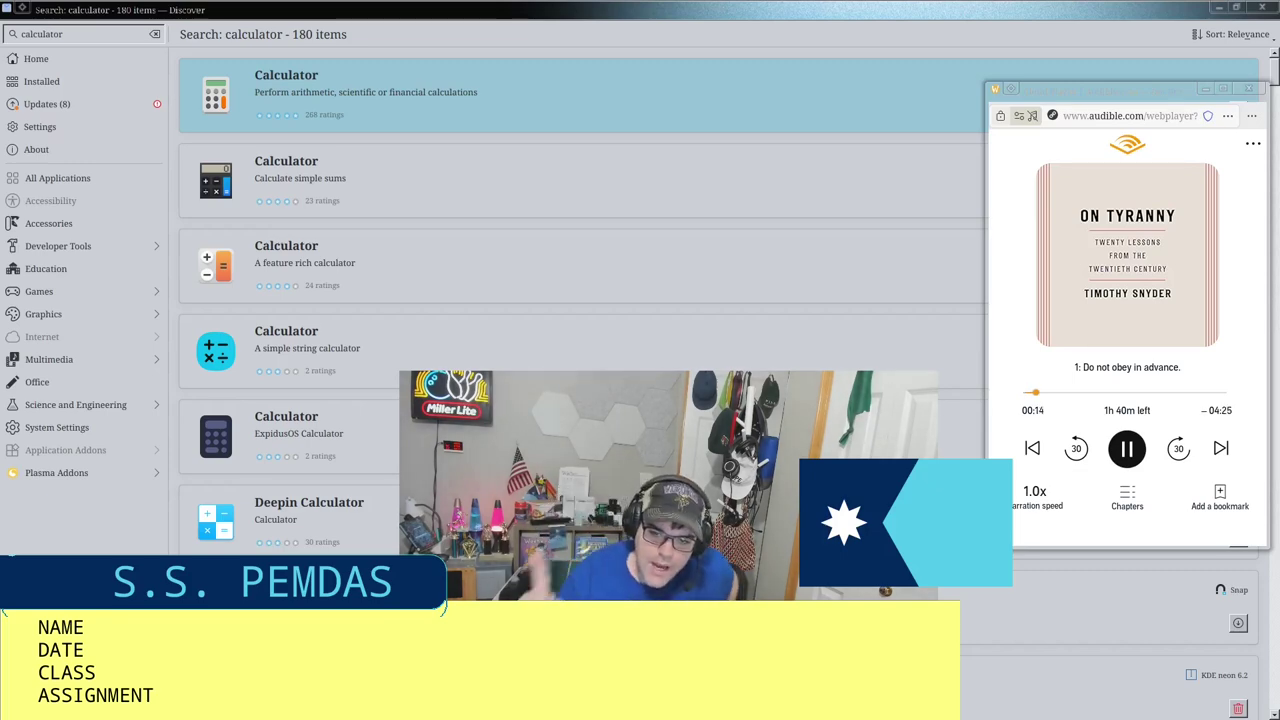
# Step: Pause the Audible audiobook at 00:16 and bring its player window to the front
pyautogui.press('space')
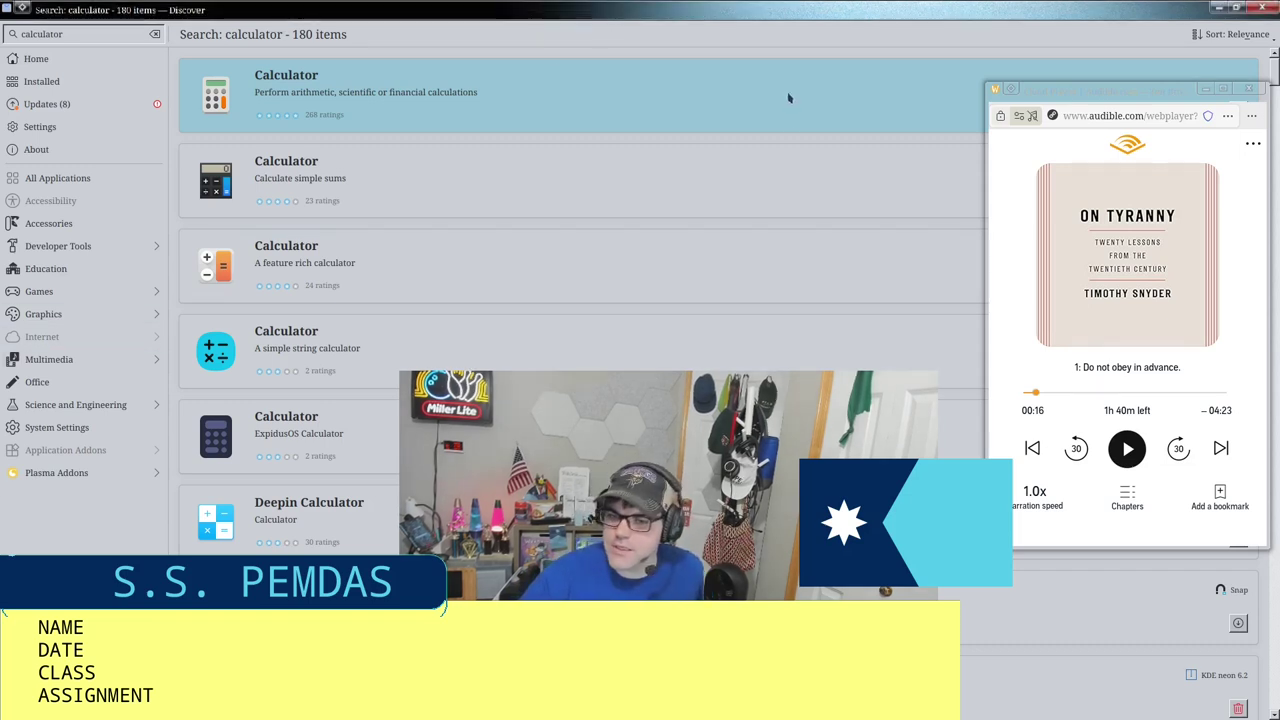
pyautogui.click(1233, 132)
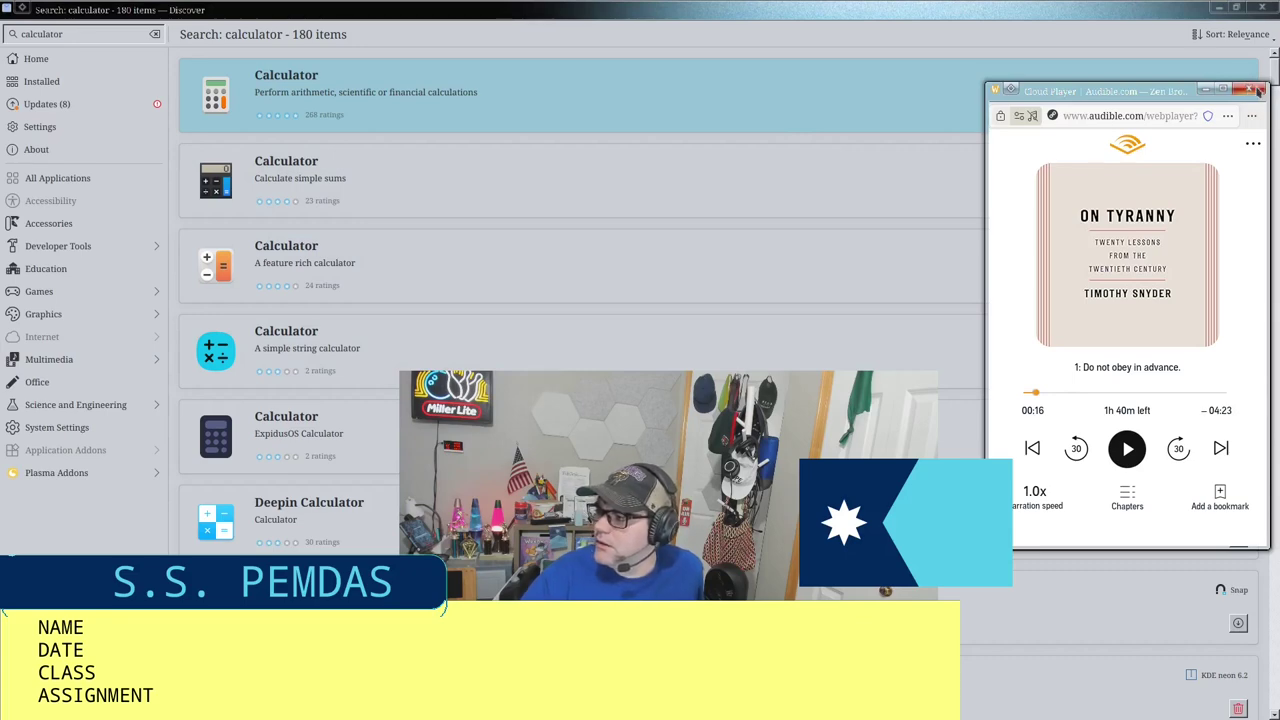
# Step: Close the floating audiobook player window and bring down the drop-down terminal
pyautogui.click(1259, 91)
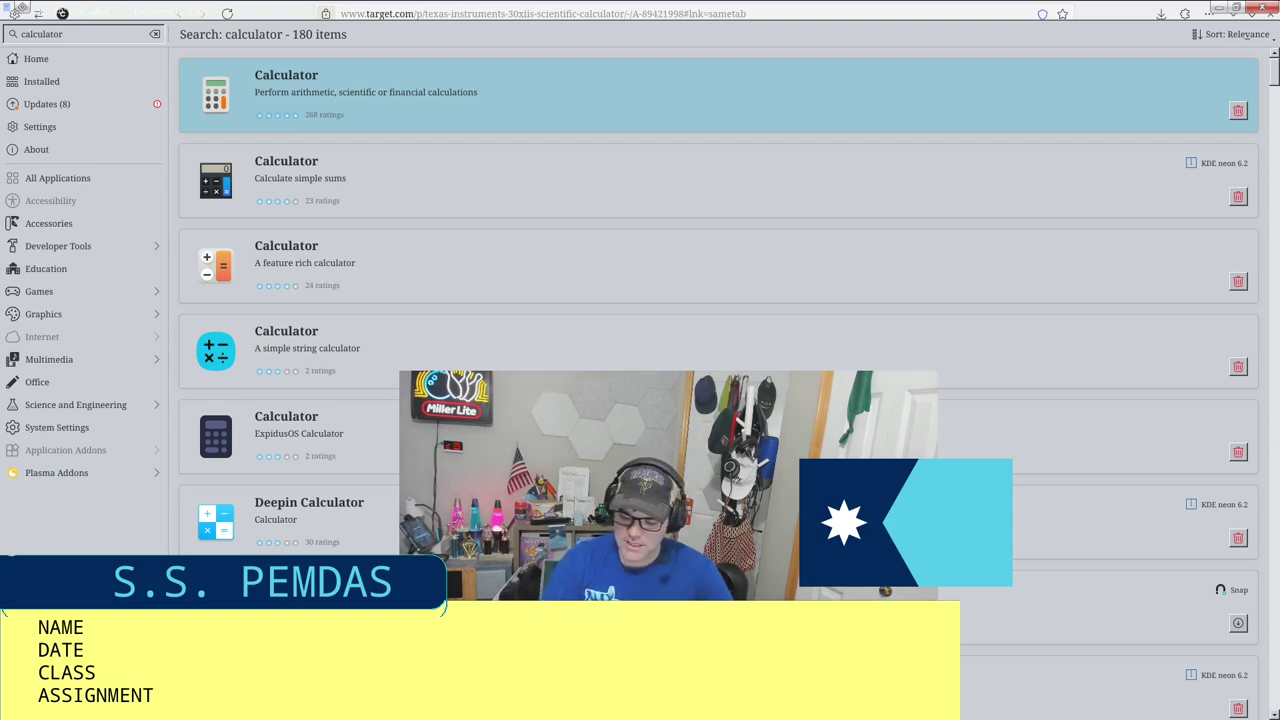
pyautogui.press('F12')
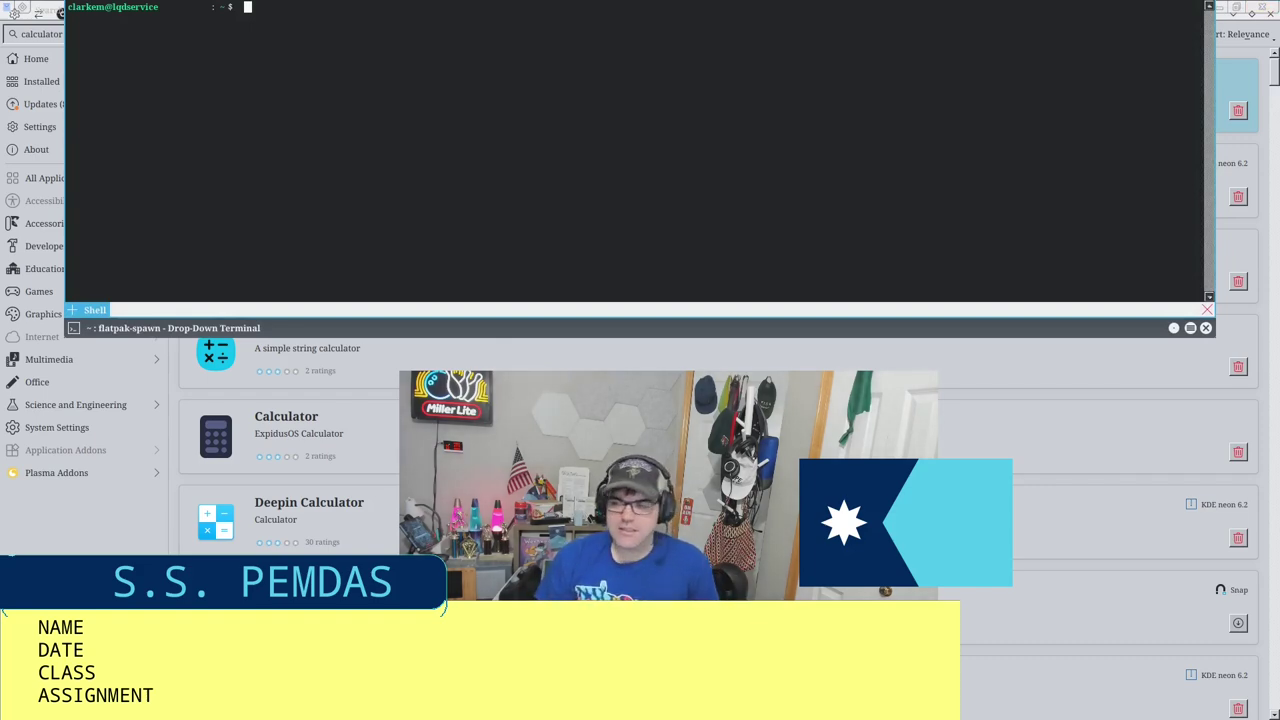
pyautogui.write('fa')
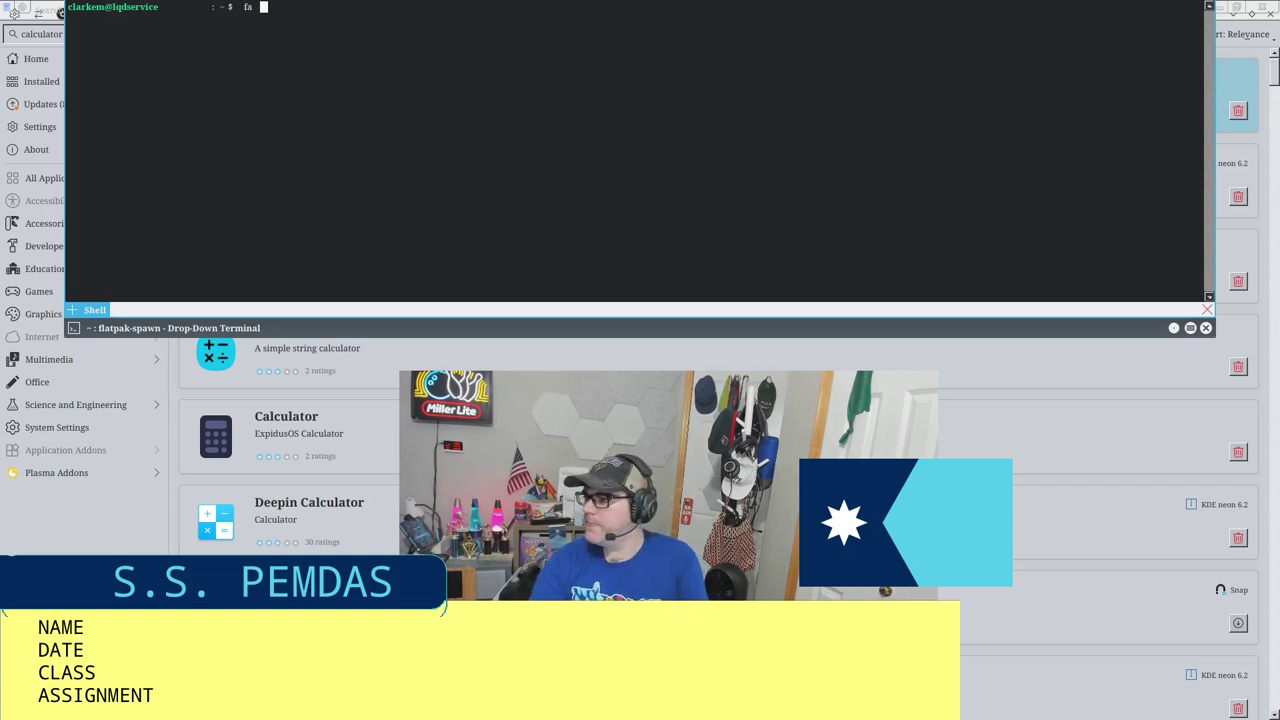
pyautogui.write('stfecth')
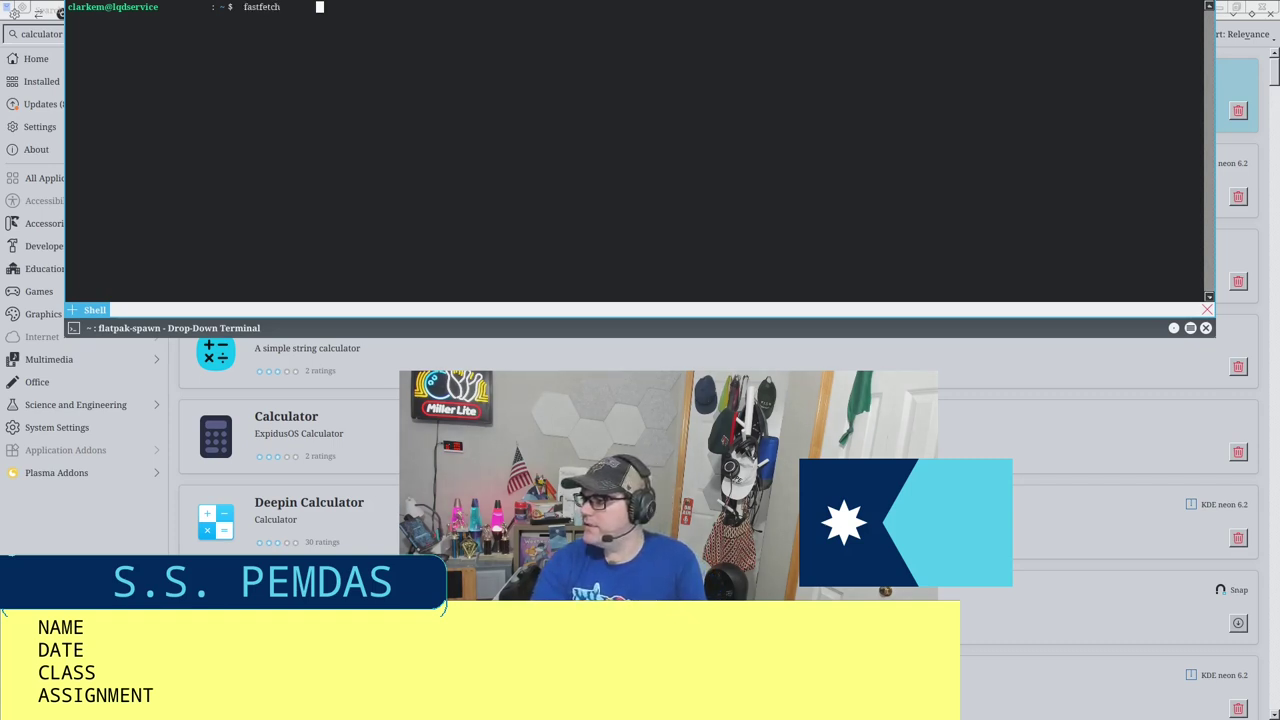
pyautogui.press('Return')
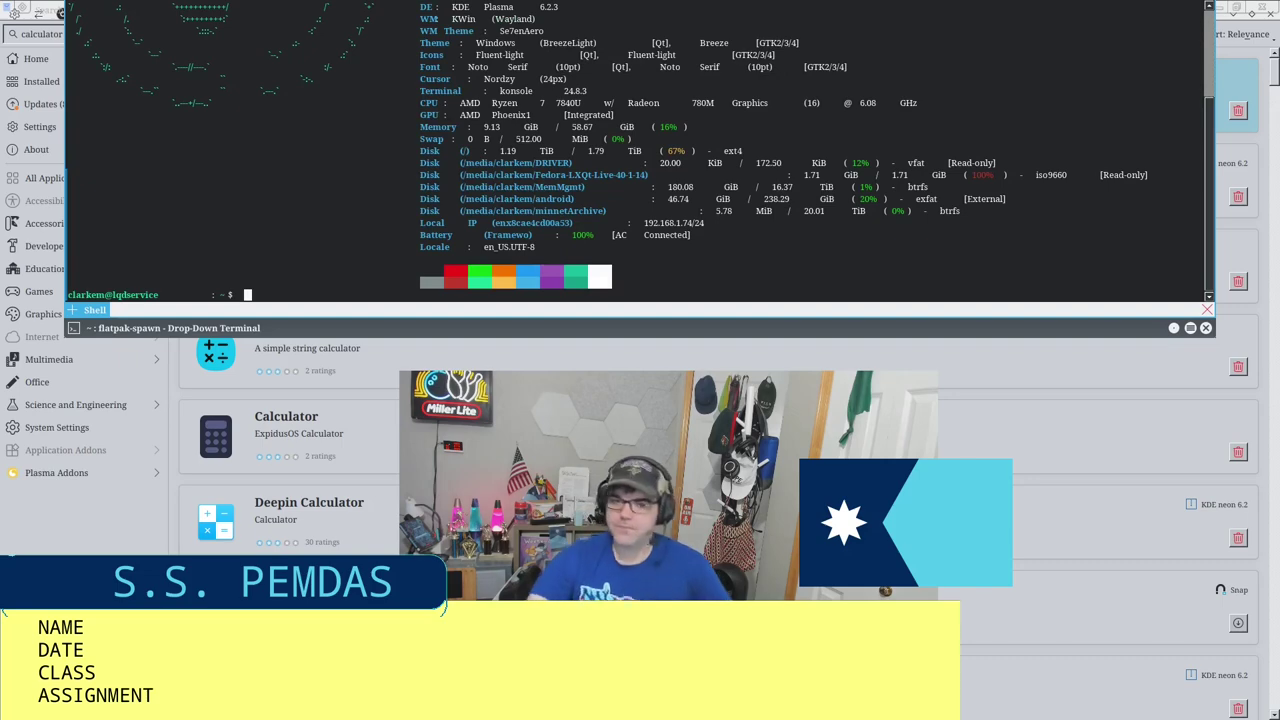
pyautogui.scroll(1, 741, 258)
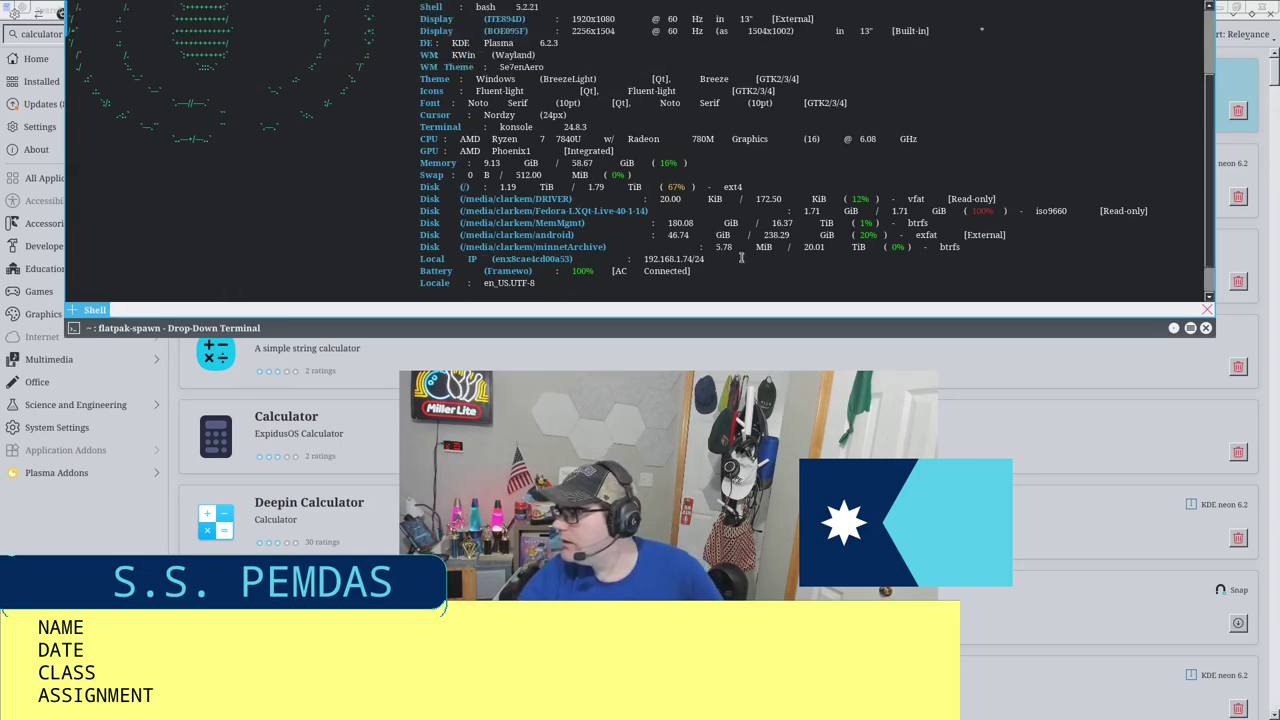
pyautogui.scroll(2, 741, 258)
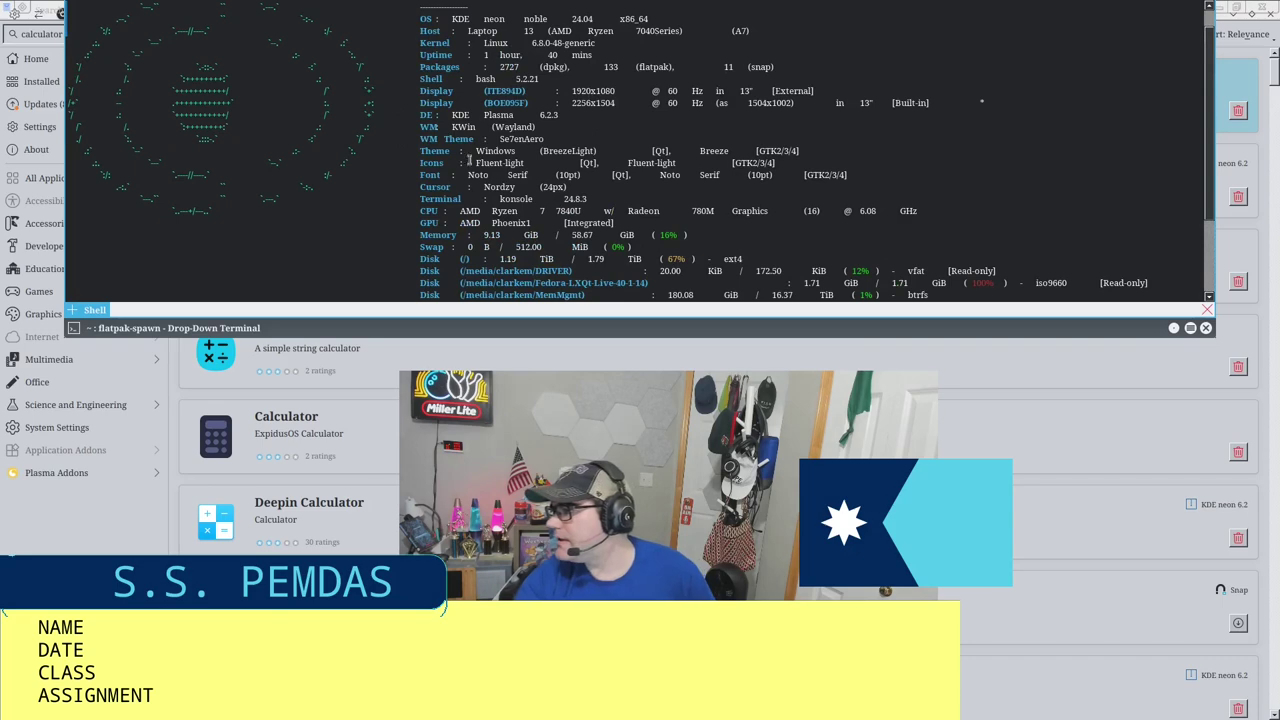
pyautogui.scroll(-3, 614, 217)
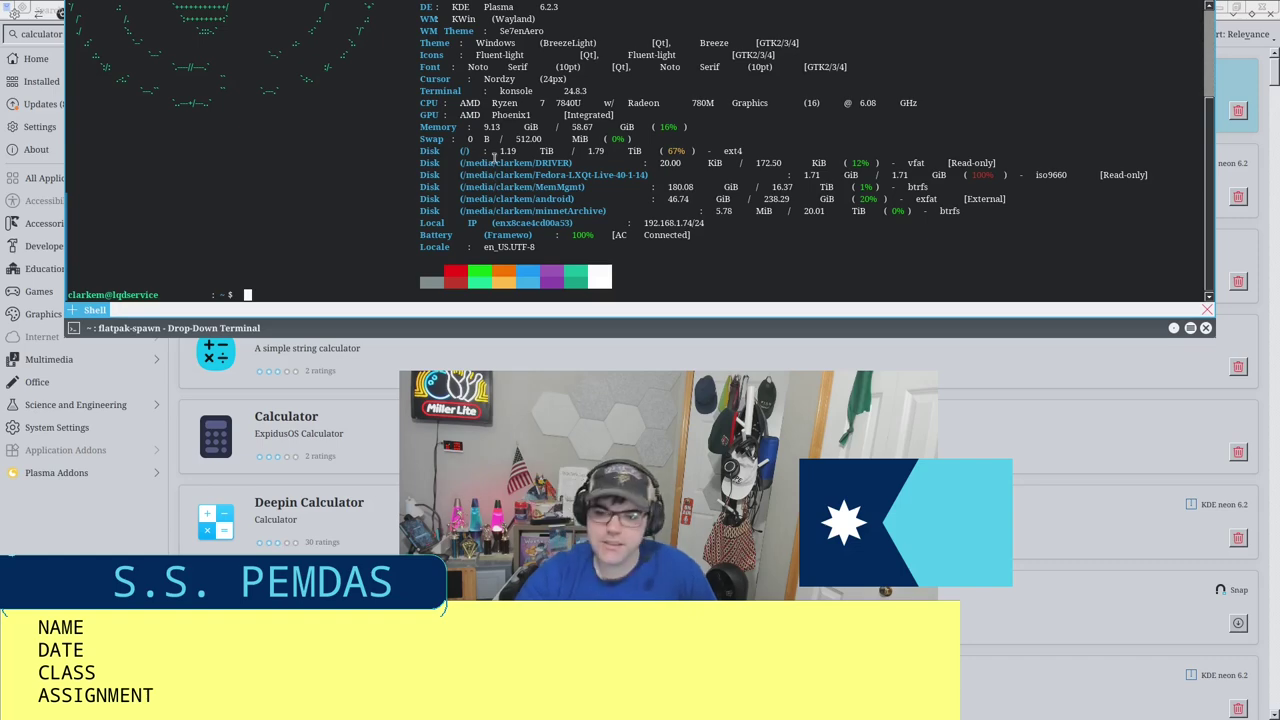
pyautogui.press('F12')
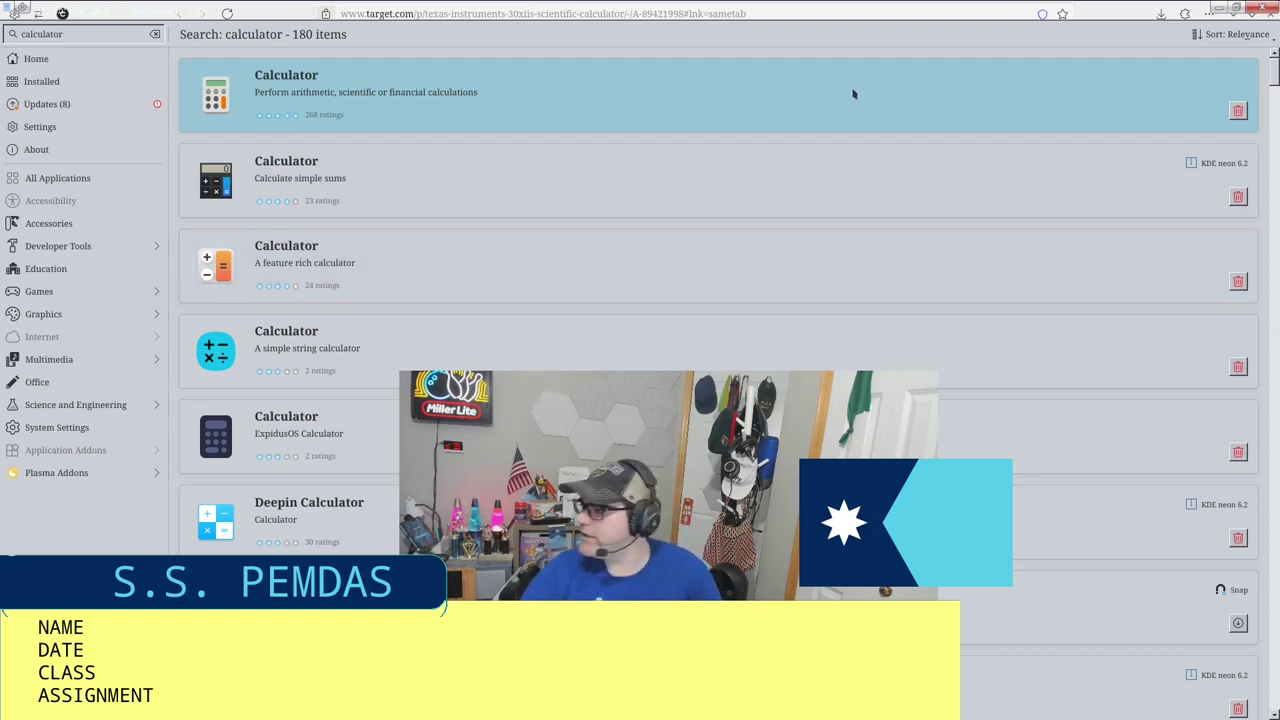
# Step: Minimize Discover to reveal Target's Texas Instruments 30XIIS calculator page at $13.83
pyautogui.click(1220, 8)
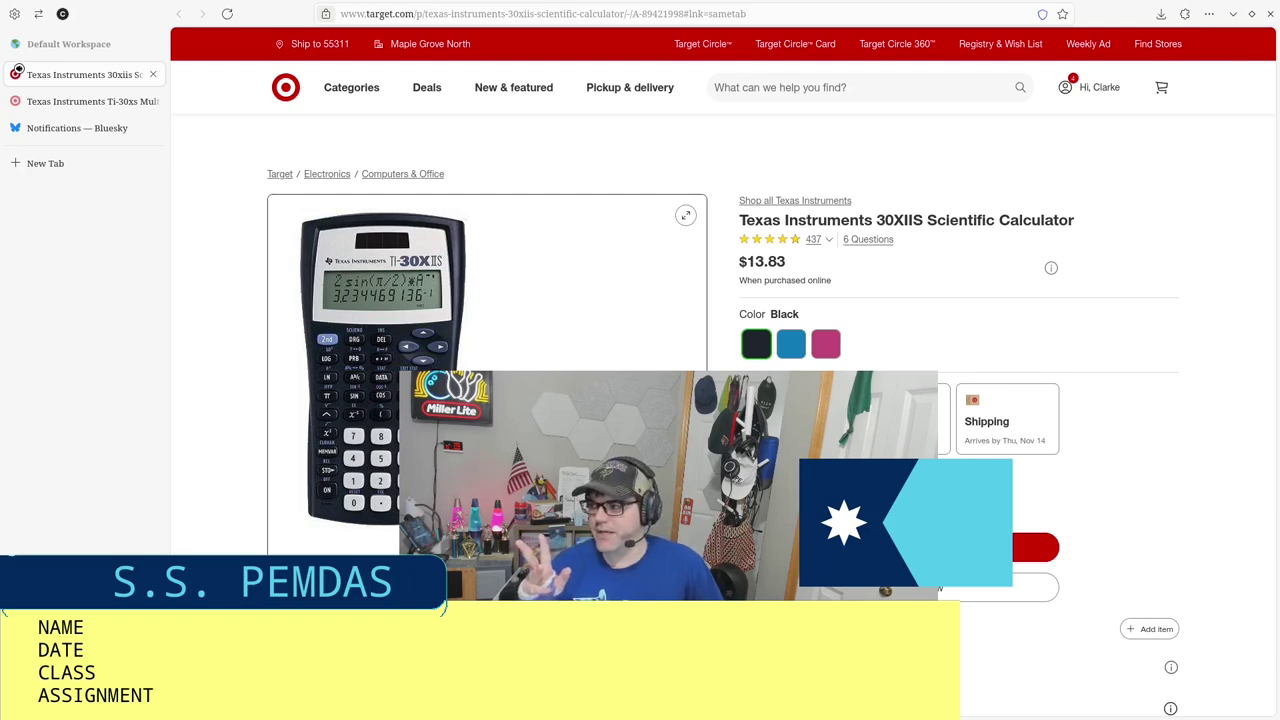
# Step: Inspect the 30XIIS calculator's product photo on the Target page more closely
pyautogui.click(543, 200)
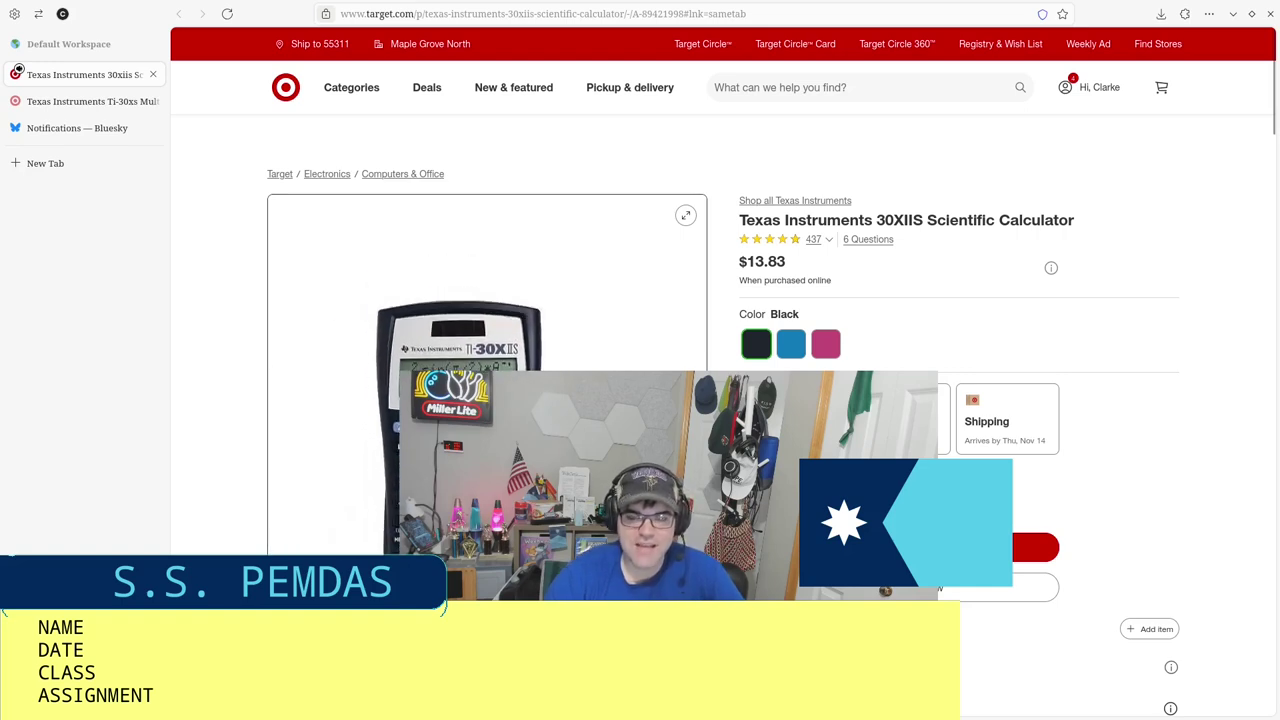
pyautogui.click(114, 102)
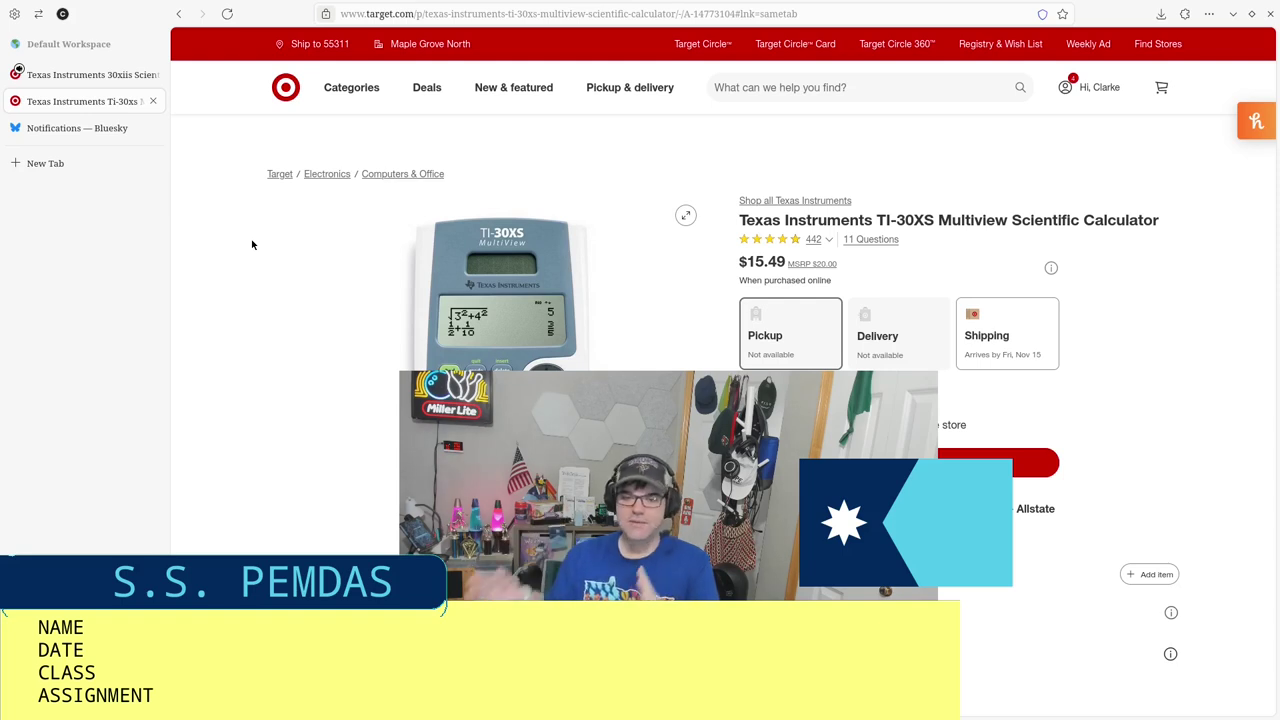
pyautogui.click(40, 68)
pyautogui.click(65, 100)
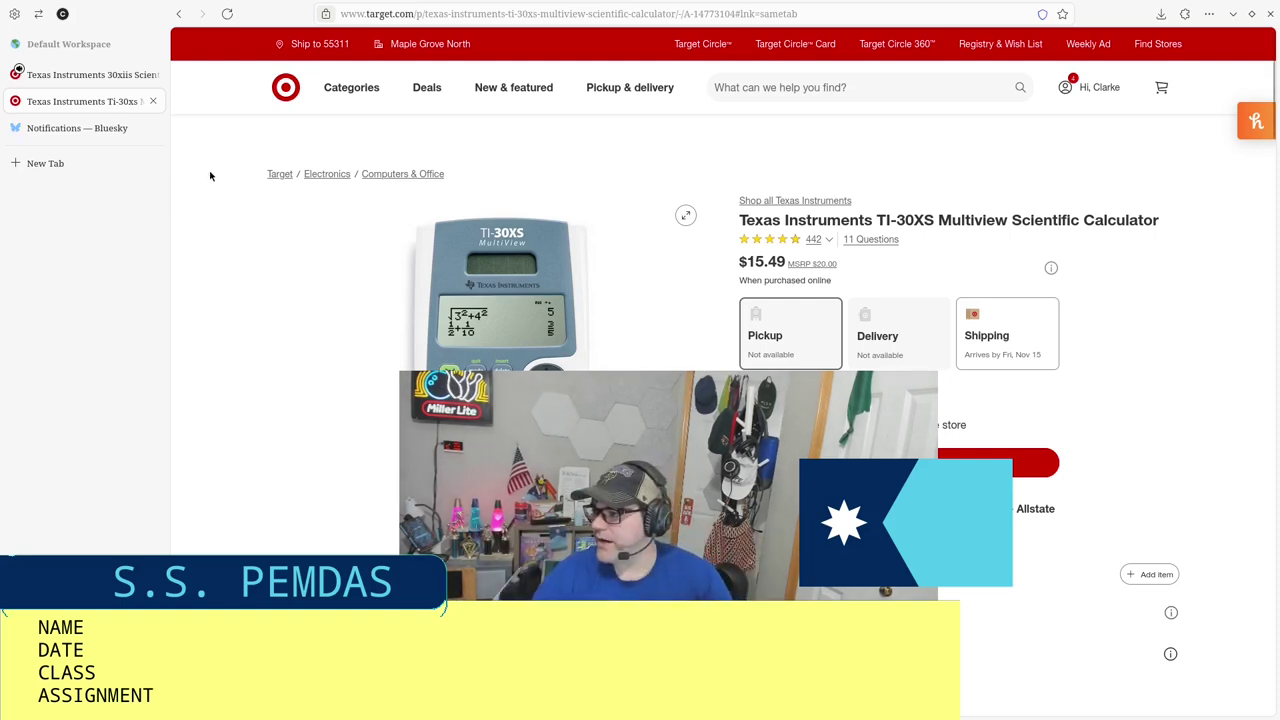
pyautogui.click(86, 74)
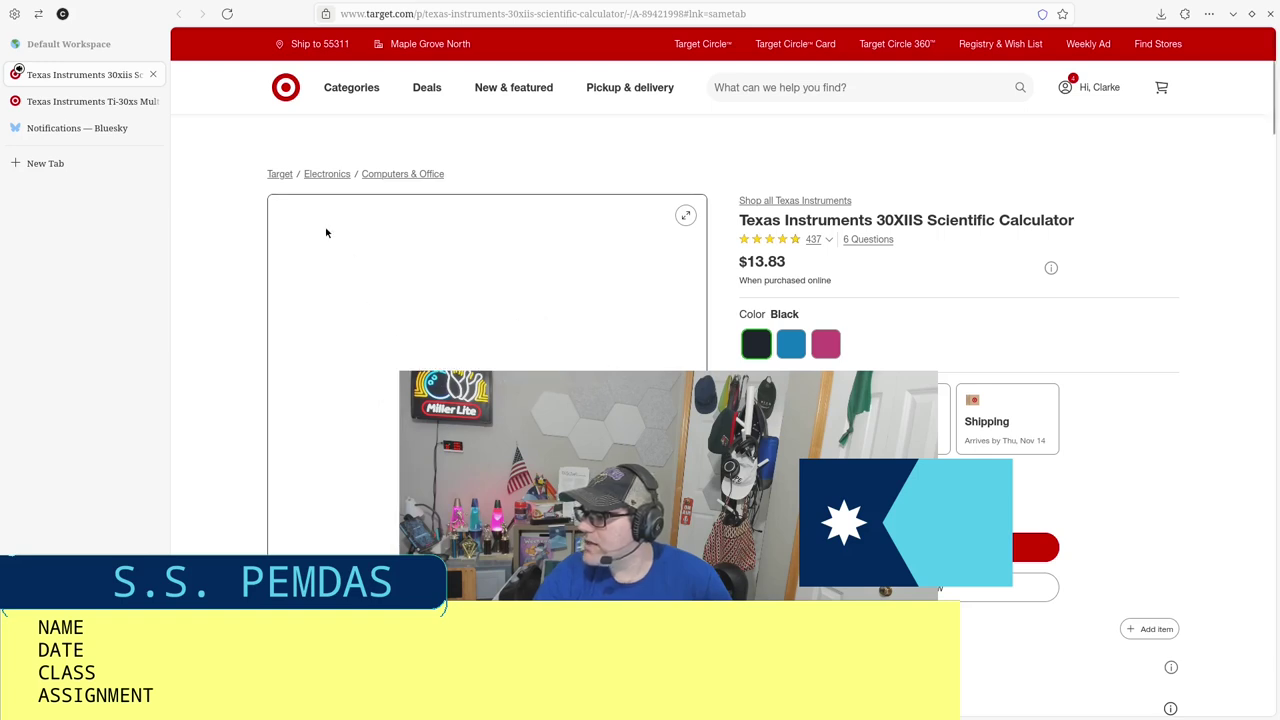
pyautogui.click(128, 106)
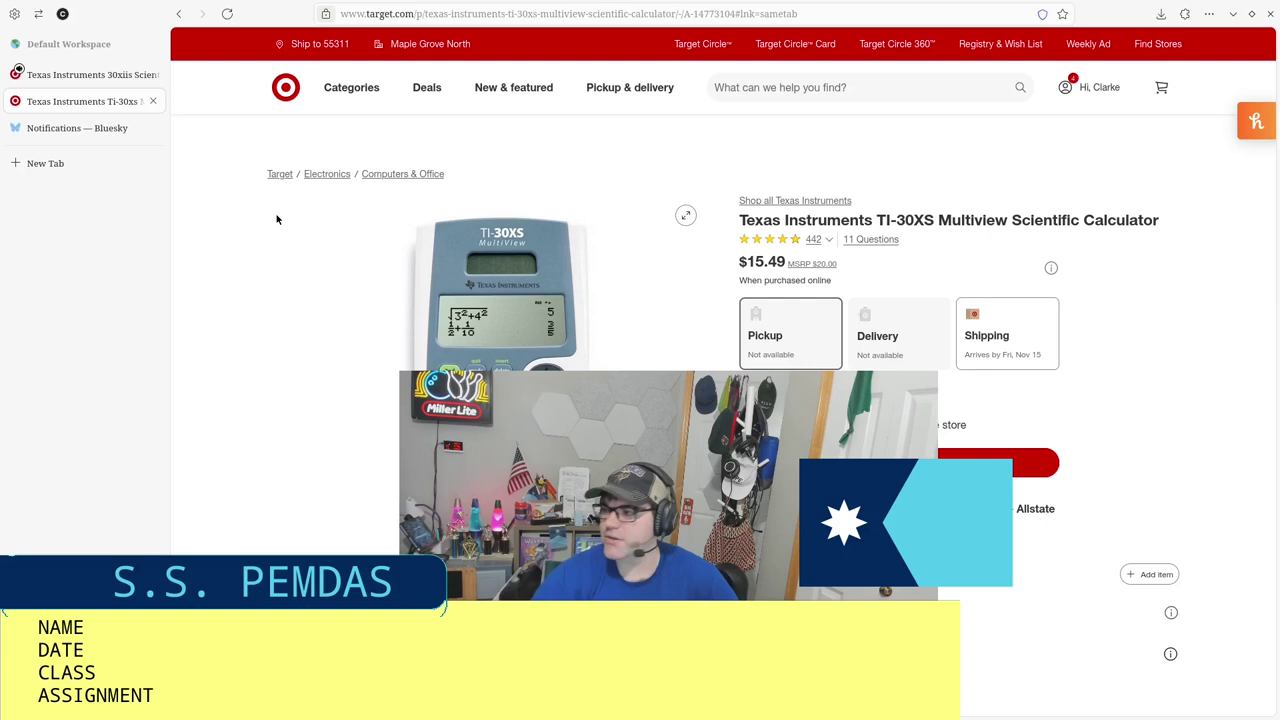
pyautogui.click(88, 76)
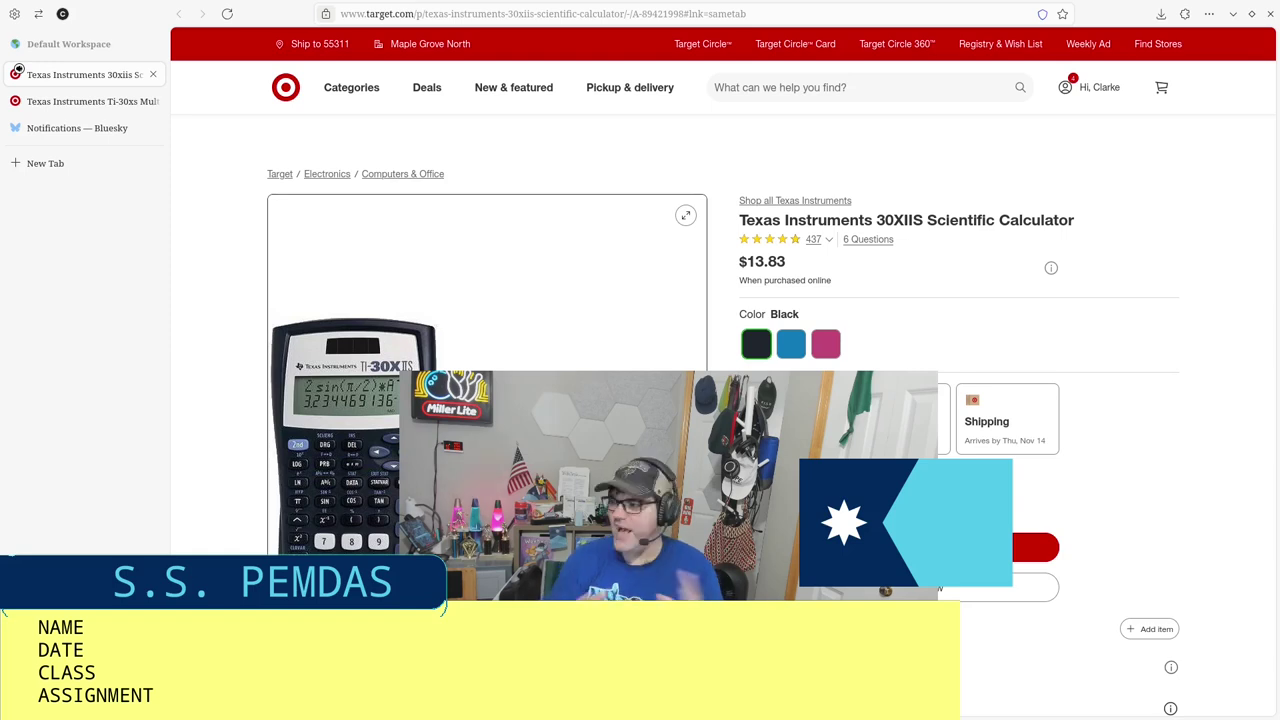
pyautogui.click(104, 102)
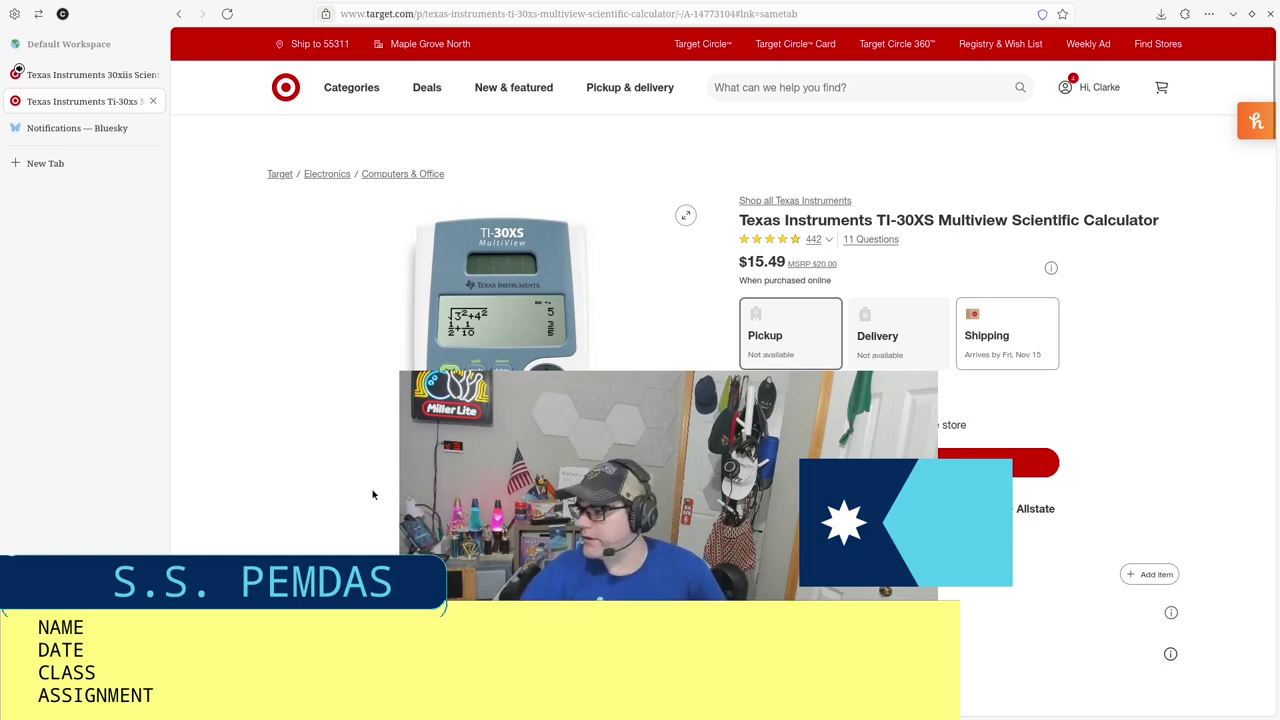
# Step: Scroll down the TI-30XS Multiview product page on Target.com
pyautogui.moveTo(529, 334)
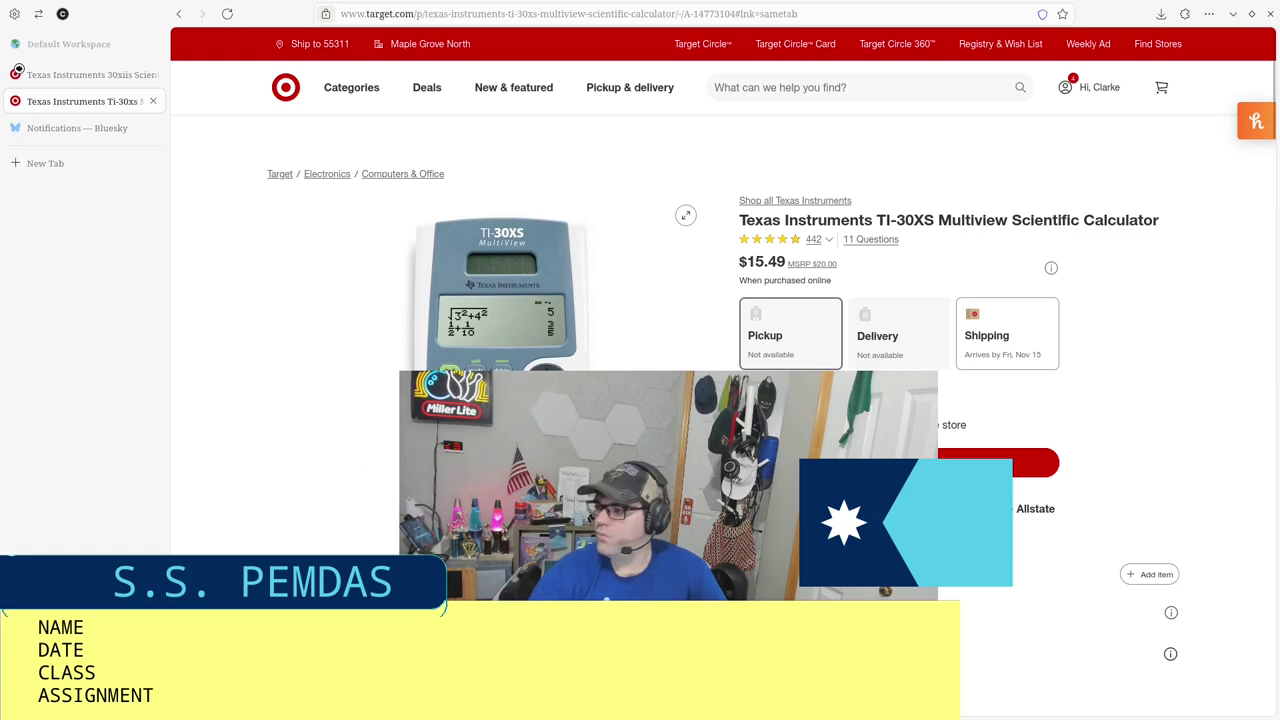
pyautogui.scroll(-1, 700, 300)
# Step: Scroll further down the TI-30XS Multiview page toward the protection plan section
pyautogui.scroll(-2, 257, 257)
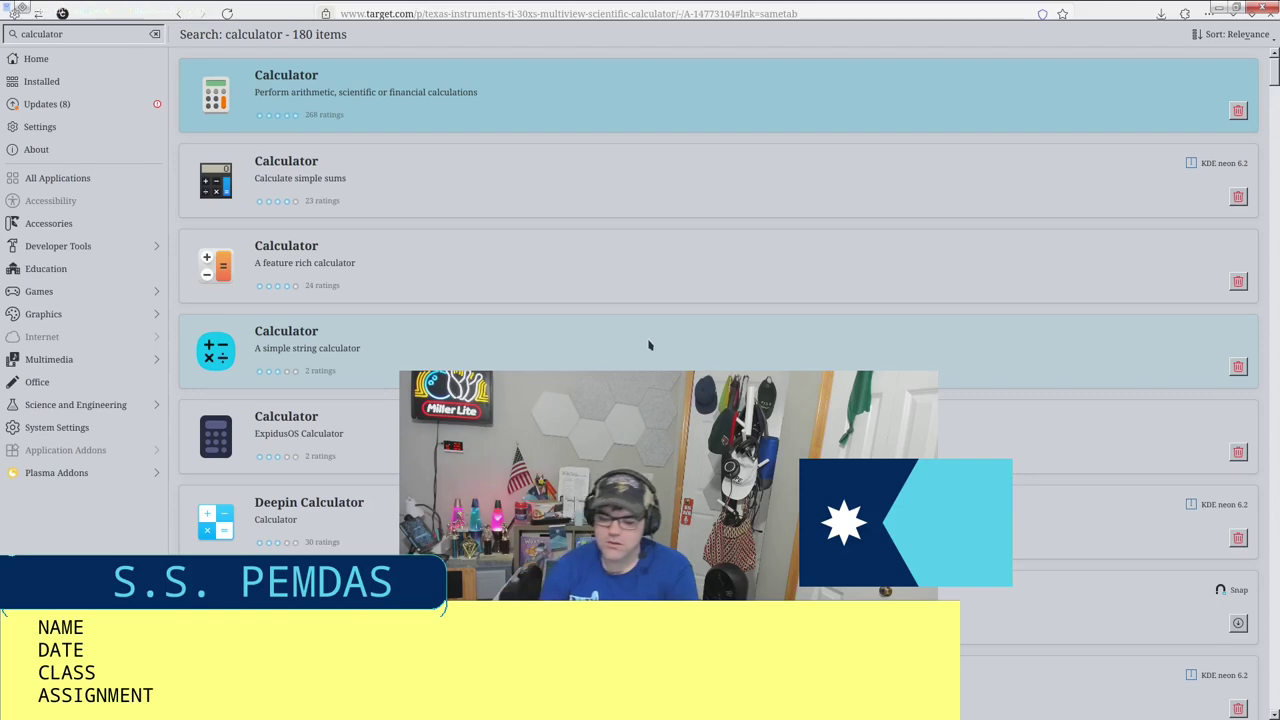
pyautogui.press('F12')
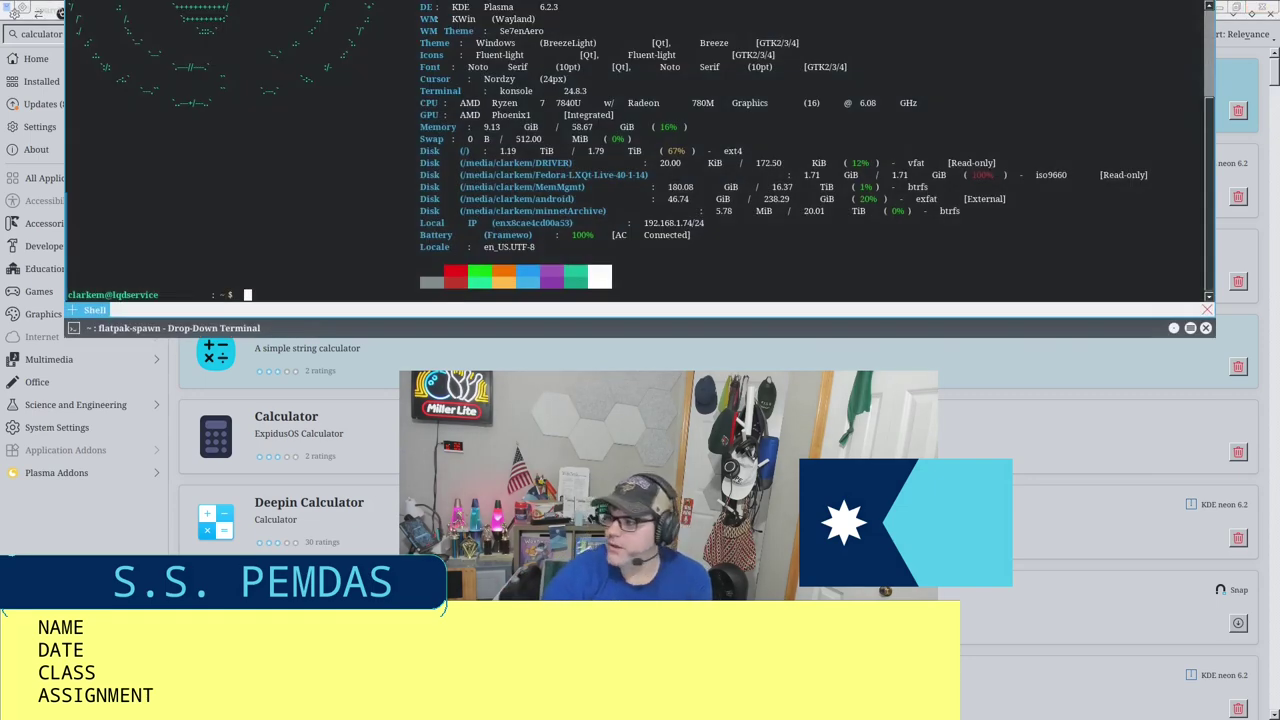
pyautogui.press('Up')
pyautogui.press('Return')
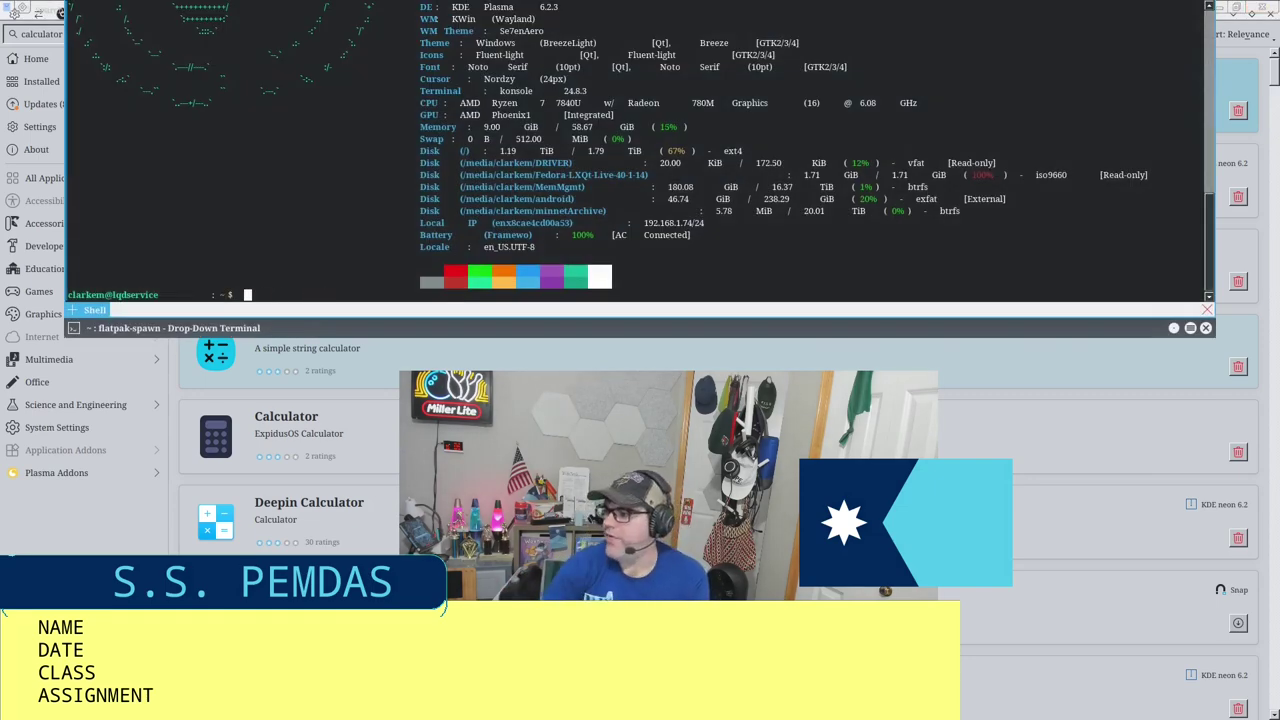
pyautogui.scroll(4, 716, 212)
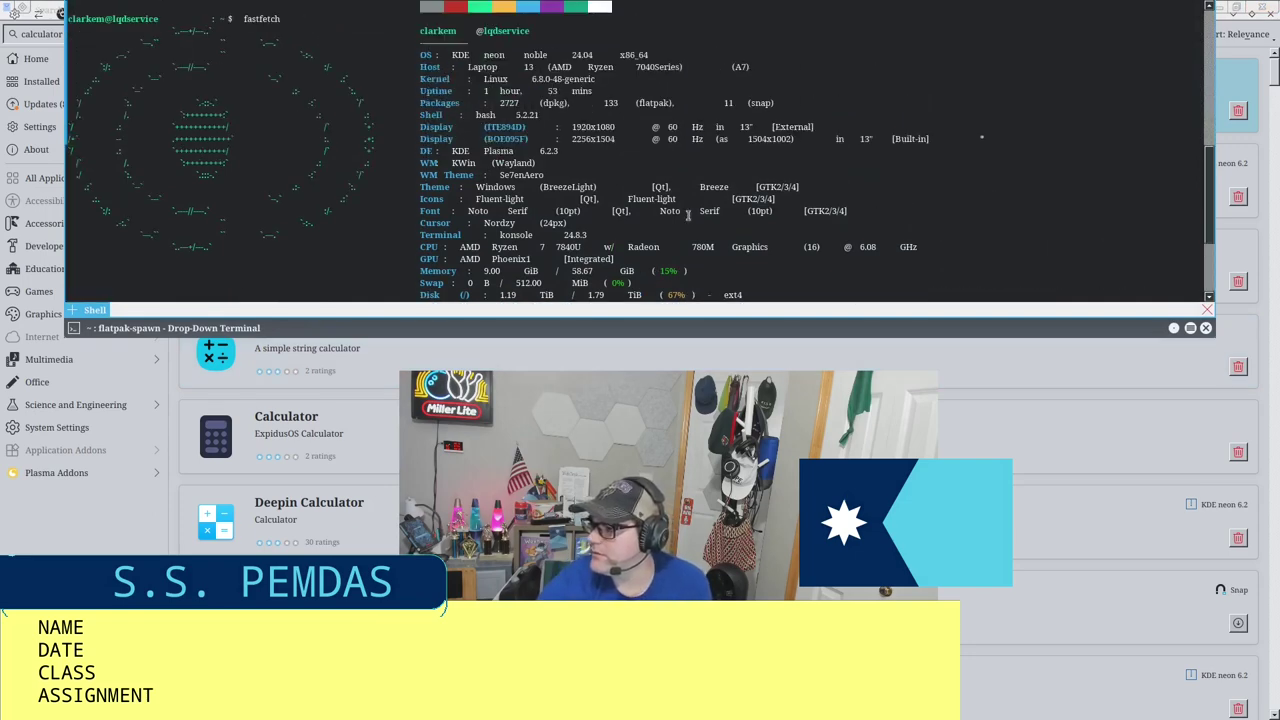
pyautogui.press('F12')
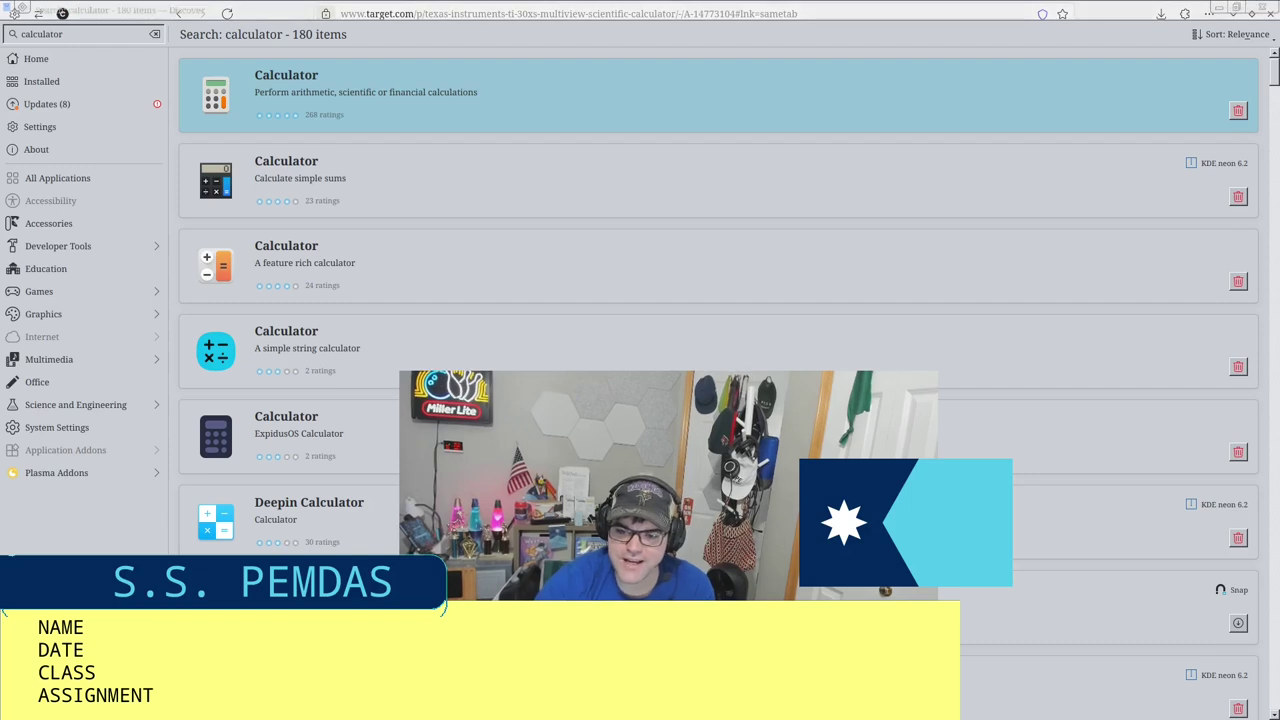
# Step: Open GNOME Calculator's Discover details page (version 47.0, 268 ratings), briefly toggling the terminal
pyautogui.click(551, 103)
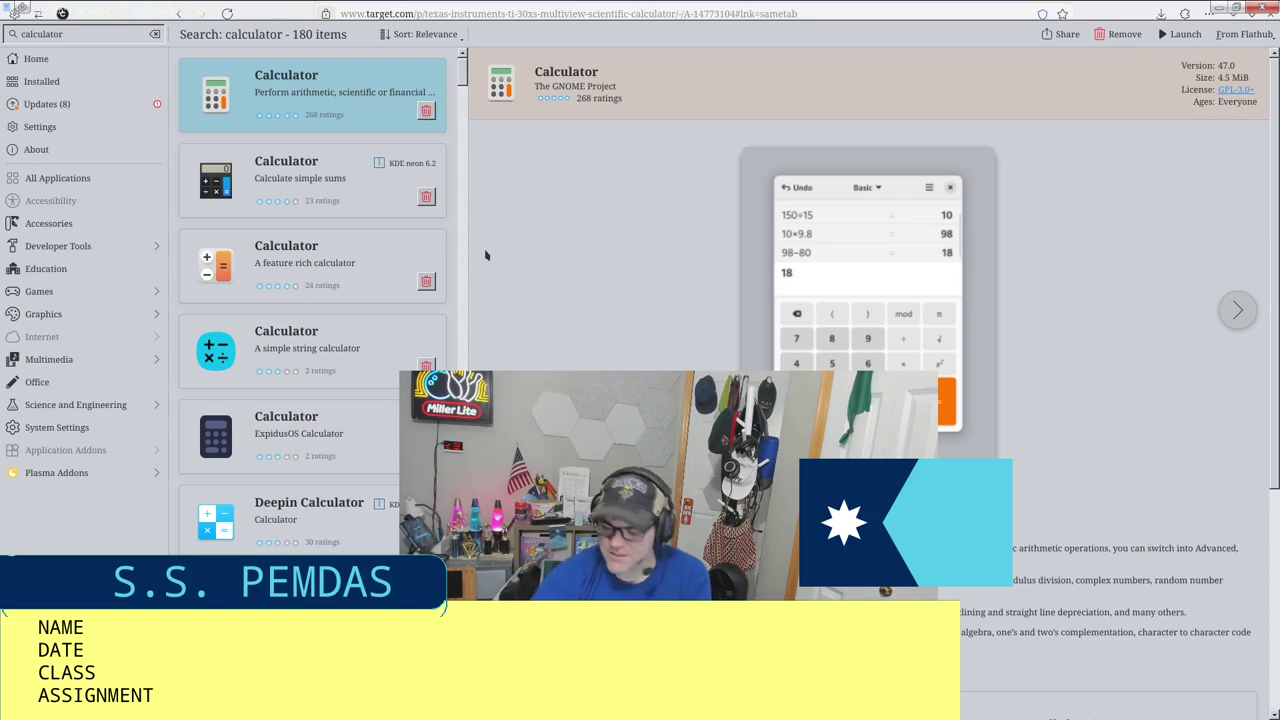
pyautogui.press('F12')
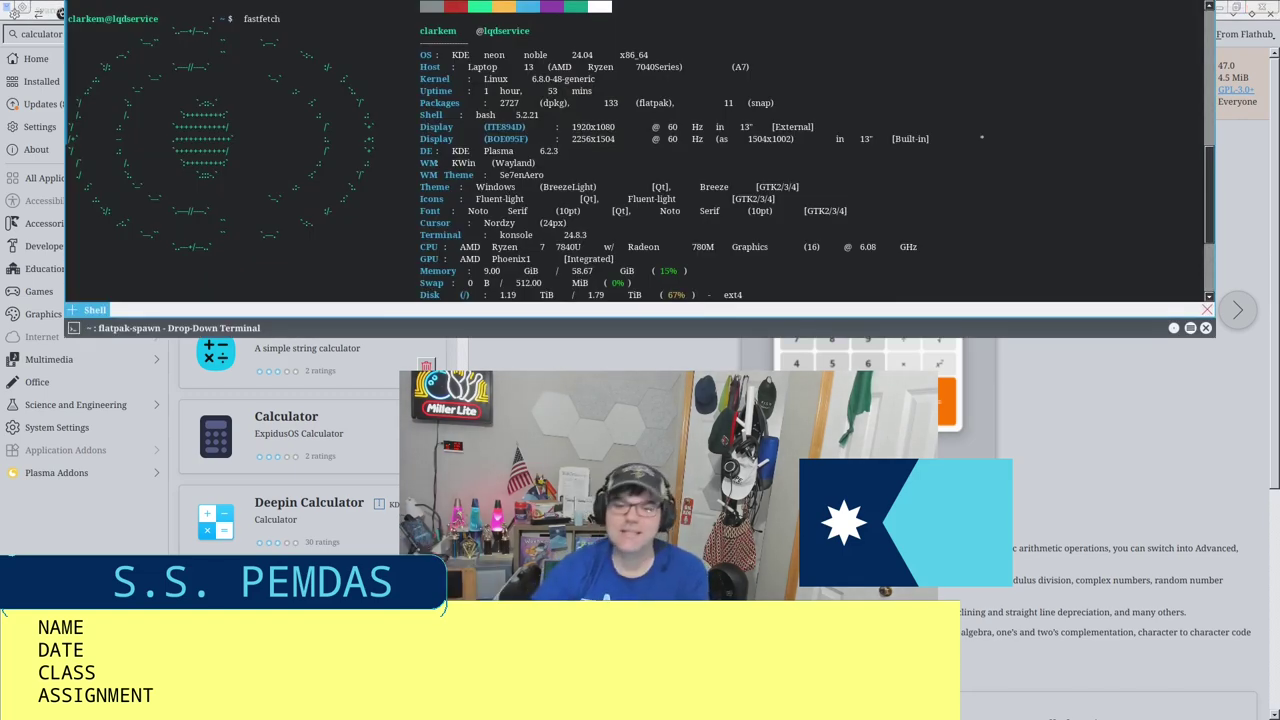
pyautogui.press('F12')
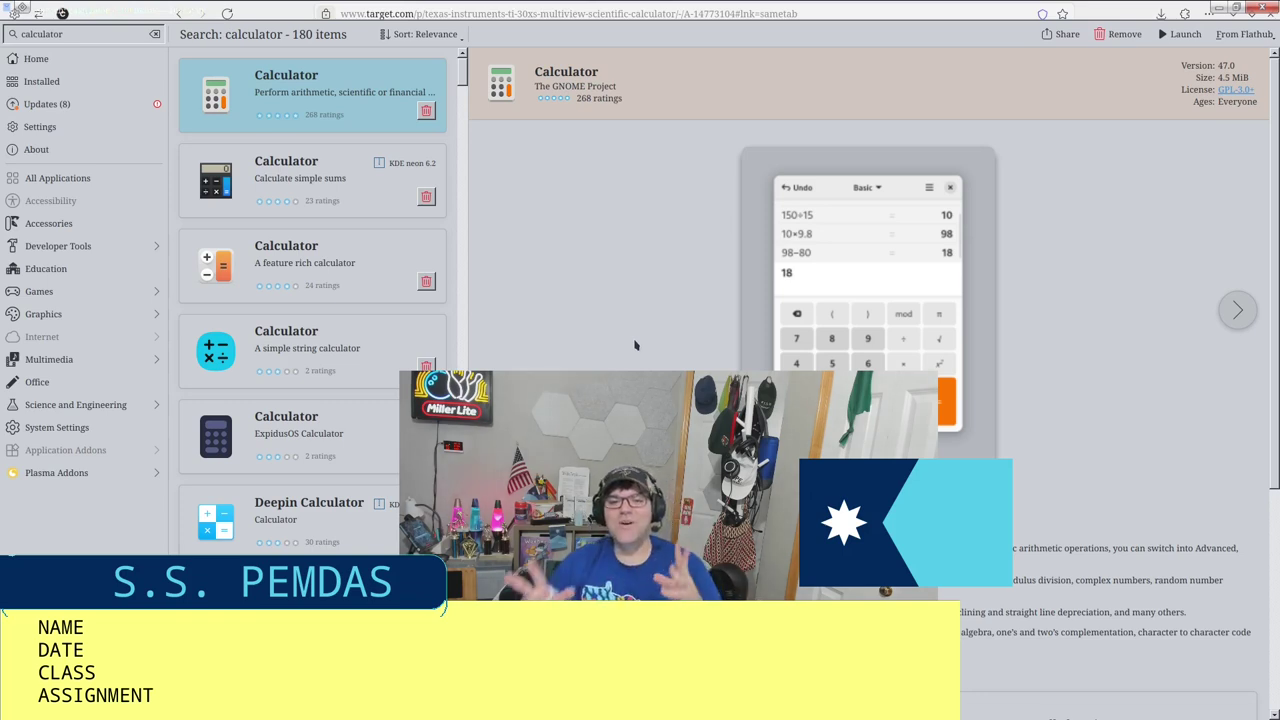
pyautogui.moveTo(614, 6)
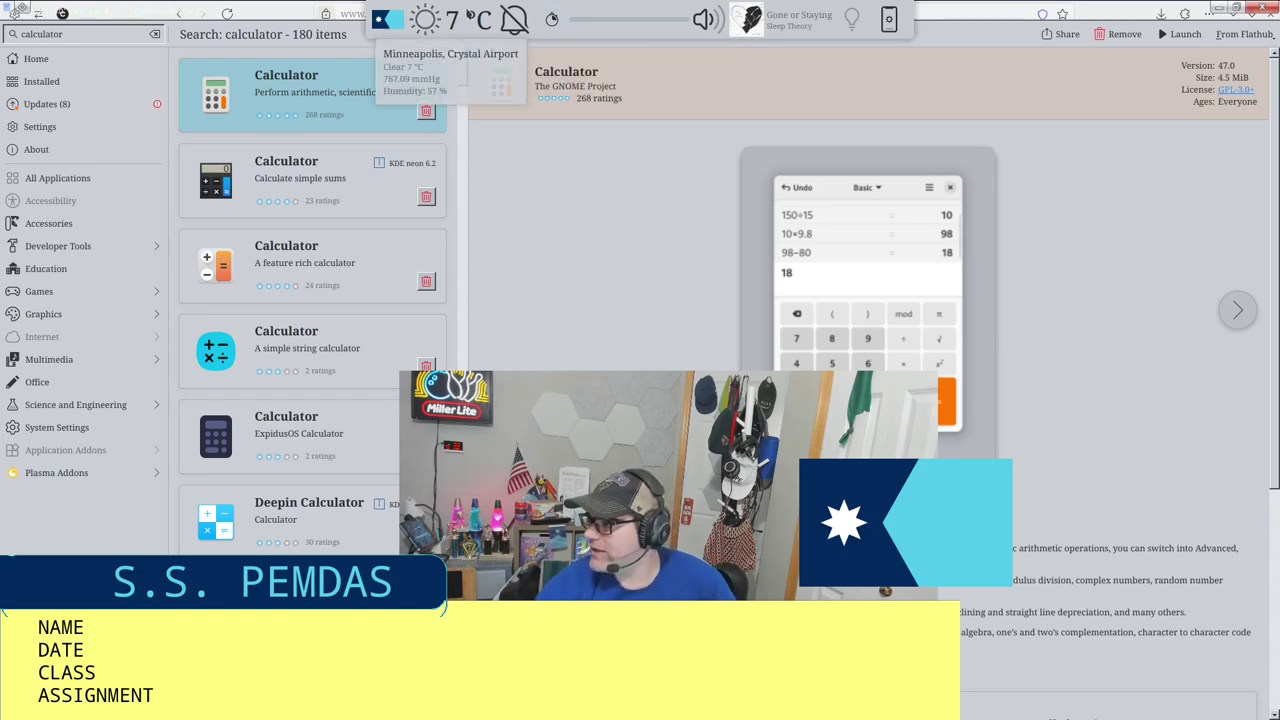
# Step: Toggle the application launcher open and closed several times
pyautogui.click(385, 20)
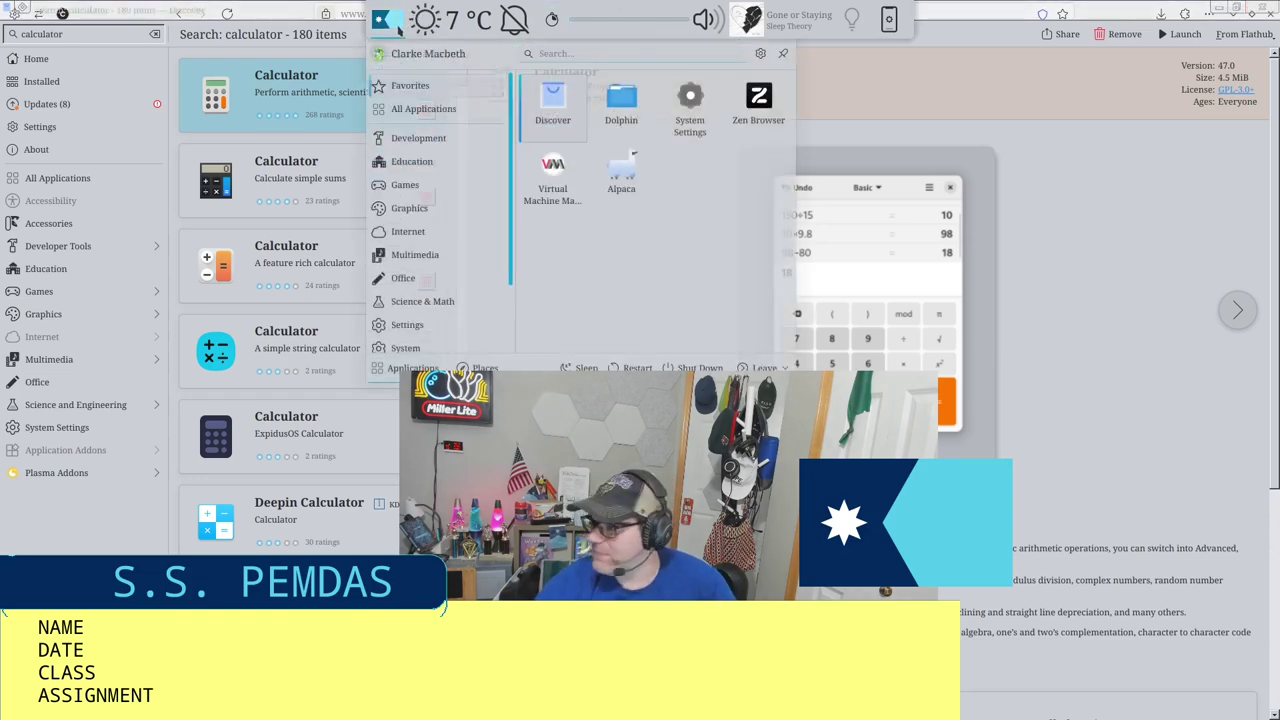
pyautogui.click(390, 20)
pyautogui.click(390, 20)
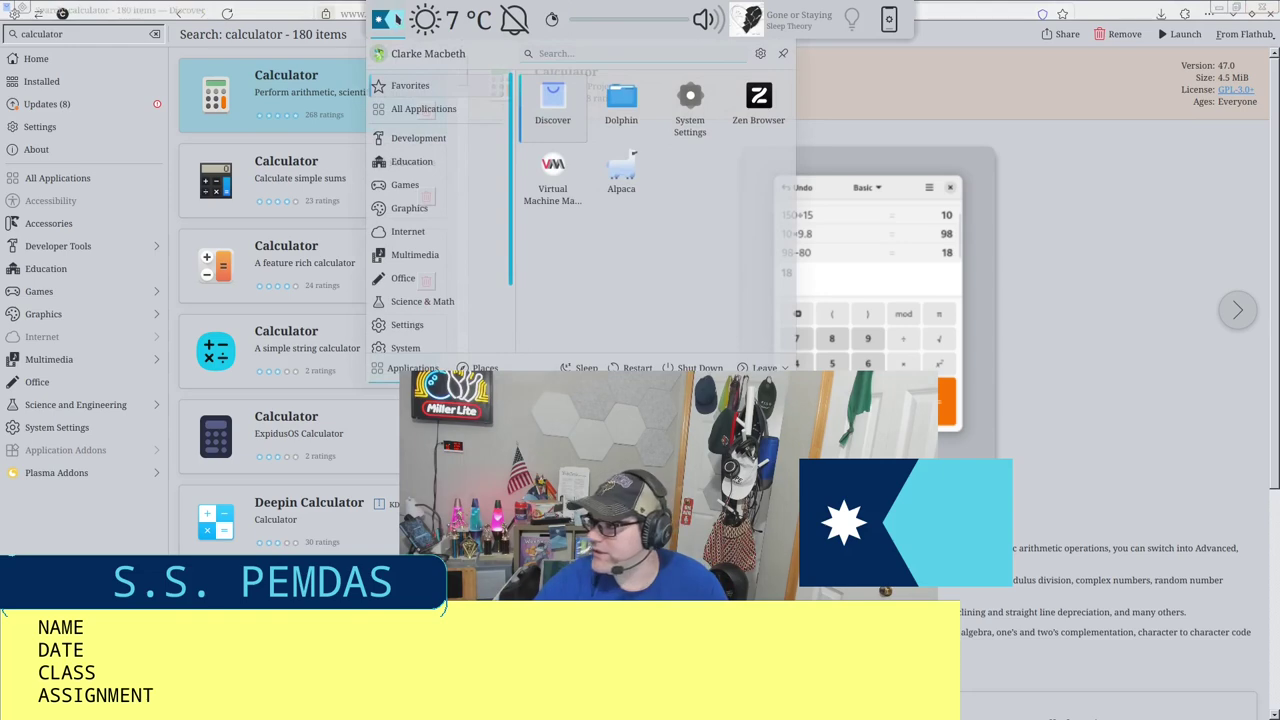
pyautogui.click(390, 20)
pyautogui.click(390, 20)
pyautogui.click(390, 20)
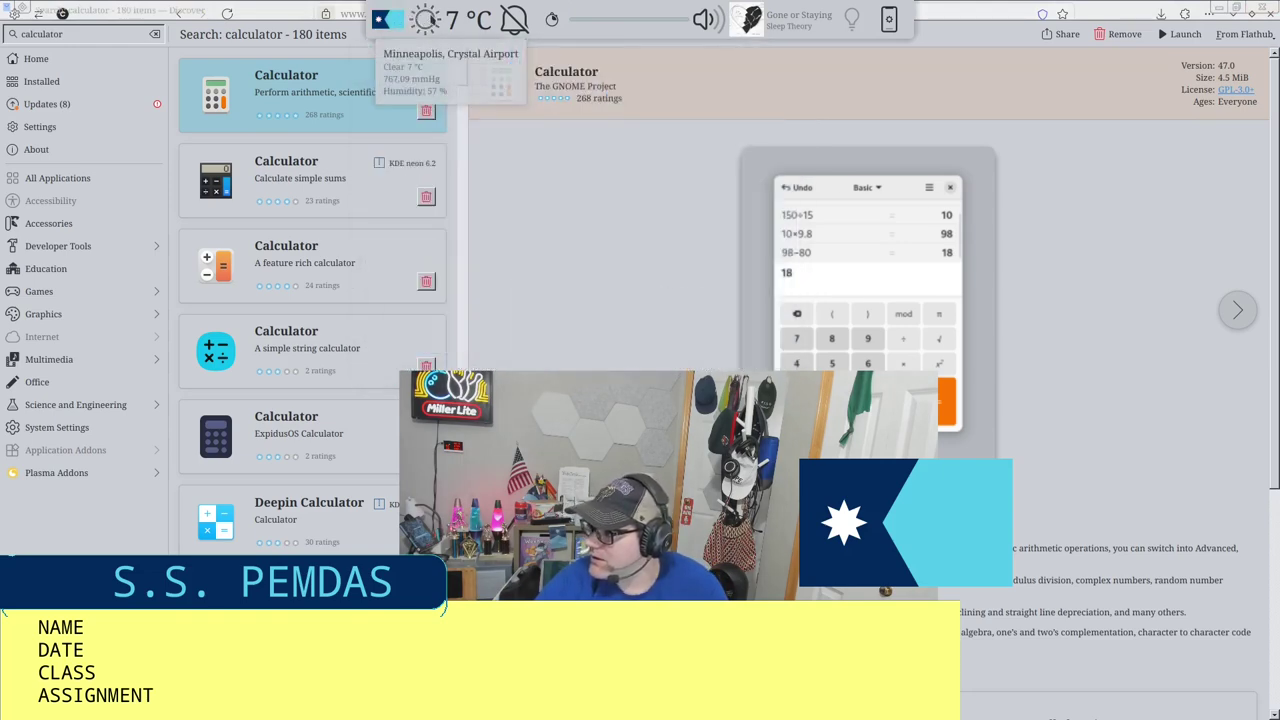
# Step: Glance at the seven-day weather forecast and the current song's playback controls
pyautogui.click(425, 20)
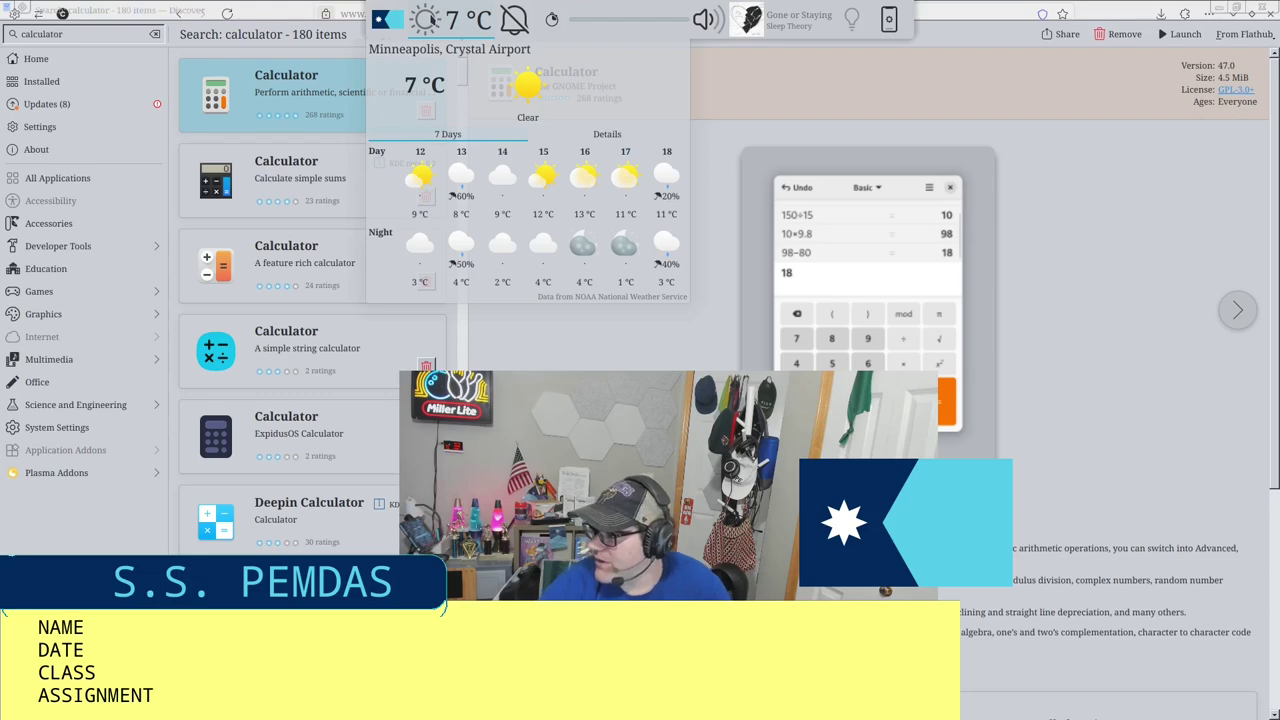
pyautogui.press('super')
pyautogui.press('super')
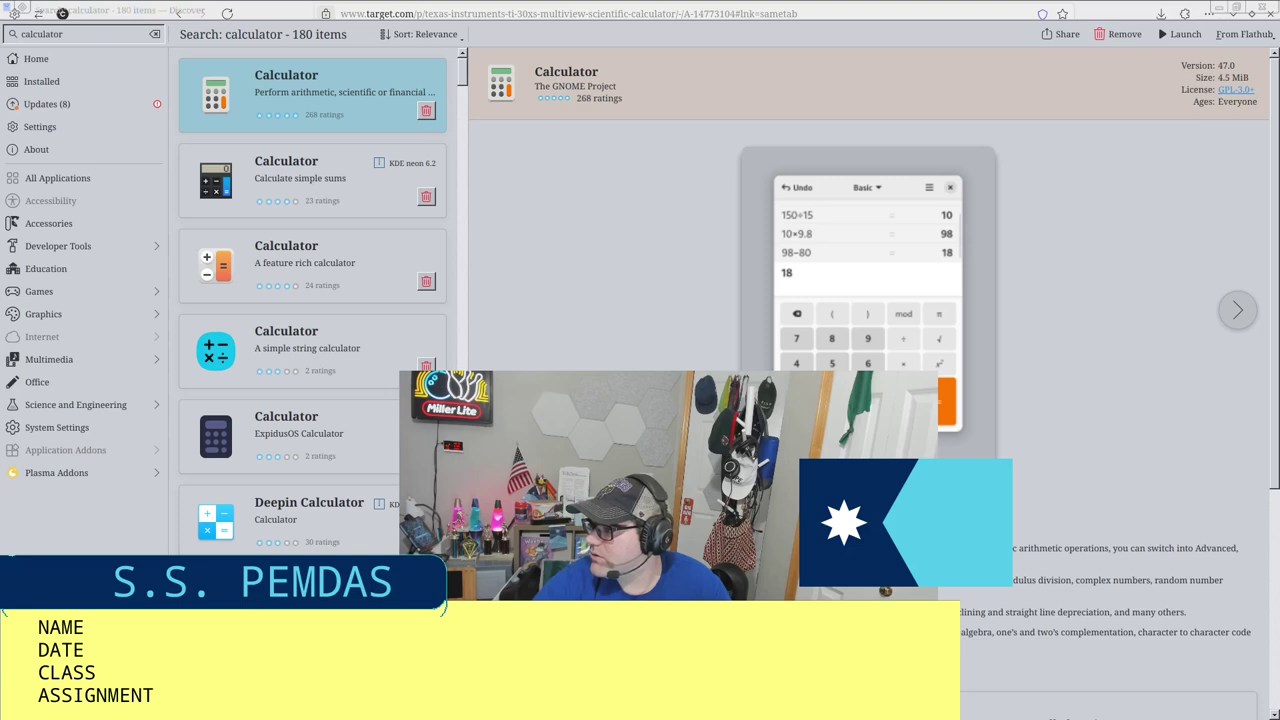
pyautogui.moveTo(765, 5)
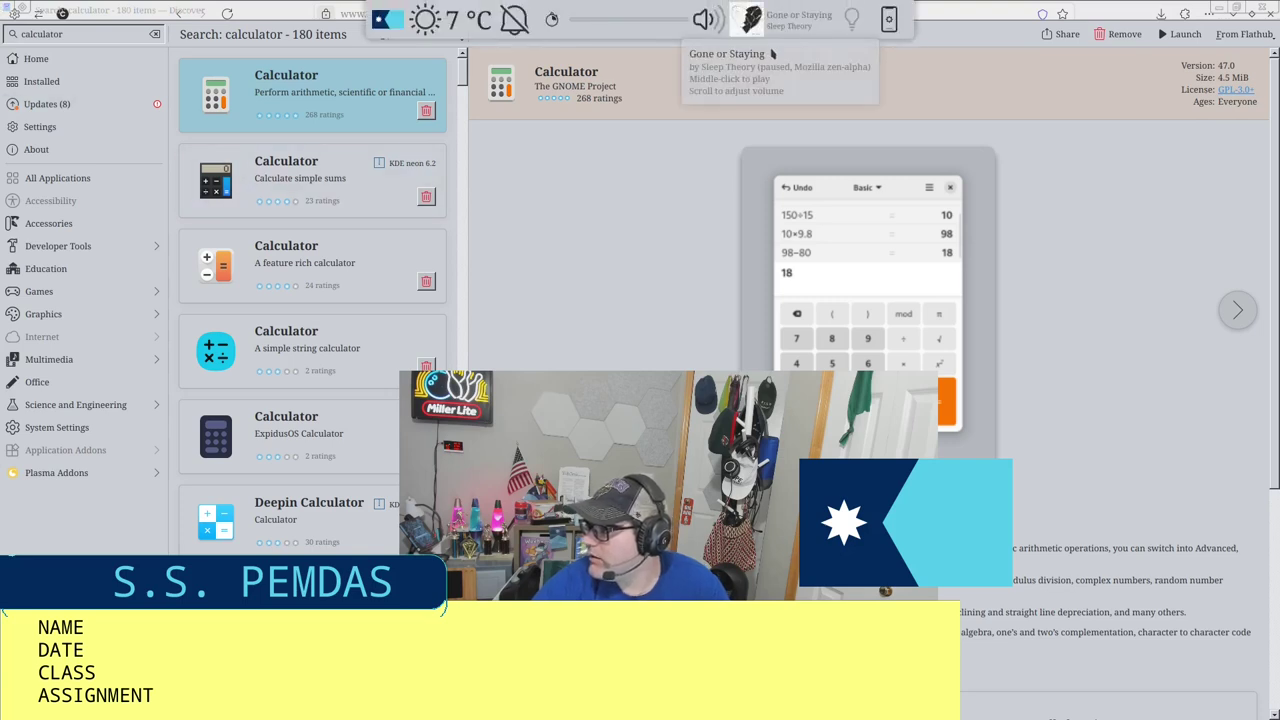
pyautogui.click(776, 30)
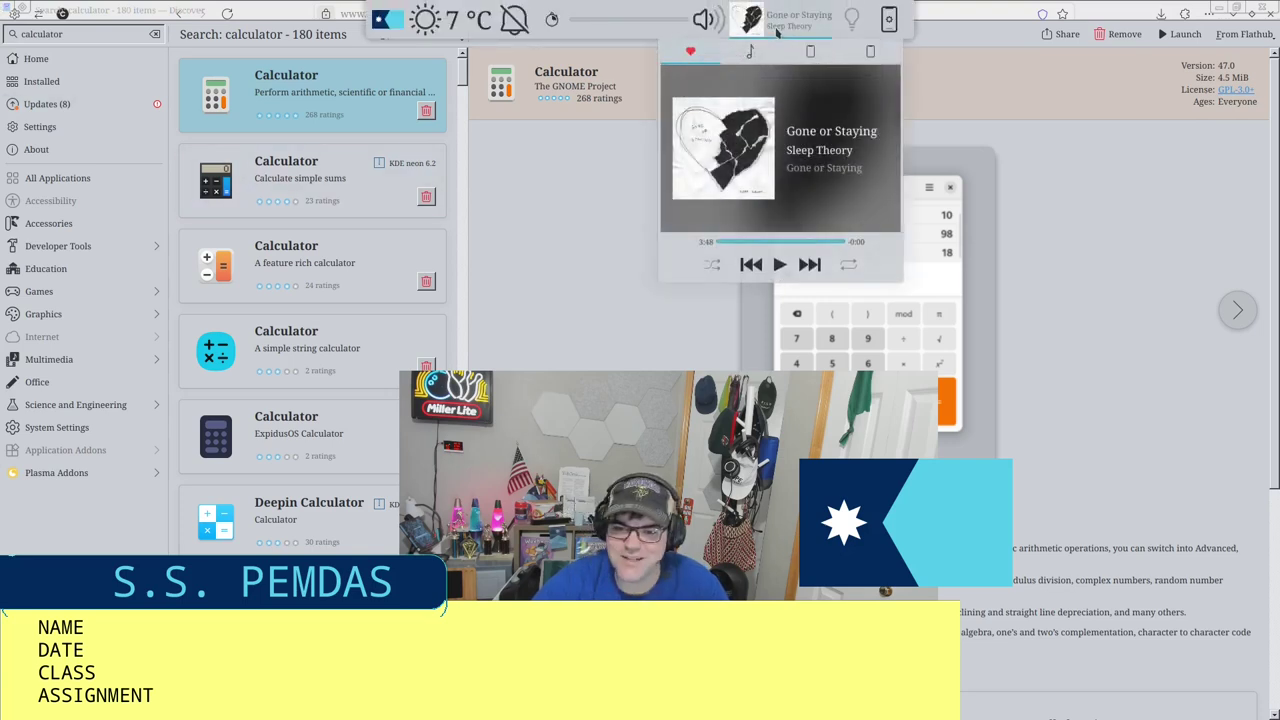
pyautogui.click(777, 28)
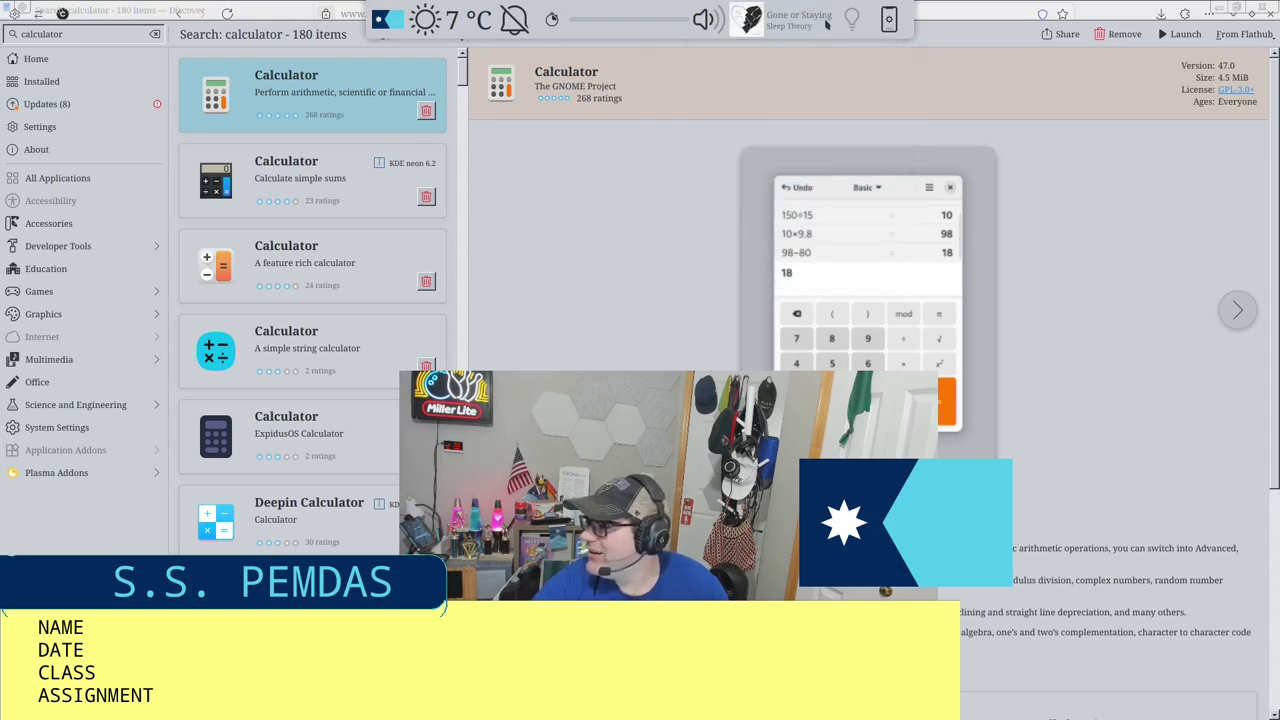
# Step: Raise the external monitor's brightness to 100% in the brightness applet
pyautogui.click(850, 20)
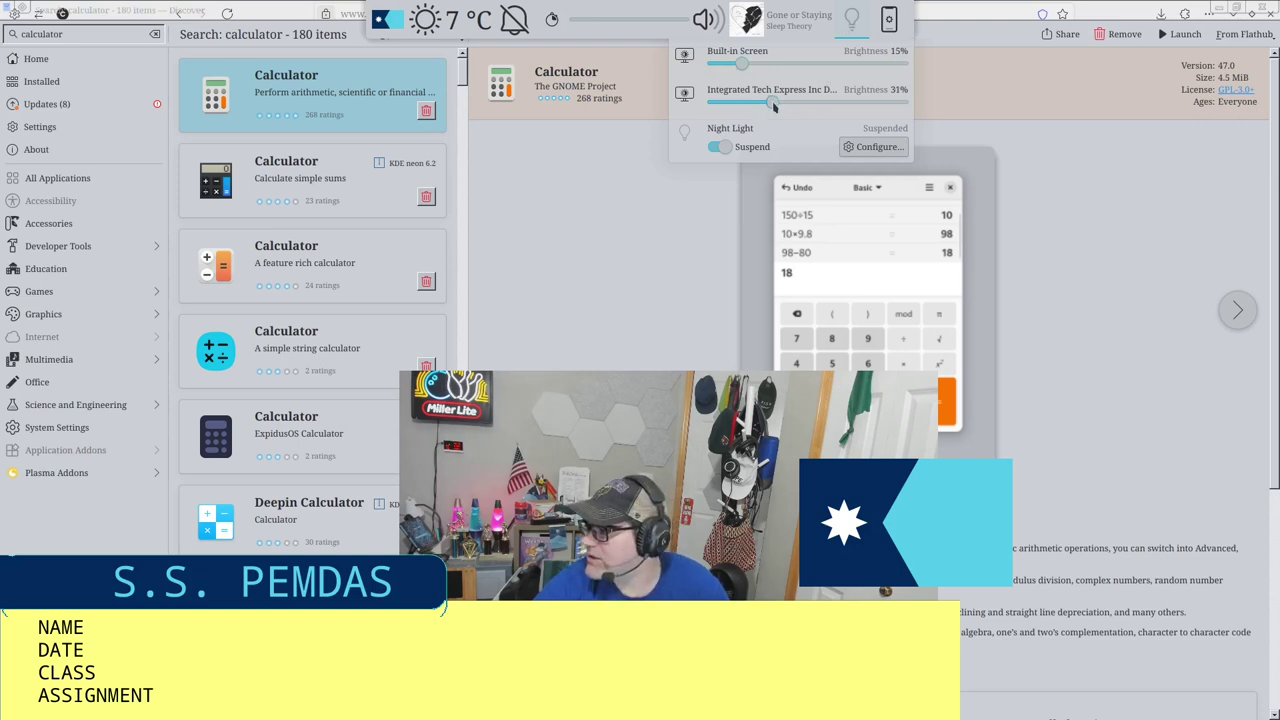
pyautogui.moveTo(776, 103); pyautogui.dragTo(921, 126)
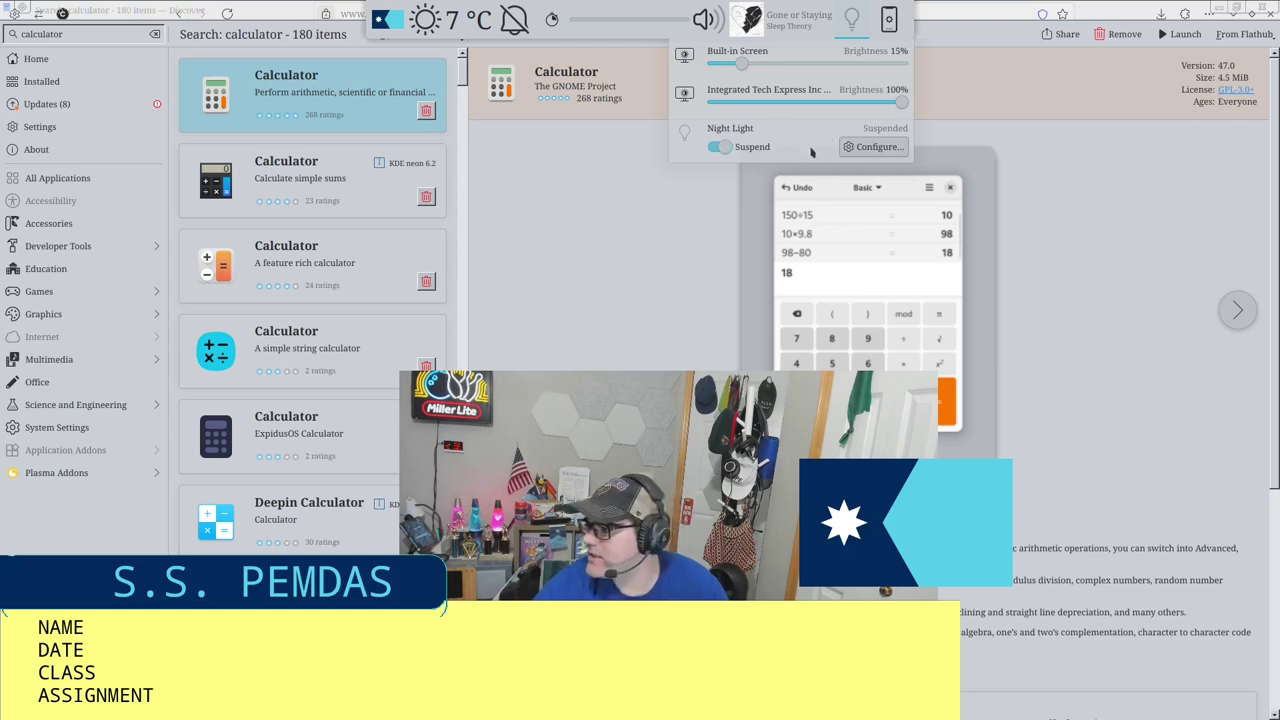
pyautogui.click(766, 170)
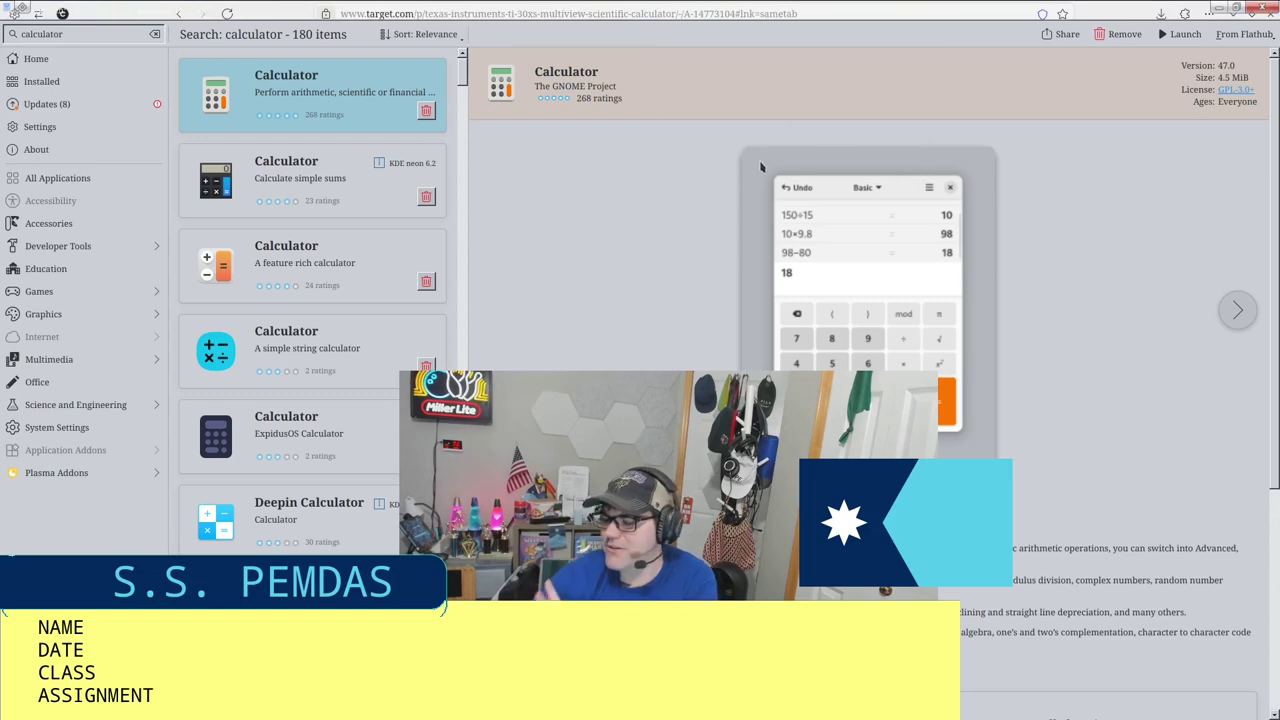
# Step: Check the current song's playback controls once more
pyautogui.moveTo(778, 10)
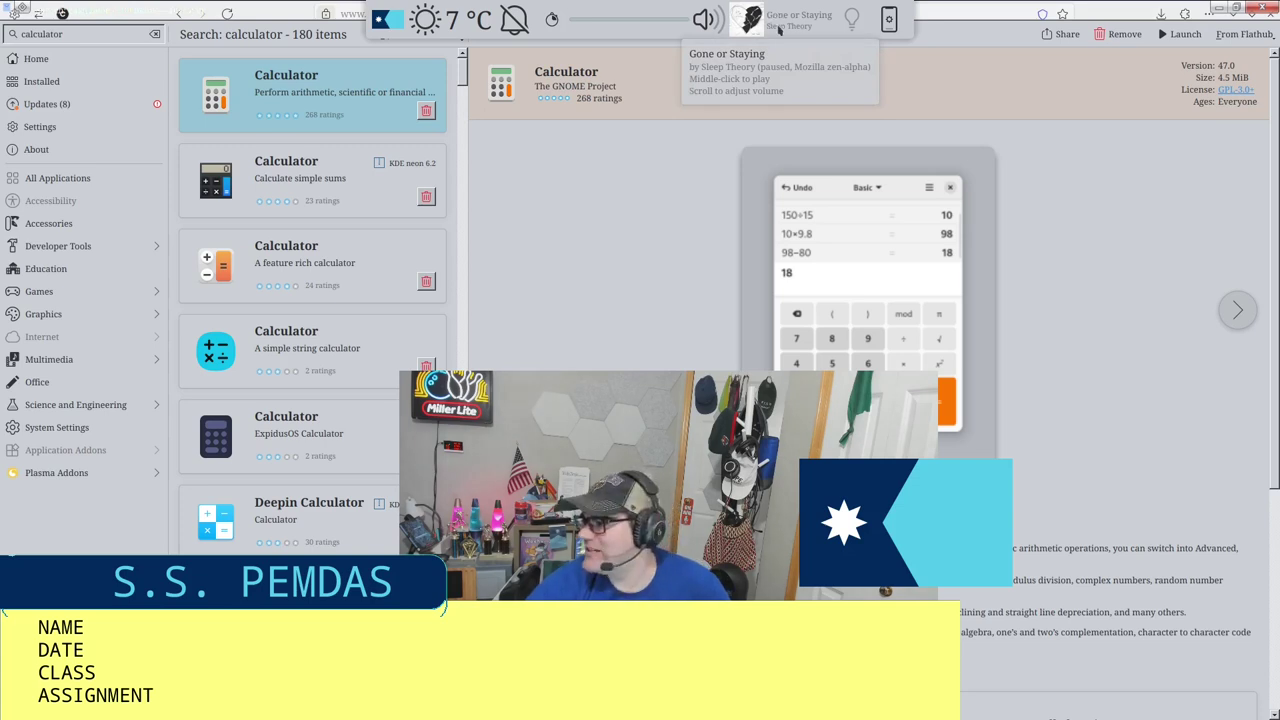
pyautogui.click(786, 12)
pyautogui.click(788, 10)
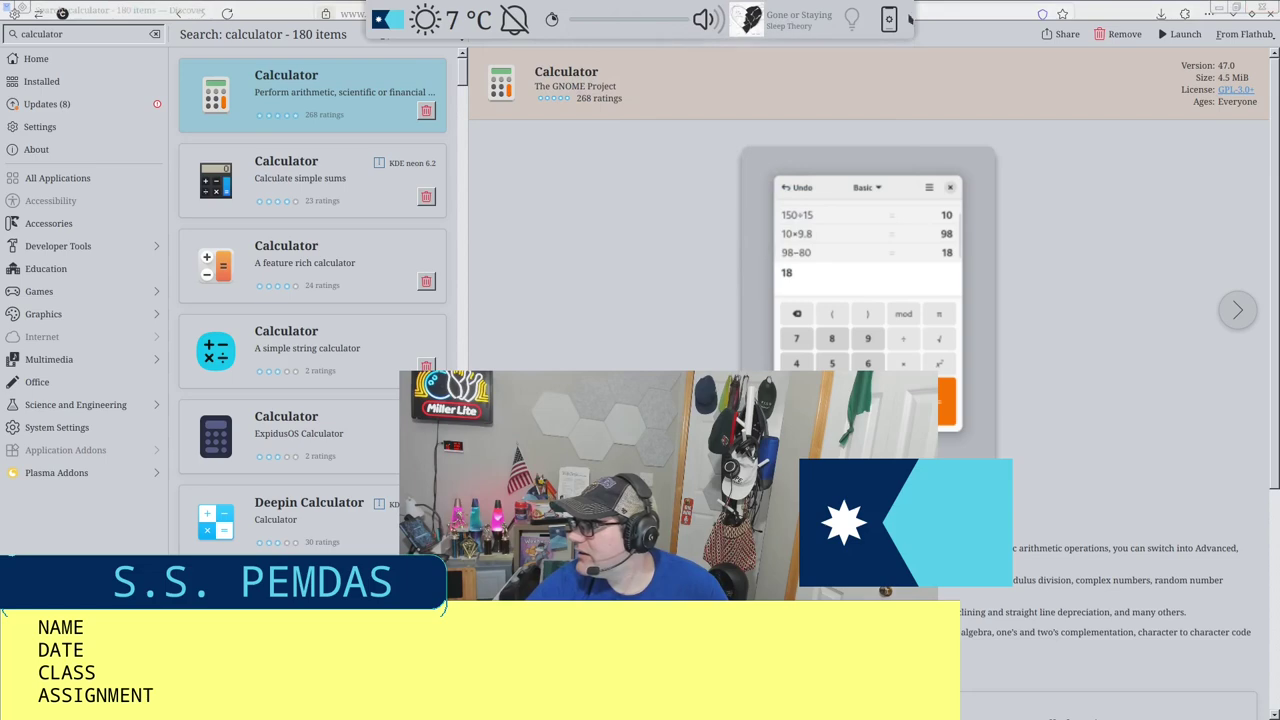
# Step: Clear all of the connected phone's notifications, then launch GNOME Calculator from Discover
pyautogui.click(890, 20)
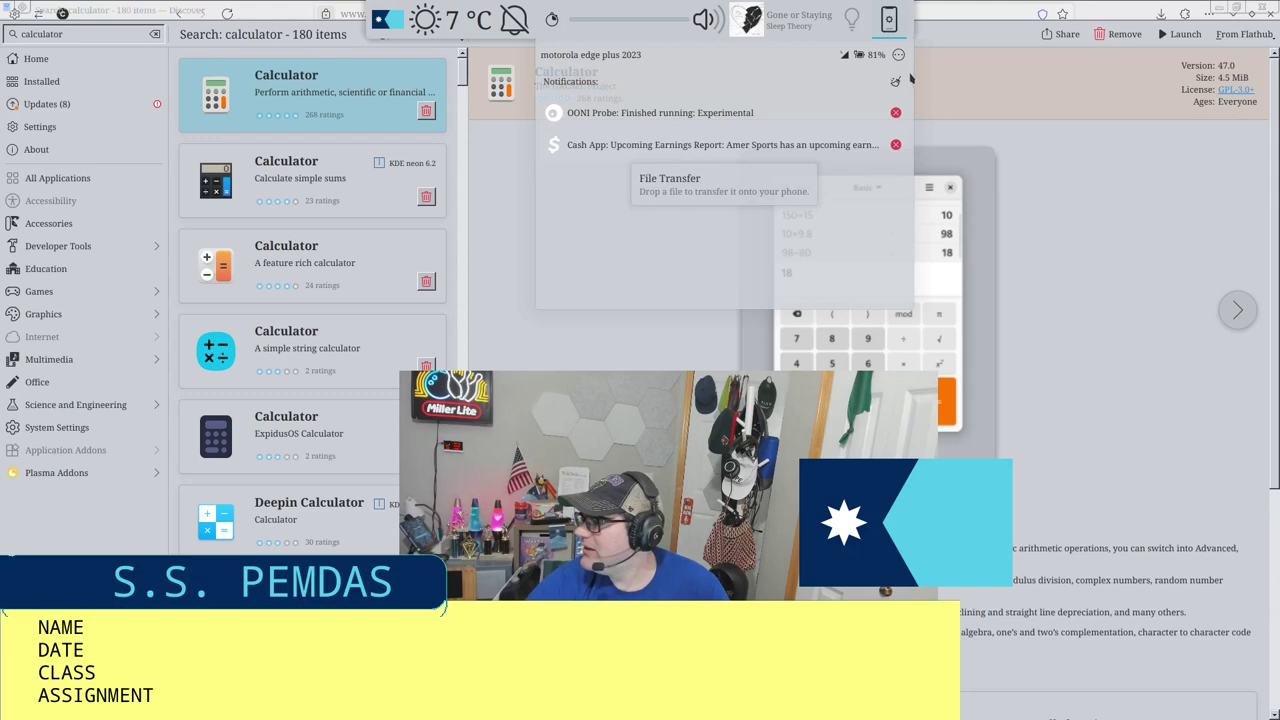
pyautogui.click(895, 81)
pyautogui.click(1005, 85)
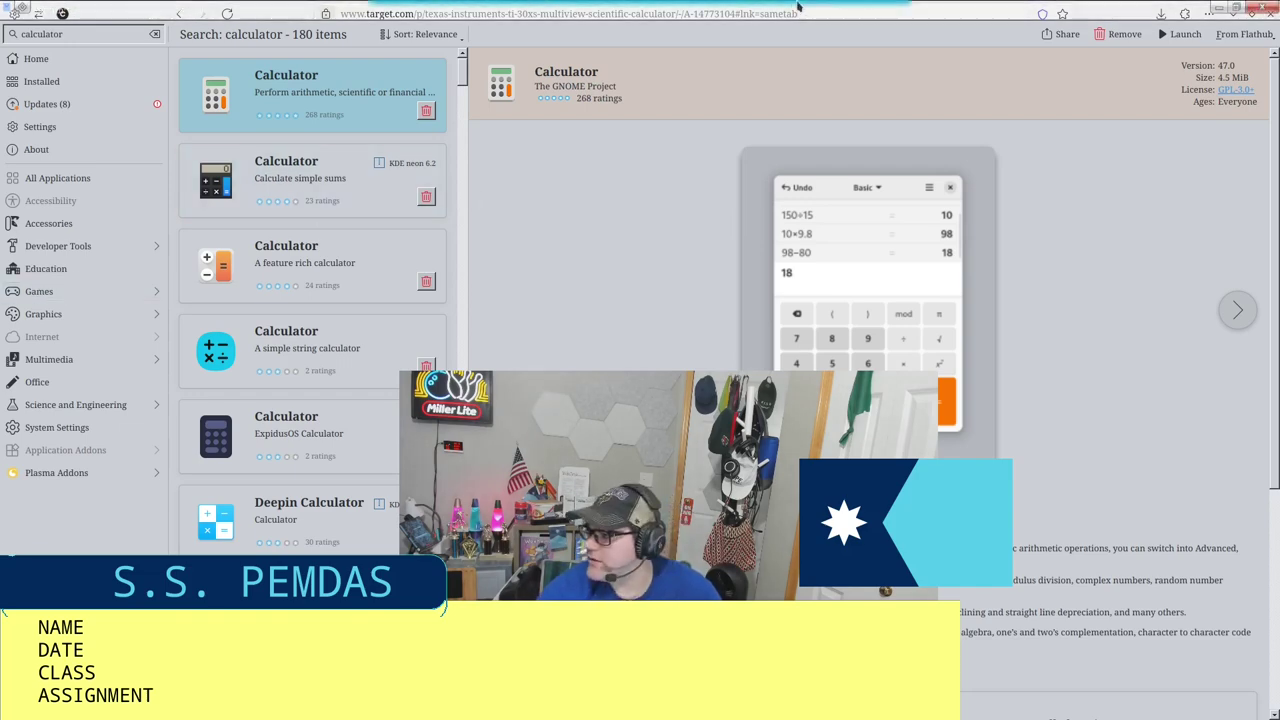
pyautogui.click(1165, 34)
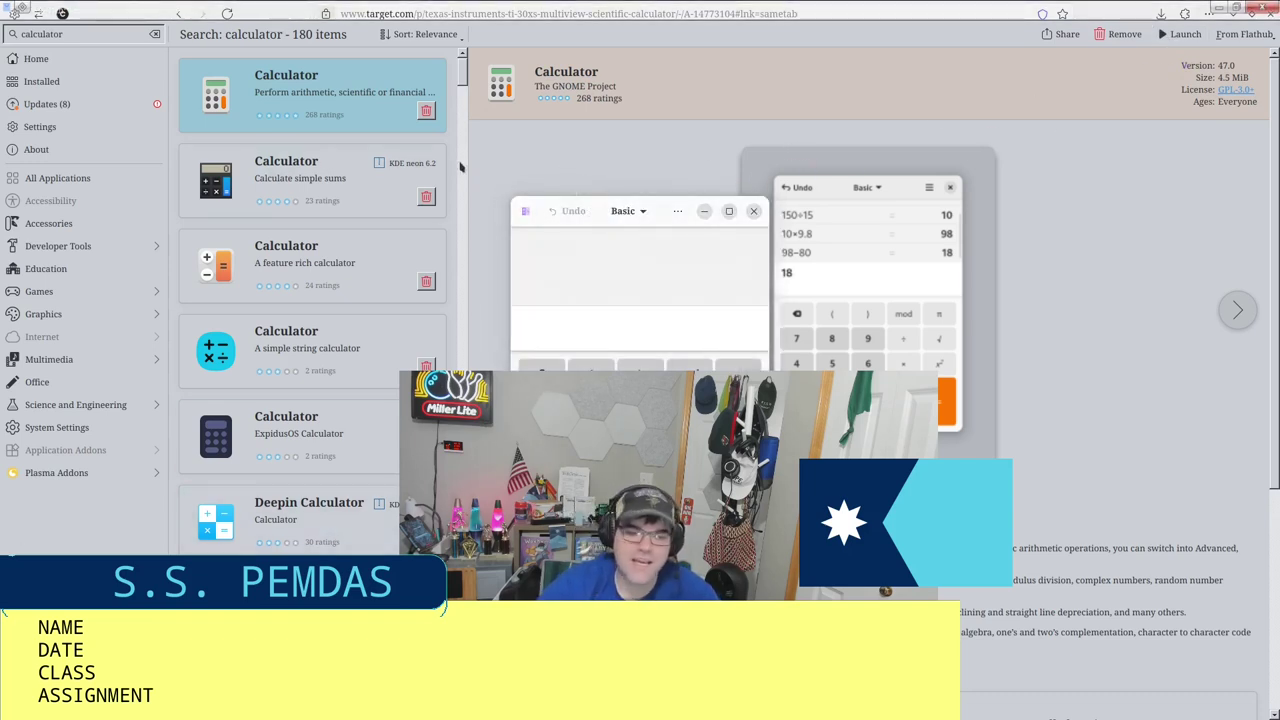
# Step: Move the calculator to the upper left and evaluate 60+60+24+365, giving 509
pyautogui.moveTo(649, 210); pyautogui.dragTo(204, 94)
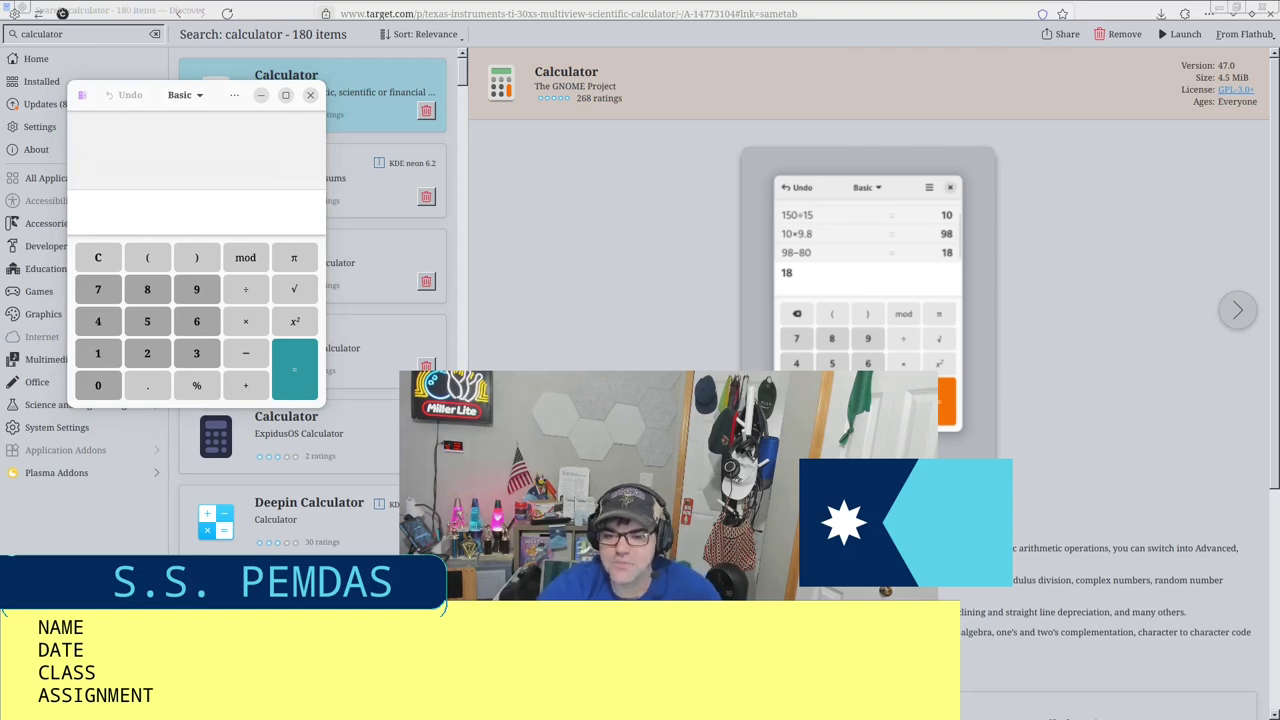
pyautogui.click(211, 212)
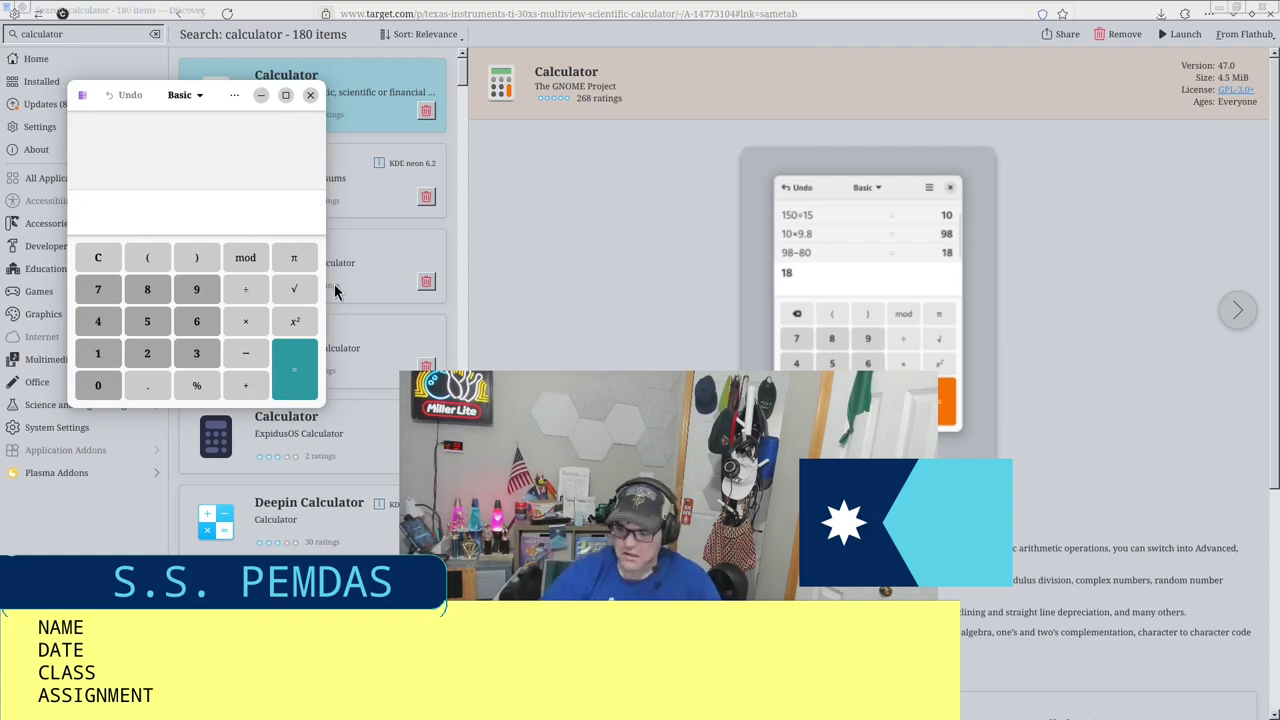
pyautogui.write('60')
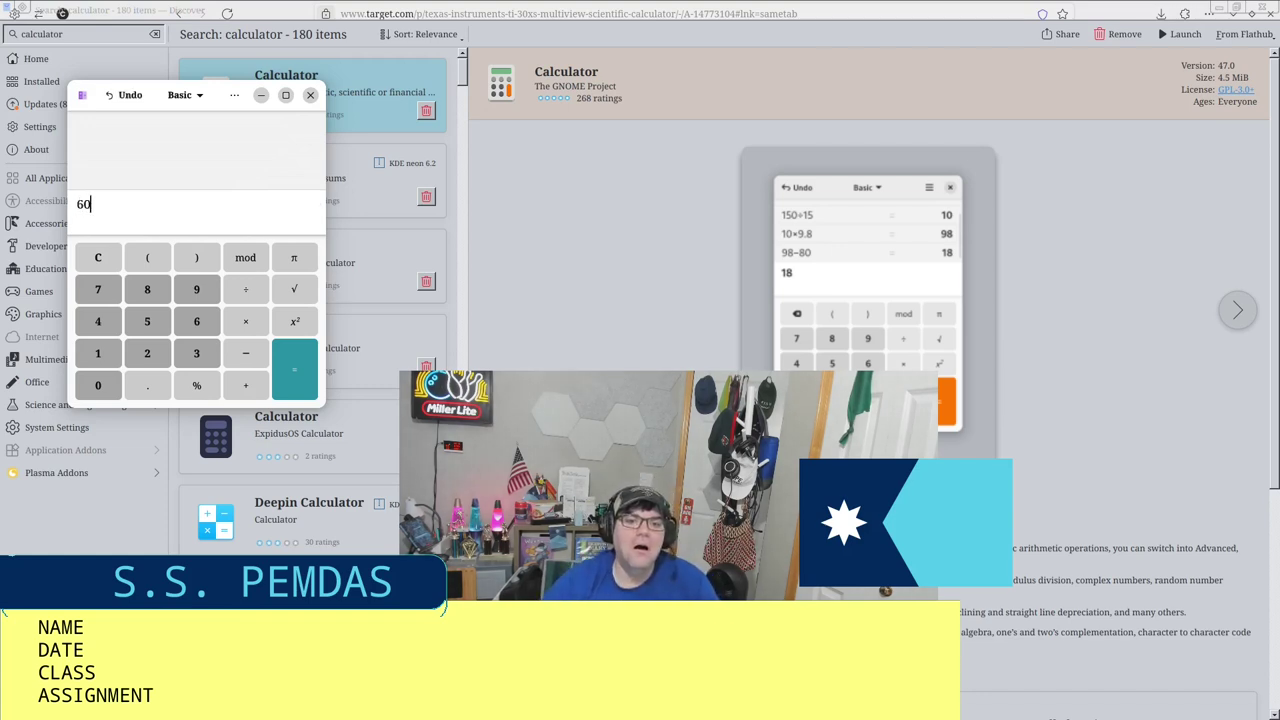
pyautogui.write('+6')
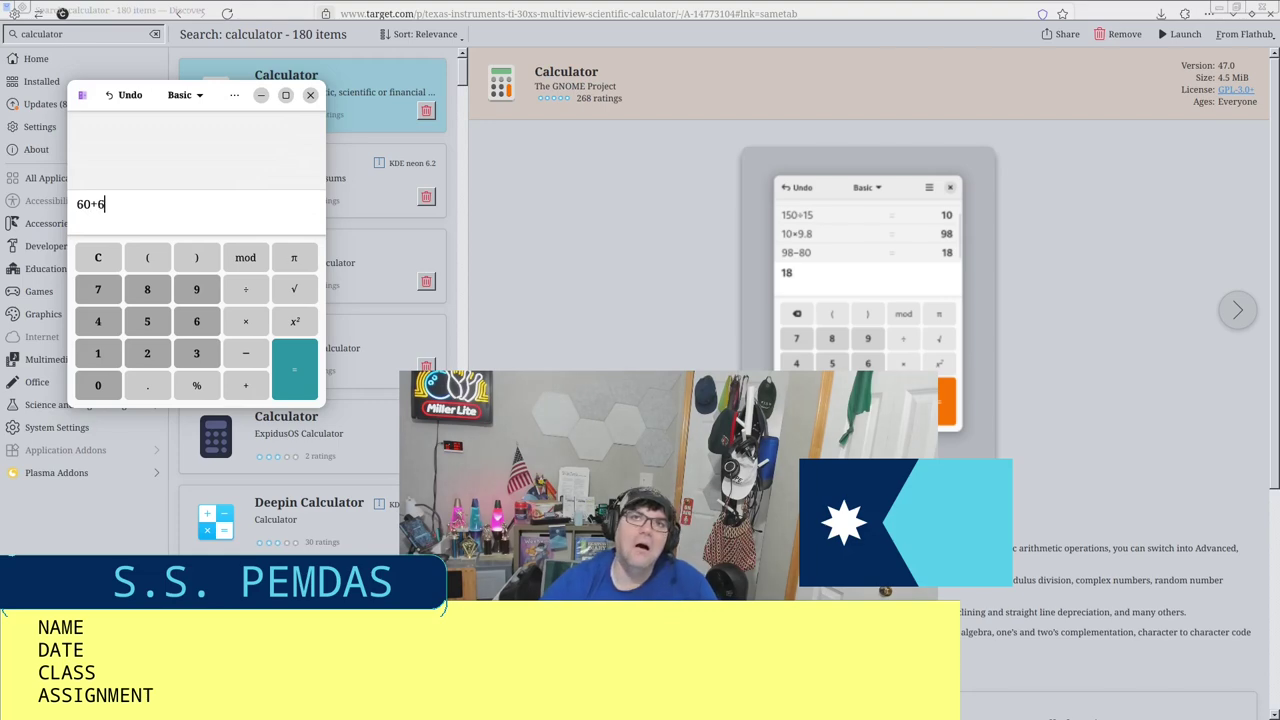
pyautogui.write('0+')
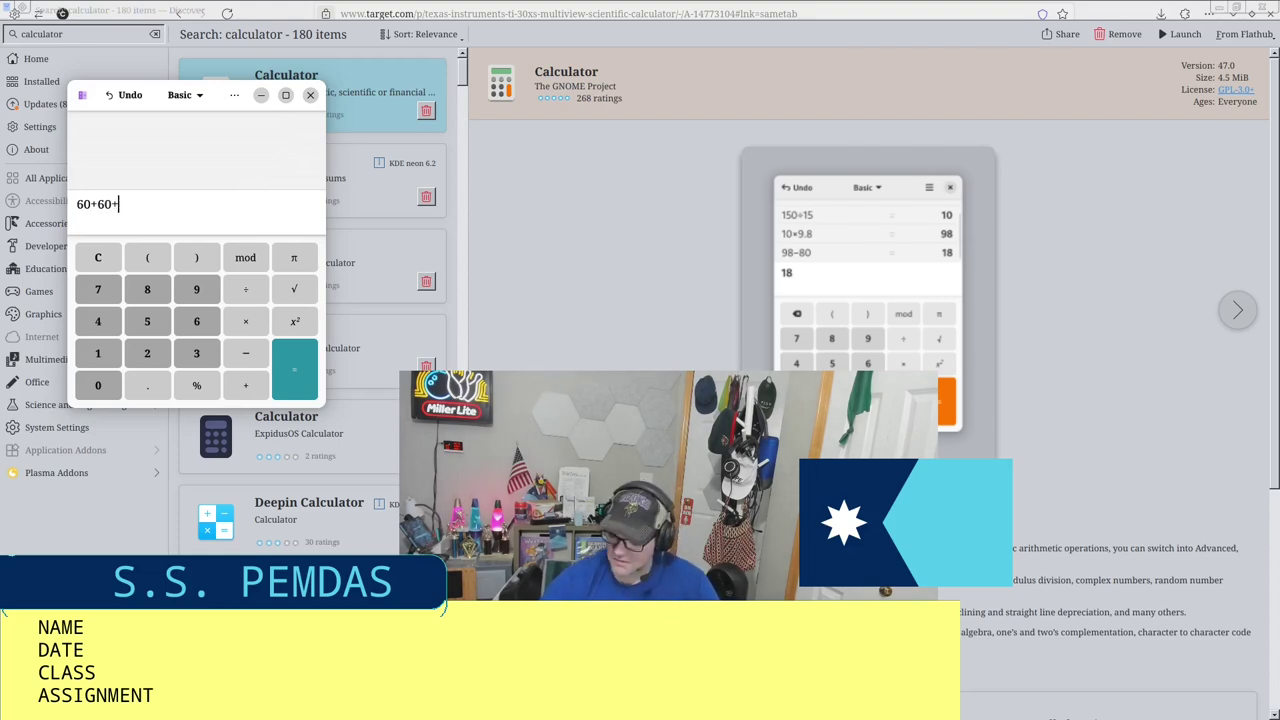
pyautogui.write('24')
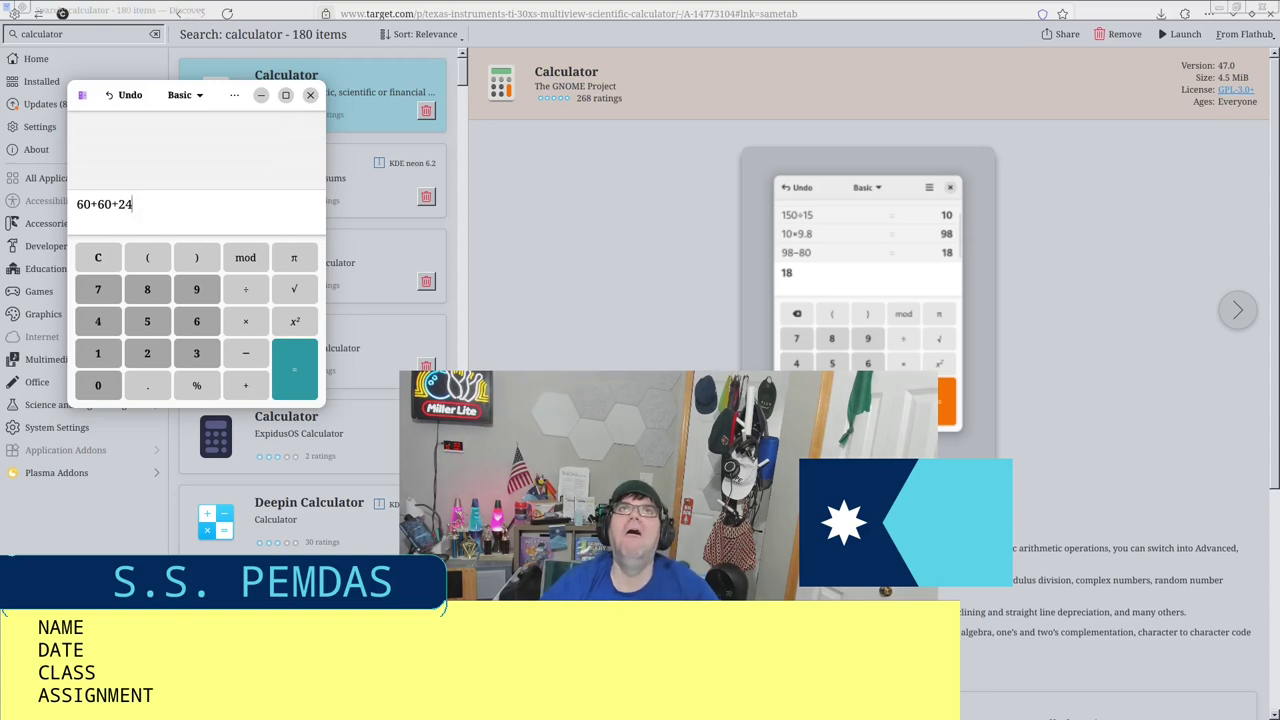
pyautogui.write('+')
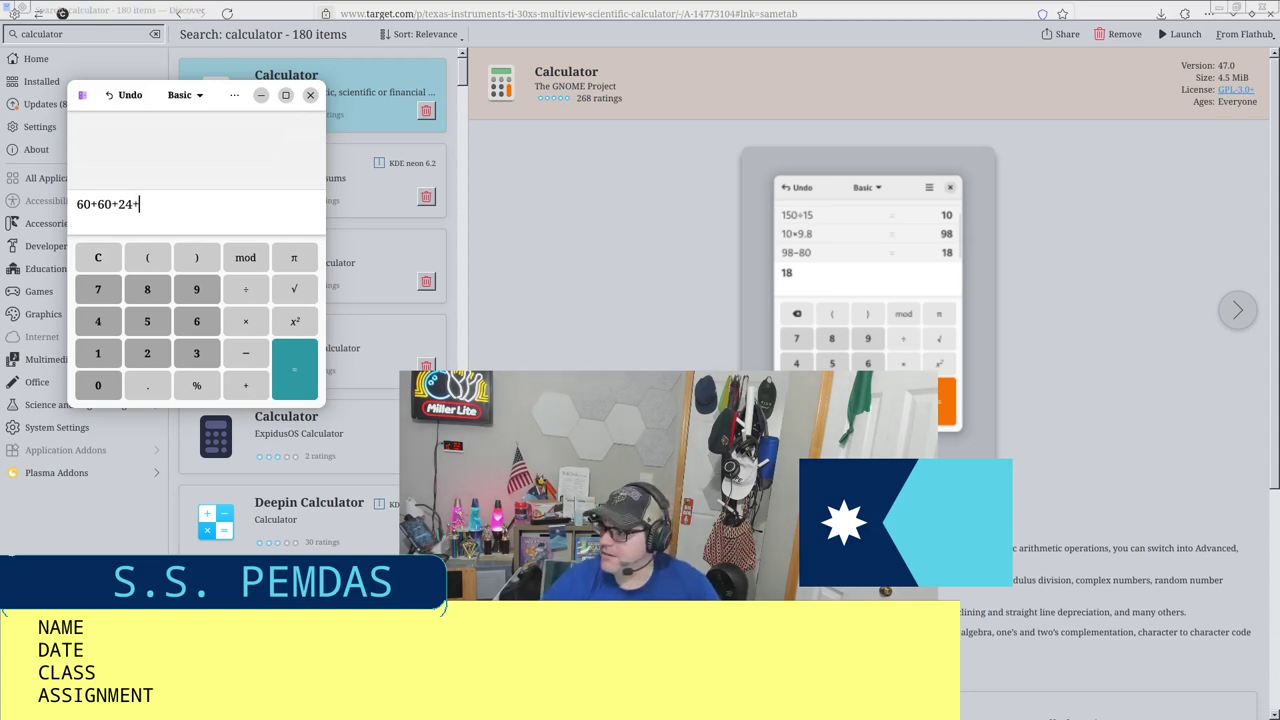
pyautogui.write('365')
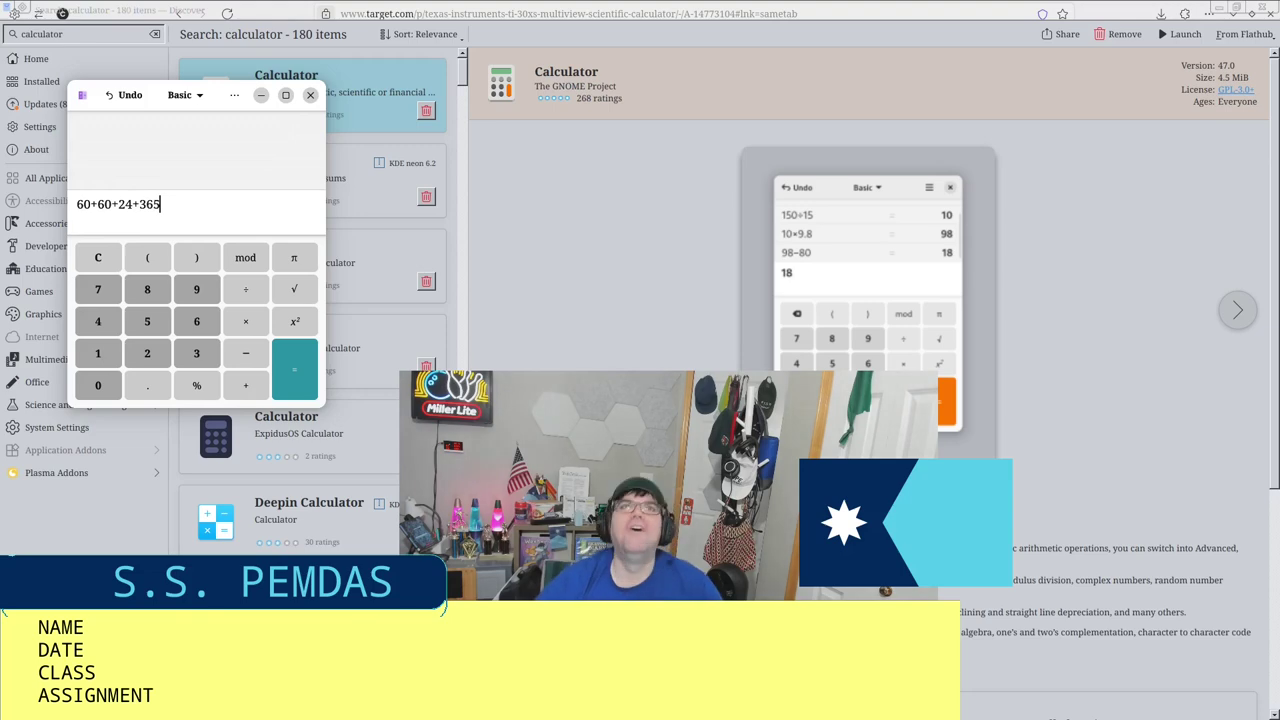
pyautogui.press('Return')
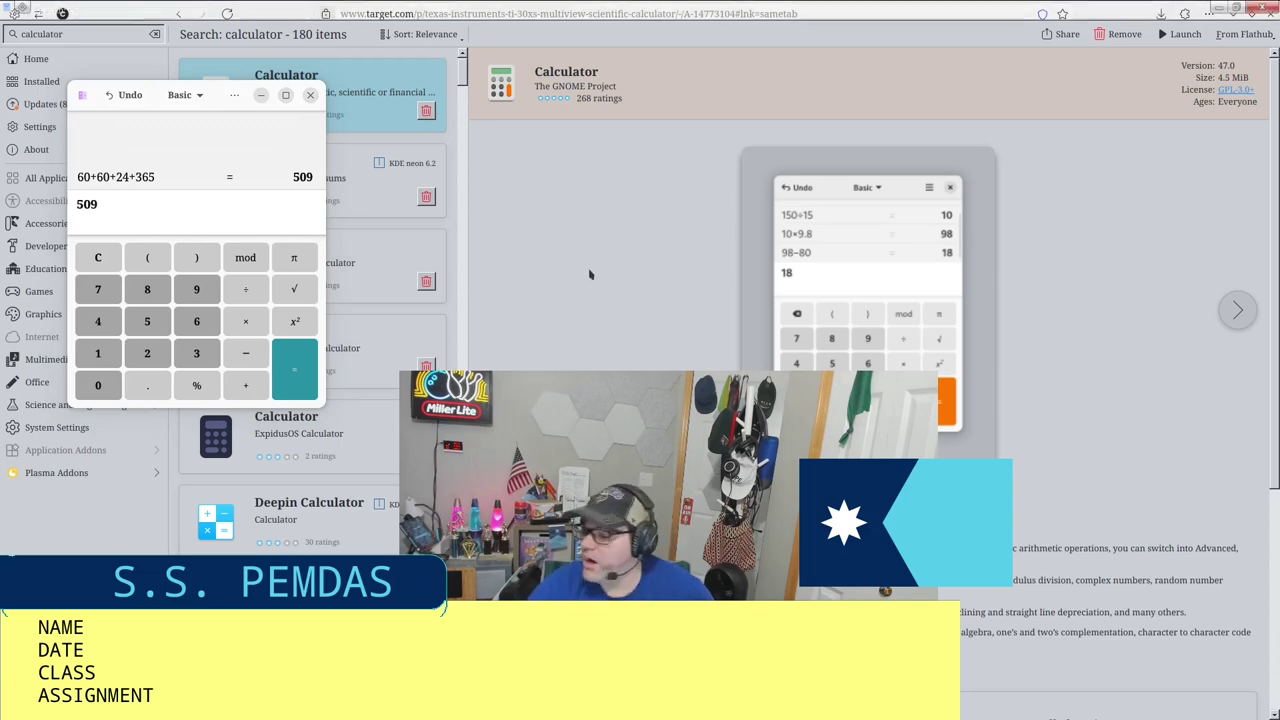
# Step: Erase 509, clear the entry, and undo repeatedly until the entry is empty
pyautogui.click(283, 276)
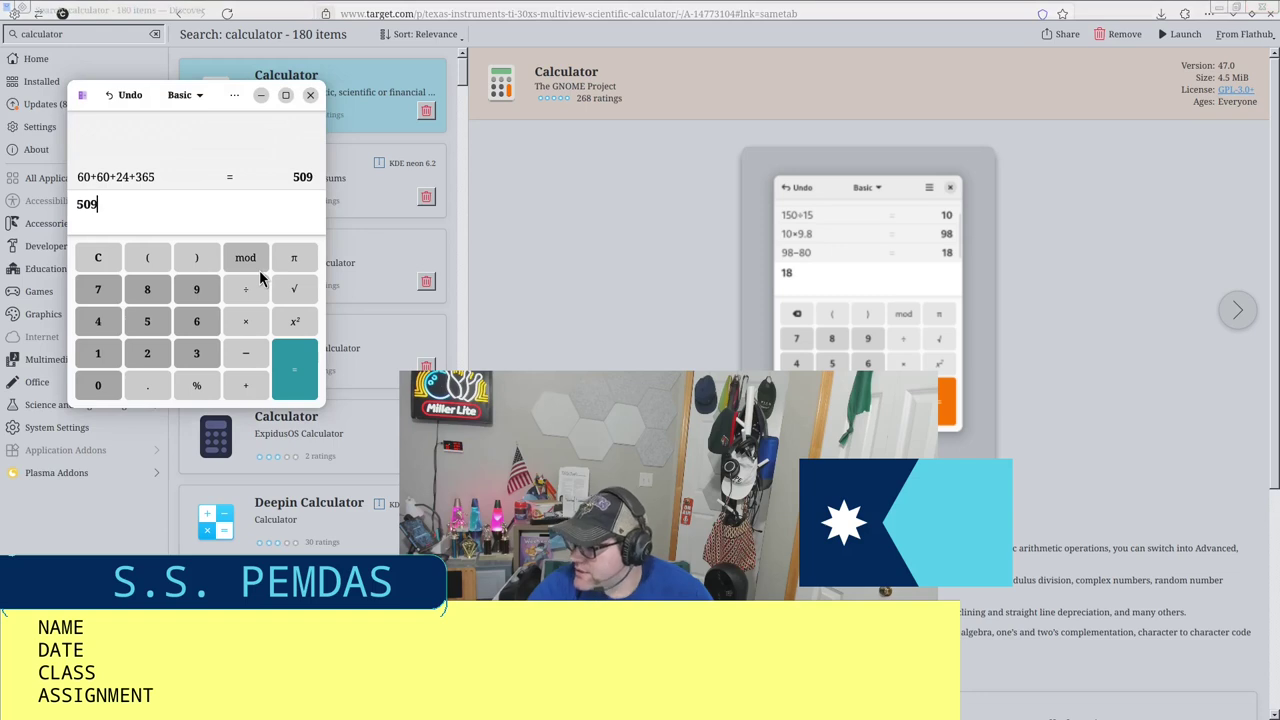
pyautogui.press('BackSpace')
pyautogui.press('BackSpace')
pyautogui.press('BackSpace')
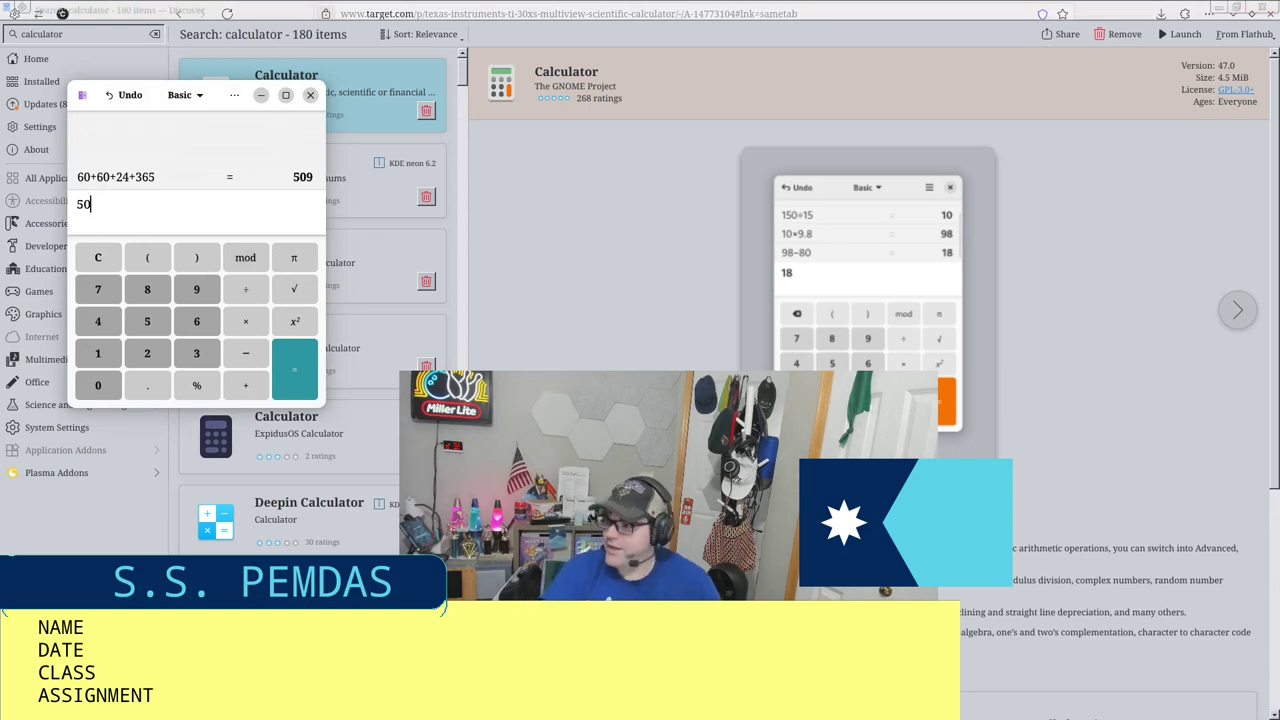
pyautogui.click(98, 260)
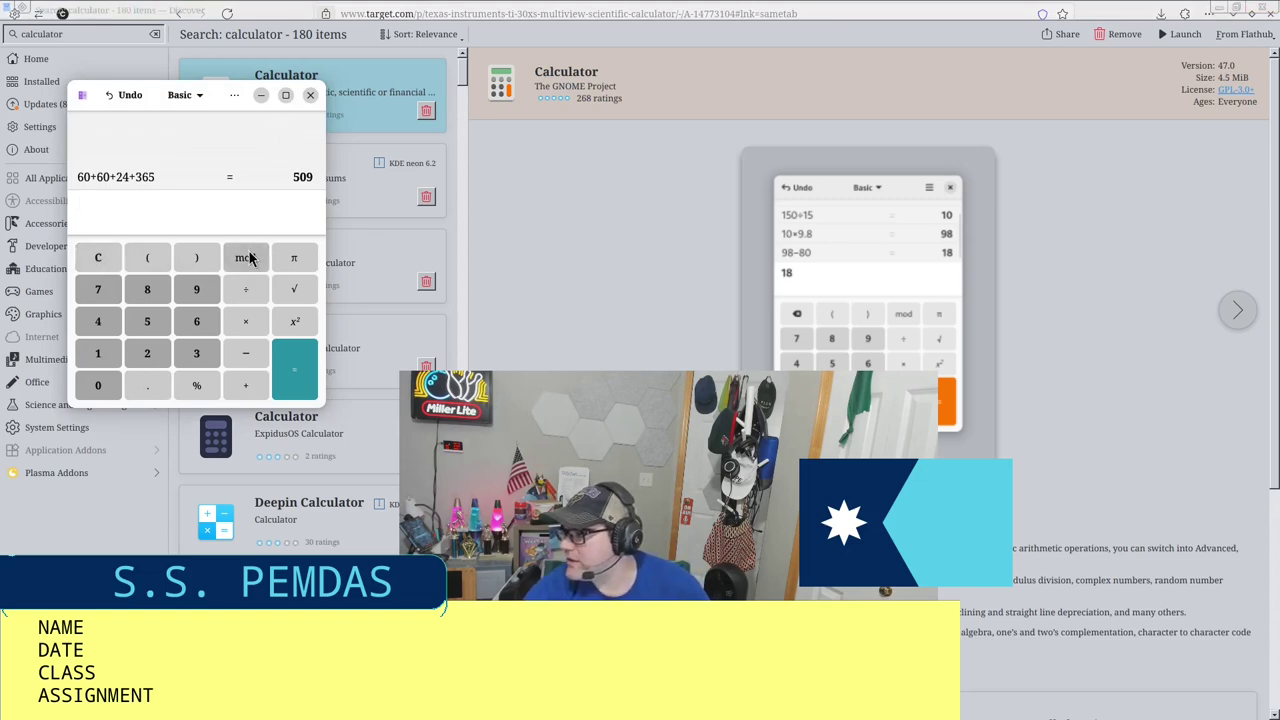
pyautogui.click(145, 101)
pyautogui.click(144, 100)
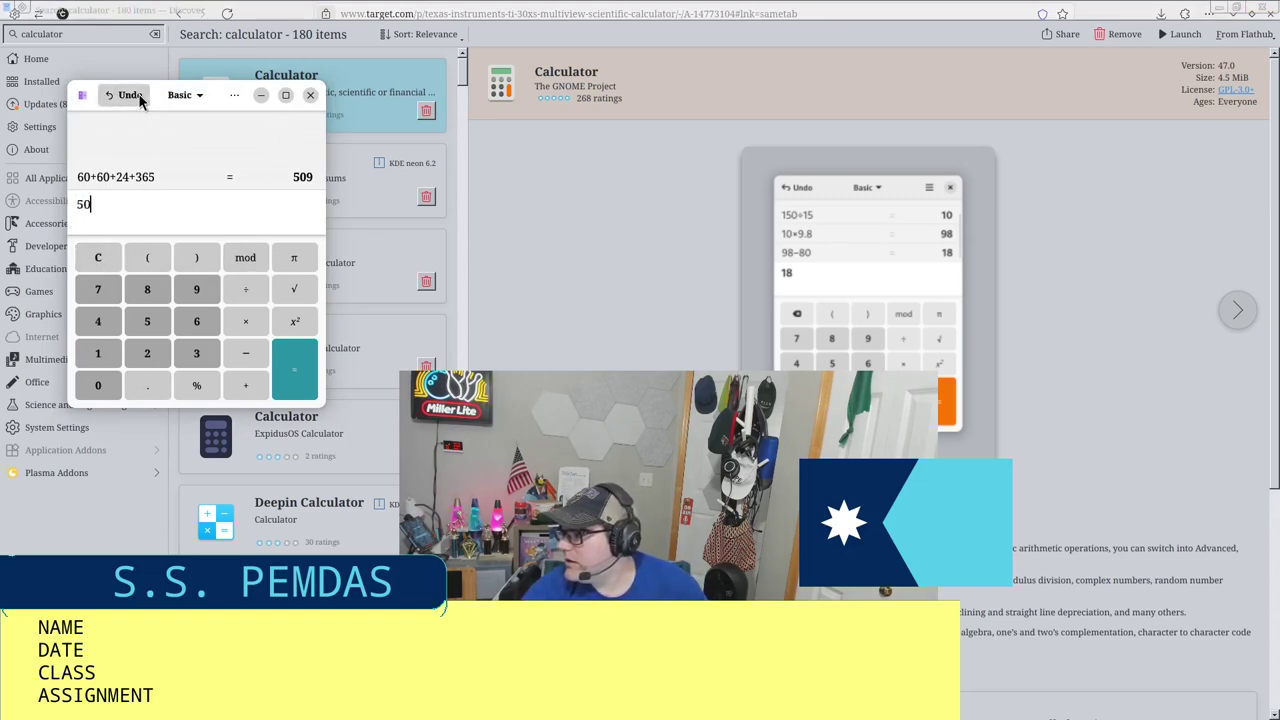
pyautogui.click(142, 100)
pyautogui.click(142, 100)
pyautogui.click(141, 100)
pyautogui.click(141, 100)
pyautogui.click(140, 100)
pyautogui.click(140, 100)
pyautogui.click(140, 100)
pyautogui.click(140, 100)
pyautogui.click(140, 100)
pyautogui.click(140, 100)
pyautogui.click(140, 100)
pyautogui.click(140, 100)
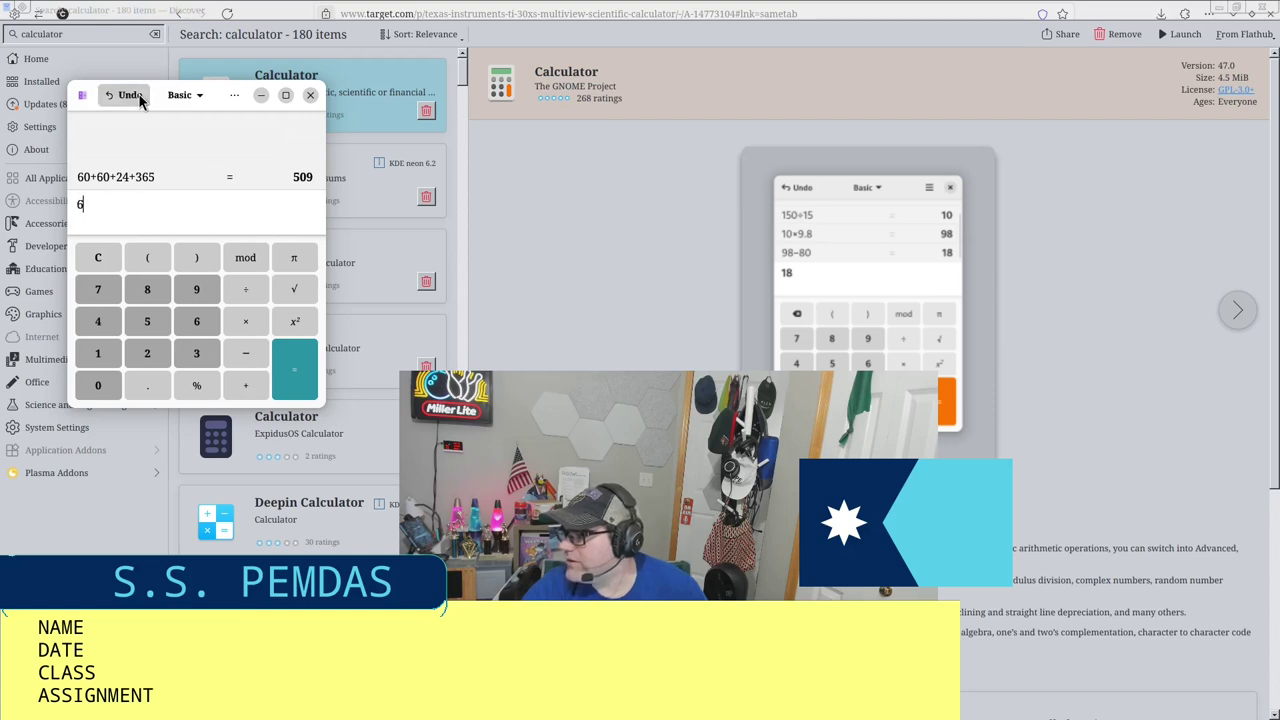
pyautogui.click(140, 100)
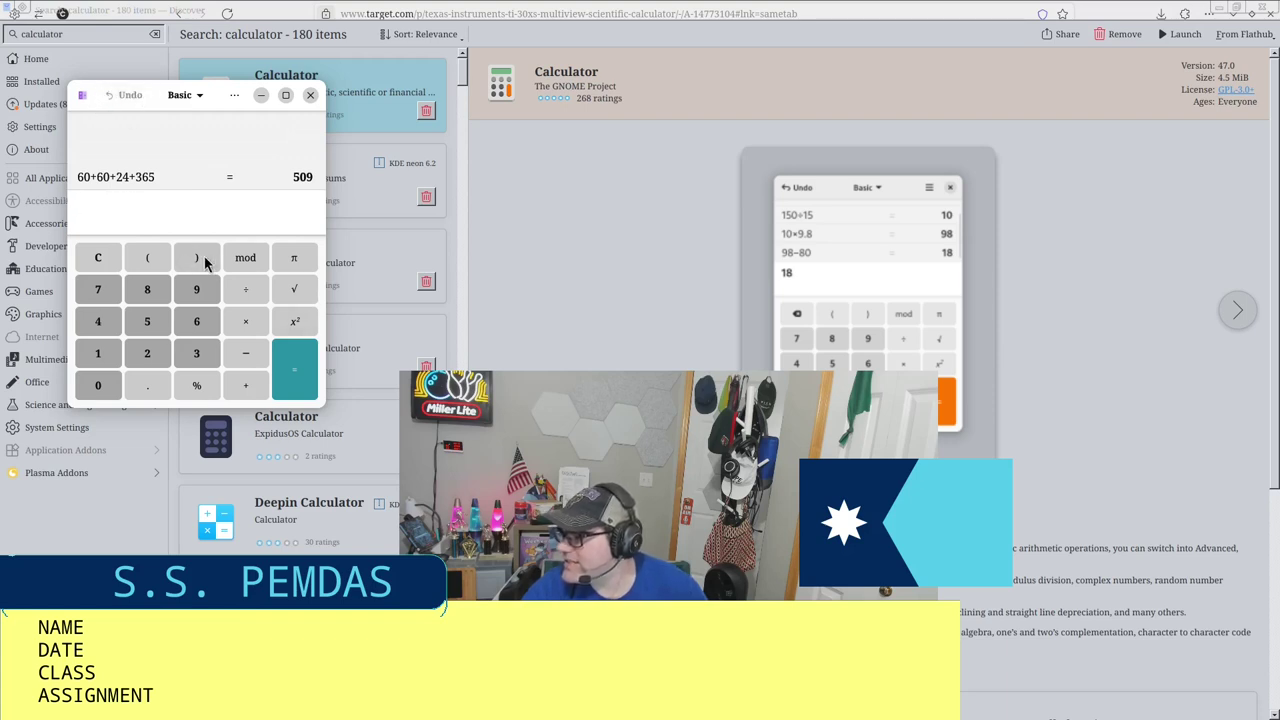
# Step: Recall 60+60+24+365 from history, select it and clear the entry
pyautogui.click(152, 177)
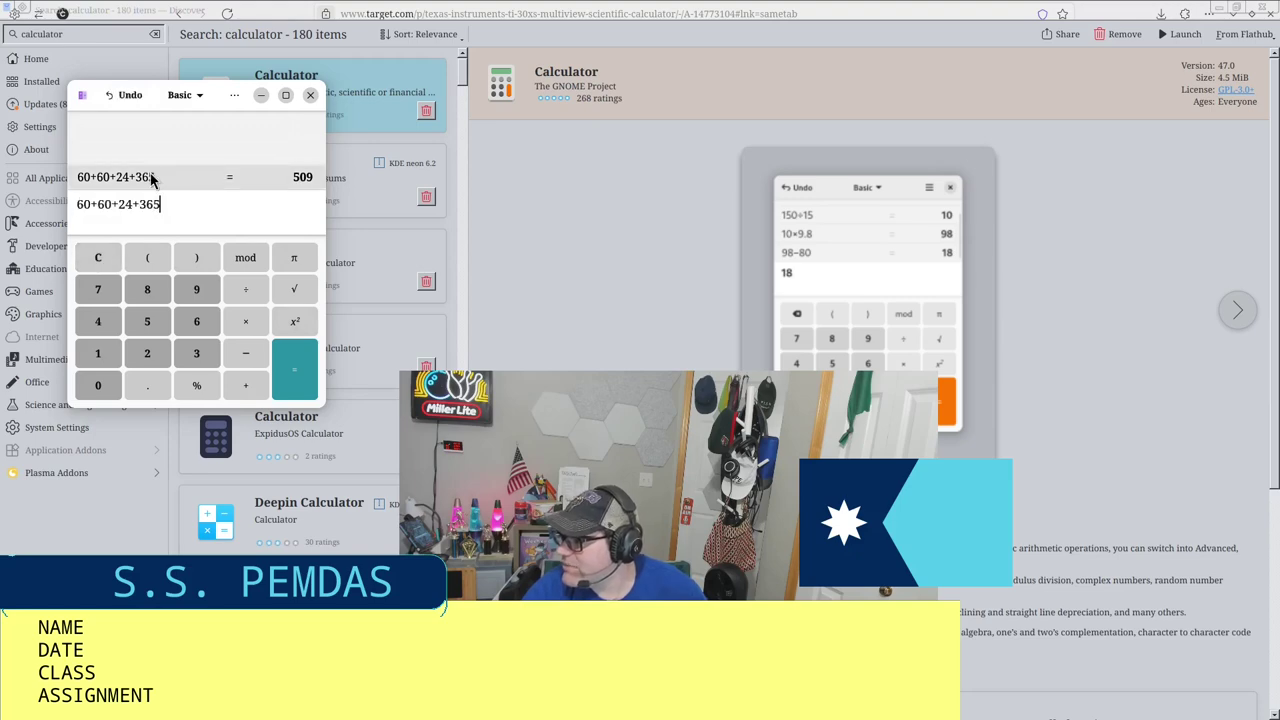
pyautogui.moveTo(168, 211); pyautogui.dragTo(85, 190)
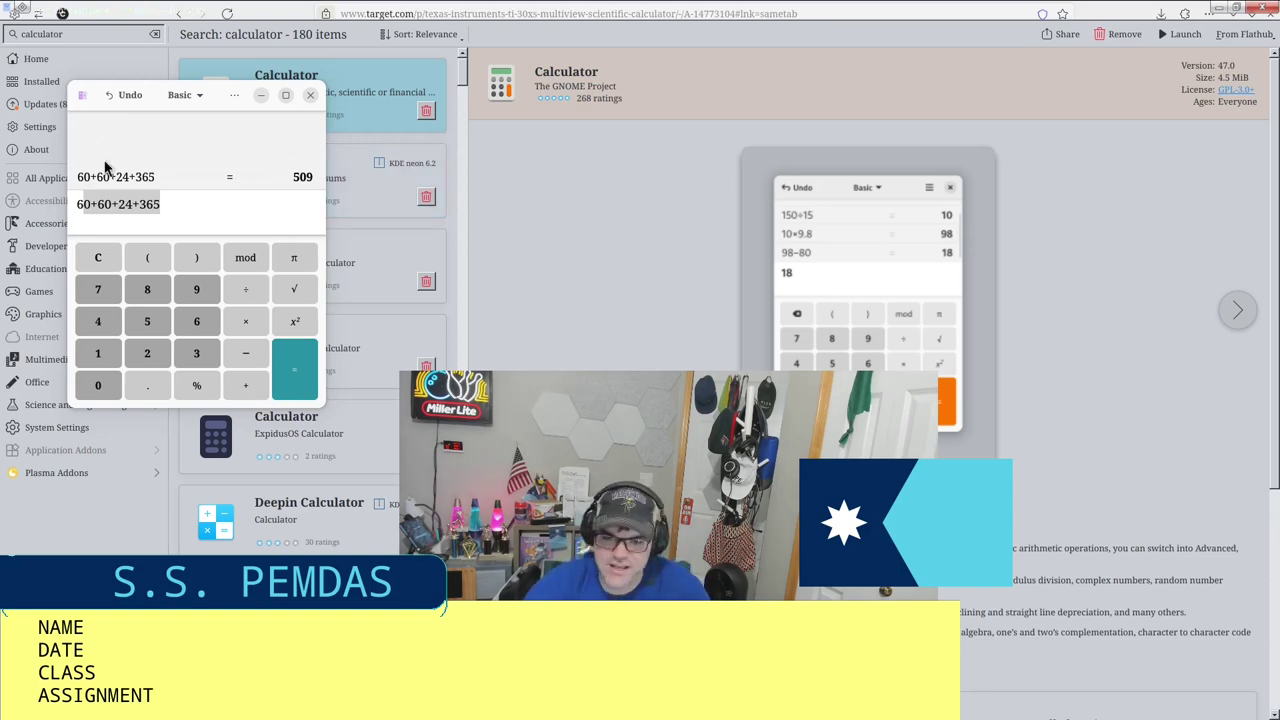
pyautogui.click(98, 257)
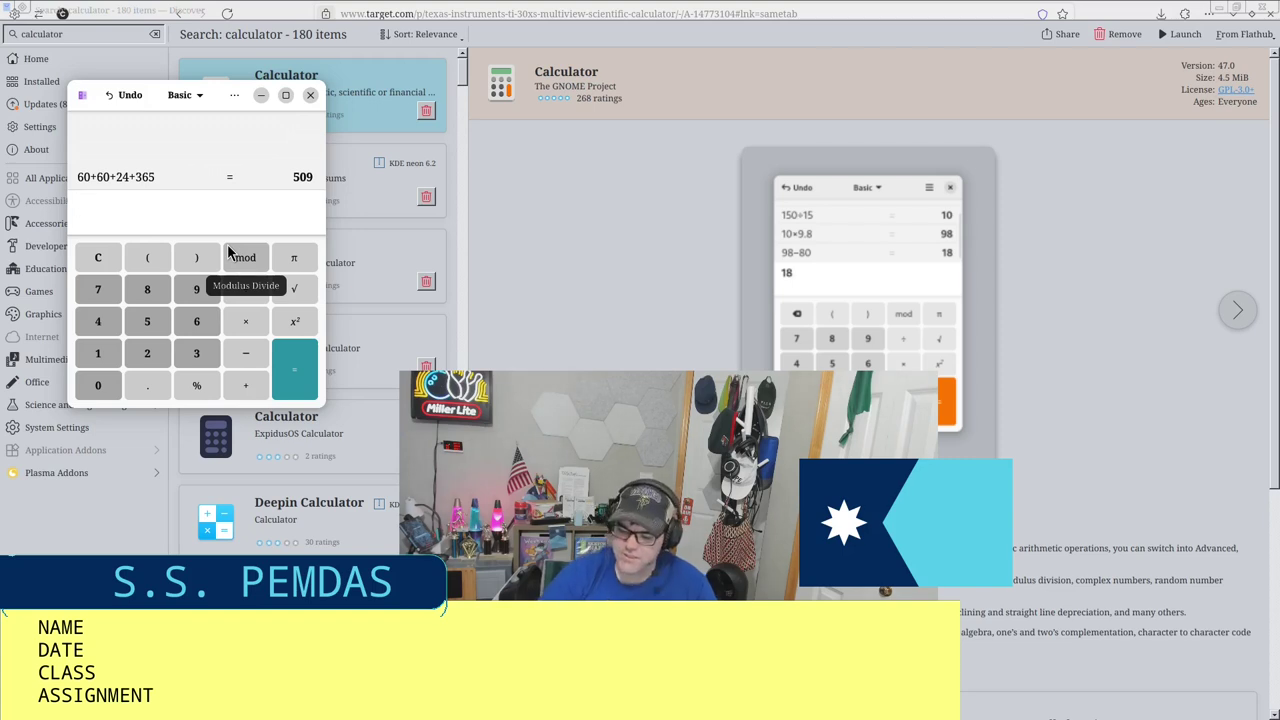
# Step: Compute 60*60*24*365 = 31536000 and 60*60*24*366 = 31622400, then quit the calculator
pyautogui.write('60')
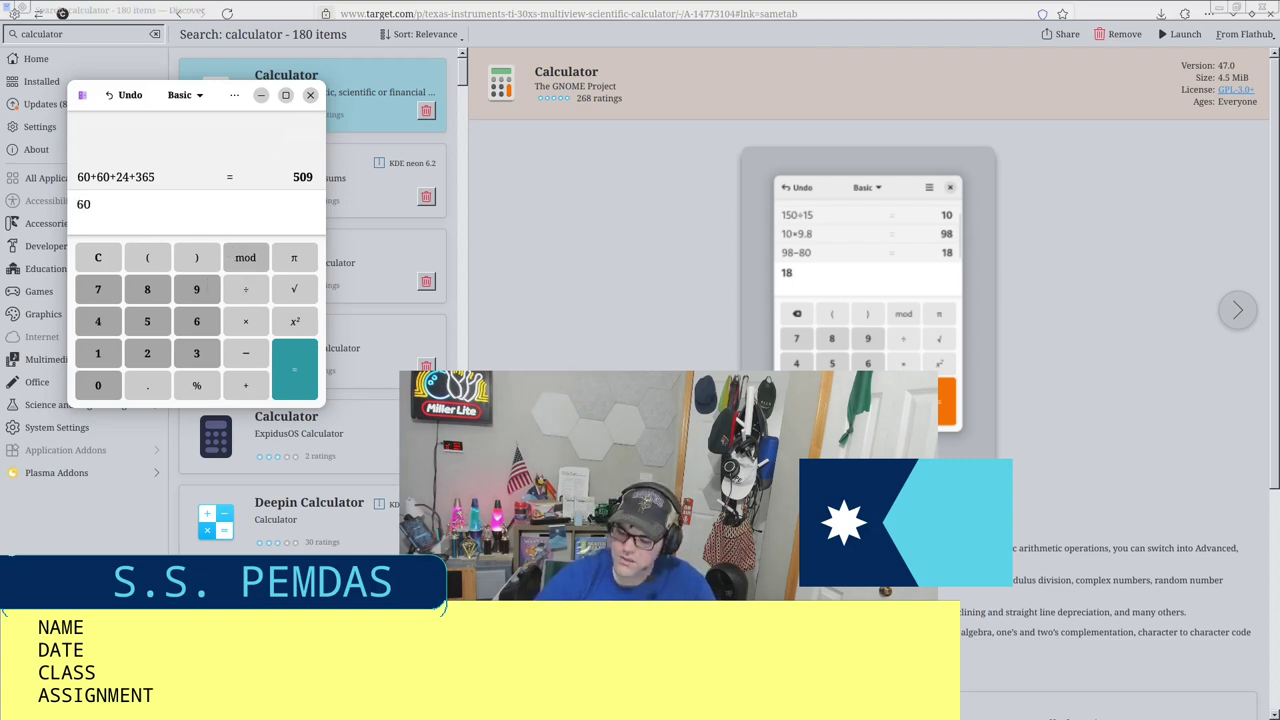
pyautogui.write('*')
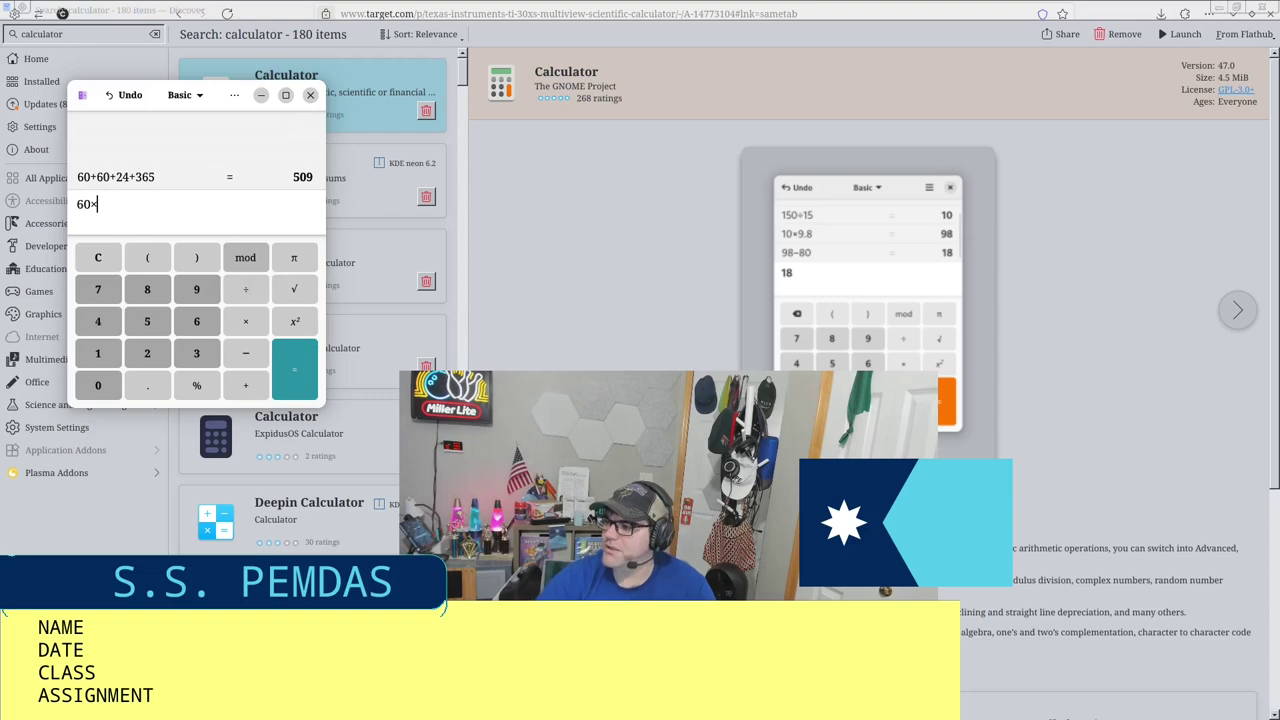
pyautogui.write('60*')
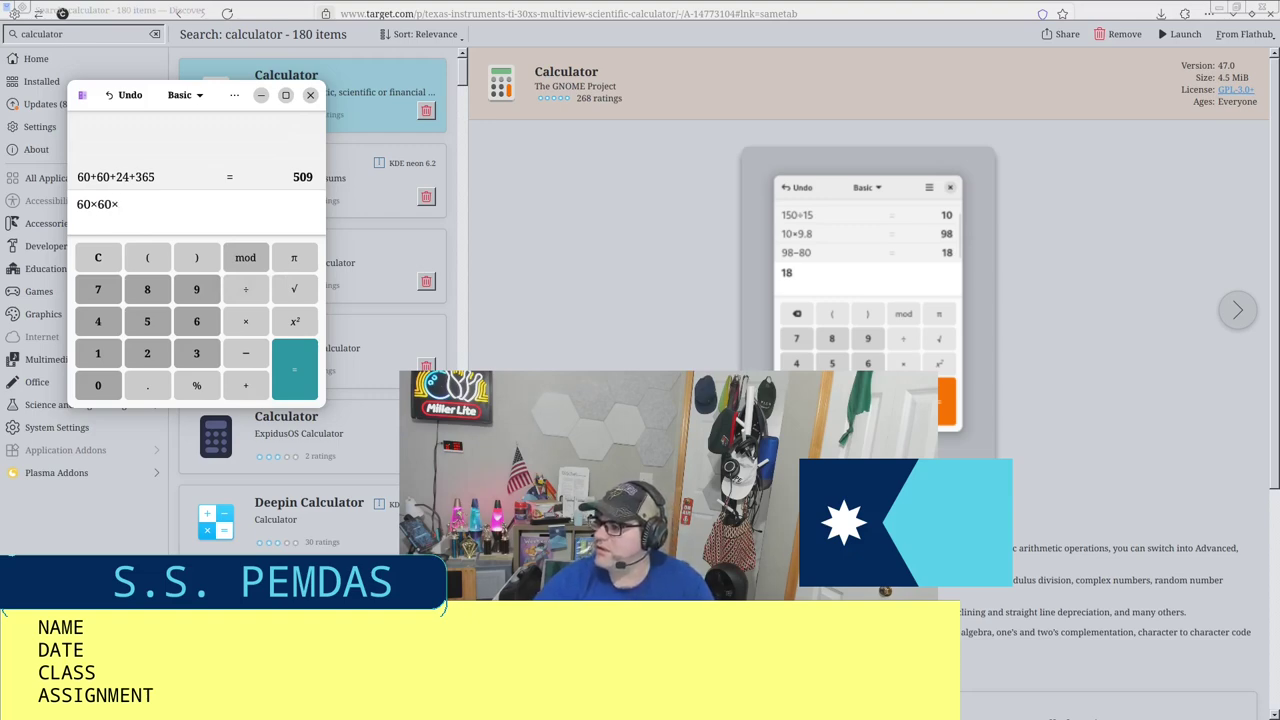
pyautogui.write('24')
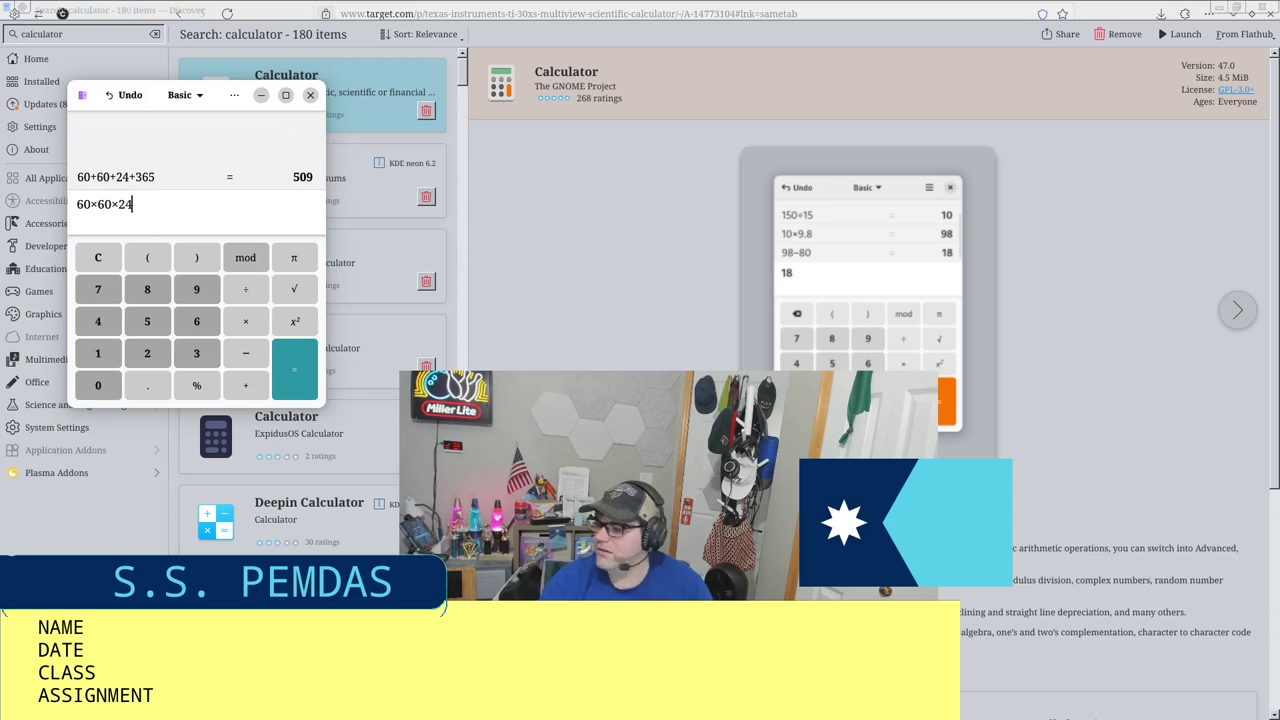
pyautogui.write('*')
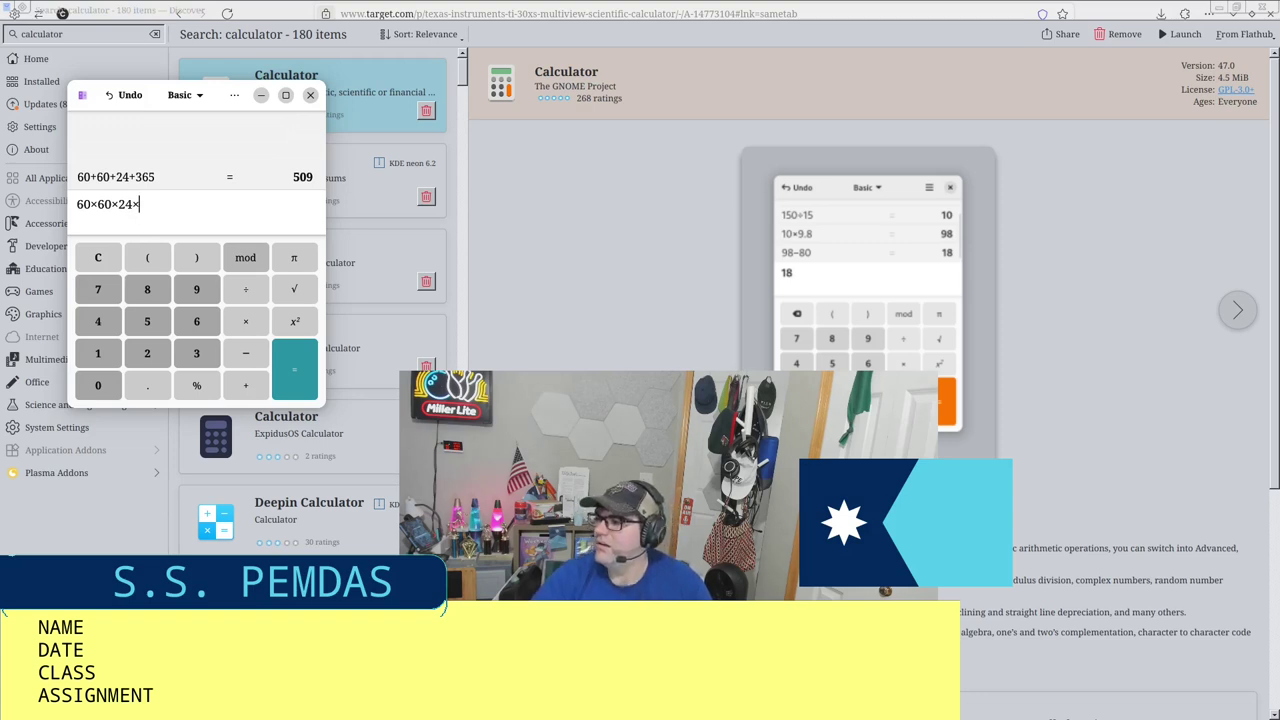
pyautogui.write('365')
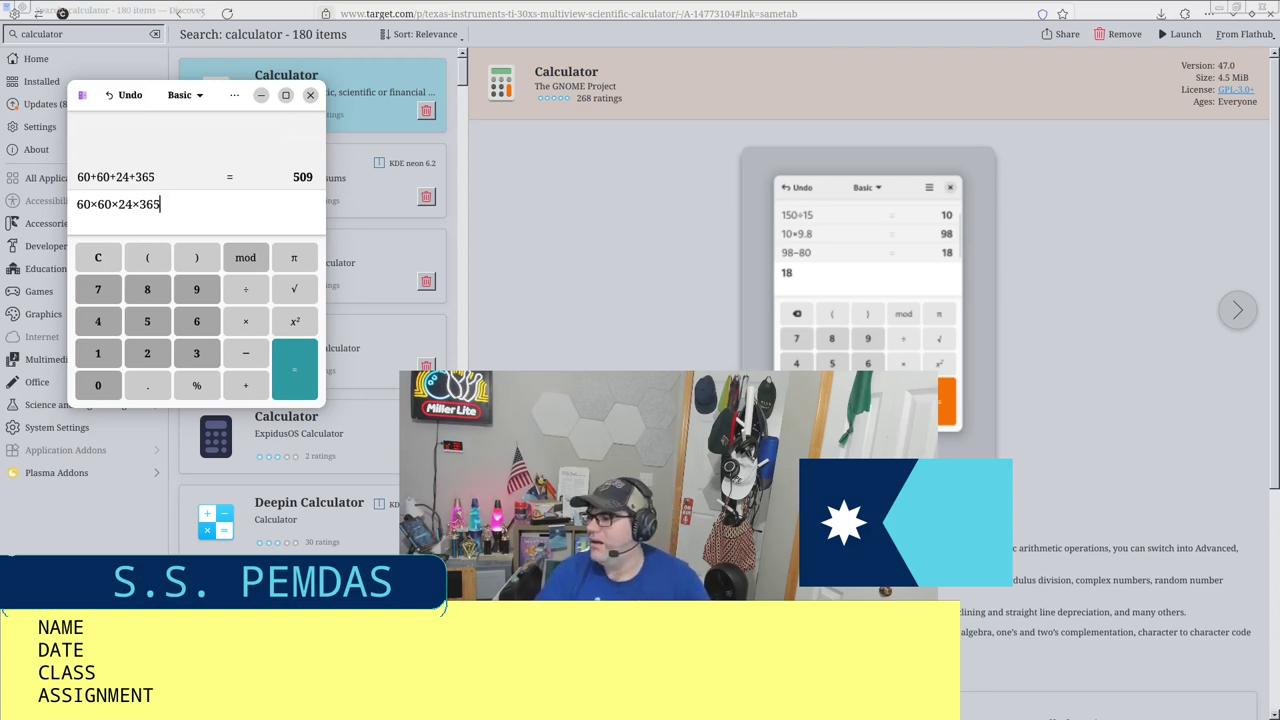
pyautogui.press('Return')
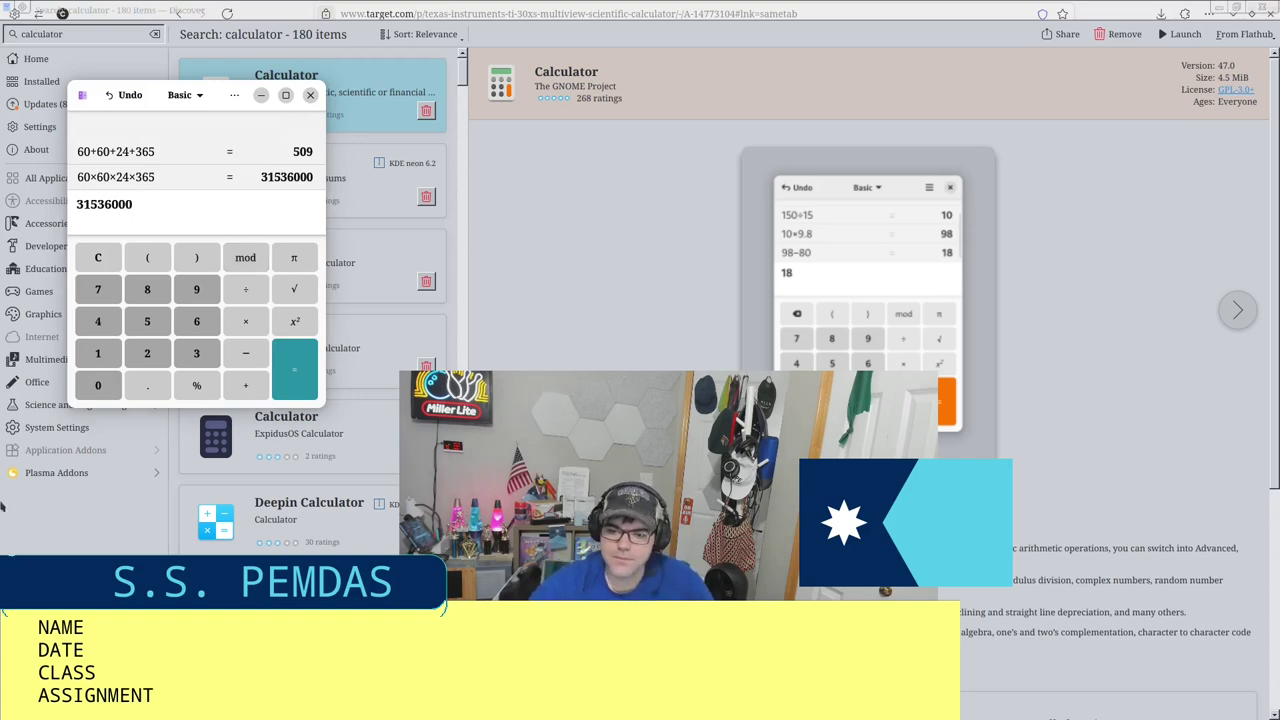
pyautogui.write('60*60*24*366')
pyautogui.press('Return')
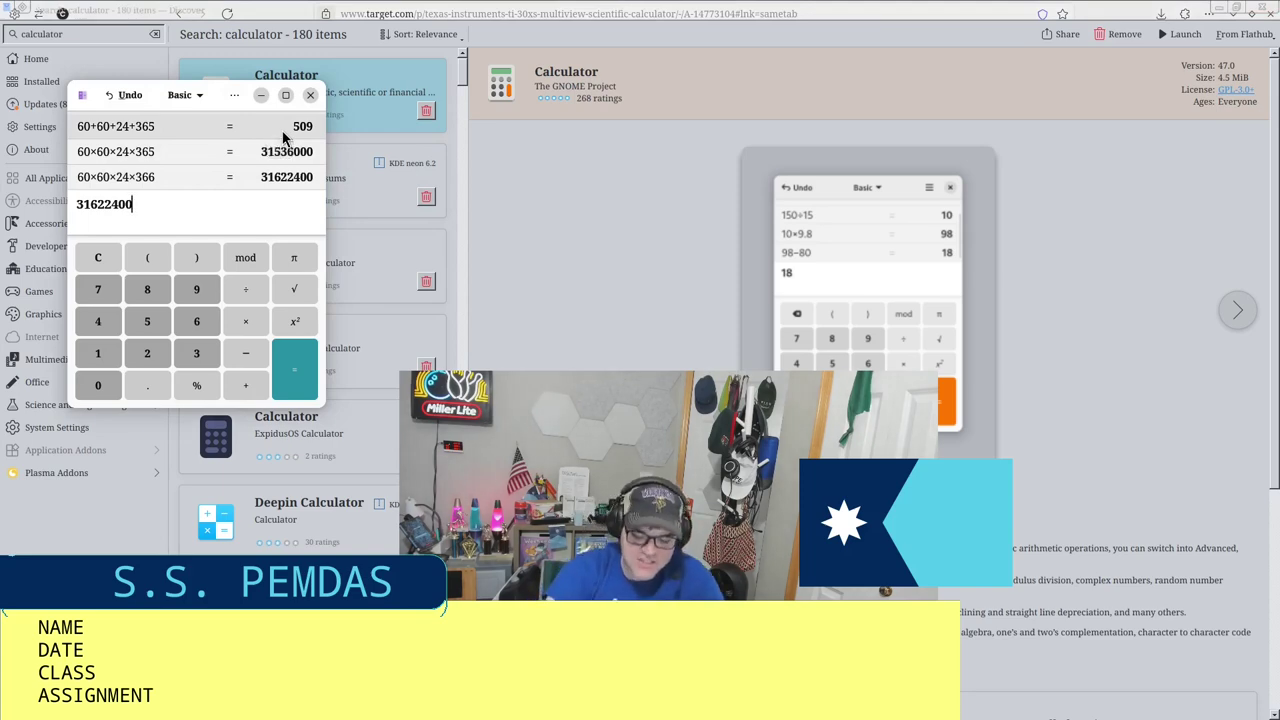
pyautogui.hotkey('ctrl', 'q')
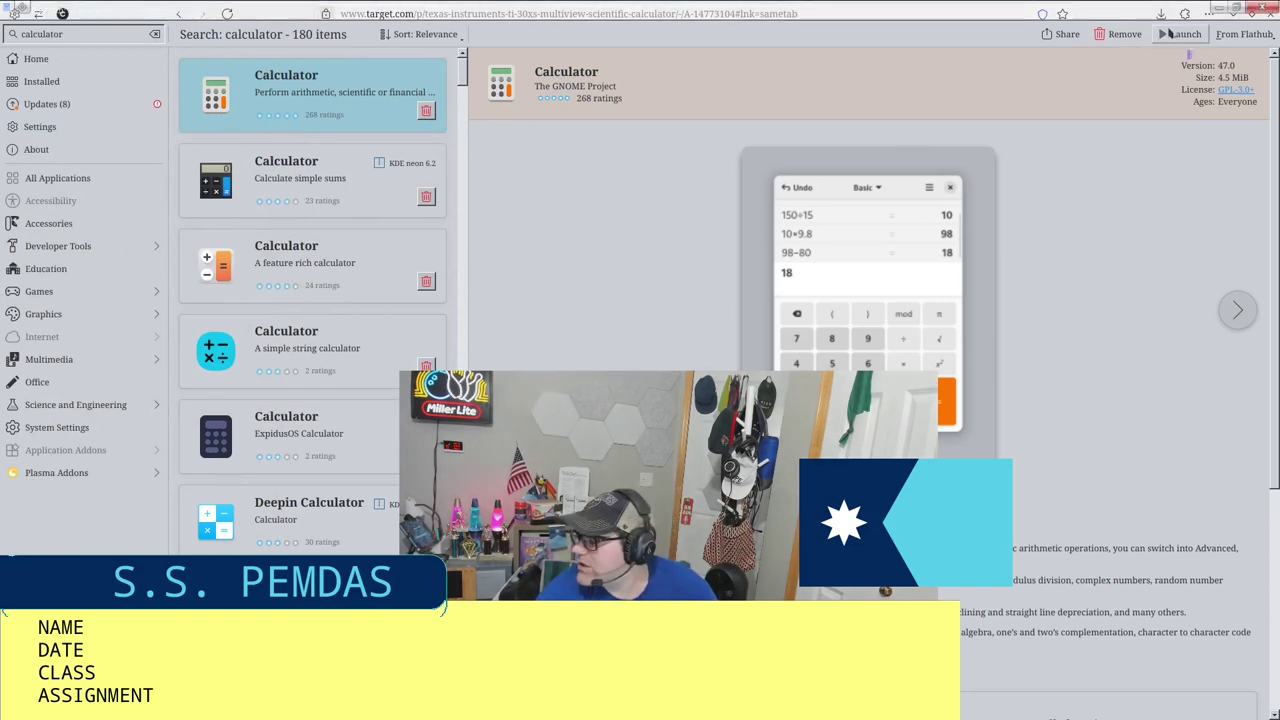
# Step: Relaunch GNOME Calculator from Discover and move its window over the results list
pyautogui.click(1170, 34)
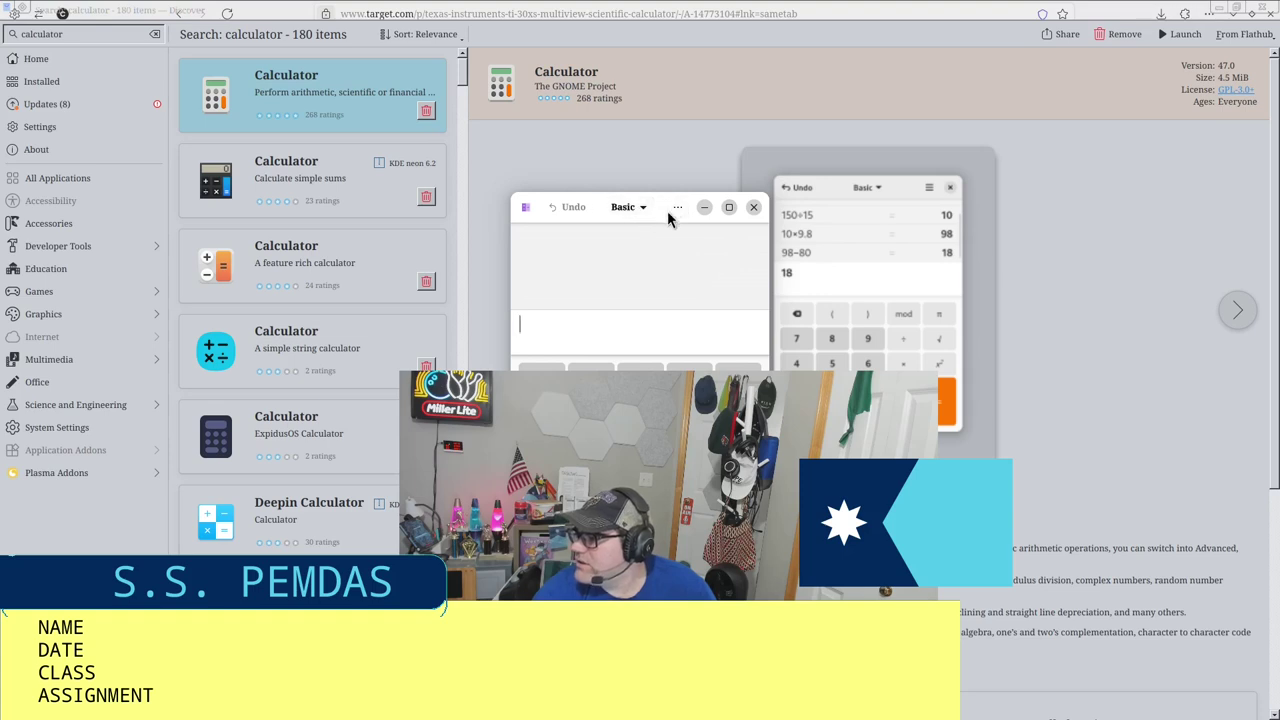
pyautogui.moveTo(670, 218); pyautogui.dragTo(274, 103)
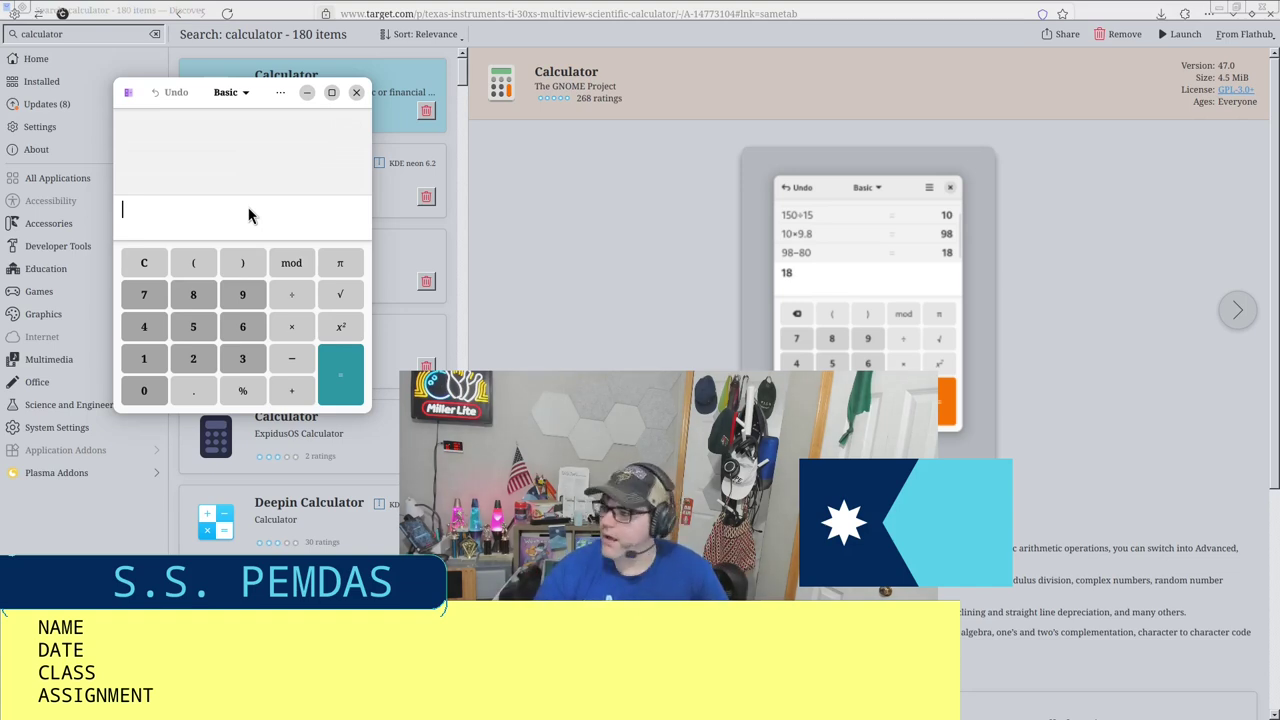
# Step: Compute 60*60*24*365 = 31536000, then edit the retyped expression to 60*60*24*366 = 31622400
pyautogui.write('60')
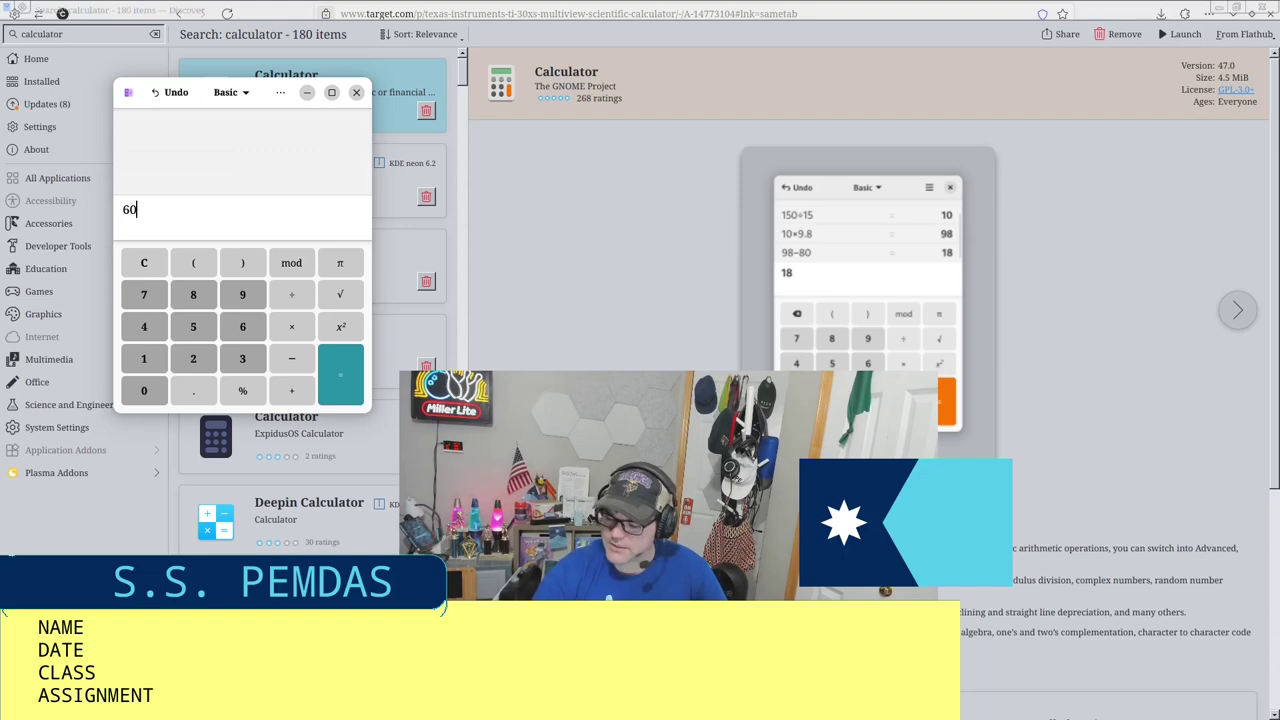
pyautogui.write('*60*')
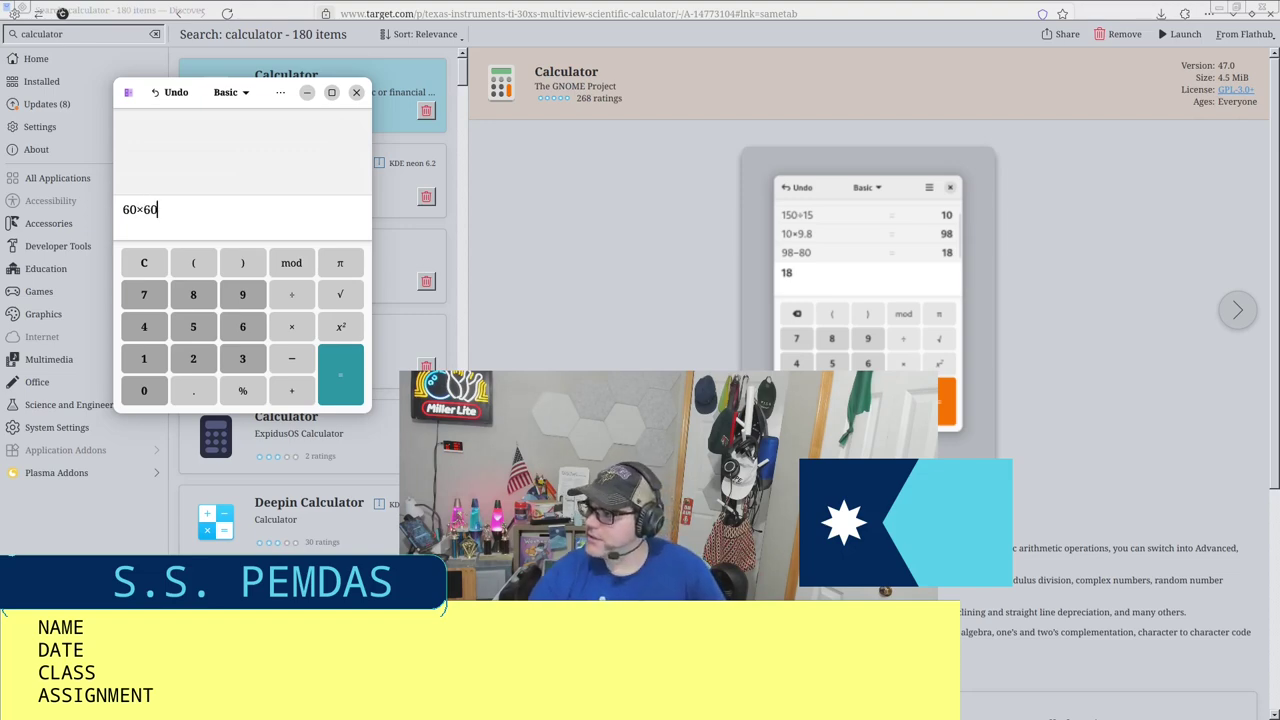
pyautogui.write('24*365')
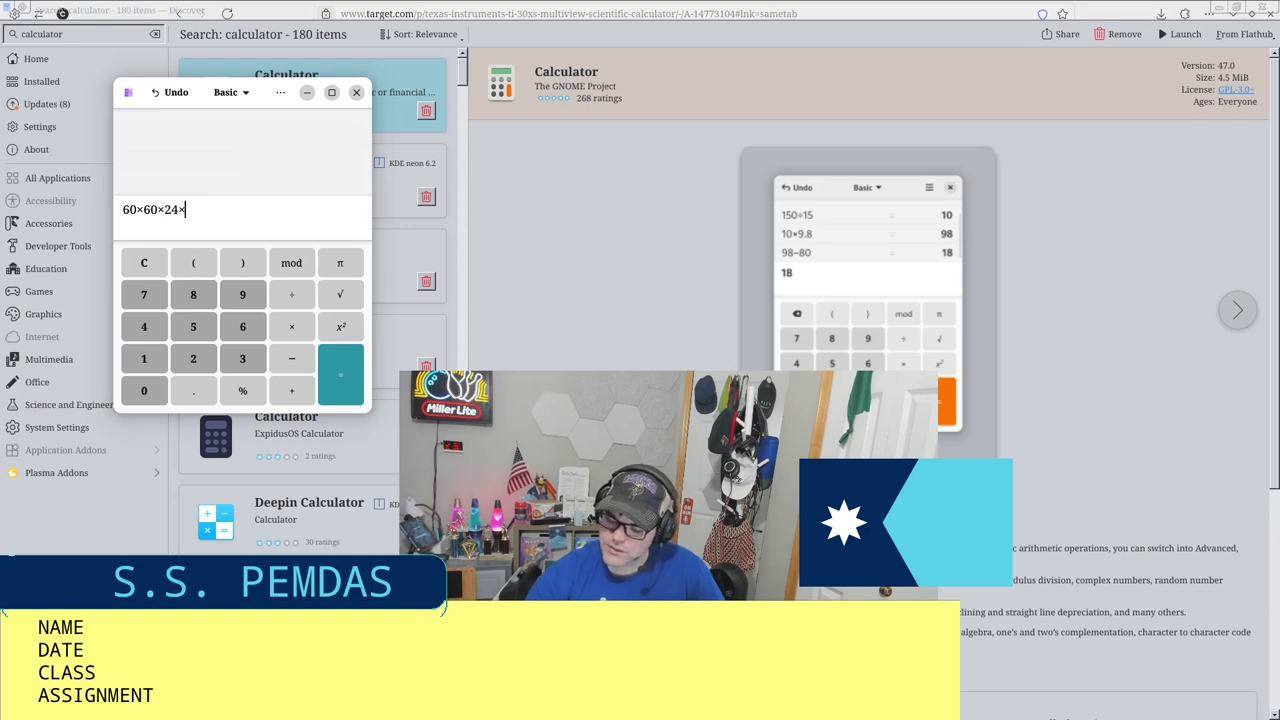
pyautogui.press('Return')
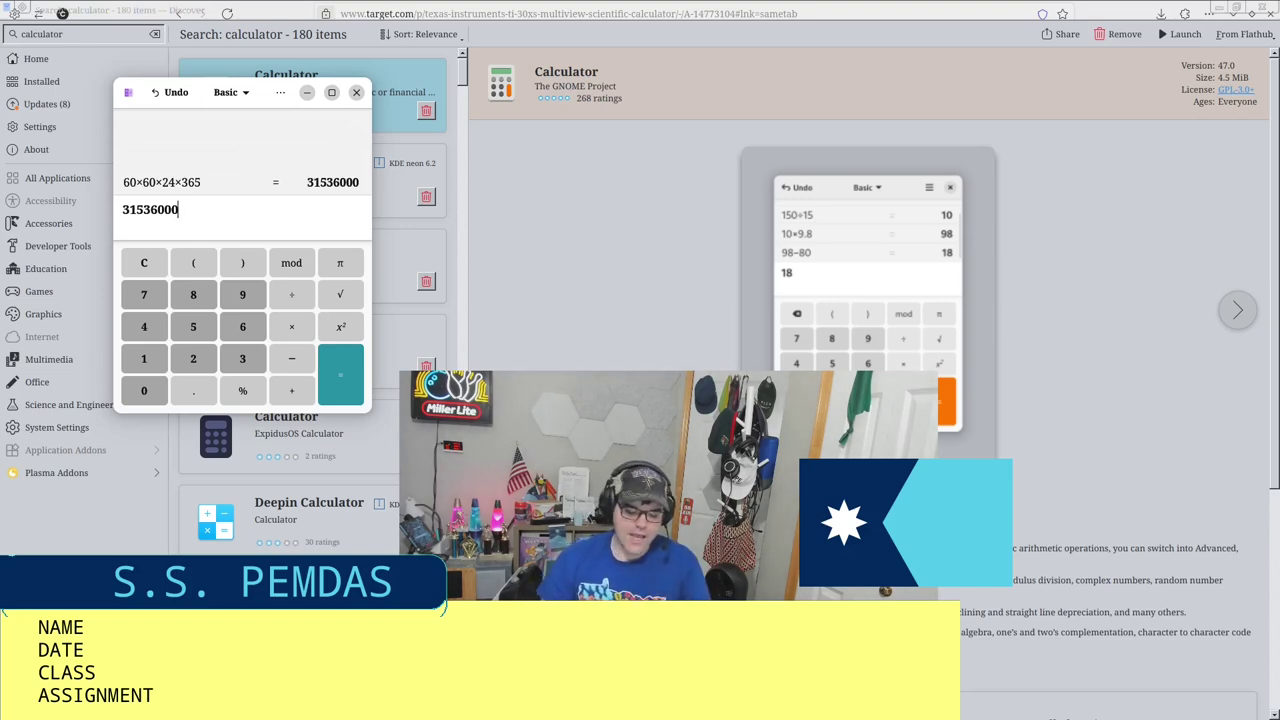
pyautogui.press('Escape')
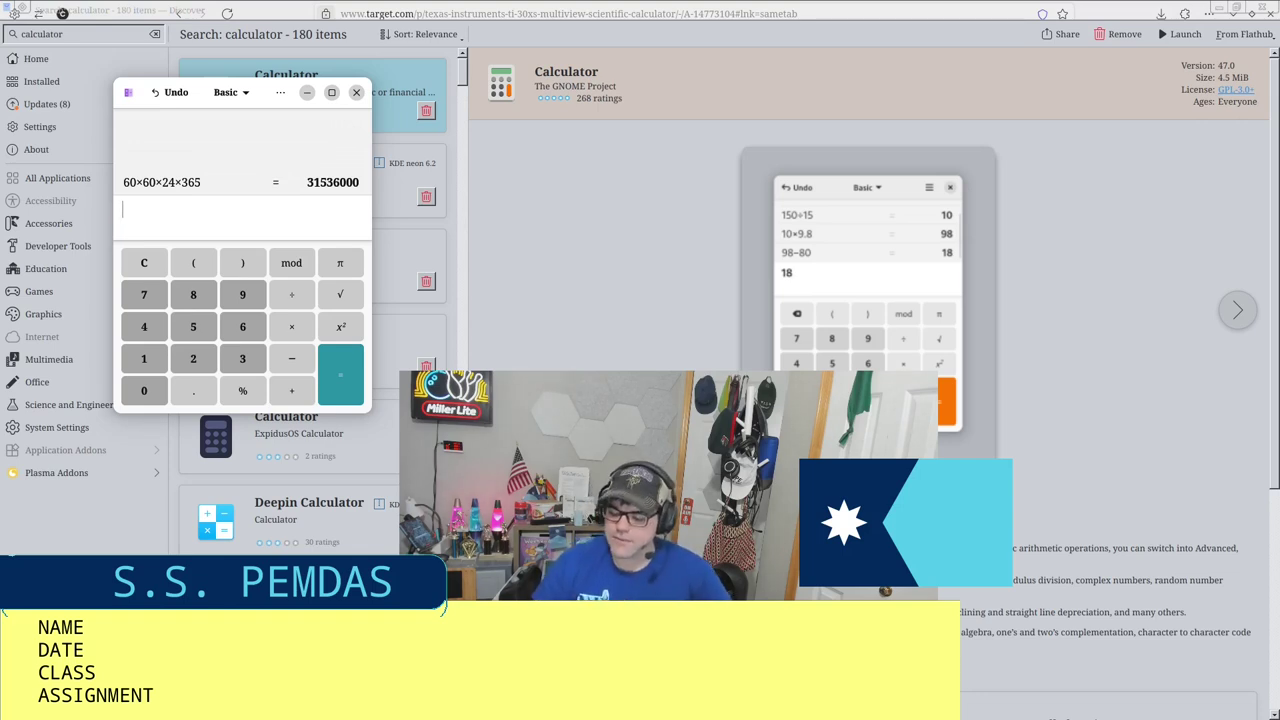
pyautogui.write('60*60*')
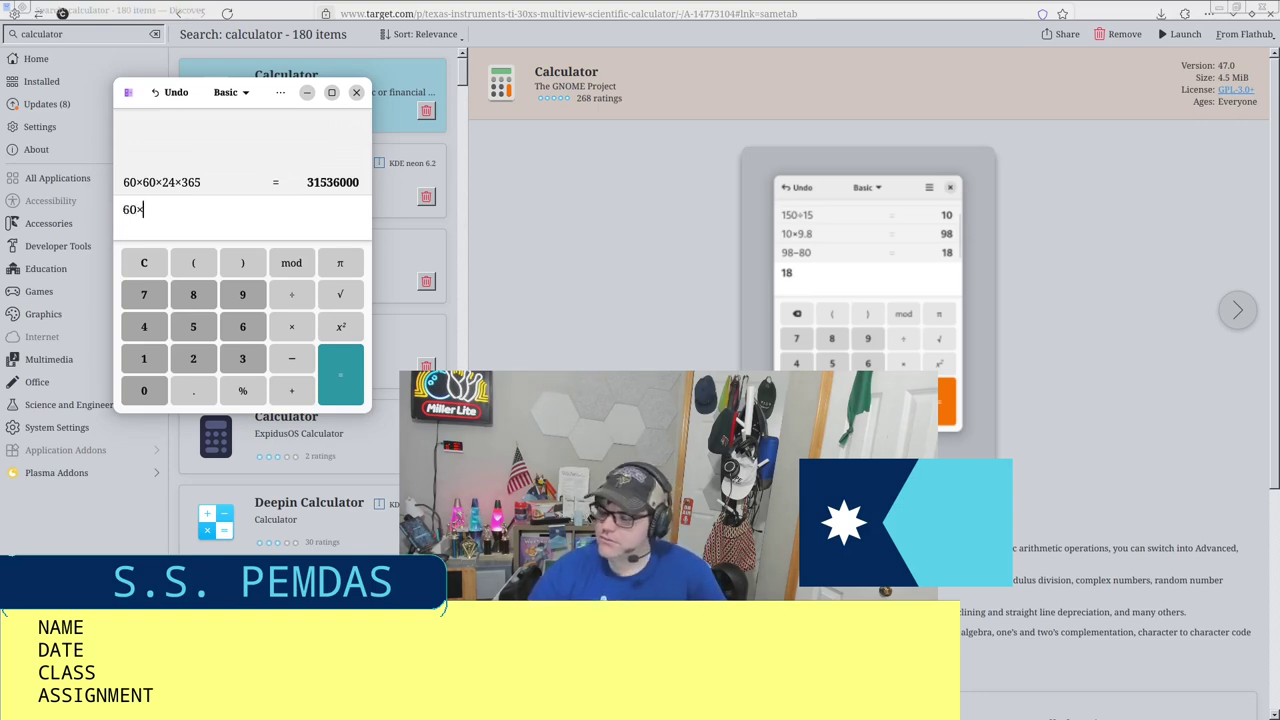
pyautogui.write('24*365')
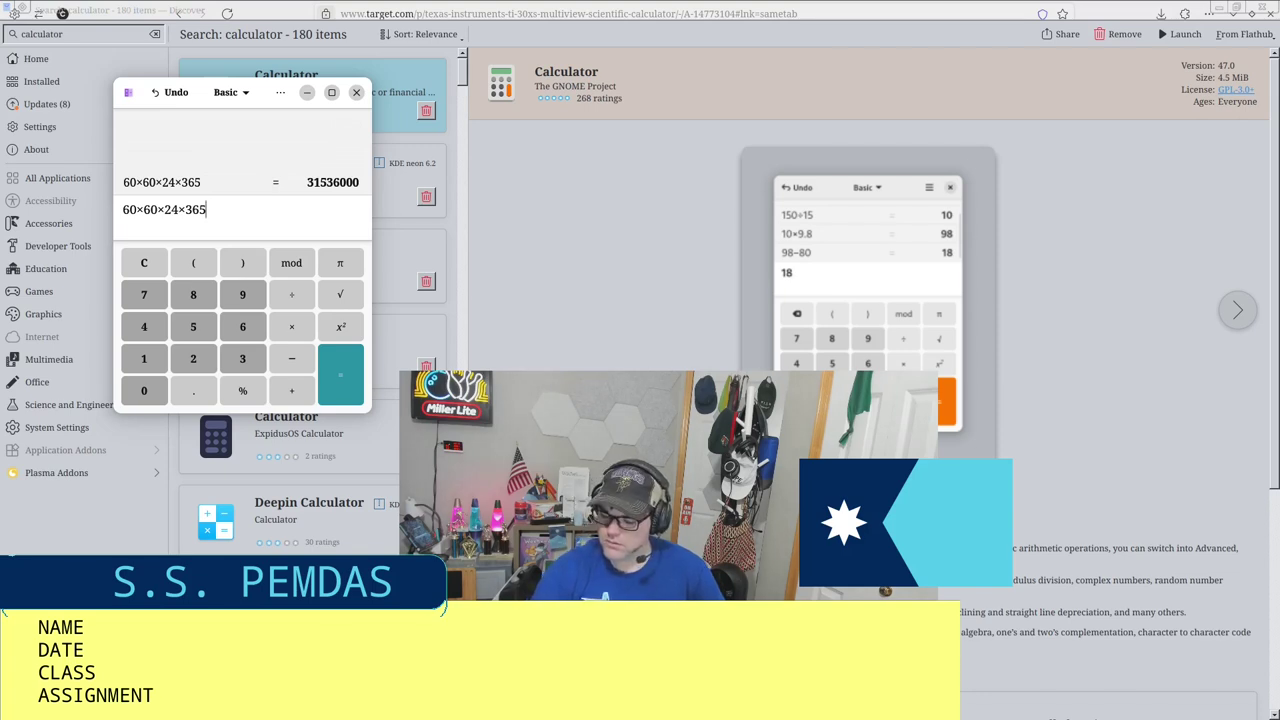
pyautogui.press('BackSpace')
pyautogui.write('6')
pyautogui.press('Return')
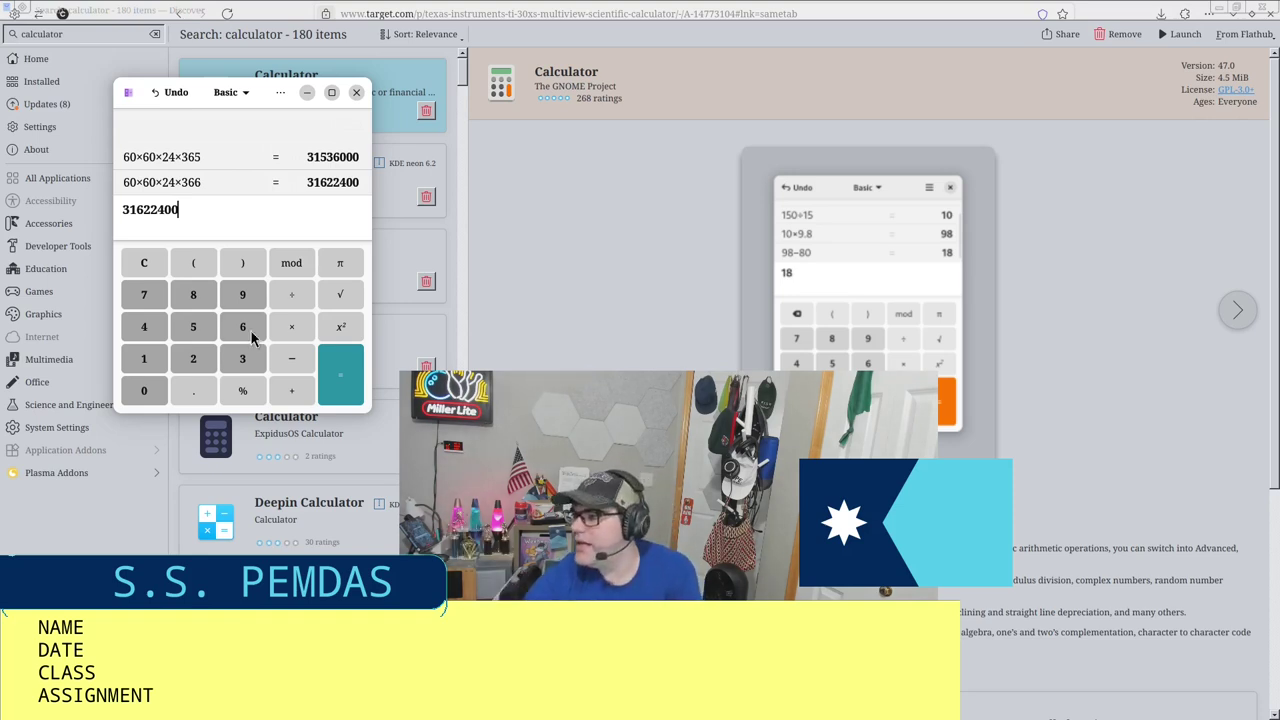
pyautogui.click(226, 92)
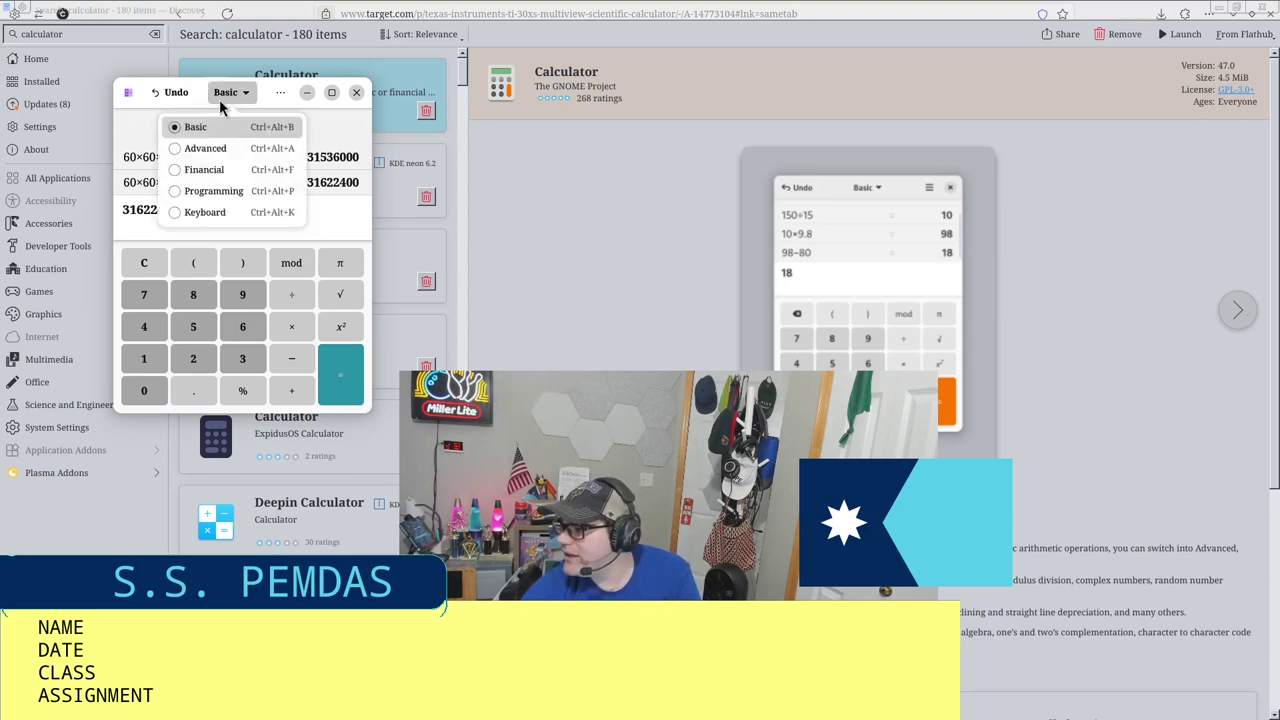
# Step: Switch to Financial mode and divide 31622400 by 600 to get 52704
pyautogui.click(226, 170)
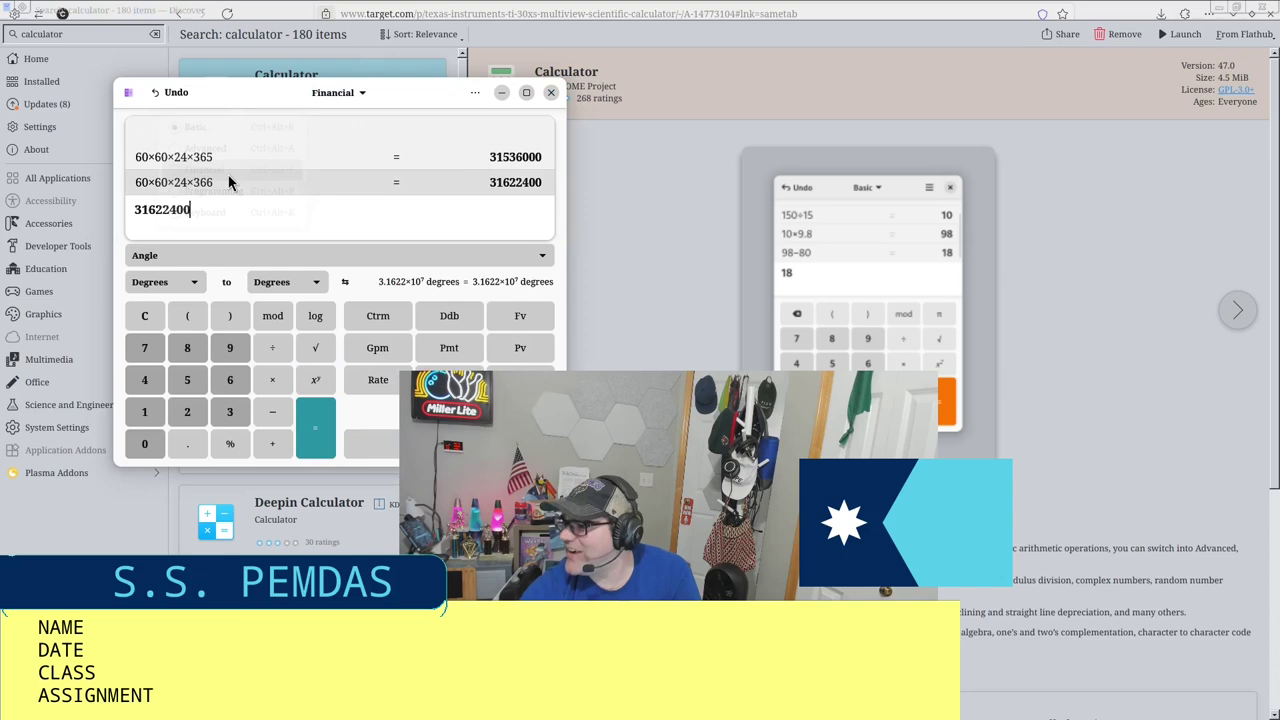
pyautogui.moveTo(208, 88); pyautogui.dragTo(135, 85)
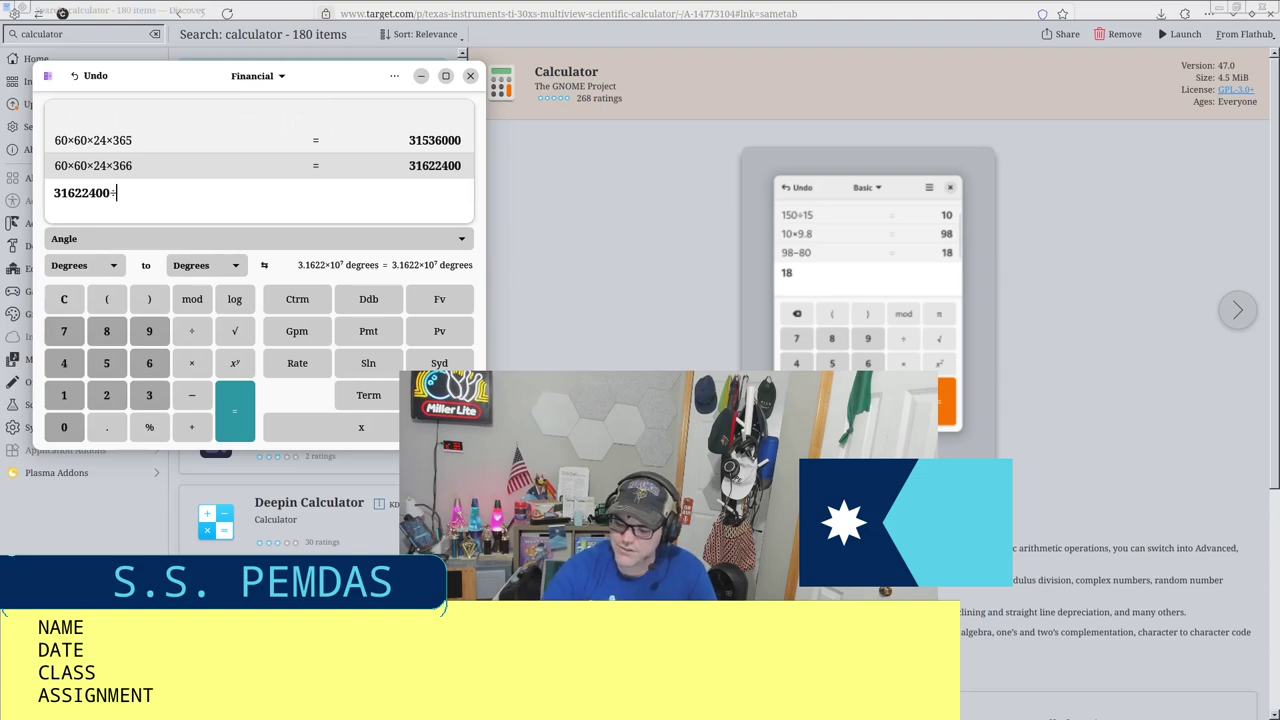
pyautogui.write('600')
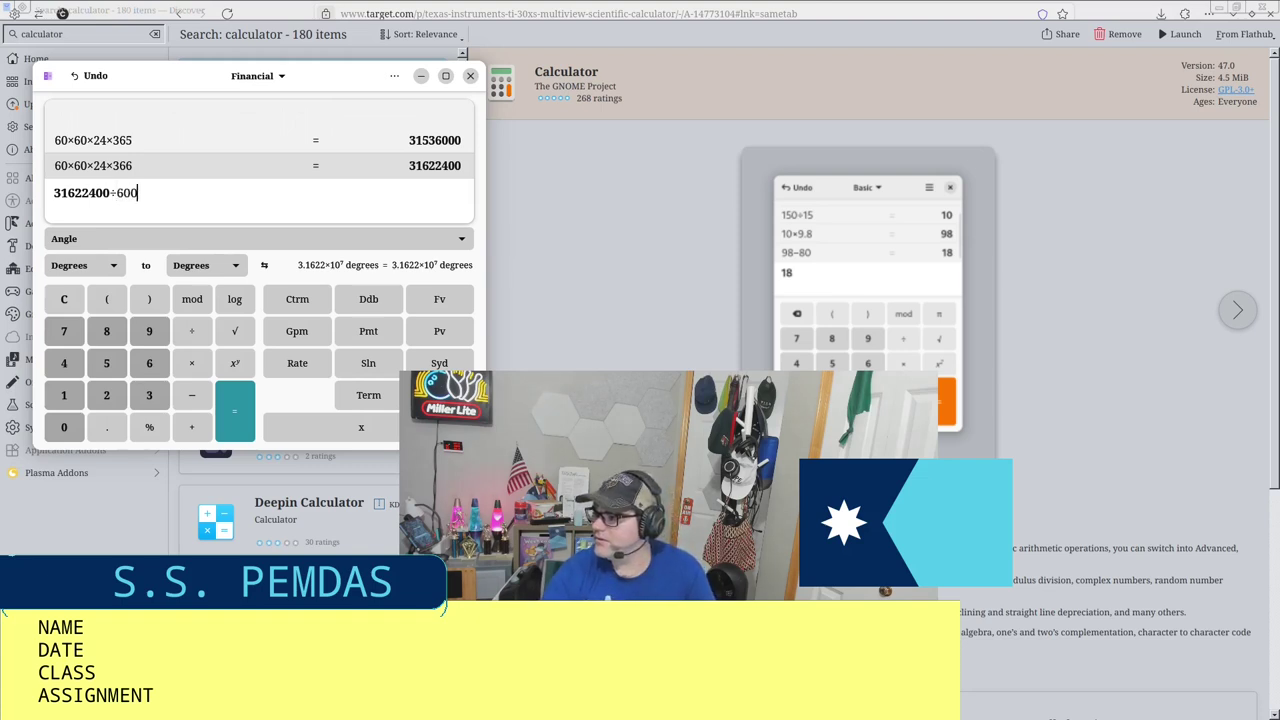
pyautogui.press('Return')
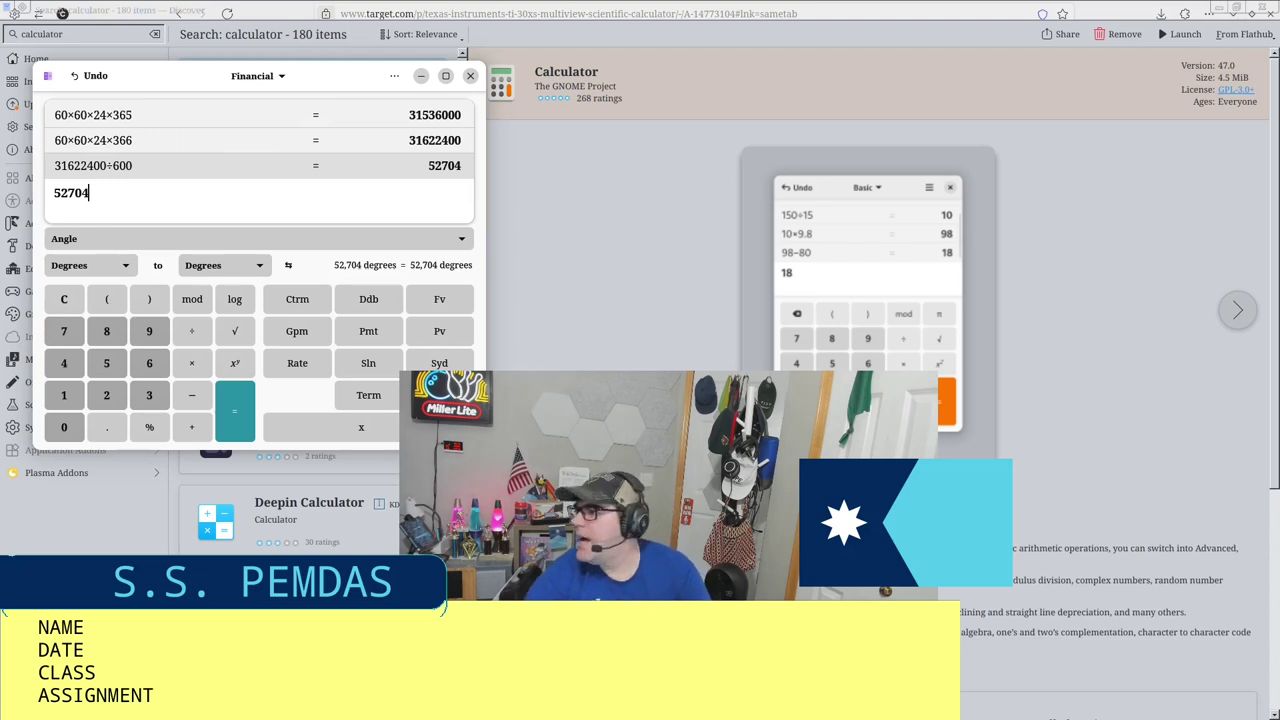
# Step: Open and close the conversion category list without changing it
pyautogui.click(275, 71)
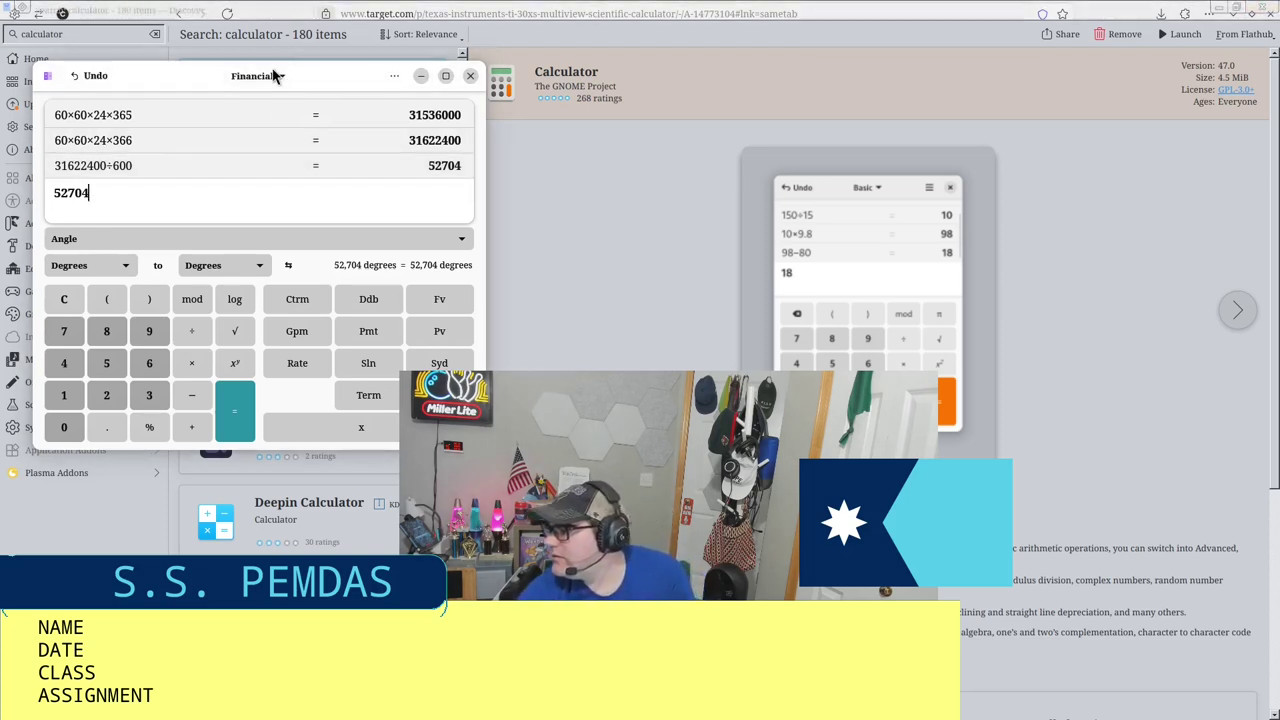
pyautogui.click(181, 238)
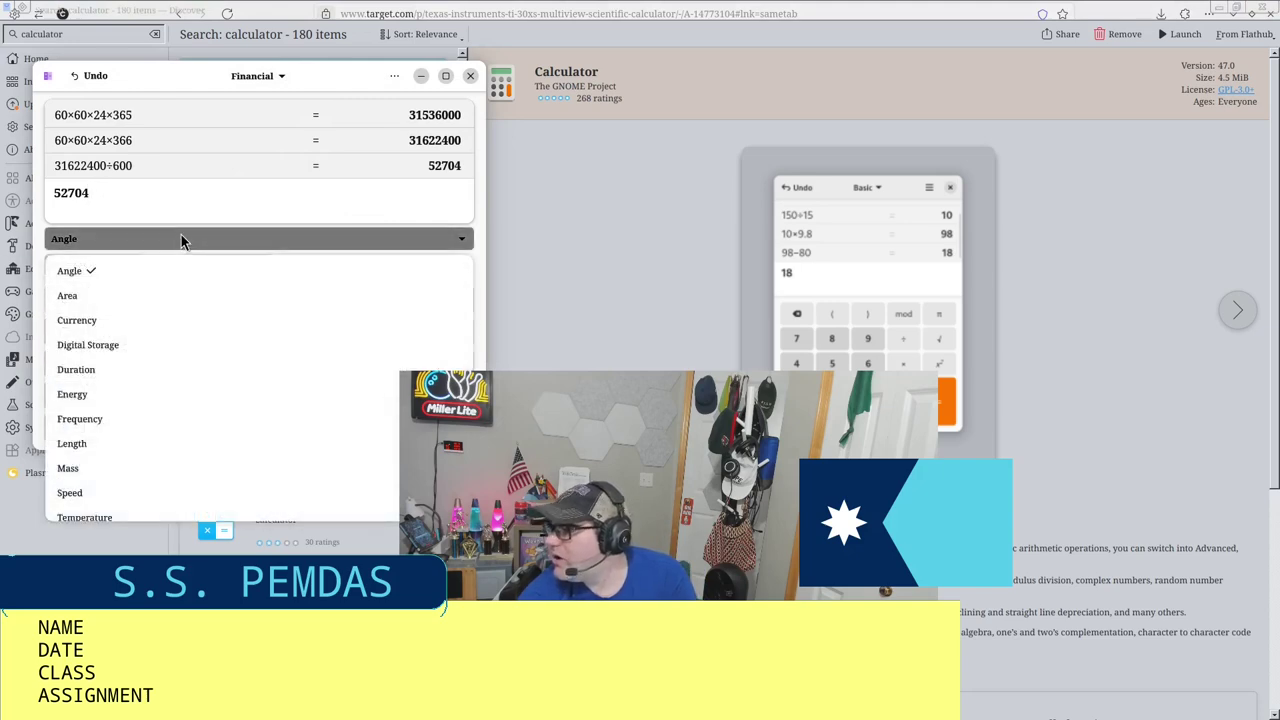
pyautogui.click(181, 235)
# Step: Switch to Programming mode and view 52704 in hexadecimal, binary, then decimal
pyautogui.click(240, 76)
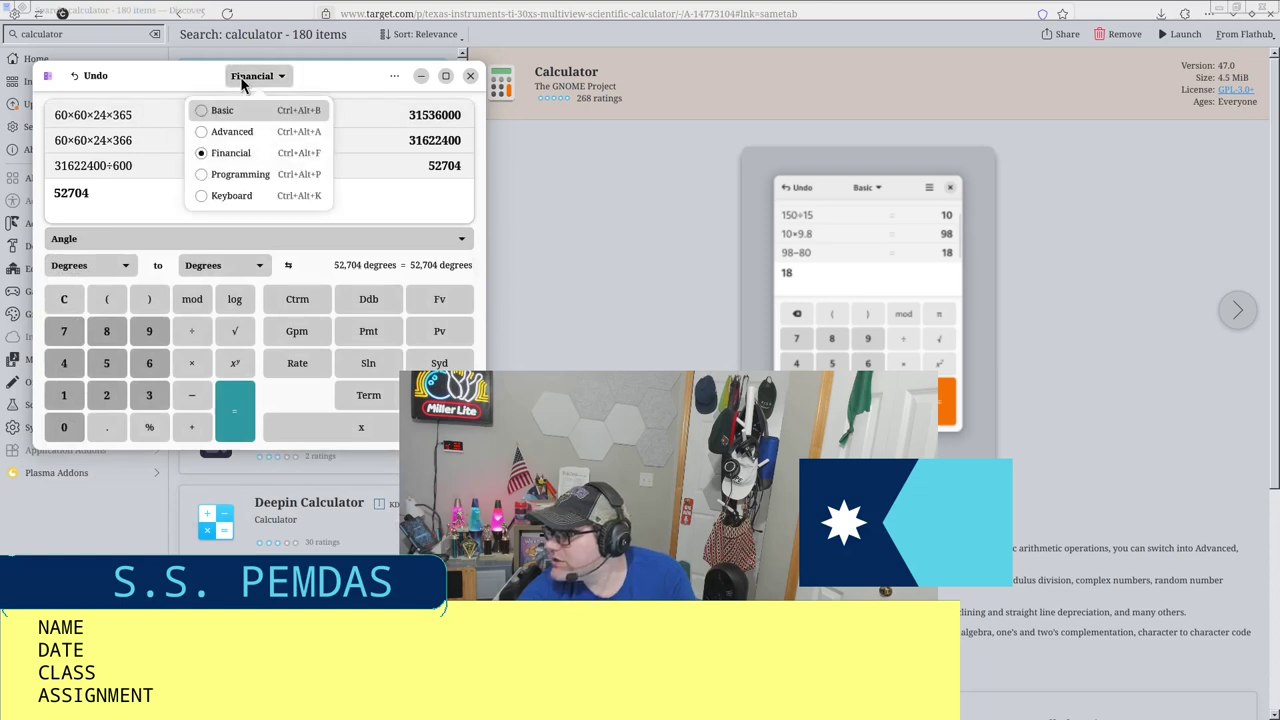
pyautogui.click(250, 175)
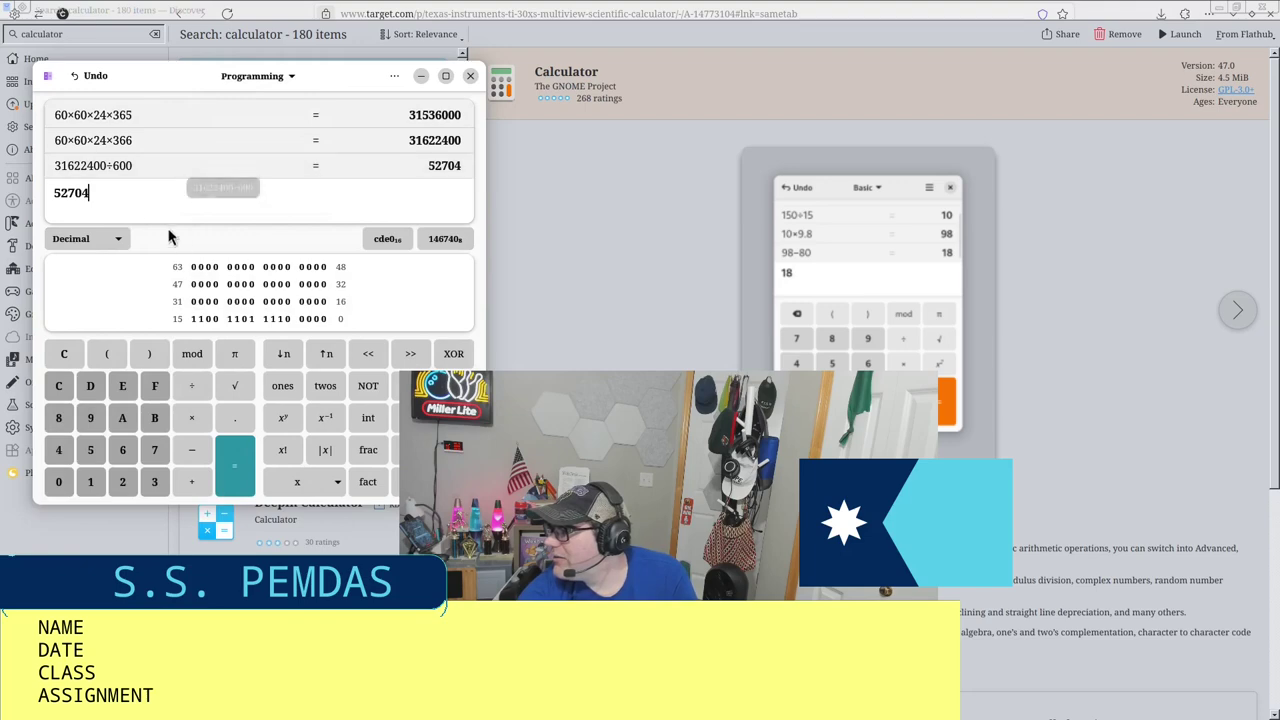
pyautogui.click(86, 245)
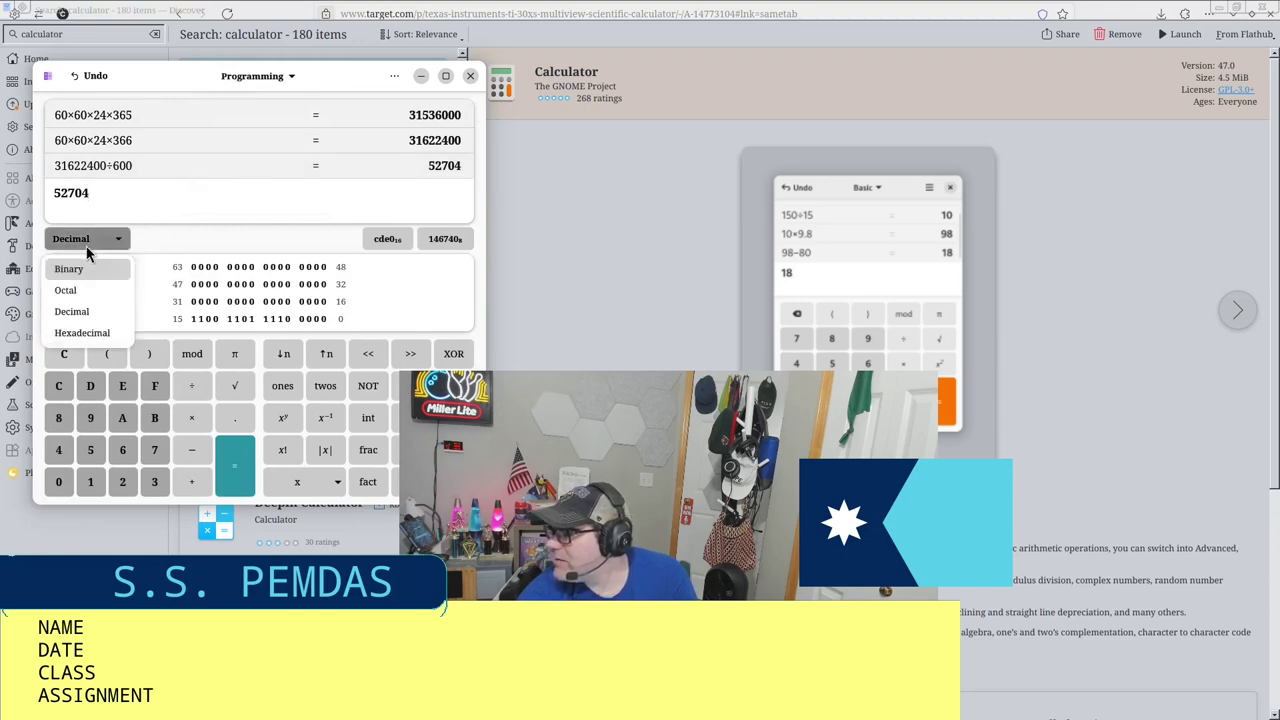
pyautogui.click(73, 338)
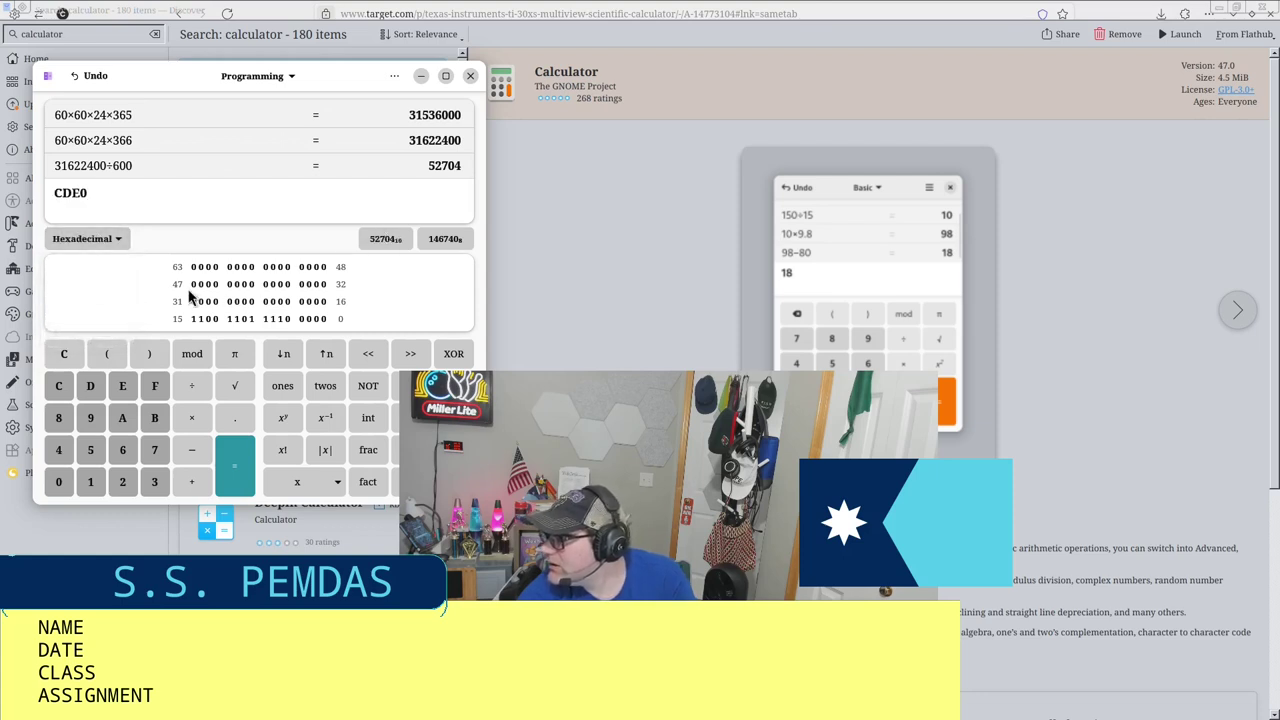
pyautogui.click(83, 241)
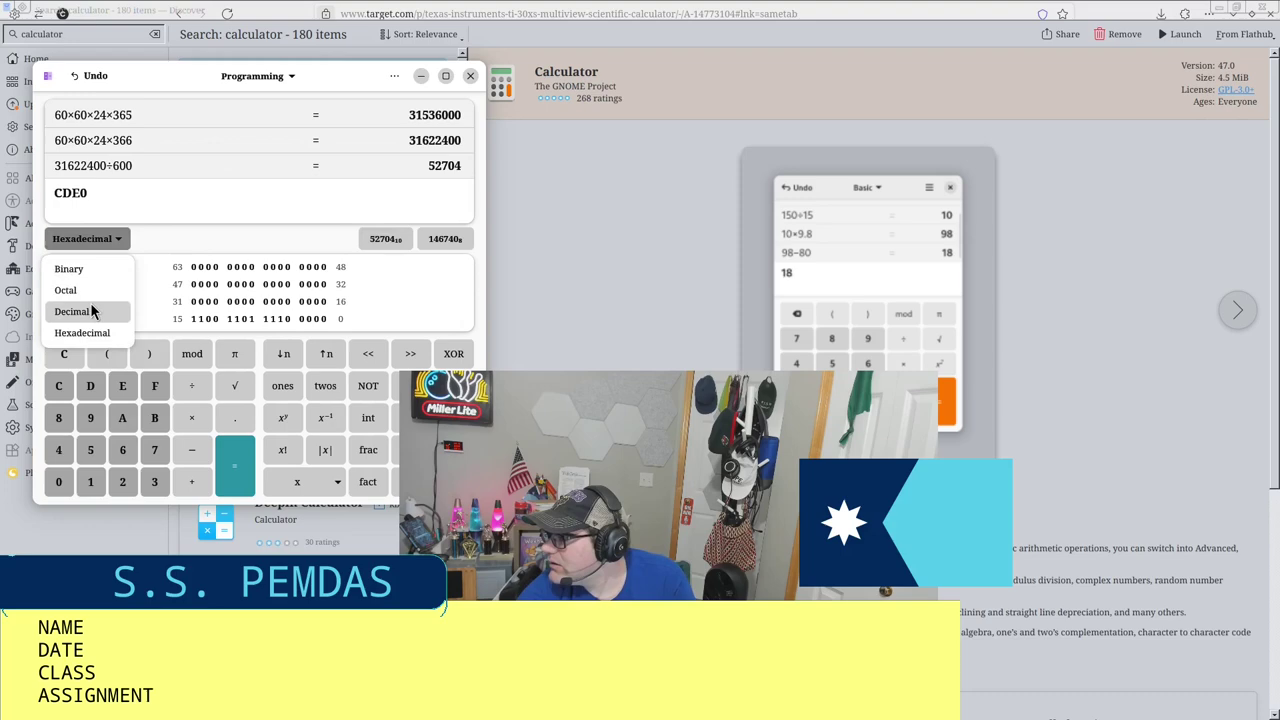
pyautogui.click(87, 264)
pyautogui.click(88, 241)
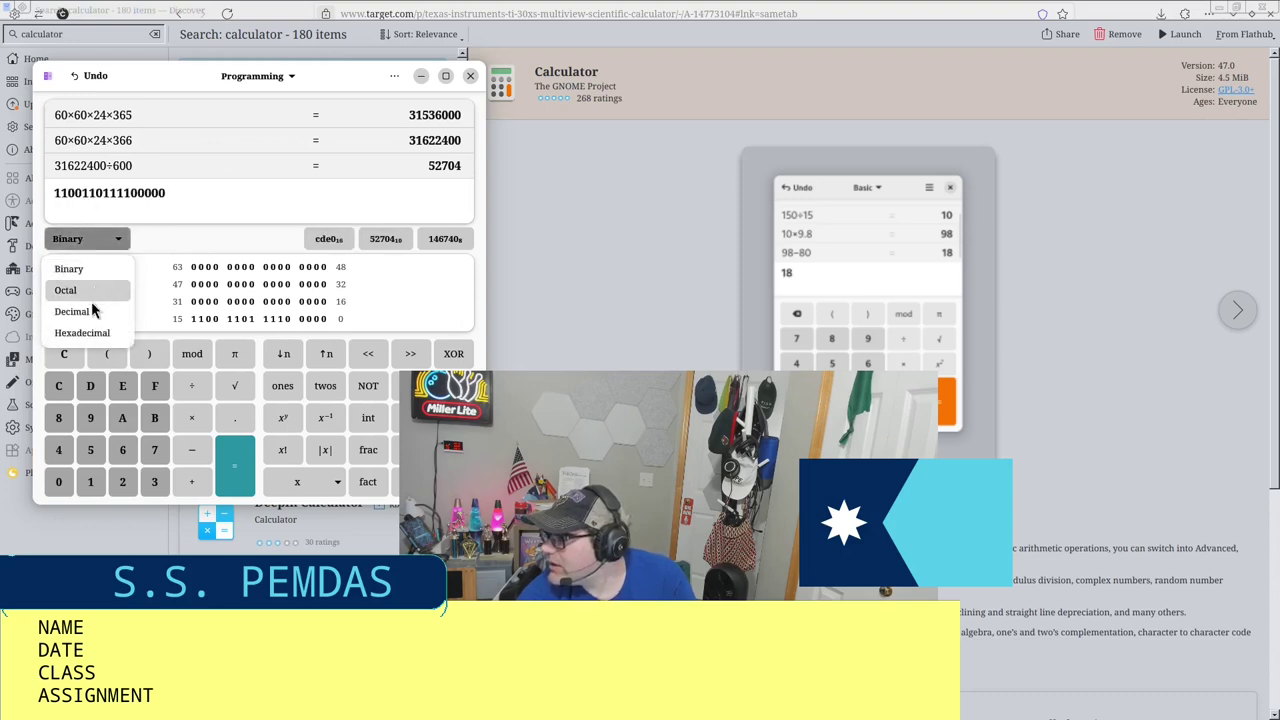
pyautogui.click(92, 311)
pyautogui.click(105, 242)
pyautogui.click(97, 311)
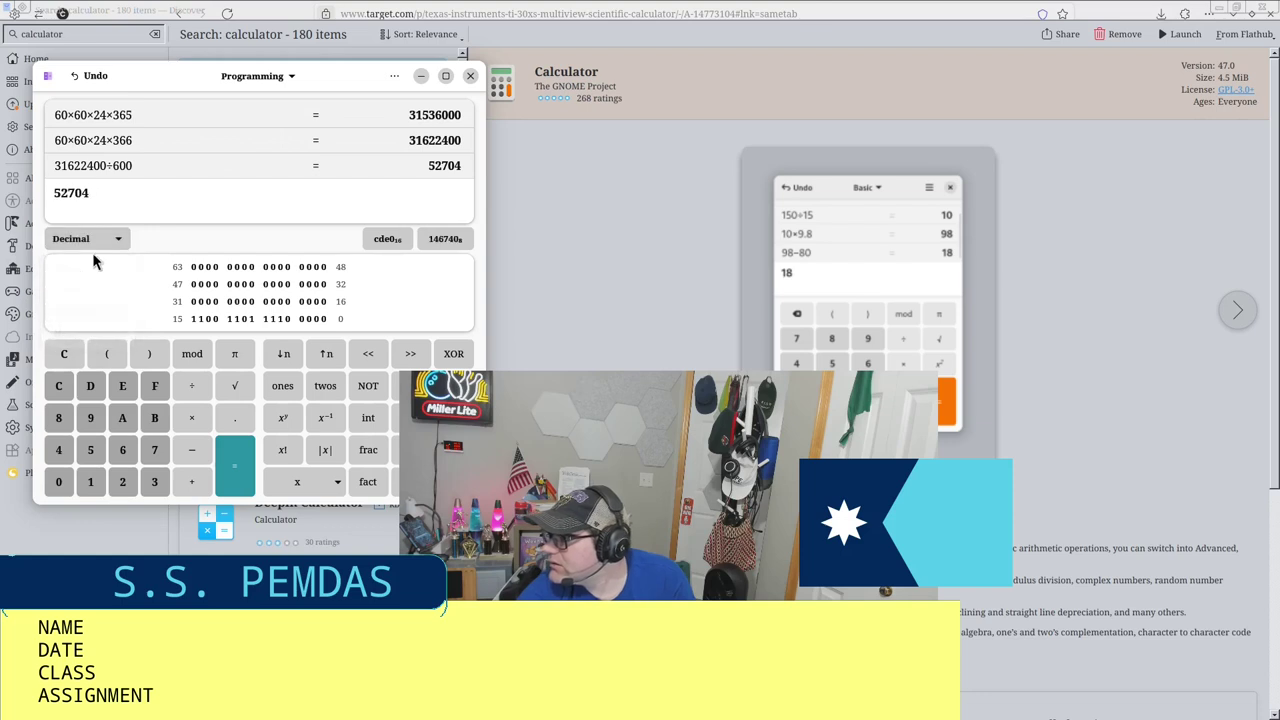
# Step: Cycle 52704 through binary, hexadecimal, binary, octal and decimal bases
pyautogui.click(103, 242)
pyautogui.click(91, 268)
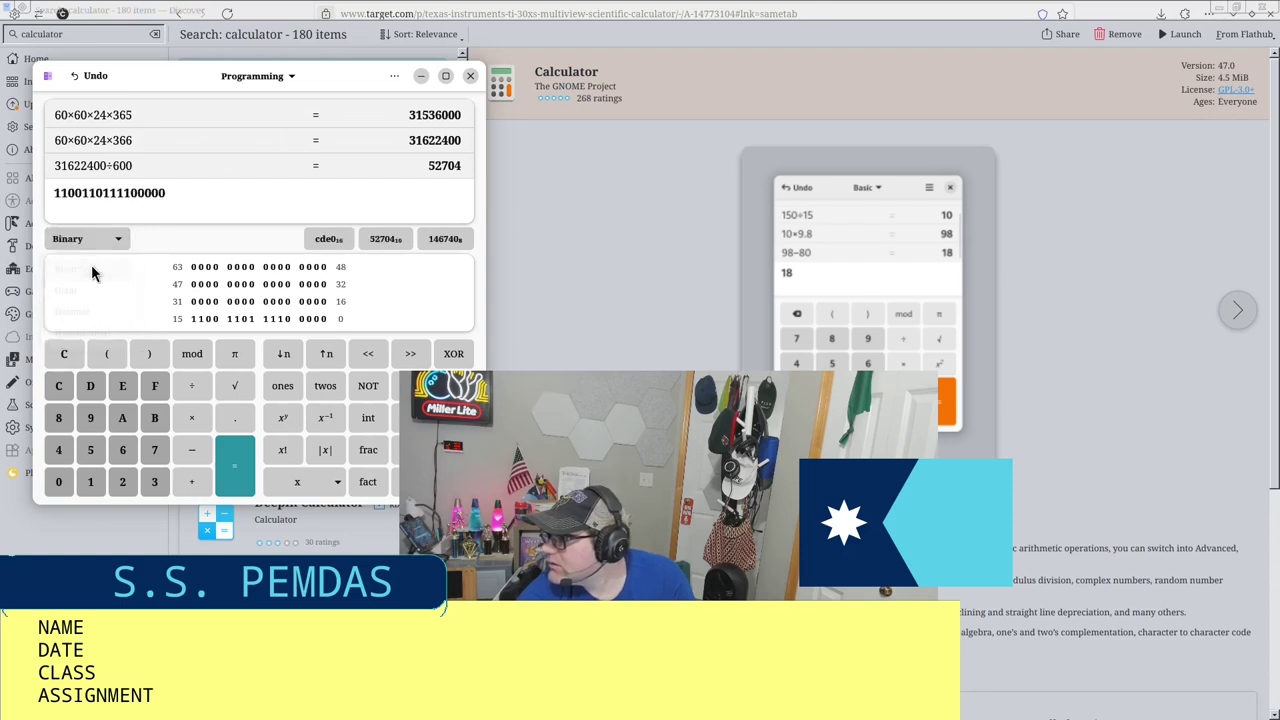
pyautogui.click(100, 242)
pyautogui.click(95, 333)
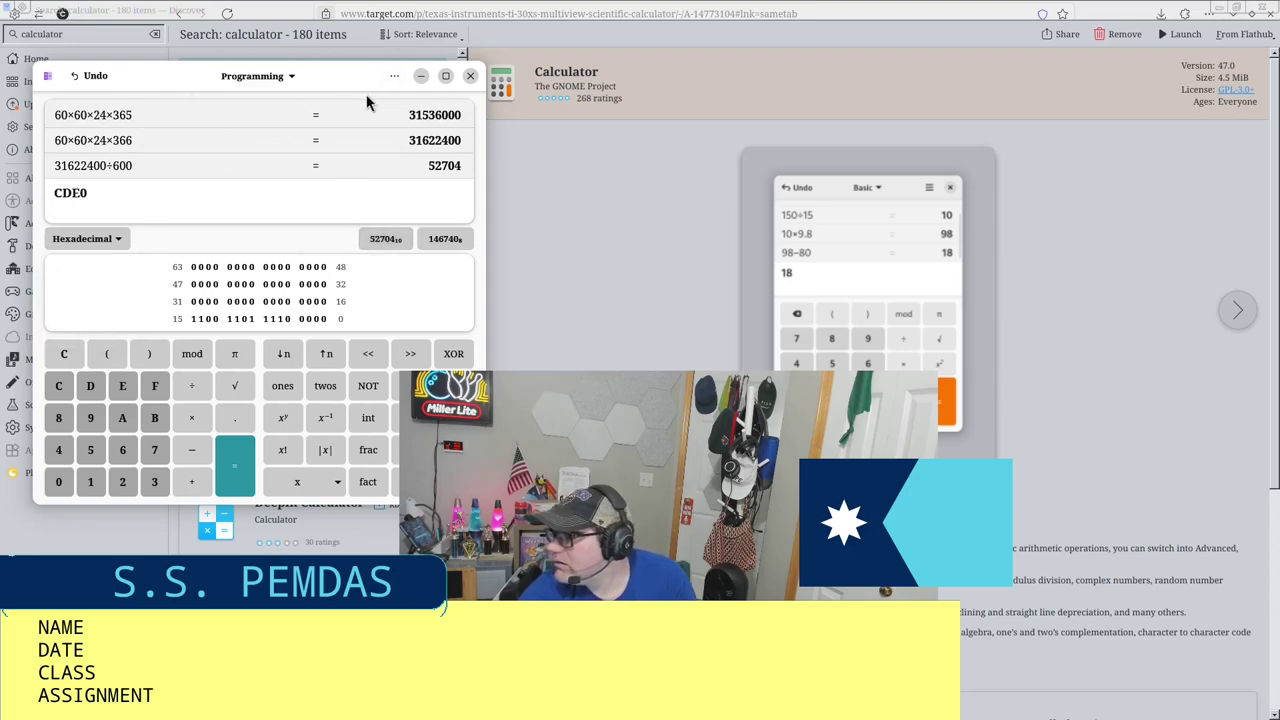
pyautogui.click(118, 244)
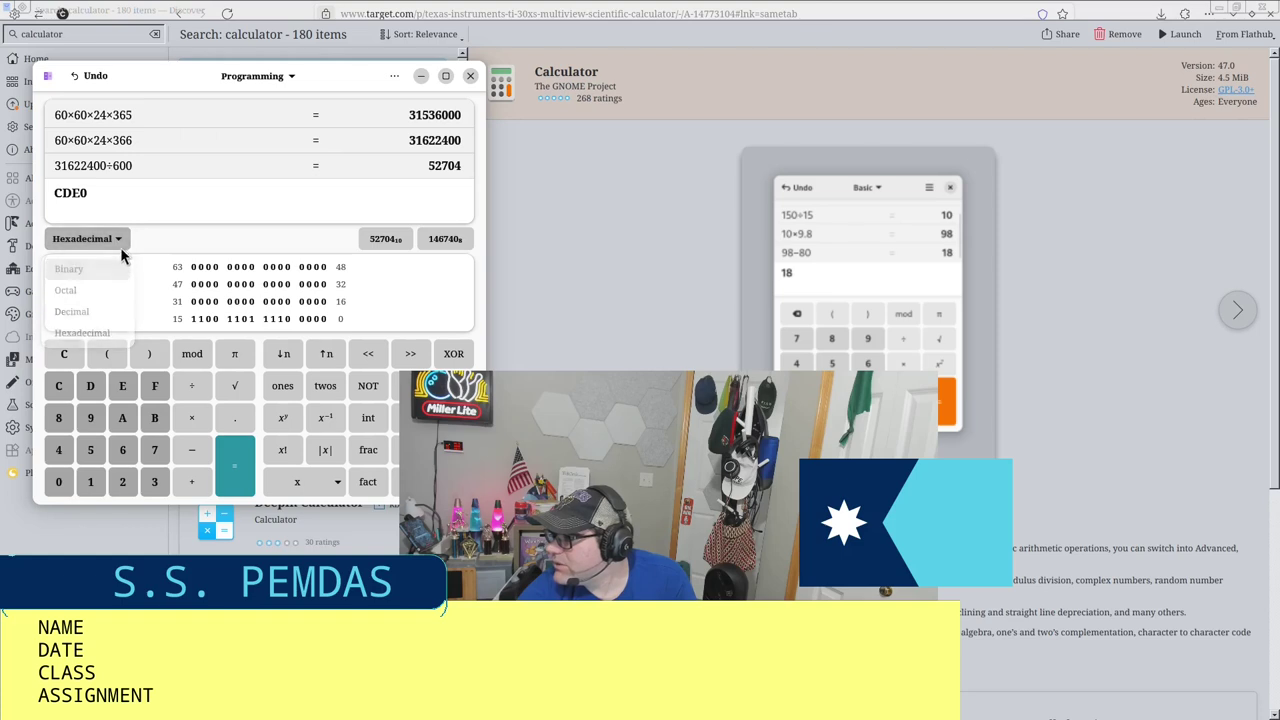
pyautogui.click(112, 244)
pyautogui.click(112, 244)
pyautogui.click(93, 268)
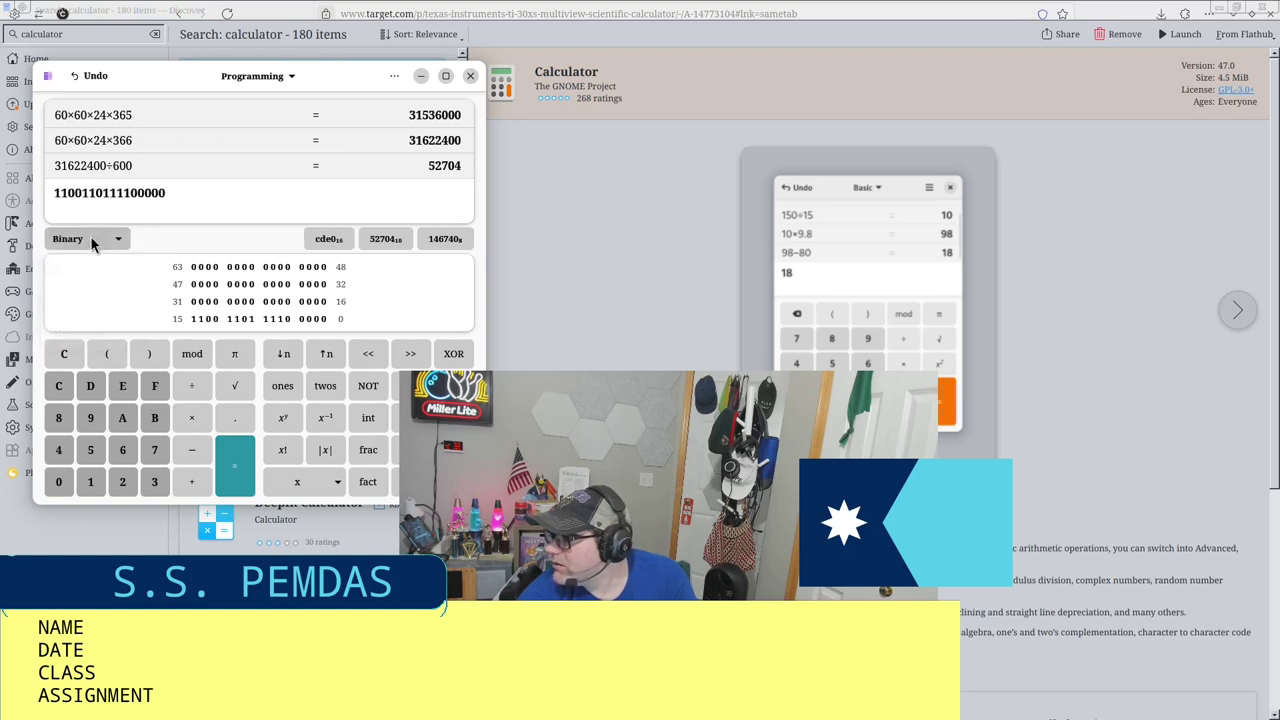
pyautogui.click(91, 236)
pyautogui.click(90, 268)
pyautogui.click(91, 243)
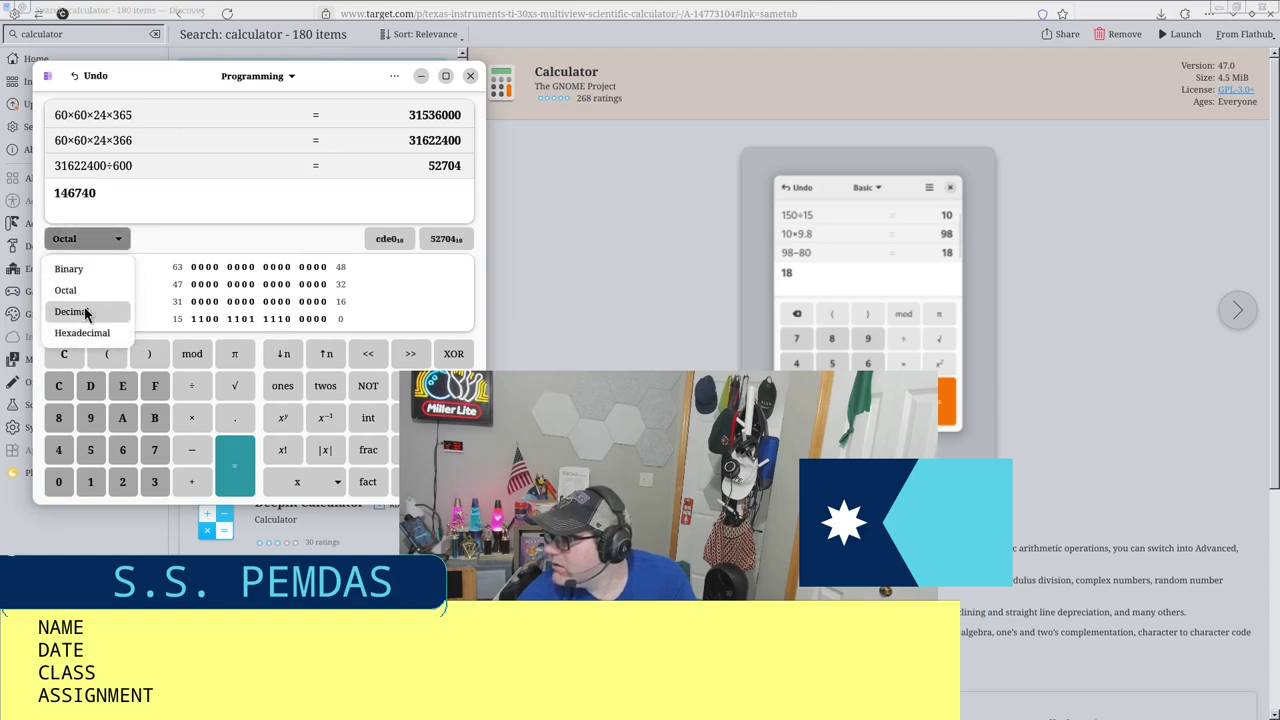
pyautogui.click(91, 311)
# Step: Show 52704 in hexadecimal, return it to decimal, and switch to Keyboard mode
pyautogui.click(94, 240)
pyautogui.click(95, 331)
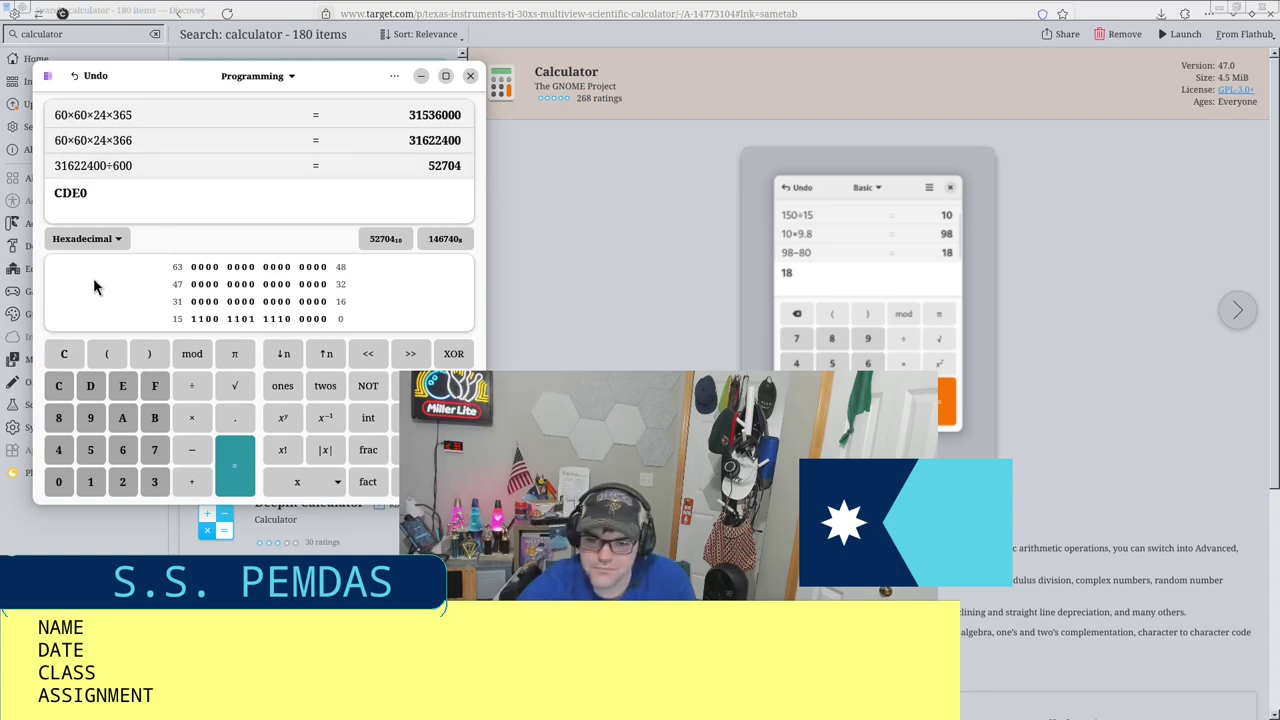
pyautogui.click(88, 239)
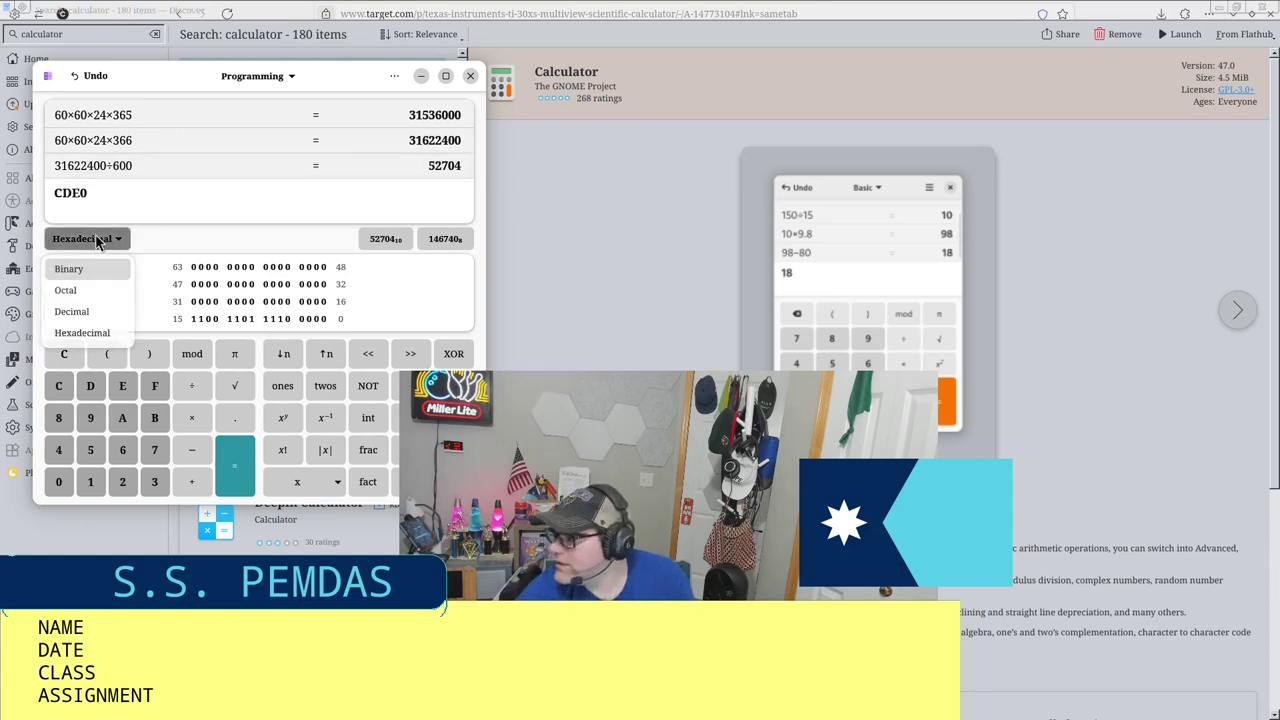
pyautogui.click(96, 311)
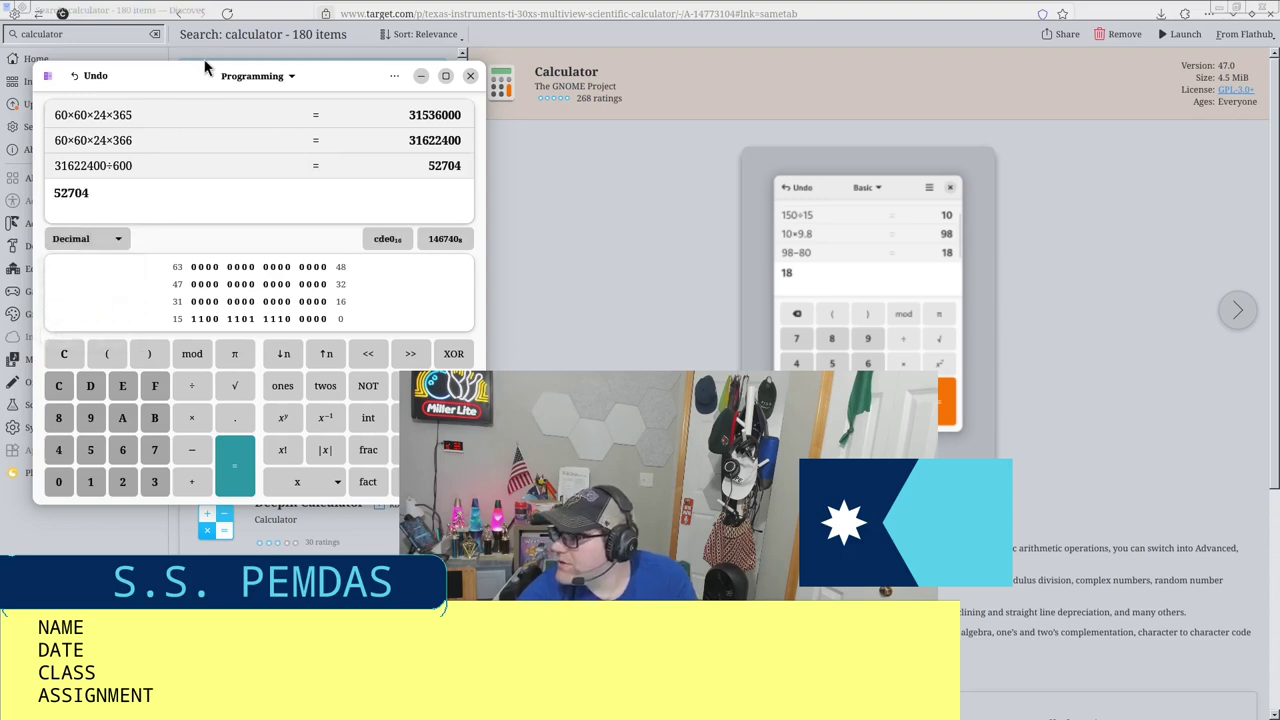
pyautogui.click(229, 80)
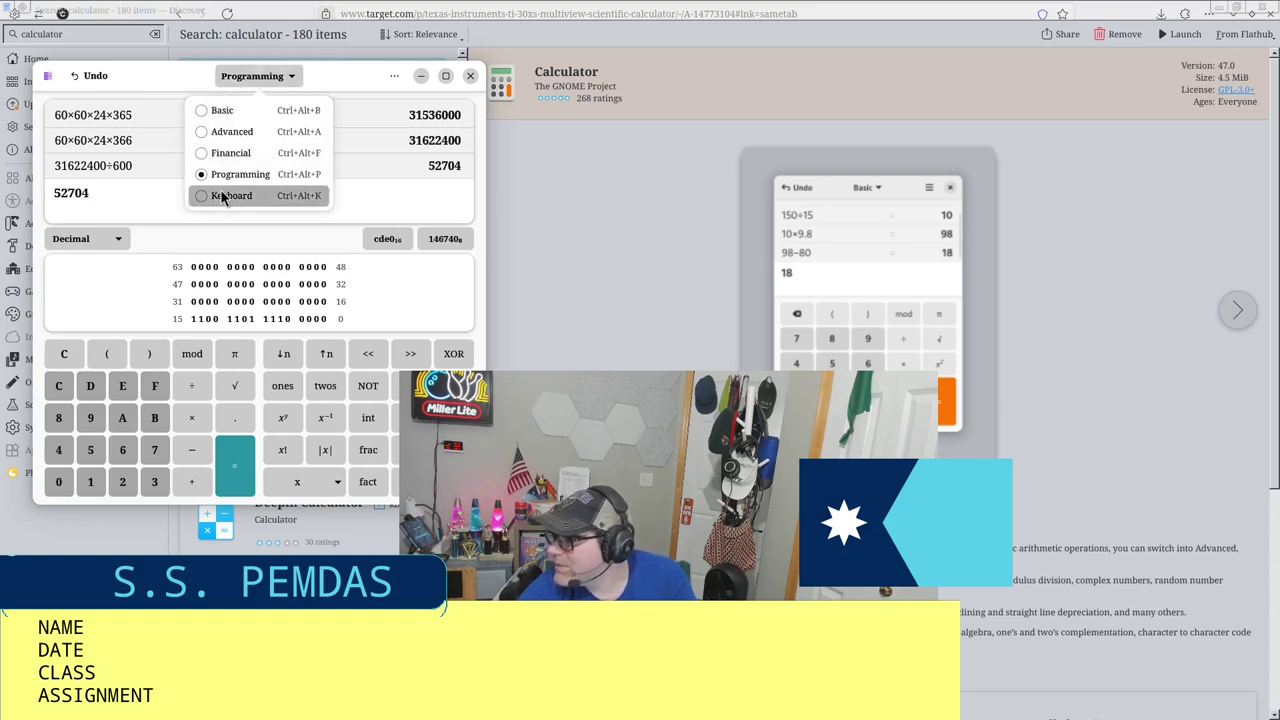
pyautogui.click(221, 193)
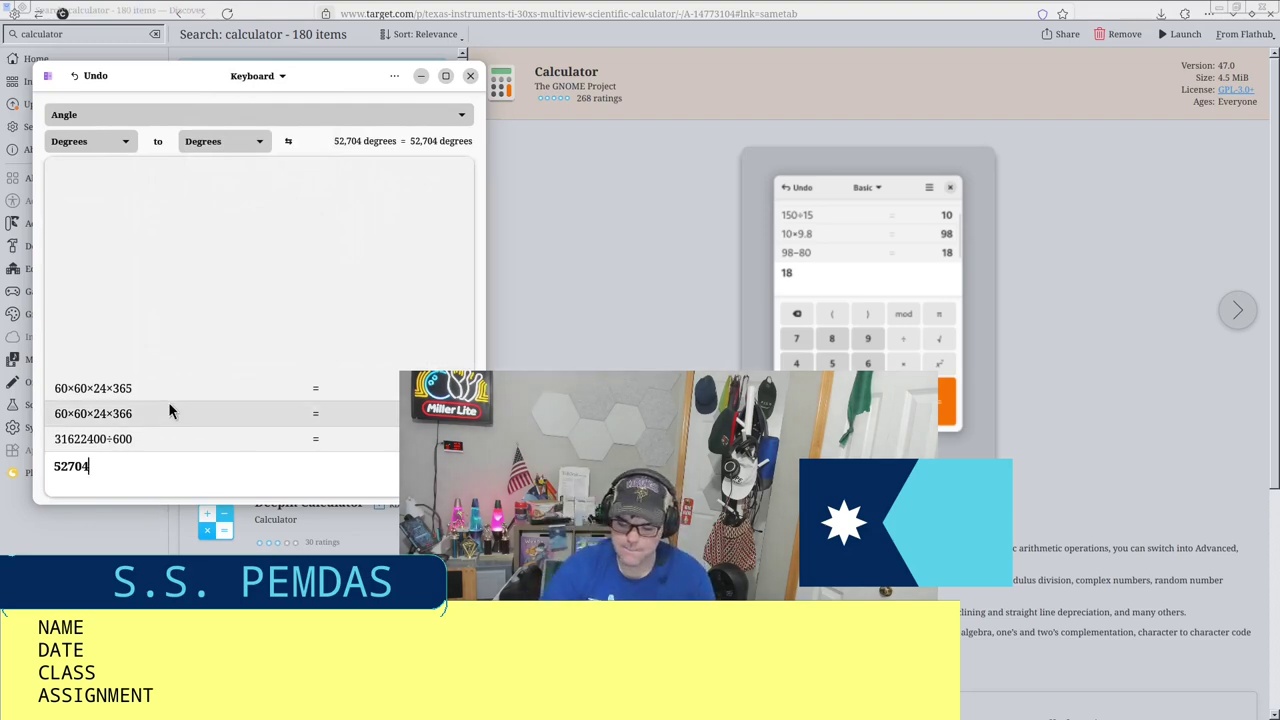
# Step: Clear the entry and calculate 37×365 = 13505, correcting a mistyped digit
pyautogui.press('Escape')
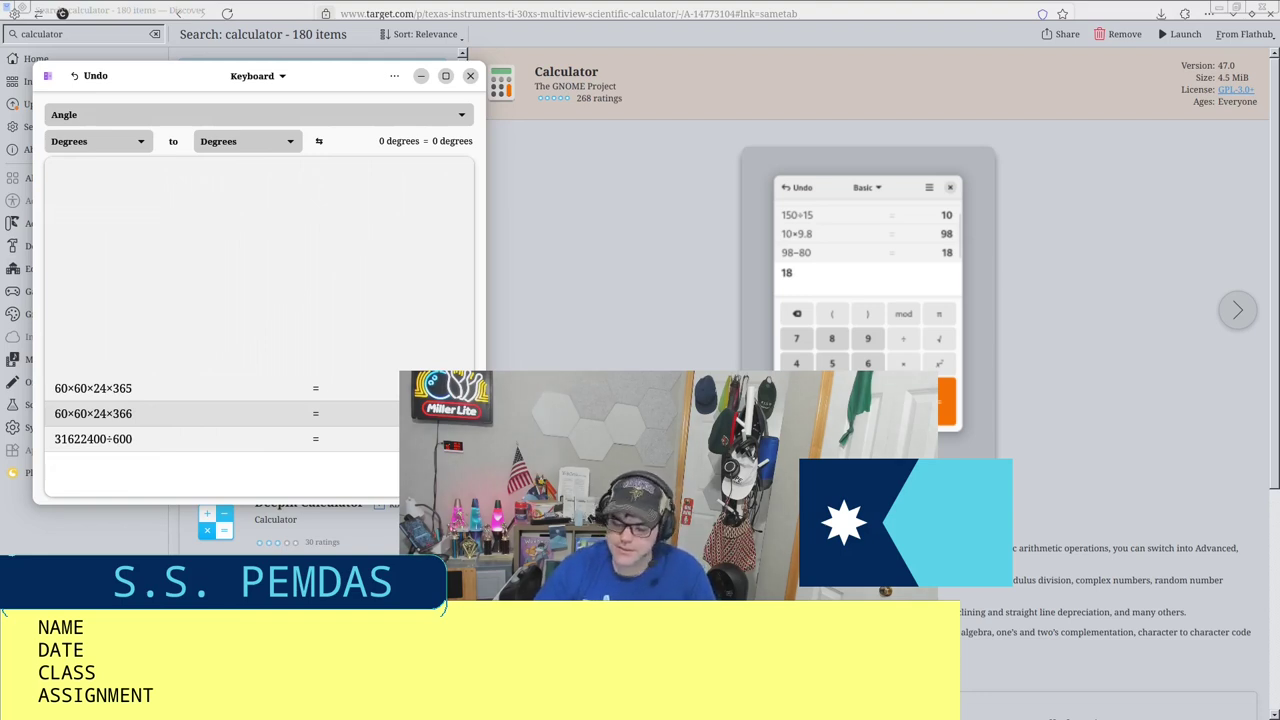
pyautogui.write('37*35')
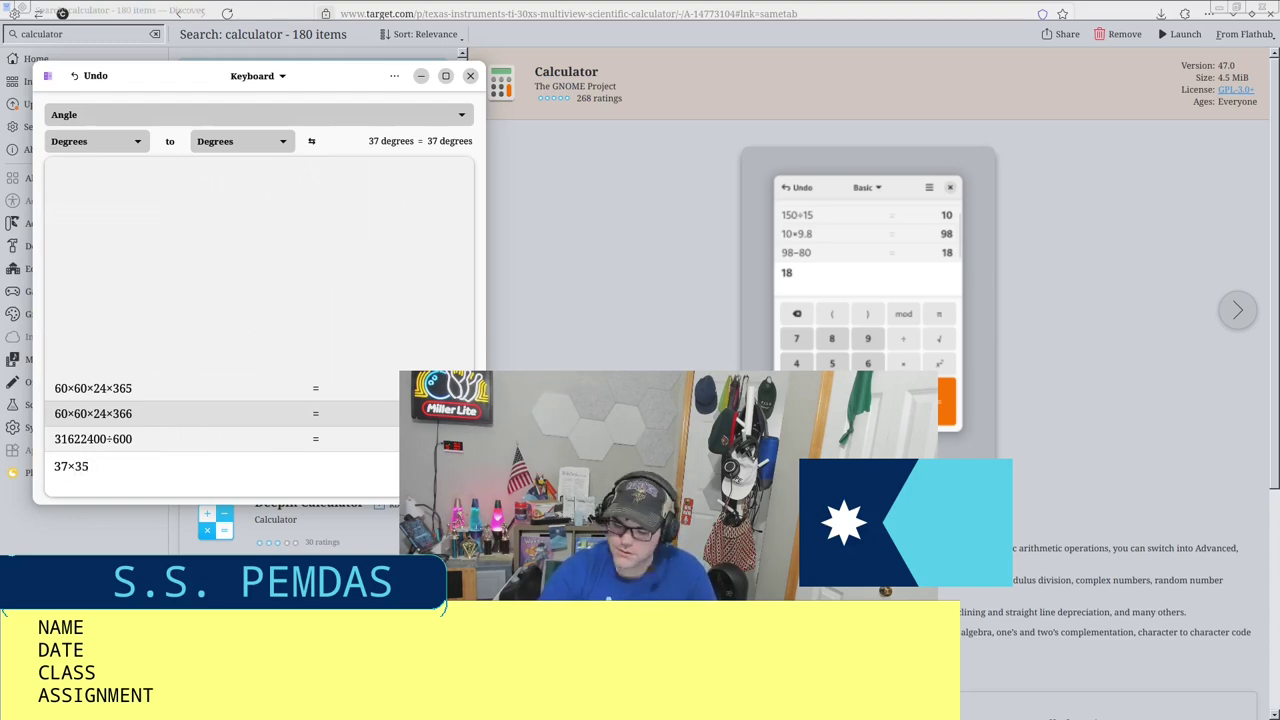
pyautogui.press('BackSpace')
pyautogui.write('65')
pyautogui.press('Return')
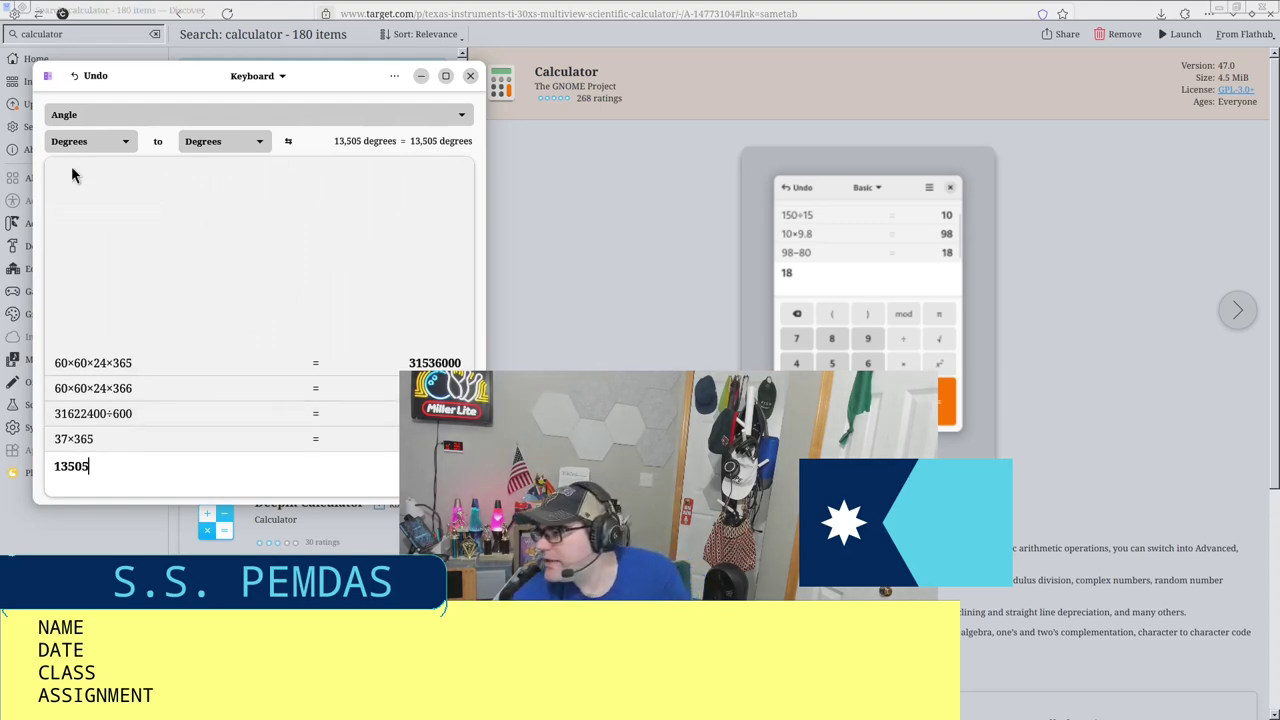
pyautogui.click(90, 141)
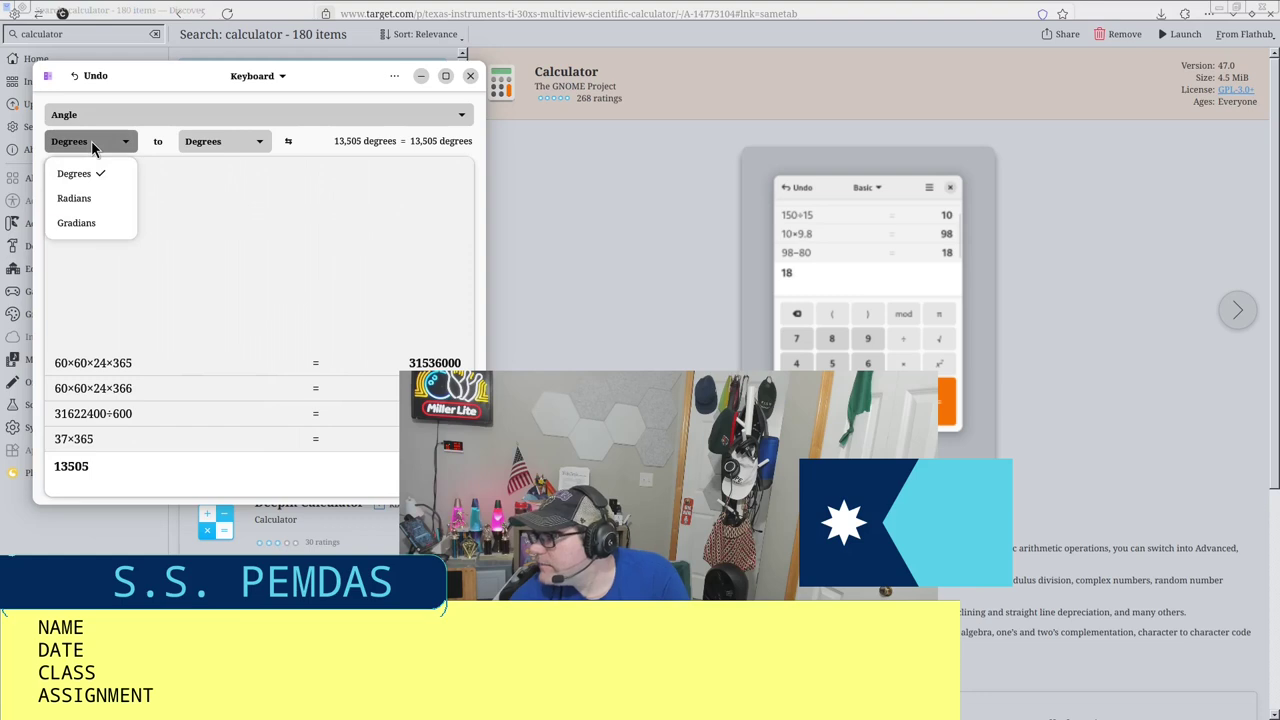
# Step: Switch the converter to Energy and convert the result into kilowatt-hours
pyautogui.click(234, 143)
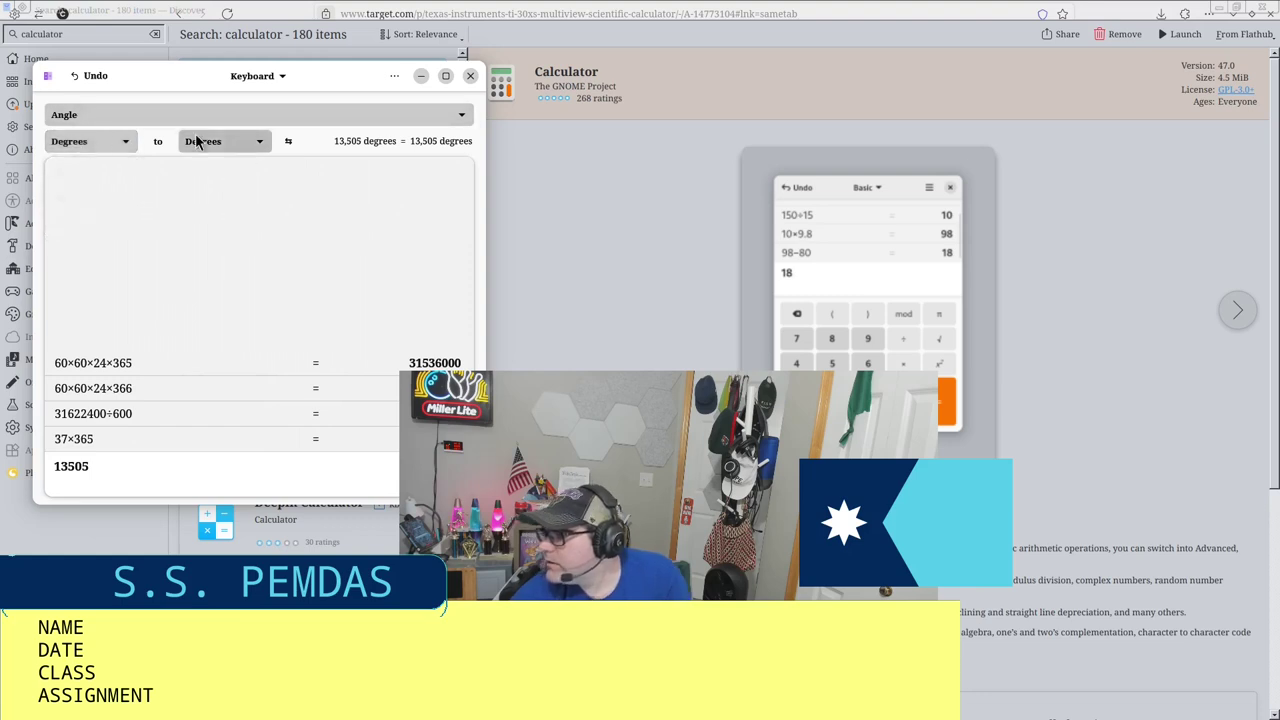
pyautogui.click(287, 110)
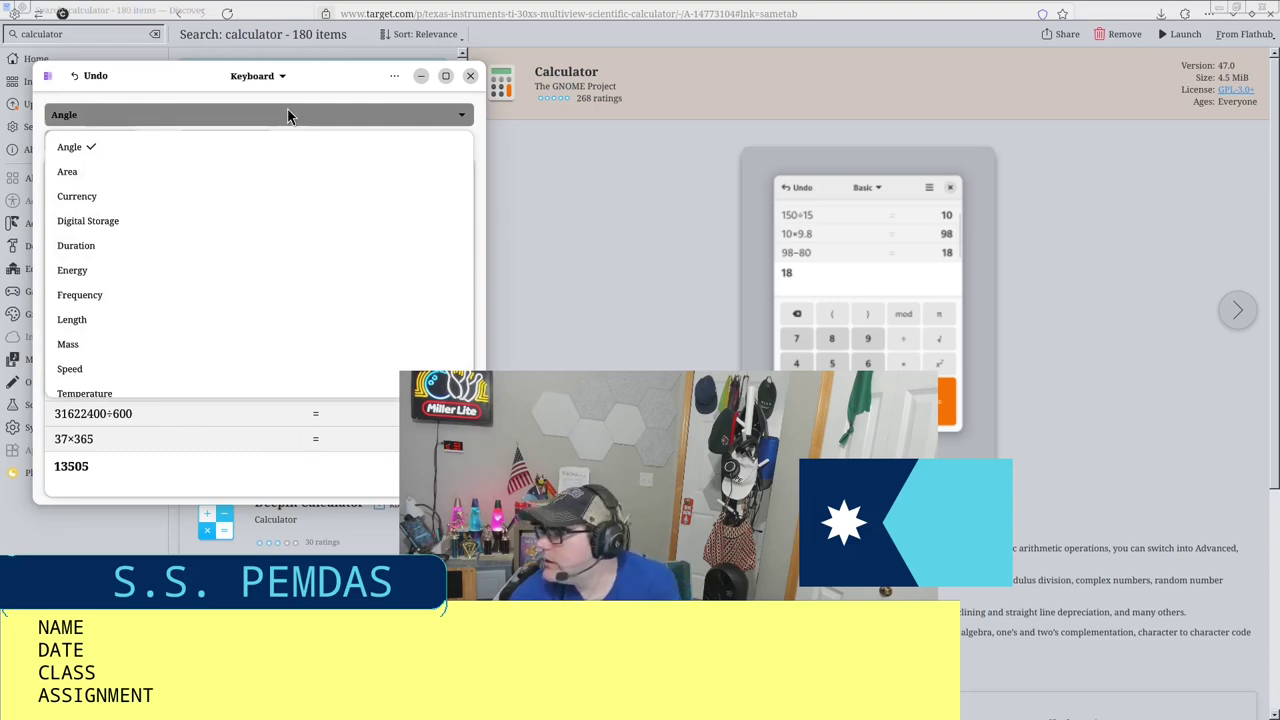
pyautogui.click(204, 110)
pyautogui.click(204, 110)
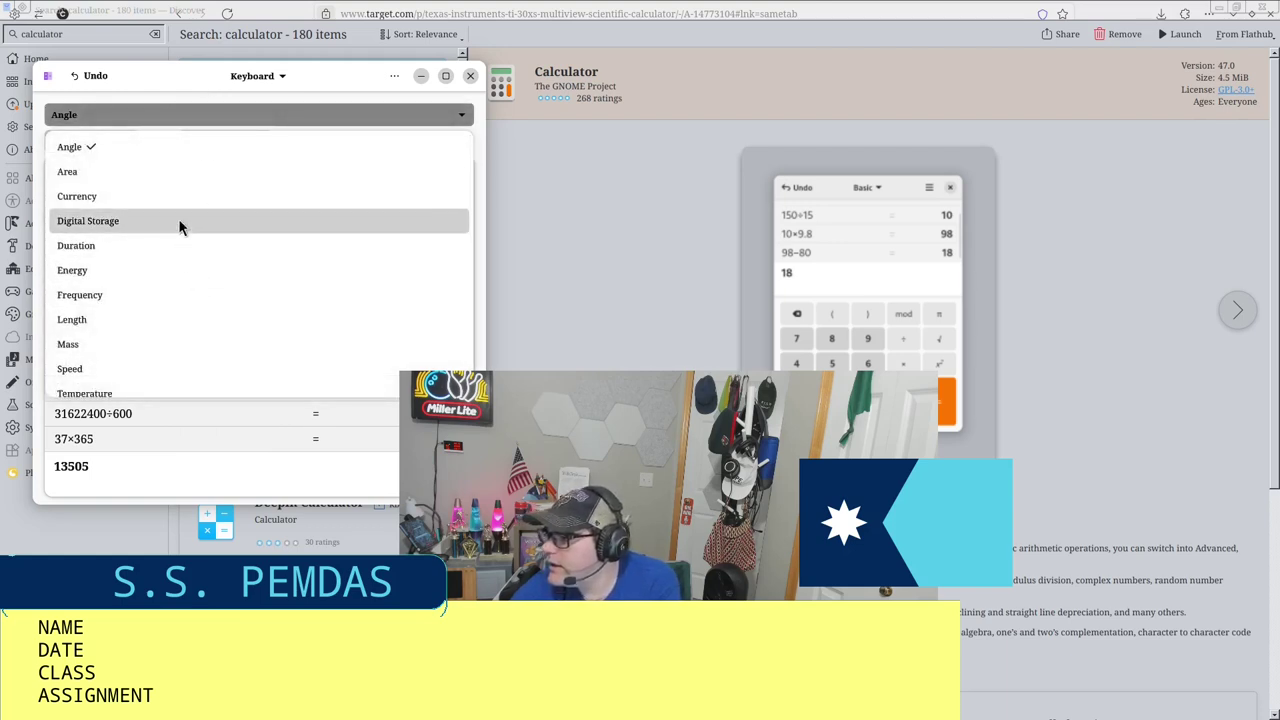
pyautogui.click(183, 272)
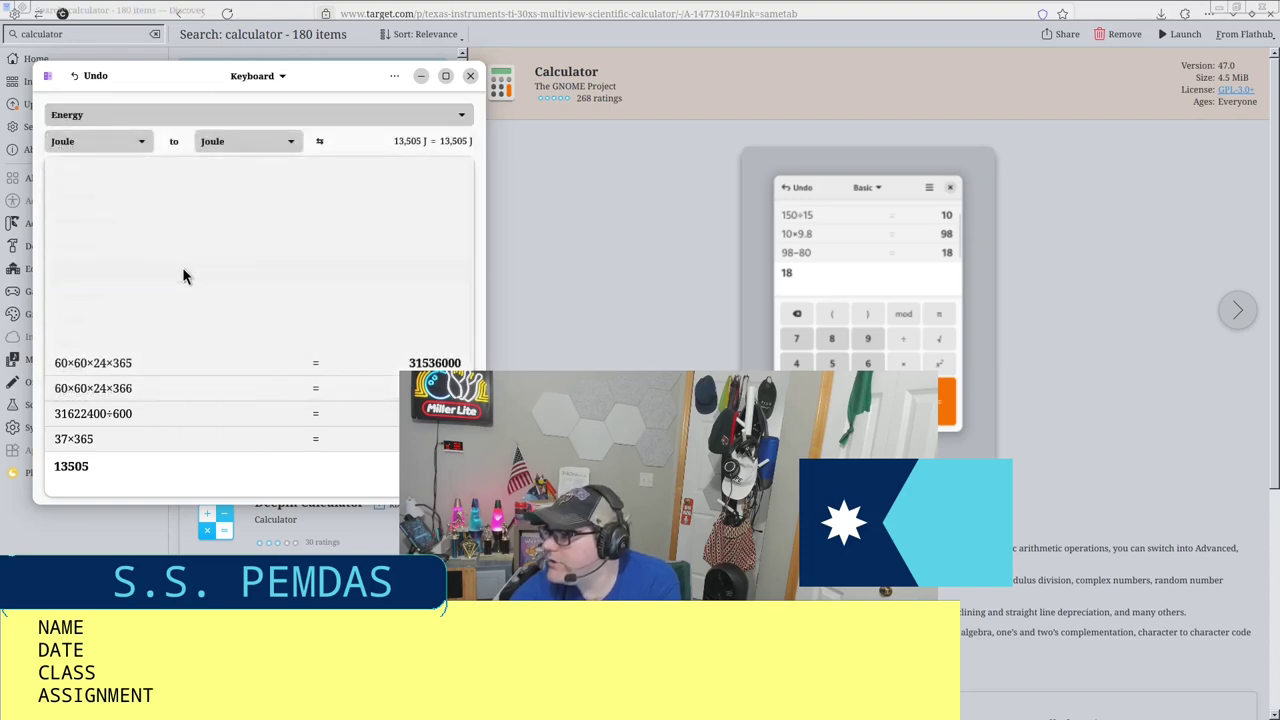
pyautogui.click(240, 148)
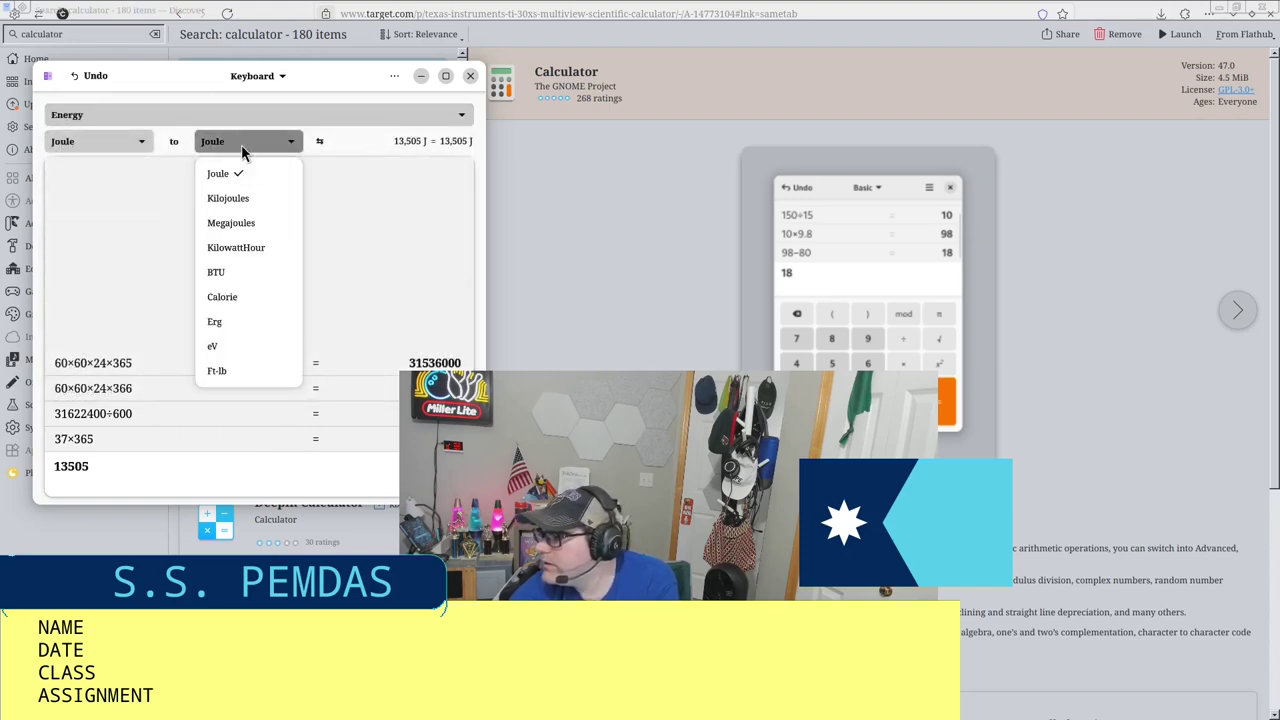
pyautogui.click(240, 247)
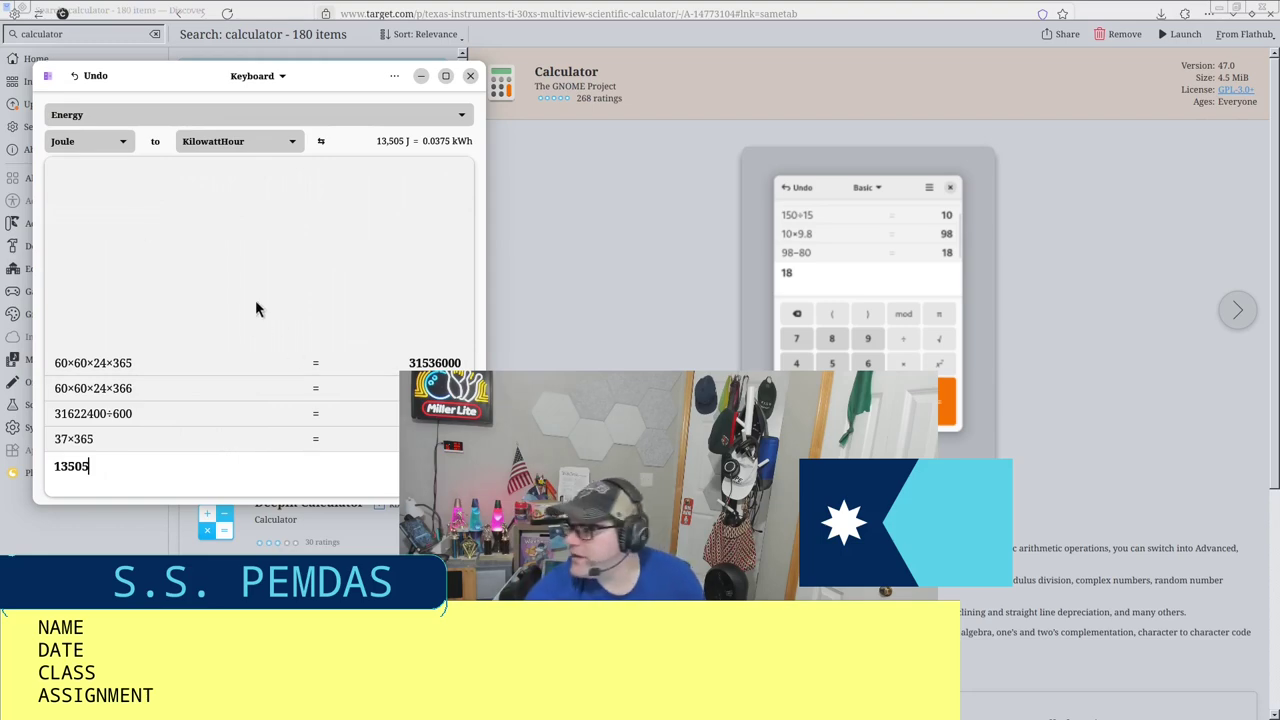
# Step: Check the energy unit list, then change the converter category to Temperature
pyautogui.click(60, 144)
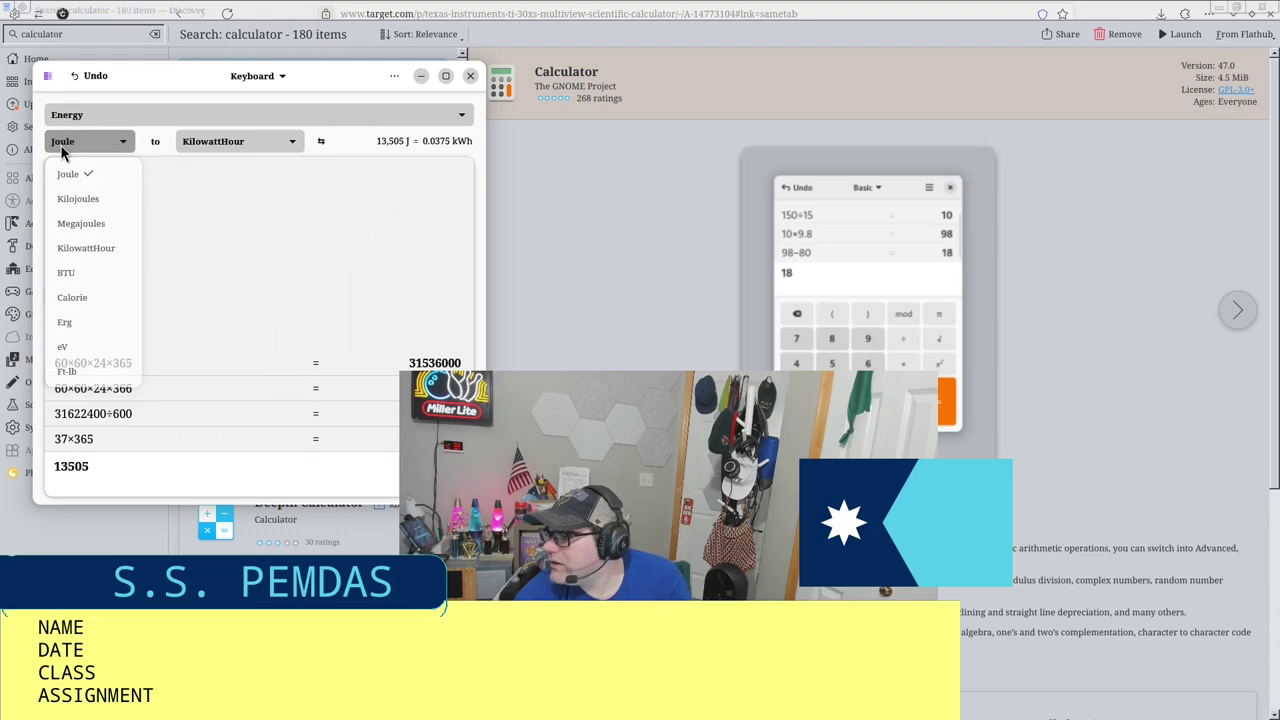
pyautogui.click(60, 144)
pyautogui.click(139, 111)
pyautogui.scroll(-1, 215, 220)
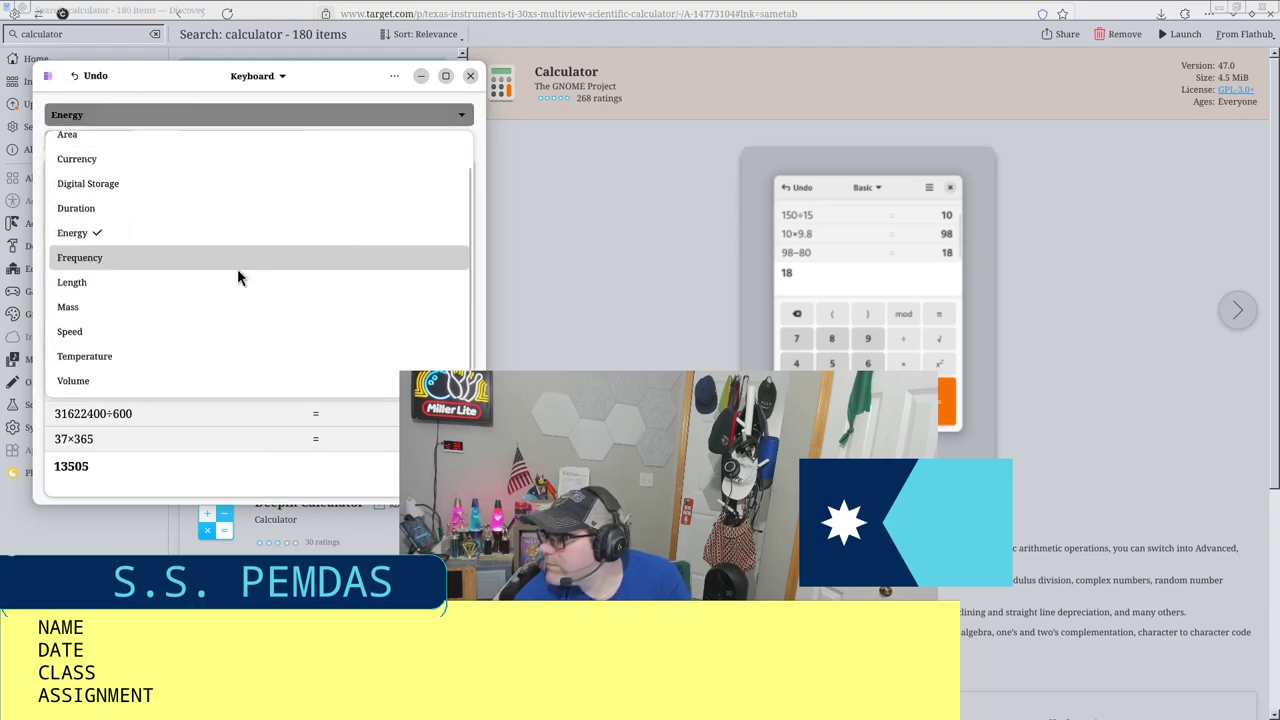
pyautogui.click(200, 357)
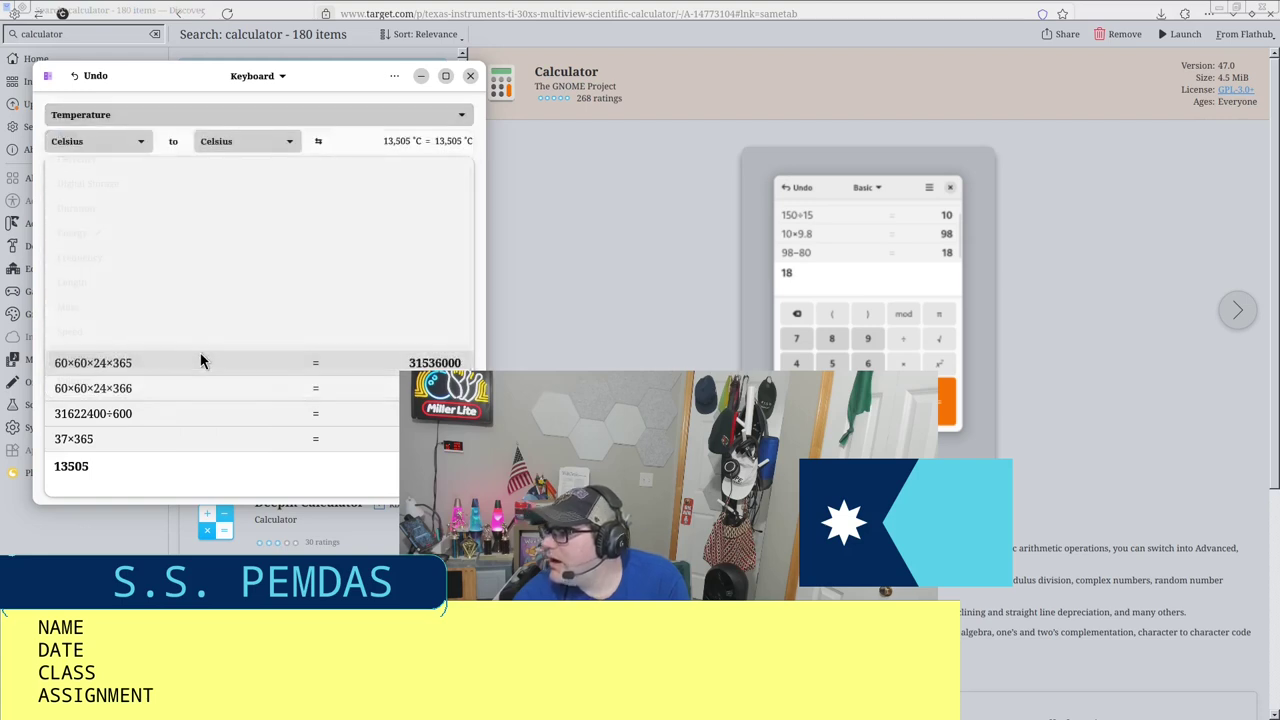
# Step: Set the converter to Celsius-to-Fahrenheit and clear 13505 from the entry
pyautogui.click(250, 136)
pyautogui.click(269, 204)
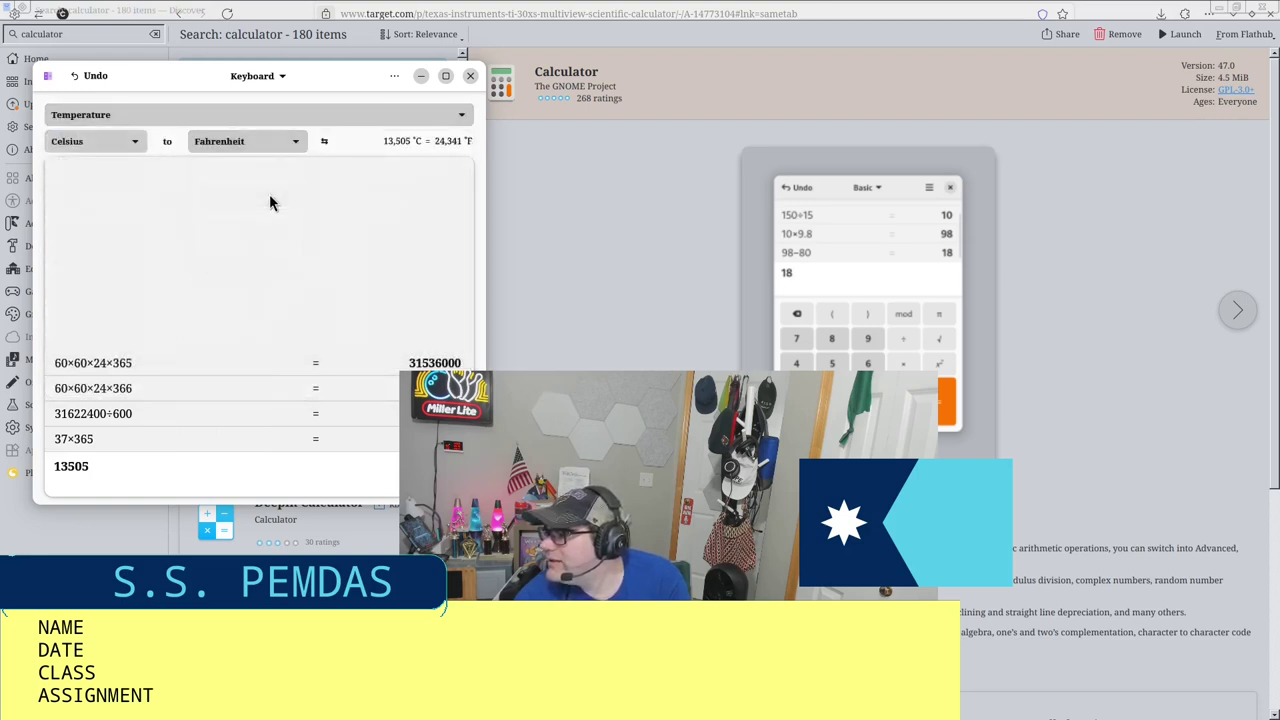
pyautogui.click(165, 472)
pyautogui.hotkey('ctrl', 'a')
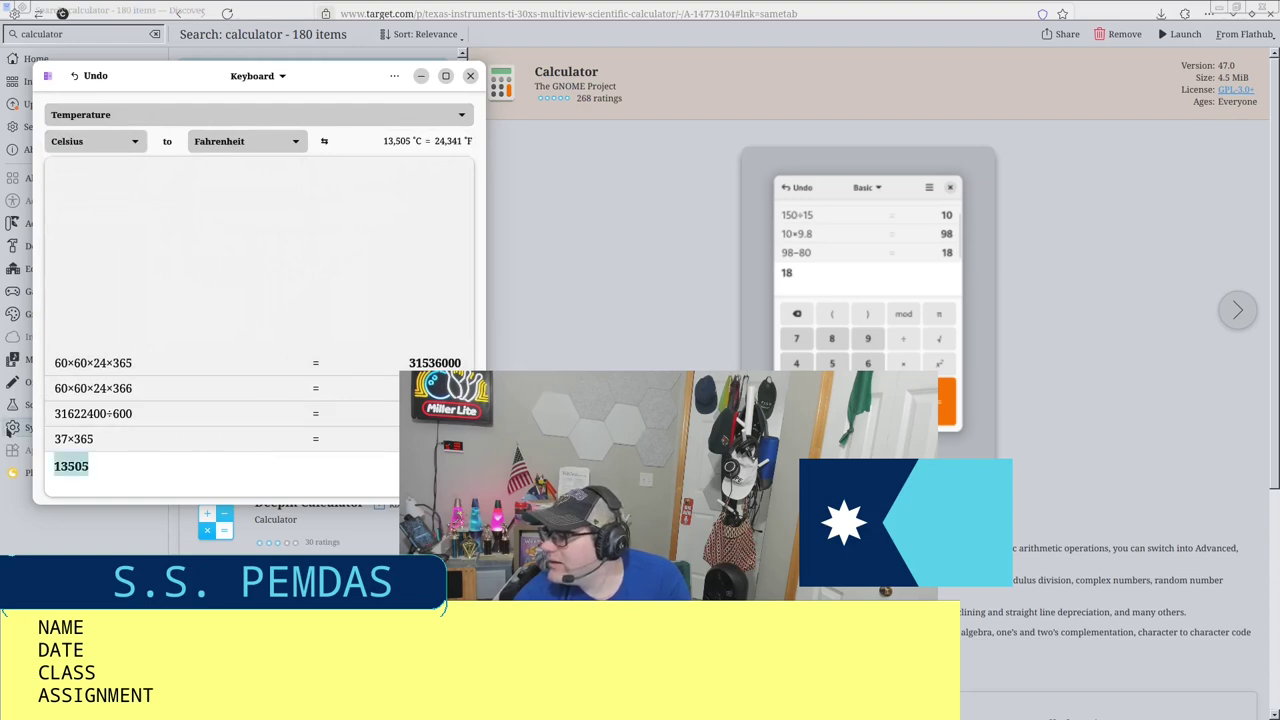
pyautogui.press('BackSpace')
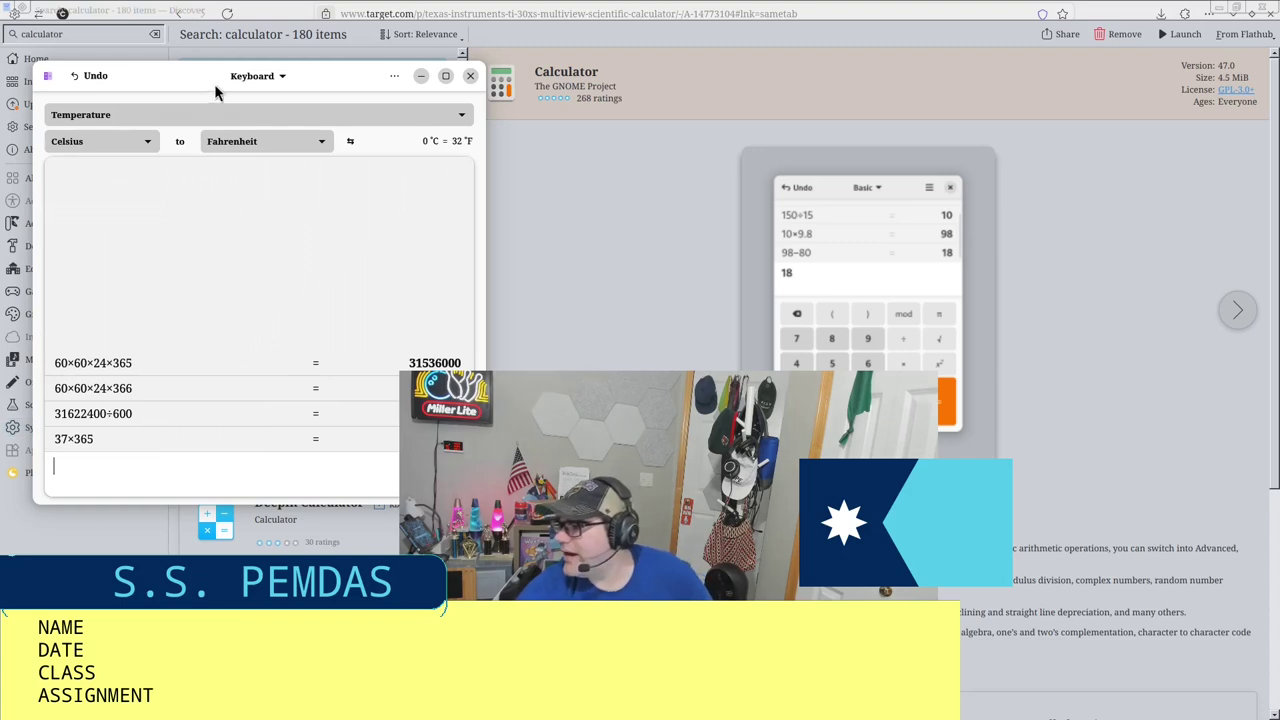
# Step: Try converting 7, 0, 100 and −60 °C into Fahrenheit
pyautogui.moveTo(462, 30)
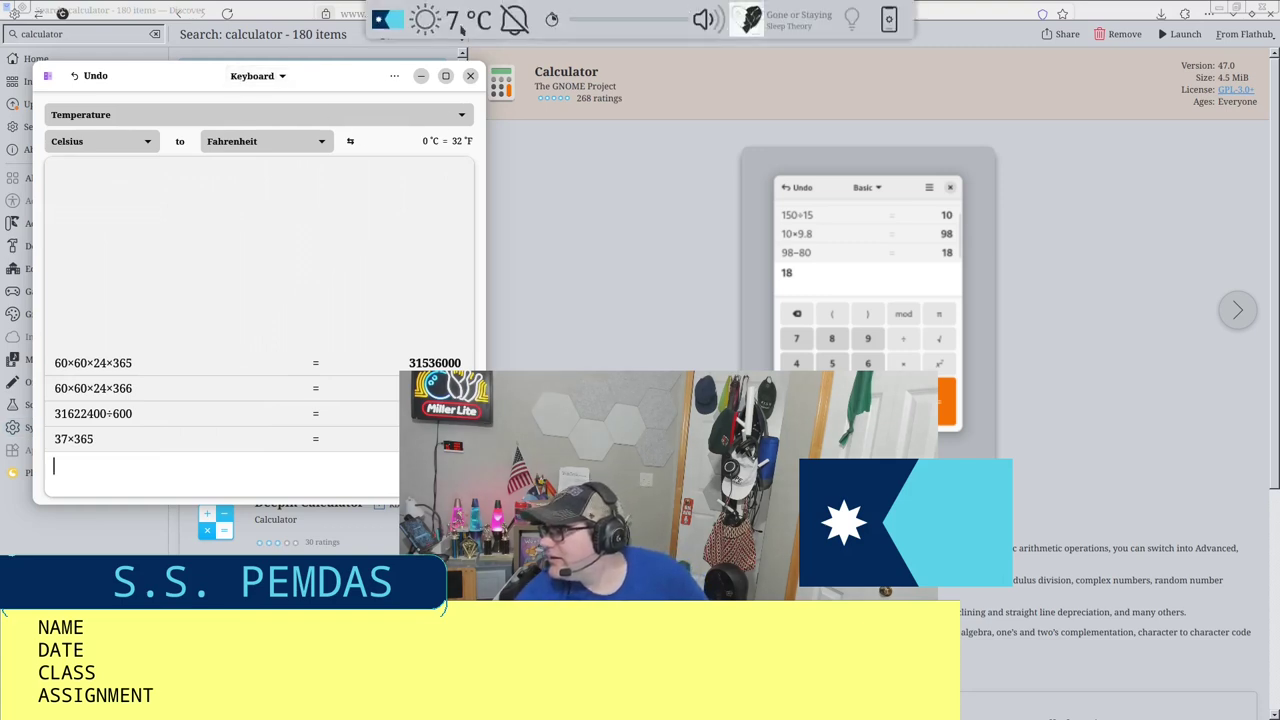
pyautogui.write('7')
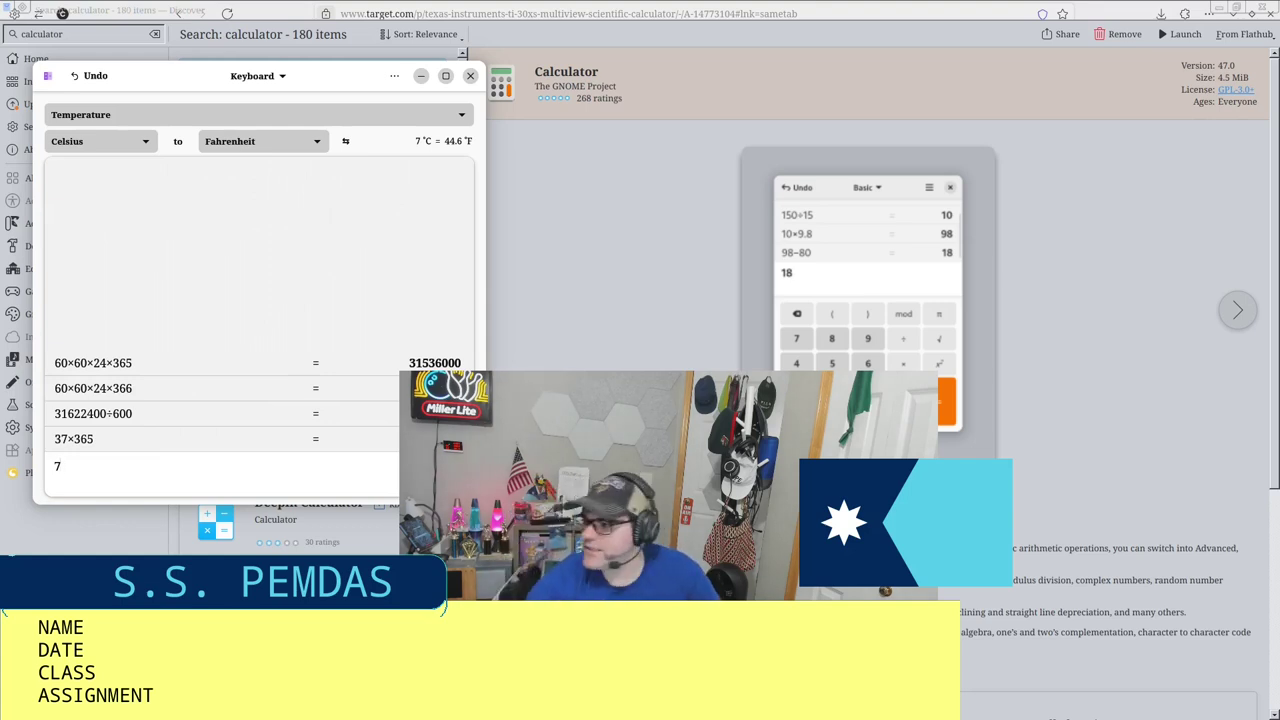
pyautogui.press('BackSpace')
pyautogui.write('0')
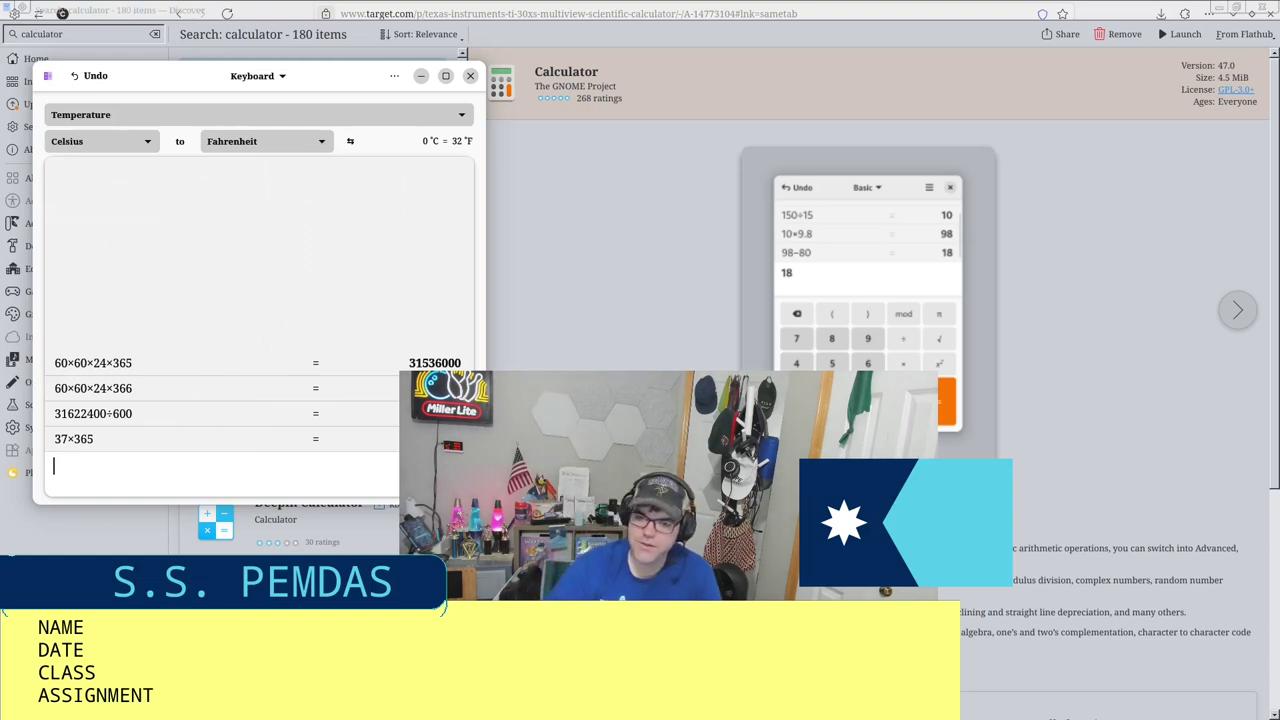
pyautogui.write('100')
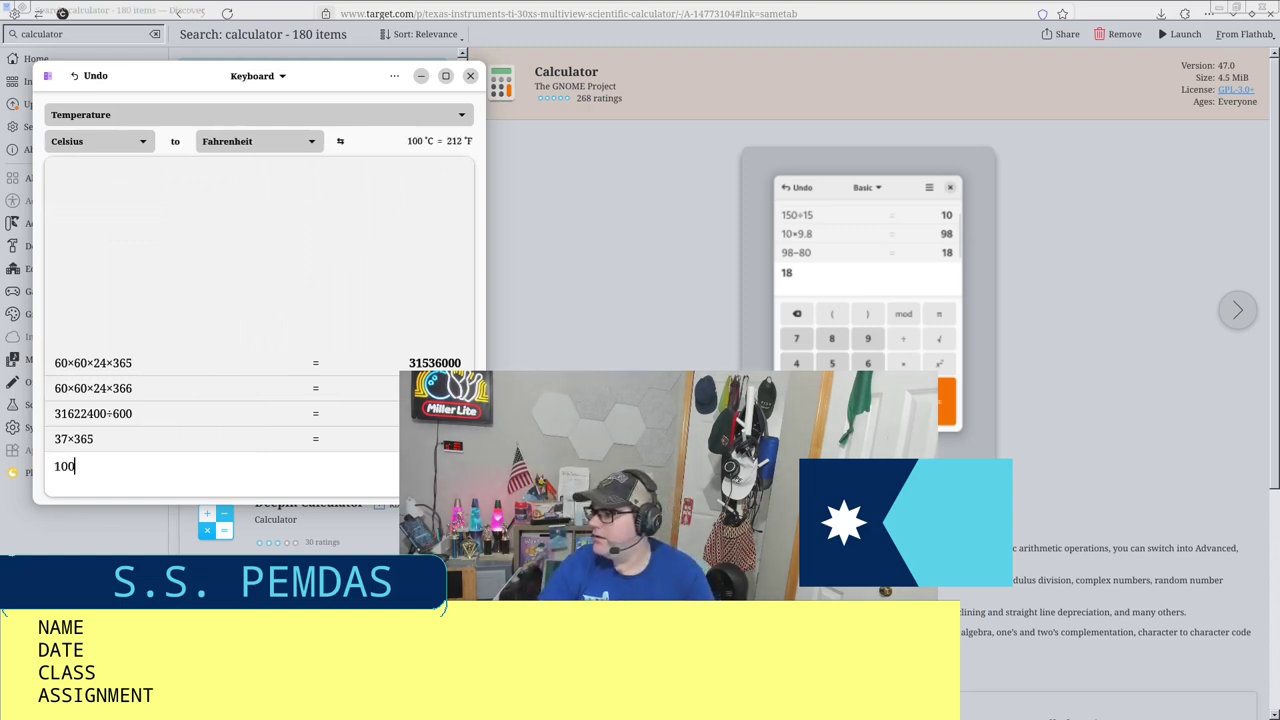
pyautogui.press('BackSpace')
pyautogui.press('BackSpace')
pyautogui.press('BackSpace')
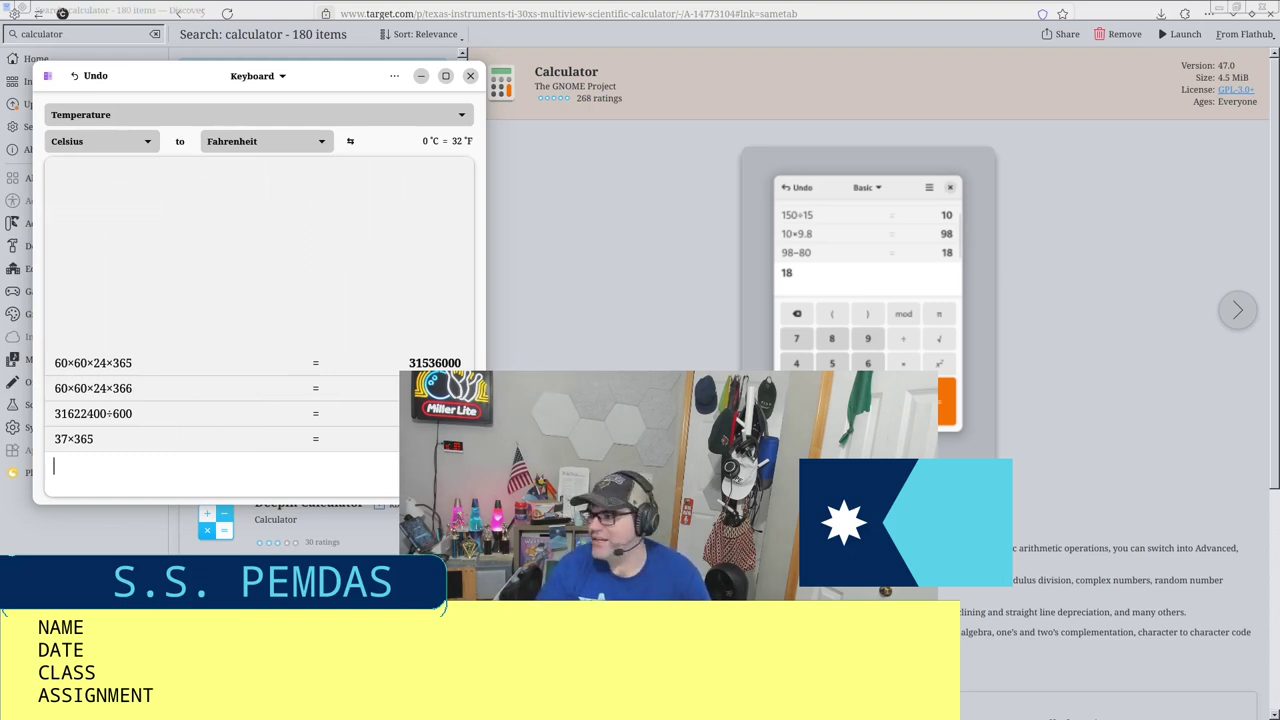
pyautogui.write('-')
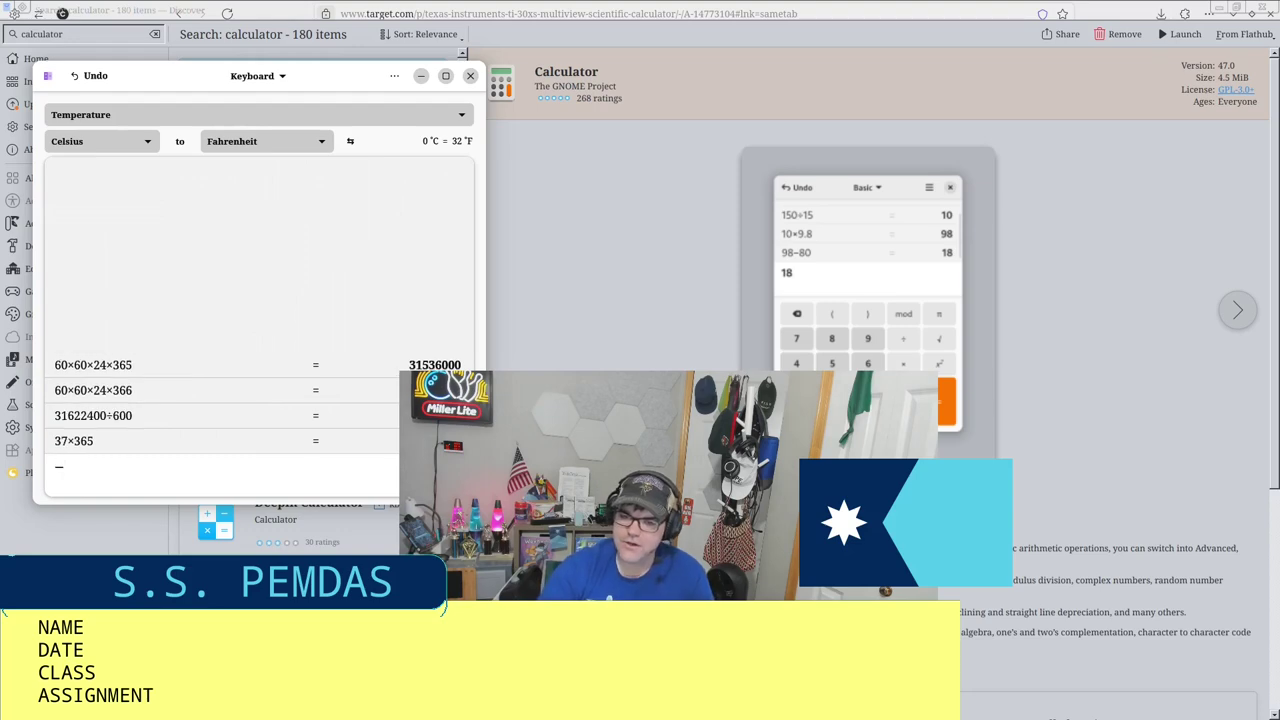
pyautogui.write('60')
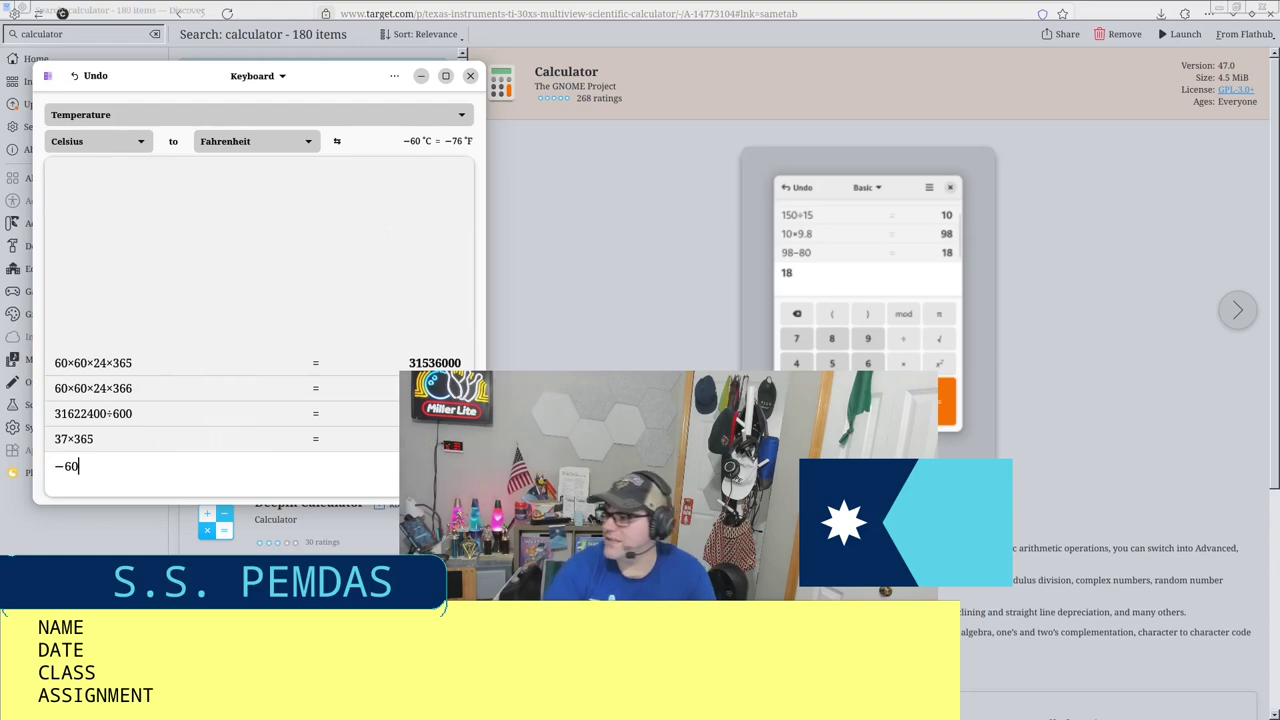
pyautogui.press('BackSpace')
pyautogui.press('BackSpace')
pyautogui.press('BackSpace')
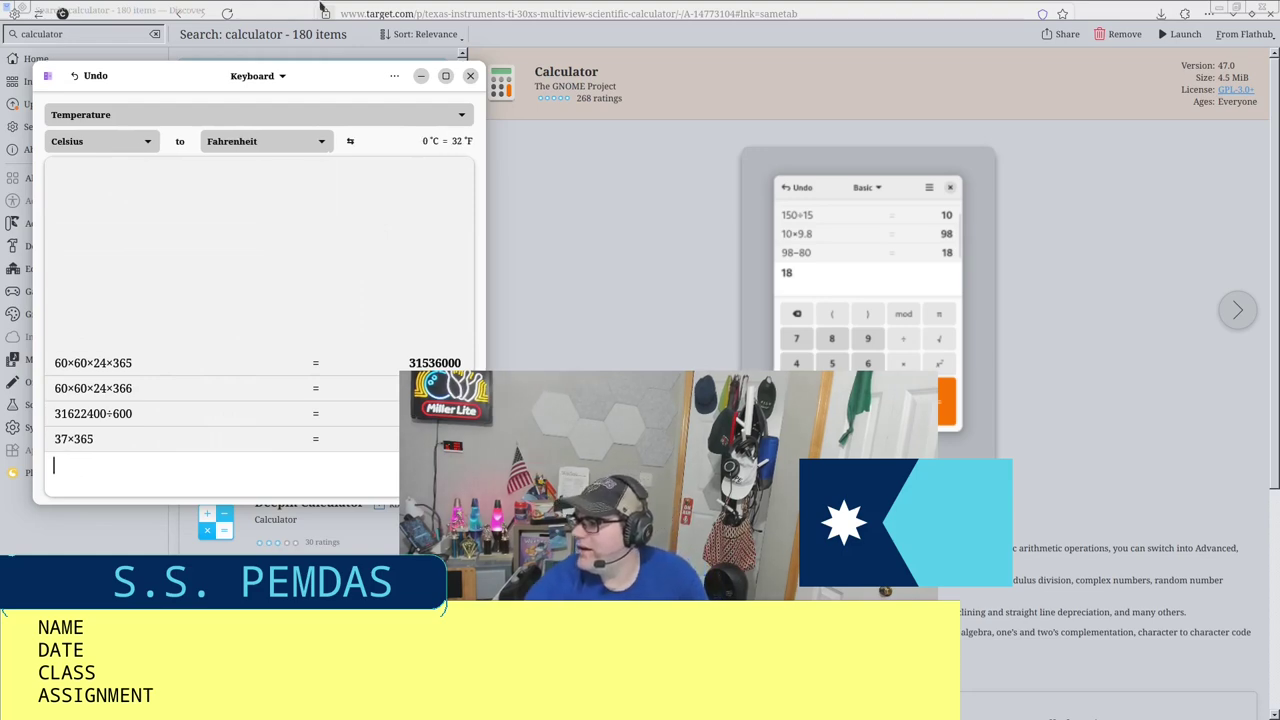
# Step: Add 0 and 32 degC in degF to history, swap to Fahrenheit-to-Celsius, and enter −60
pyautogui.click(176, 144)
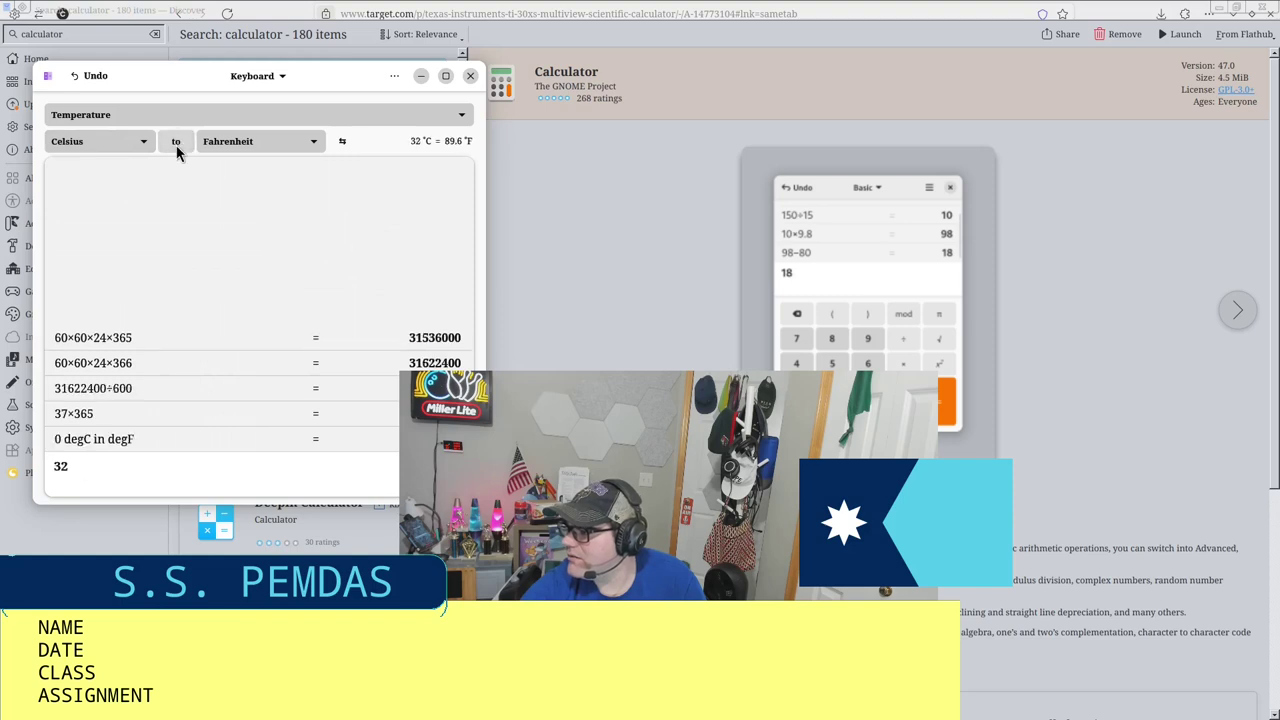
pyautogui.click(175, 141)
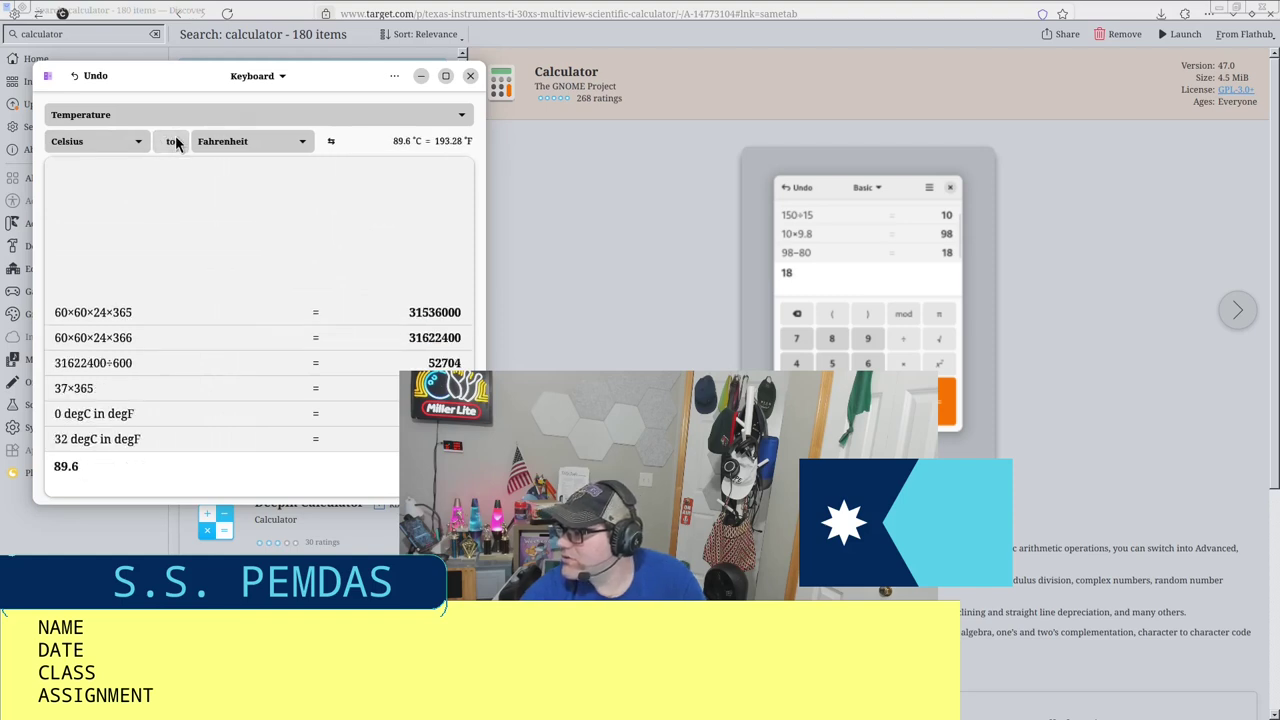
pyautogui.click(340, 143)
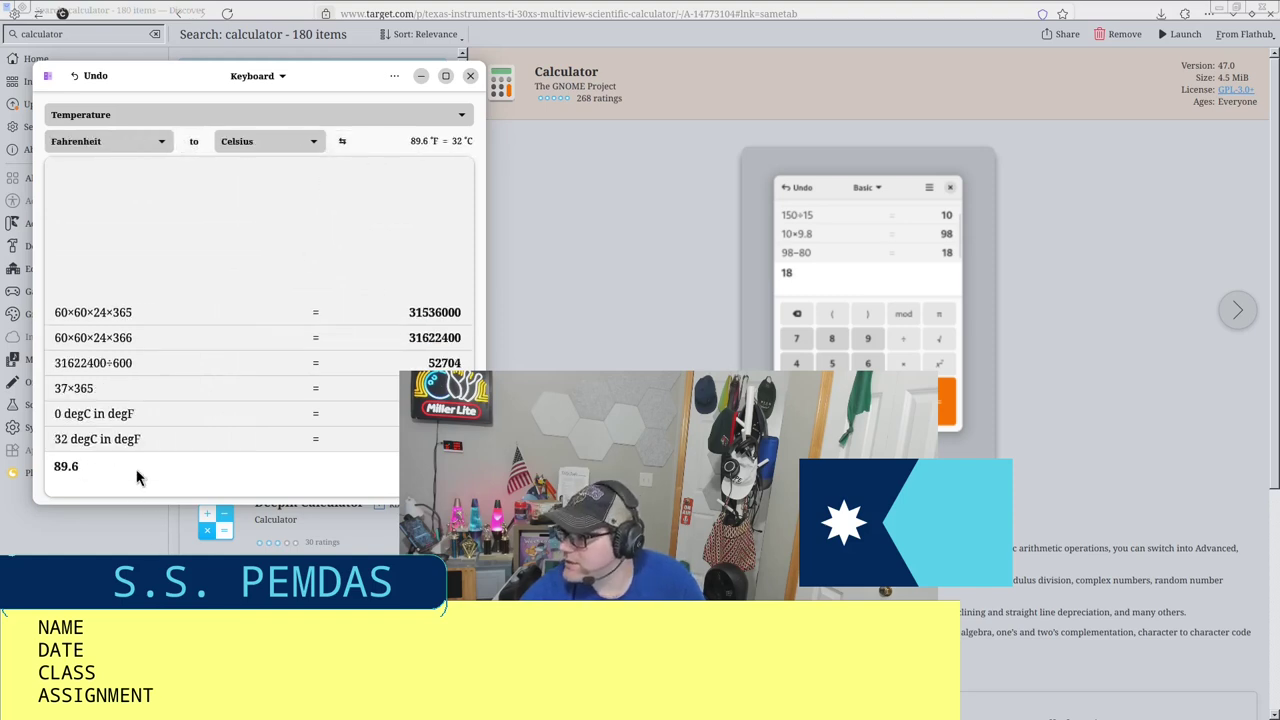
pyautogui.moveTo(137, 477); pyautogui.dragTo(8, 447)
pyautogui.press('BackSpace')
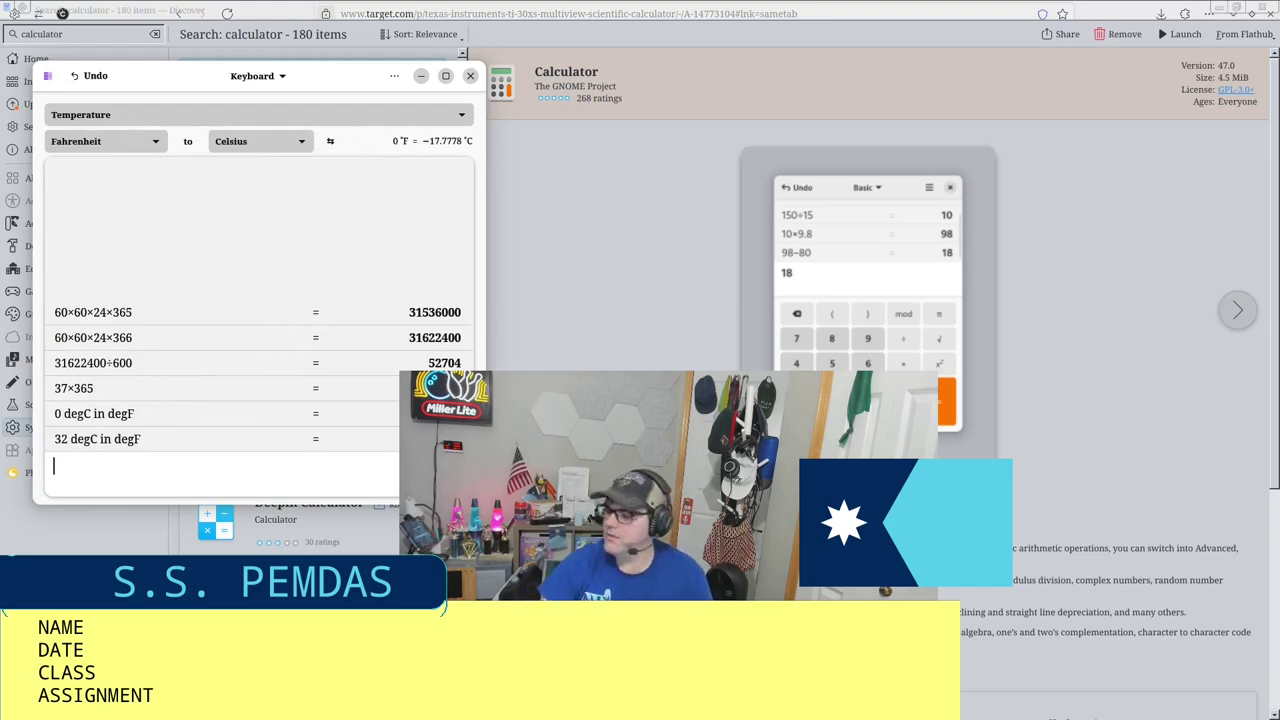
pyautogui.write('-60')
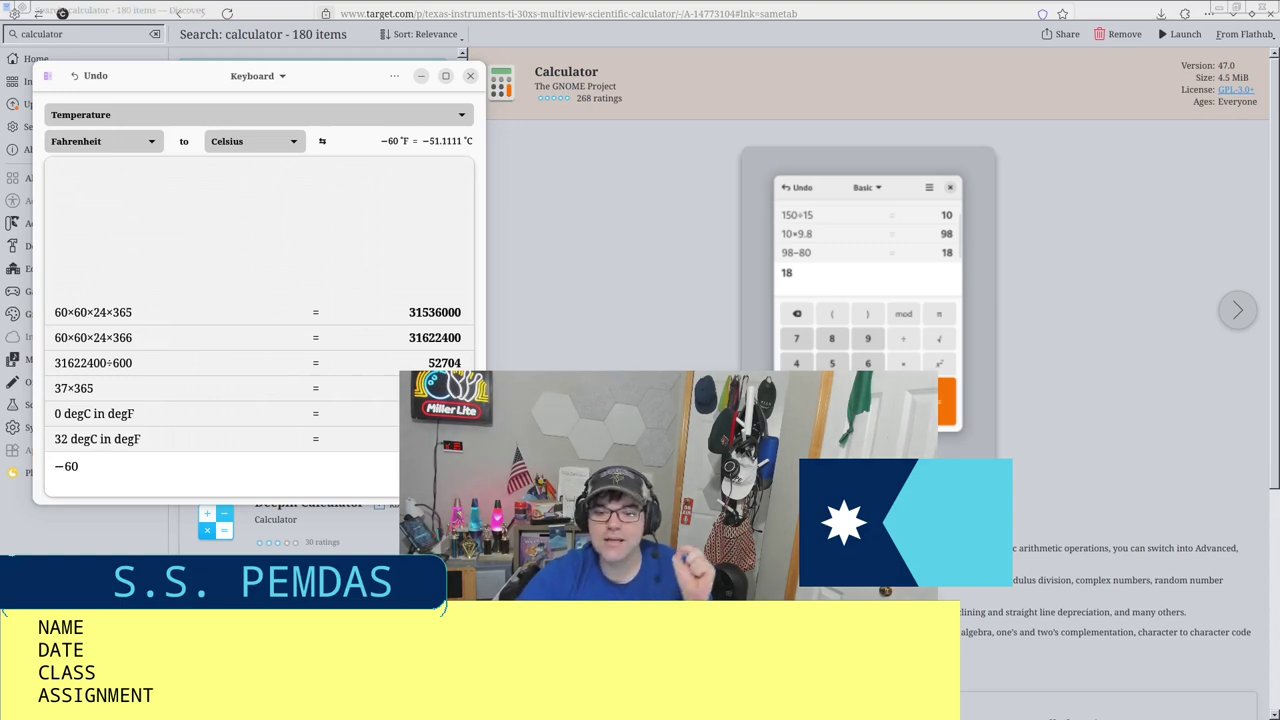
pyautogui.hotkey('ctrl', 'a')
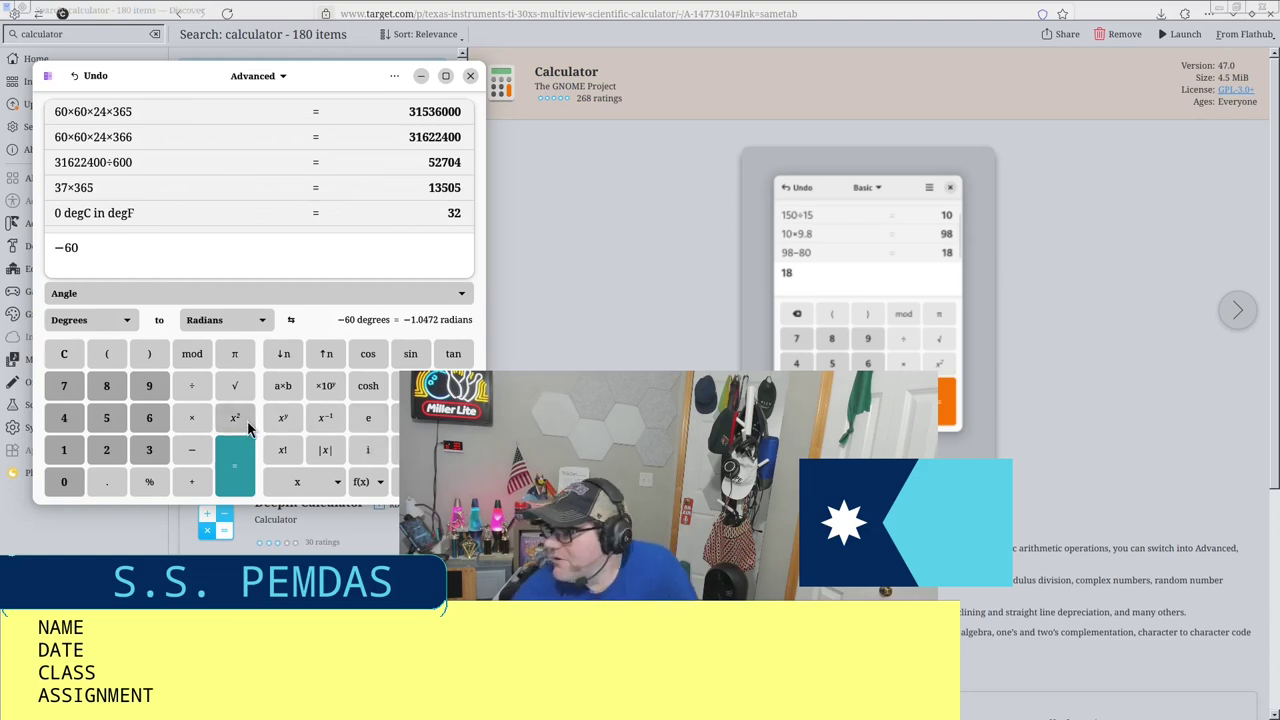
pyautogui.click(284, 419)
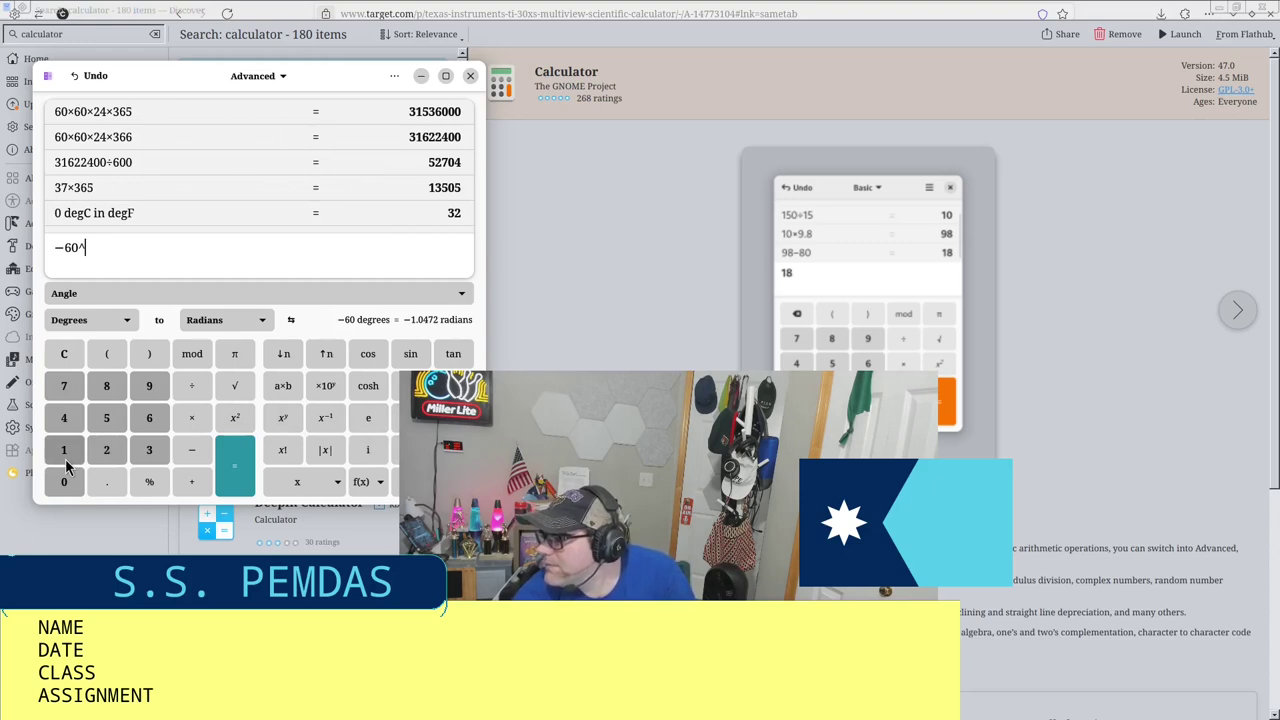
pyautogui.click(147, 425)
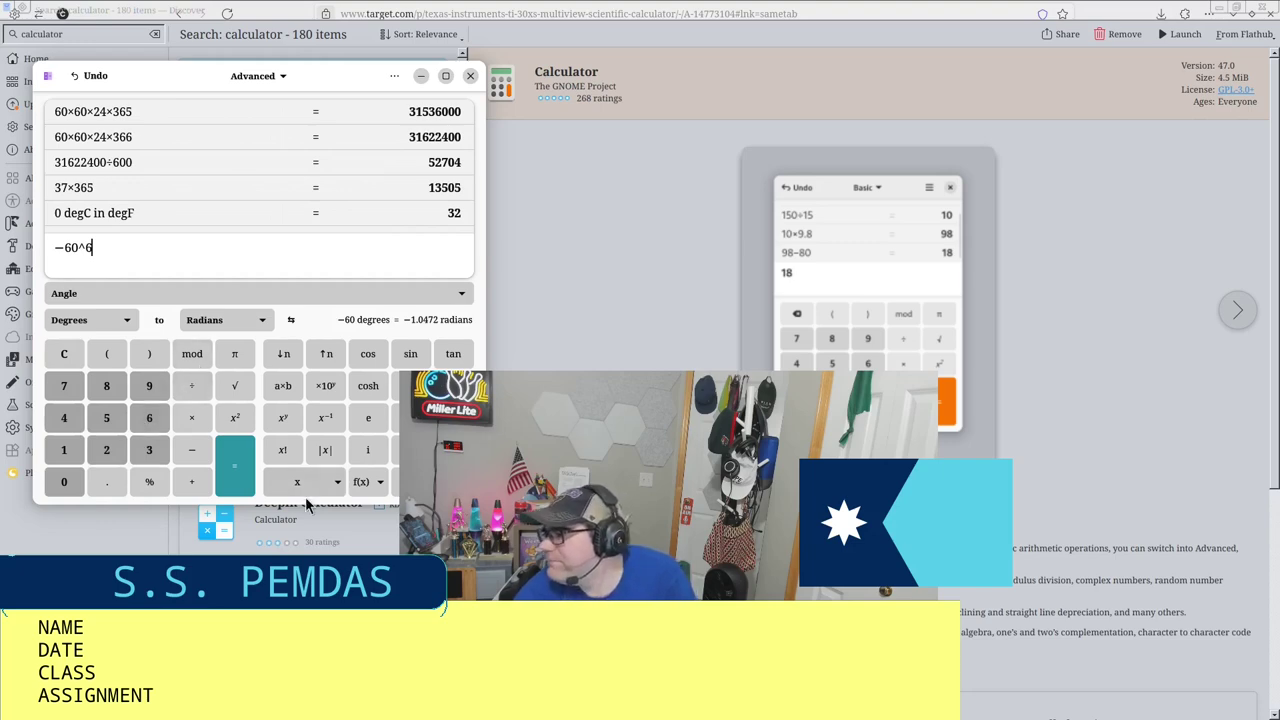
pyautogui.click(252, 484)
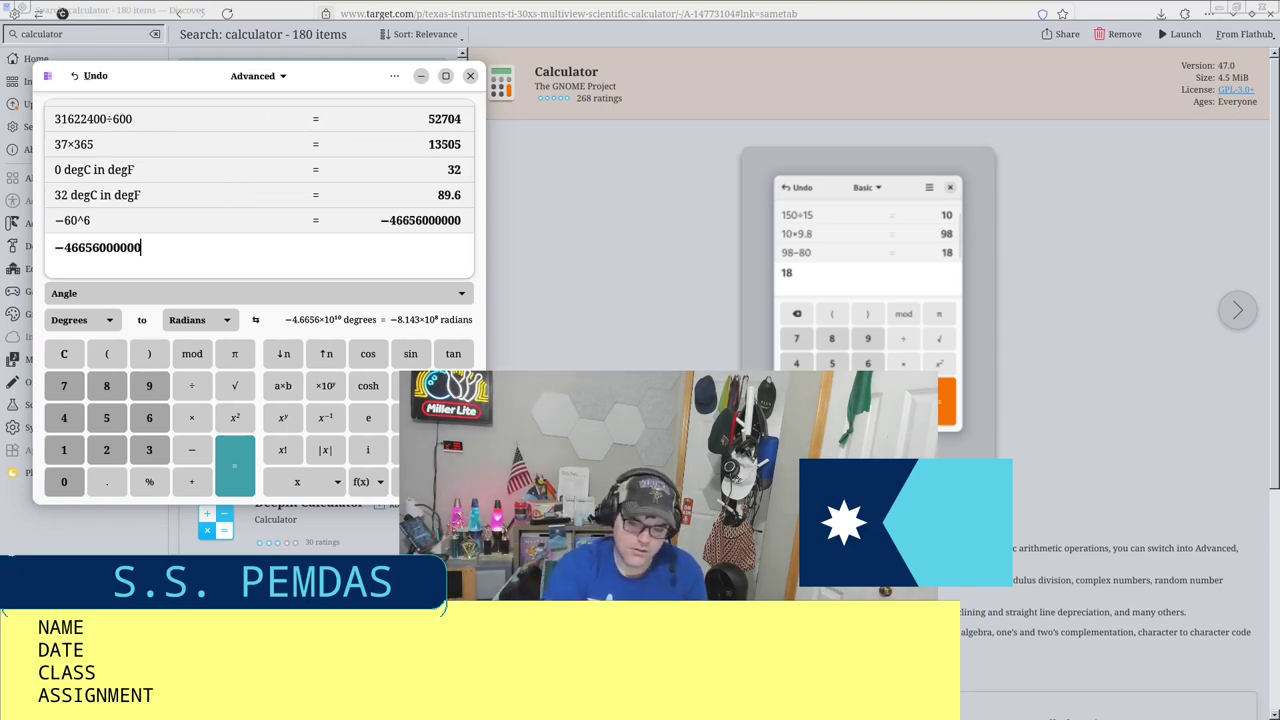
pyautogui.hotkey('ctrl', 'q')
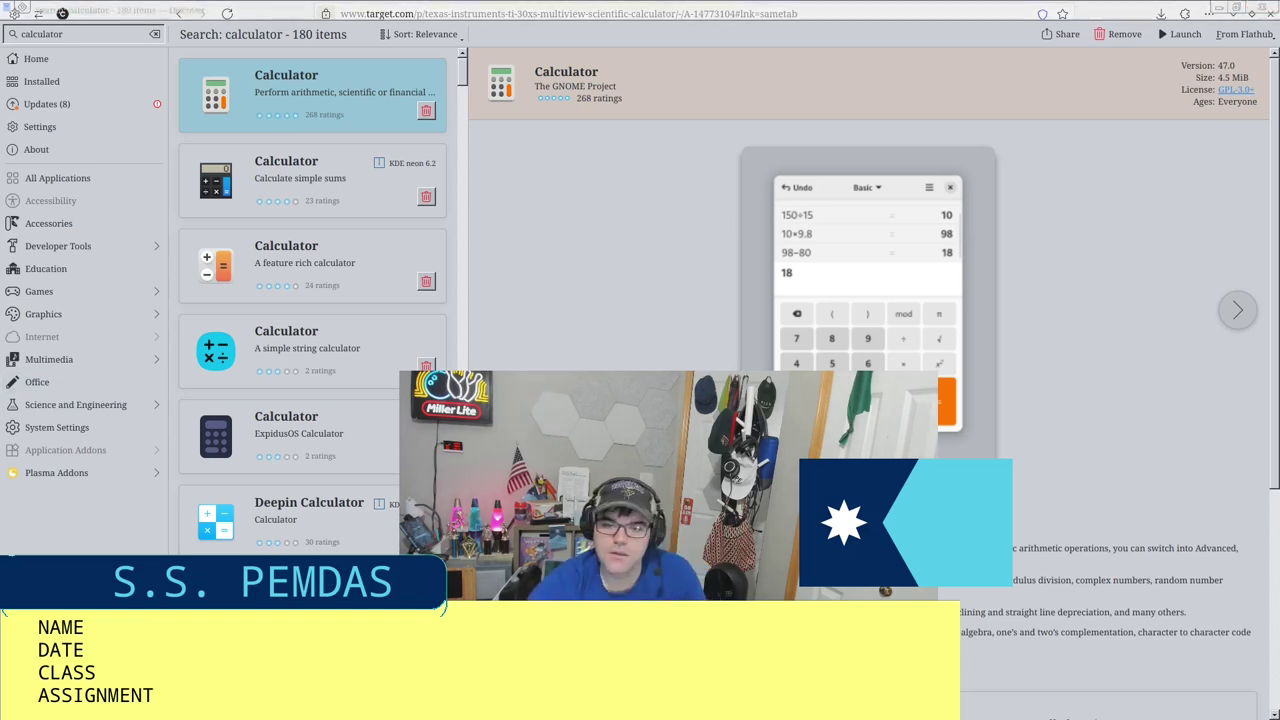
# Step: Open the KDE neon Calculator package details, restore and move Discover, then maximize it again
pyautogui.click(367, 167)
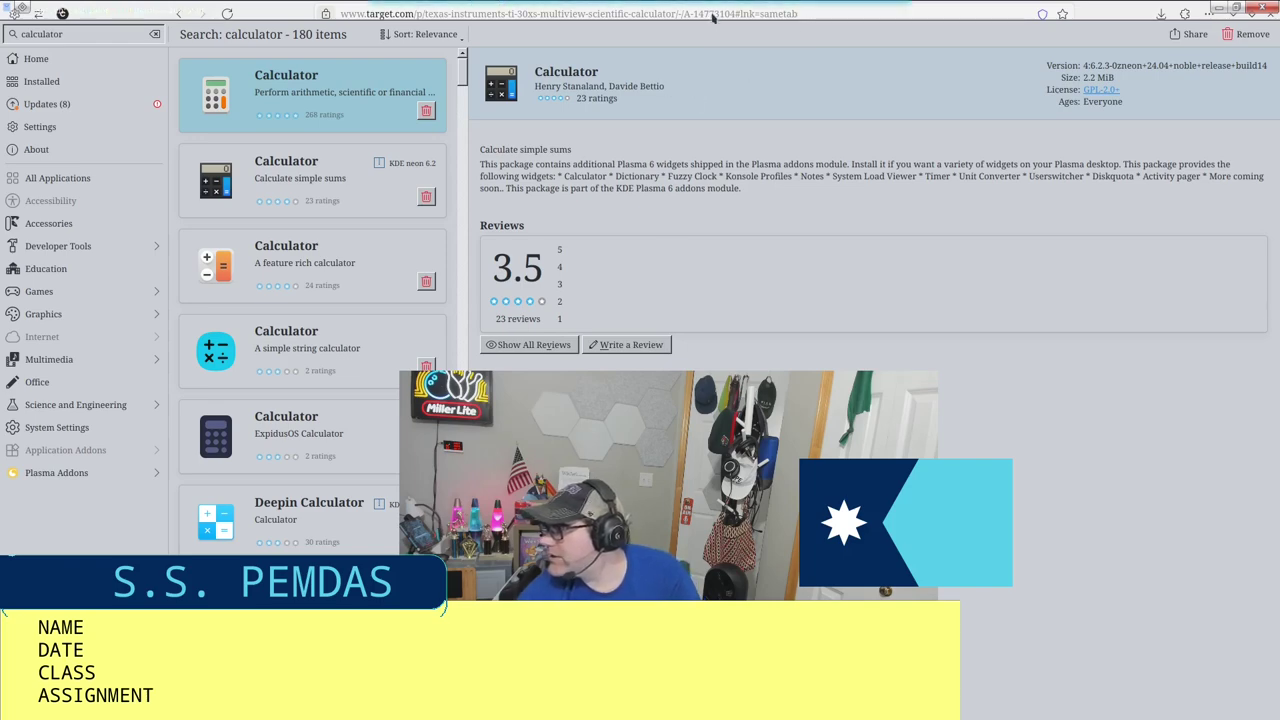
pyautogui.doubleClick(713, 18)
pyautogui.moveTo(974, 73); pyautogui.dragTo(1152, 62)
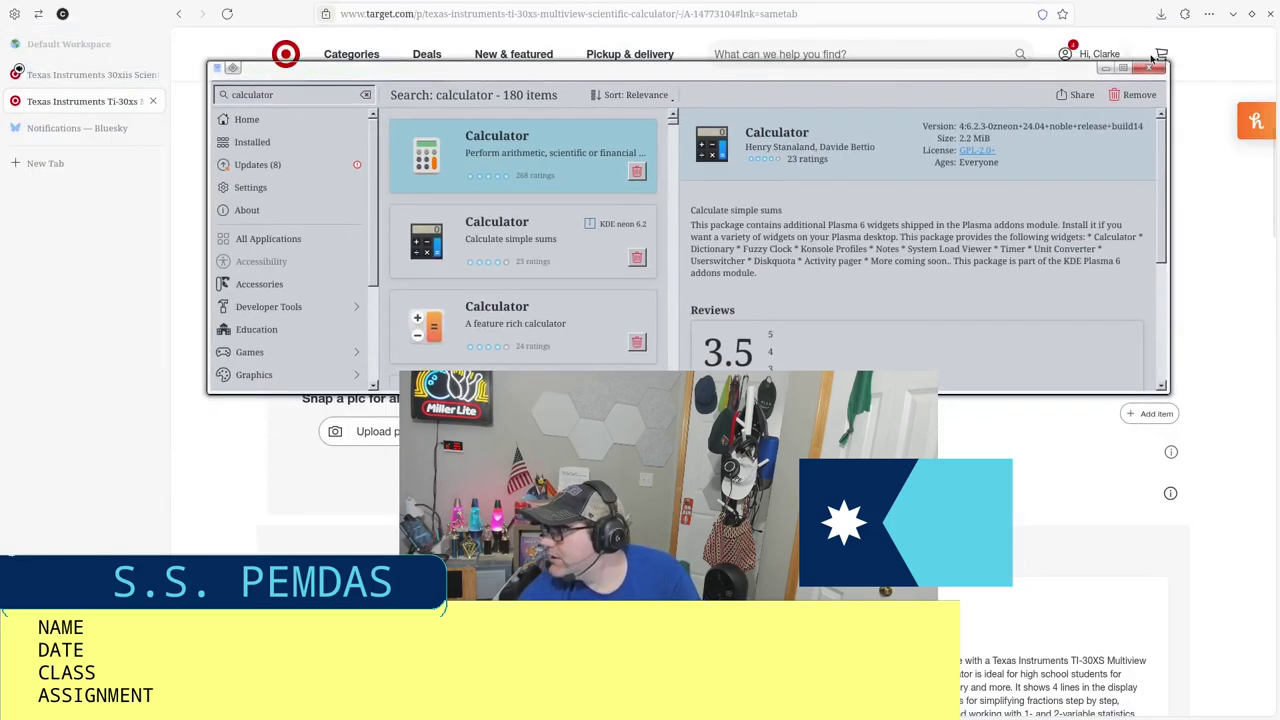
pyautogui.click(1122, 67)
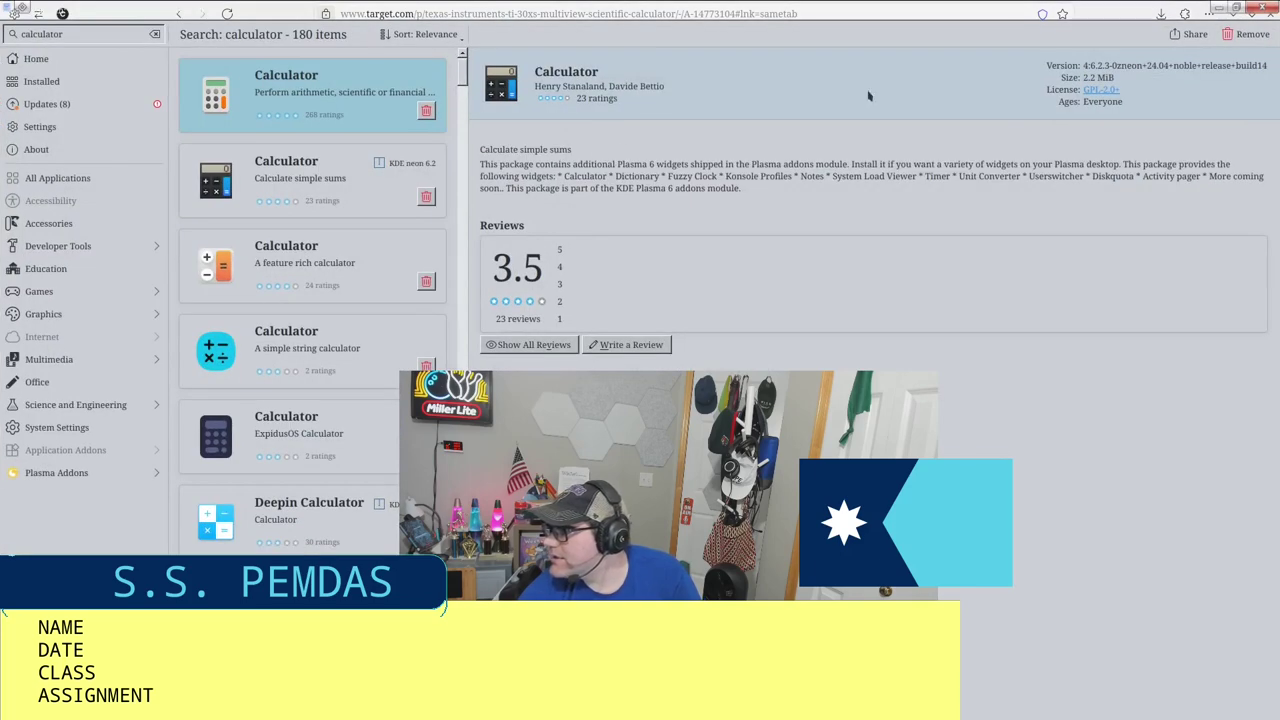
pyautogui.press('super')
# Step: Search the Application Launcher for 'calcula', browse the results, then dismiss it
pyautogui.write('i')
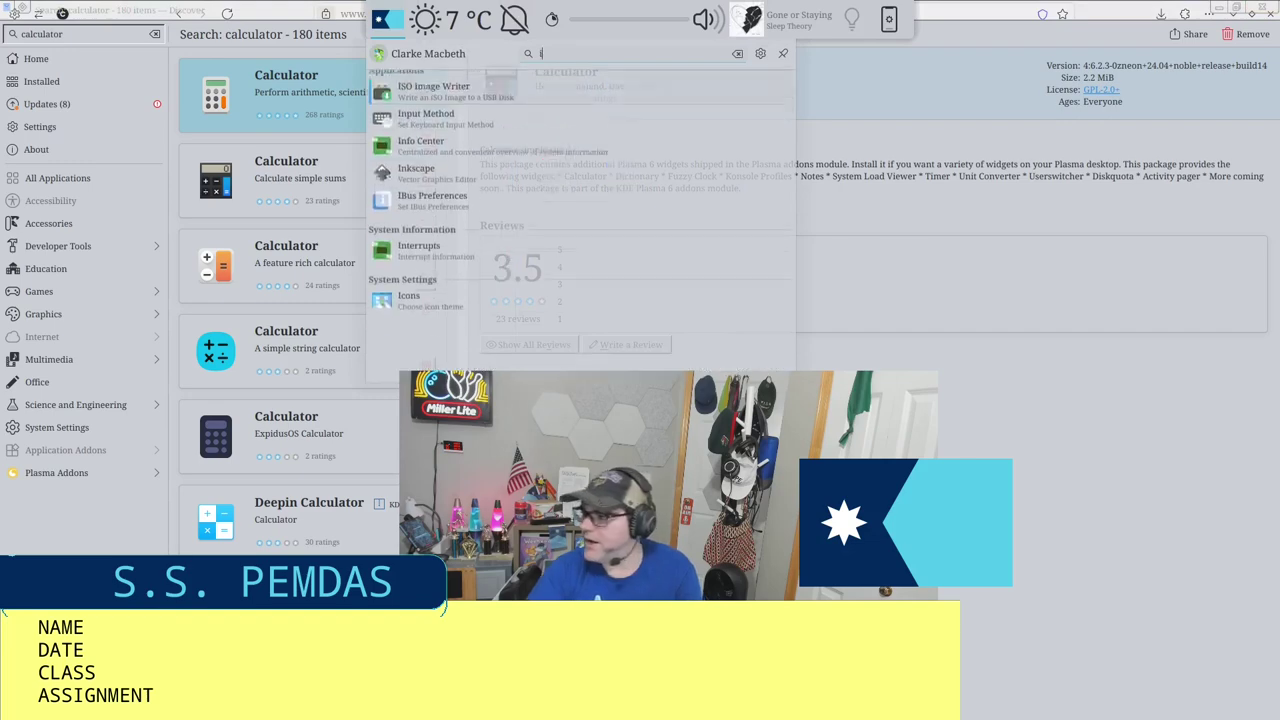
pyautogui.write('n')
pyautogui.press('BackSpace')
pyautogui.press('BackSpace')
pyautogui.write('ca')
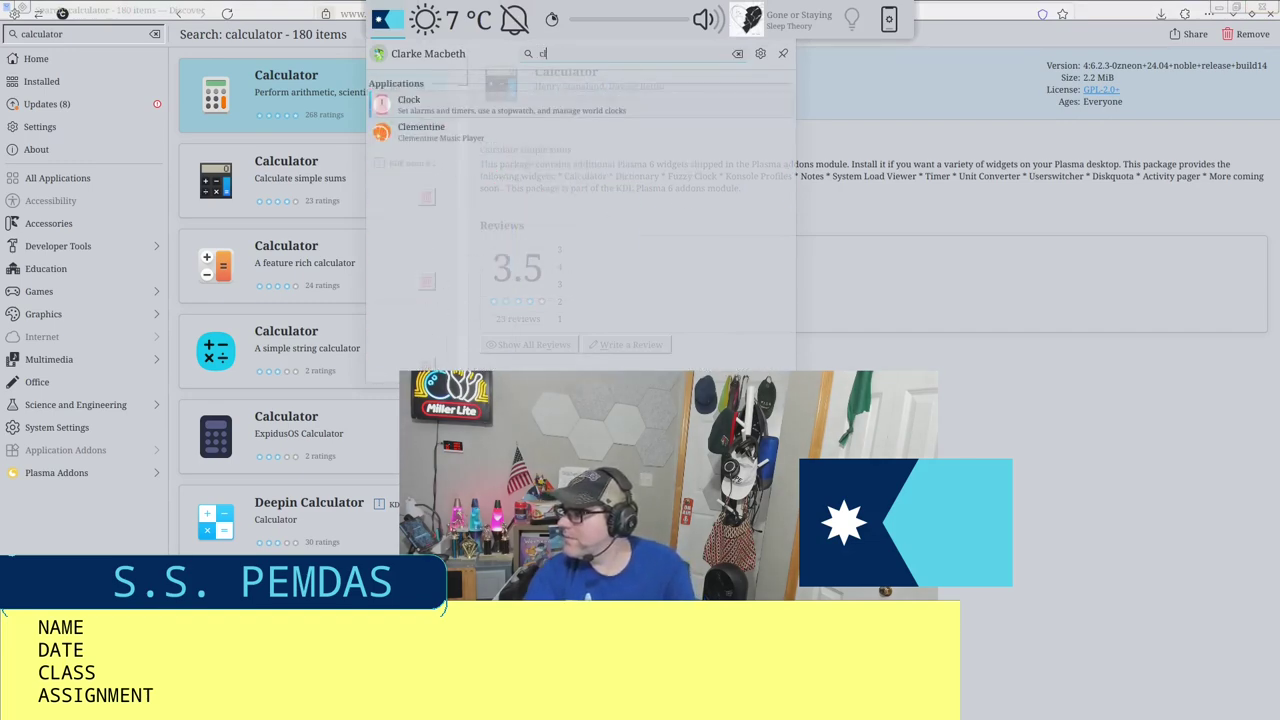
pyautogui.write('p')
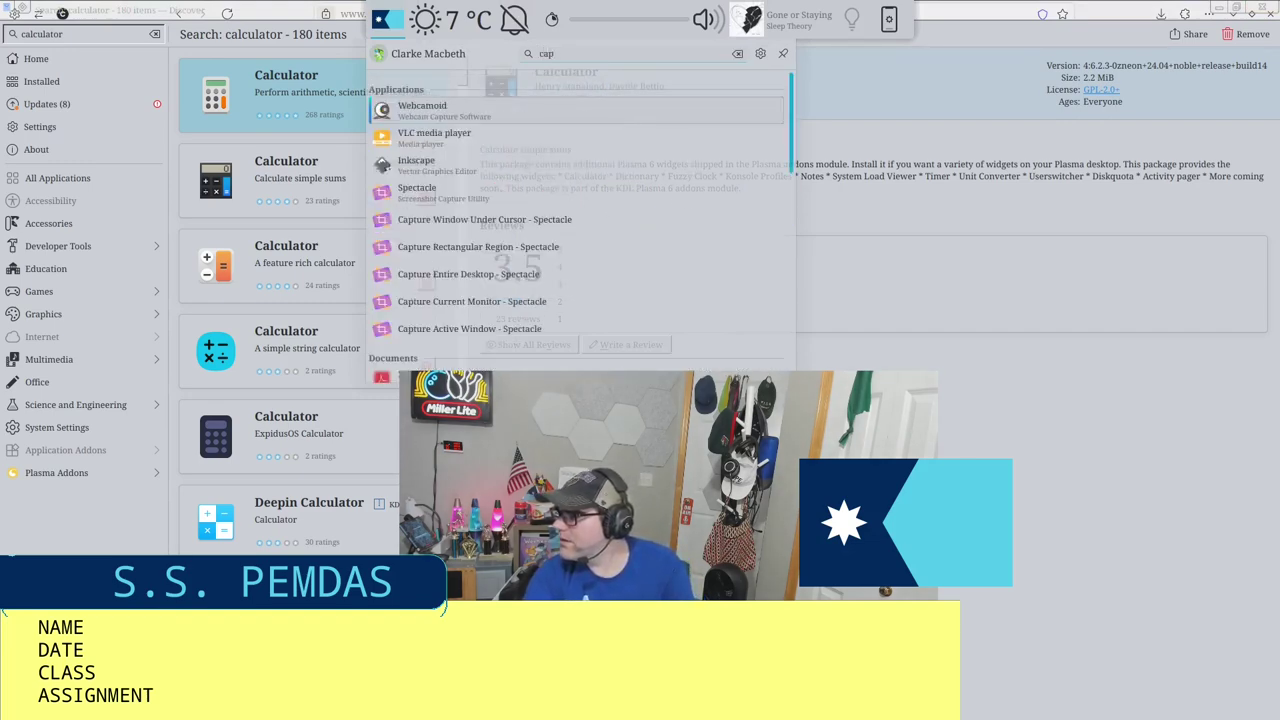
pyautogui.press('BackSpace')
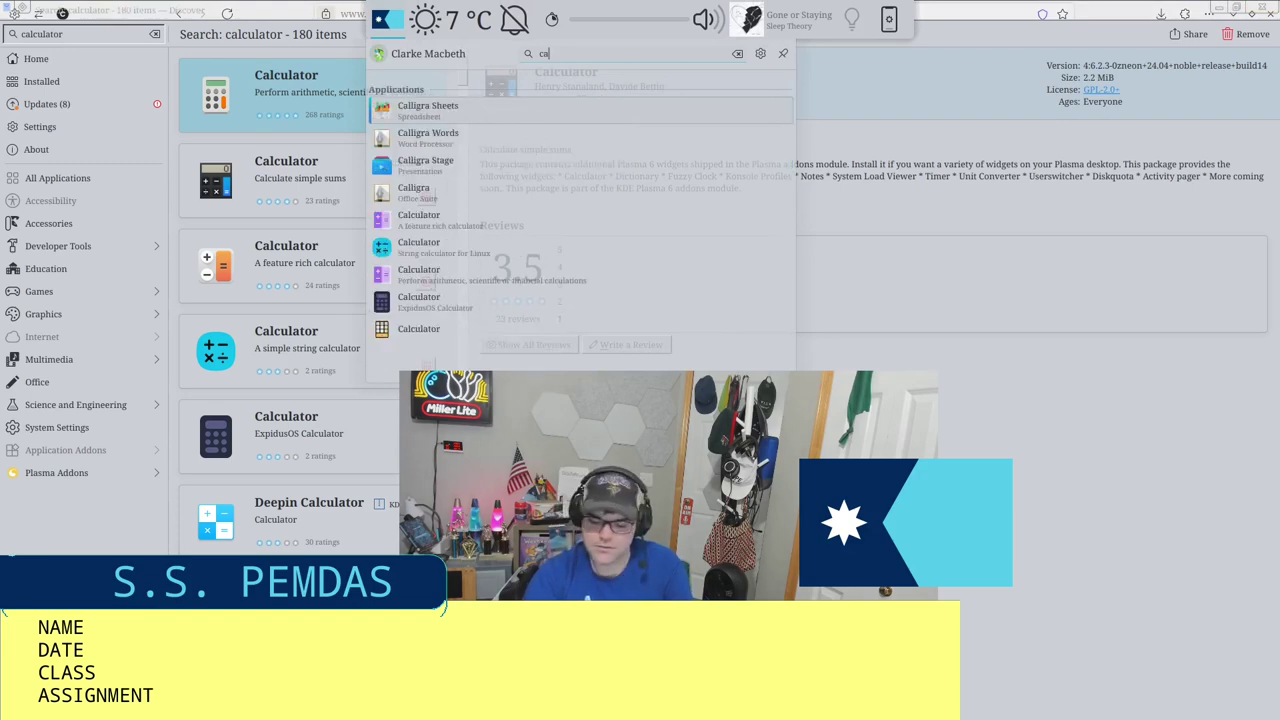
pyautogui.write('lcula')
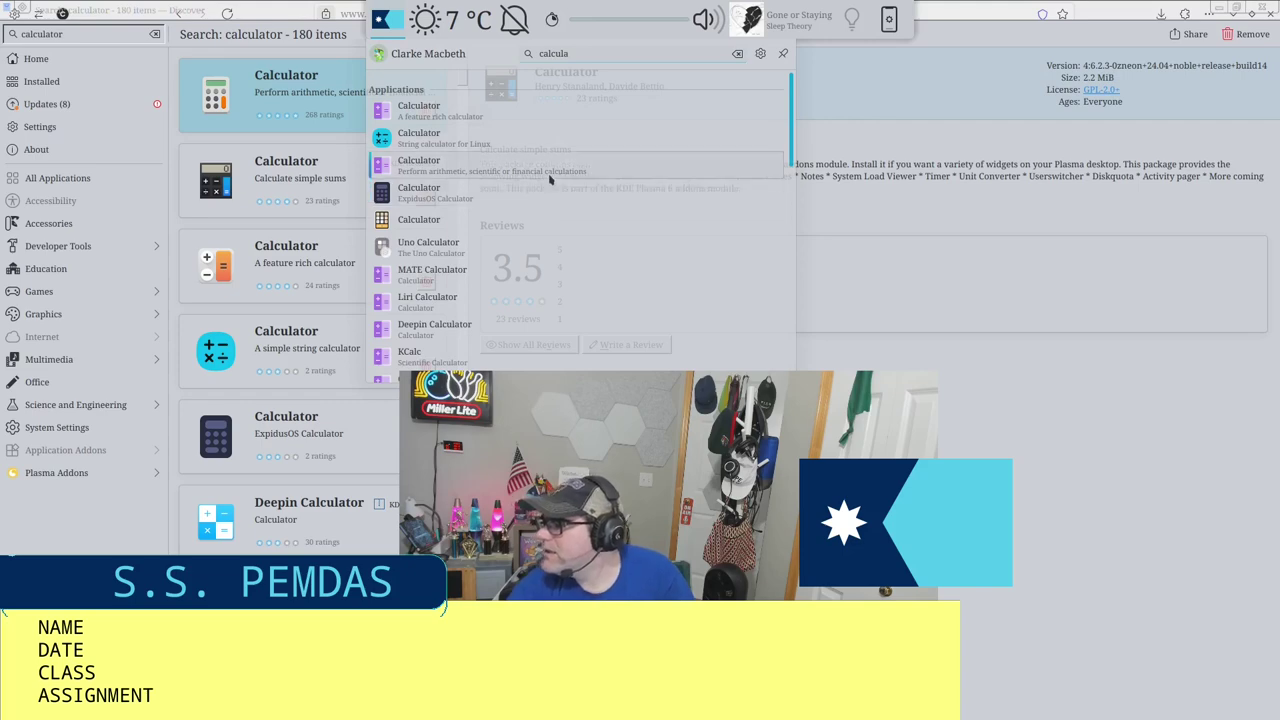
pyautogui.scroll(-3, 565, 140)
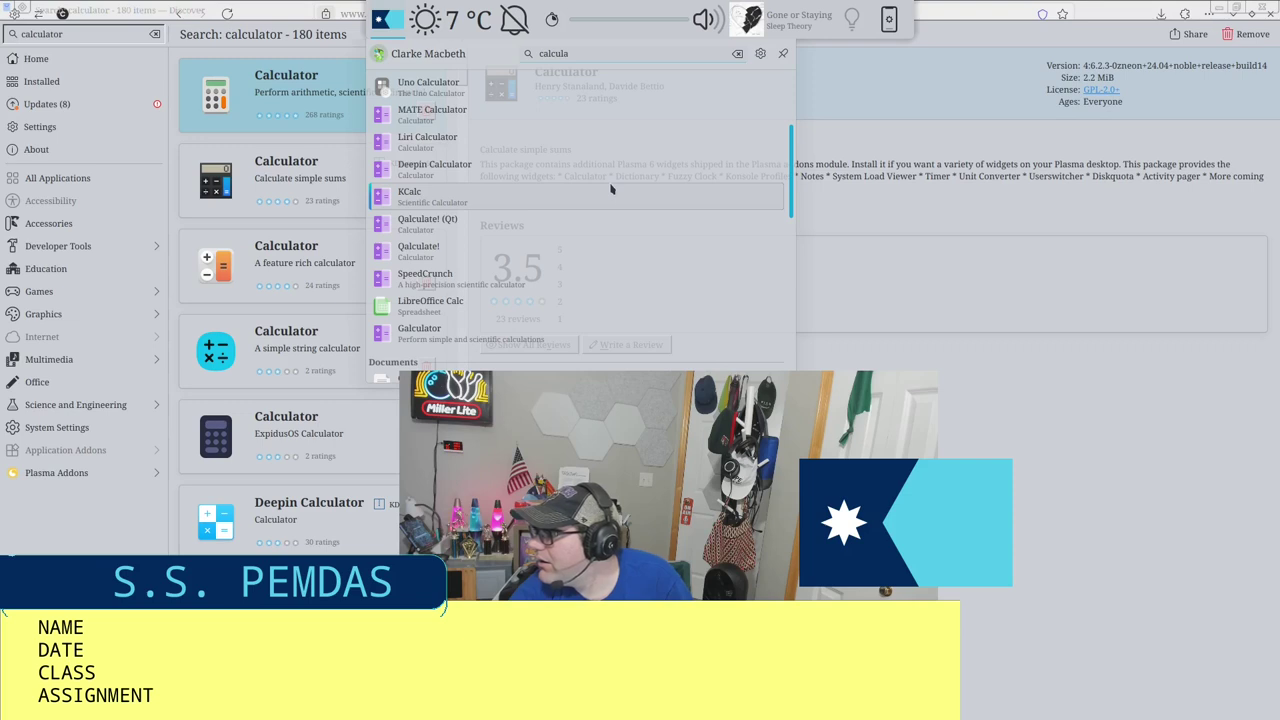
pyautogui.scroll(-1, 611, 189)
pyautogui.scroll(4, 611, 189)
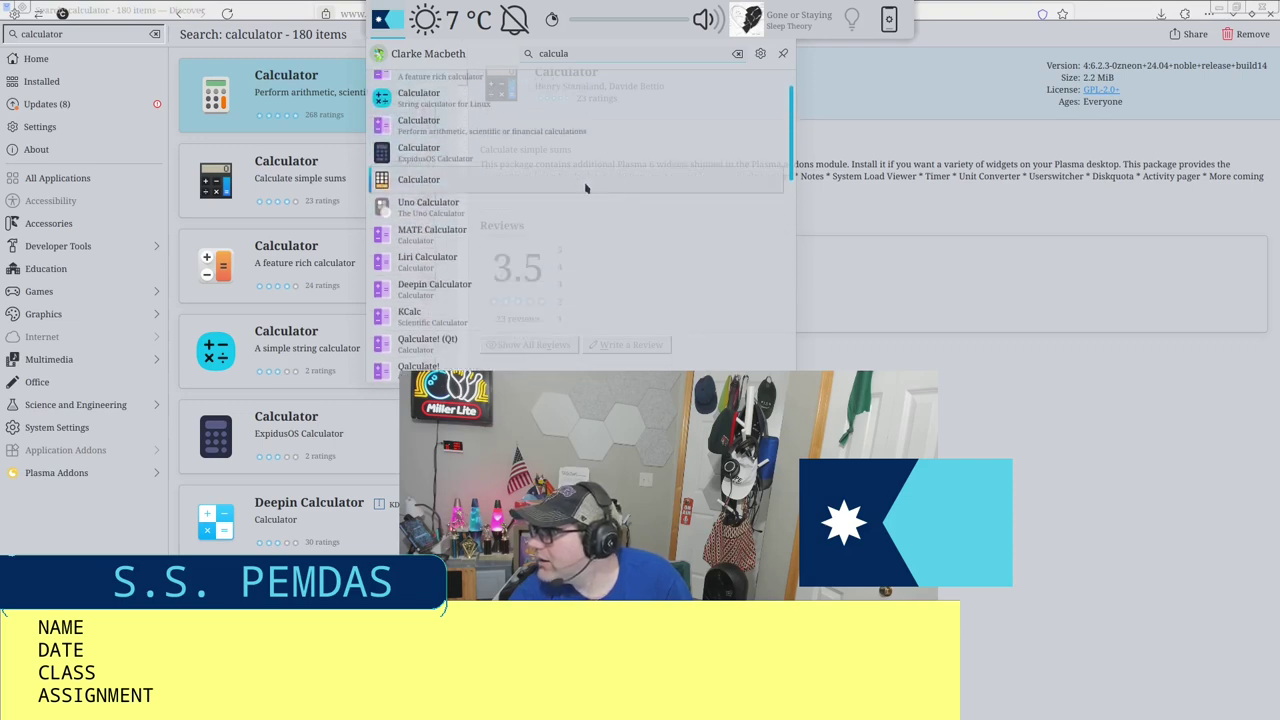
pyautogui.scroll(1, 568, 122)
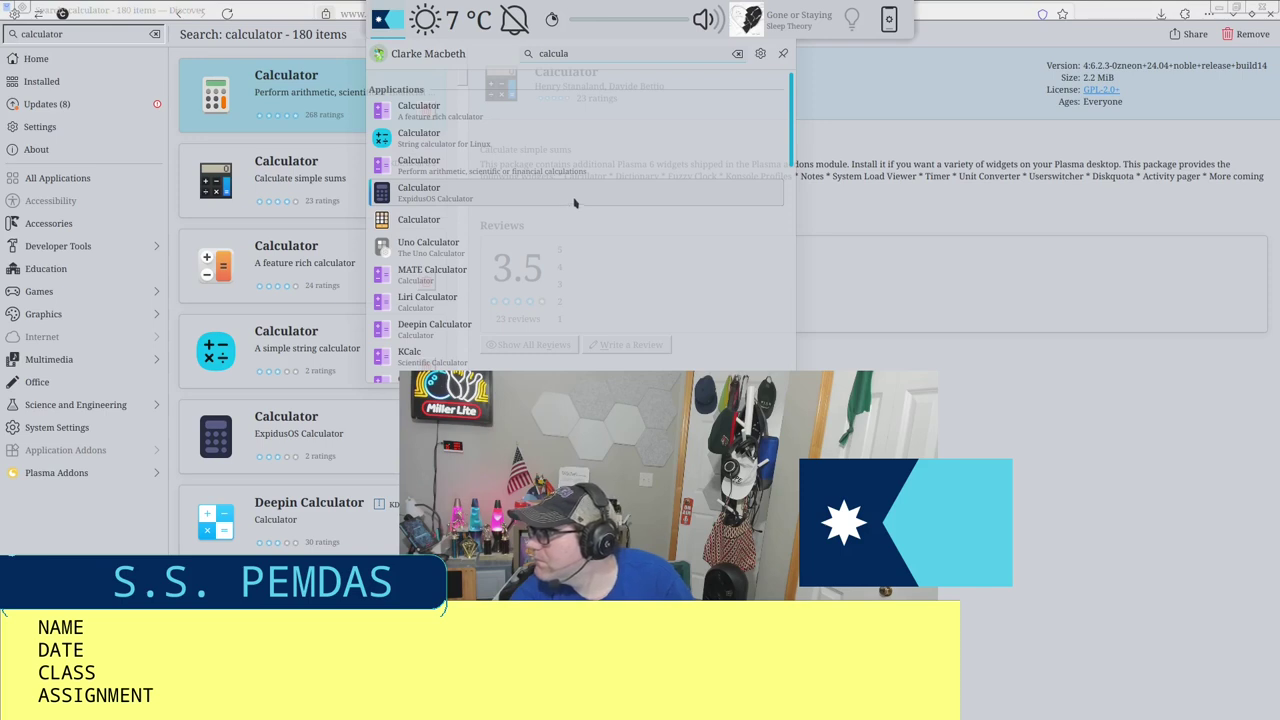
pyautogui.click(824, 176)
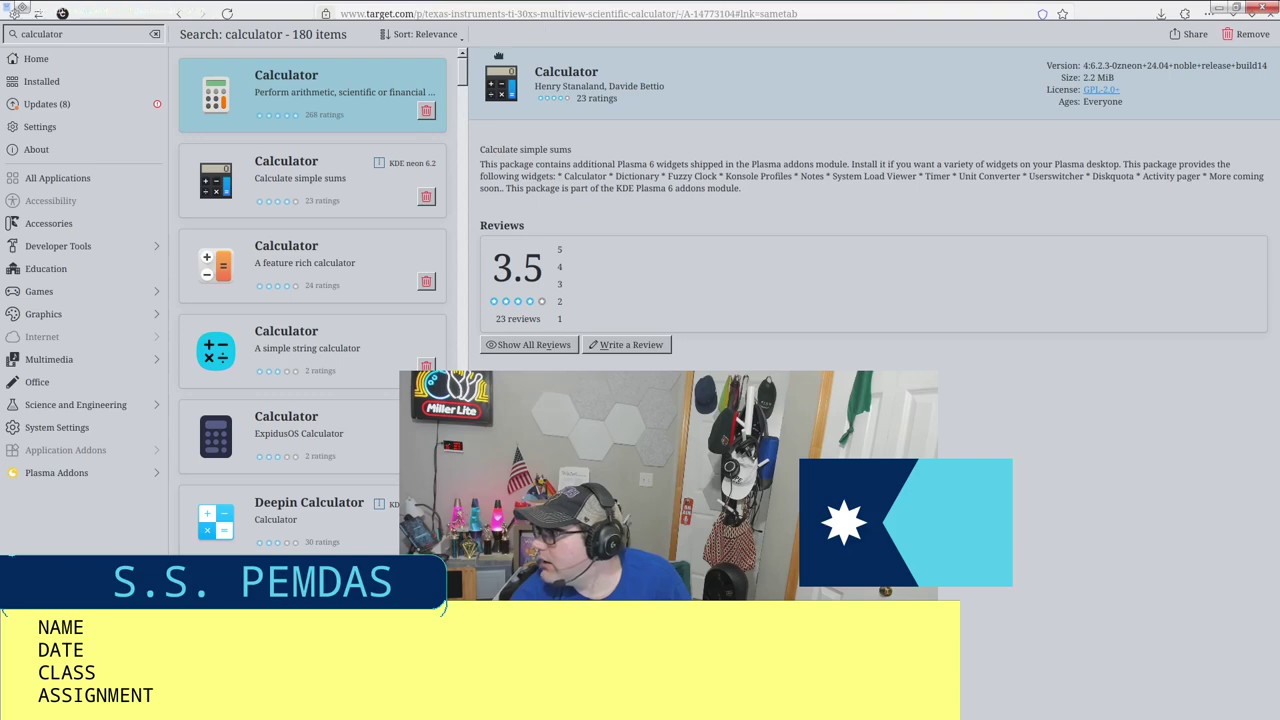
# Step: Restore and re-maximize the Discover window, then briefly reopen and close the launcher
pyautogui.doubleClick(498, 55)
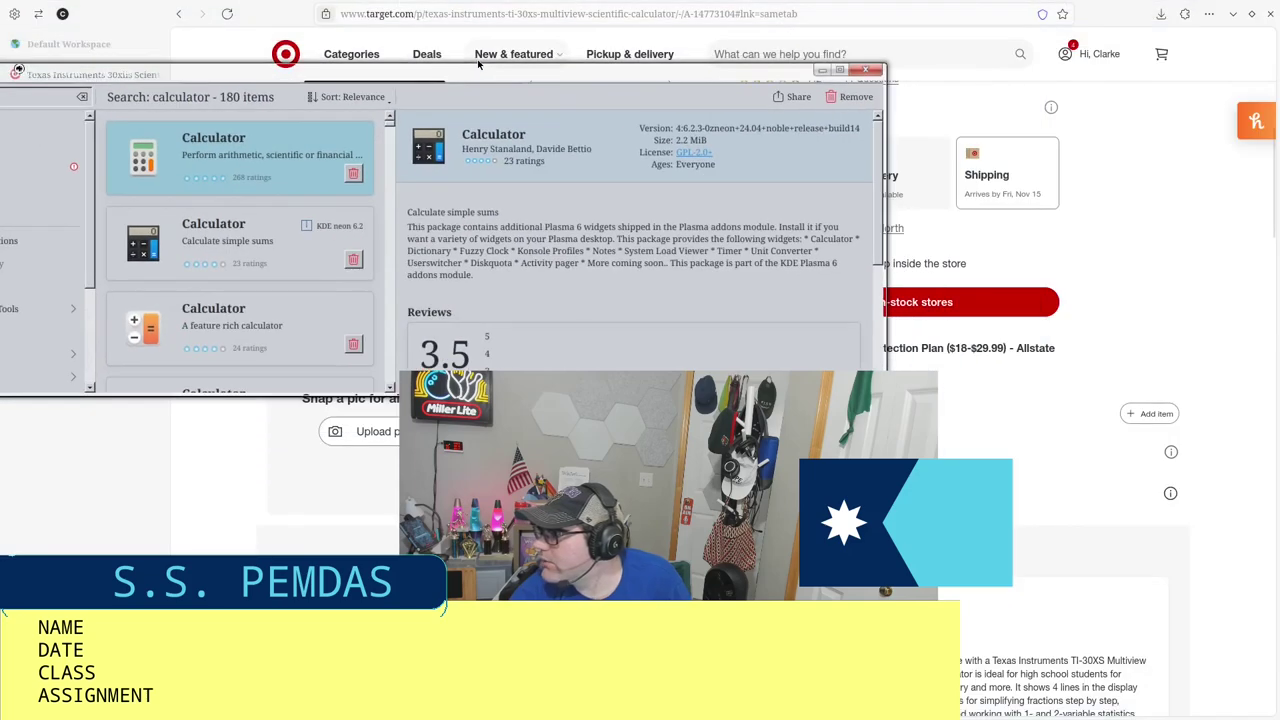
pyautogui.click(852, 72)
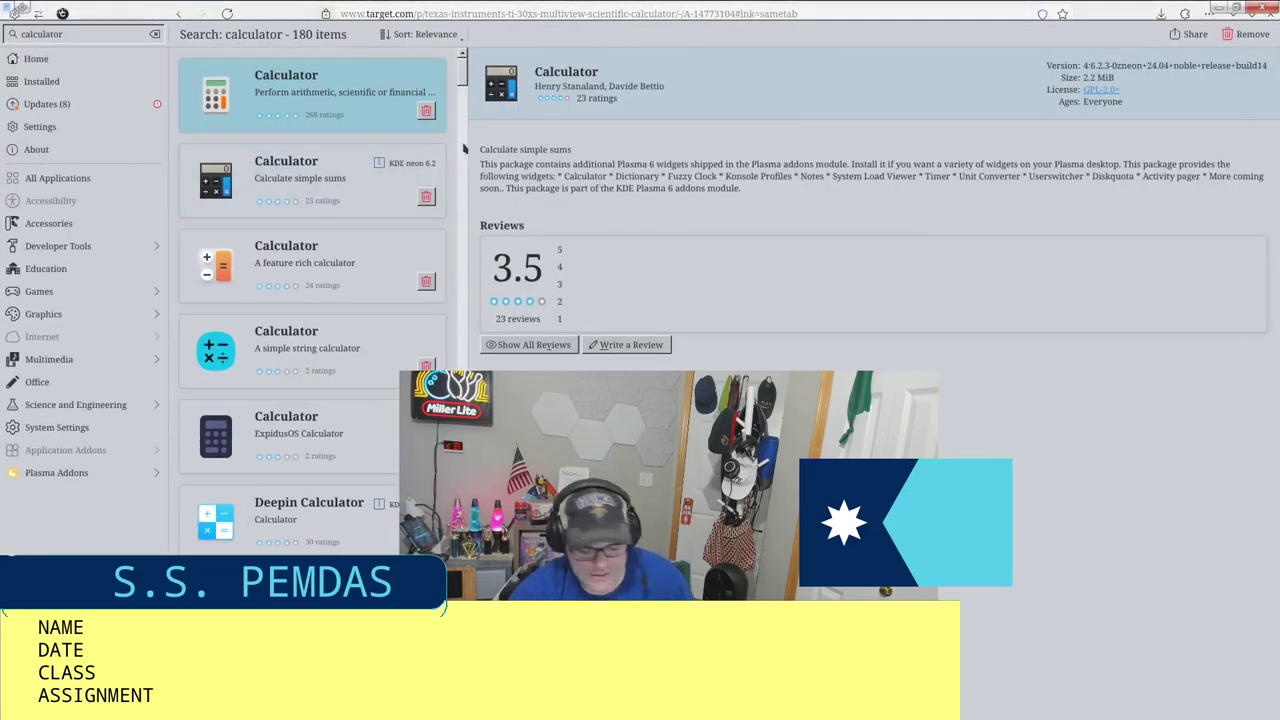
pyautogui.press('super')
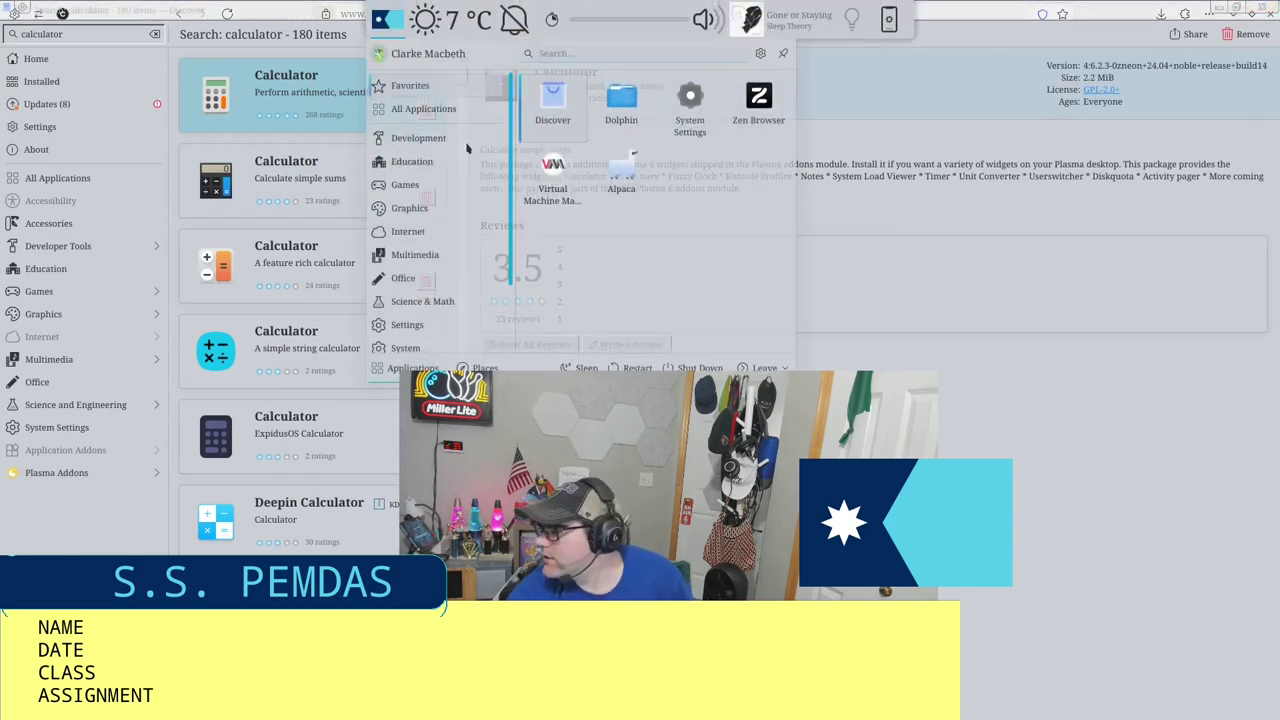
pyautogui.scroll(-2, 458, 237)
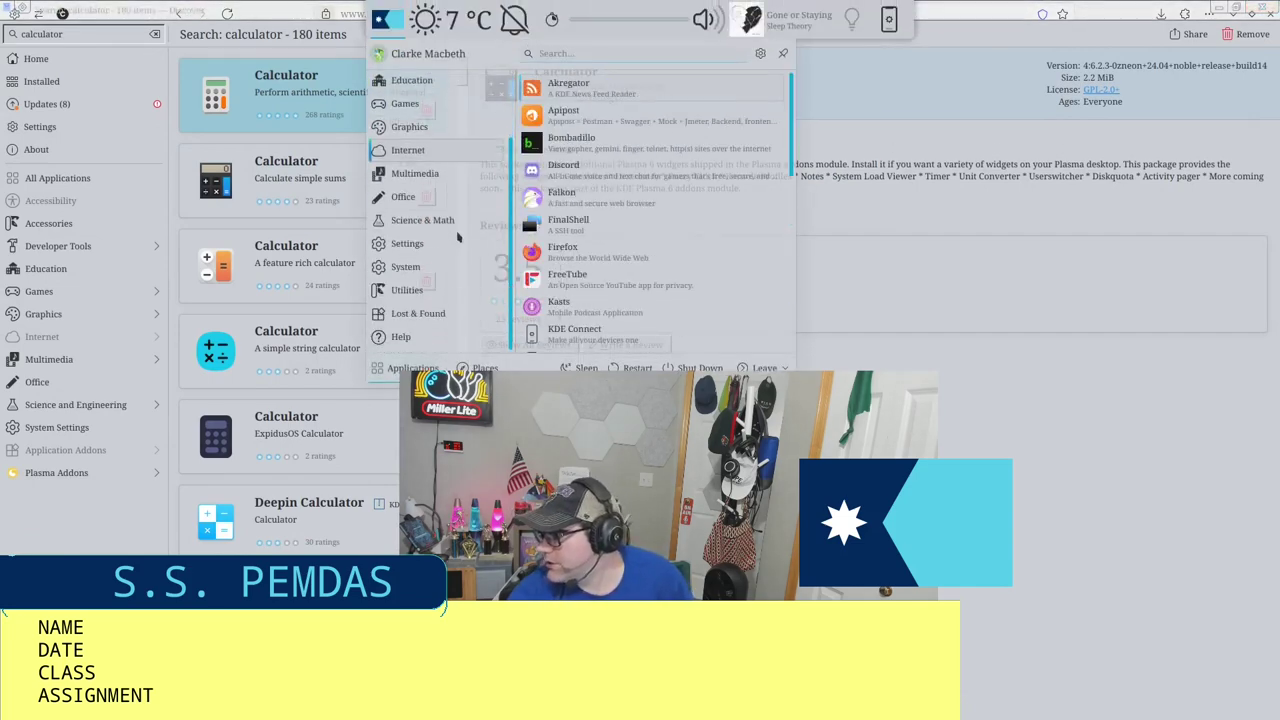
pyautogui.press('Escape')
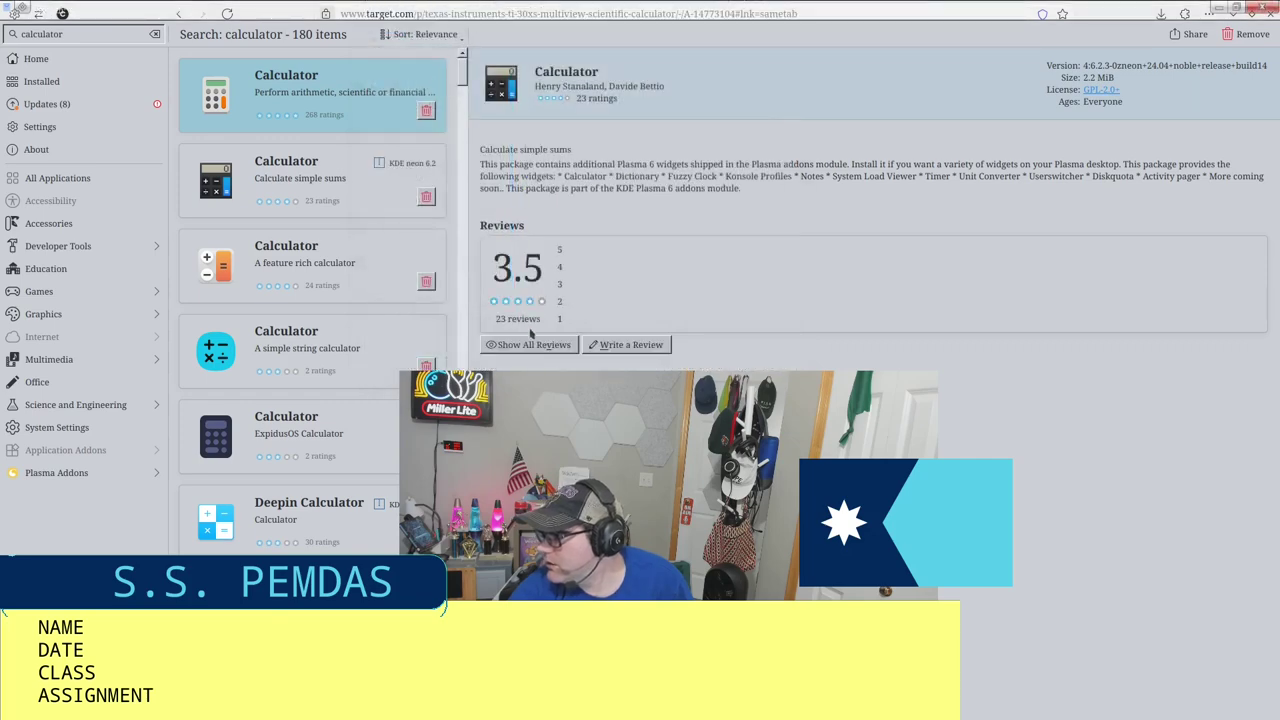
# Step: Open the feature-rich KDE Calculator (Kalk) in Discover, launch it, and switch to the Target page
pyautogui.click(340, 265)
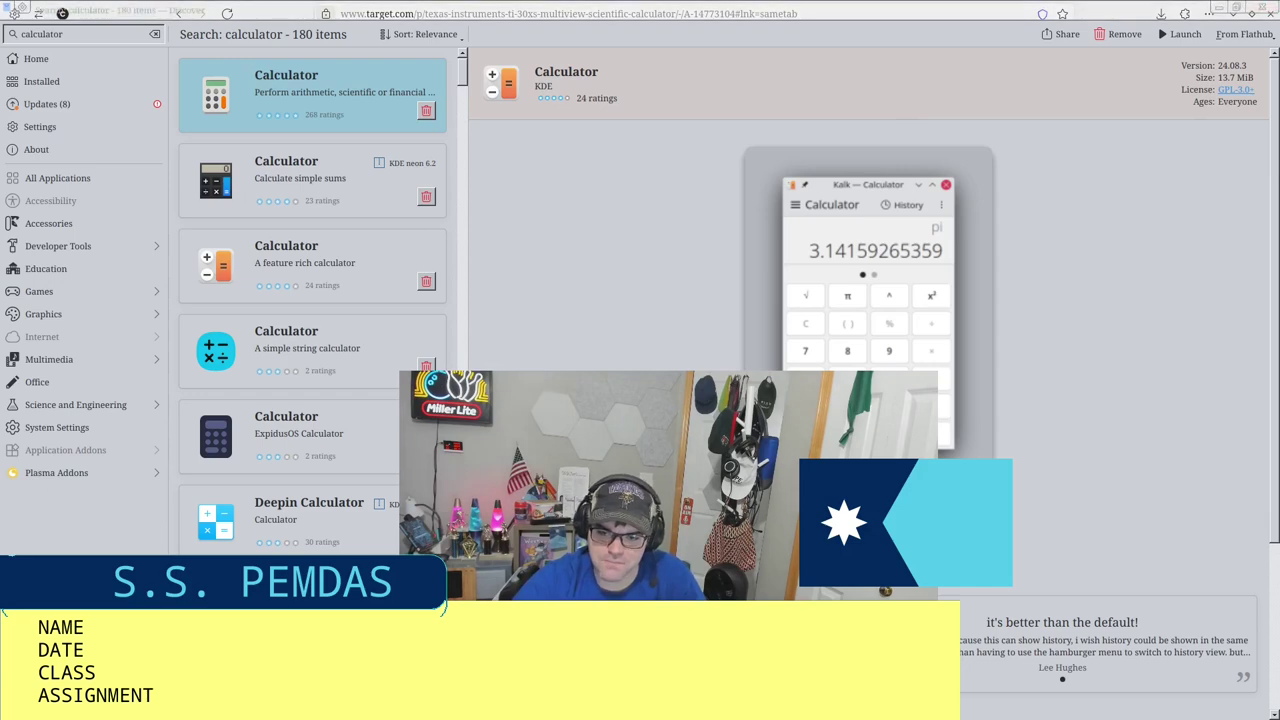
pyautogui.click(1176, 36)
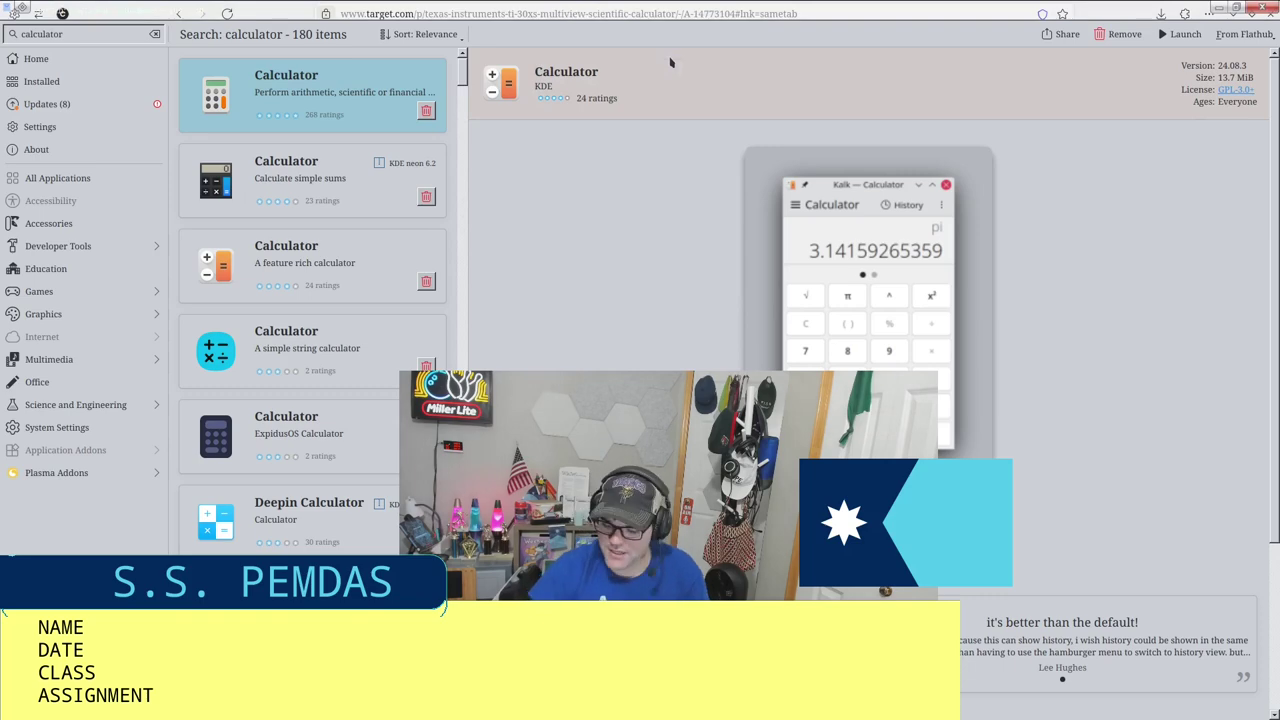
pyautogui.hotkey('alt', 'Tab')
pyautogui.moveTo(18, 68)
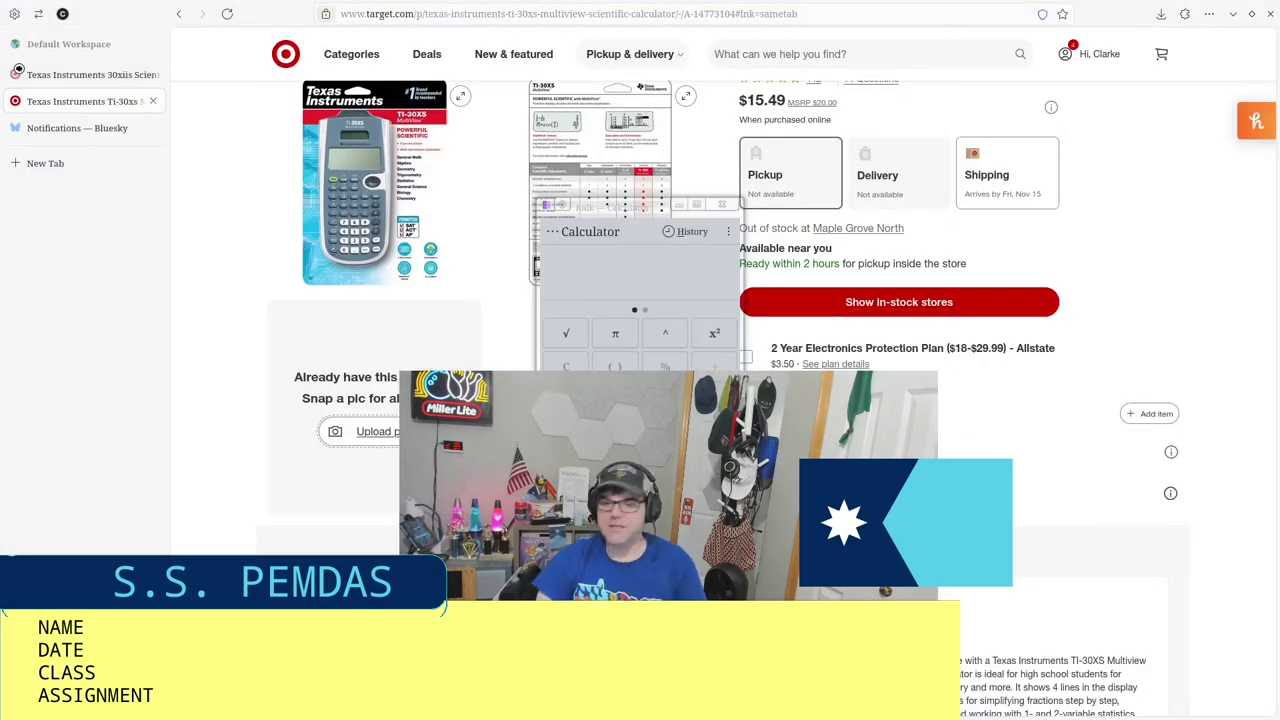
# Step: Toggle the drop-down terminal, then move the Kalk window to the upper-left corner
pyautogui.press('F12')
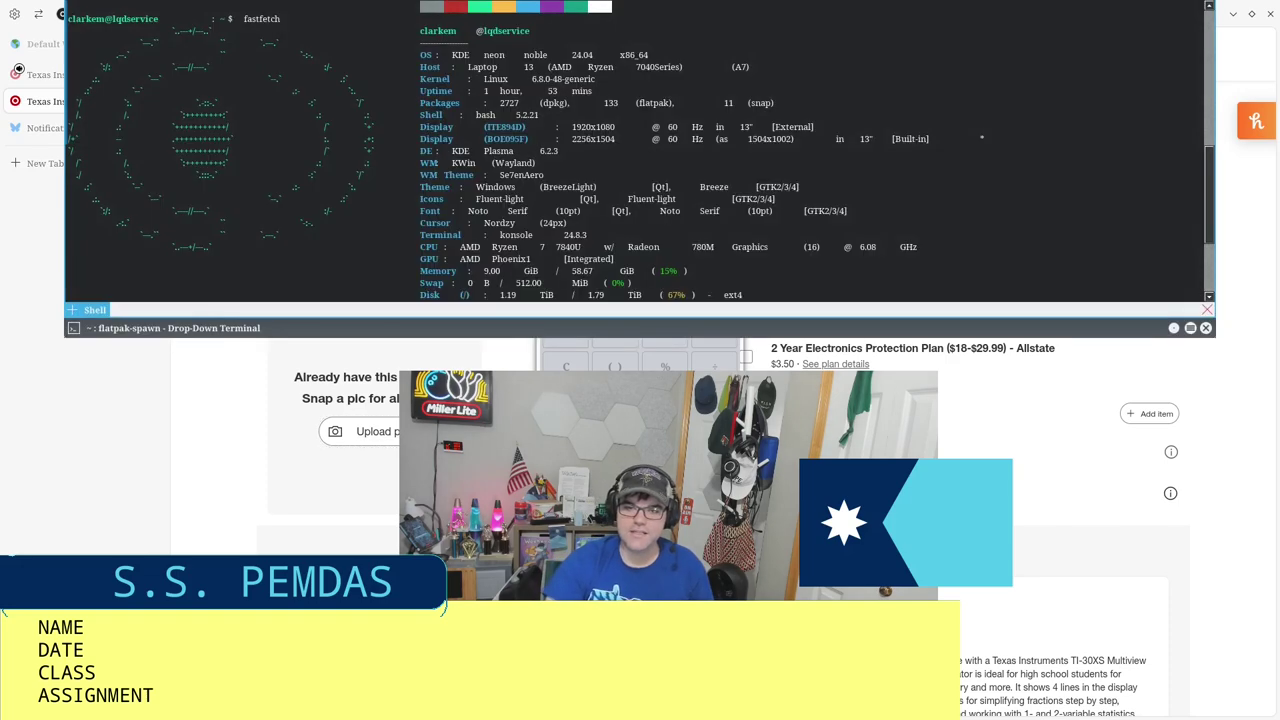
pyautogui.press('F12')
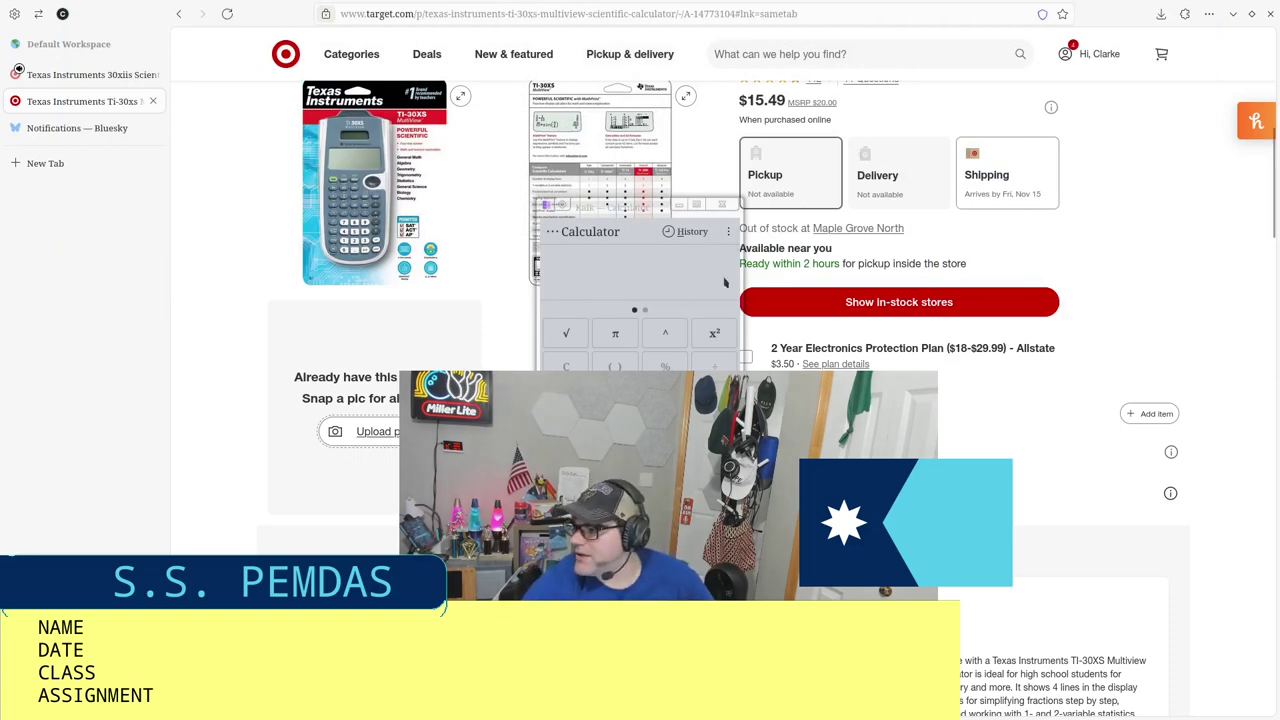
pyautogui.click(633, 209)
pyautogui.moveTo(633, 209); pyautogui.dragTo(161, 79)
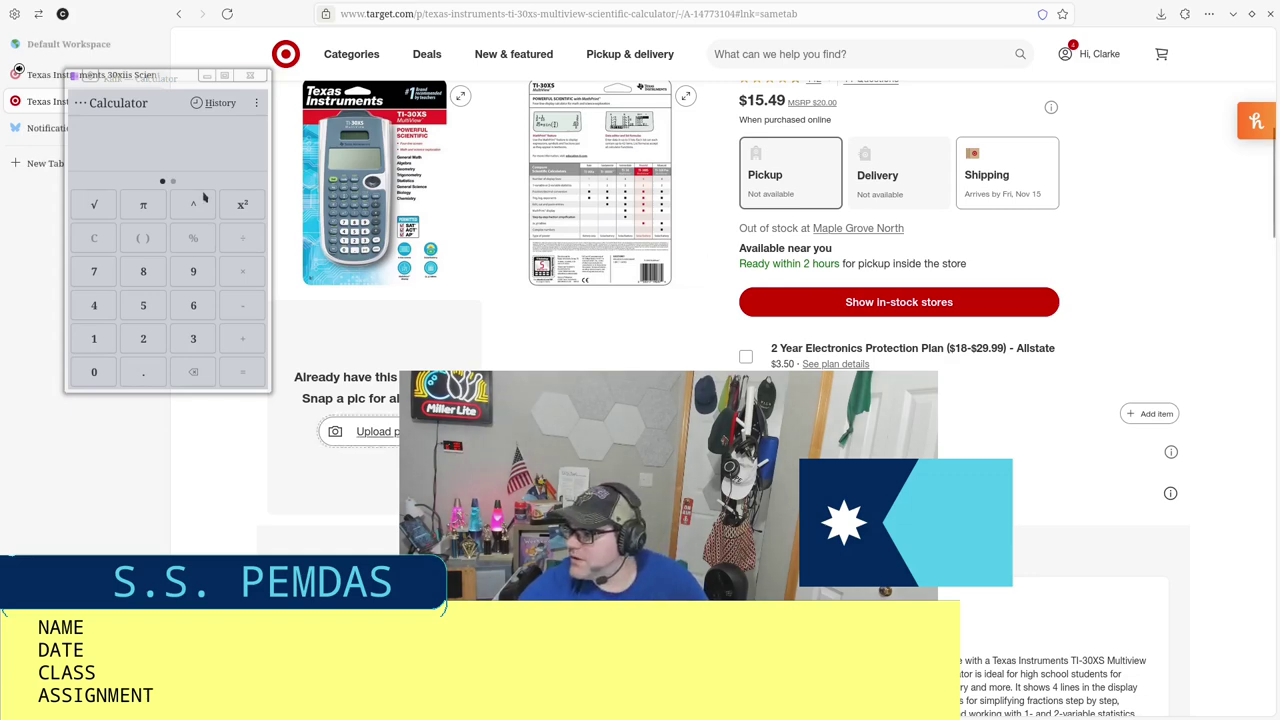
# Step: Peek at the scientific keypad, return to basic, and type 60*60*365*24
pyautogui.click(172, 190)
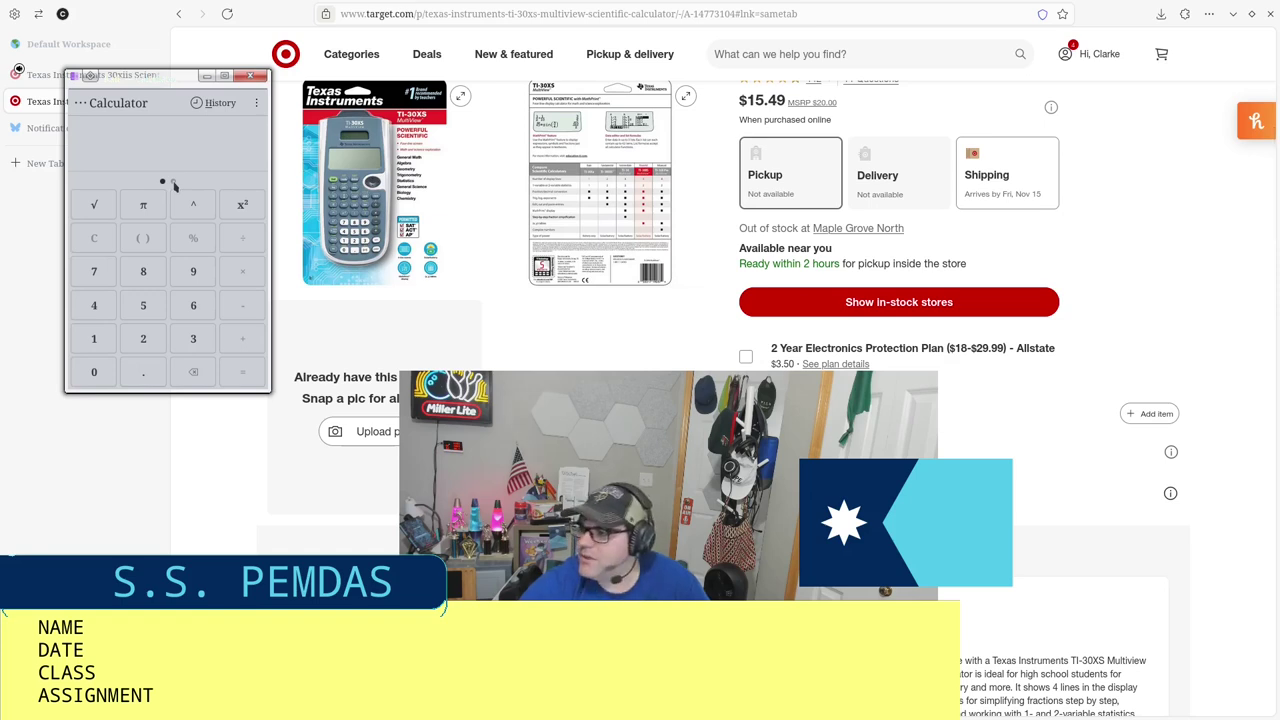
pyautogui.click(173, 184)
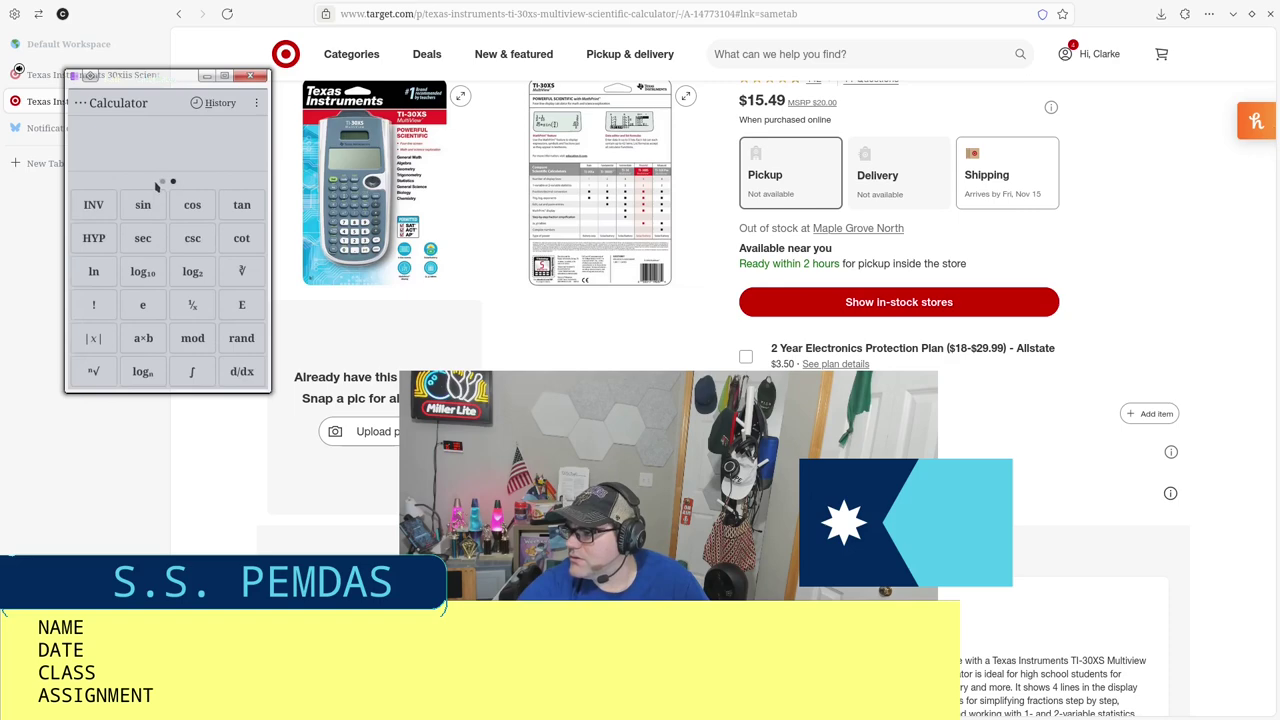
pyautogui.click(162, 182)
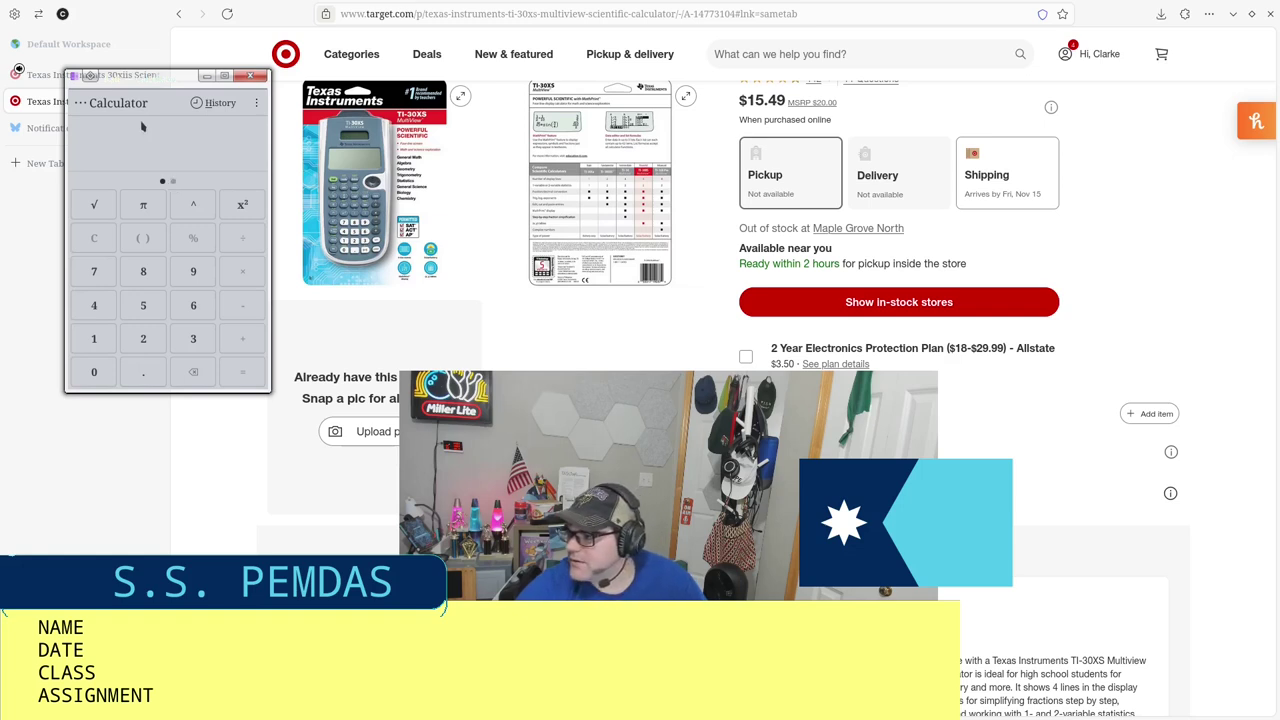
pyautogui.write('60')
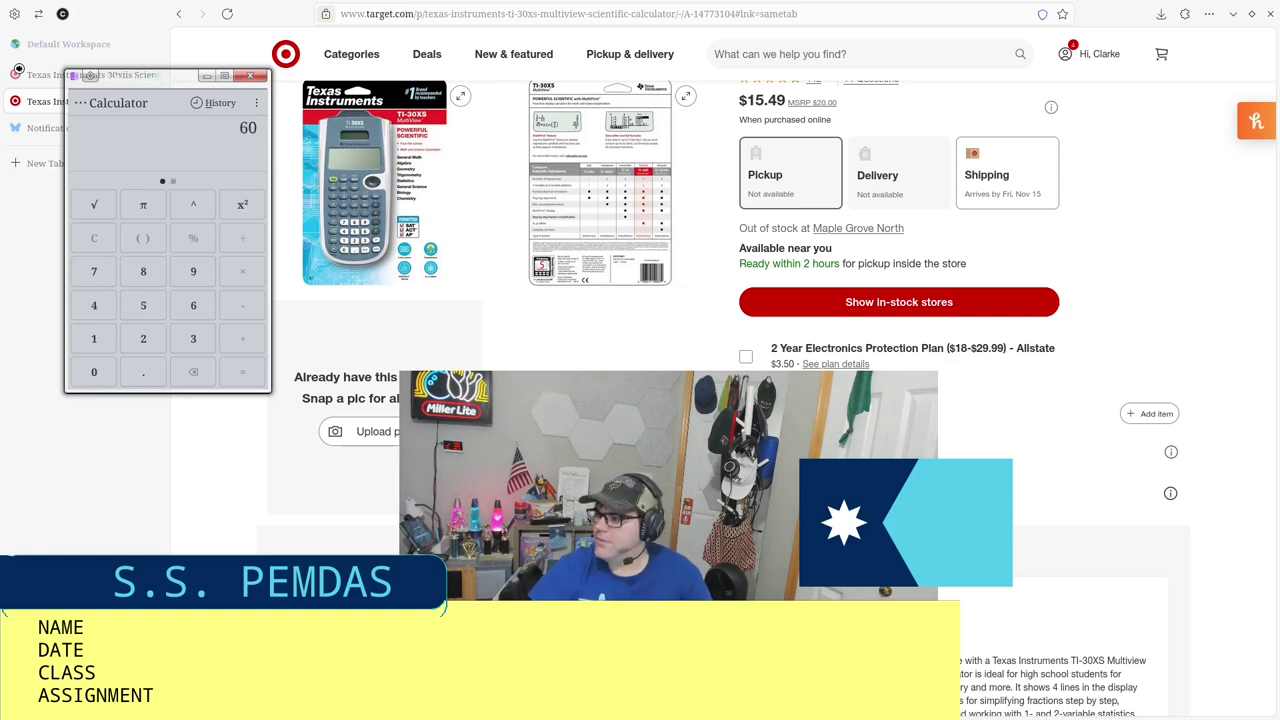
pyautogui.write('*')
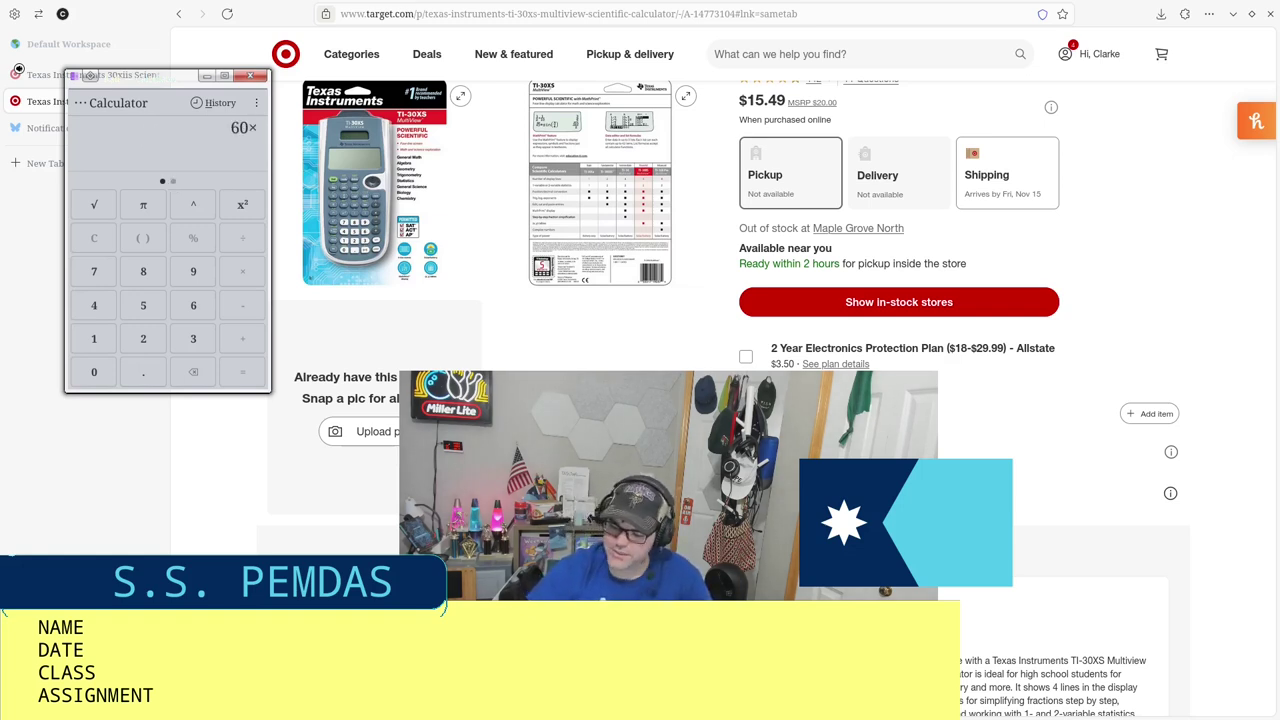
pyautogui.write('60')
pyautogui.write('*')
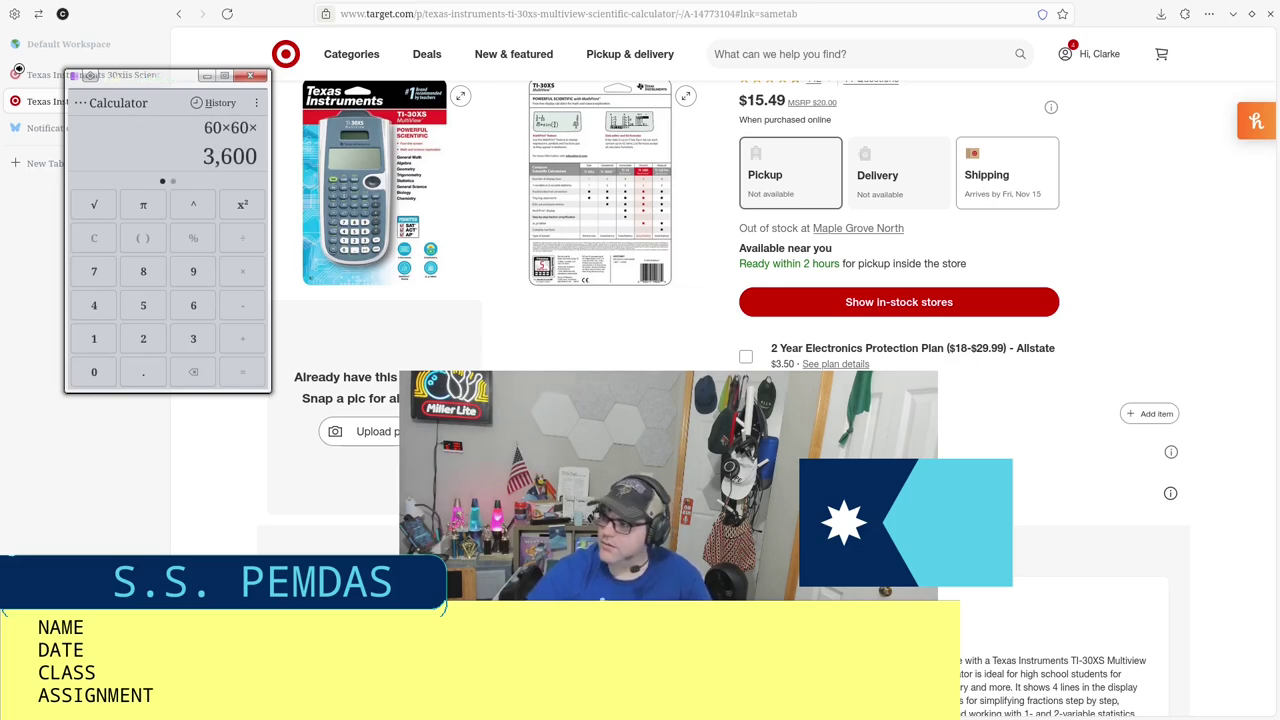
pyautogui.write('365')
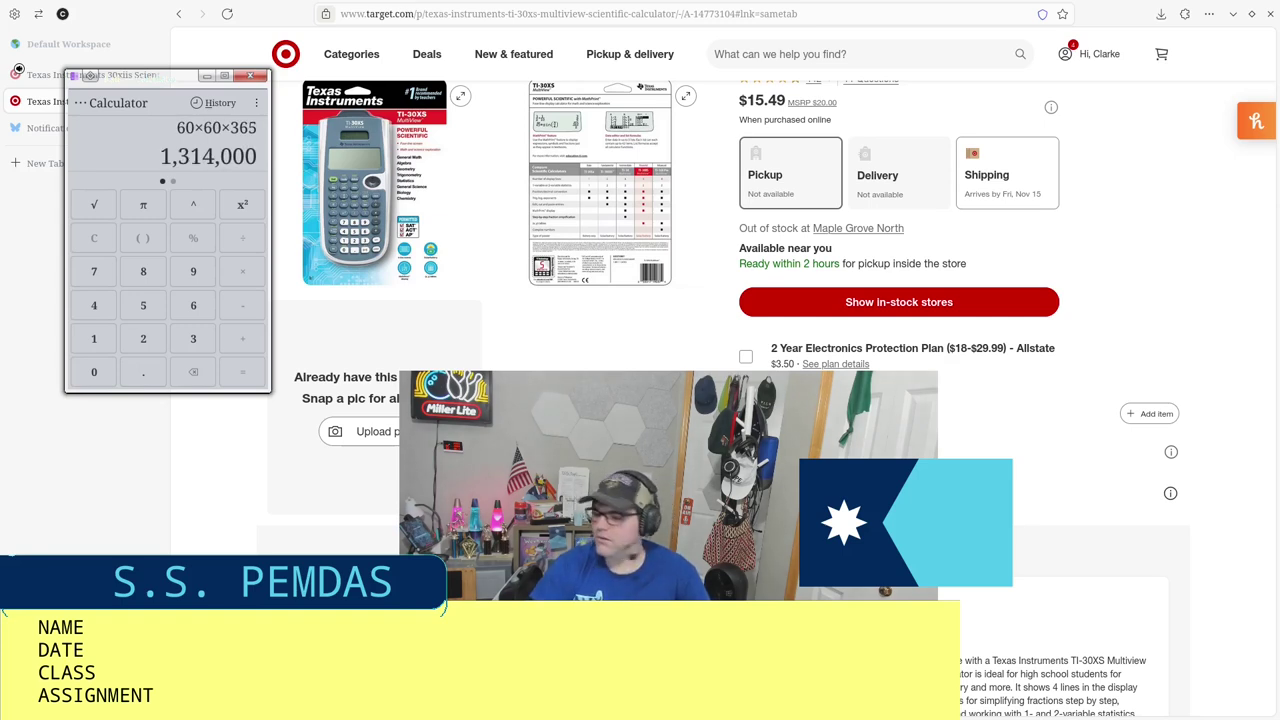
pyautogui.write('*')
pyautogui.write('24')
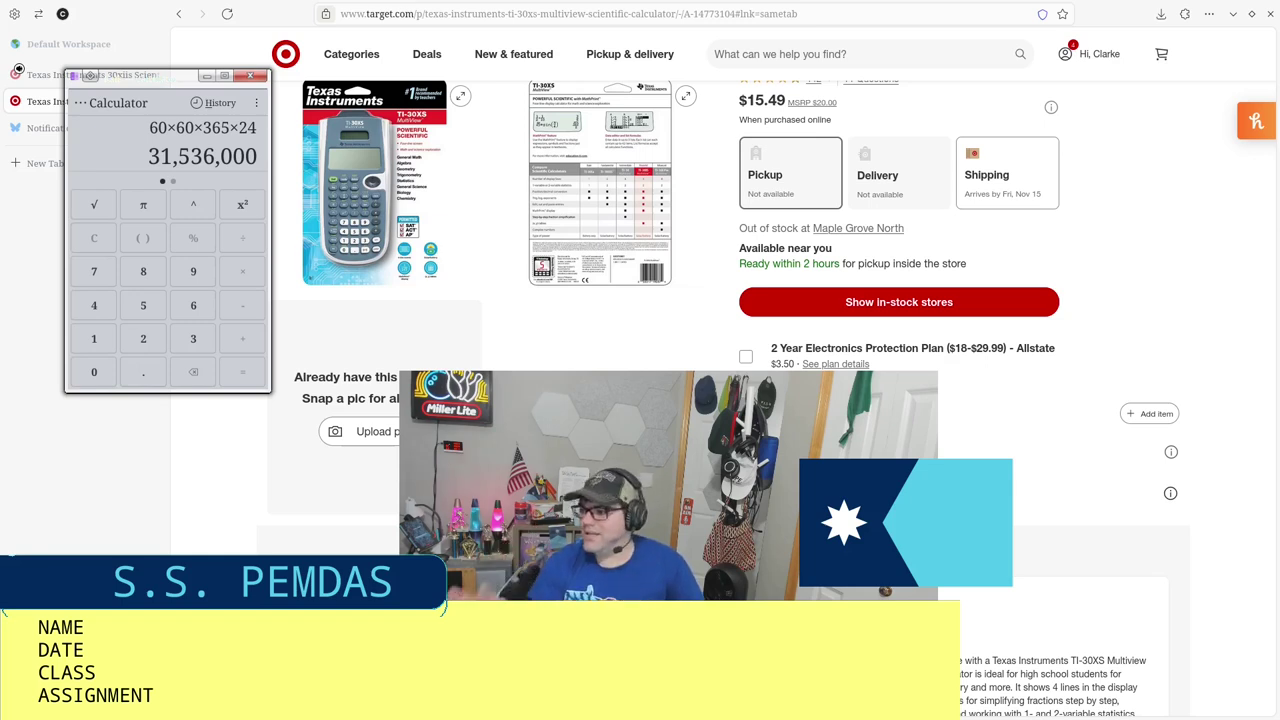
# Step: Inspect Kalk's modes list and the ⋮ edit menu (Undo, Redo, Cut, Copy, Paste), then close it
pyautogui.click(121, 140)
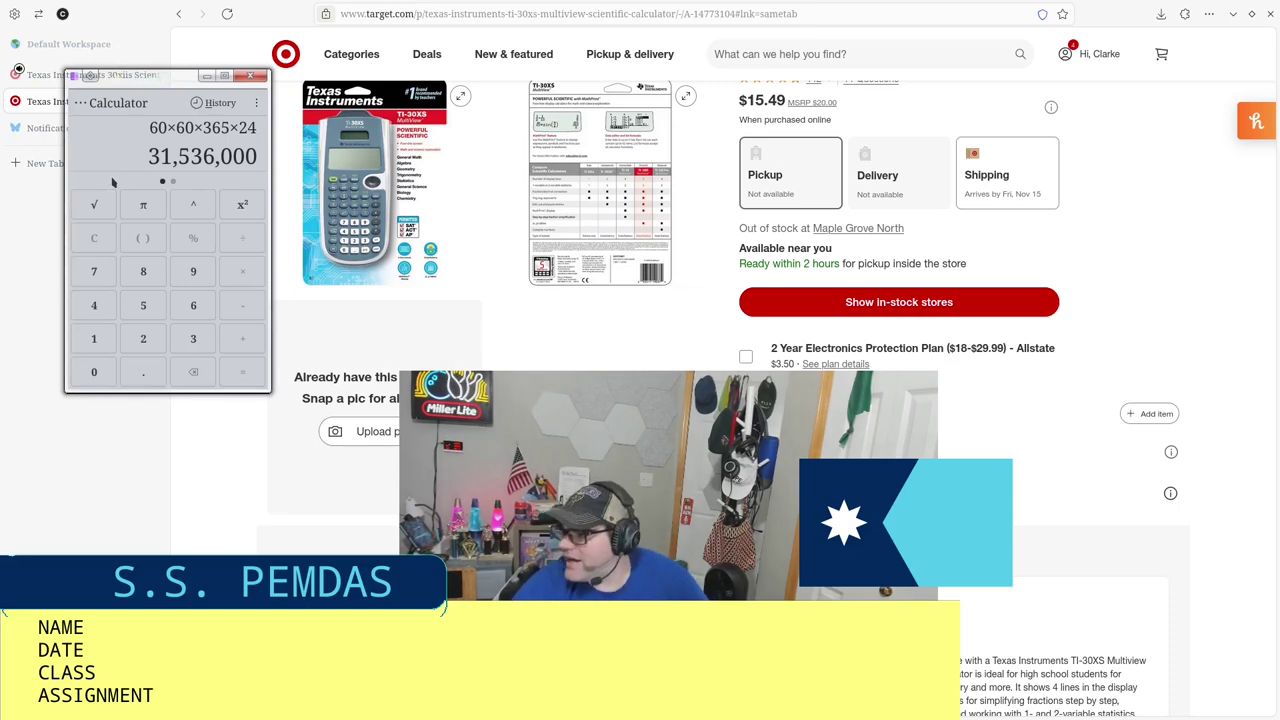
pyautogui.click(84, 104)
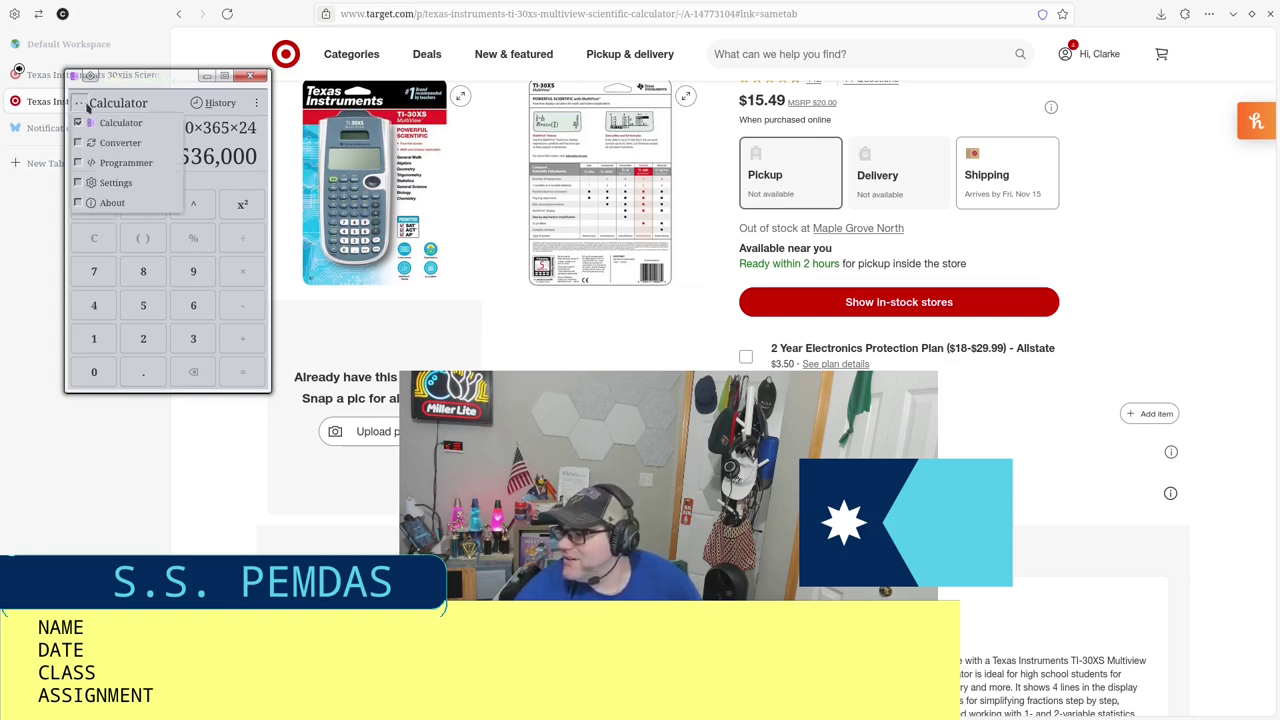
pyautogui.click(87, 107)
pyautogui.click(257, 103)
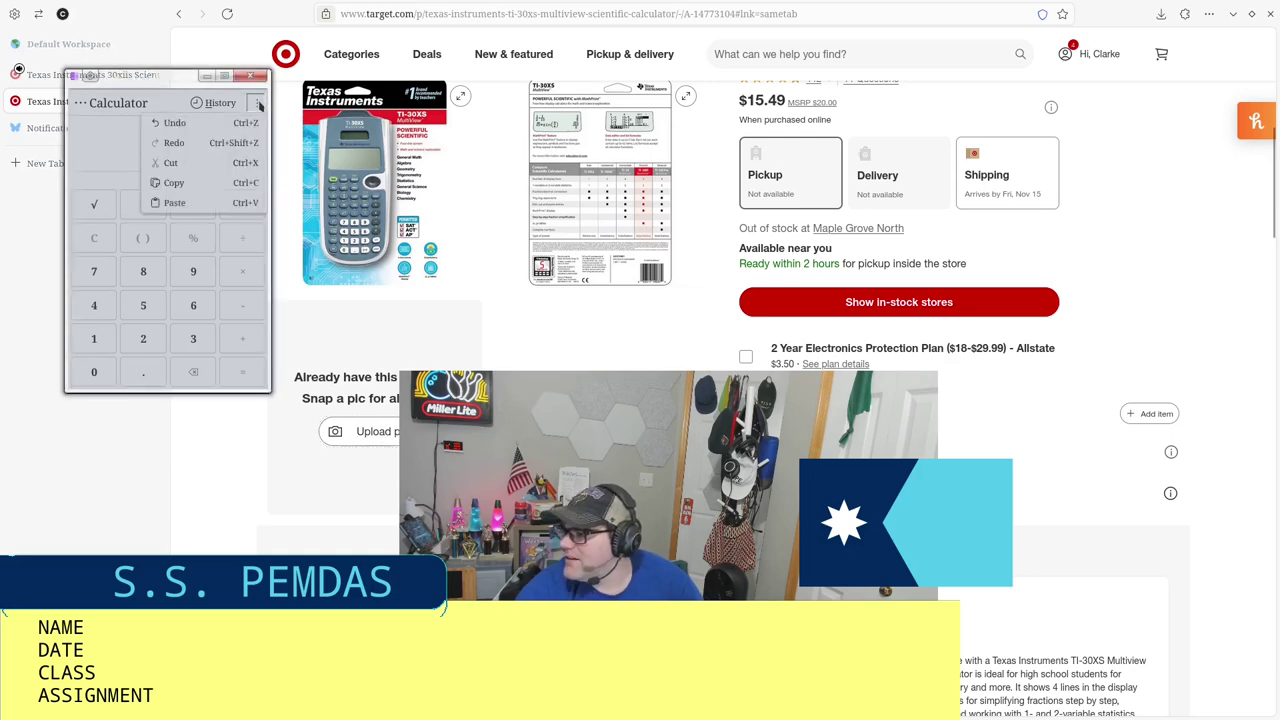
pyautogui.click(258, 104)
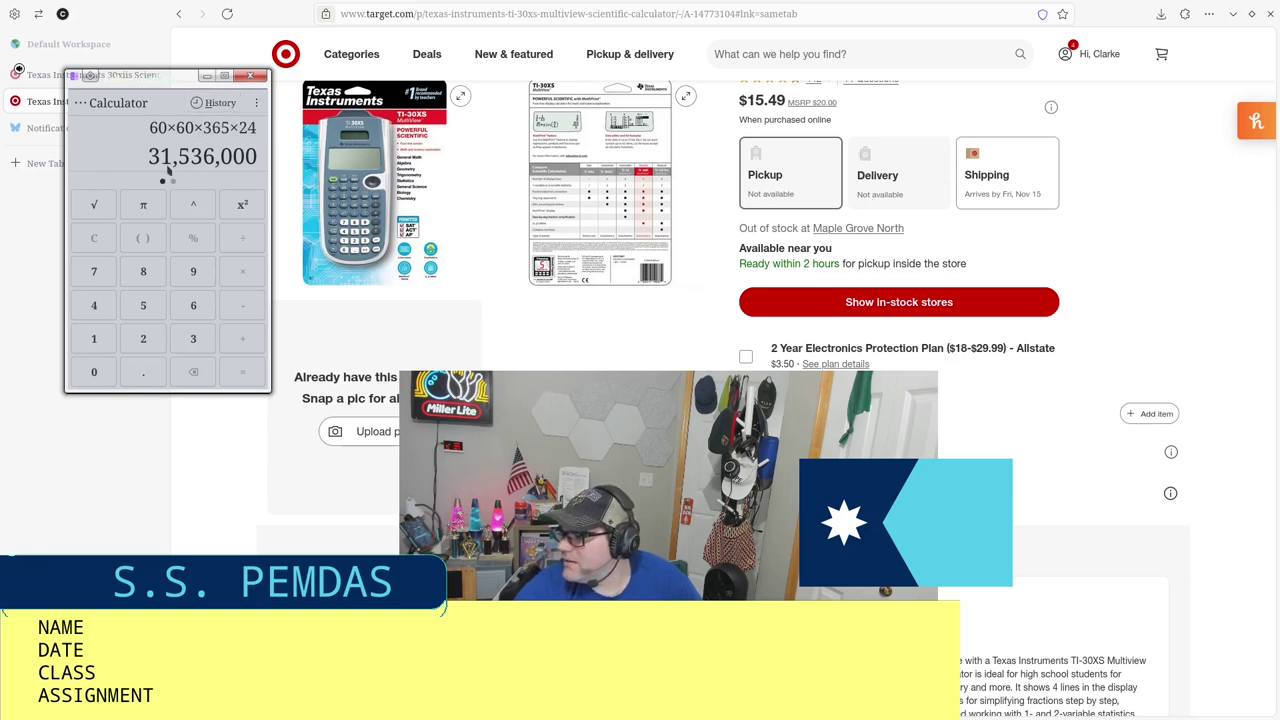
# Step: Clear the display, enter 2,024-1,858, and glance at the empty History
pyautogui.click(108, 238)
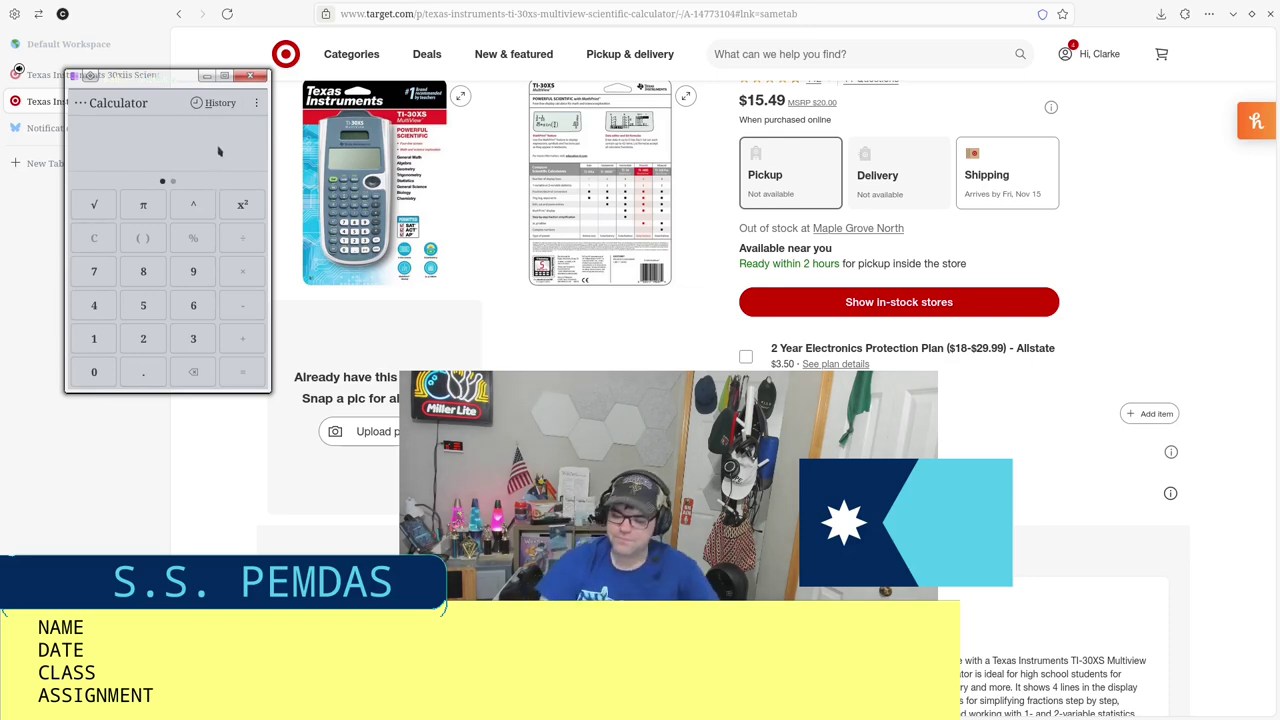
pyautogui.write('185')
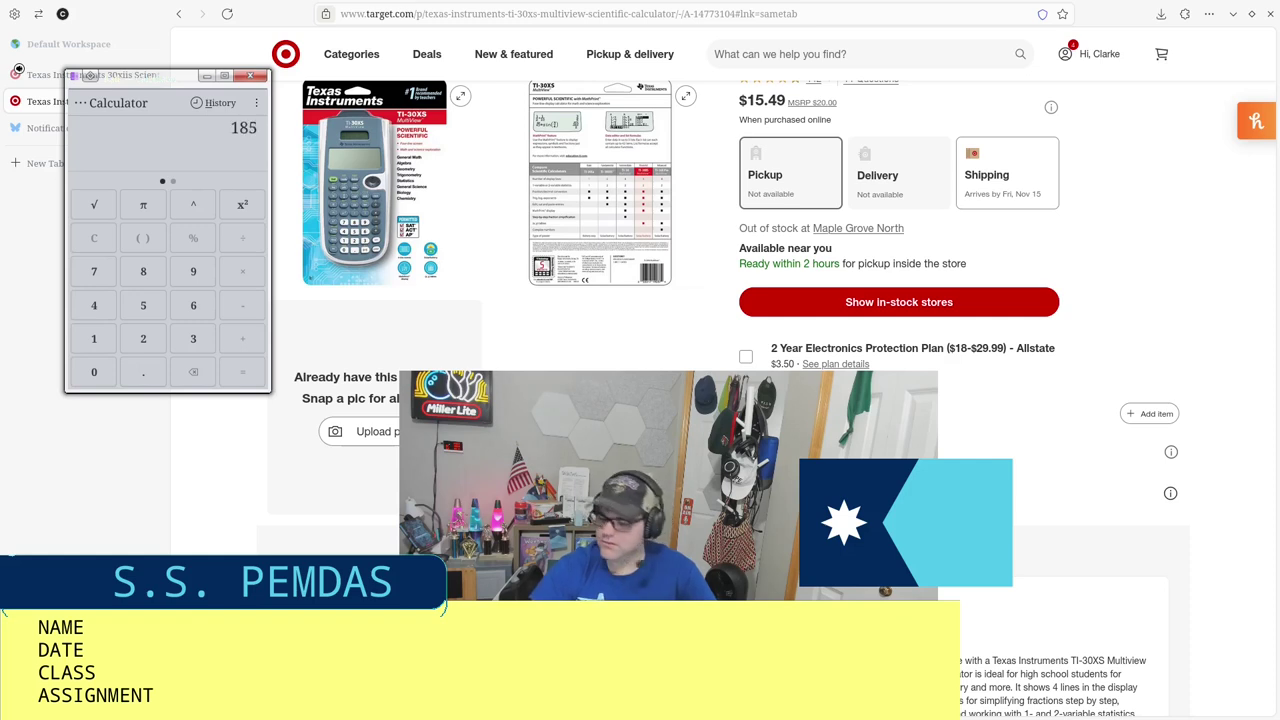
pyautogui.press('BackSpace')
pyautogui.press('BackSpace')
pyautogui.press('BackSpace')
pyautogui.write('2')
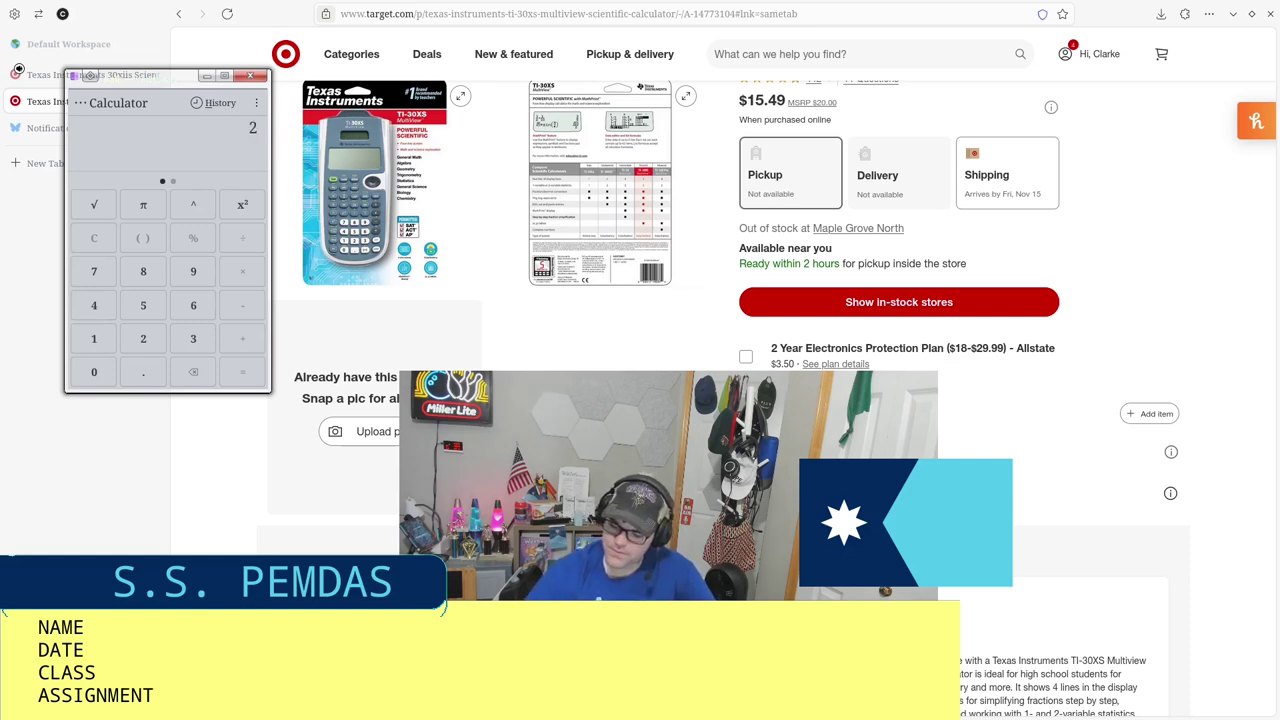
pyautogui.write(',024-1,858')
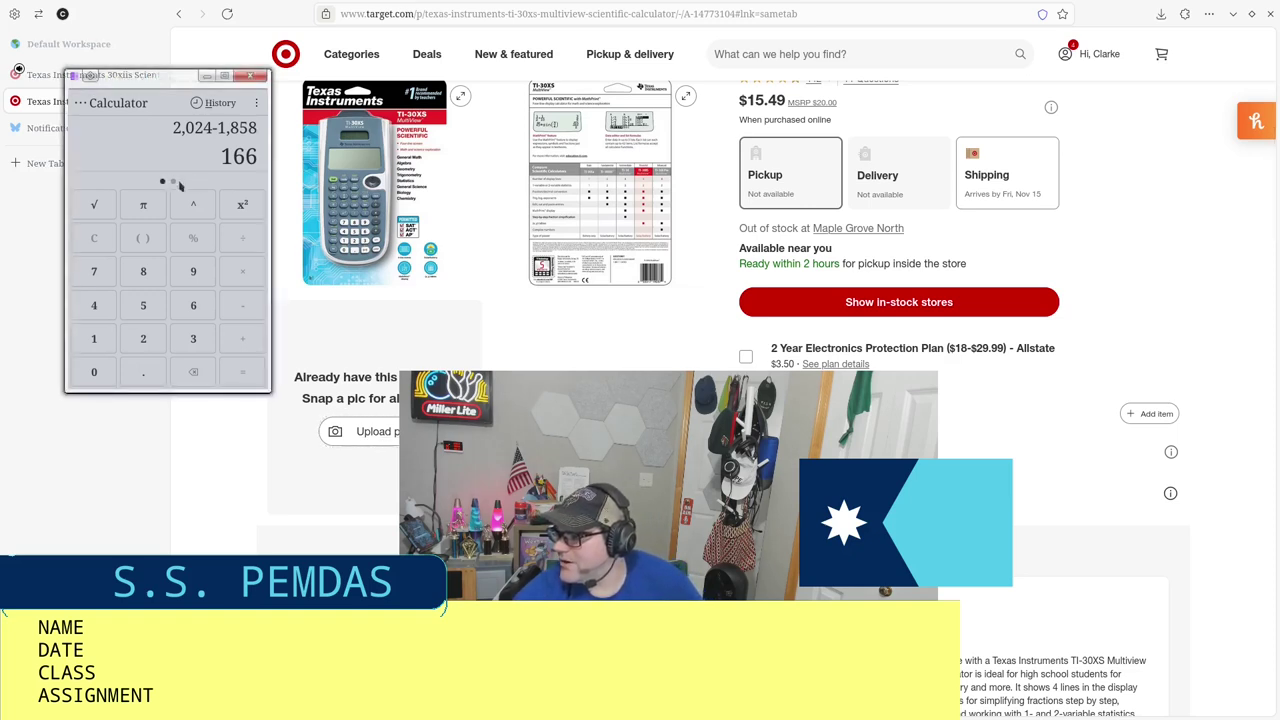
pyautogui.click(213, 104)
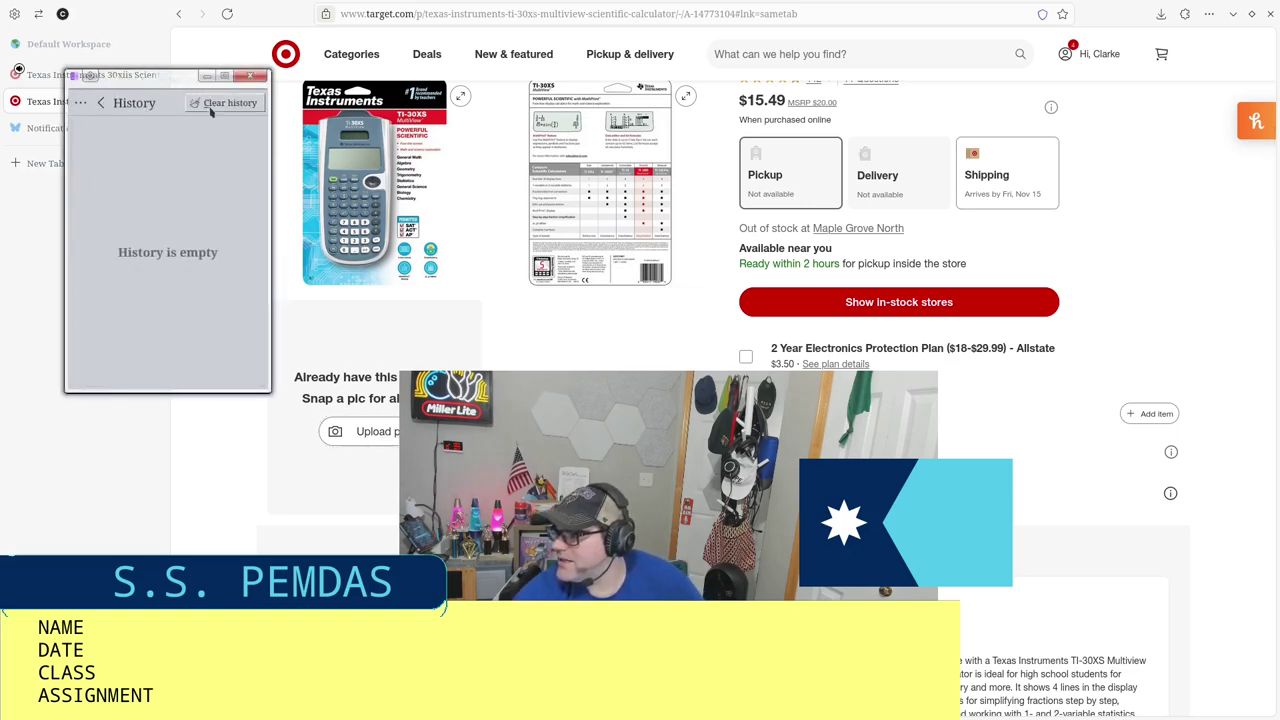
pyautogui.click(99, 104)
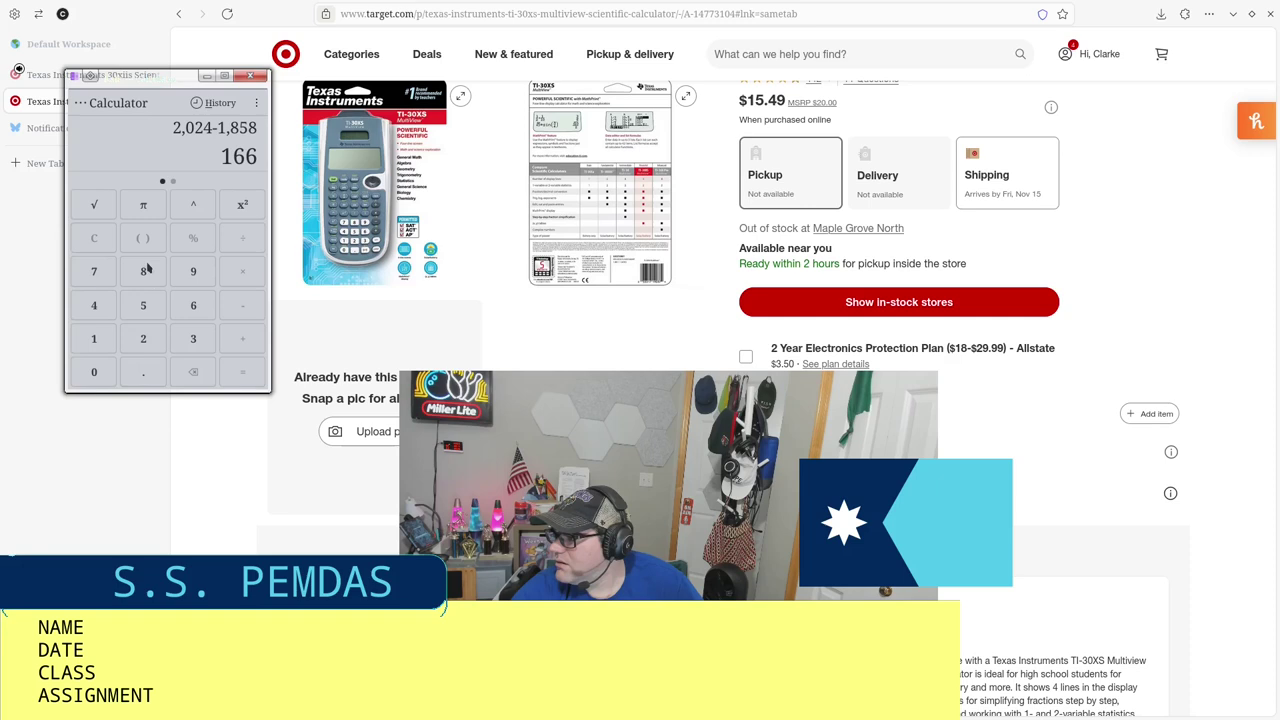
# Step: Append (10) to get 2,024-1,858(10), which evaluates to −16,556
pyautogui.click(145, 238)
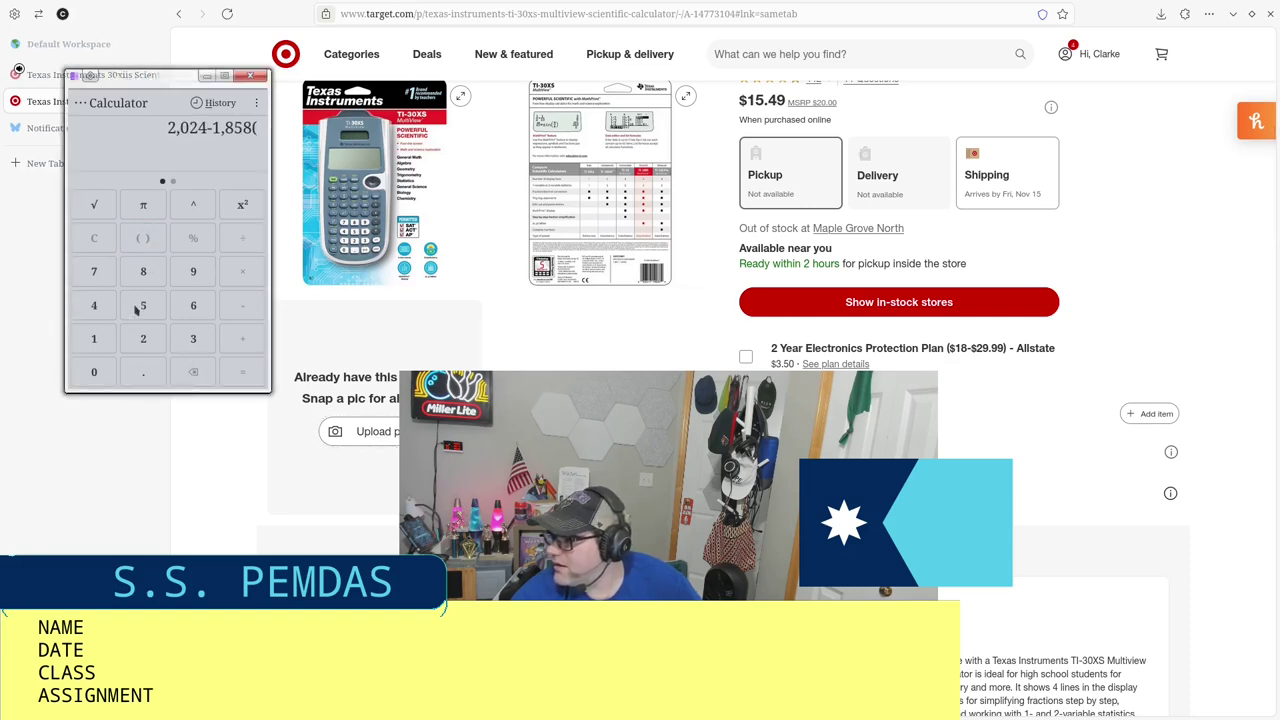
pyautogui.click(233, 279)
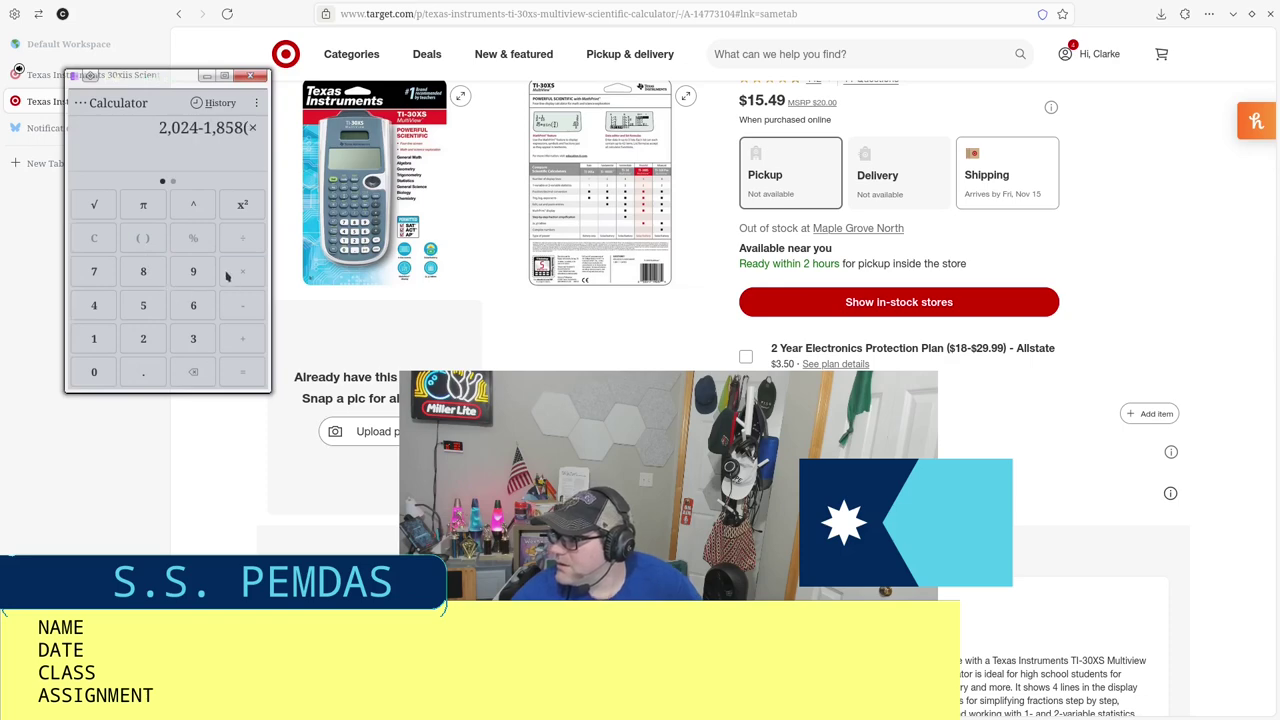
pyautogui.write('10')
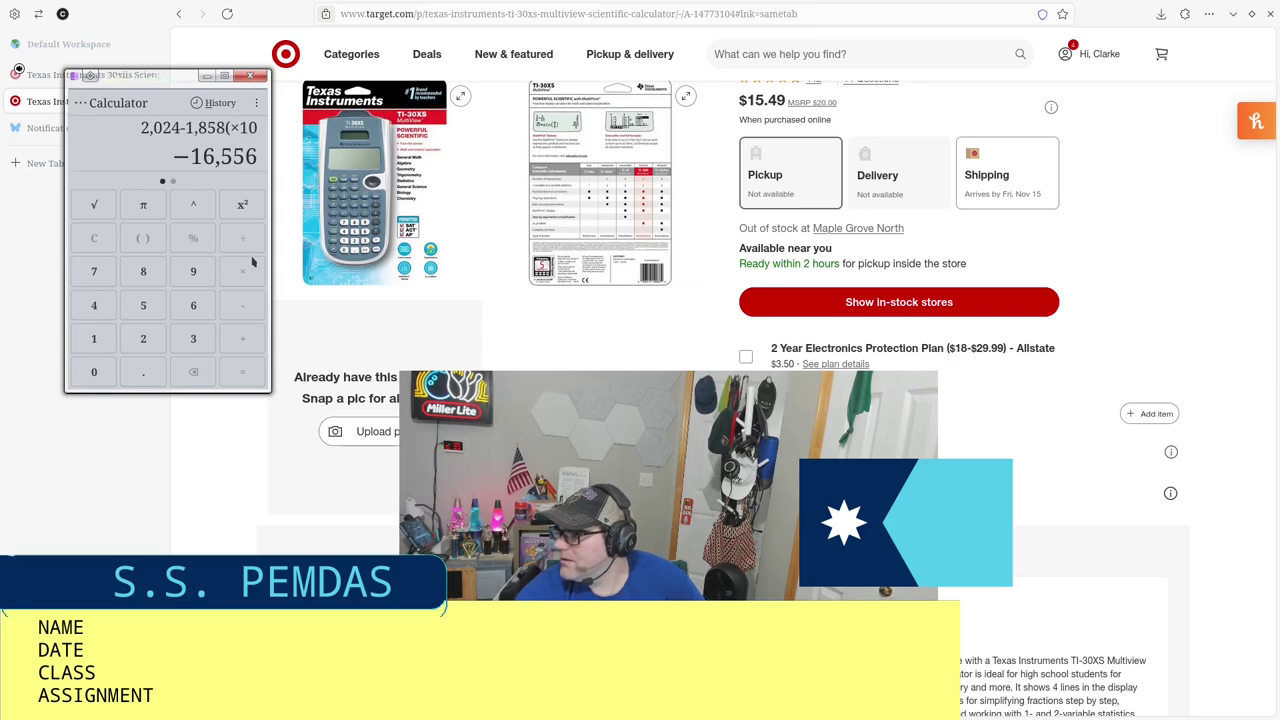
pyautogui.click(378, 320)
pyautogui.click(245, 165)
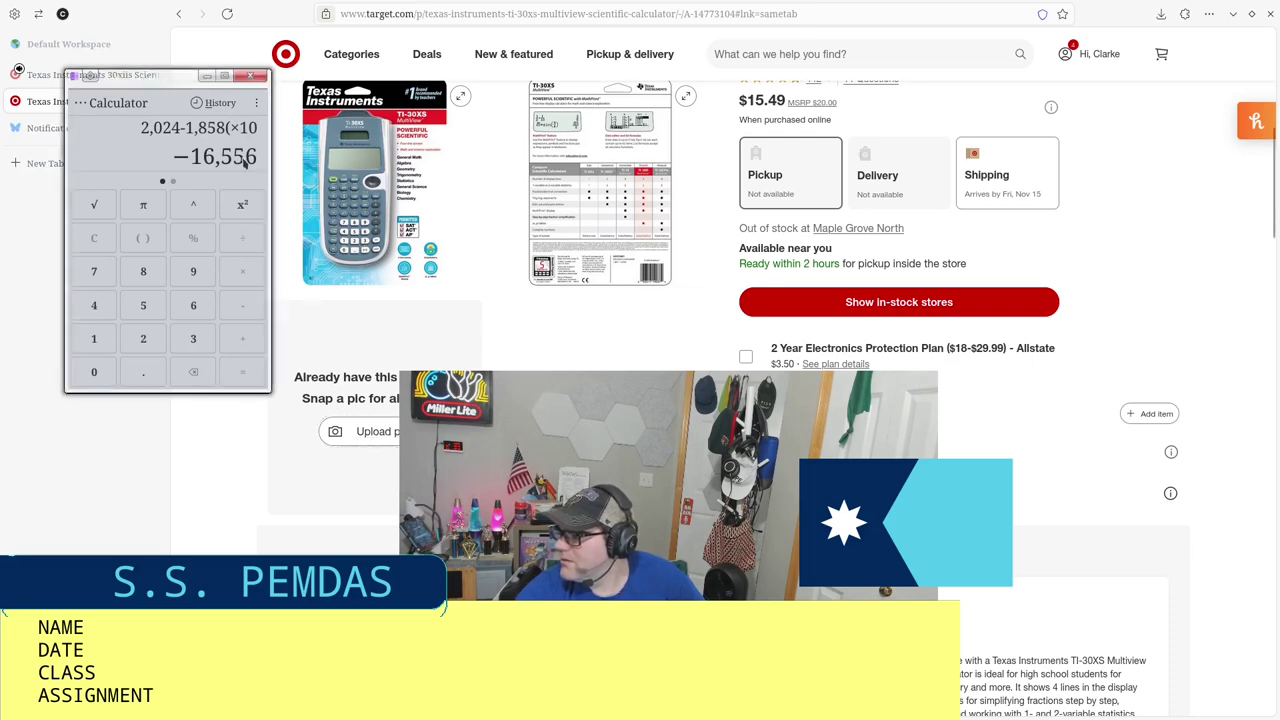
pyautogui.press('BackSpace')
pyautogui.press('BackSpace')
pyautogui.press('BackSpace')
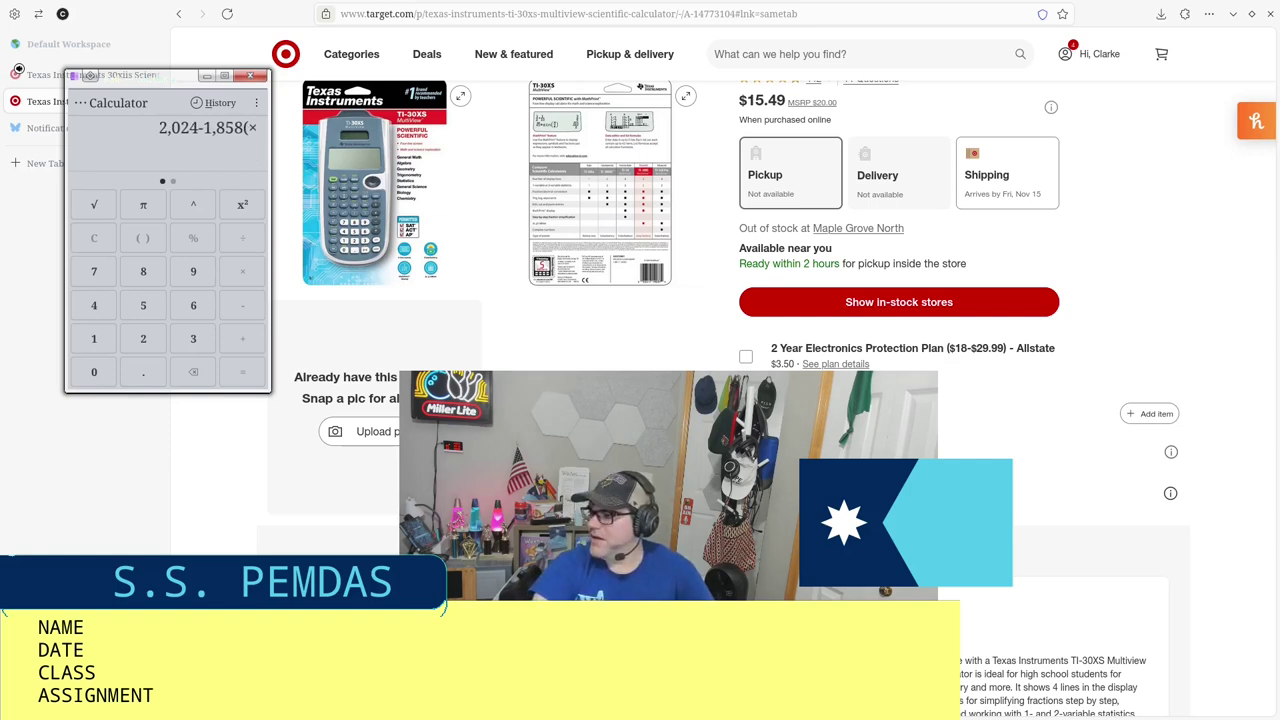
pyautogui.write('10')
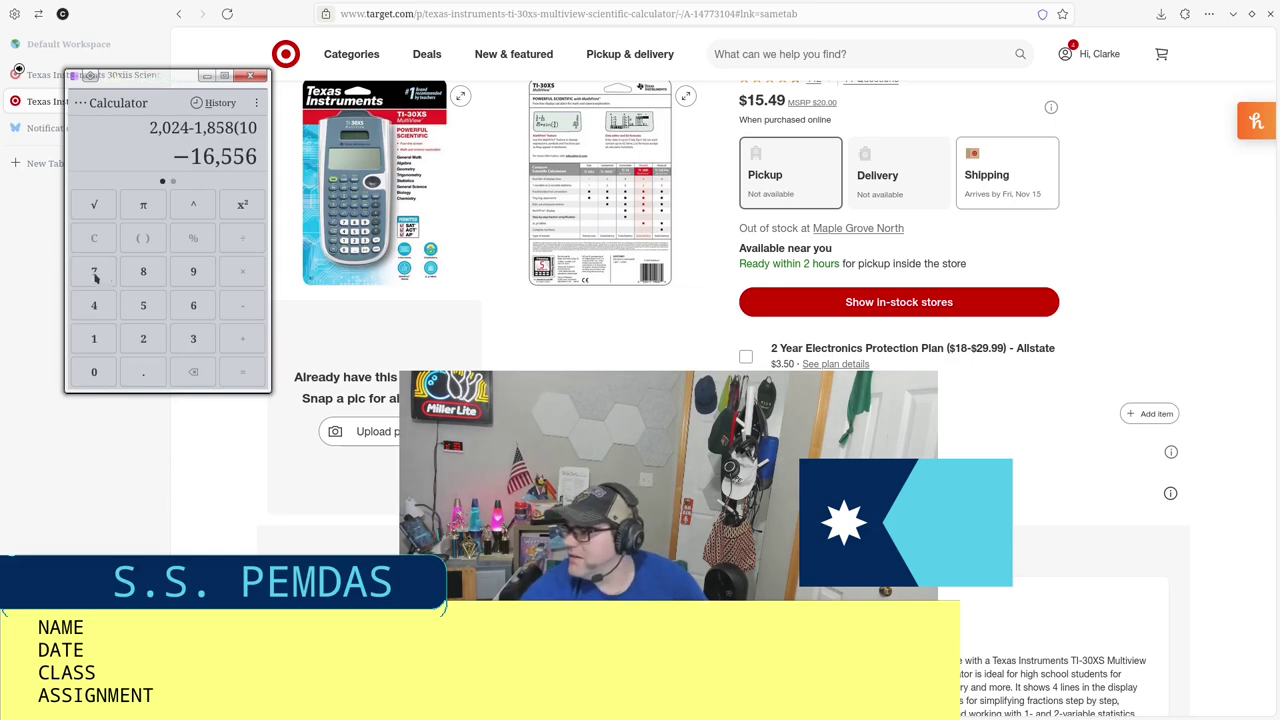
pyautogui.click(141, 240)
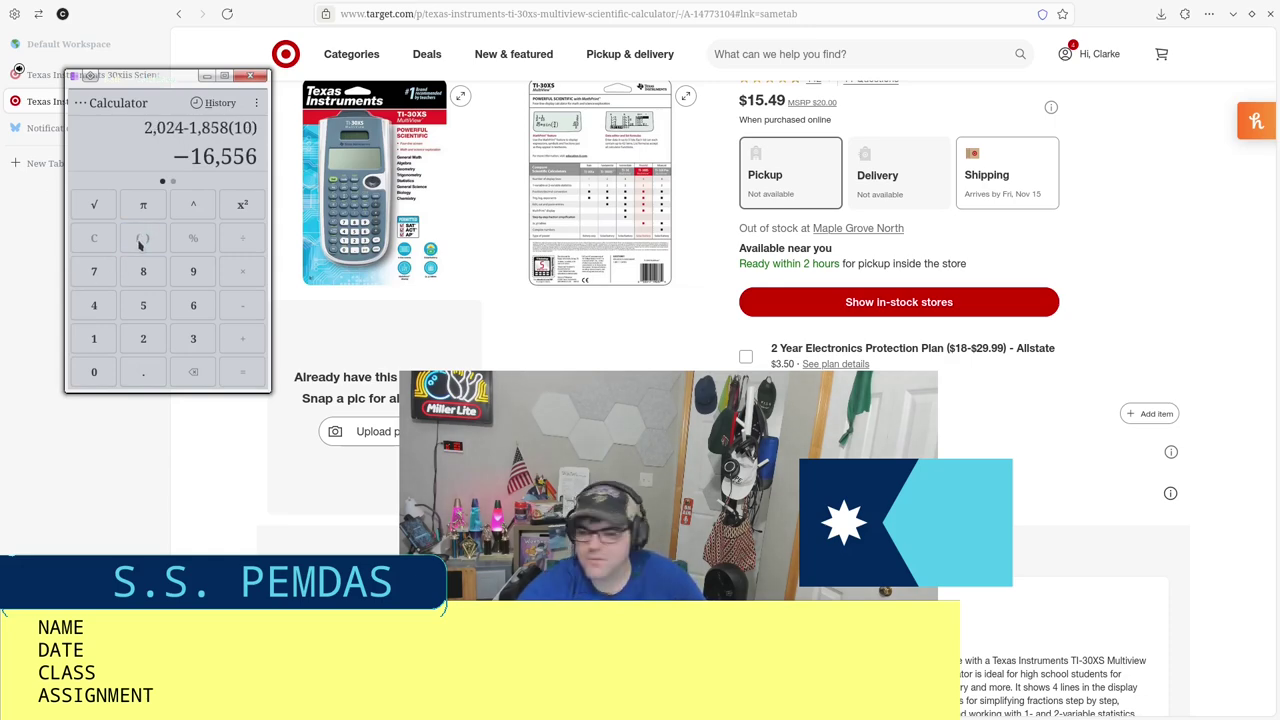
# Step: Erase the expression, flip the keypad pages, and stack a run of opening parentheses
pyautogui.press('BackSpace')
pyautogui.press('BackSpace')
pyautogui.press('BackSpace')
pyautogui.press('BackSpace')
pyautogui.press('BackSpace')
pyautogui.press('BackSpace')
pyautogui.press('BackSpace')
pyautogui.press('BackSpace')
pyautogui.press('BackSpace')
pyautogui.press('BackSpace')
pyautogui.press('BackSpace')
pyautogui.press('BackSpace')
pyautogui.press('BackSpace')
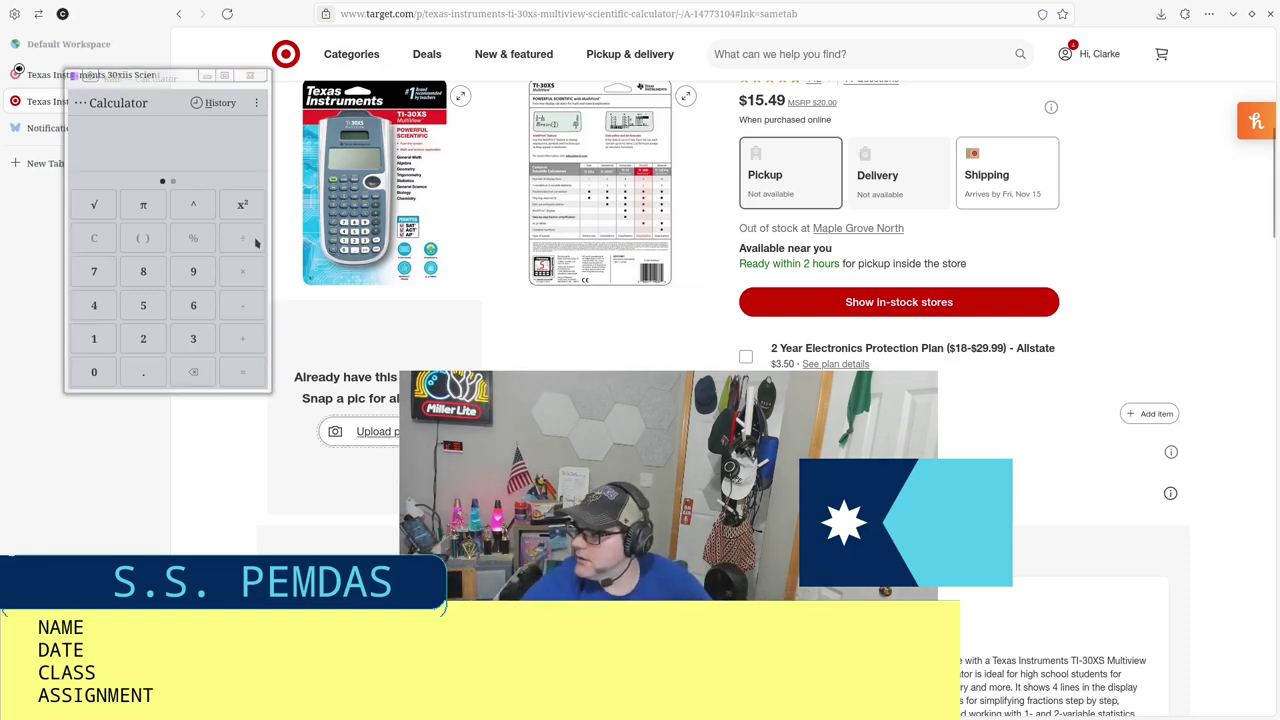
pyautogui.click(173, 181)
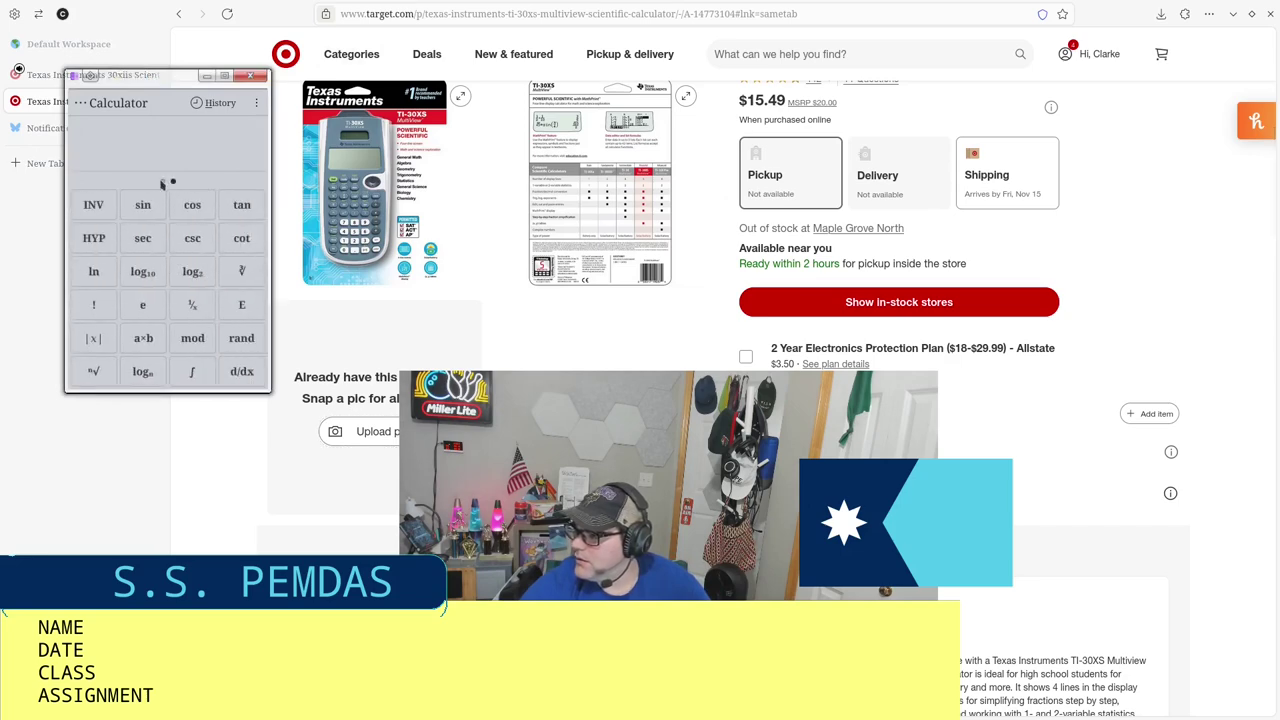
pyautogui.click(162, 181)
pyautogui.click(147, 243)
pyautogui.click(146, 243)
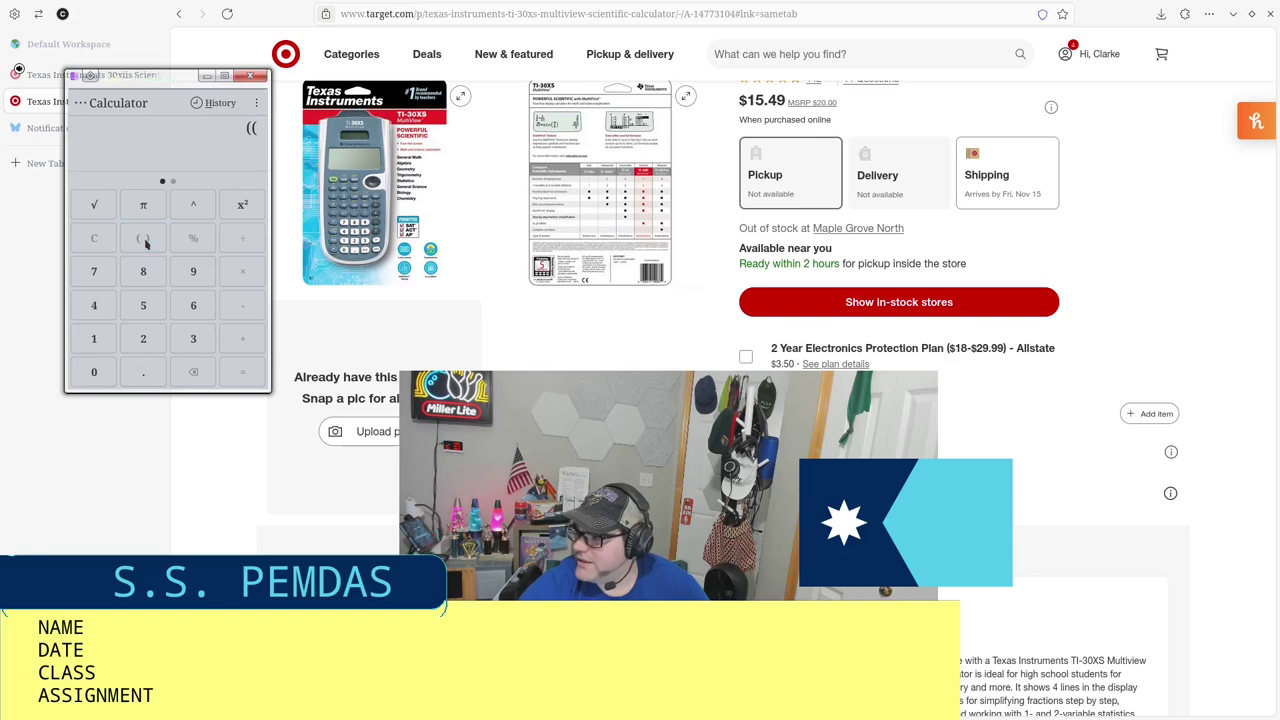
pyautogui.click(143, 240)
pyautogui.click(143, 240)
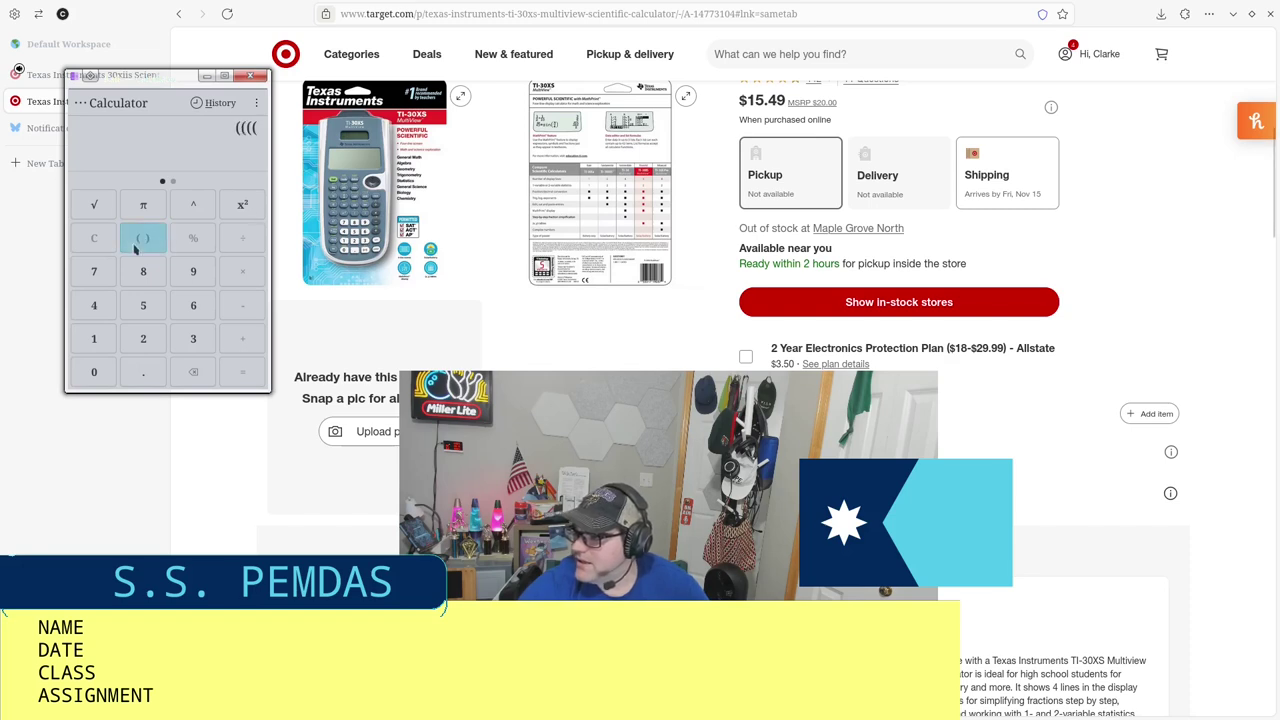
pyautogui.click(143, 240)
pyautogui.click(143, 240)
pyautogui.click(143, 240)
pyautogui.click(135, 247)
pyautogui.click(135, 247)
pyautogui.click(135, 247)
pyautogui.click(135, 247)
pyautogui.click(135, 247)
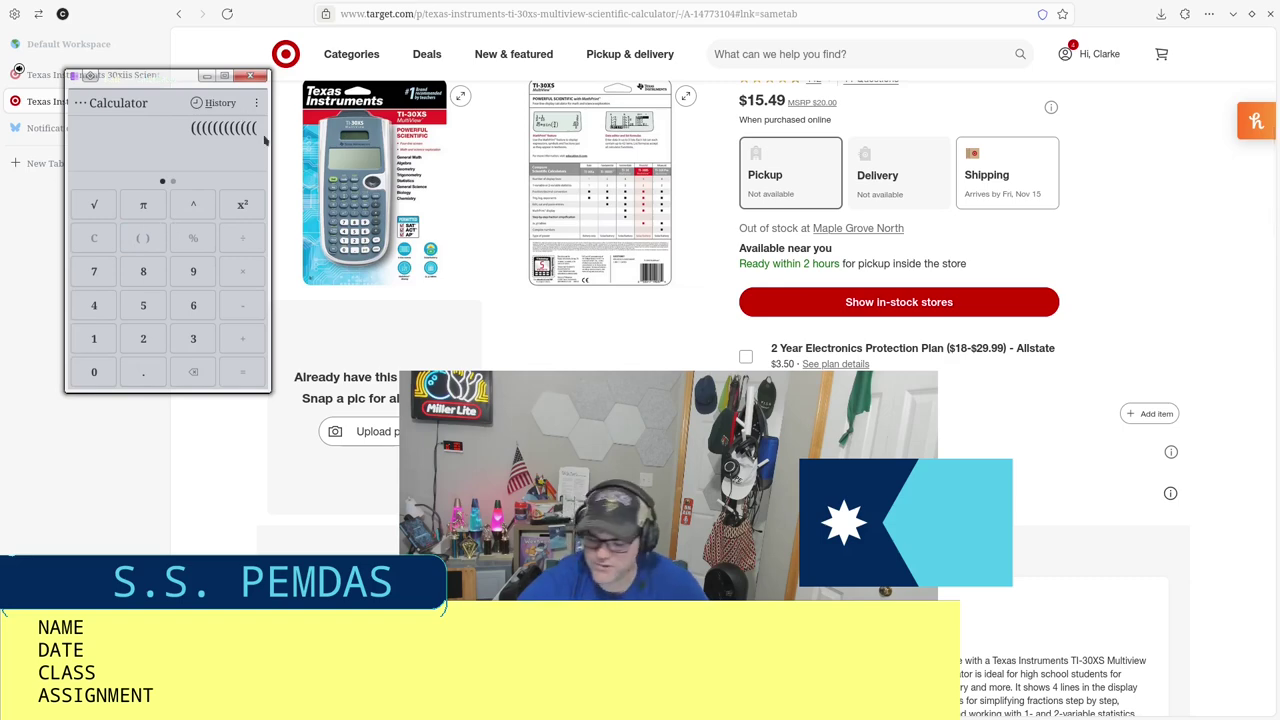
# Step: Delete all the stacked parentheses, leaving Kalk's display empty
pyautogui.press('BackSpace')
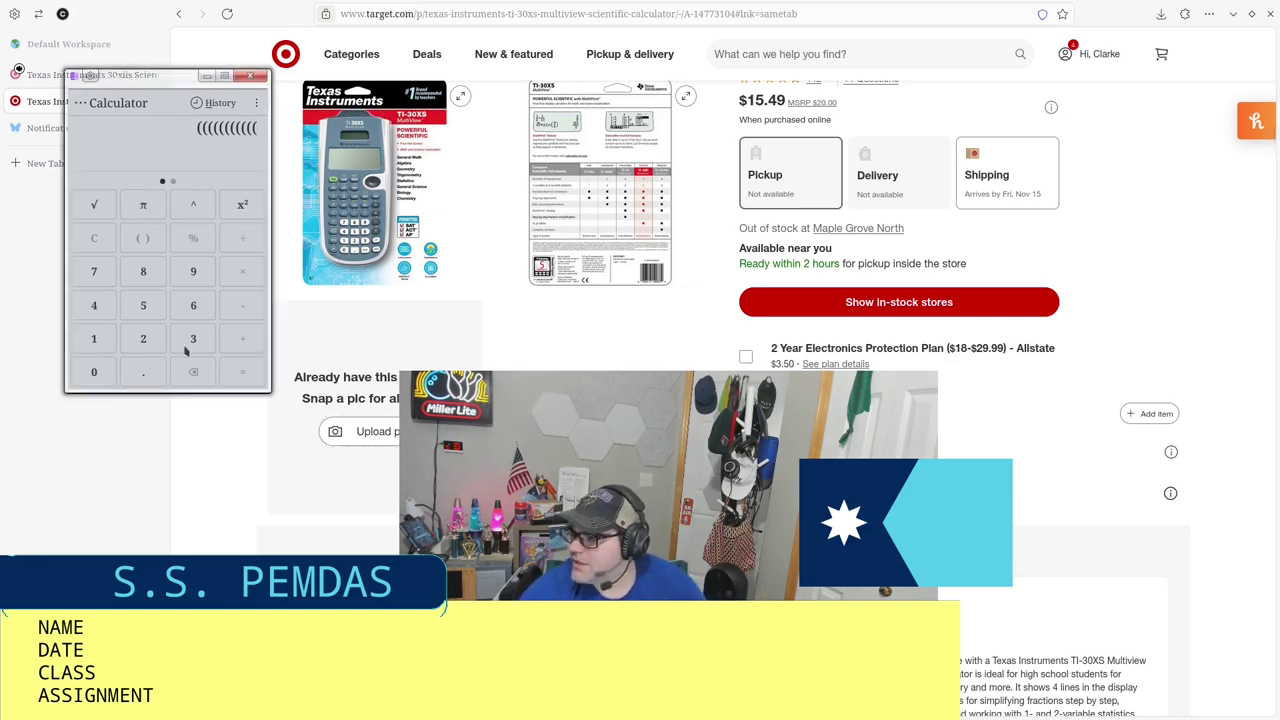
pyautogui.click(195, 373)
pyautogui.click(194, 372)
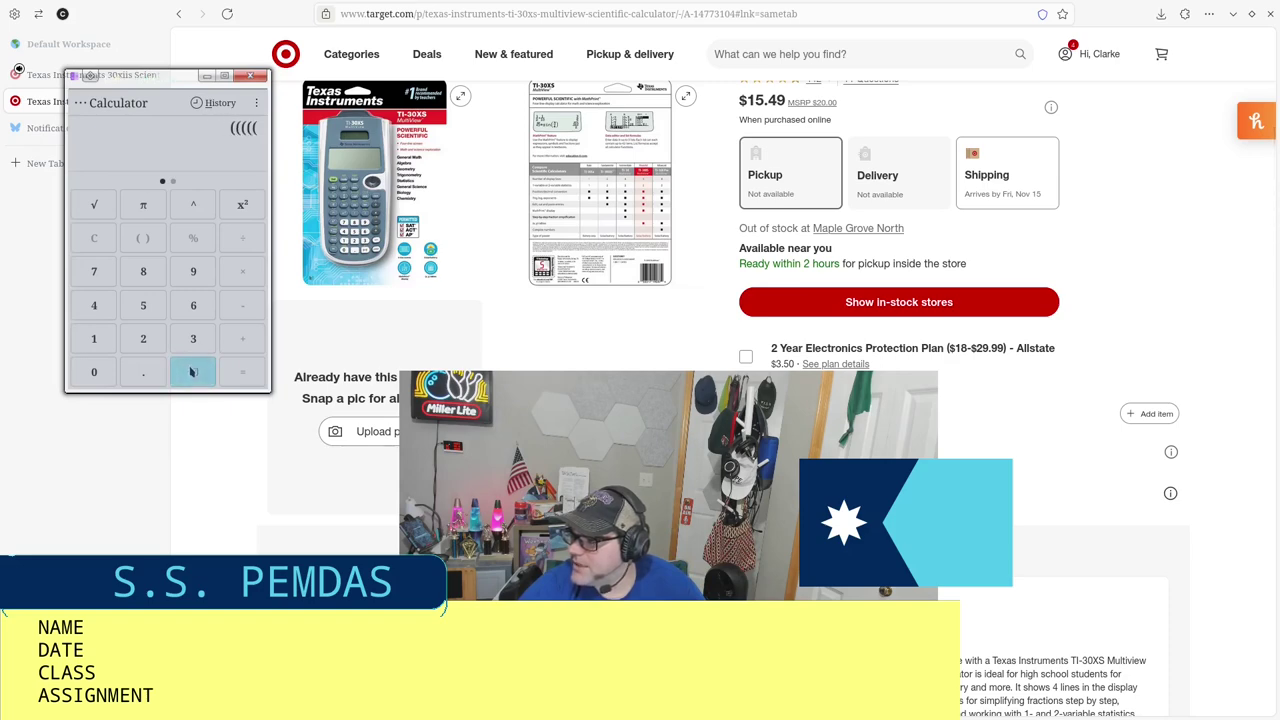
pyautogui.click(194, 372)
pyautogui.click(193, 371)
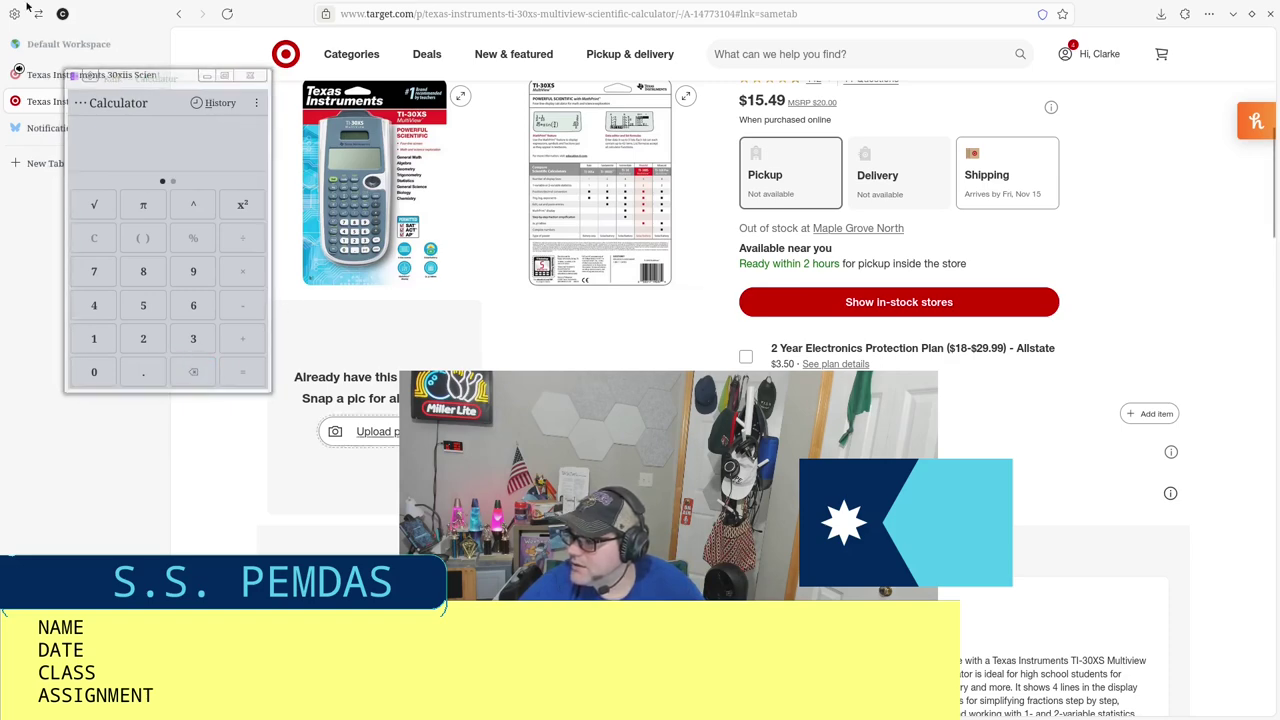
pyautogui.click(81, 101)
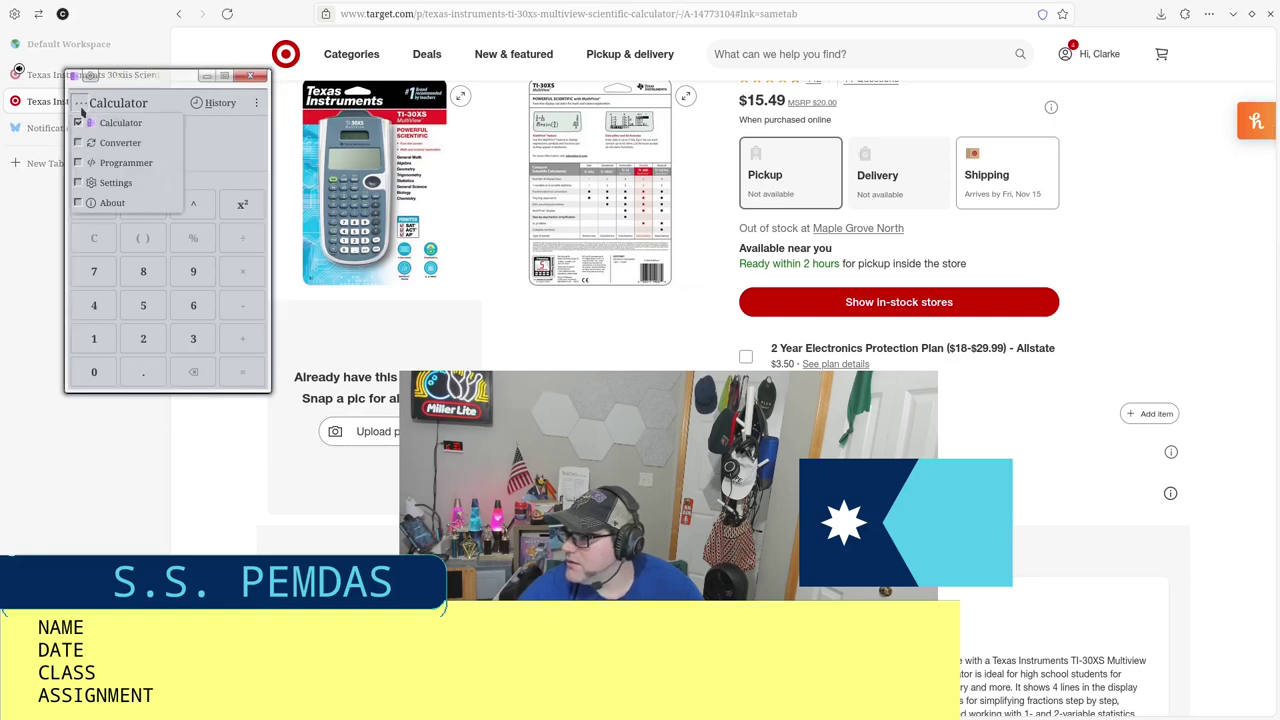
# Step: Switch Kalk to the unit Converter and choose the Fuel Efficiency category
pyautogui.click(115, 142)
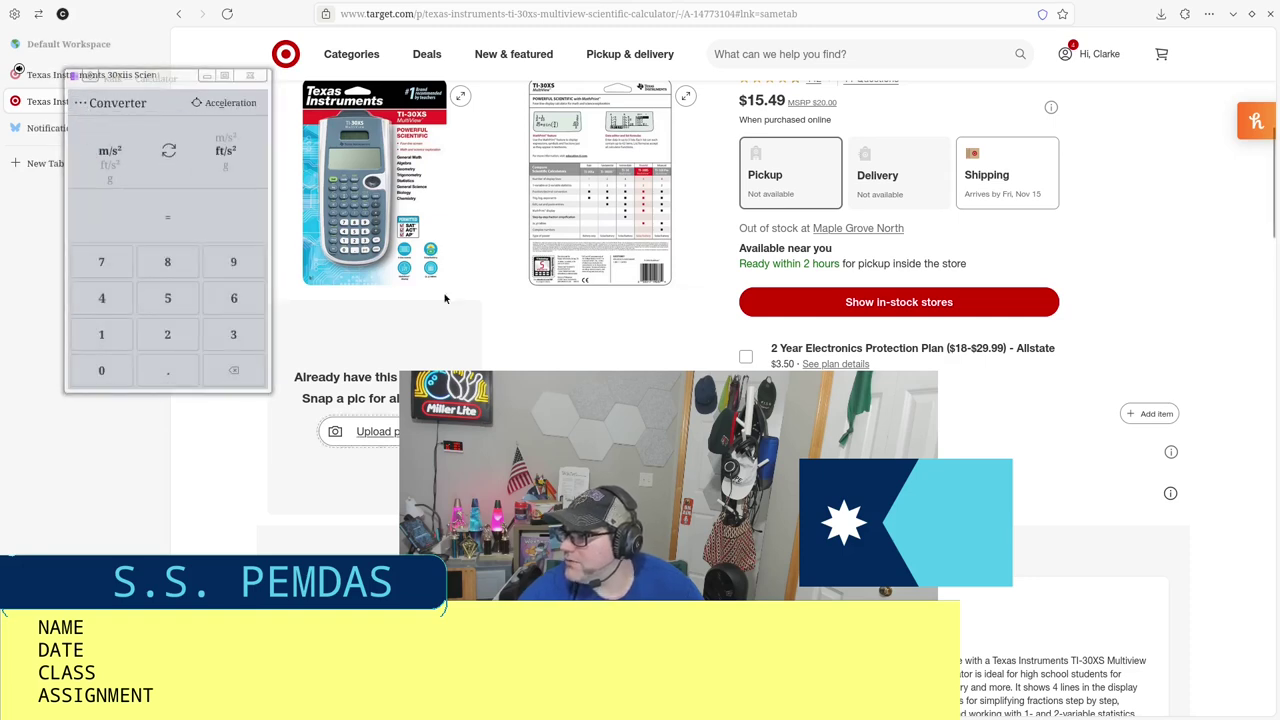
pyautogui.click(180, 171)
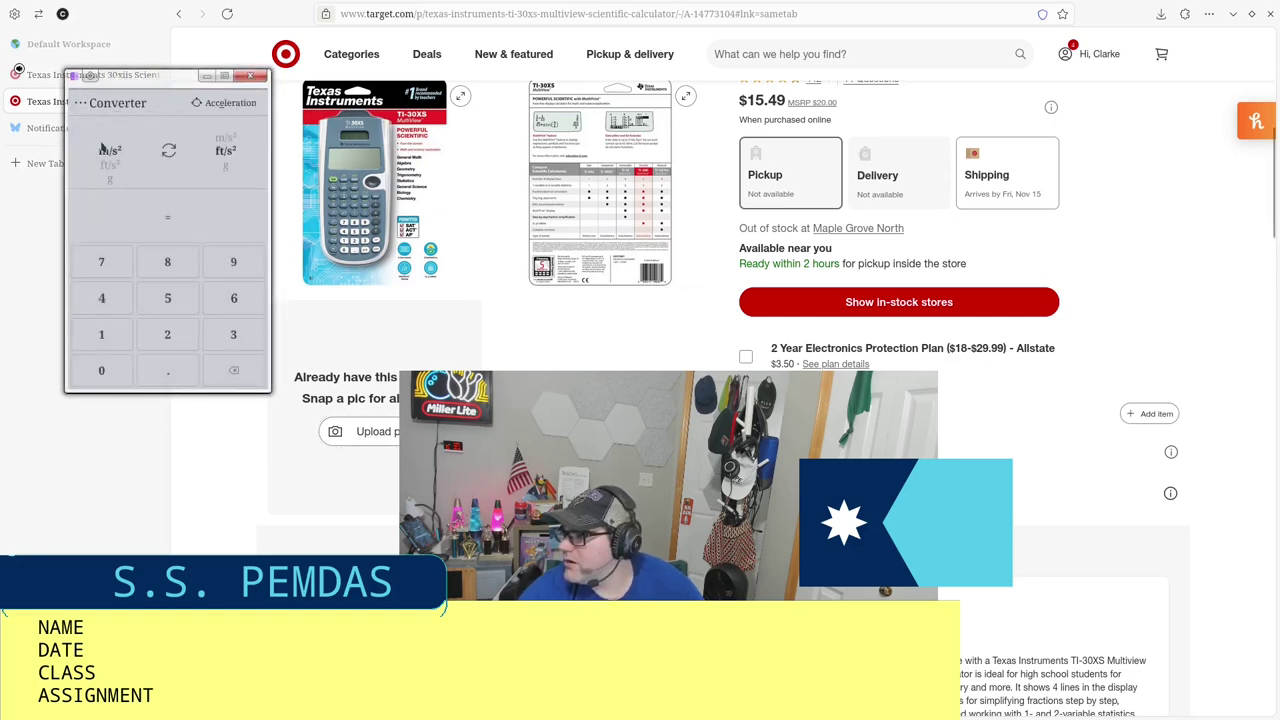
pyautogui.click(232, 102)
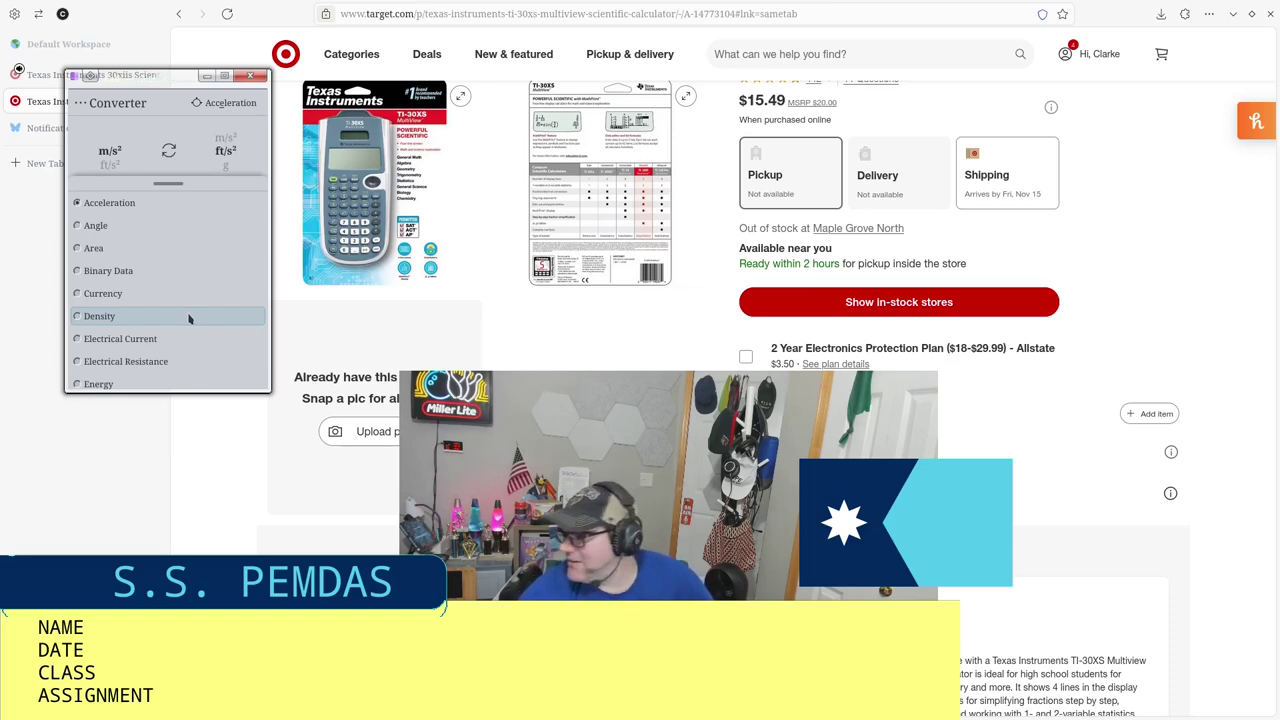
pyautogui.scroll(-3, 186, 300)
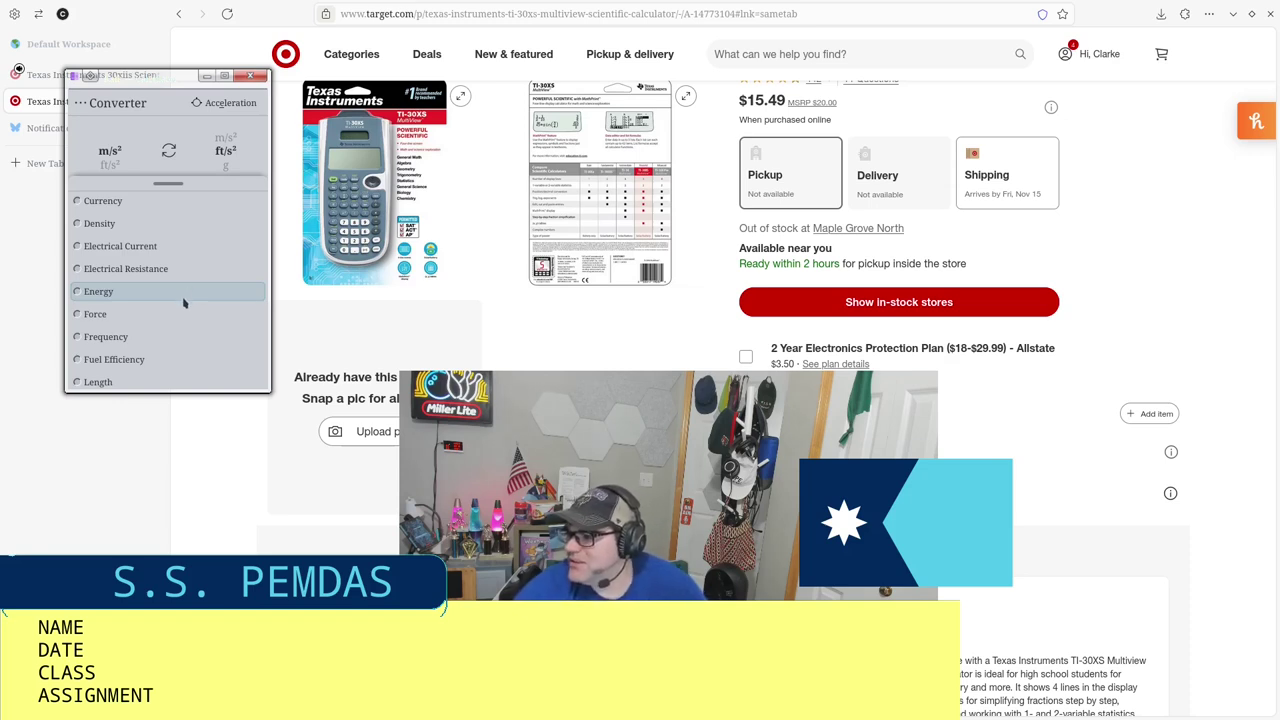
pyautogui.click(155, 359)
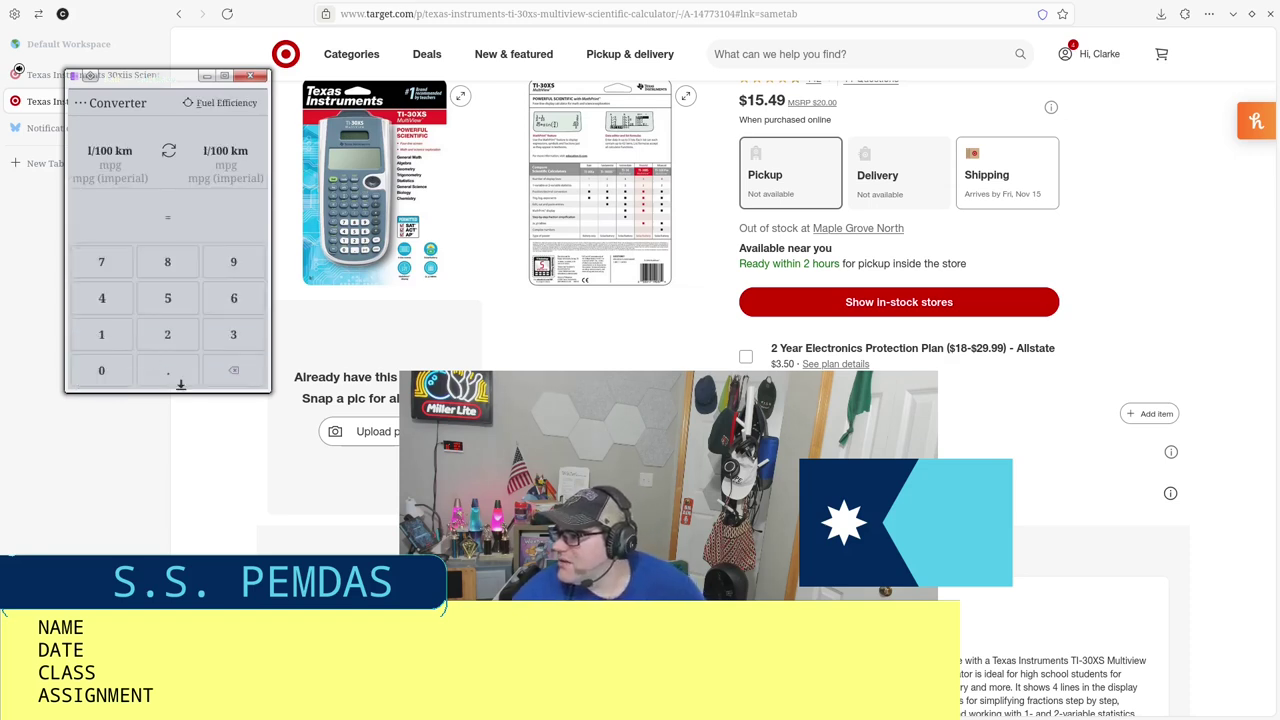
# Step: Enter 50 on the converter keypad so it reads 50 l/100 km, keeping Fuel Efficiency
pyautogui.click(224, 398)
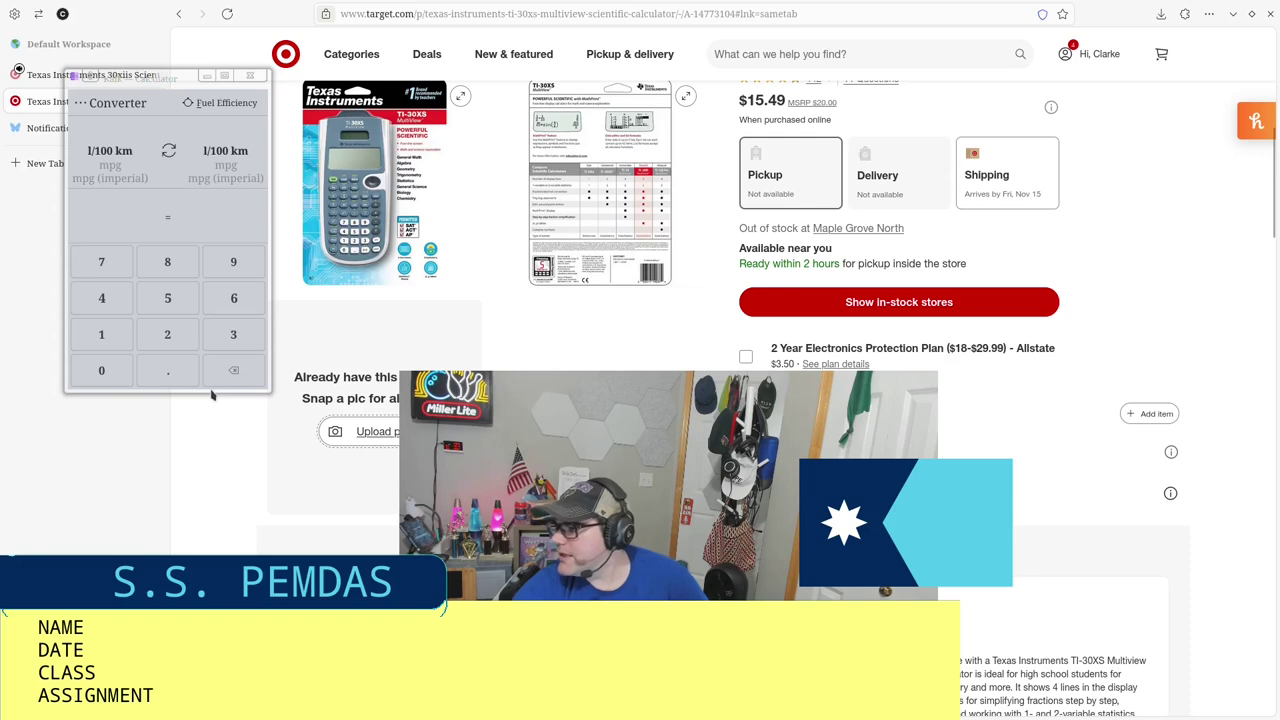
pyautogui.click(140, 212)
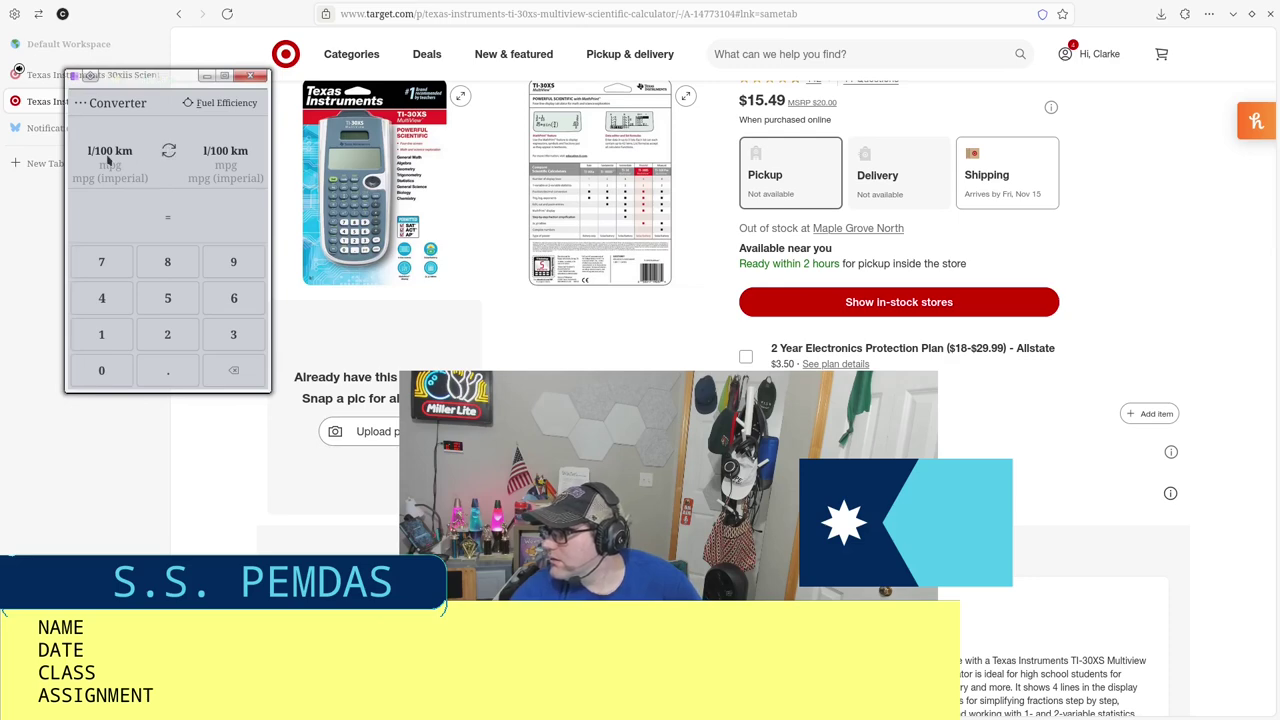
pyautogui.click(80, 104)
pyautogui.click(79, 108)
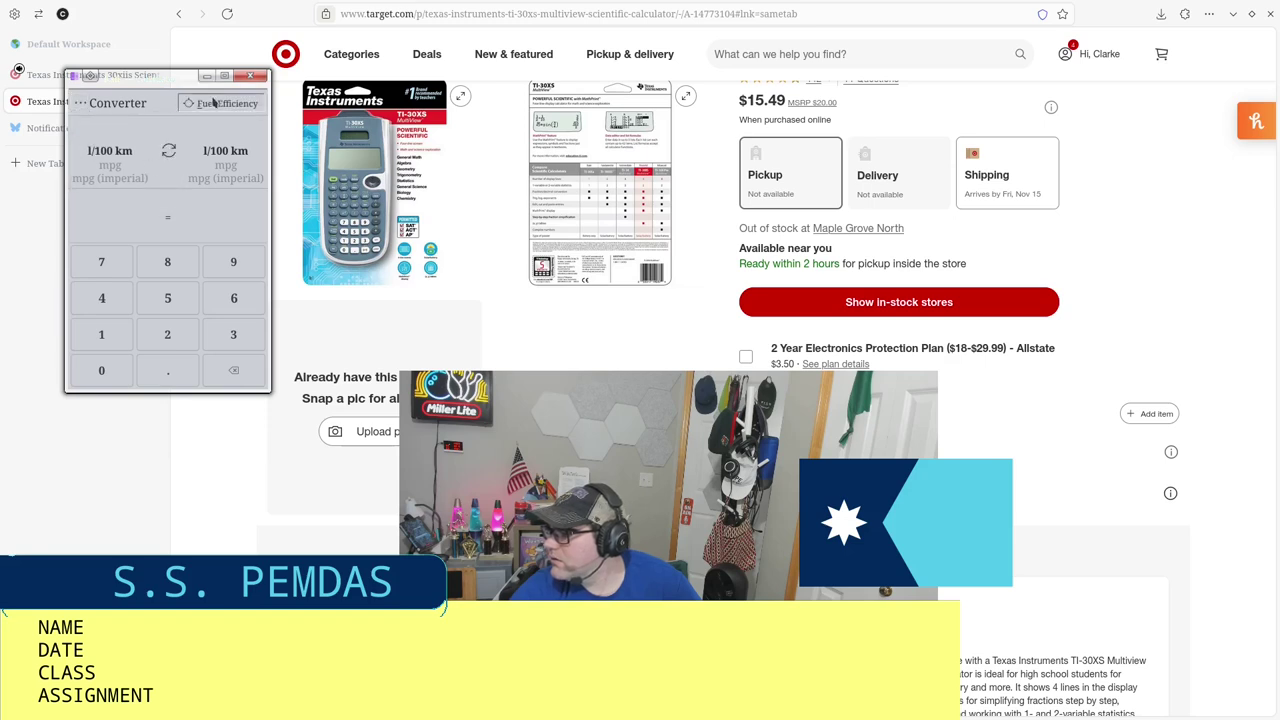
pyautogui.click(213, 102)
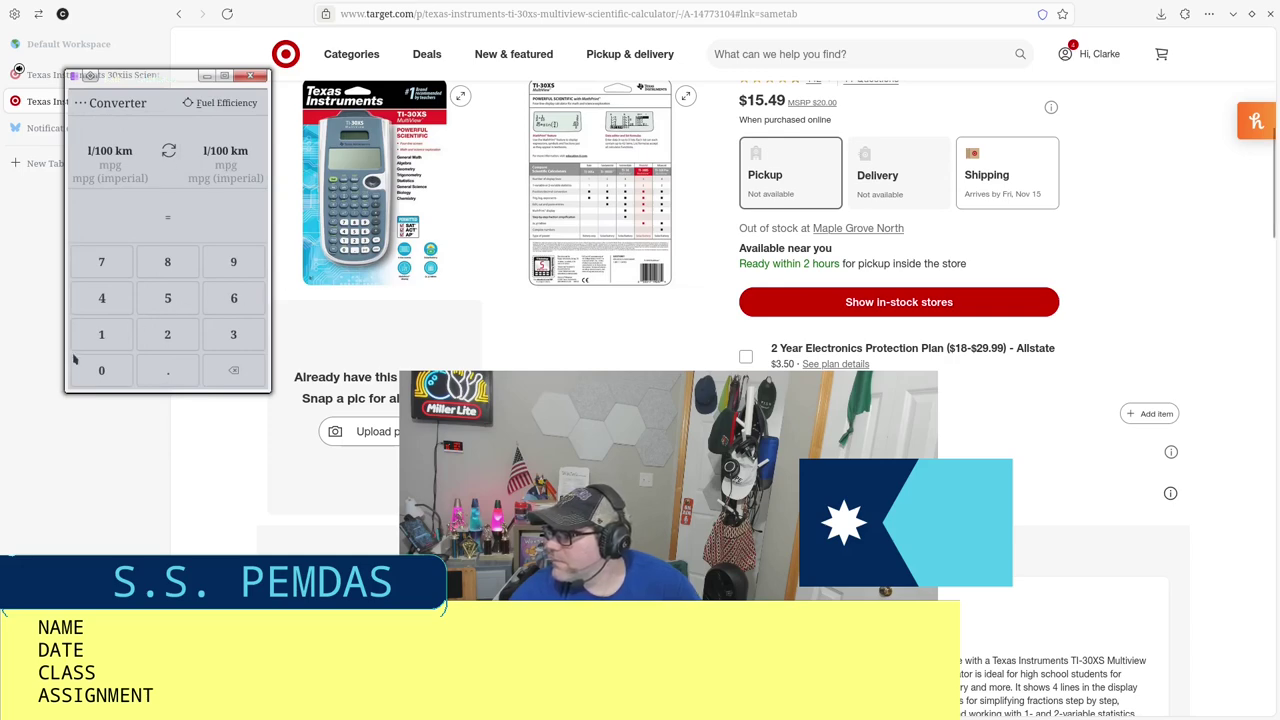
pyautogui.click(167, 298)
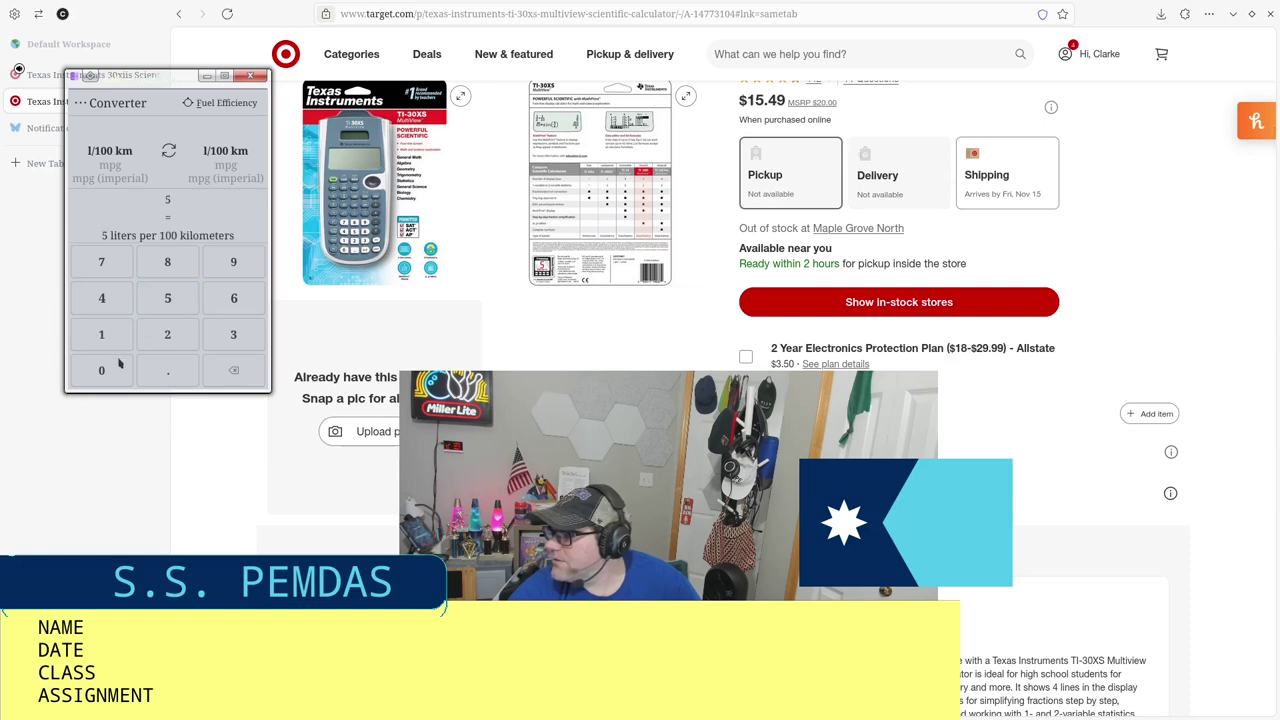
pyautogui.click(107, 369)
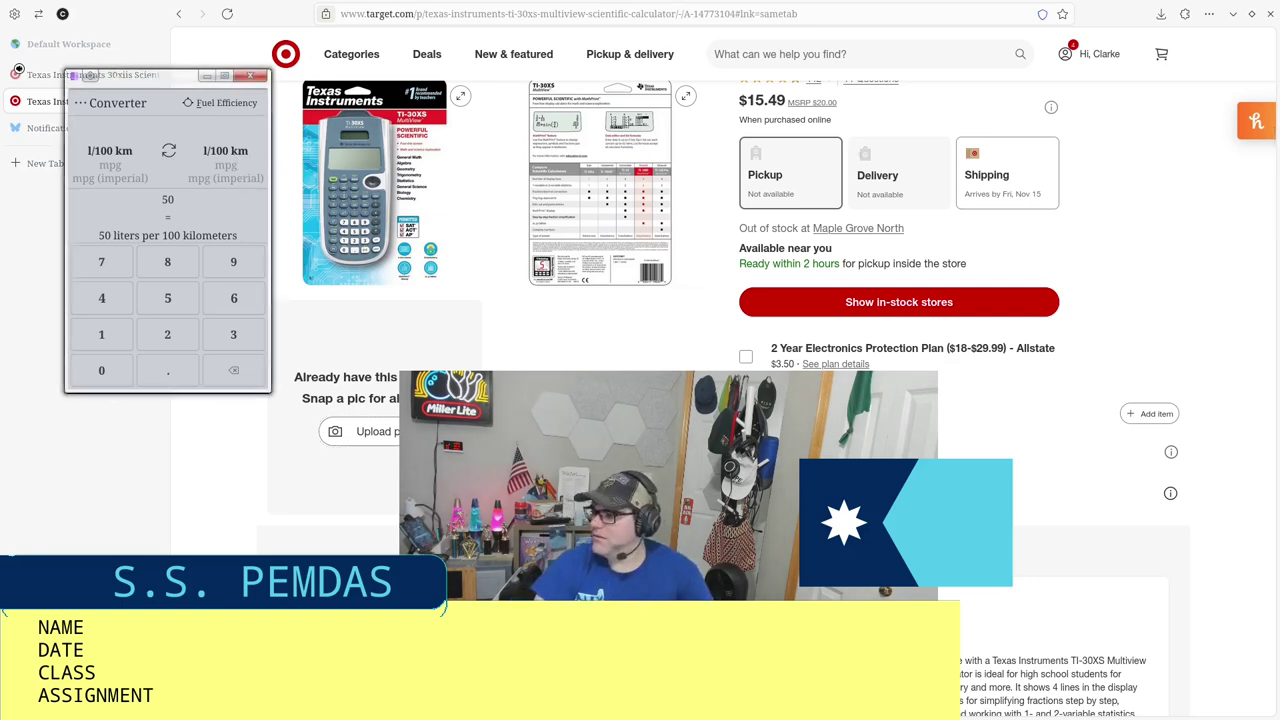
pyautogui.click(223, 105)
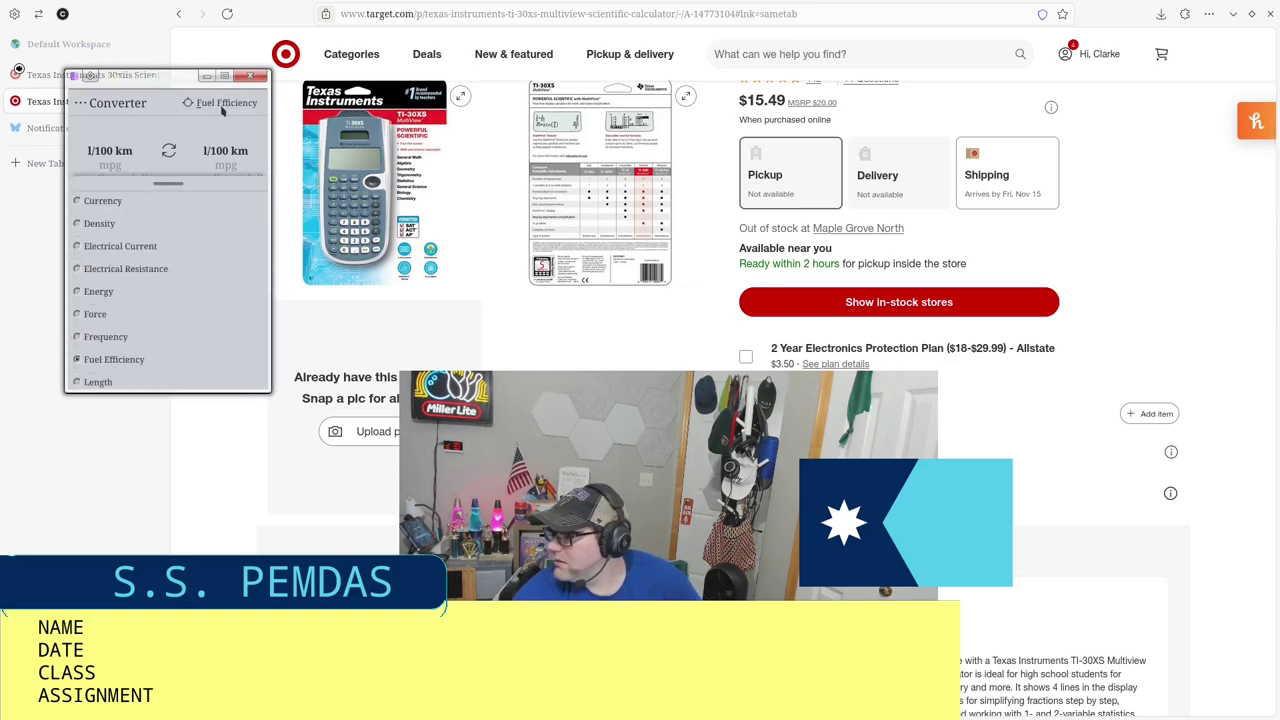
pyautogui.click(223, 106)
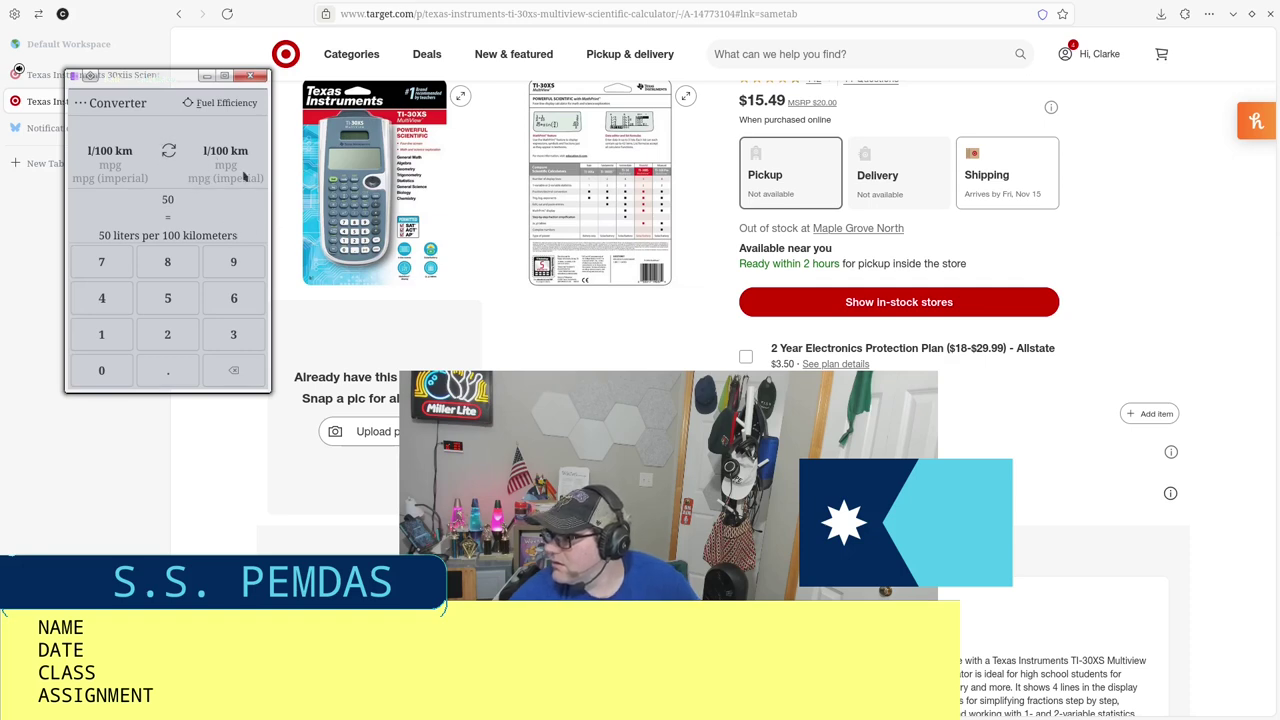
# Step: Switch the converter category to Electrical Resistance, then to Power
pyautogui.click(222, 104)
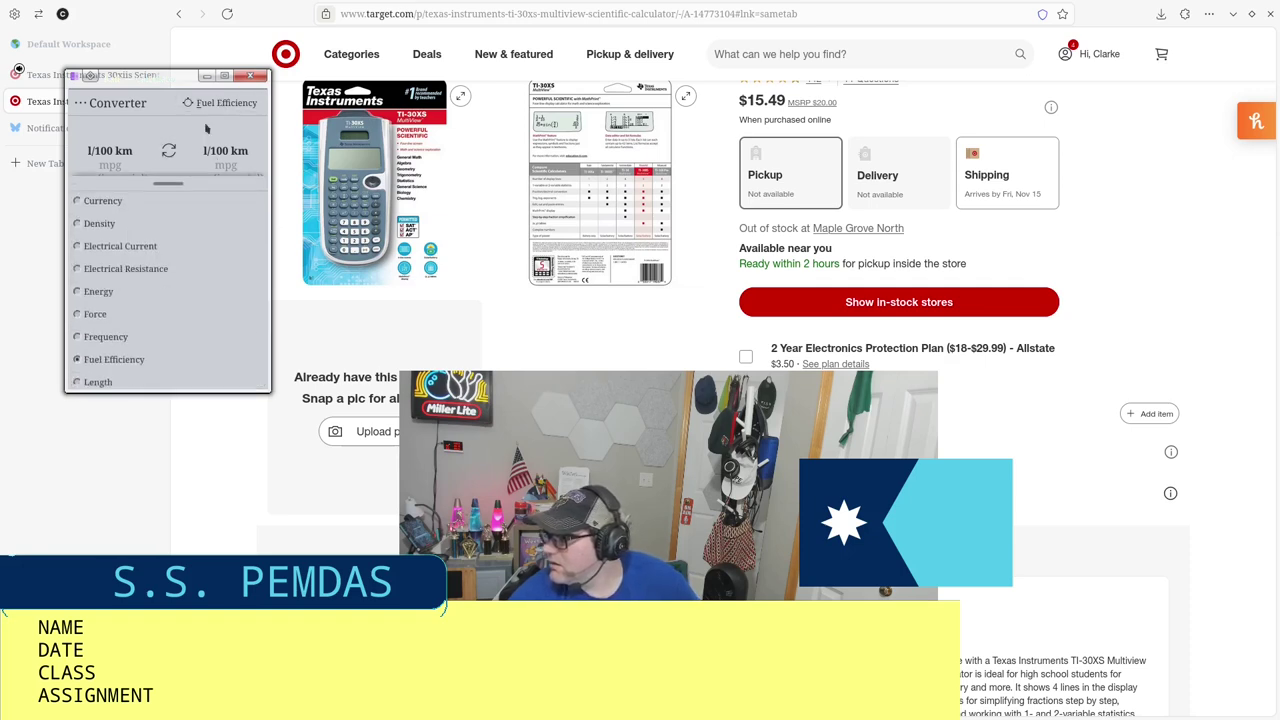
pyautogui.click(124, 270)
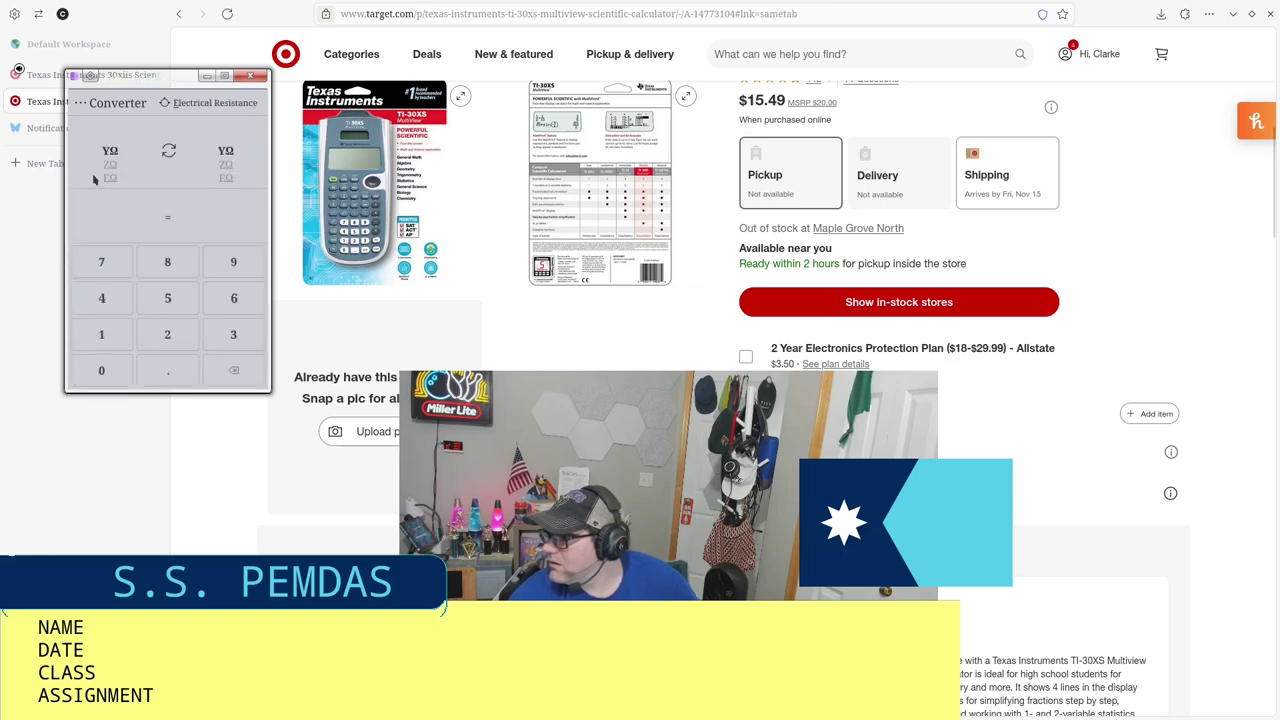
pyautogui.click(203, 104)
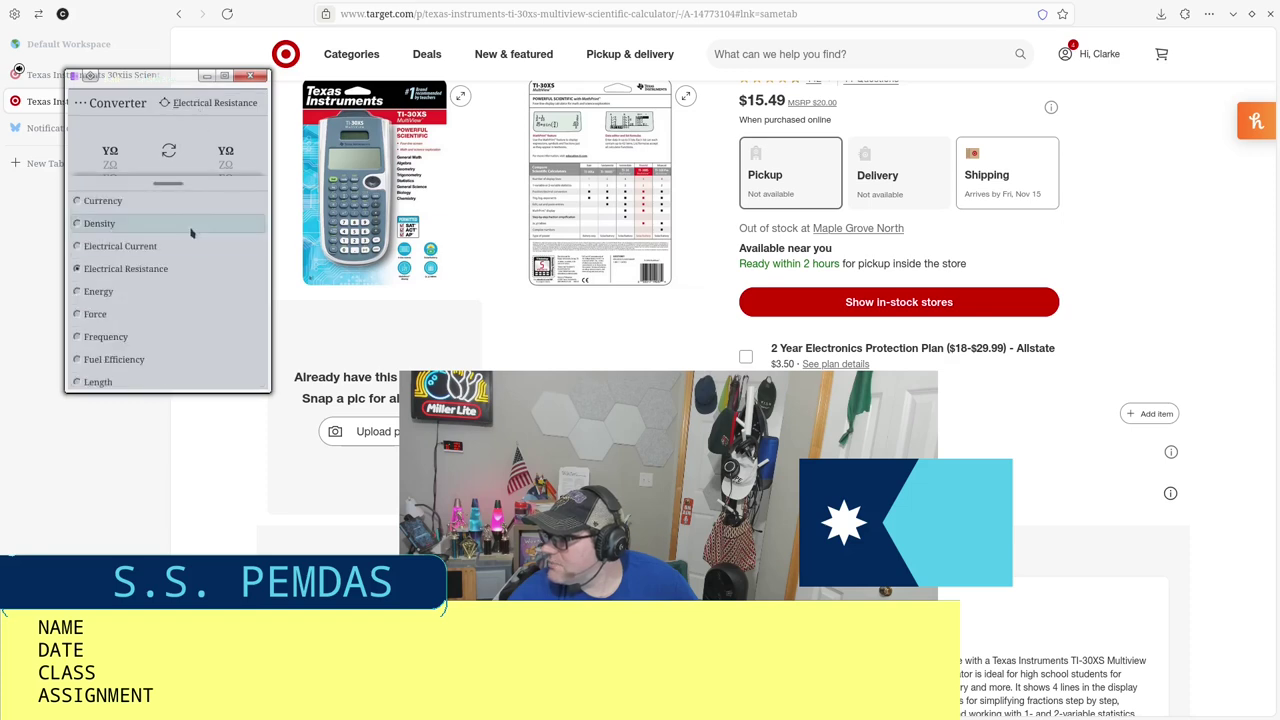
pyautogui.scroll(-1, 200, 300)
pyautogui.click(155, 336)
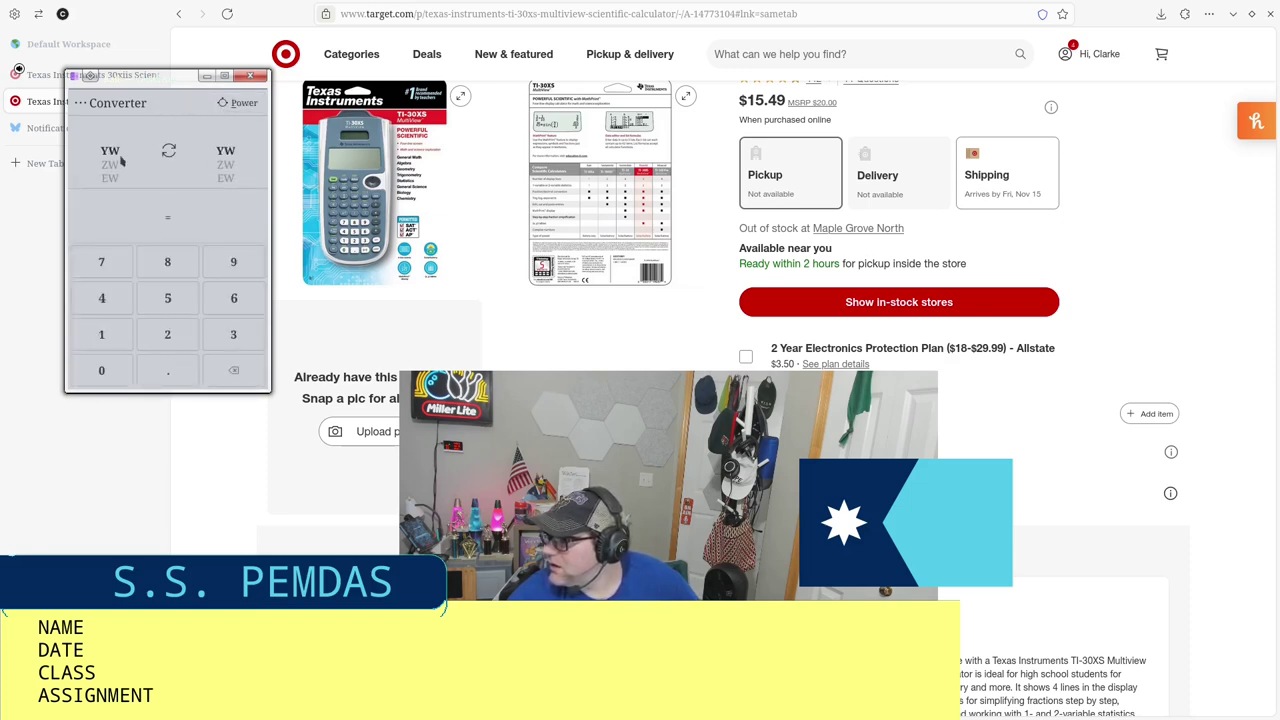
pyautogui.scroll(-2, 112, 153)
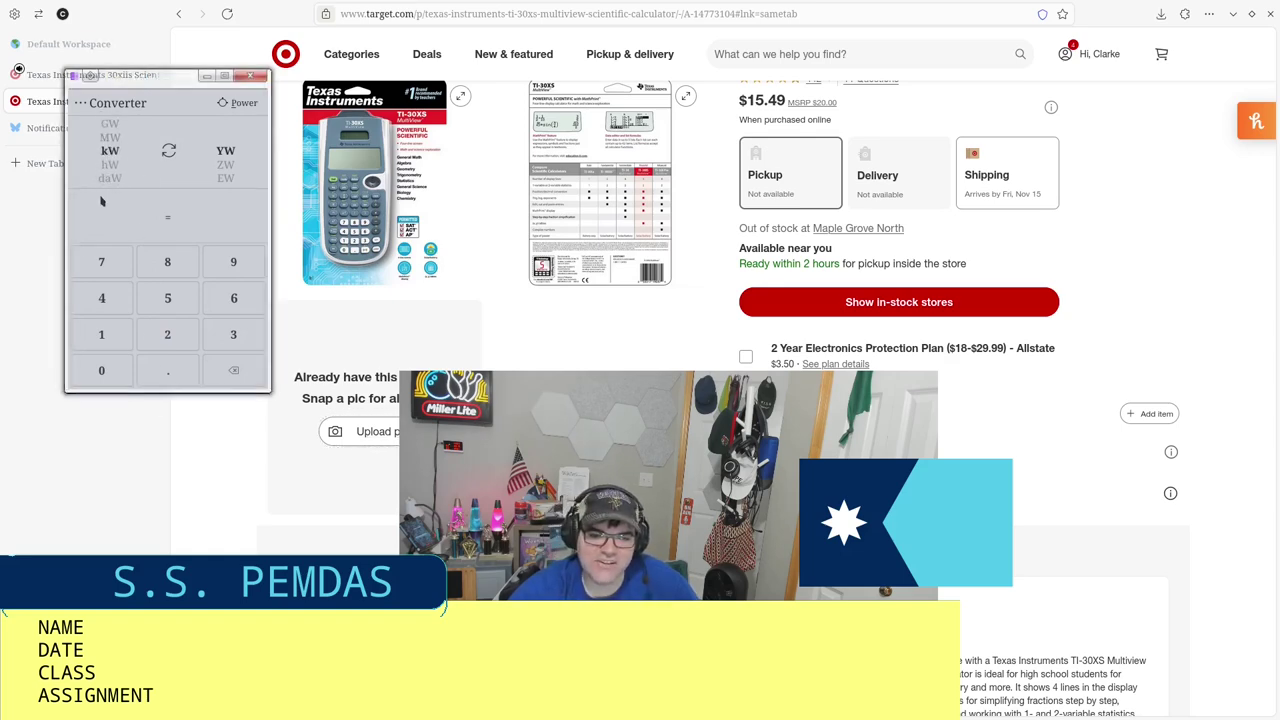
pyautogui.scroll(-1, 110, 171)
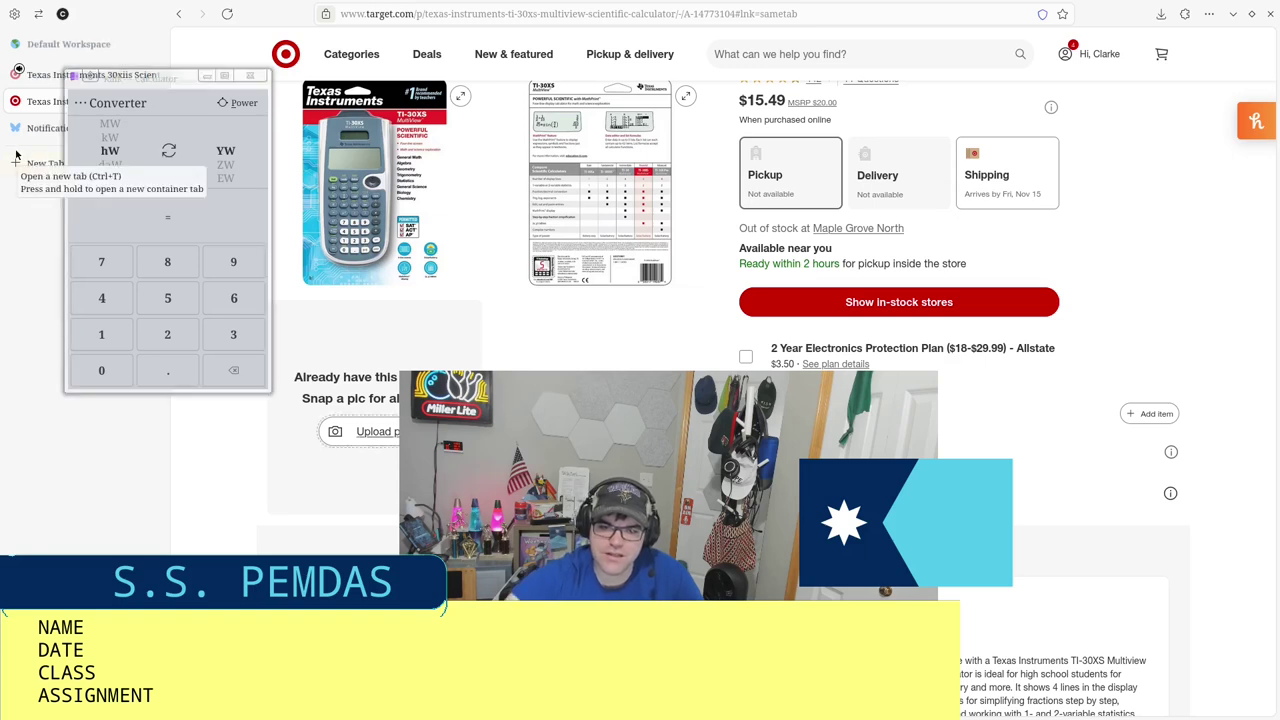
# Step: Scroll the left Power unit wheel to ZW, converting toward YW
pyautogui.click(147, 142)
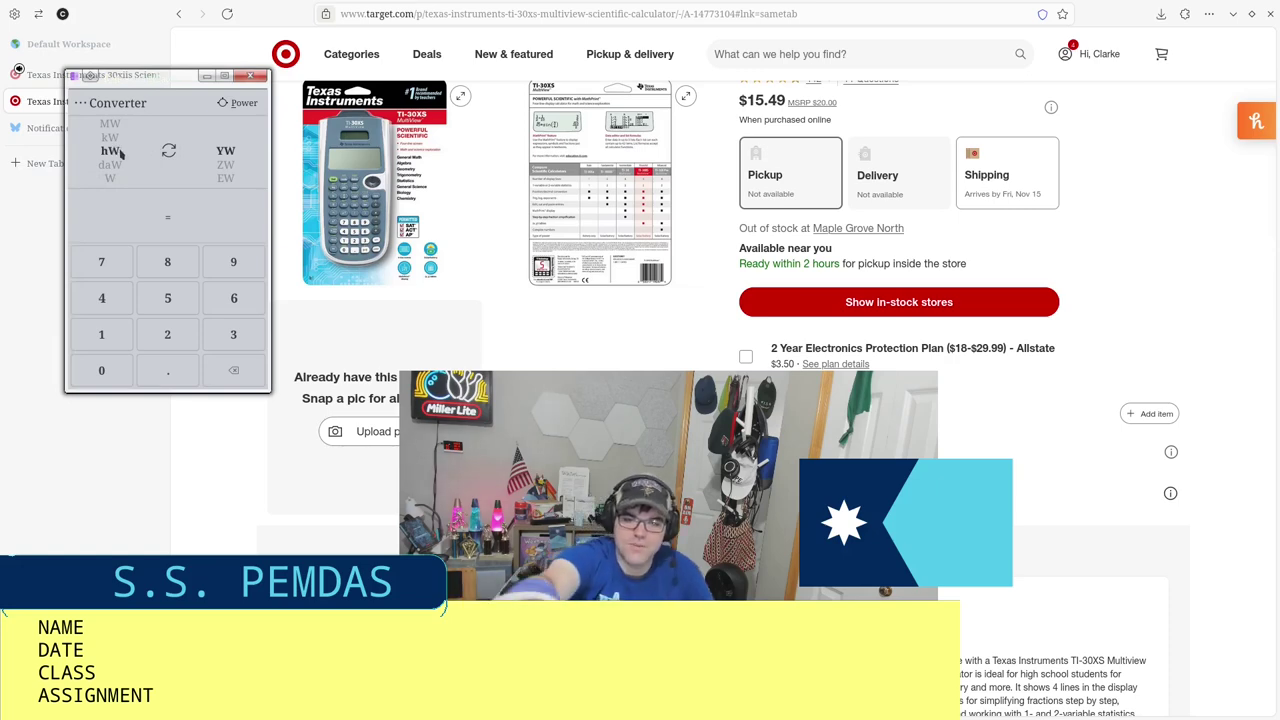
pyautogui.scroll(-2, 119, 153)
pyautogui.scroll(-8, 119, 153)
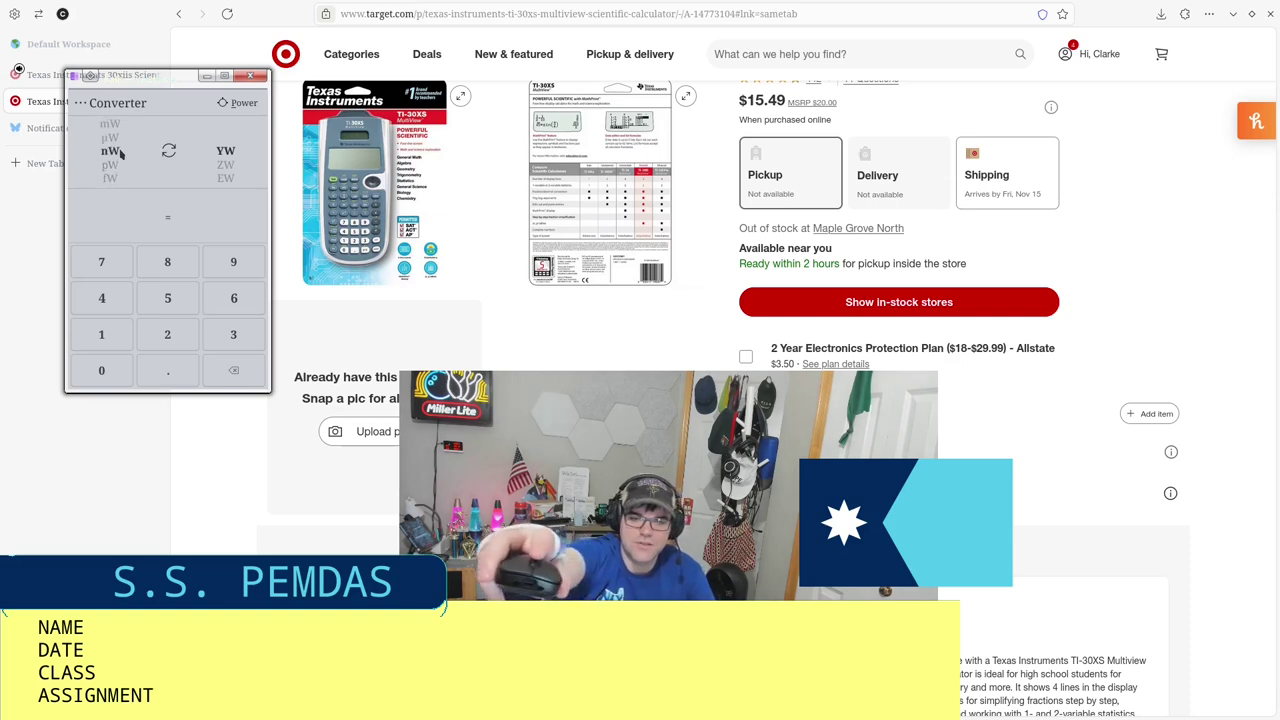
pyautogui.scroll(11, 119, 153)
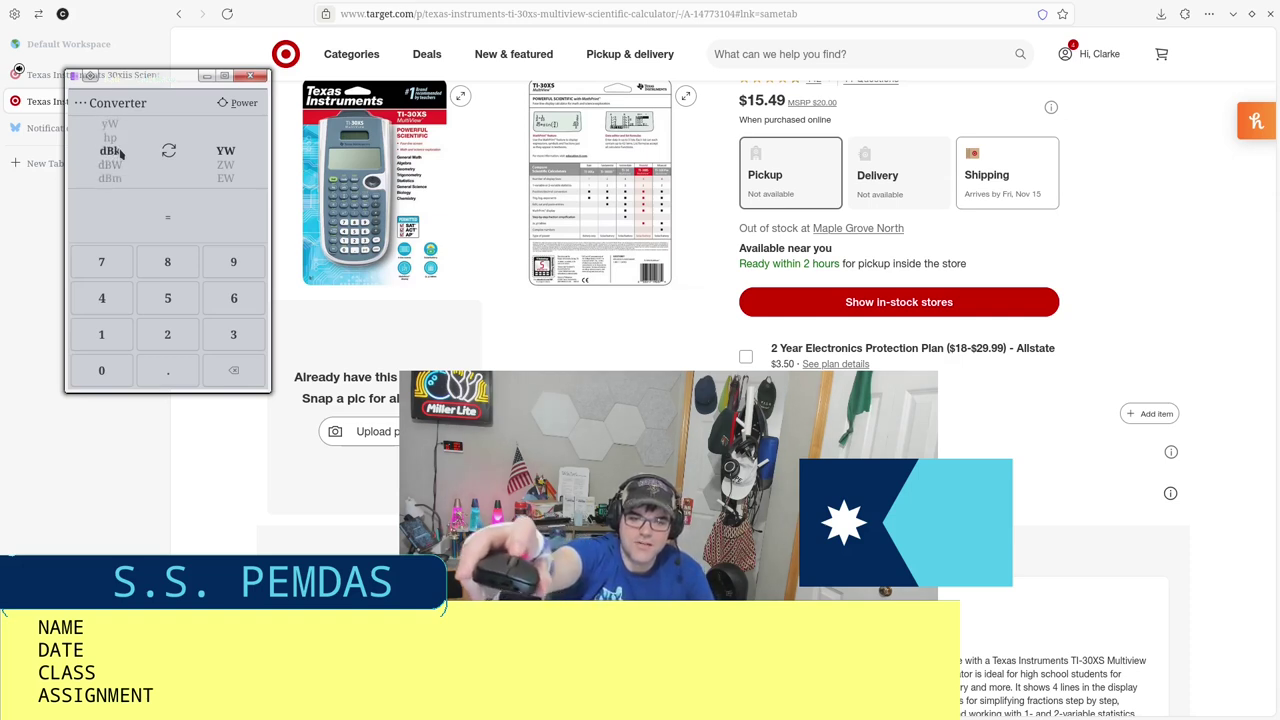
pyautogui.scroll(7, 119, 153)
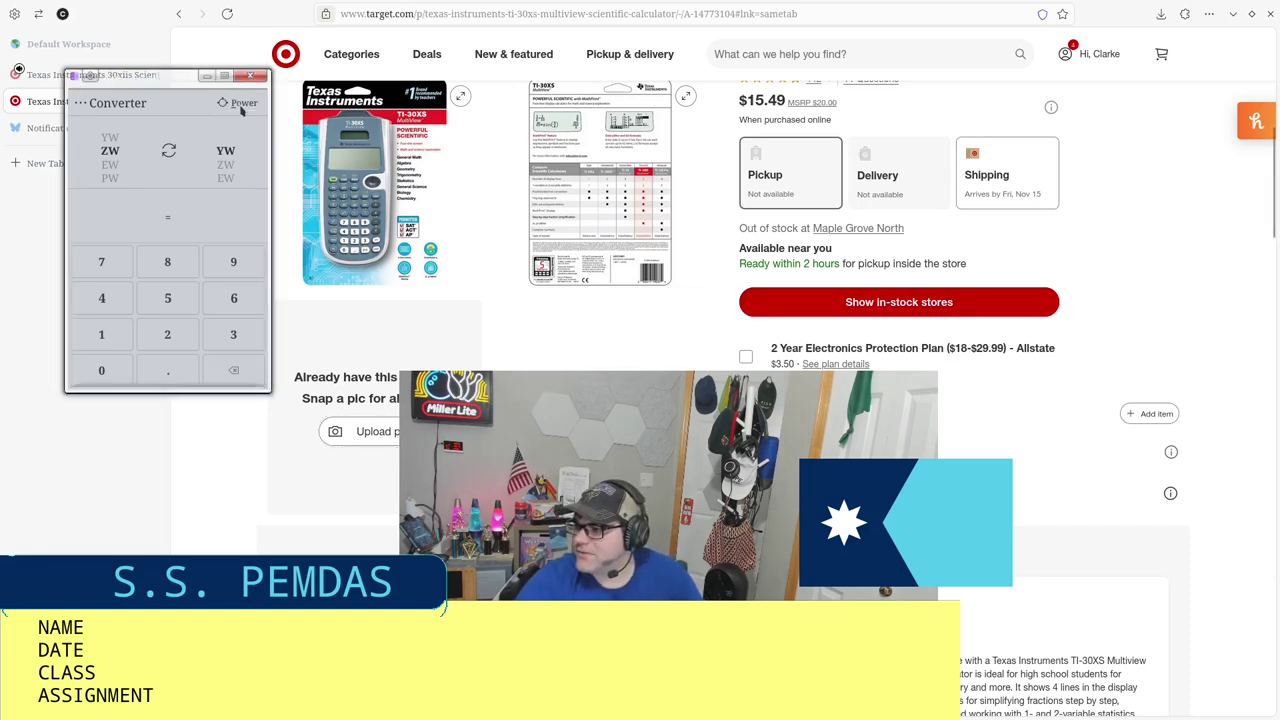
pyautogui.click(105, 102)
# Step: Return to Fuel Efficiency, set the source unit to mpg, and enter 50, giving 4.7043 l/100 km
pyautogui.click(190, 237)
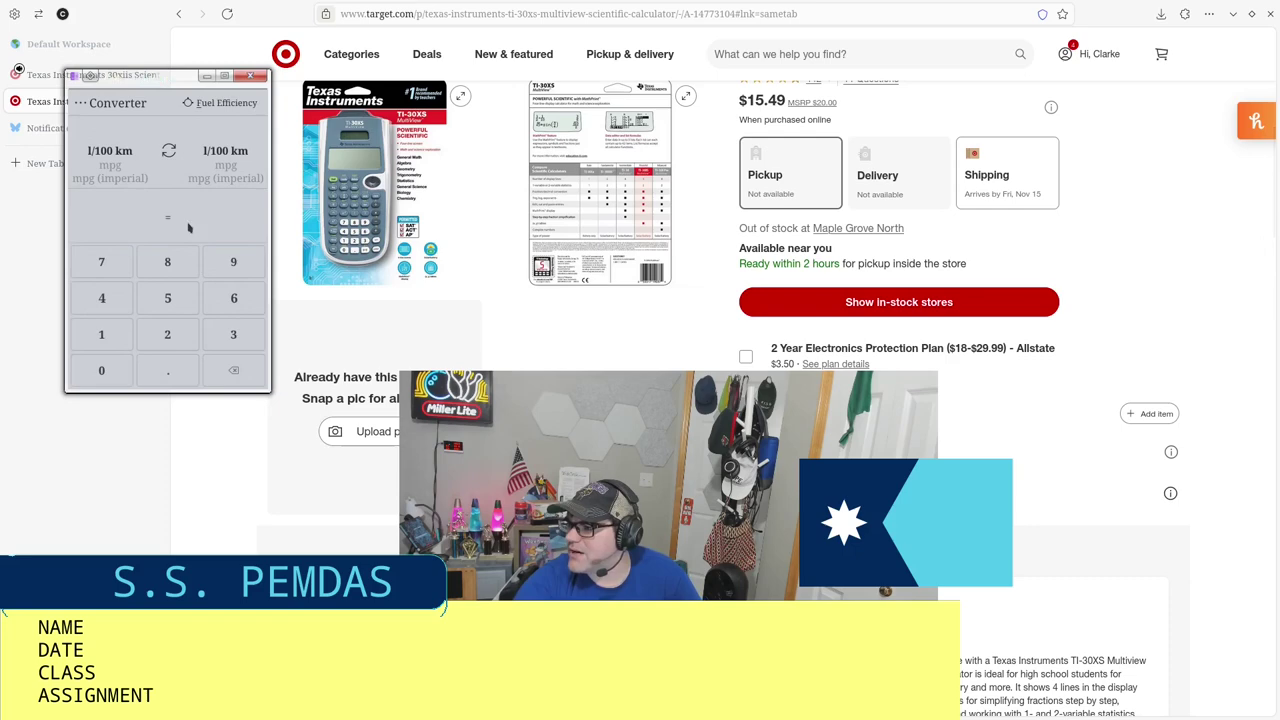
pyautogui.scroll(-2, 110, 163)
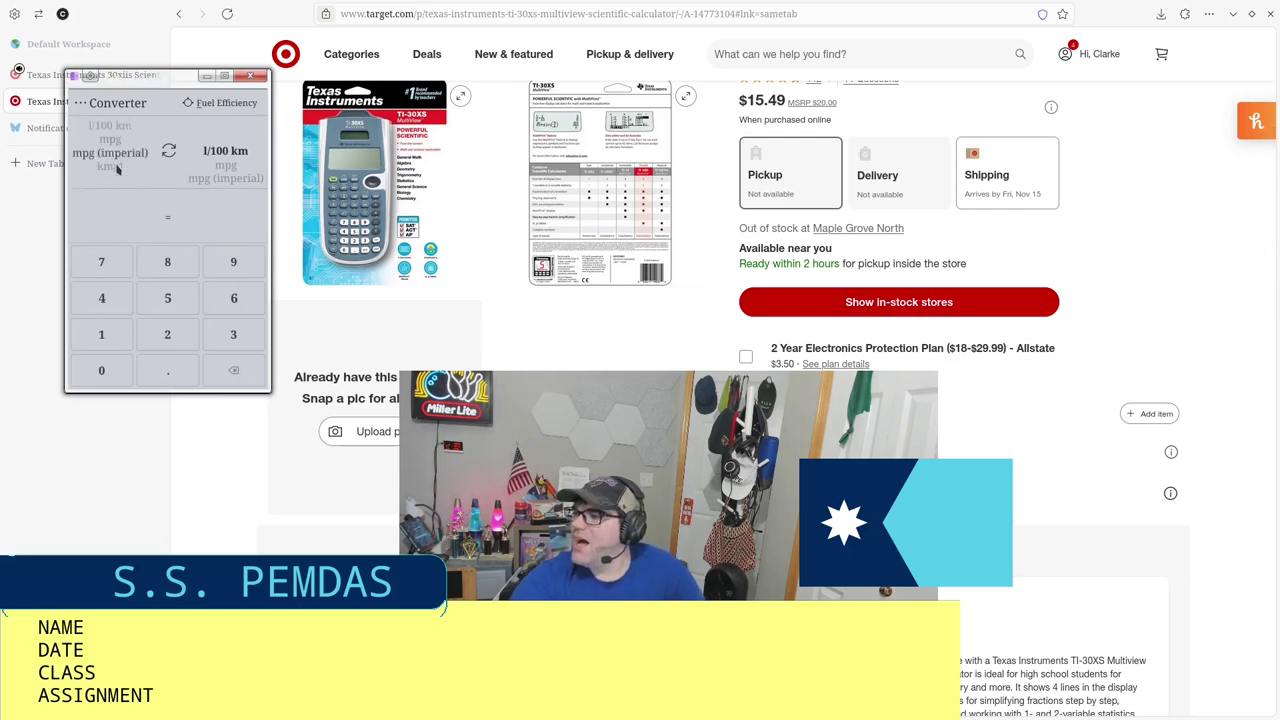
pyautogui.scroll(2, 116, 165)
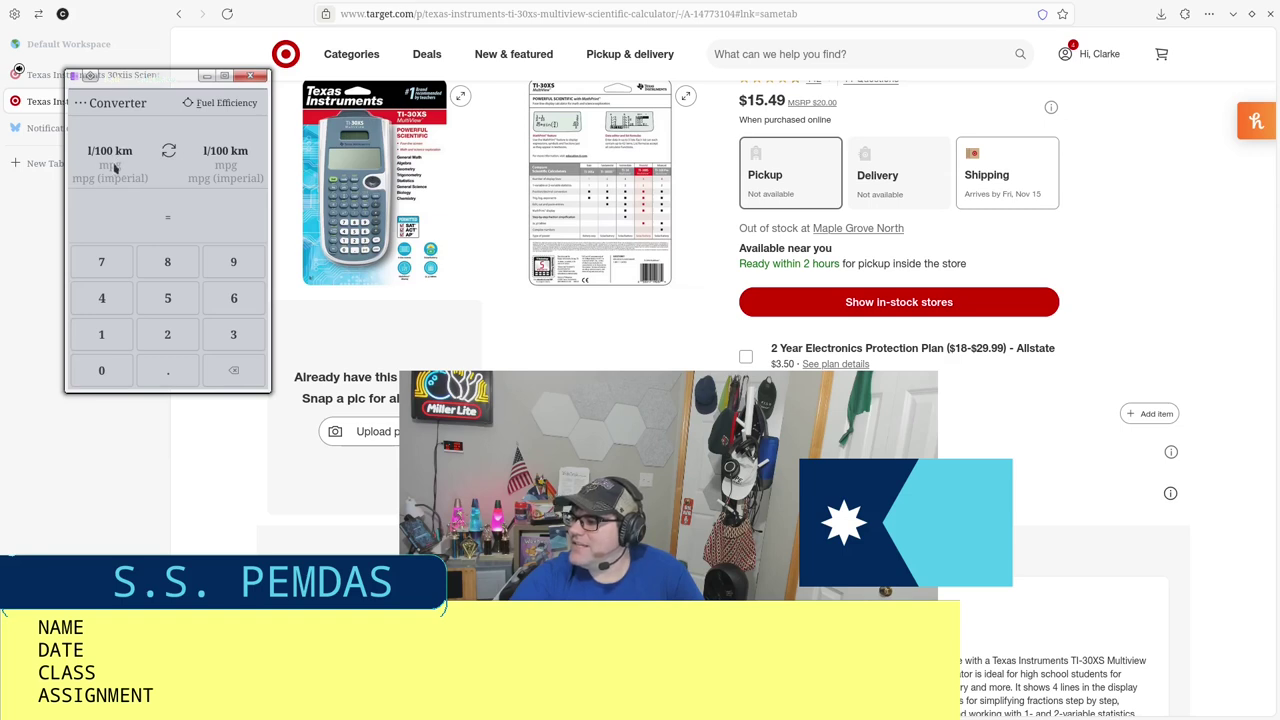
pyautogui.scroll(-3, 115, 165)
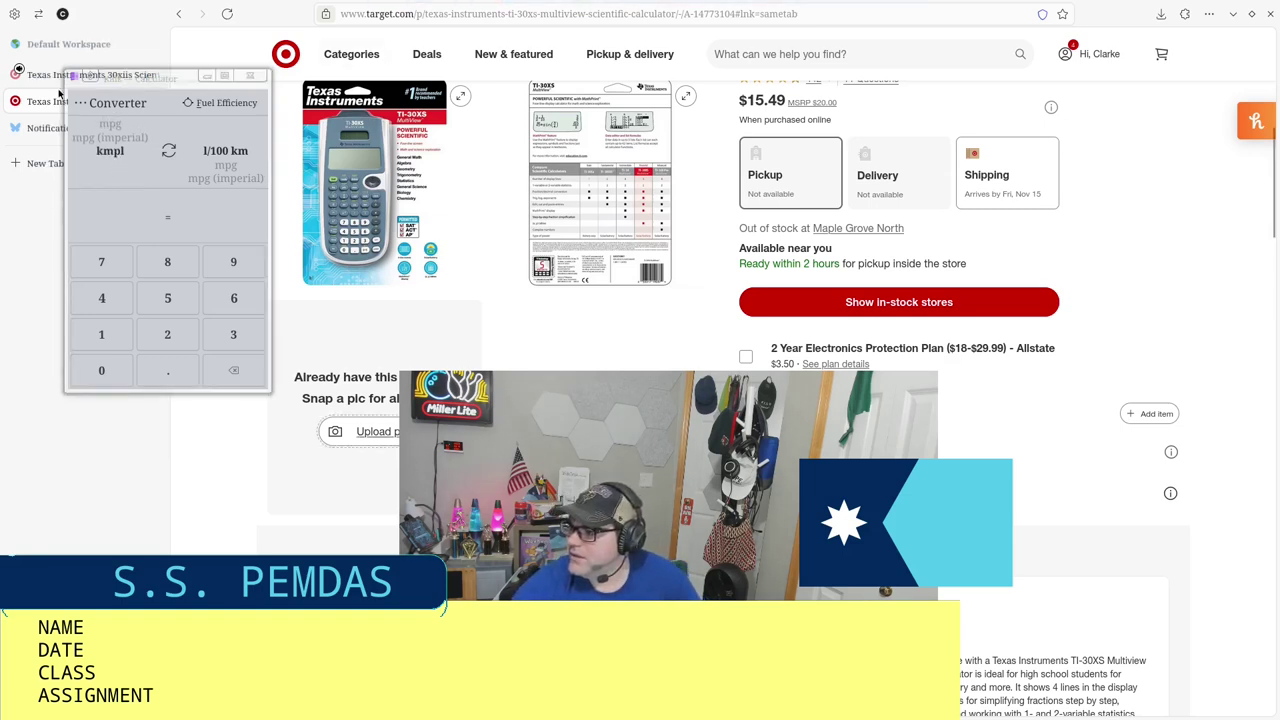
pyautogui.scroll(3, 117, 170)
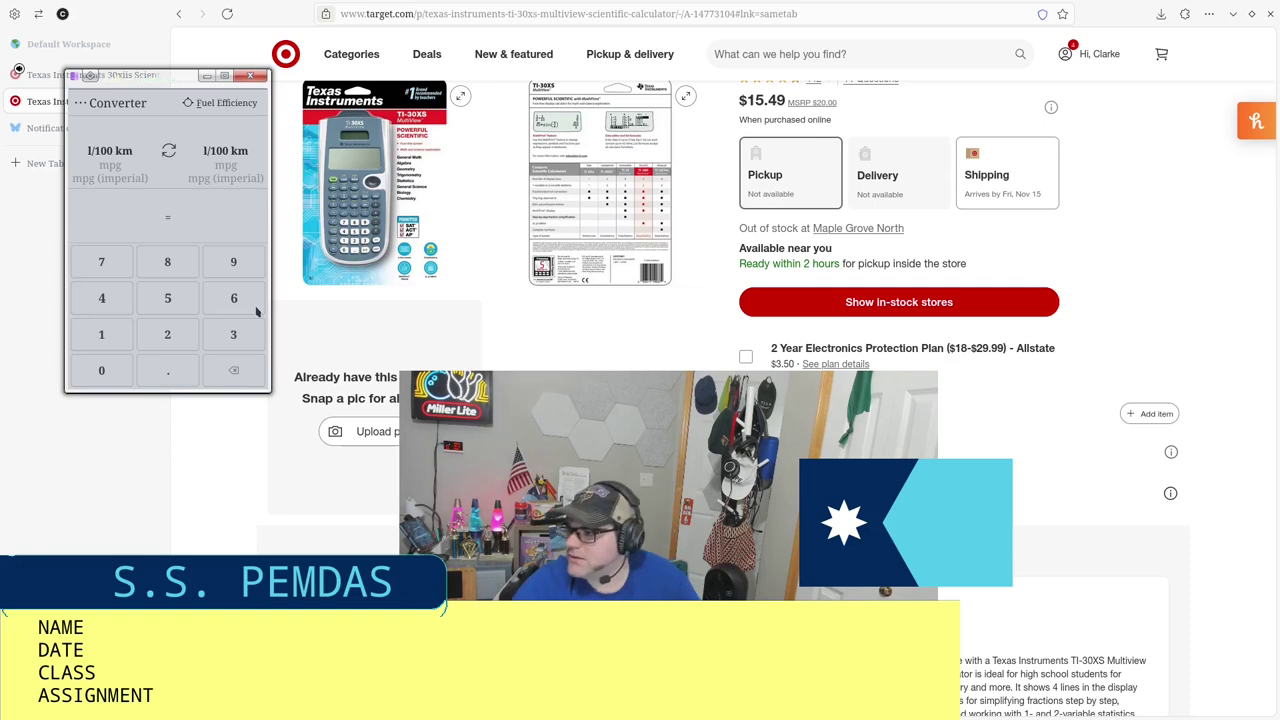
pyautogui.click(109, 165)
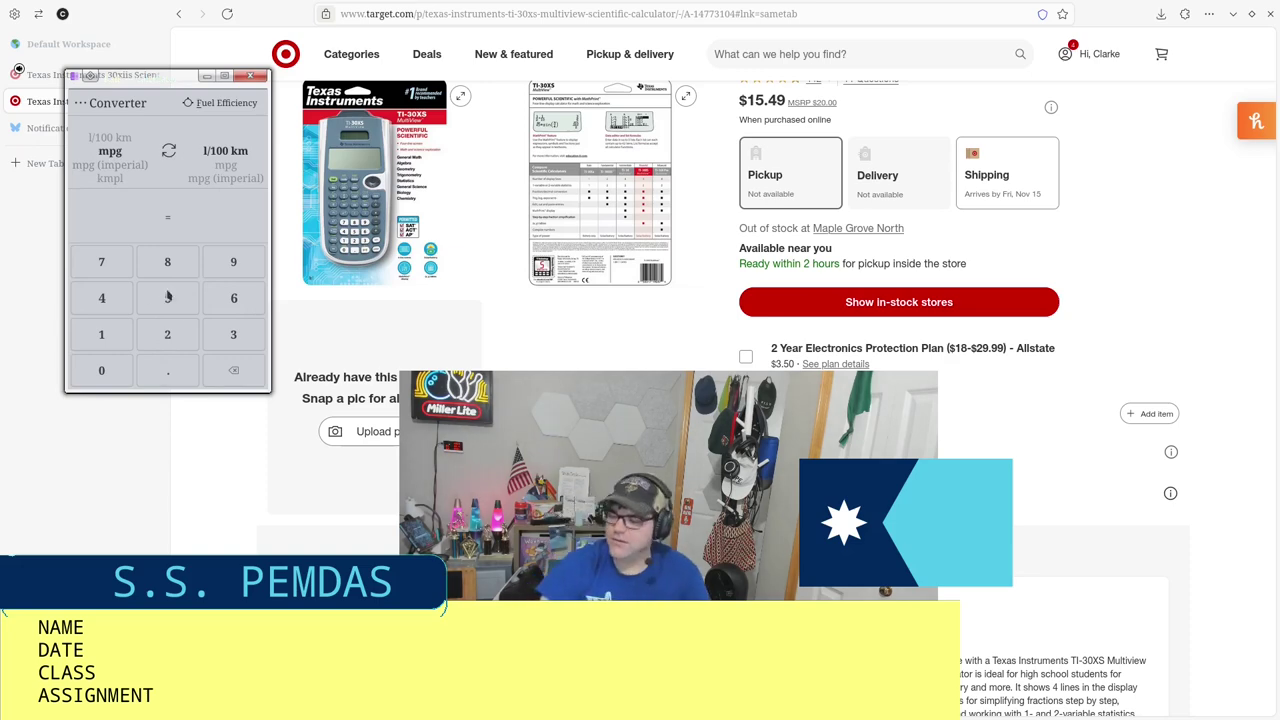
pyautogui.write('50')
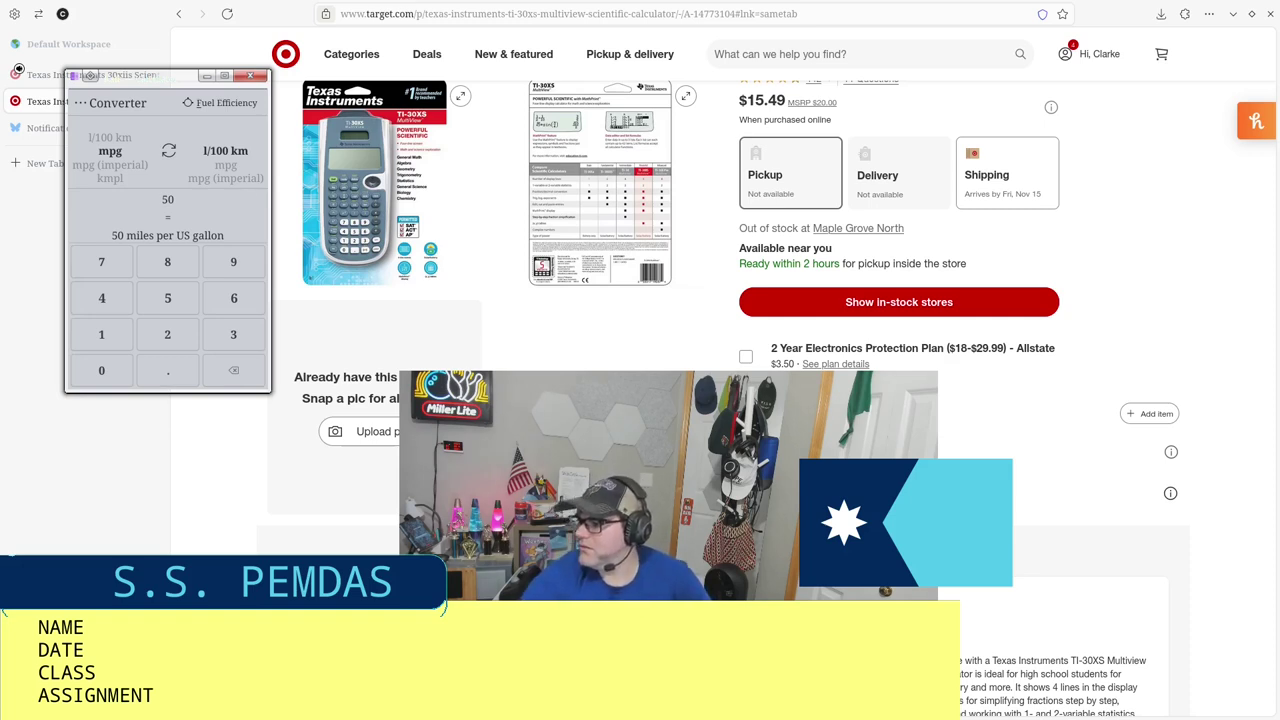
pyautogui.scroll(-1, 235, 162)
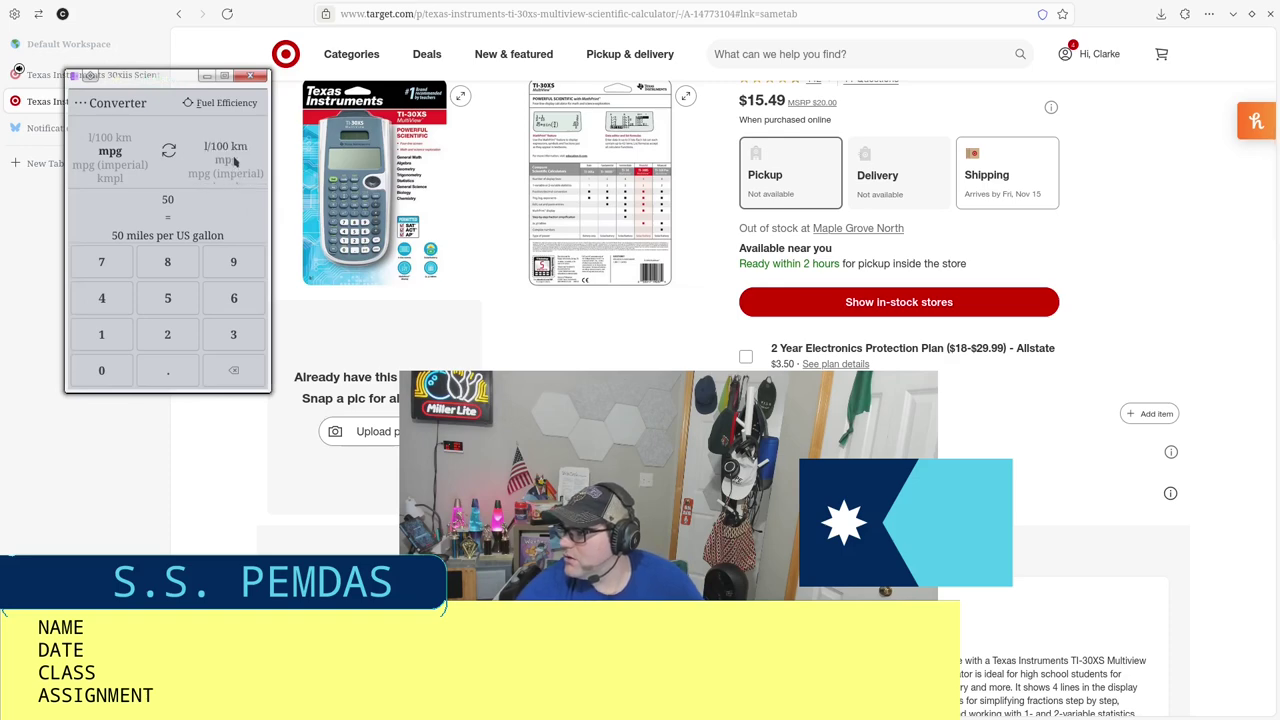
pyautogui.scroll(1, 238, 160)
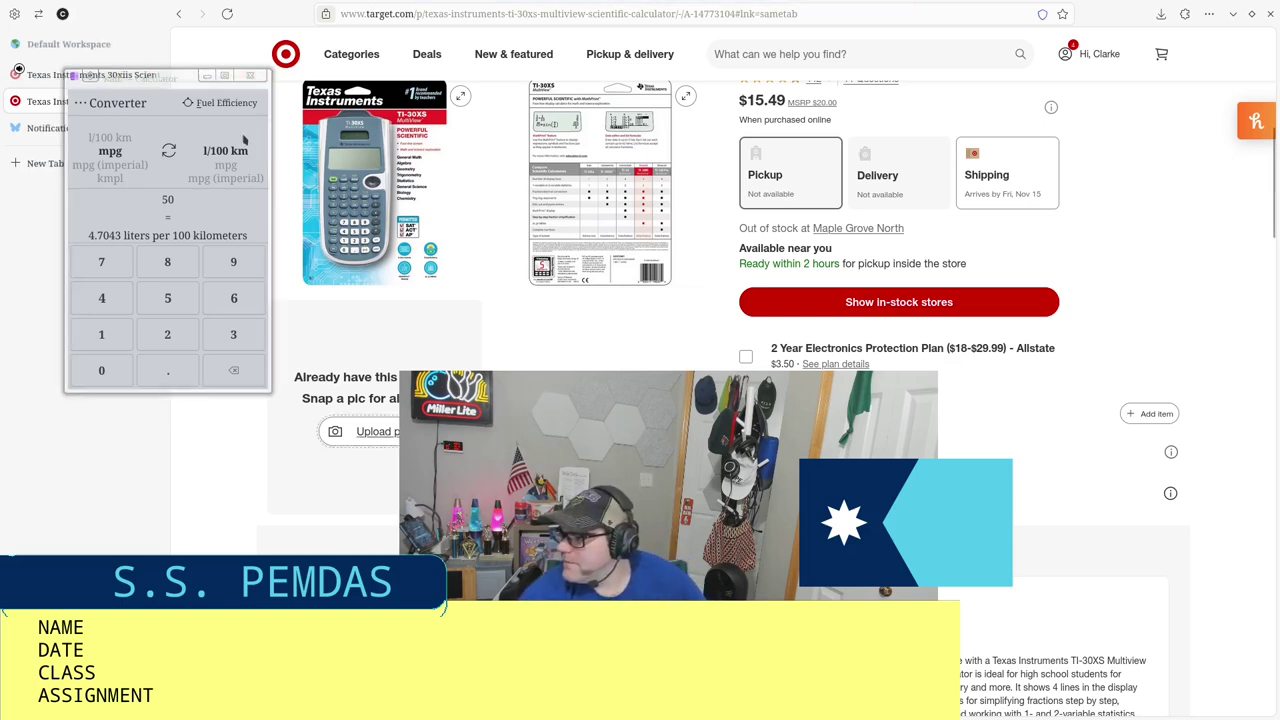
# Step: Choose Length as the converter's unit category
pyautogui.click(228, 103)
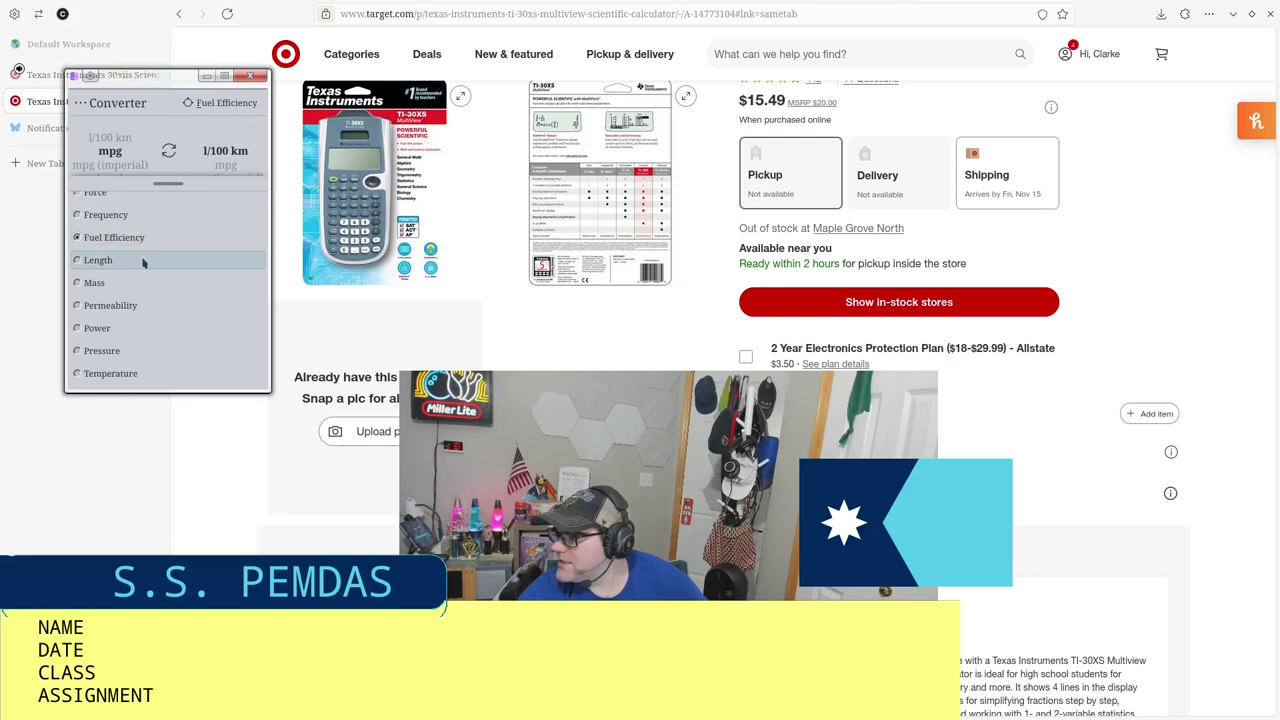
pyautogui.scroll(-3, 101, 374)
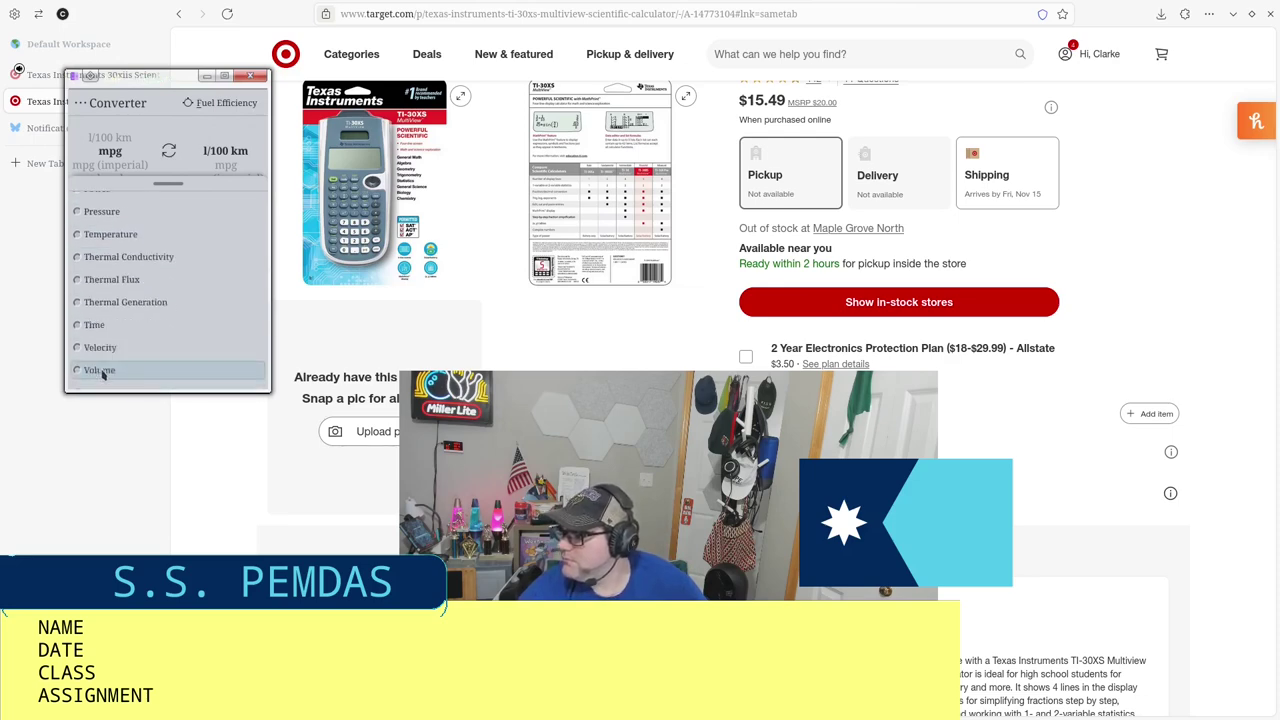
pyautogui.scroll(5, 100, 370)
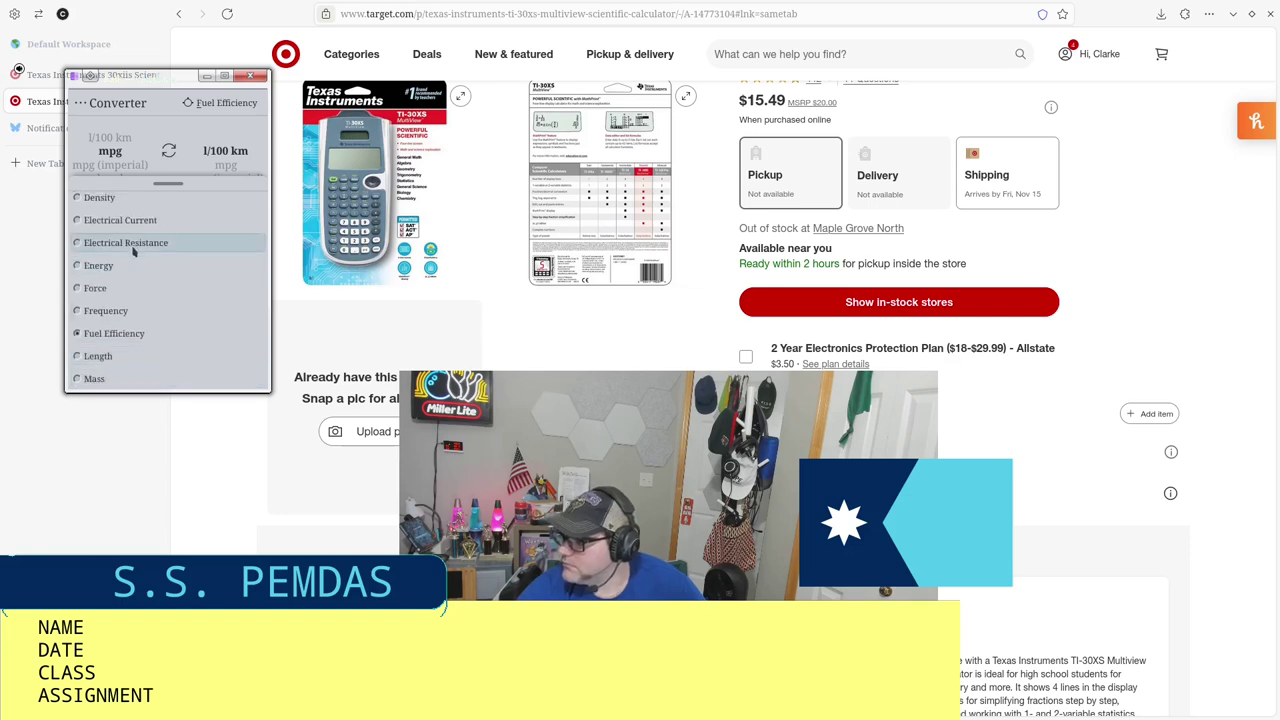
pyautogui.scroll(2, 135, 255)
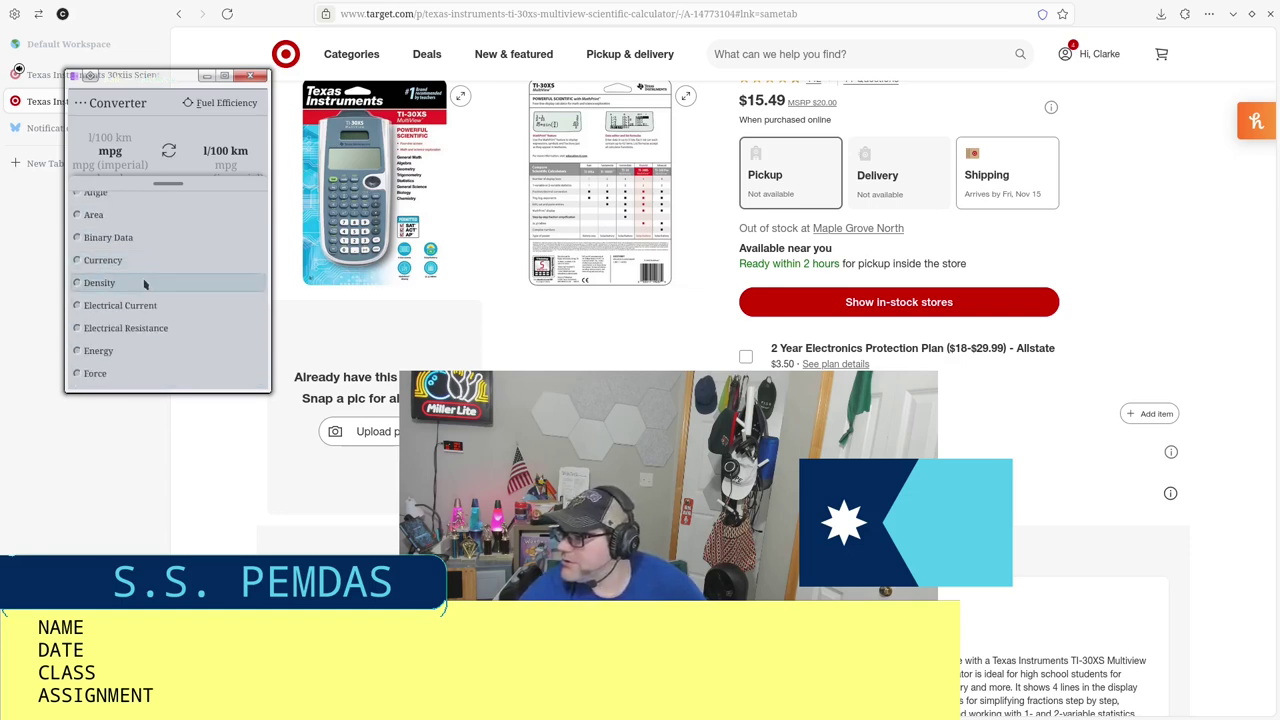
pyautogui.scroll(1, 144, 285)
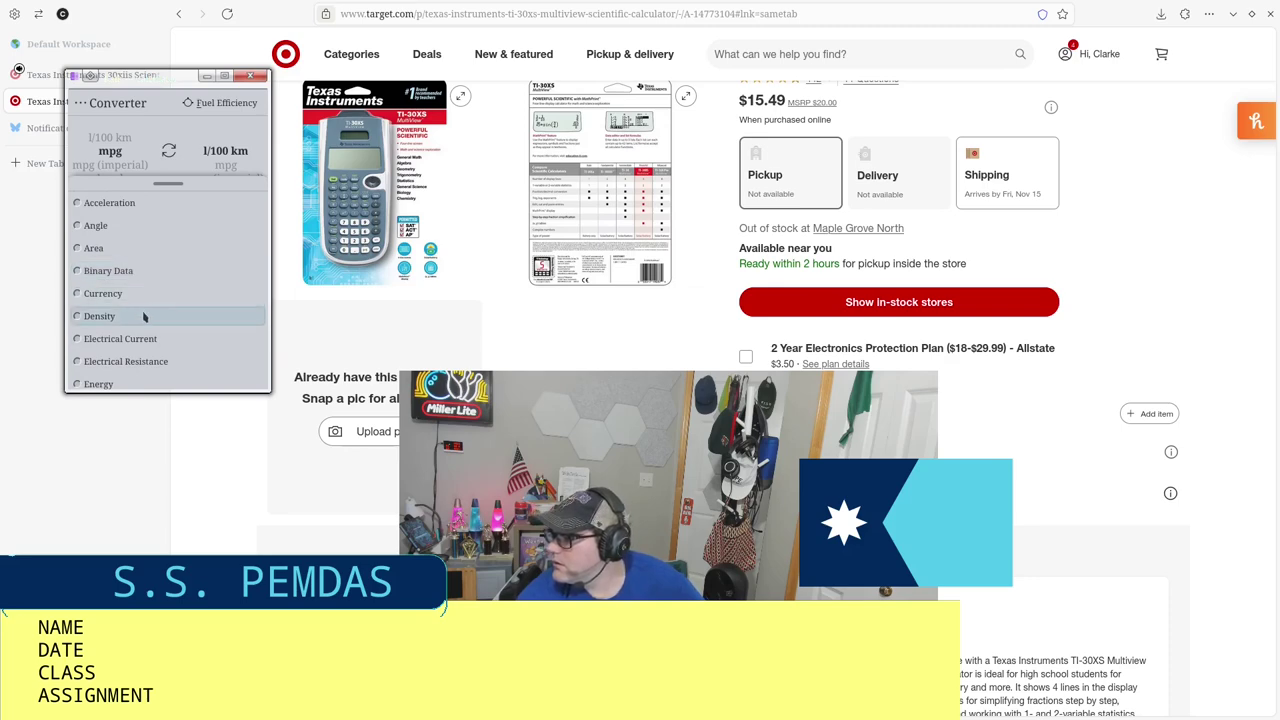
pyautogui.scroll(-3, 152, 335)
pyautogui.scroll(-1, 152, 335)
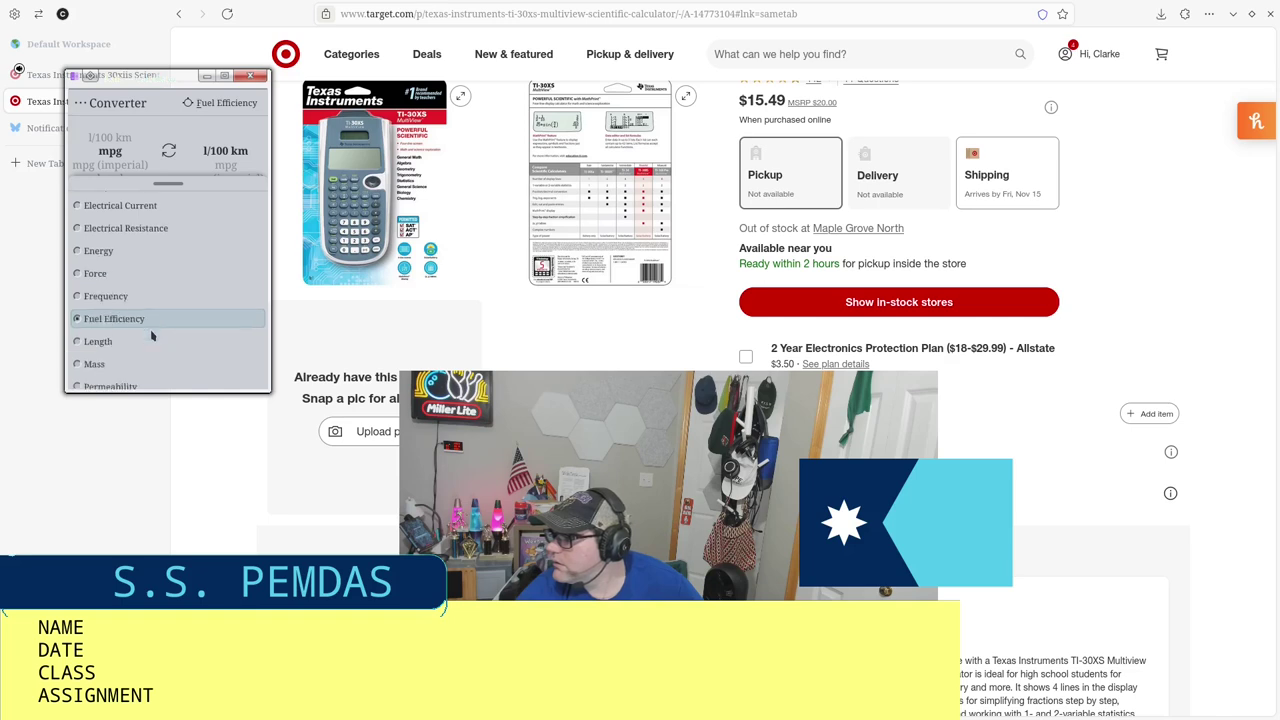
pyautogui.click(148, 330)
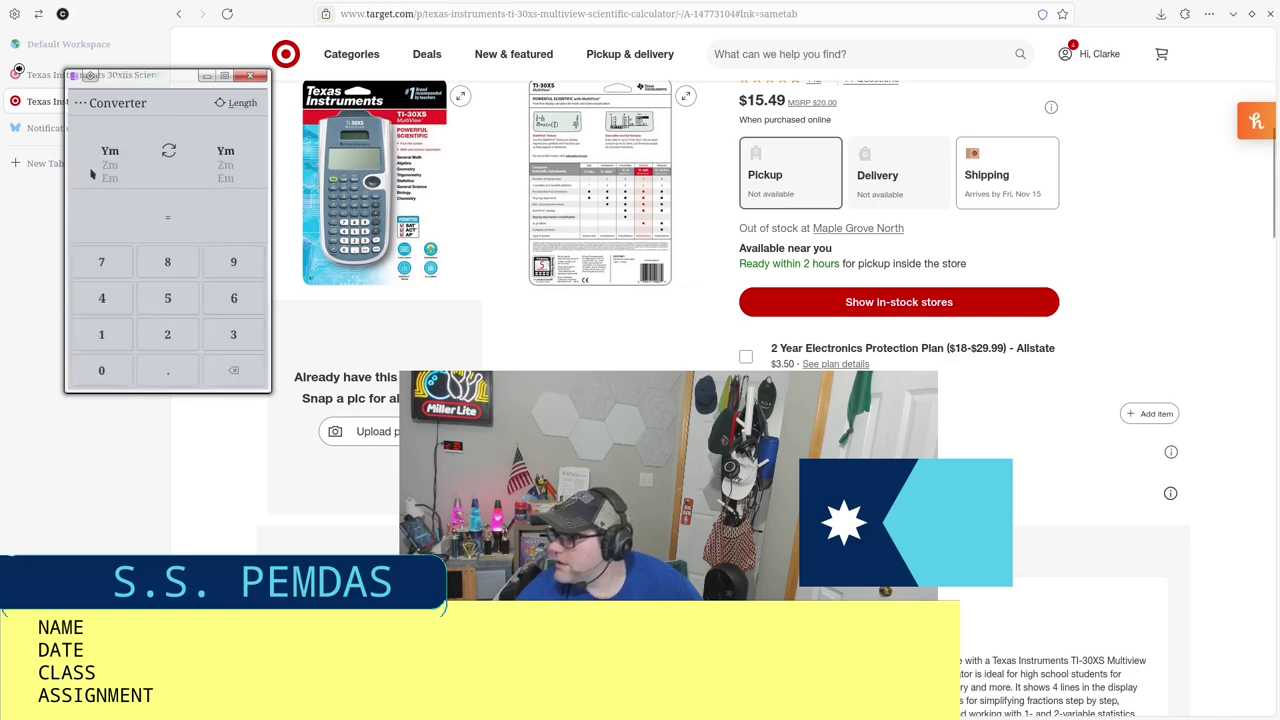
# Step: Set the conversion units to kilometres and miles
pyautogui.scroll(-4, 107, 178)
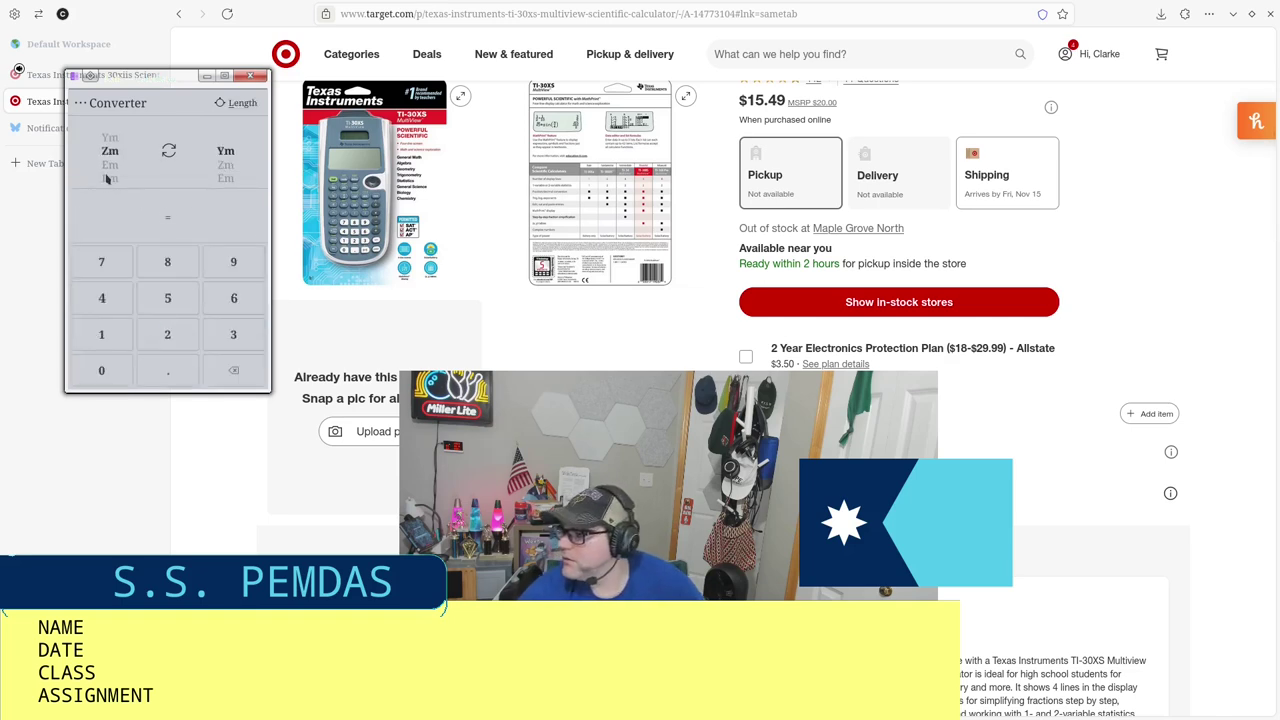
pyautogui.scroll(-4, 105, 178)
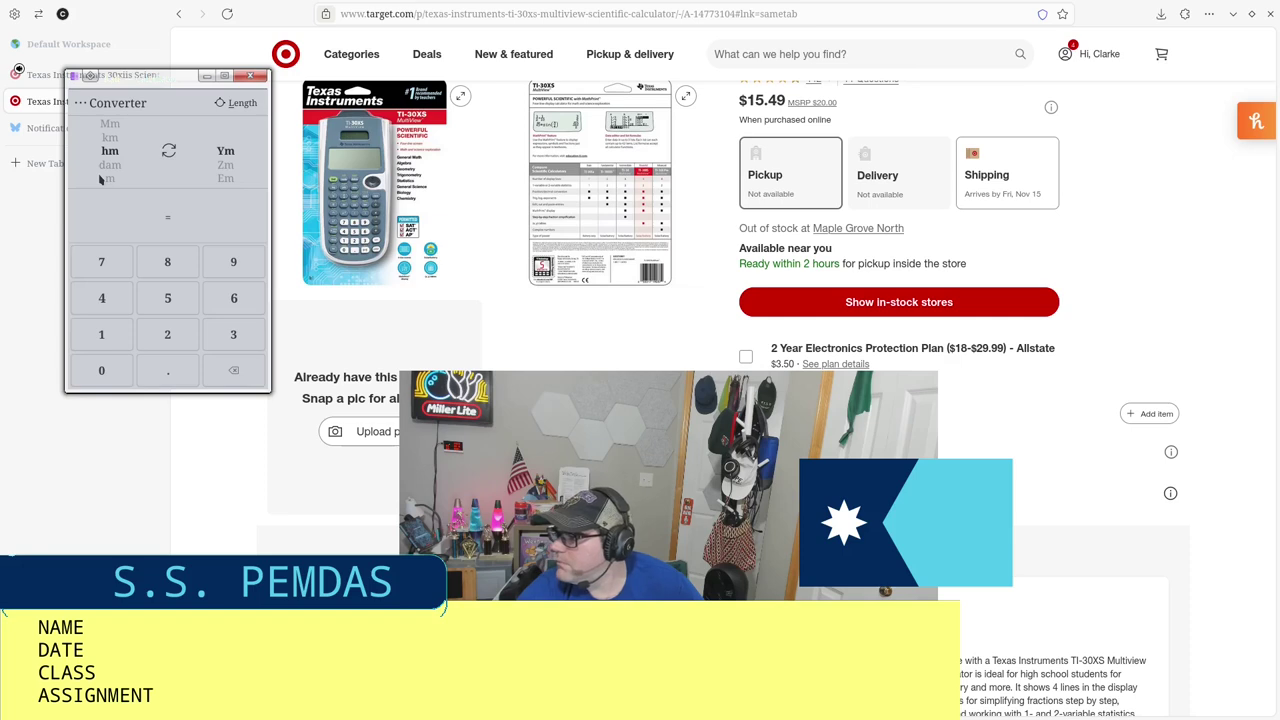
pyautogui.scroll(1, 102, 178)
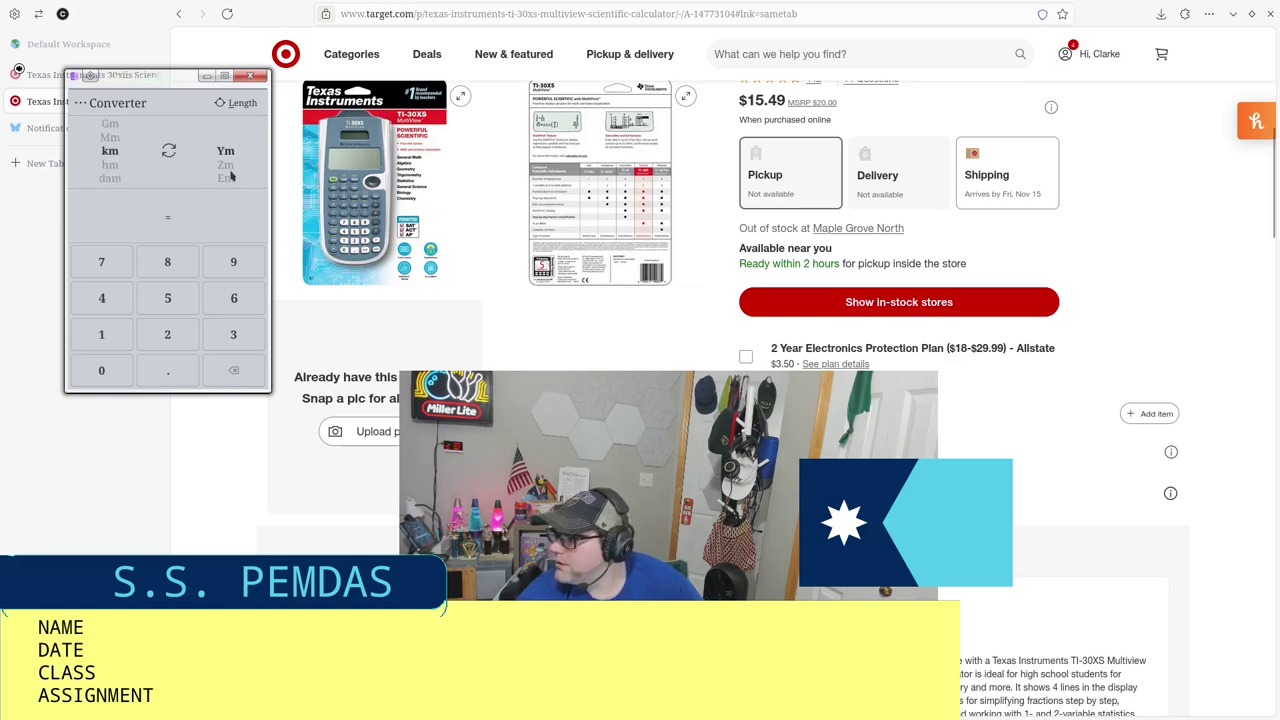
pyautogui.scroll(-2, 230, 162)
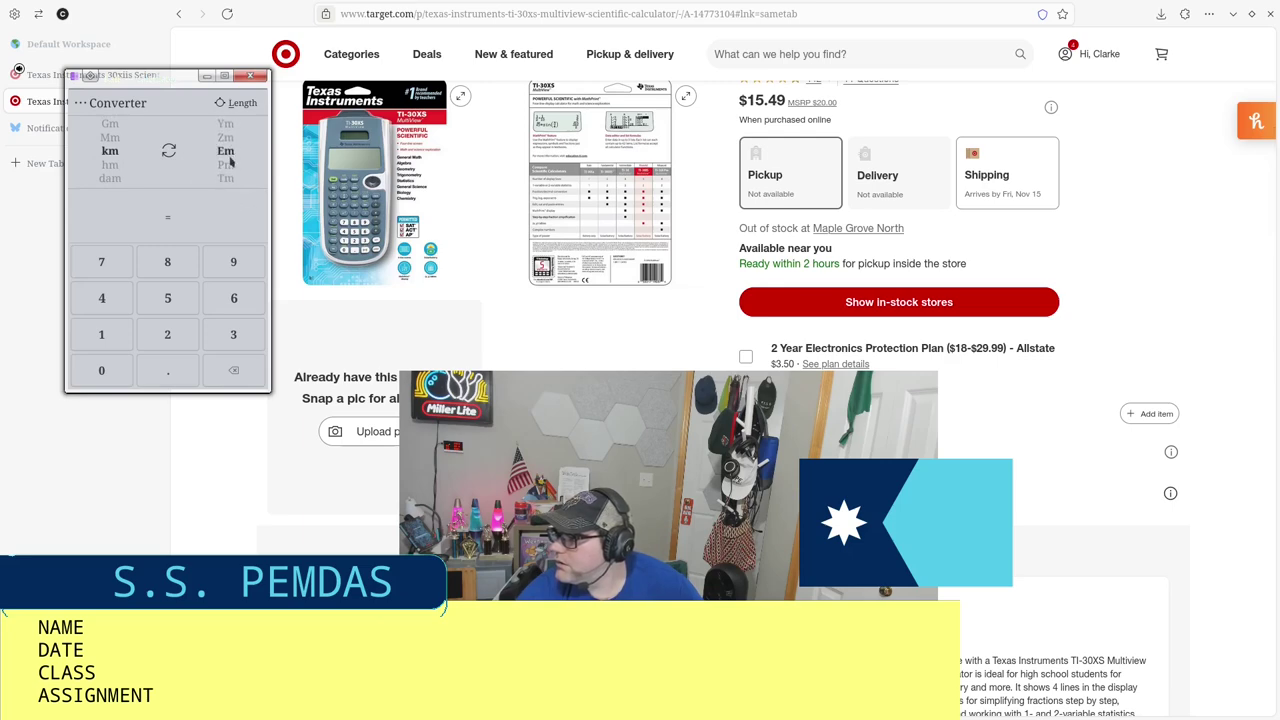
pyautogui.scroll(-8, 230, 162)
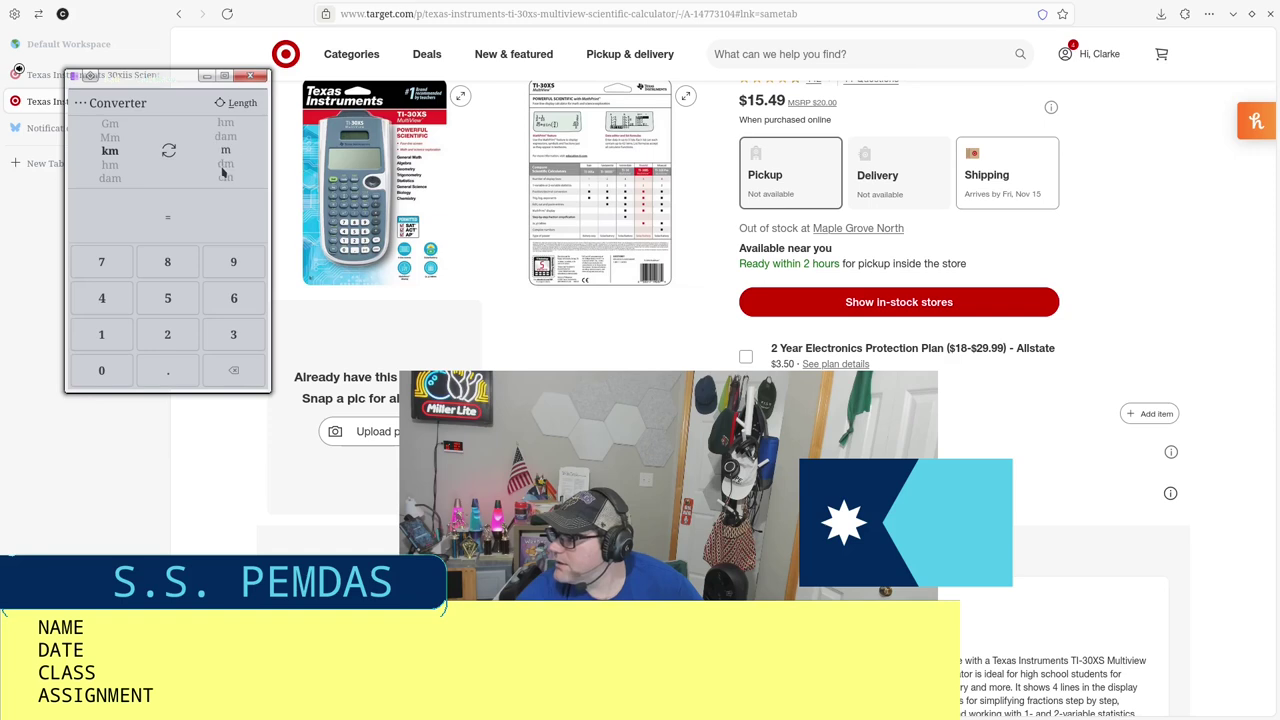
pyautogui.scroll(2, 223, 172)
pyautogui.scroll(2, 223, 172)
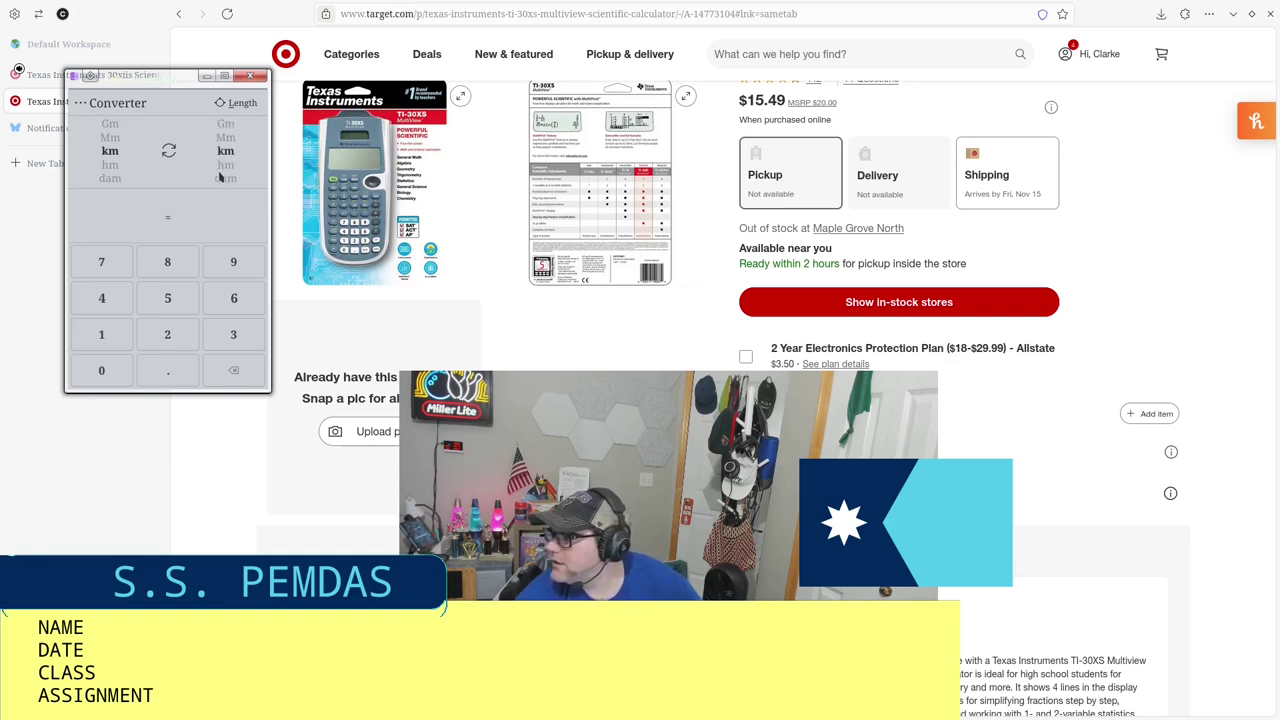
pyautogui.scroll(1, 221, 177)
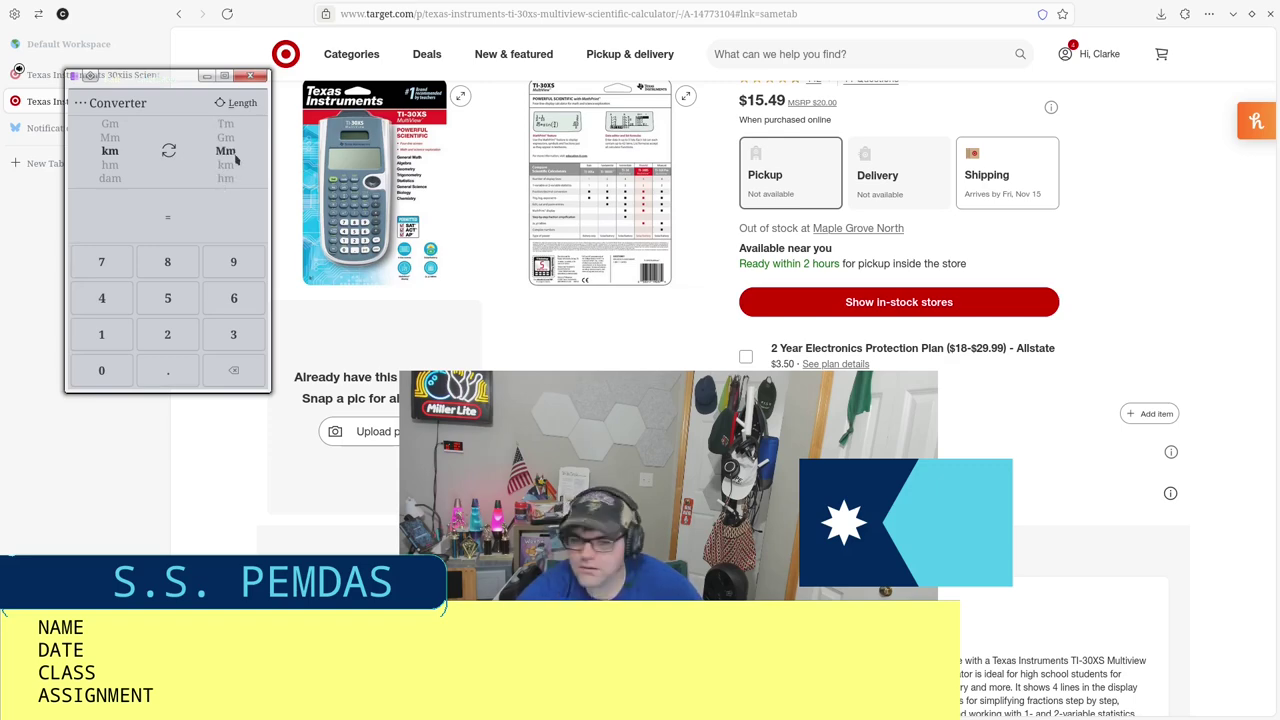
pyautogui.scroll(2, 236, 160)
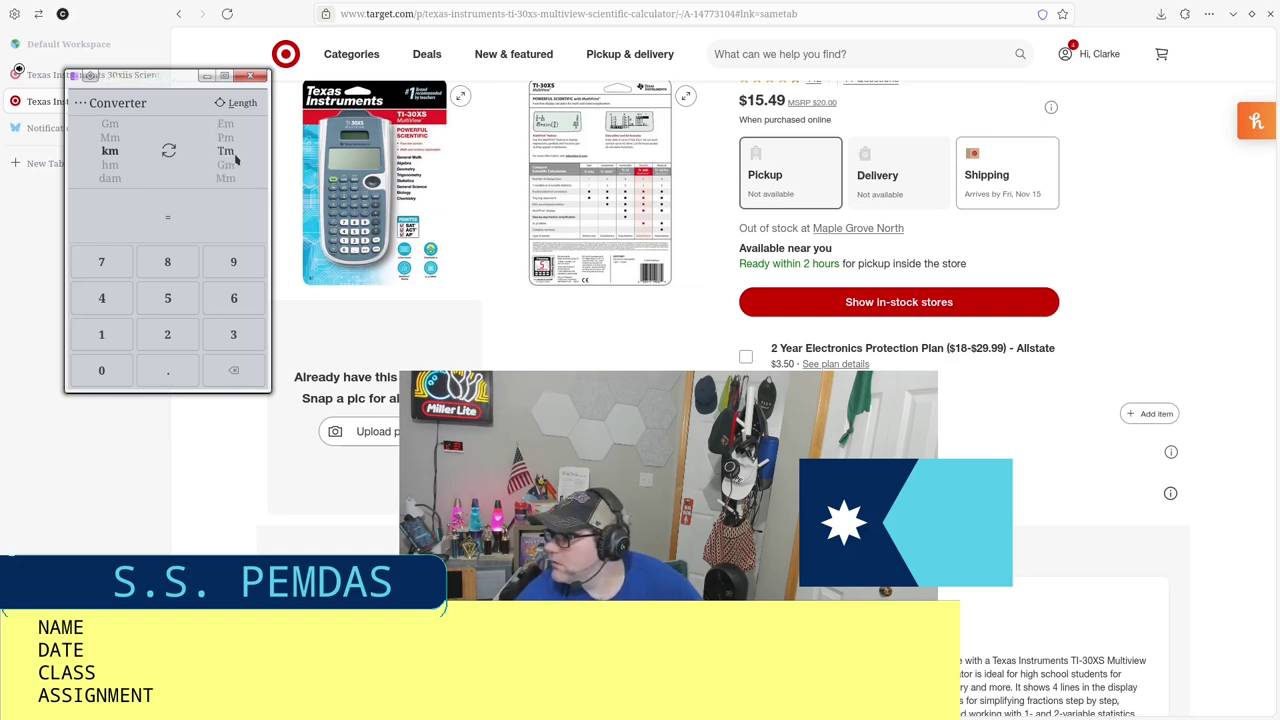
pyautogui.scroll(-3, 232, 165)
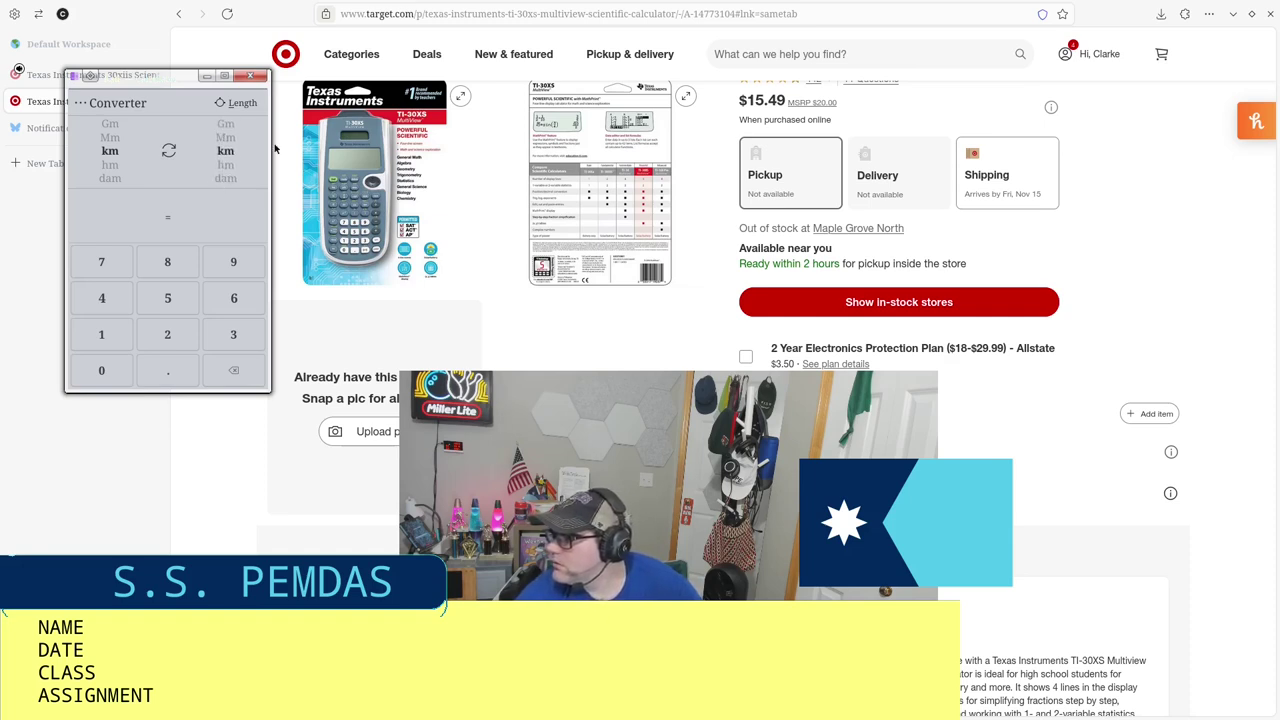
pyautogui.click(232, 179)
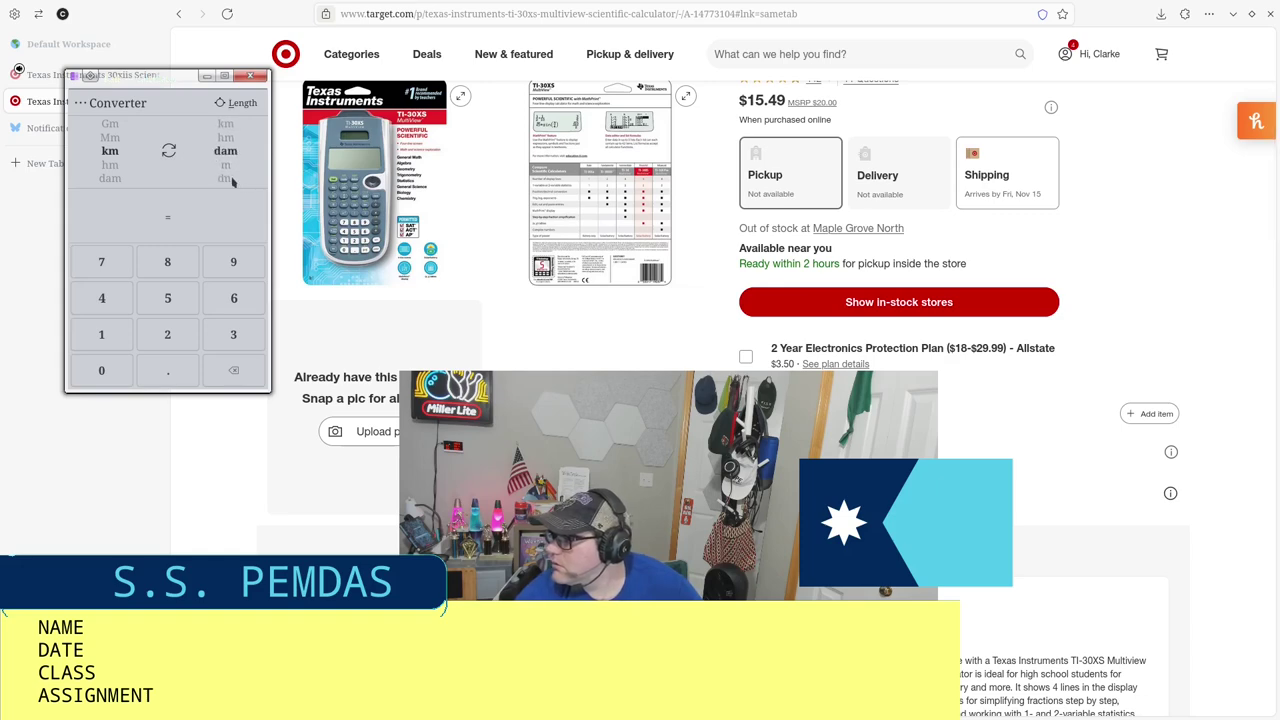
# Step: Convert 100 km to 62.1373 miles, then close the converter window with Alt+F4
pyautogui.scroll(-1, 232, 181)
pyautogui.scroll(-8, 232, 181)
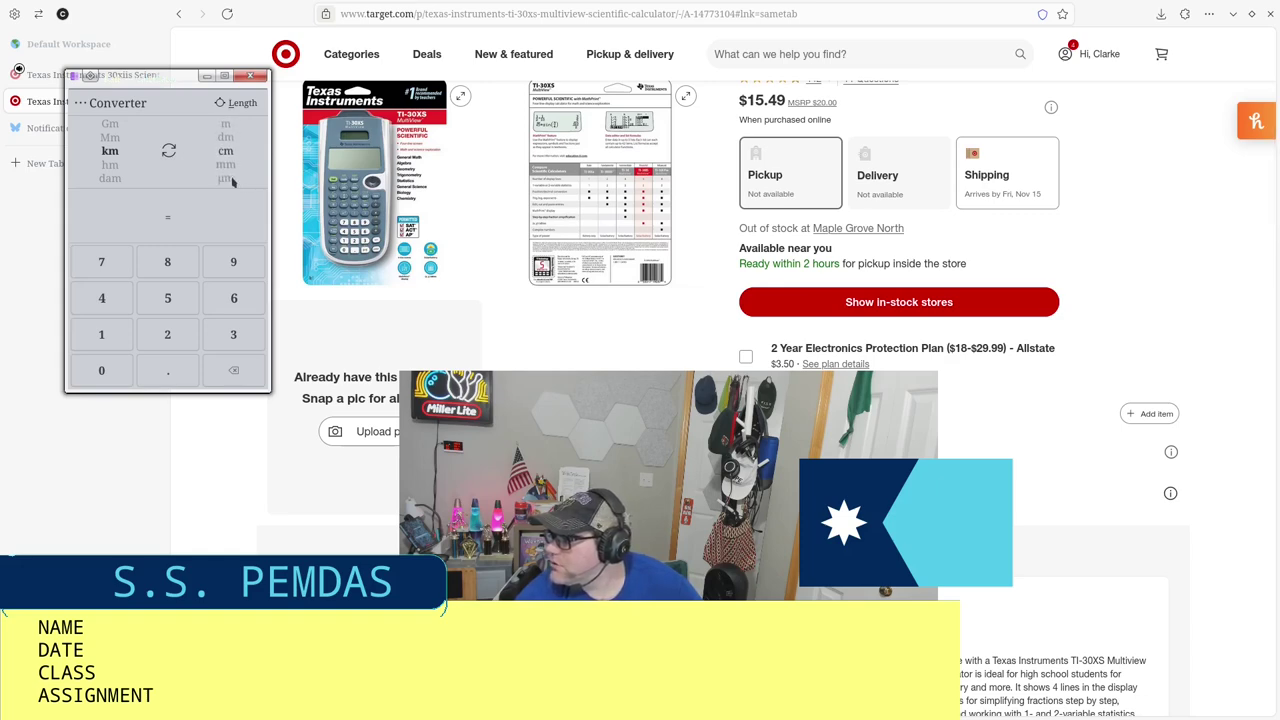
pyautogui.scroll(-3, 232, 181)
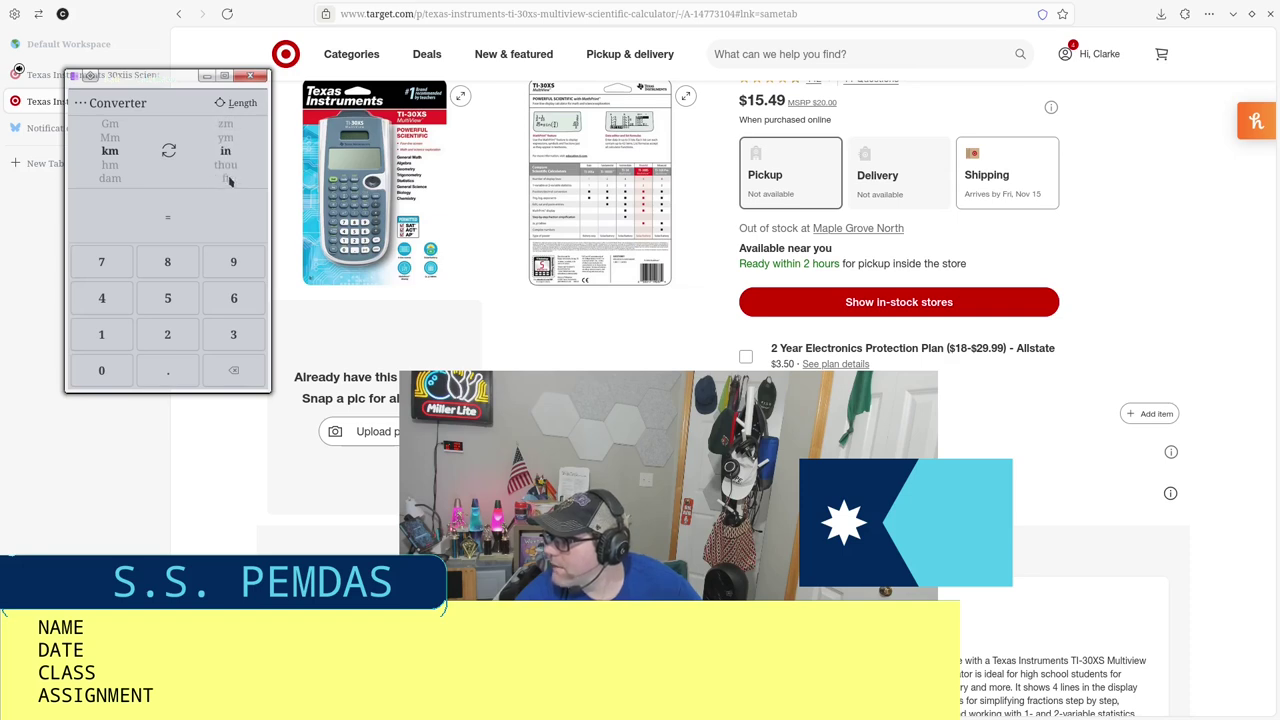
pyautogui.scroll(-4, 229, 181)
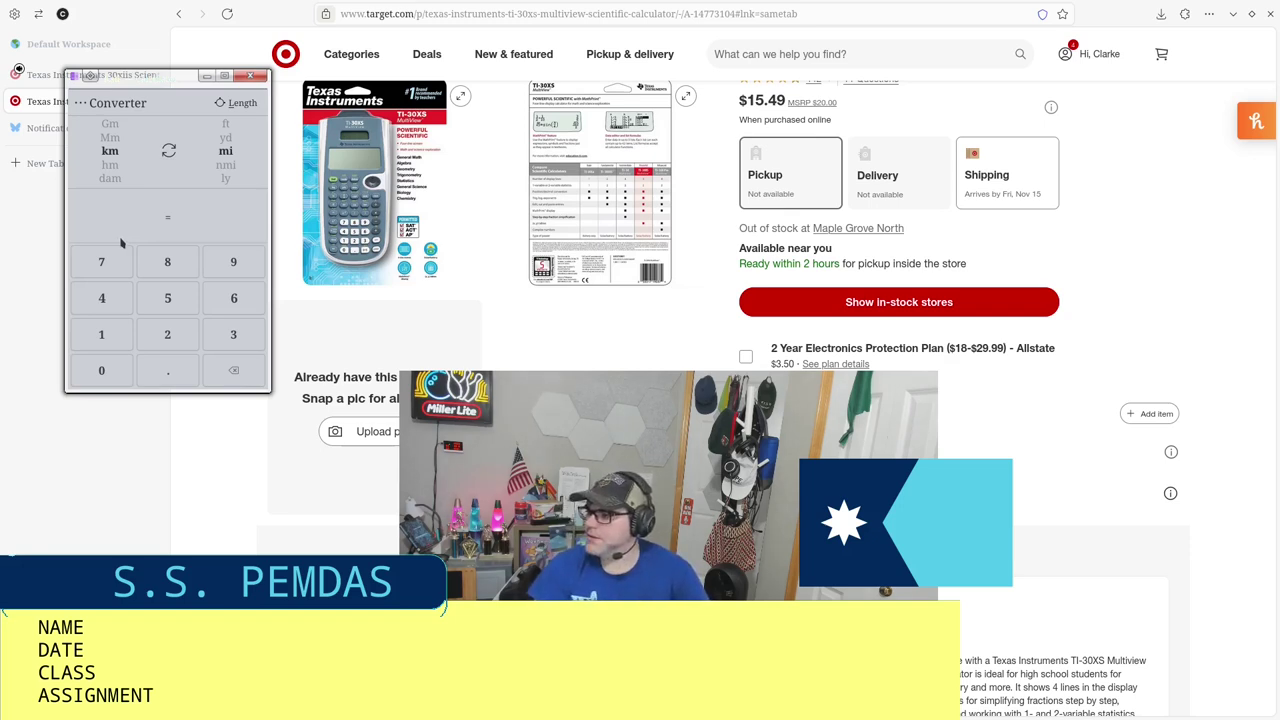
pyautogui.write('100')
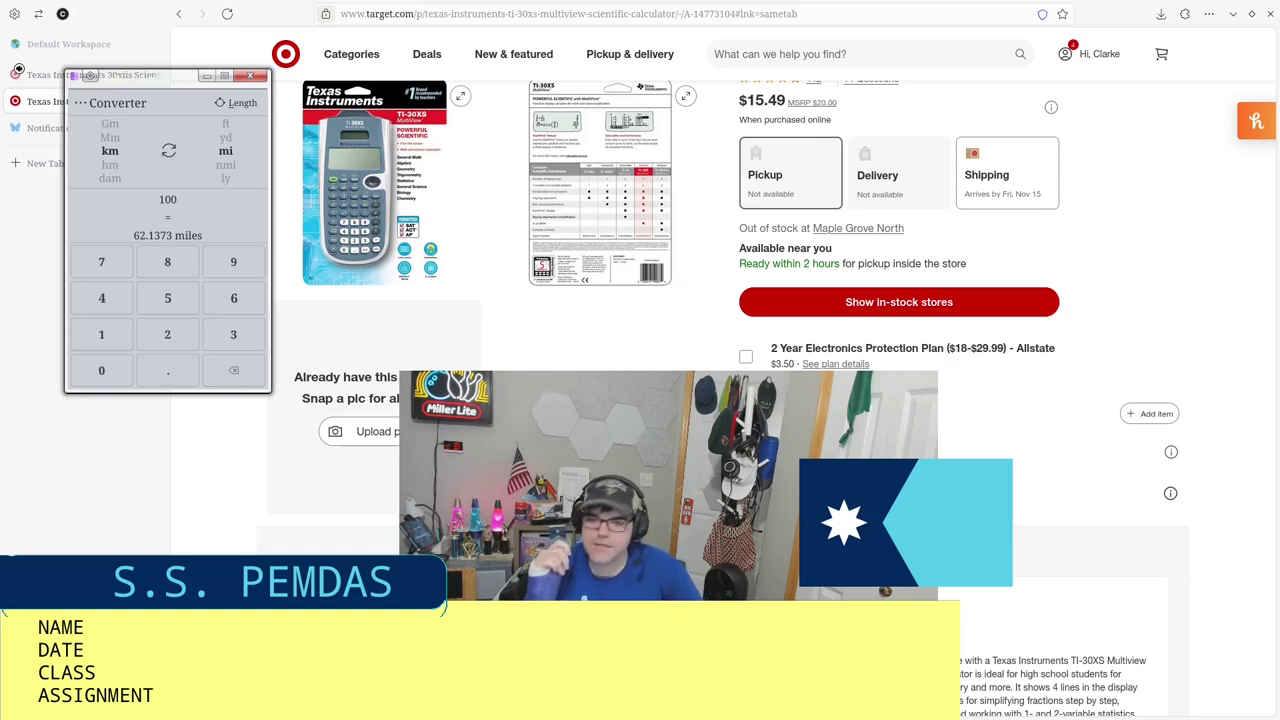
pyautogui.hotkey('alt', 'F4')
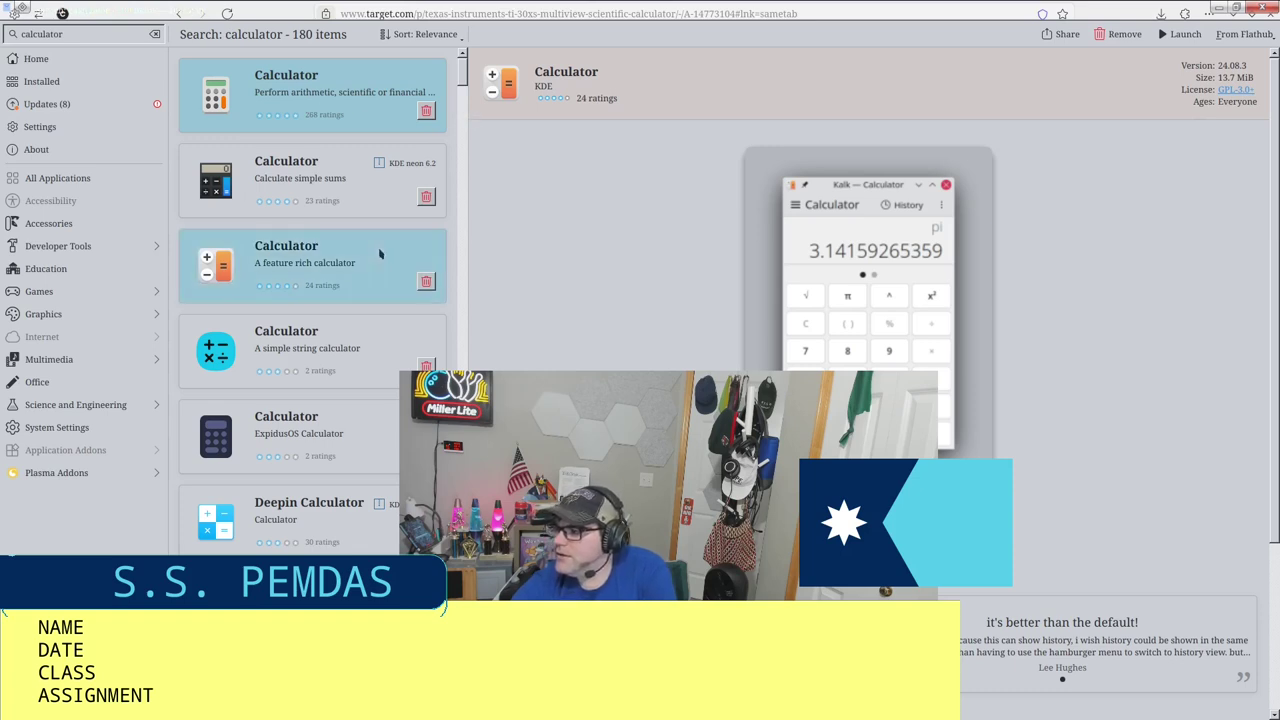
# Step: Relaunch Kalk from Discover, move its window to the upper left, and show the scientific keypad
pyautogui.click(1190, 36)
pyautogui.moveTo(656, 211); pyautogui.dragTo(218, 79)
pyautogui.click(204, 170)
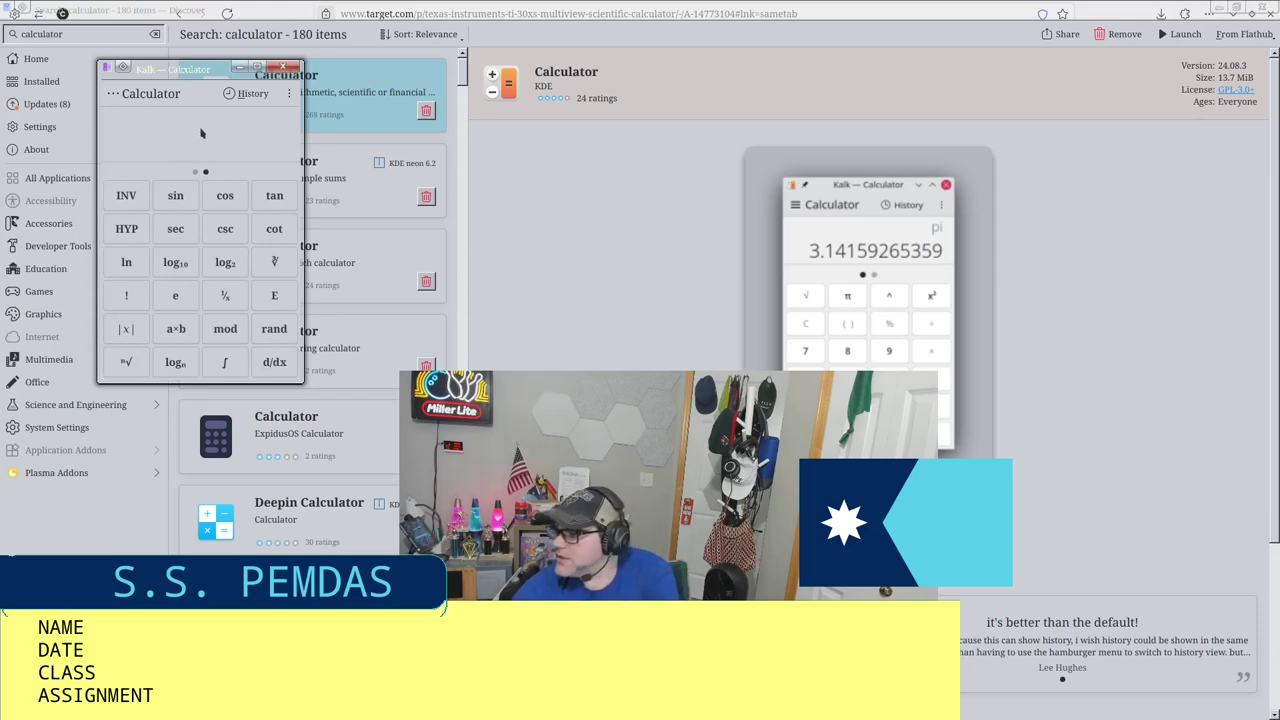
# Step: Check Kalk's empty history, return to the numeric keypad, and open the modes list
pyautogui.click(238, 93)
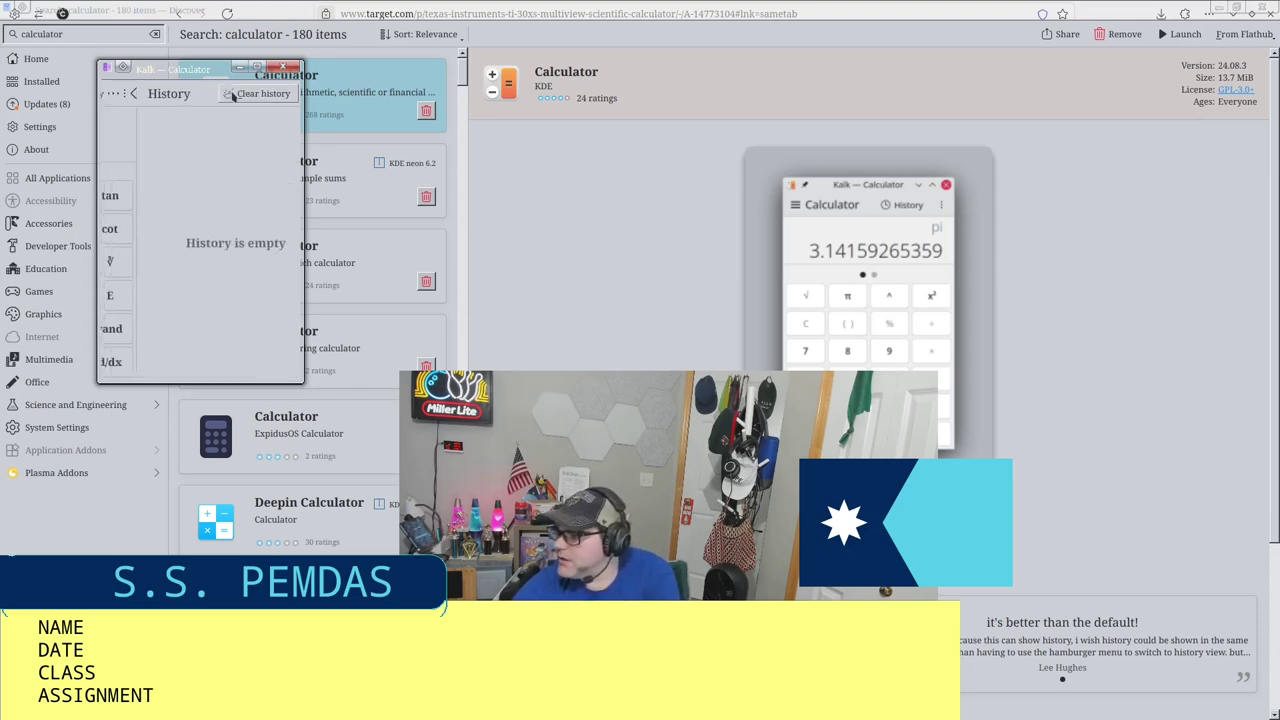
pyautogui.click(134, 94)
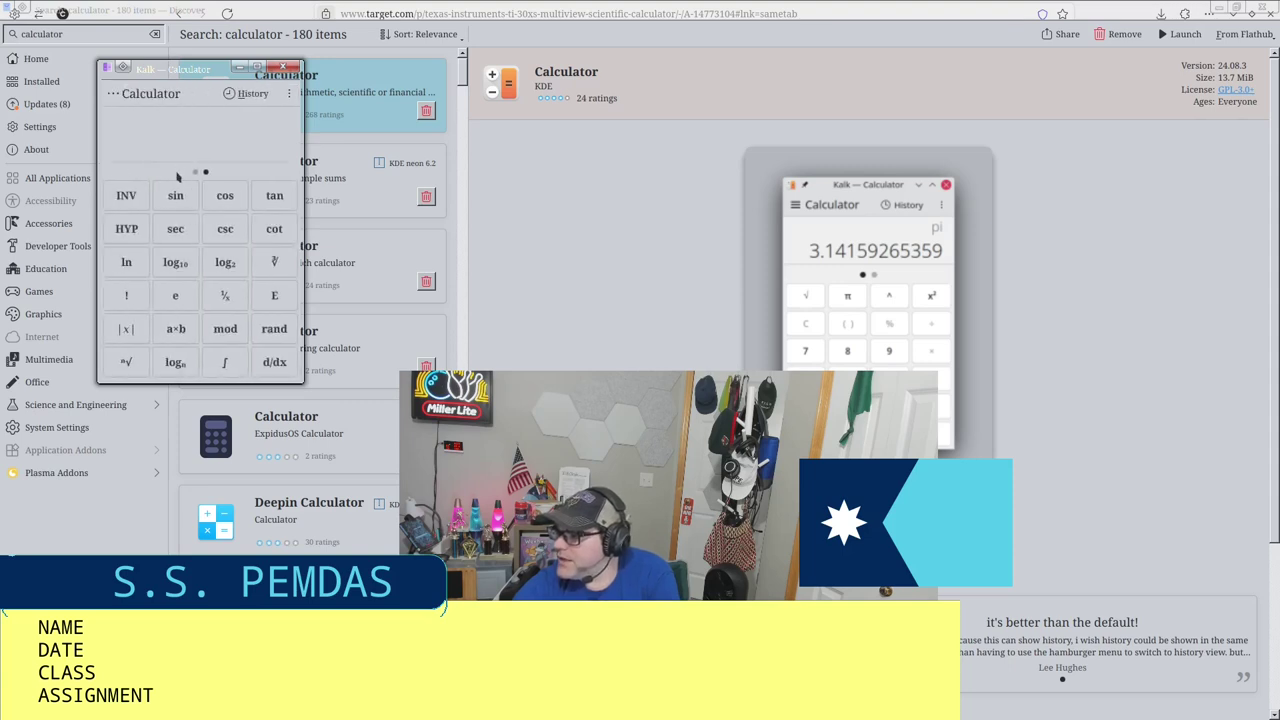
pyautogui.click(196, 172)
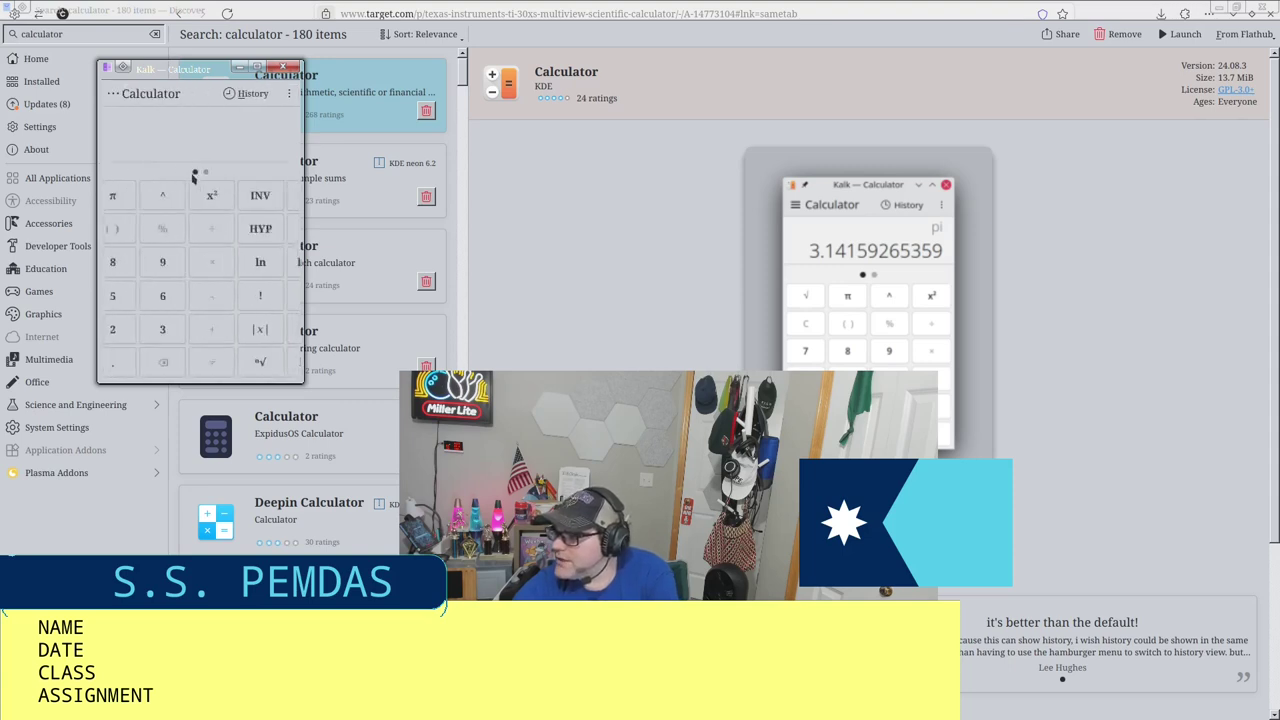
pyautogui.click(114, 93)
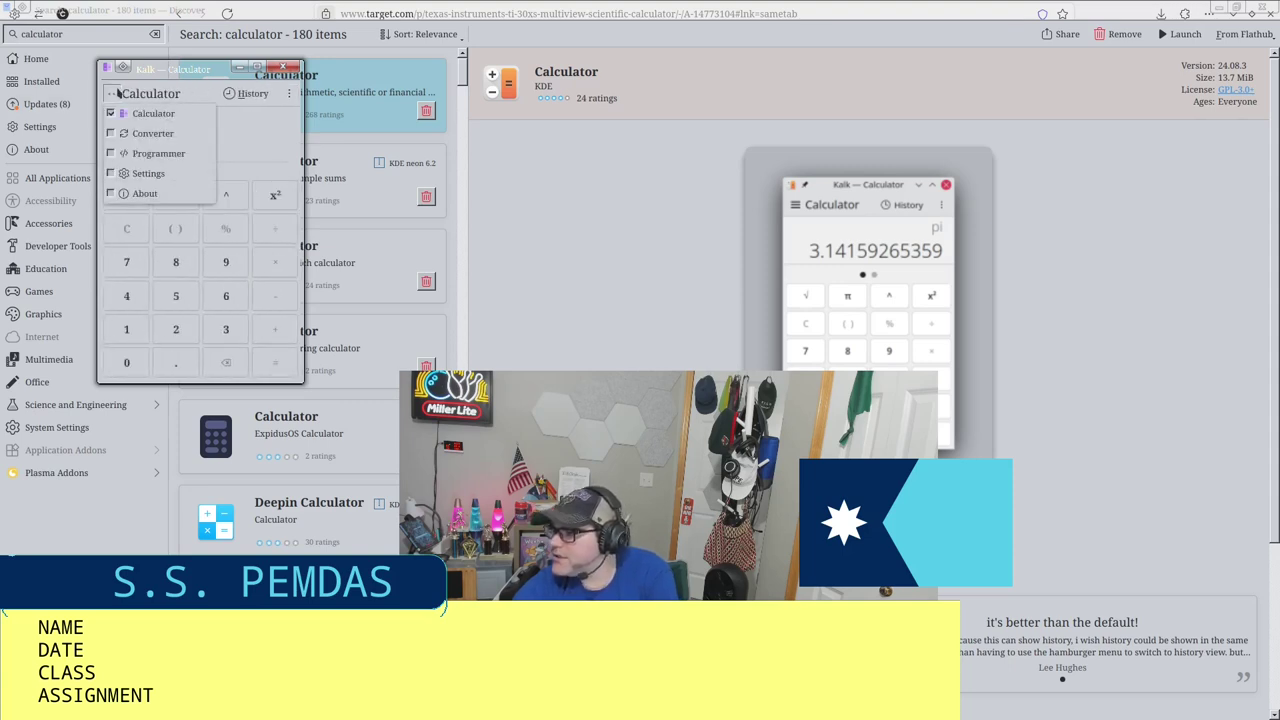
# Step: Switch Kalk to Programmer mode and enter the binary value 1101011
pyautogui.click(176, 157)
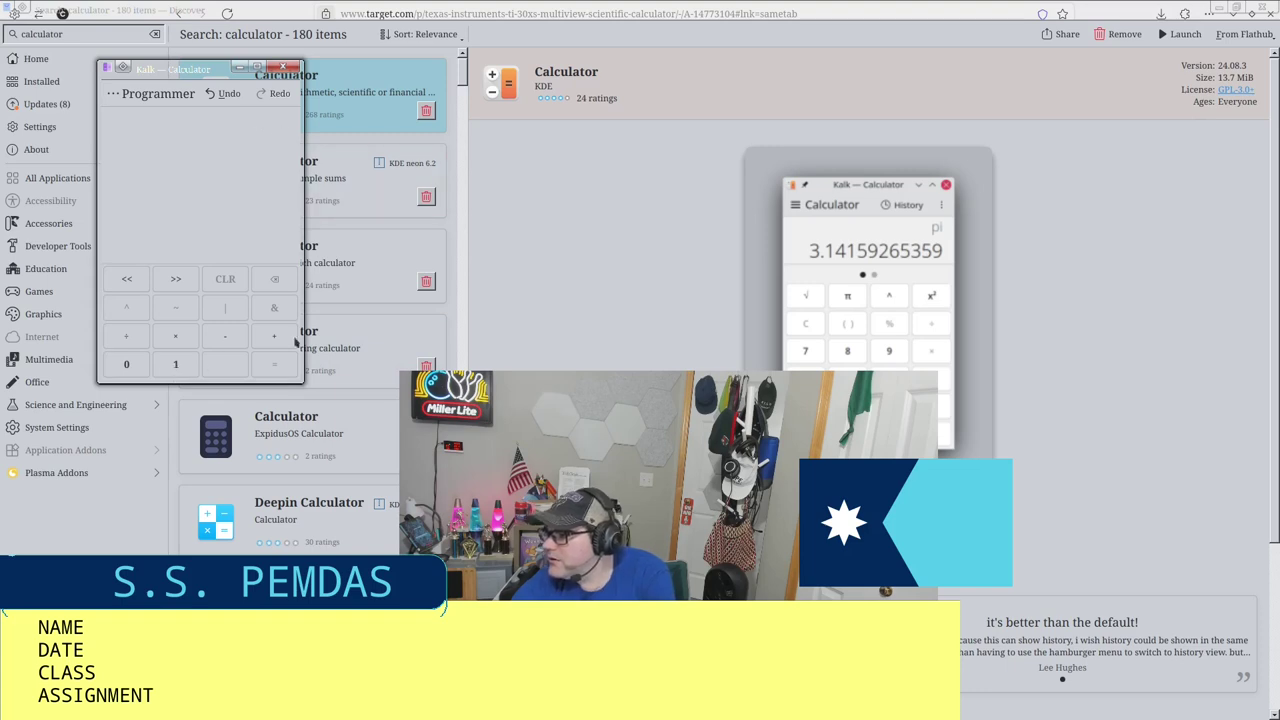
pyautogui.click(186, 366)
pyautogui.click(184, 366)
pyautogui.click(128, 364)
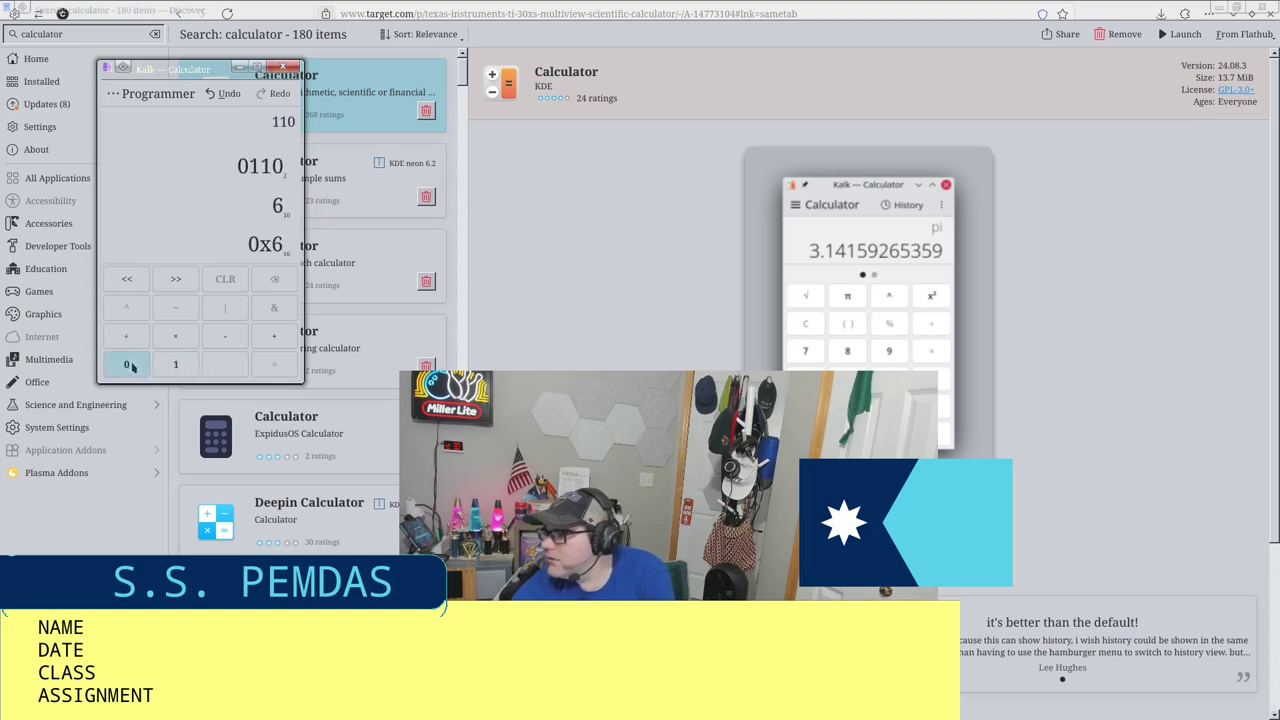
pyautogui.click(175, 365)
pyautogui.click(126, 364)
pyautogui.click(175, 365)
pyautogui.click(175, 365)
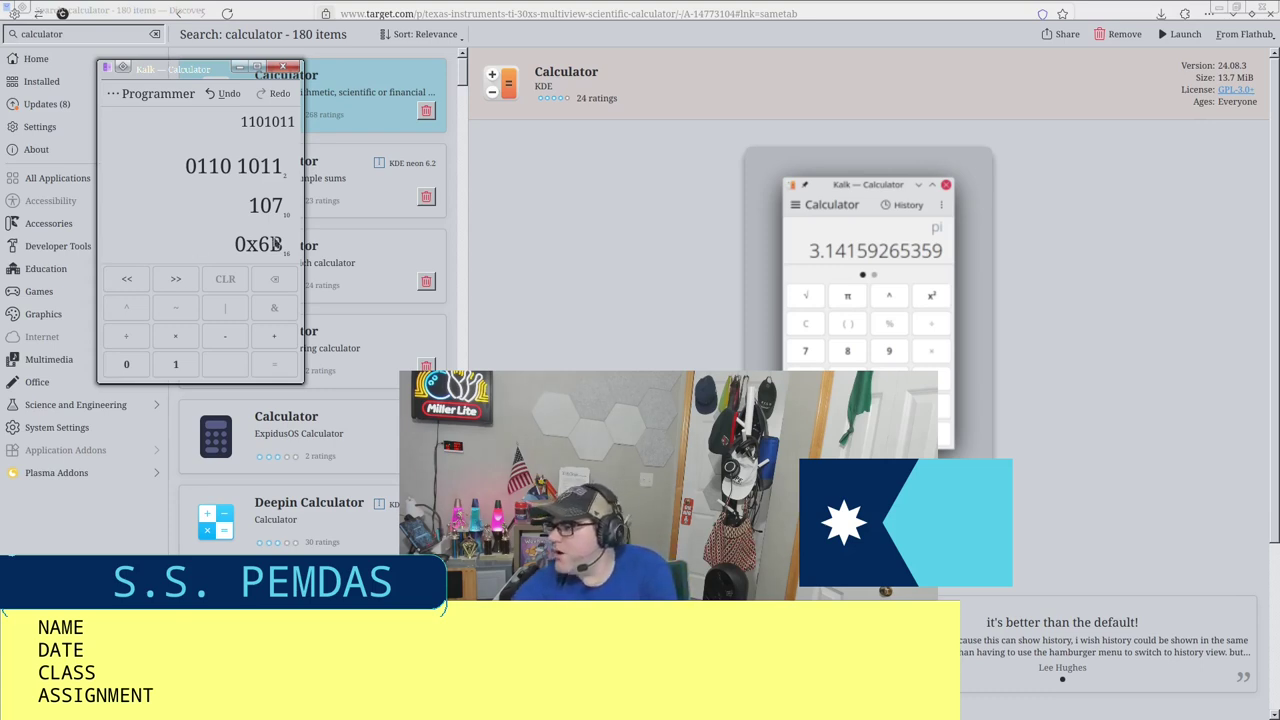
# Step: Append a long run of further 1s to the binary value
pyautogui.click(175, 365)
pyautogui.click(175, 365)
pyautogui.click(175, 365)
pyautogui.click(175, 365)
pyautogui.tripleClick(175, 365)
pyautogui.doubleClick(175, 365)
pyautogui.doubleClick(175, 365)
pyautogui.tripleClick(175, 365)
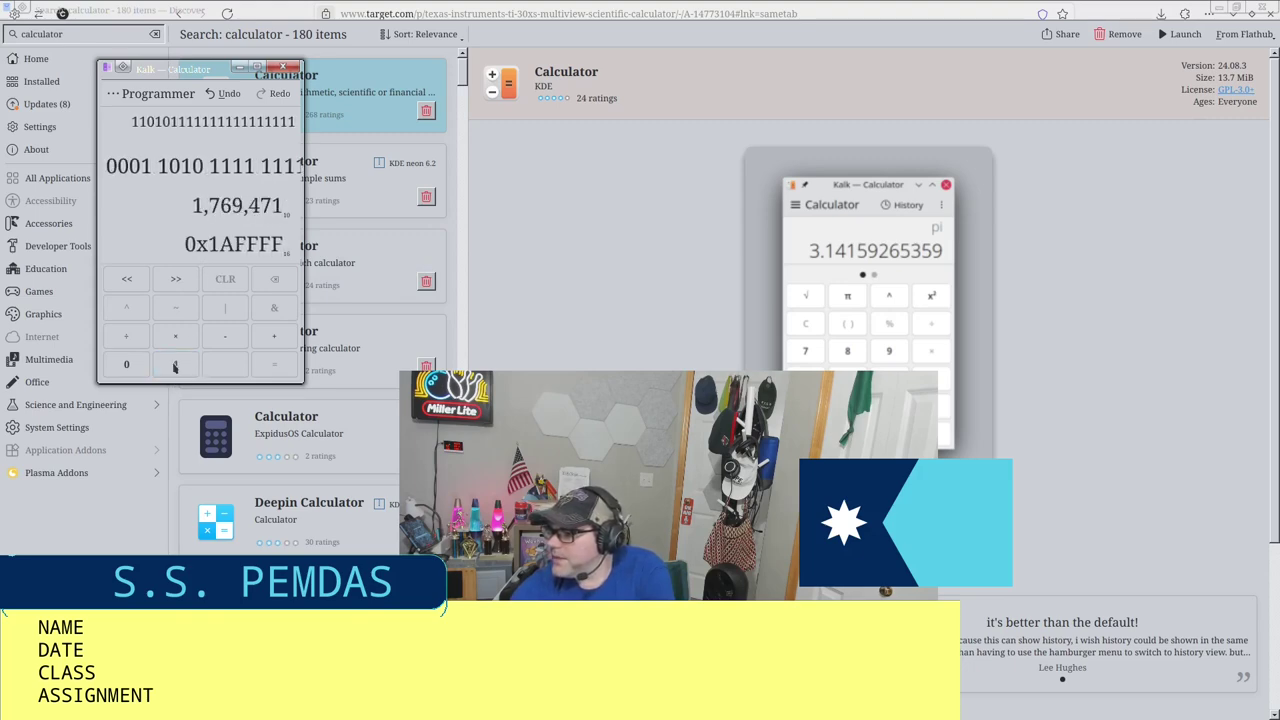
pyautogui.click(175, 365)
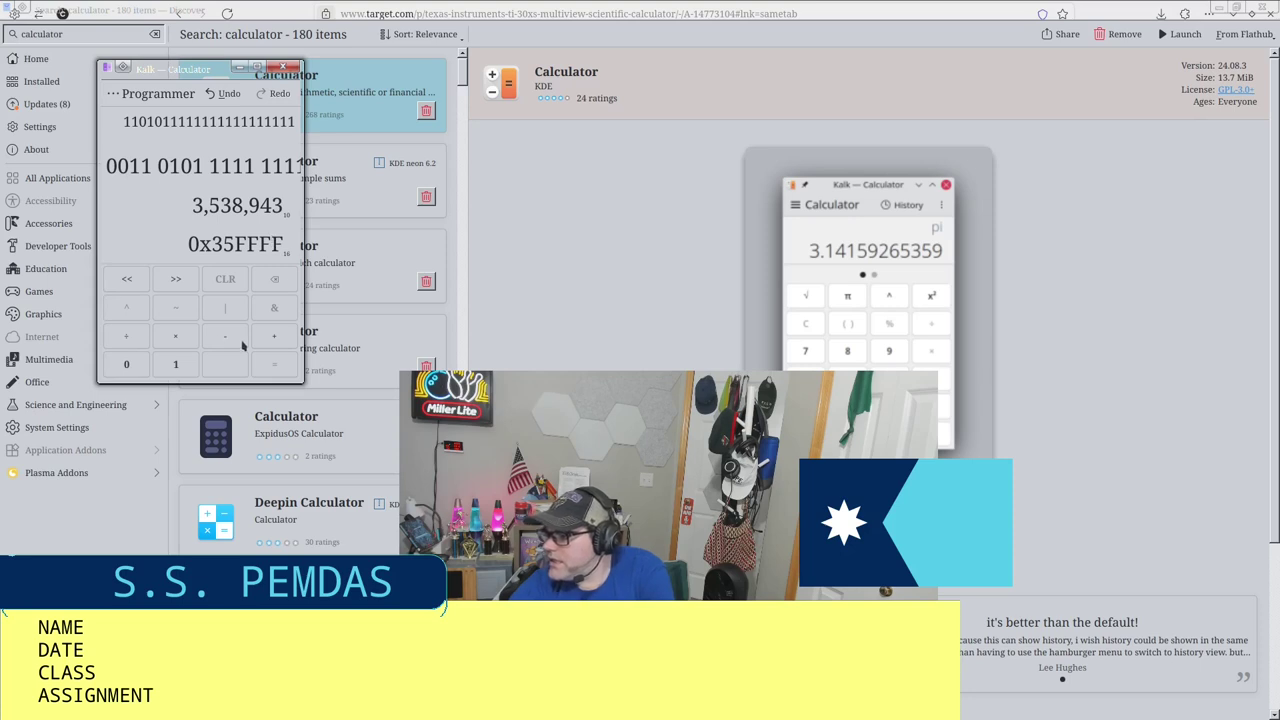
# Step: Append one >> and two << operators so the hex value reads 0x0035FFFF
pyautogui.click(162, 282)
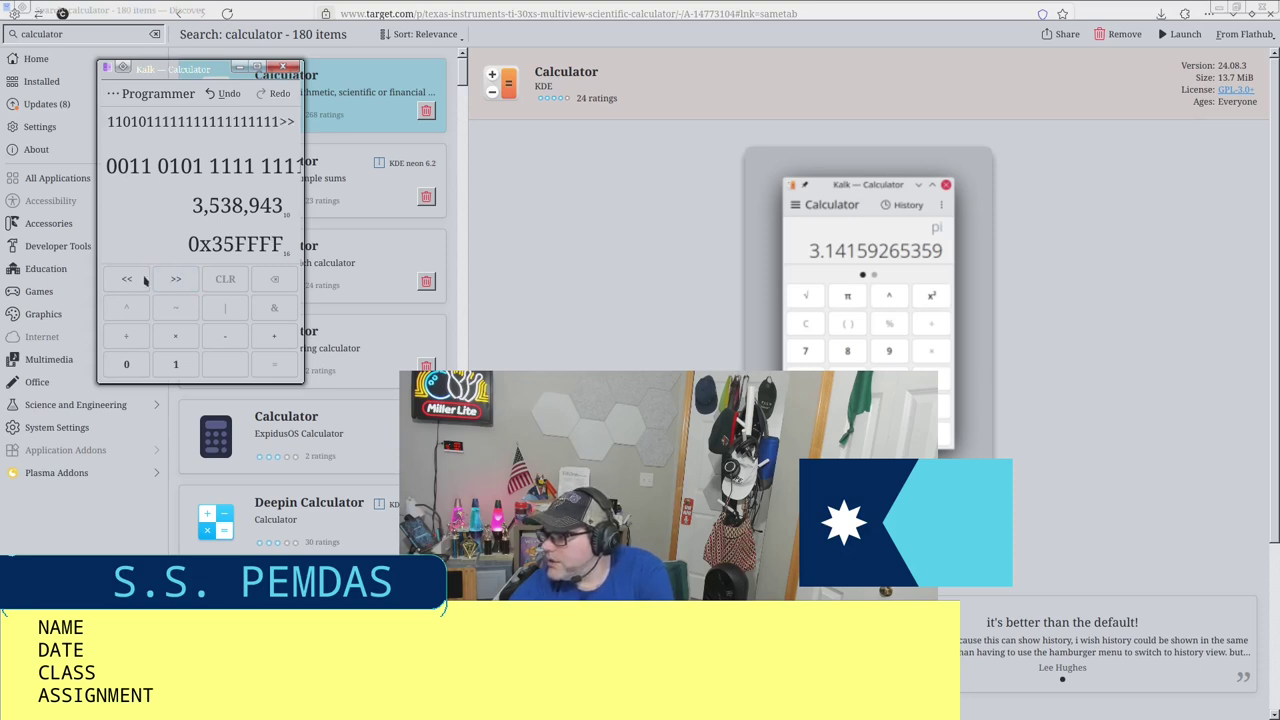
pyautogui.click(145, 282)
pyautogui.click(140, 279)
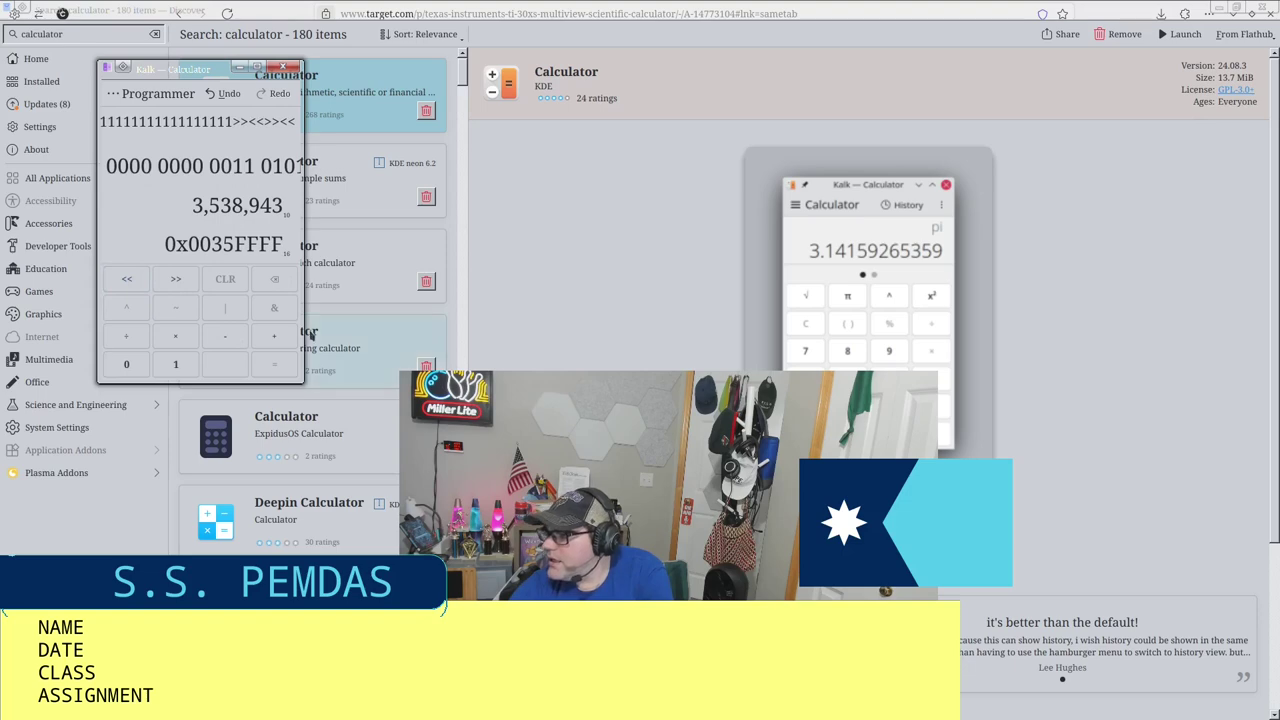
pyautogui.click(114, 94)
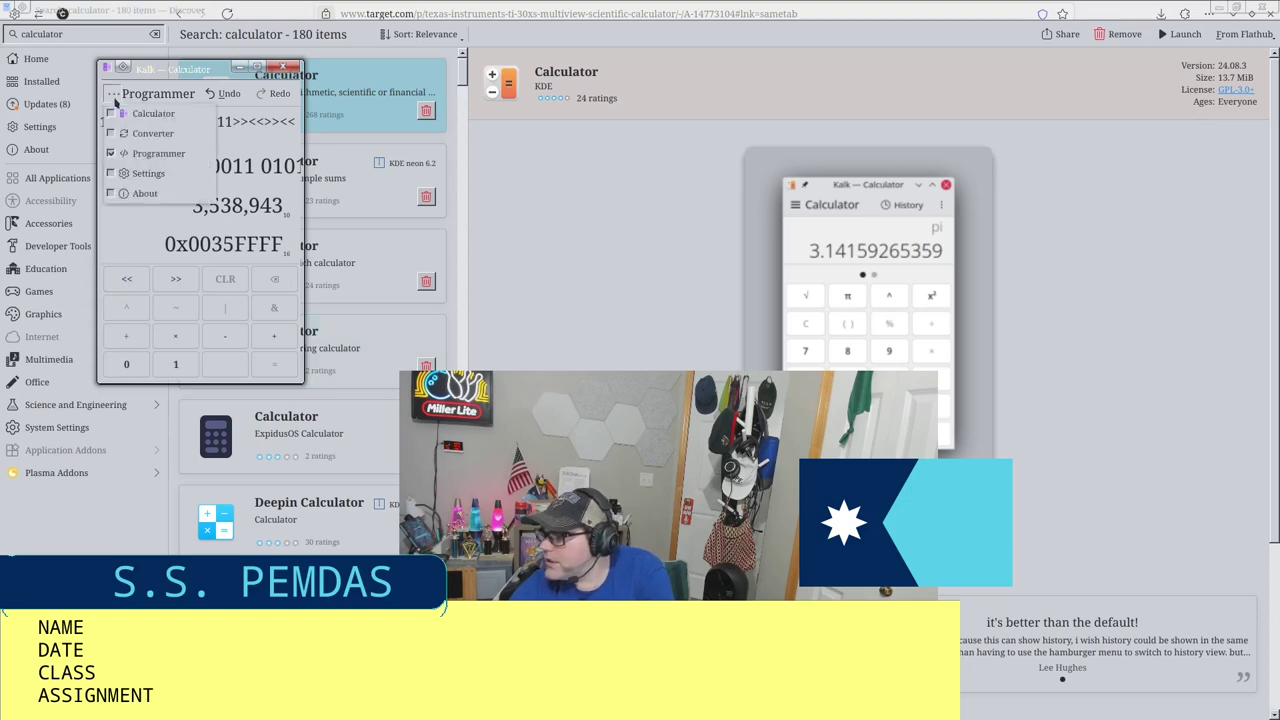
pyautogui.click(114, 94)
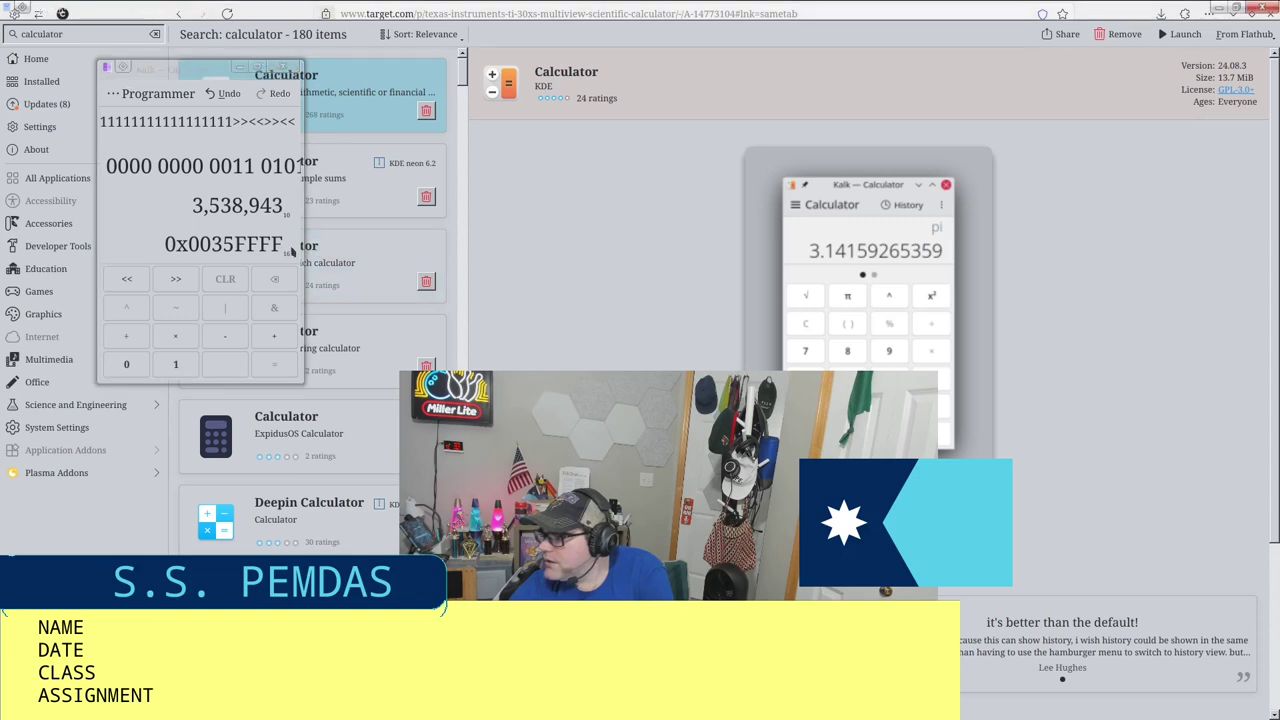
# Step: Switch Kalk to Converter and back to Calculator mode, then check the history
pyautogui.click(114, 94)
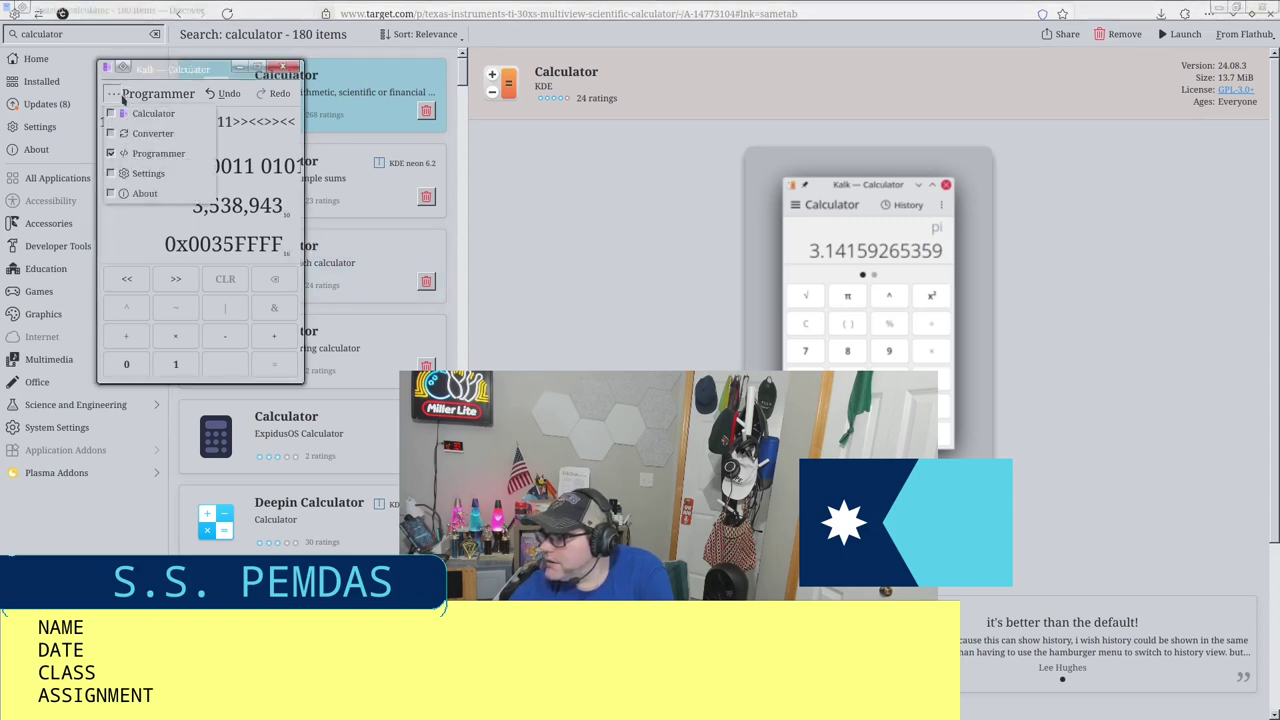
pyautogui.click(181, 138)
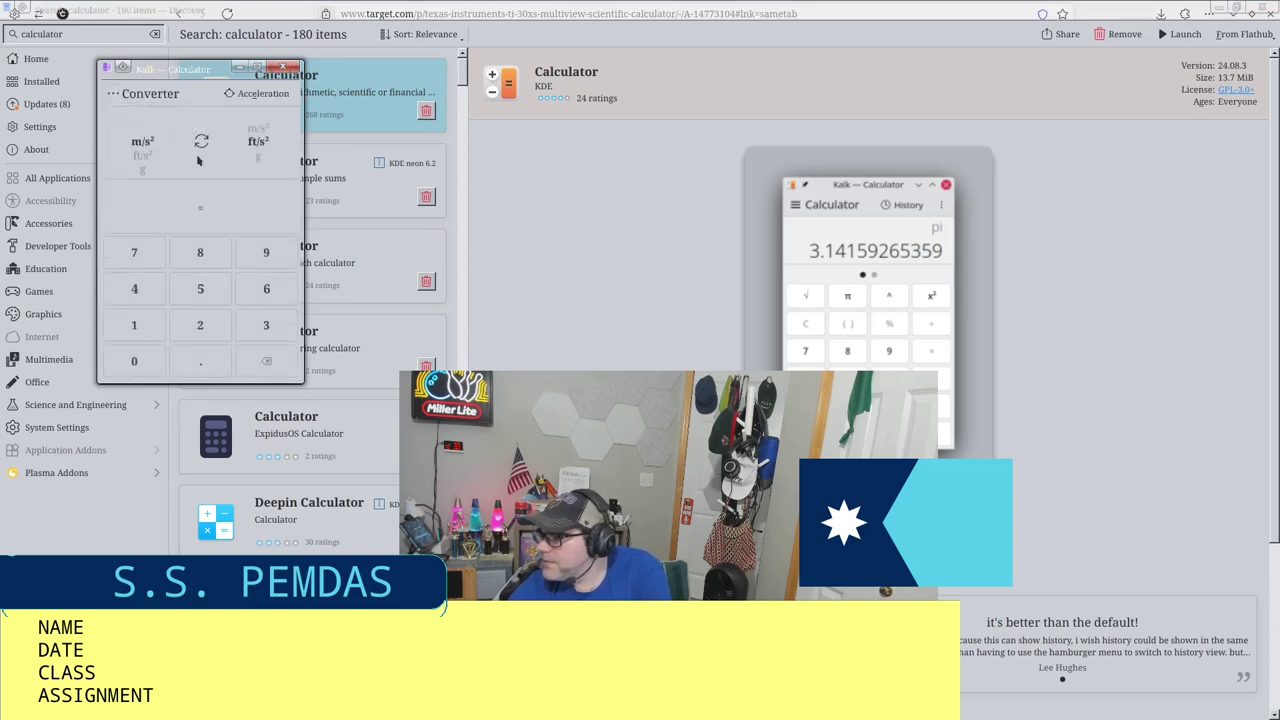
pyautogui.click(113, 94)
pyautogui.click(152, 113)
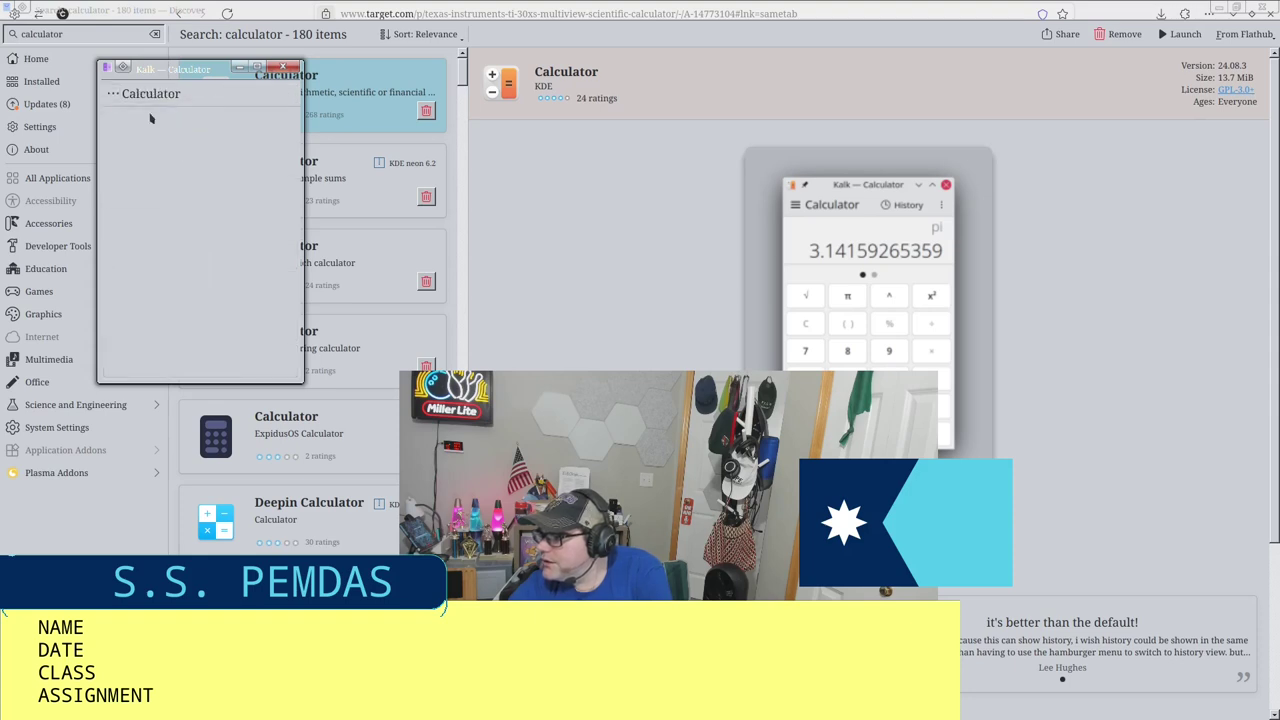
pyautogui.click(240, 96)
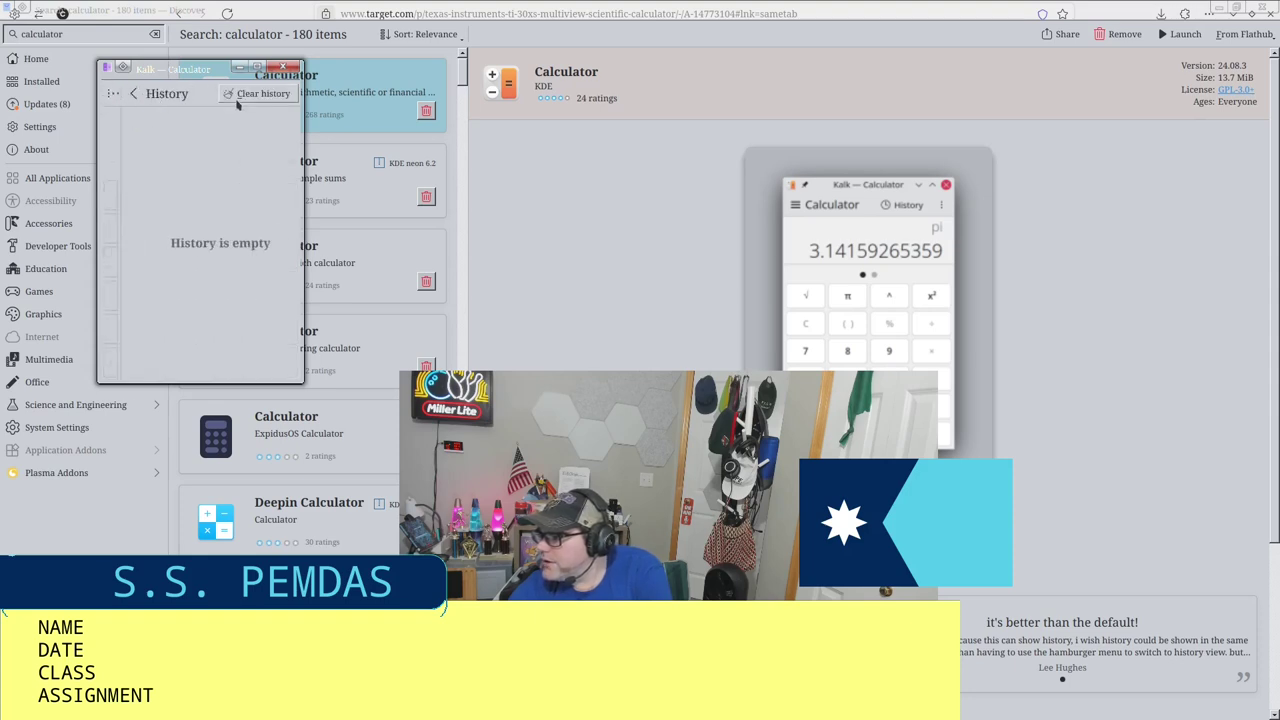
pyautogui.click(132, 94)
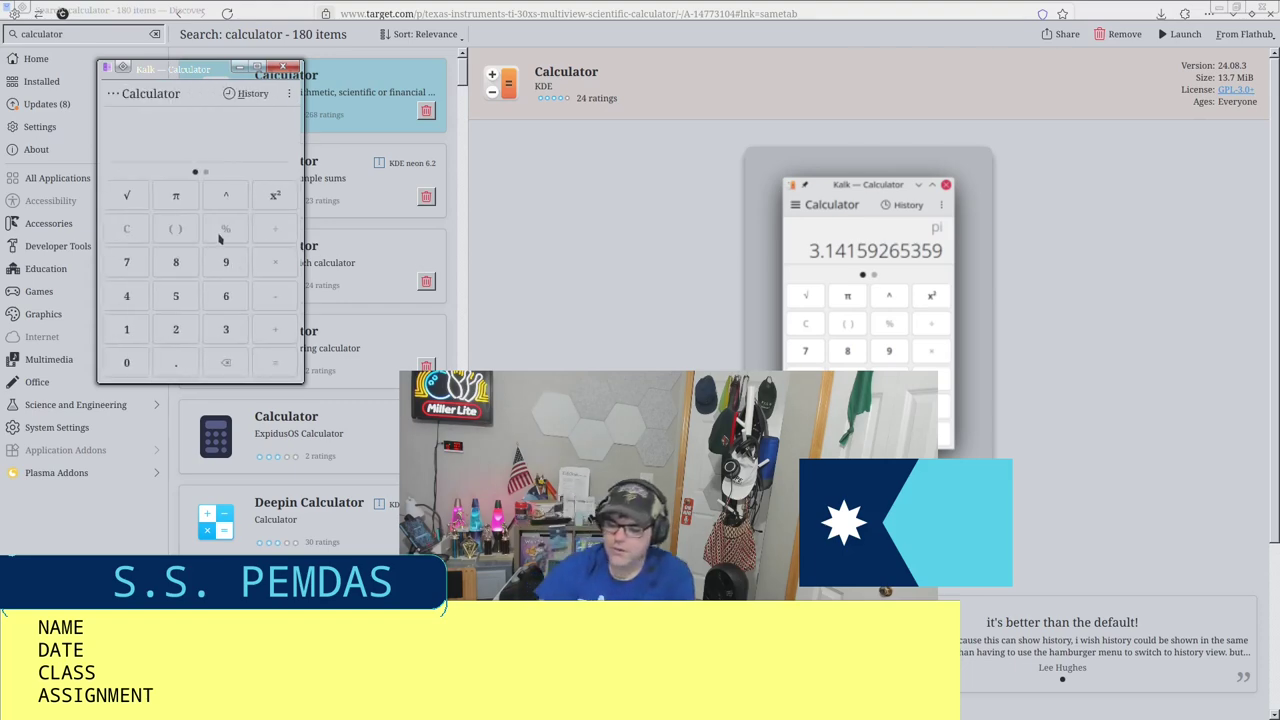
# Step: Evaluate 2+2 to 4, removing a stray 1 before pressing Enter
pyautogui.write('2+2')
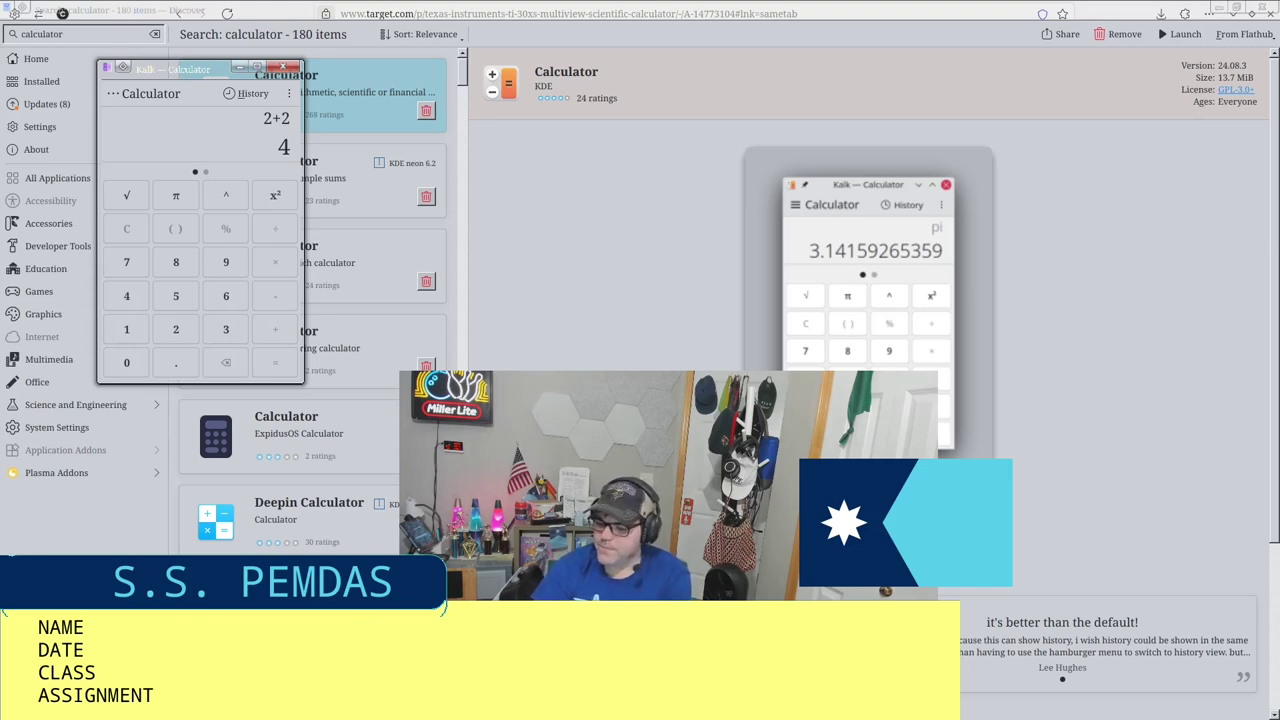
pyautogui.write('1')
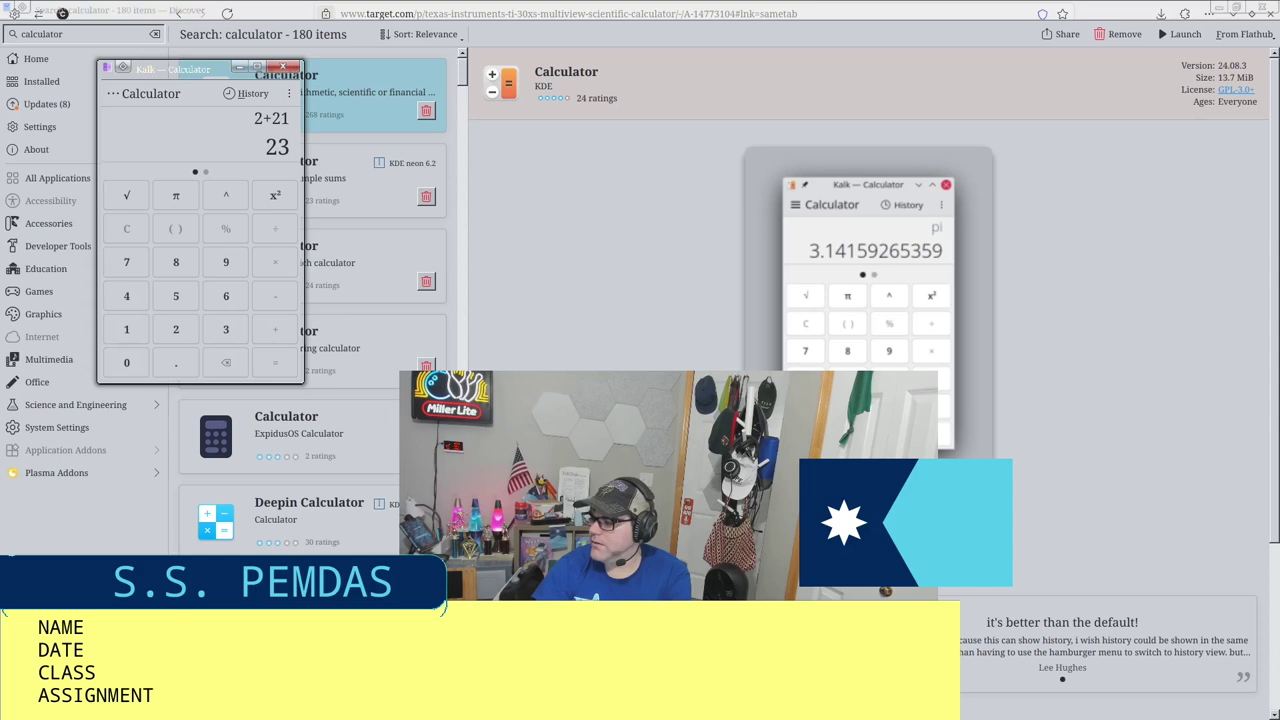
pyautogui.press('BackSpace')
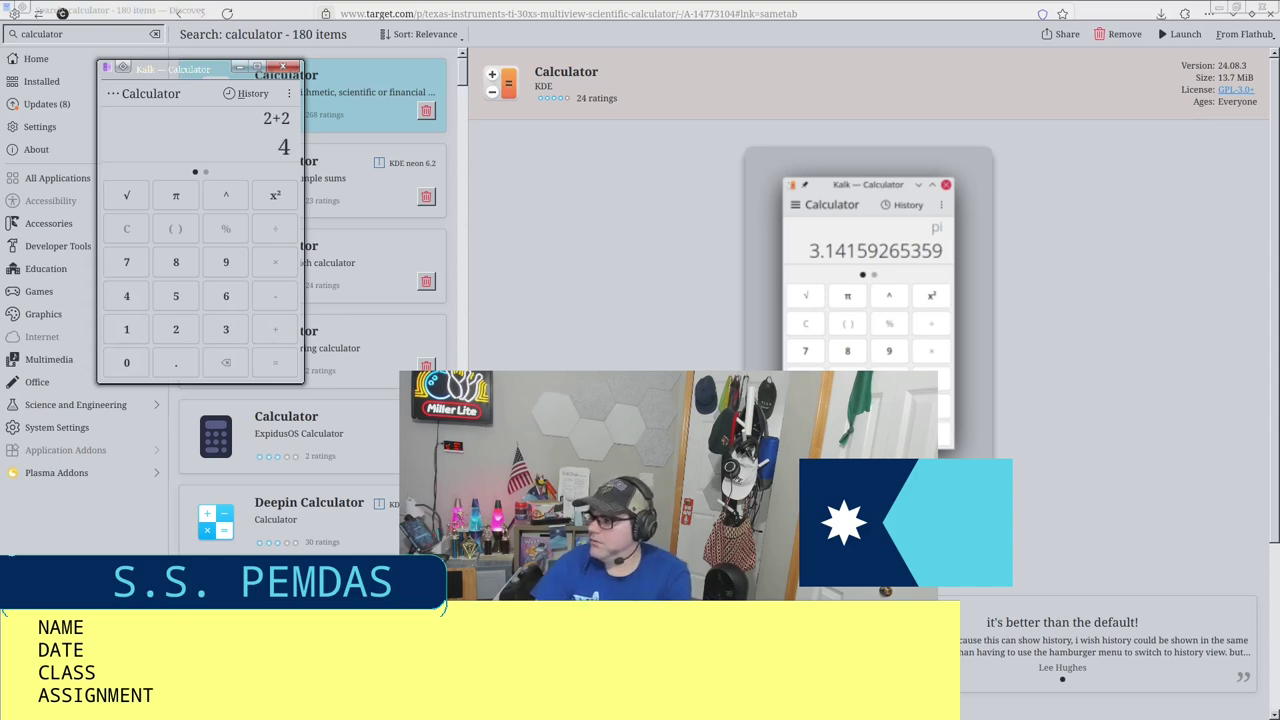
pyautogui.press('Return')
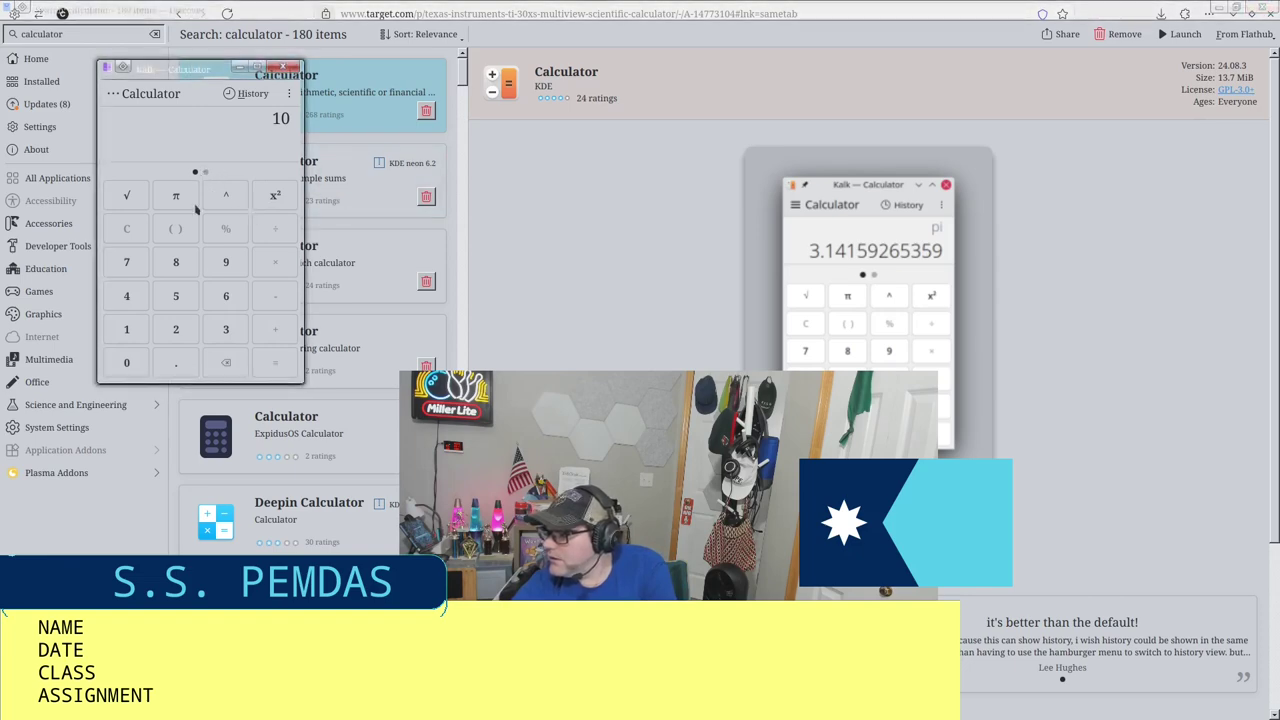
pyautogui.press('BackSpace')
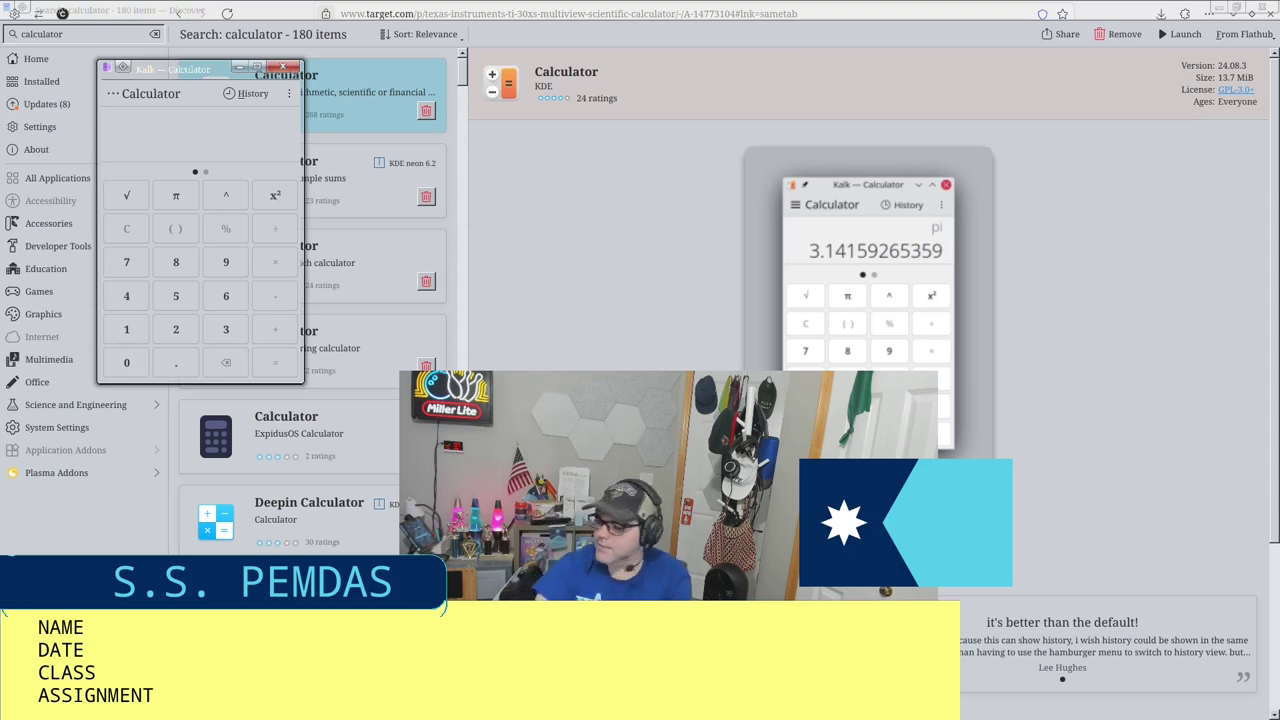
# Step: Enter 6, square it twice, append ^69, and view the history showing 2+2 = 4
pyautogui.write('6')
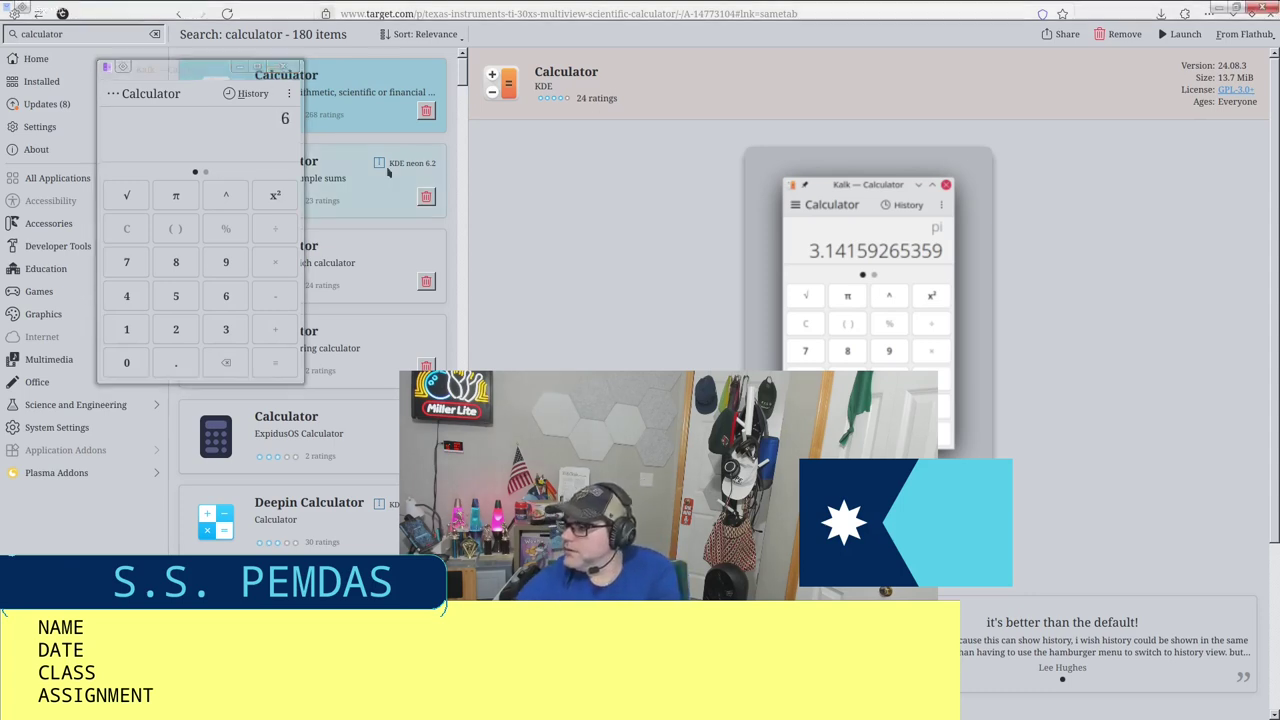
pyautogui.click(272, 197)
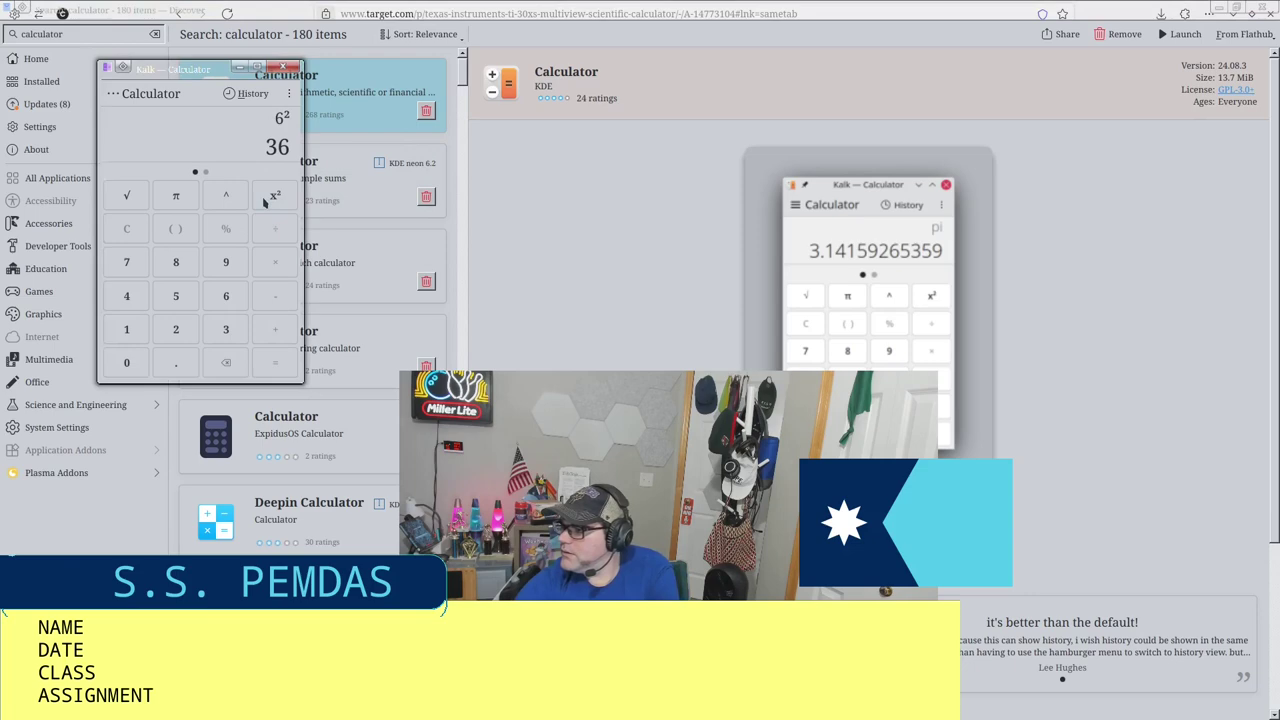
pyautogui.click(265, 200)
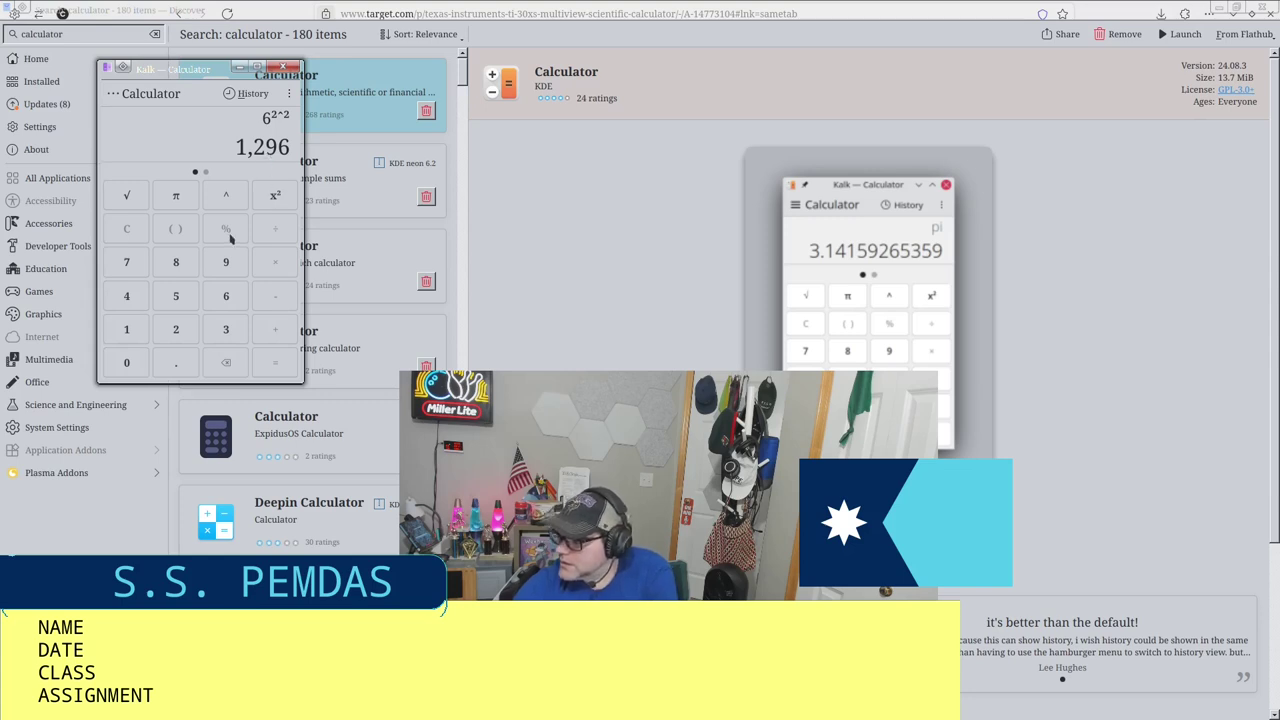
pyautogui.click(205, 173)
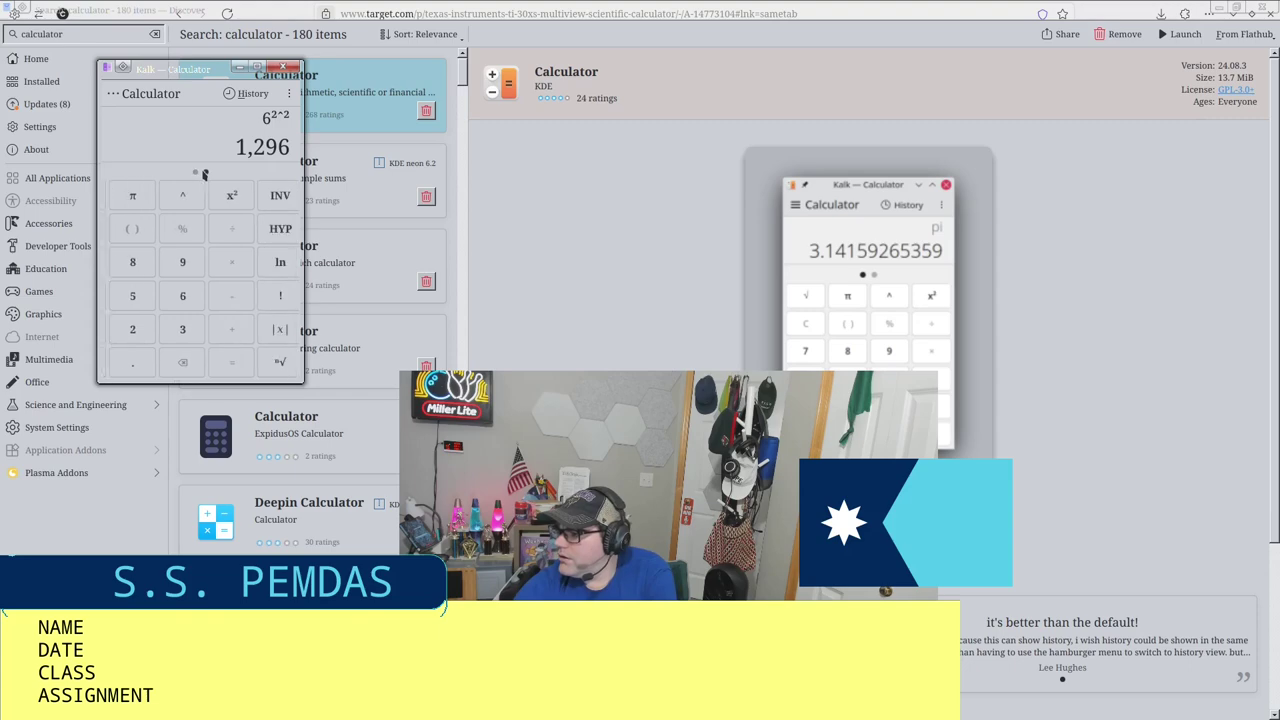
pyautogui.click(195, 172)
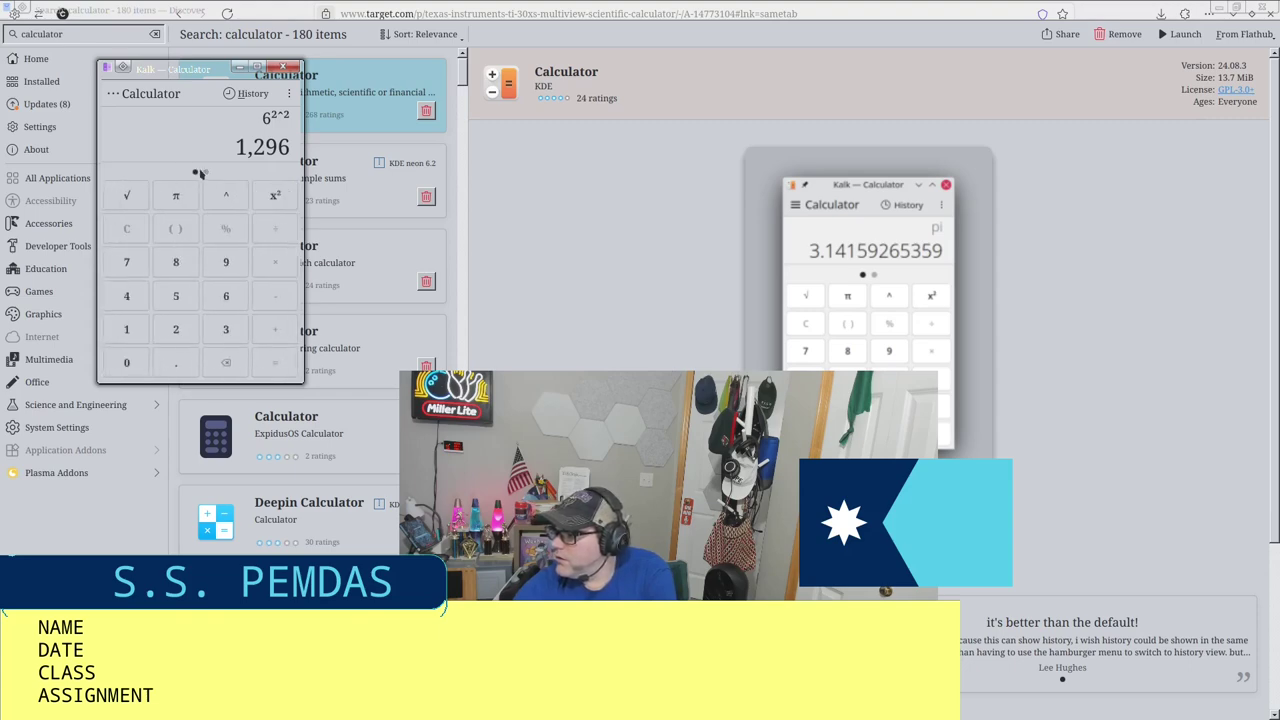
pyautogui.click(225, 197)
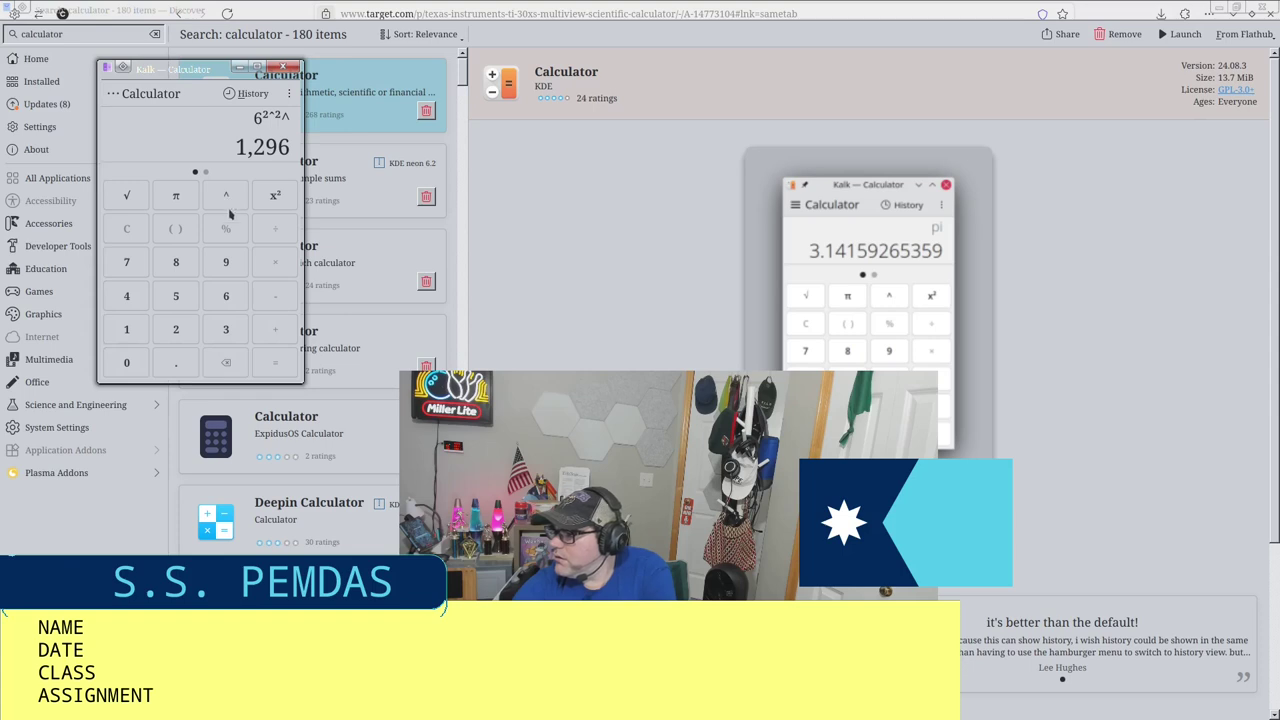
pyautogui.click(226, 295)
pyautogui.click(226, 265)
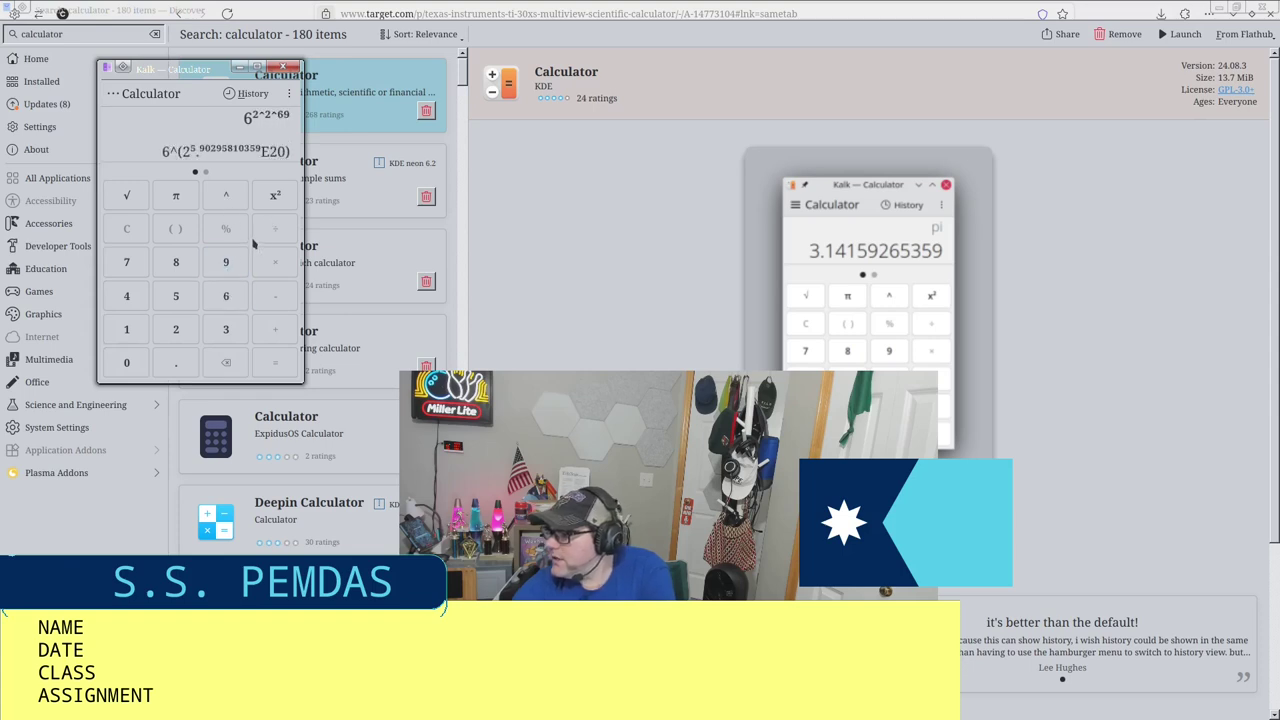
pyautogui.click(250, 93)
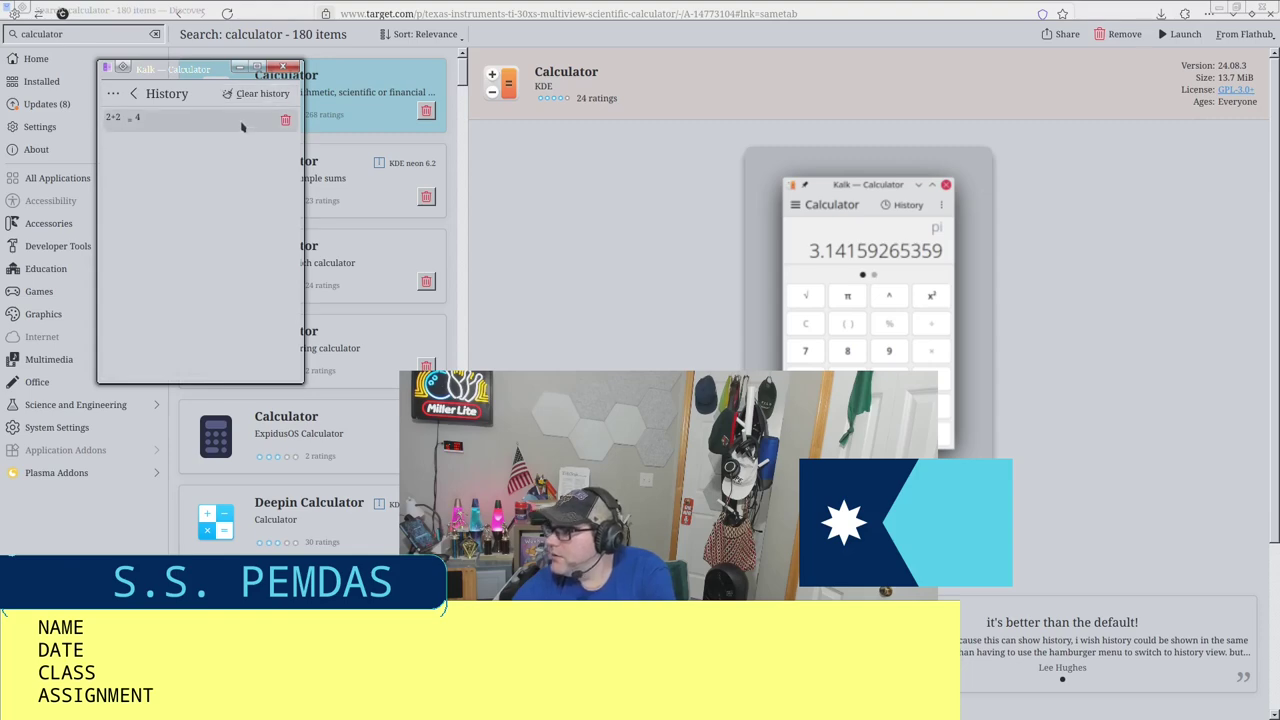
# Step: Divide the previous result by 100000000 and review it in the history
pyautogui.click(133, 93)
pyautogui.press('Return')
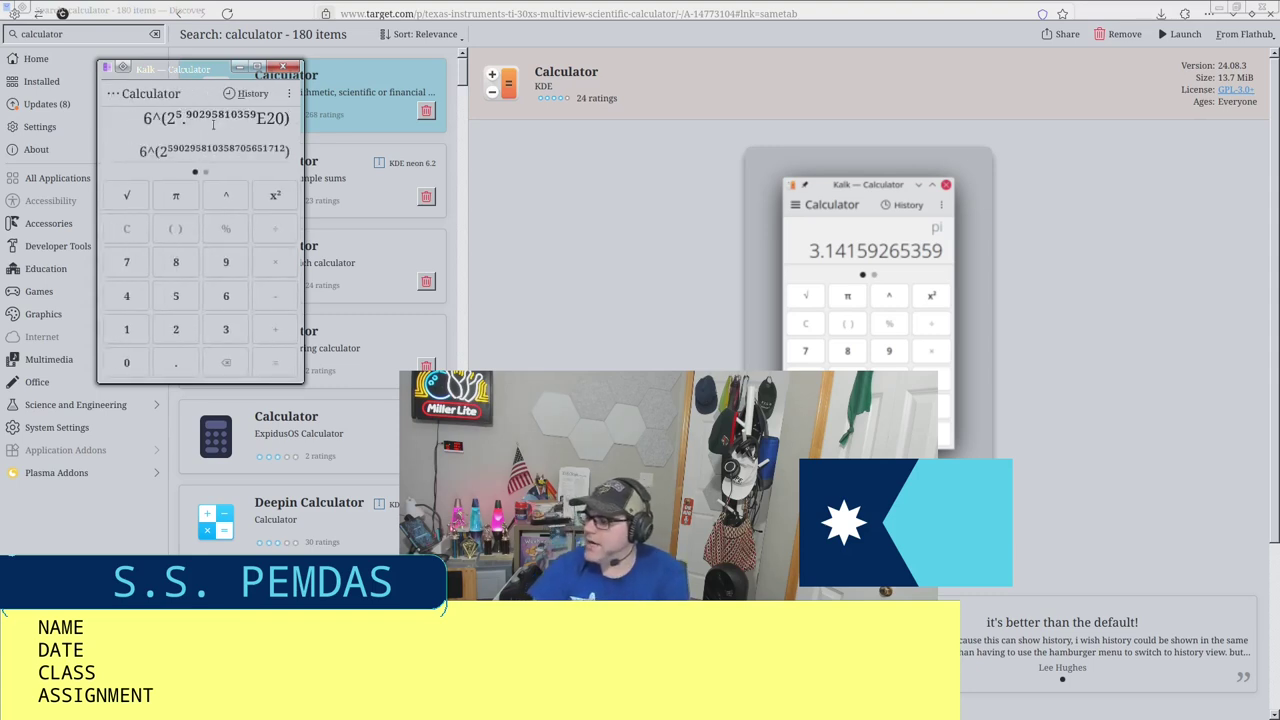
pyautogui.write('/100000')
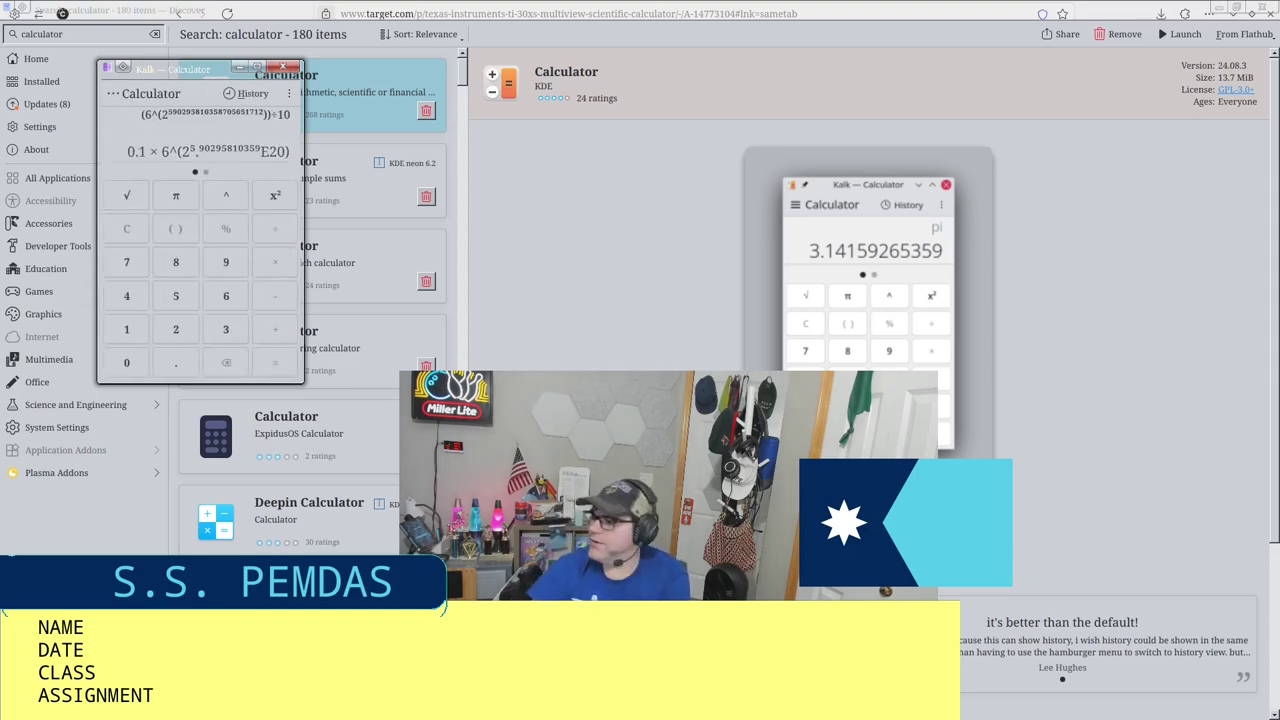
pyautogui.write('000')
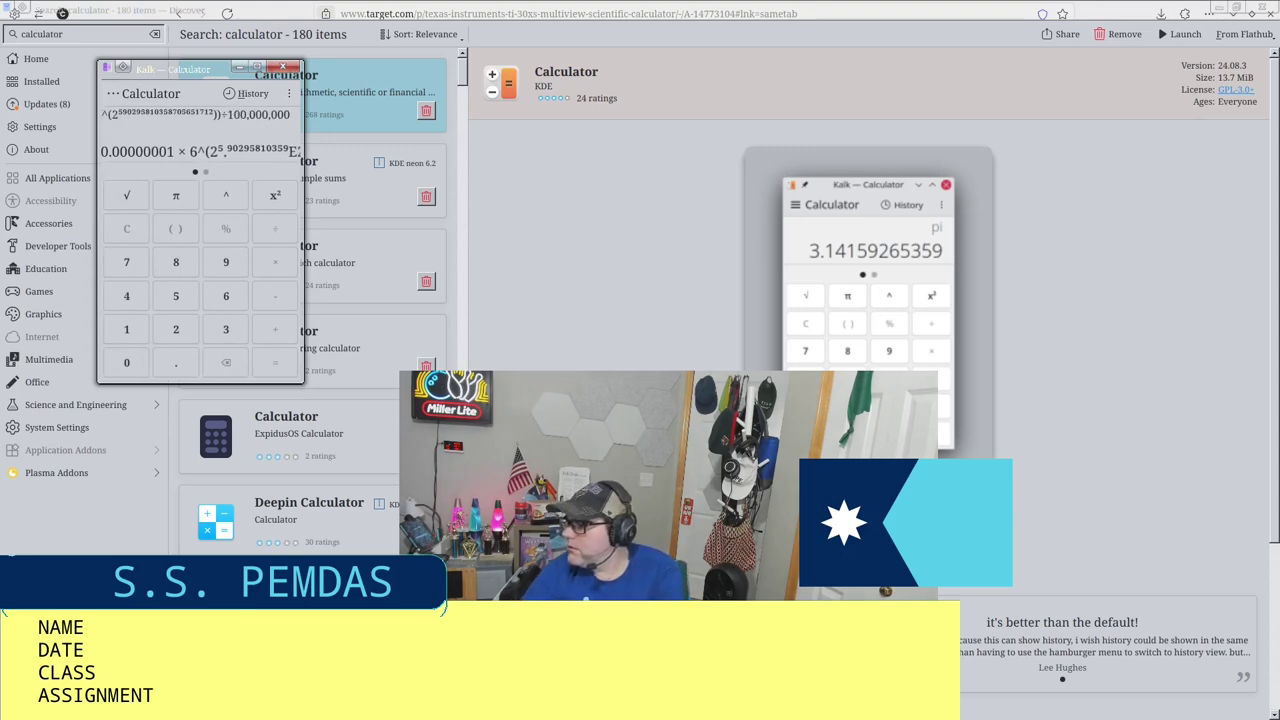
pyautogui.press('Return')
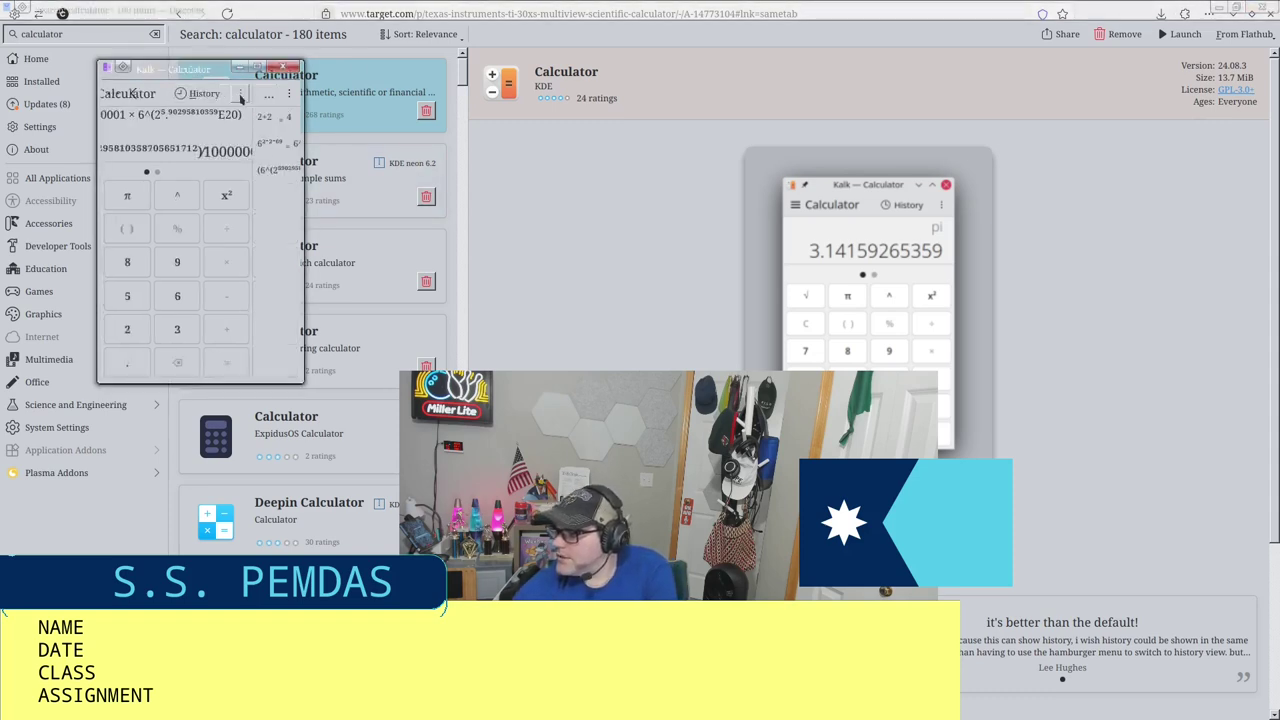
pyautogui.click(240, 92)
pyautogui.click(134, 93)
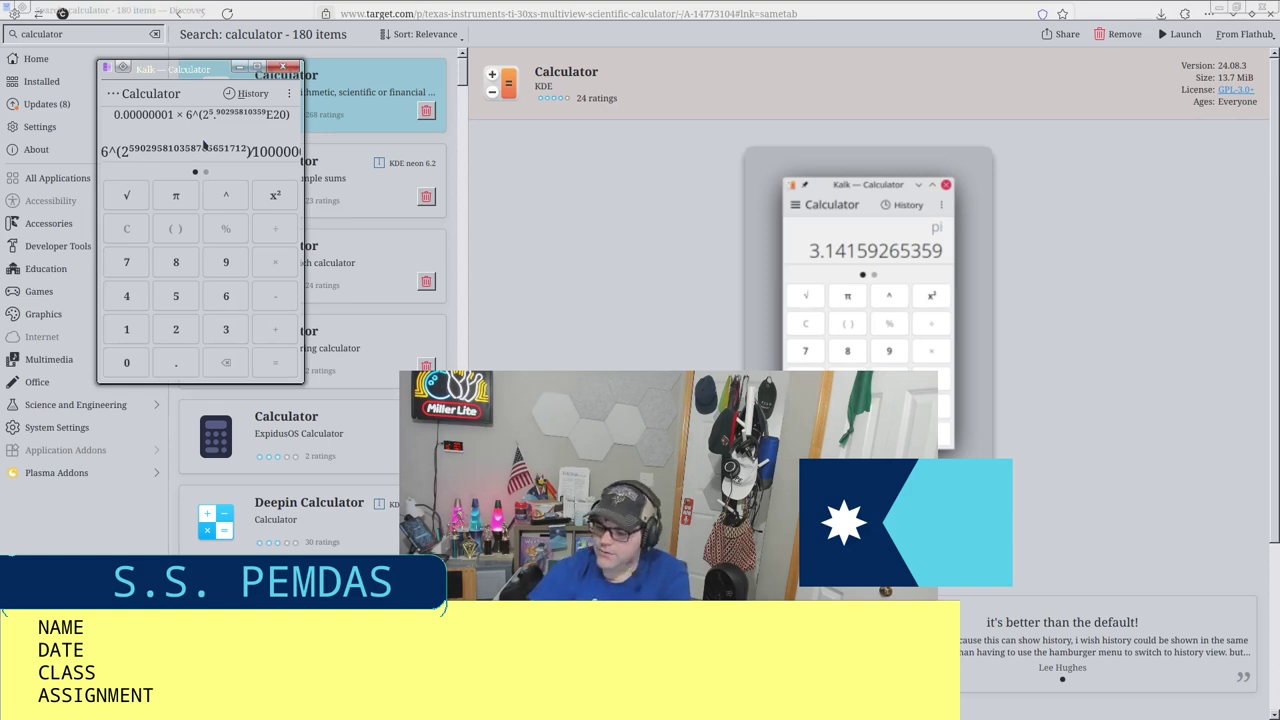
# Step: Replace the entry with 60*60*24*365, evaluating it to 31,536,000, and review it in history
pyautogui.hotkey('ctrl', 'a')
pyautogui.write('60+')
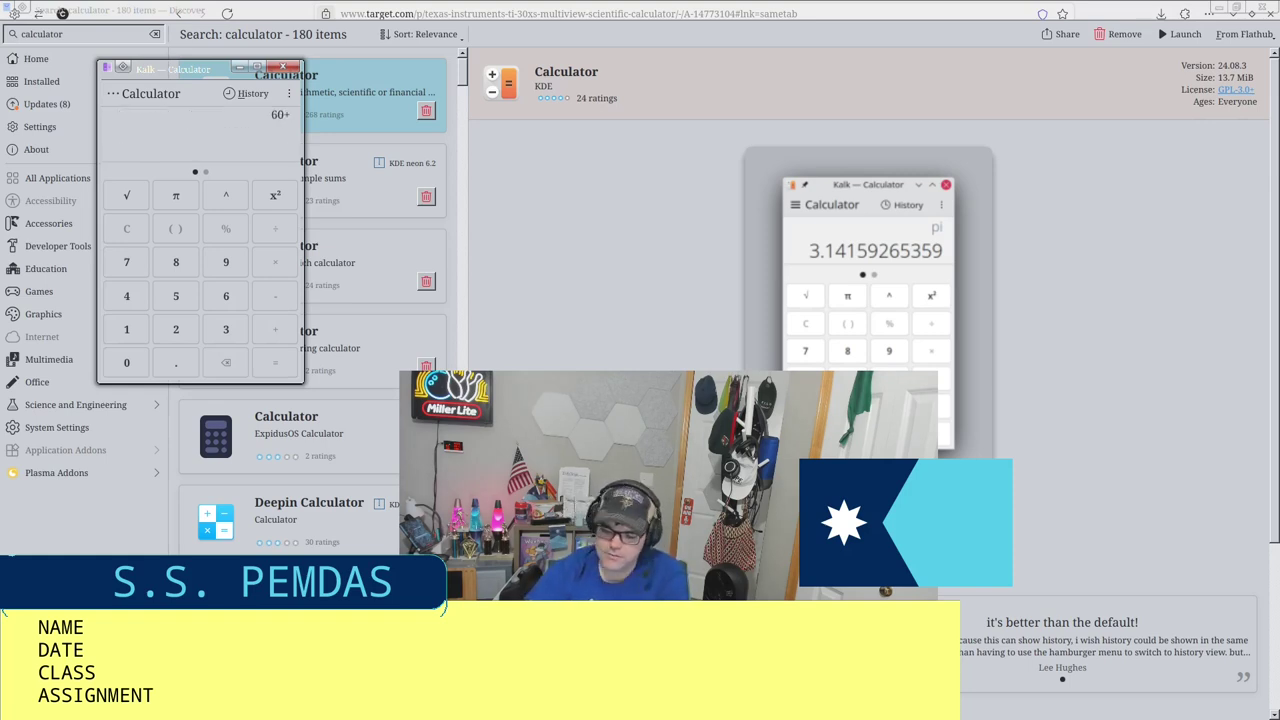
pyautogui.press('BackSpace')
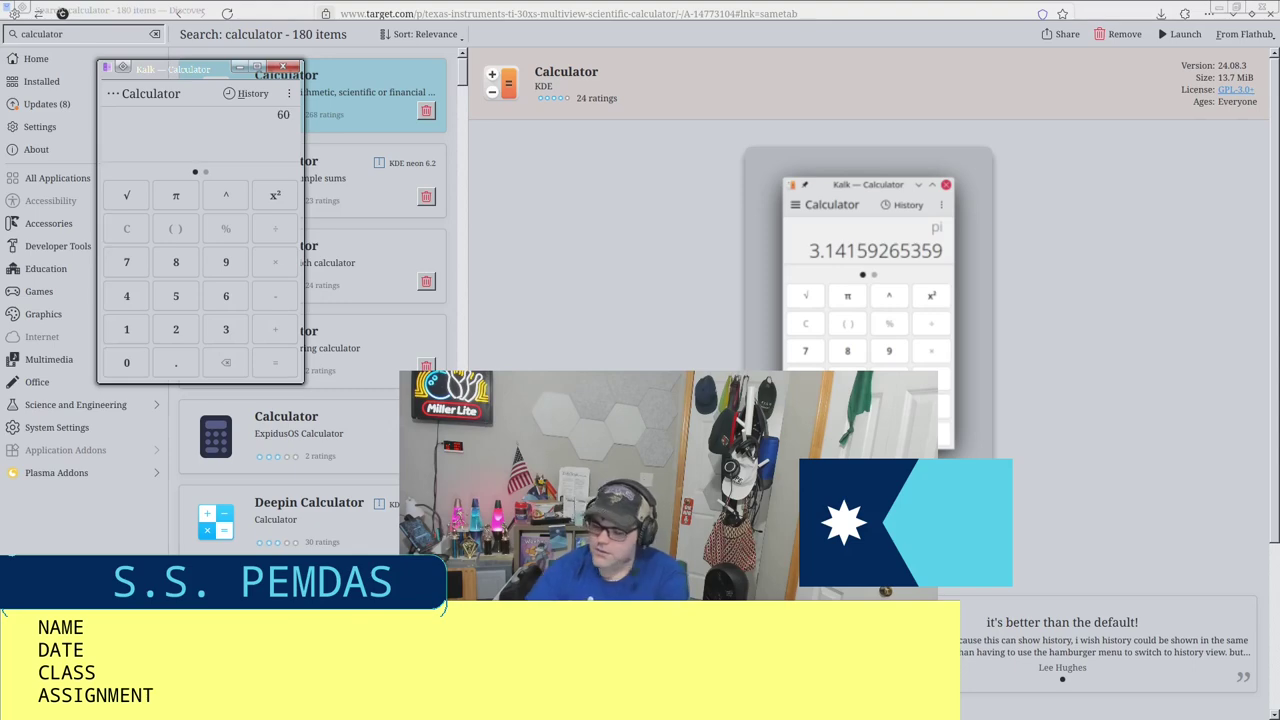
pyautogui.write('*60*')
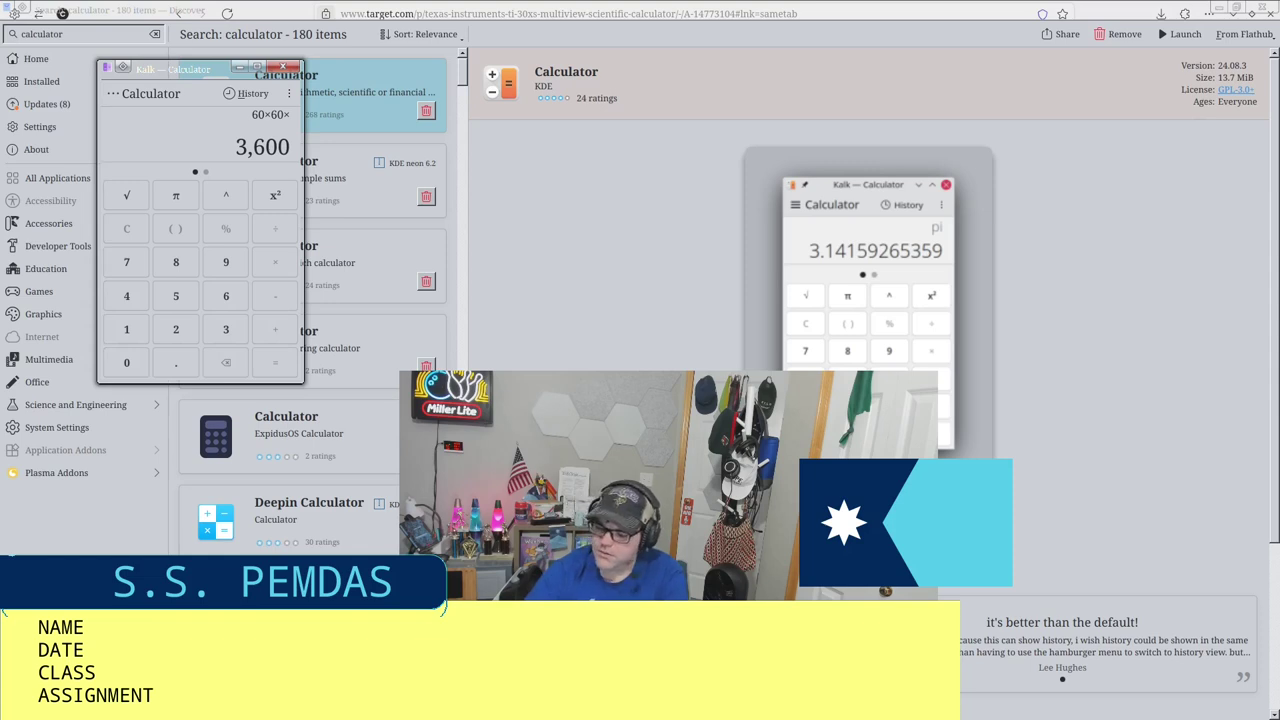
pyautogui.write('24')
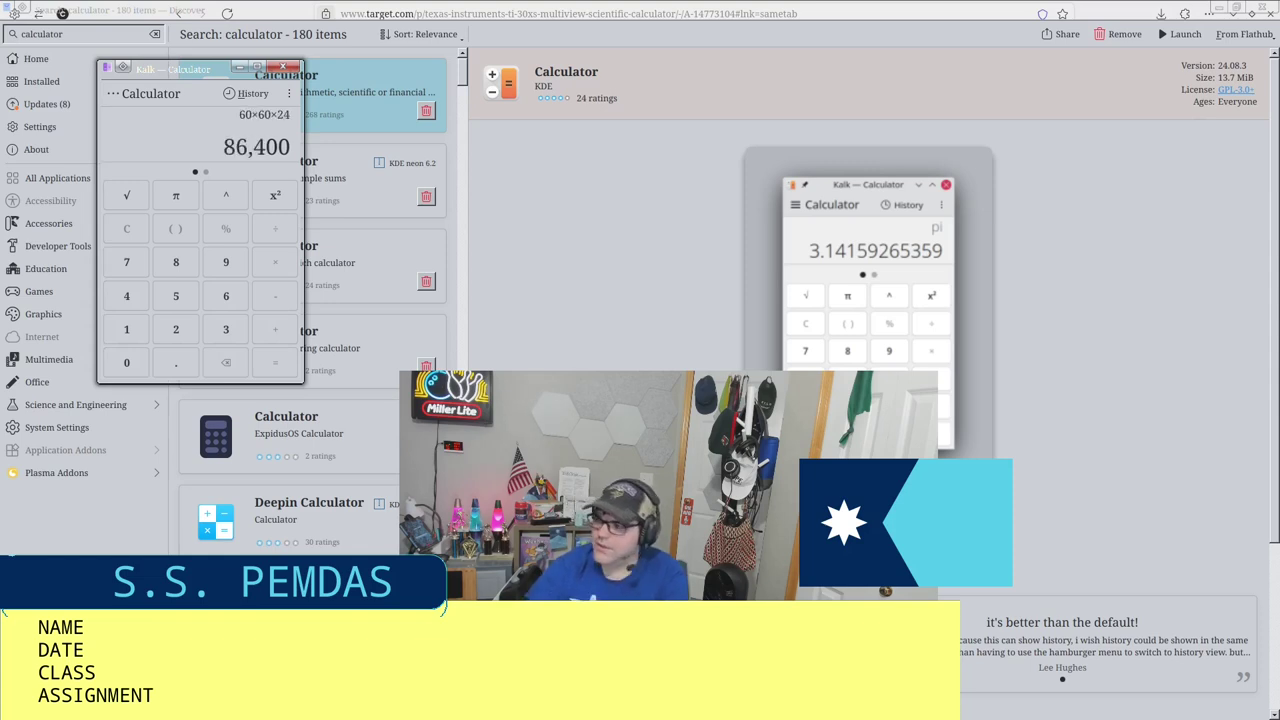
pyautogui.write('*')
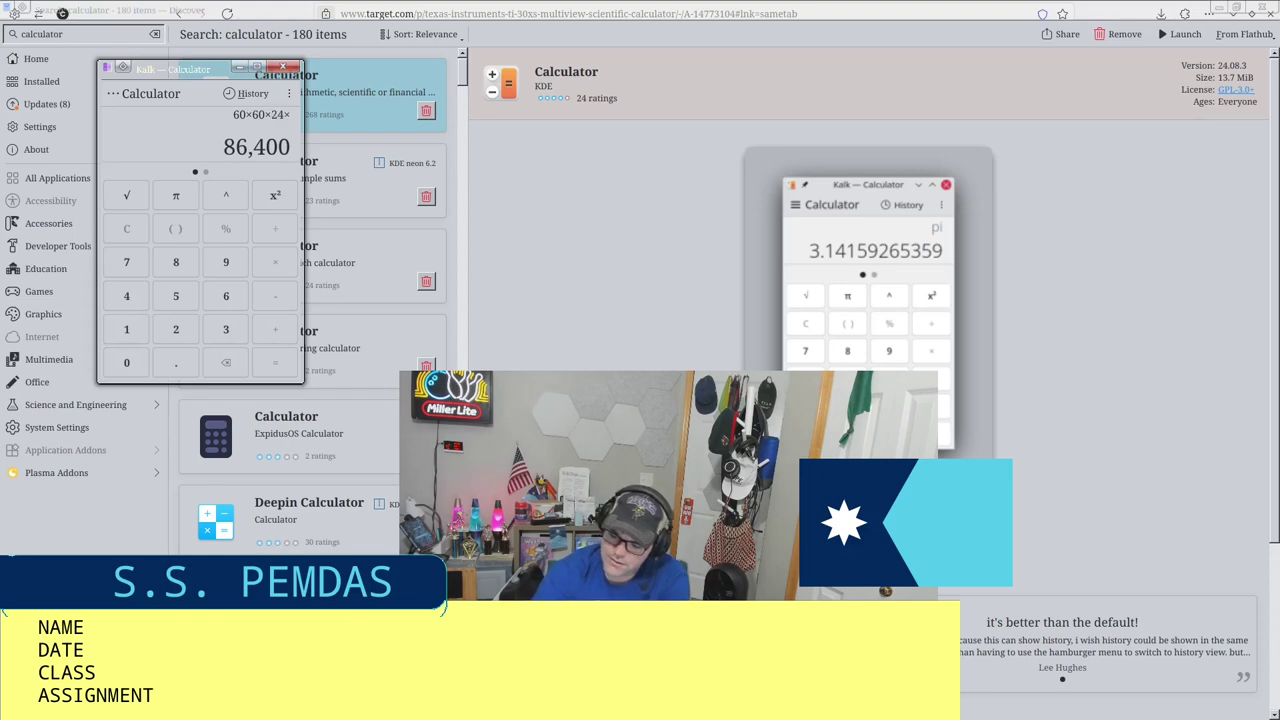
pyautogui.write('3')
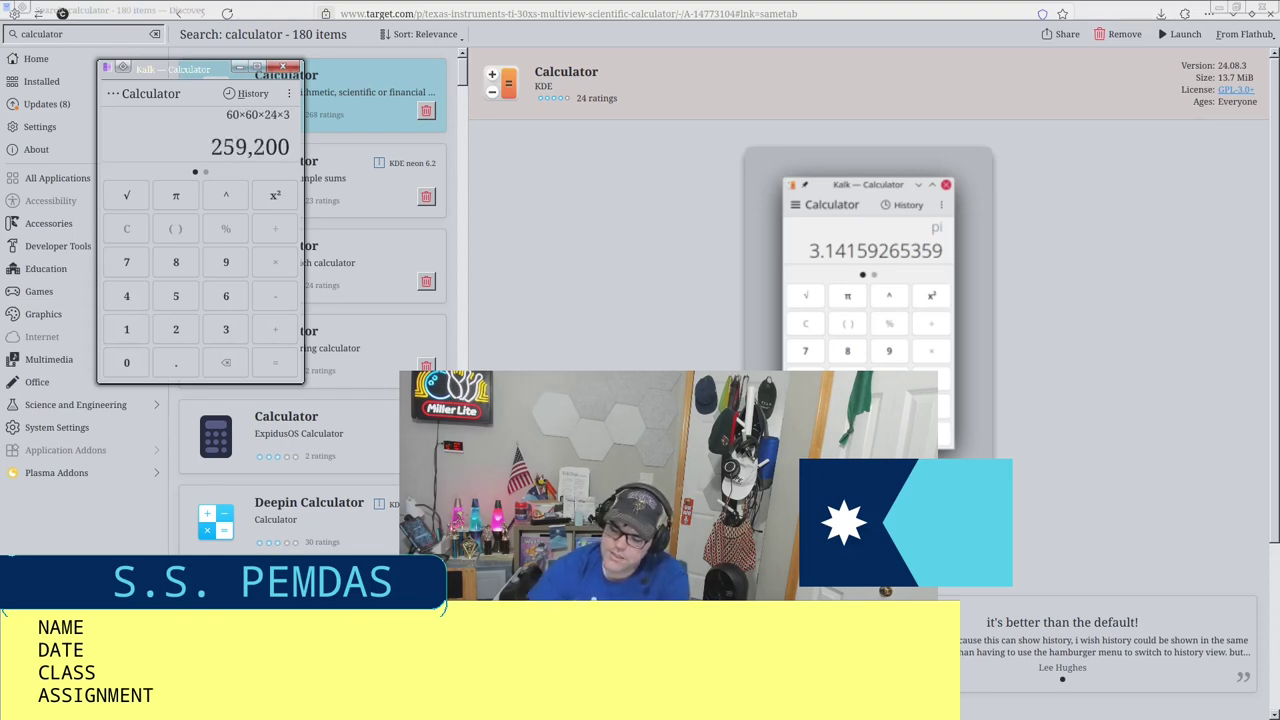
pyautogui.write('65')
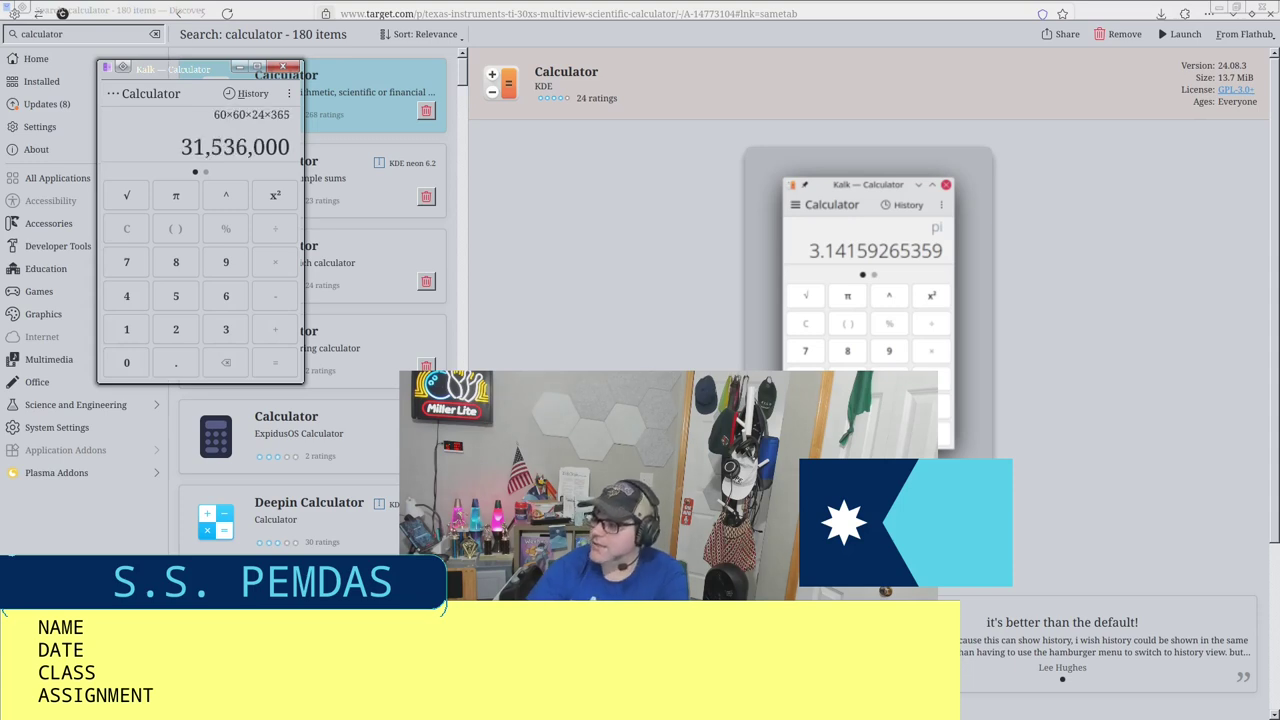
pyautogui.press('Return')
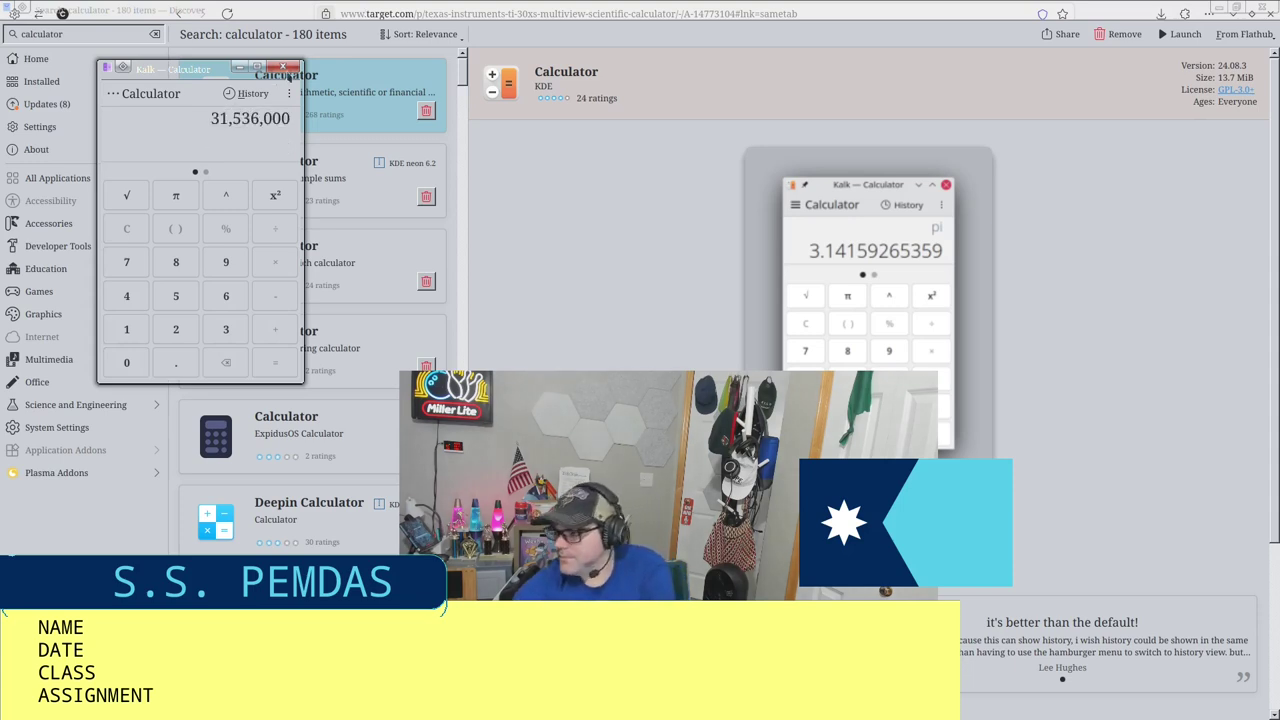
pyautogui.click(245, 93)
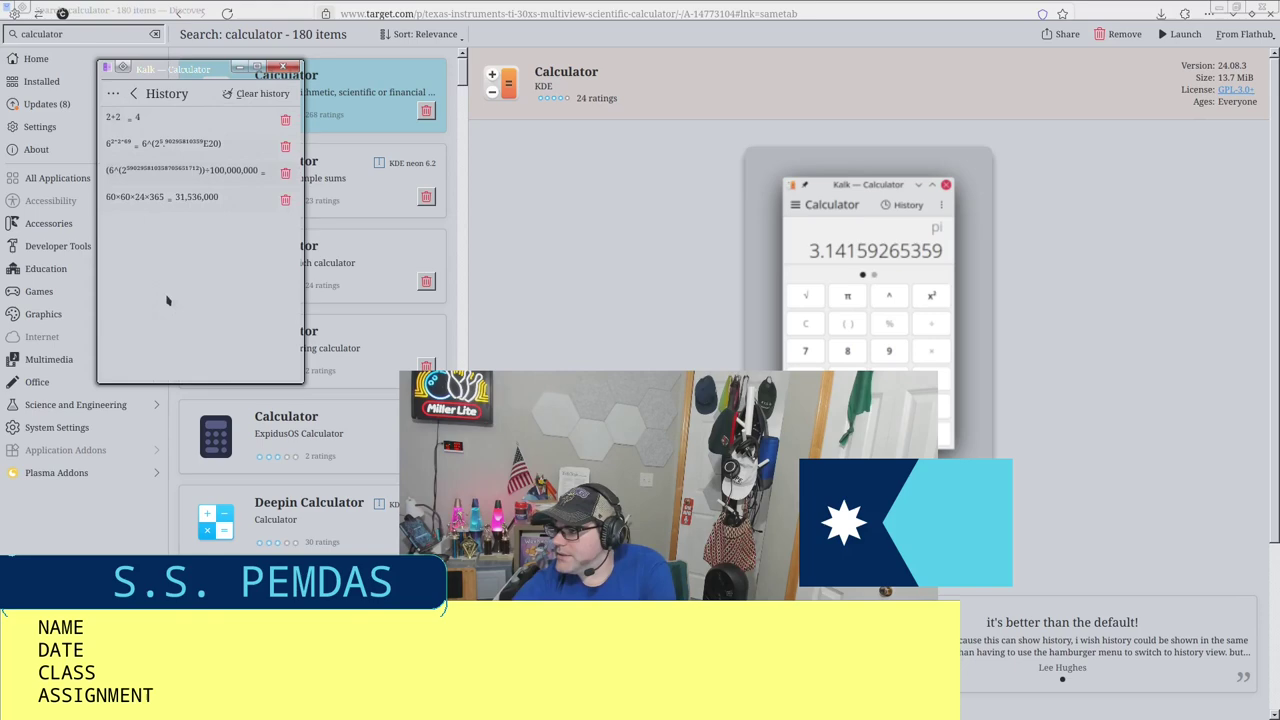
pyautogui.click(232, 228)
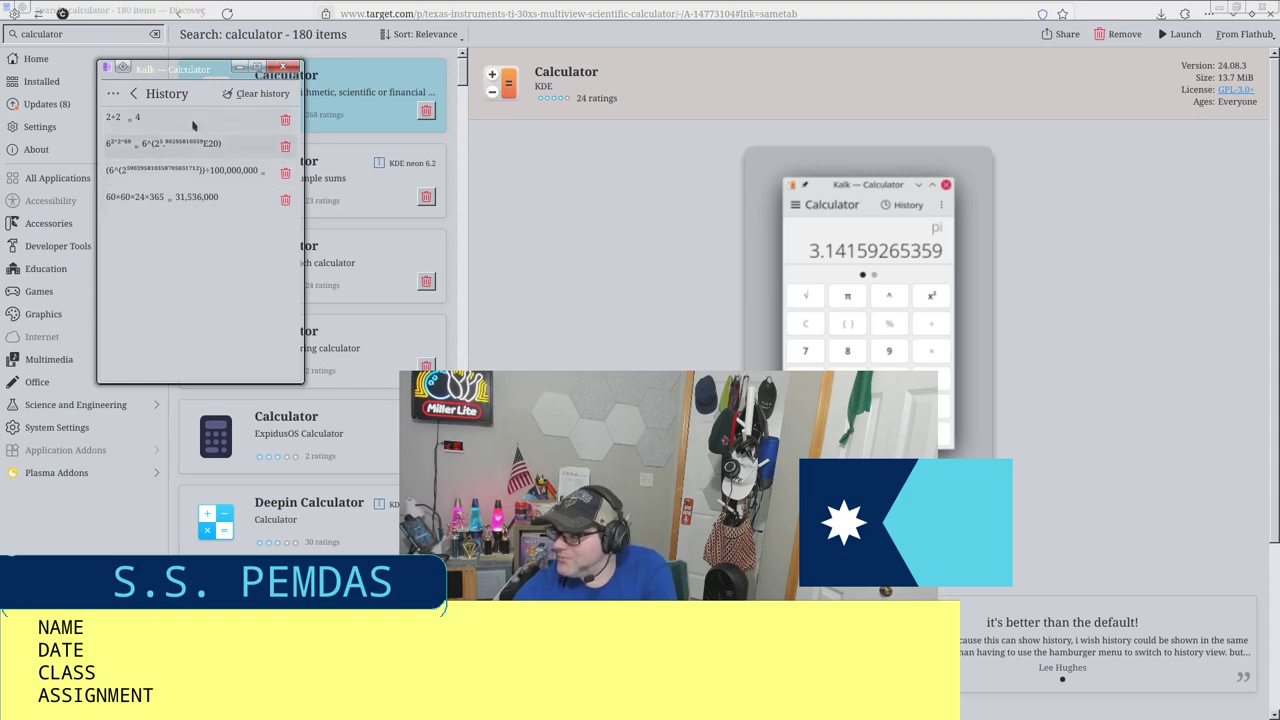
pyautogui.click(135, 93)
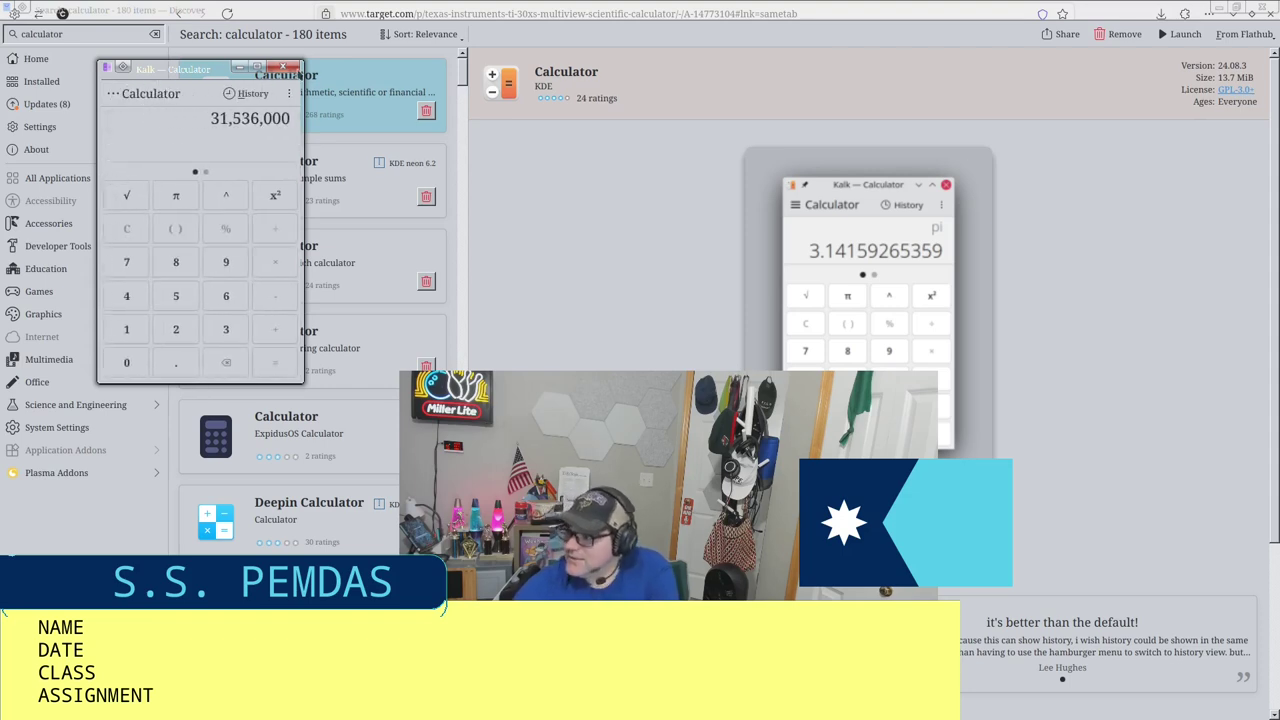
pyautogui.click(318, 40)
# Step: Select the Flathub source for GNOME Calculator in Discover and remove it
pyautogui.hotkey('ctrl', 'q')
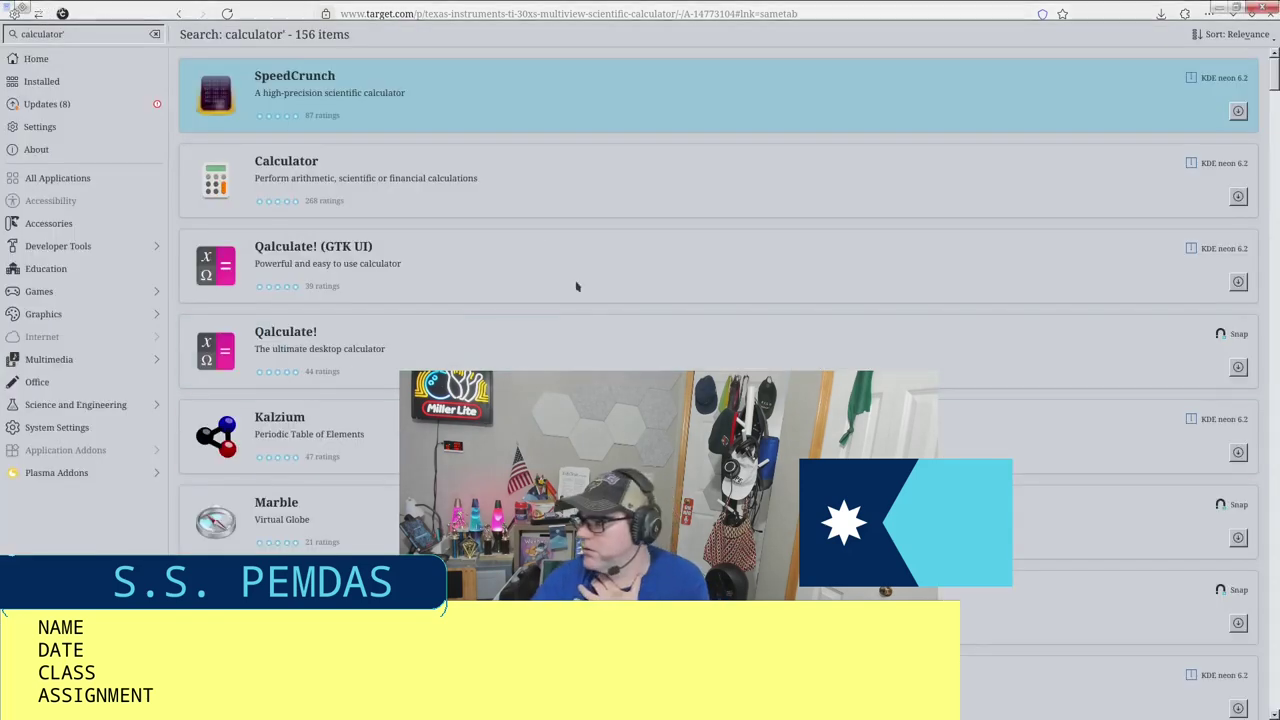
pyautogui.click(487, 206)
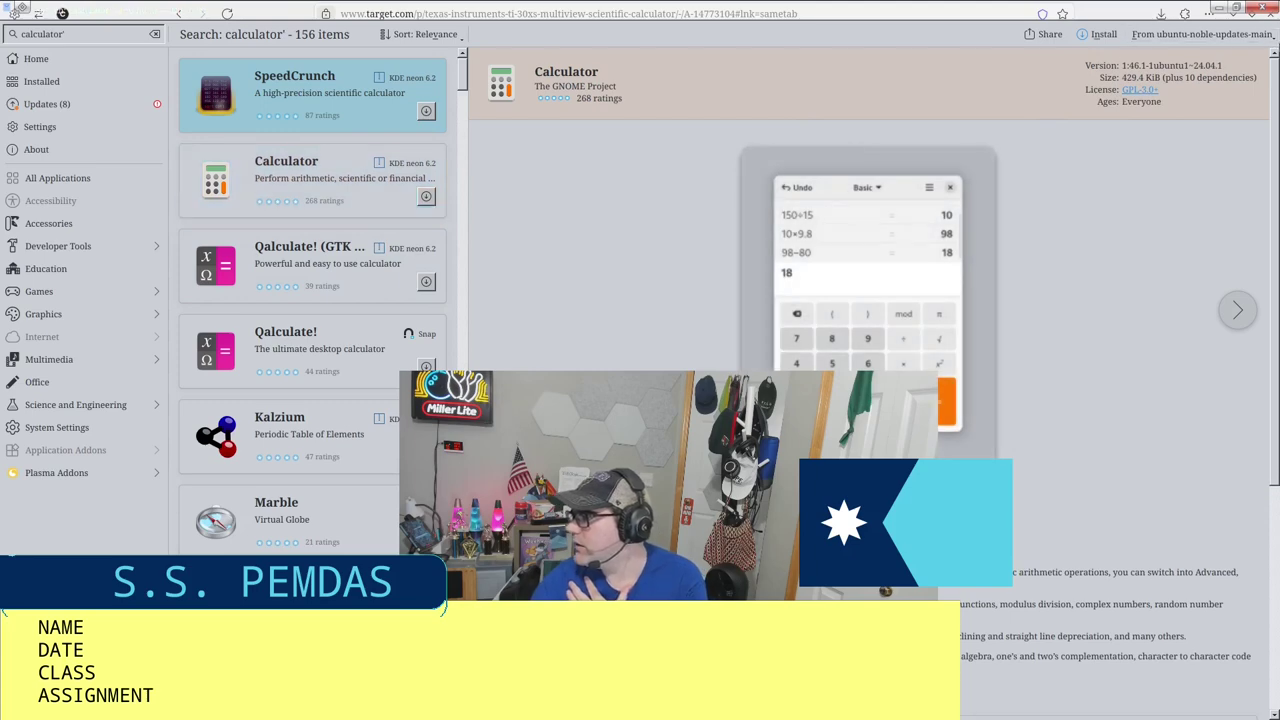
pyautogui.click(1243, 35)
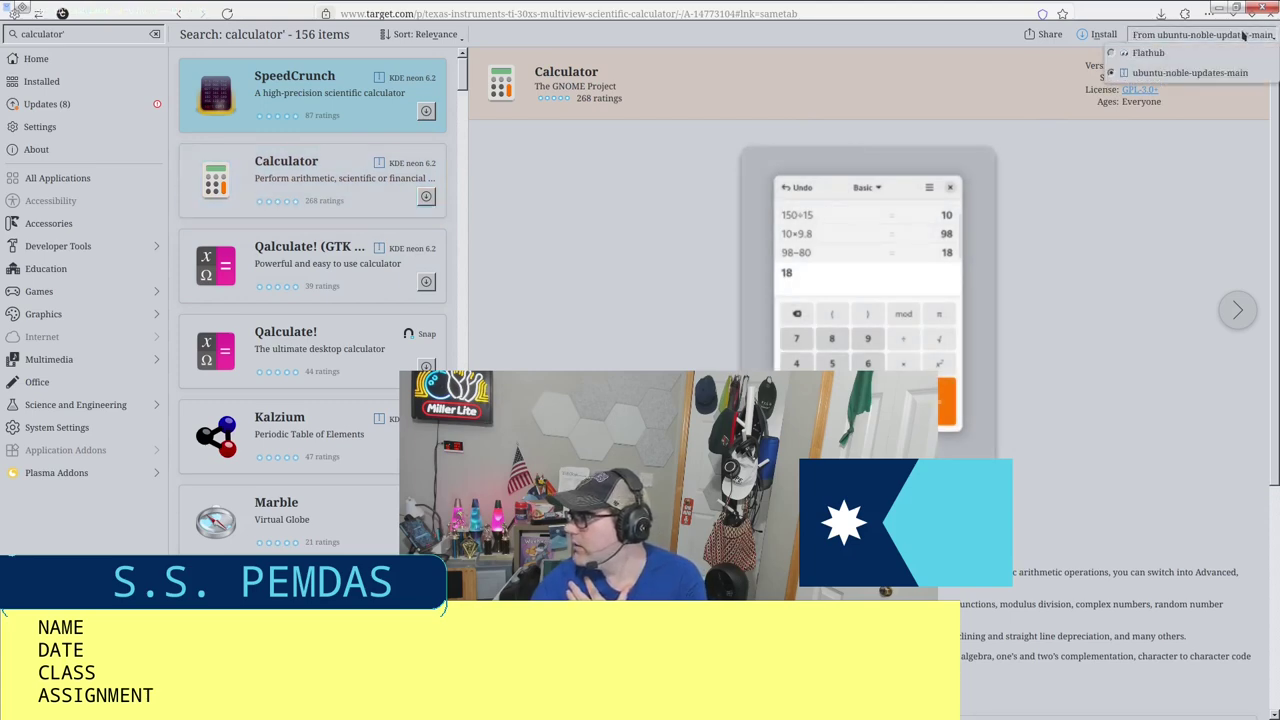
pyautogui.click(1150, 52)
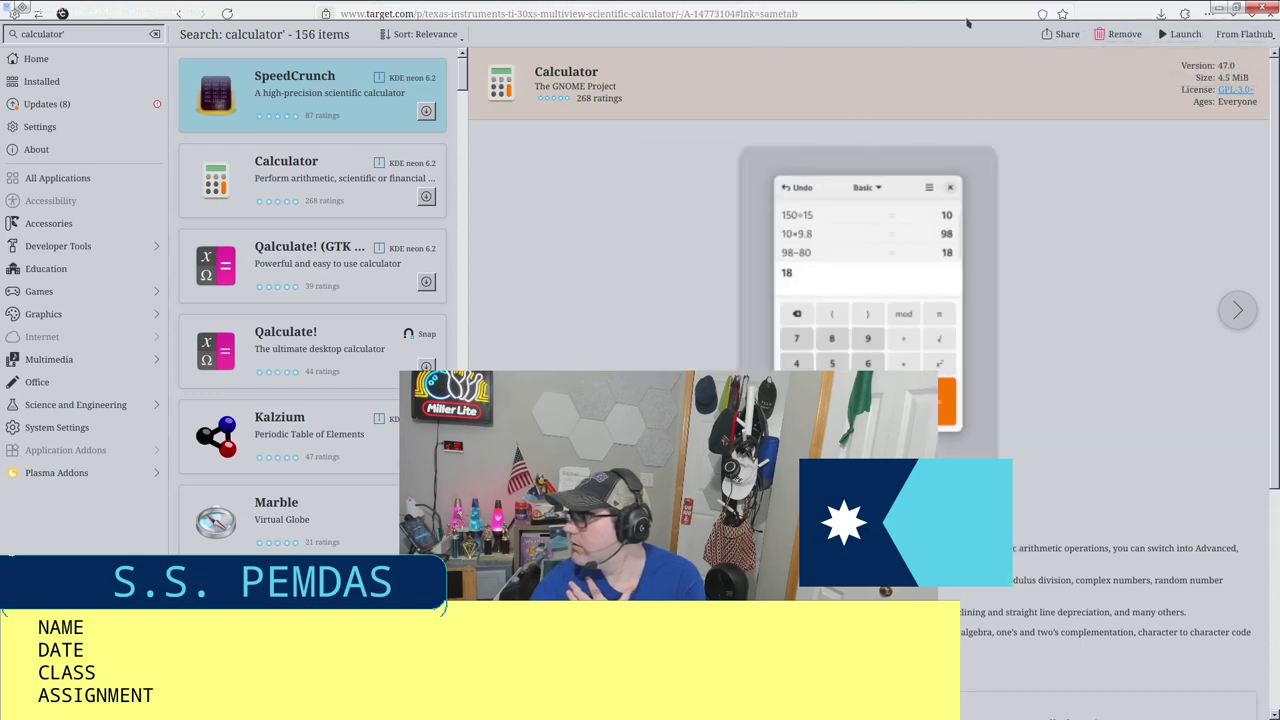
pyautogui.click(1118, 34)
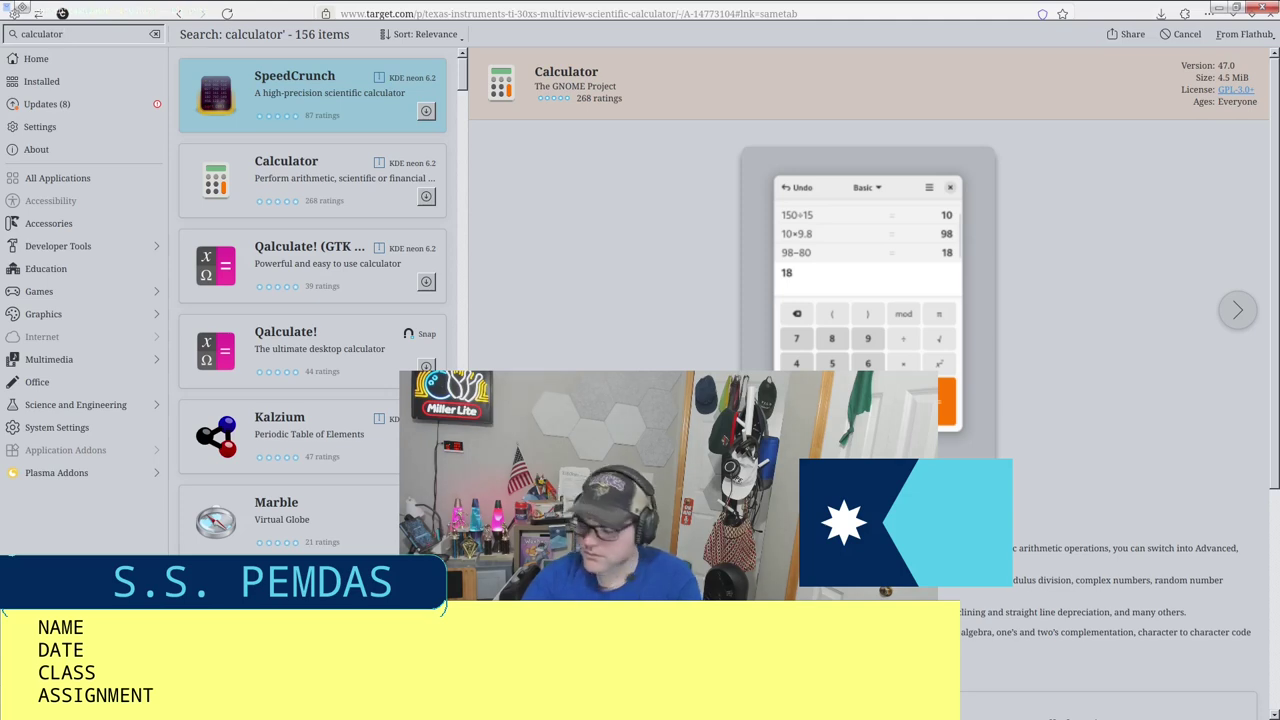
pyautogui.press('Return')
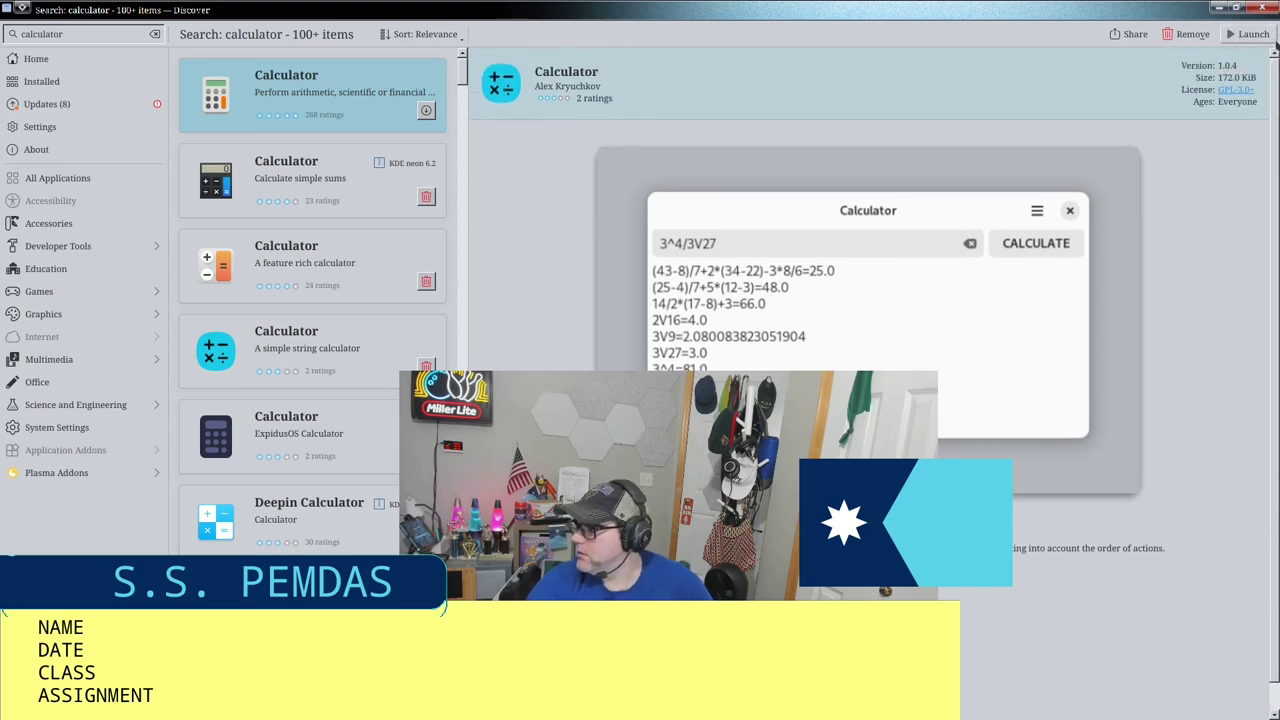
# Step: Launch the string Calculator, place its window at the top-left, and focus its expression field
pyautogui.click(1247, 34)
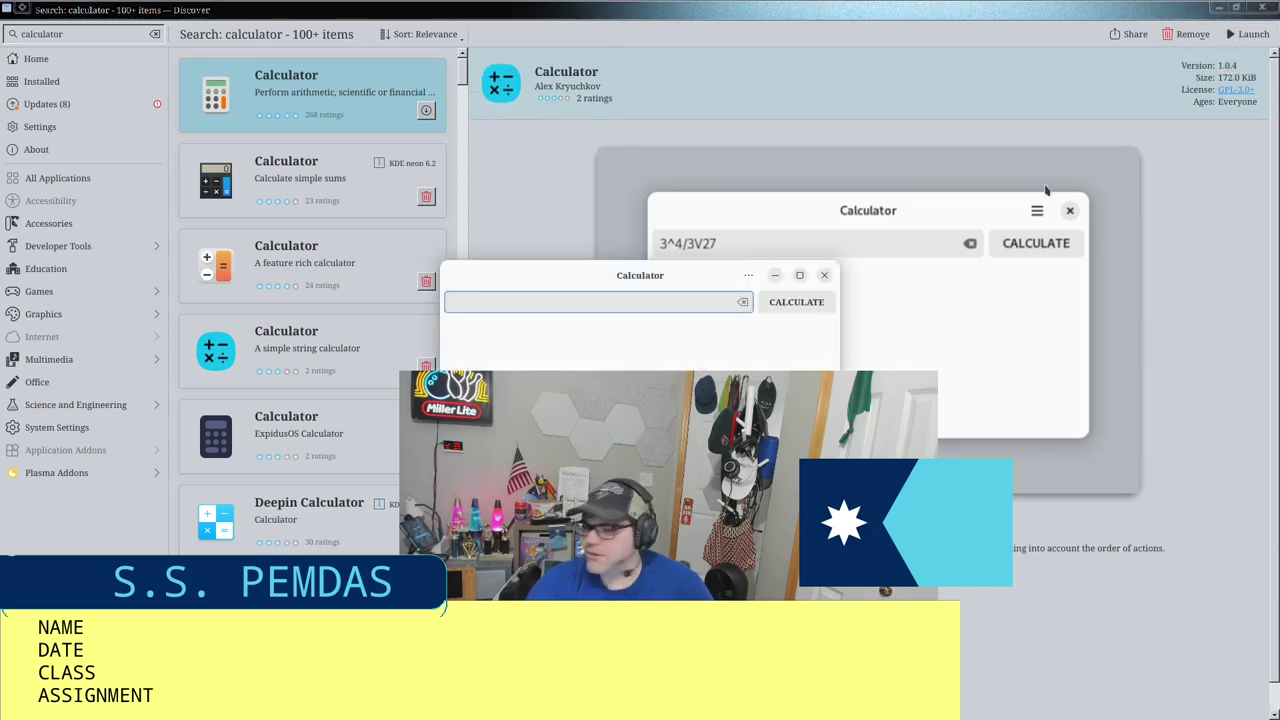
pyautogui.moveTo(540, 263); pyautogui.dragTo(152, 95)
pyautogui.click(660, 218)
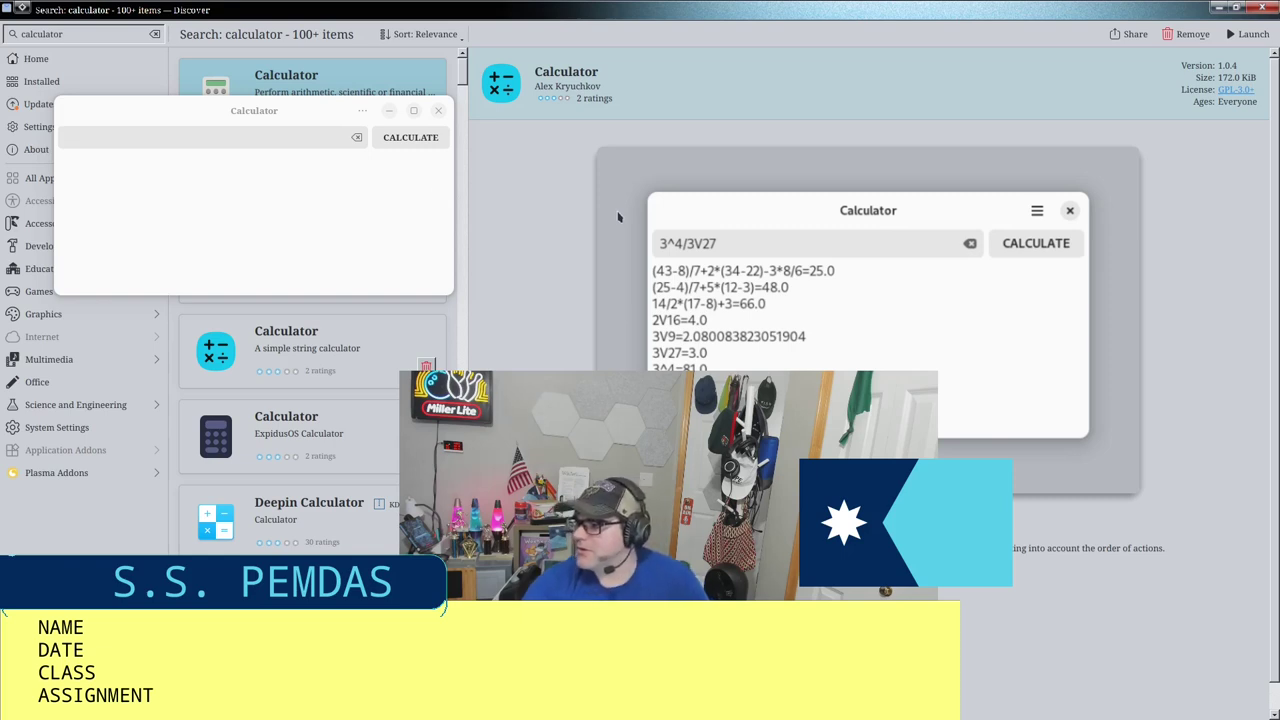
pyautogui.click(414, 163)
pyautogui.click(362, 110)
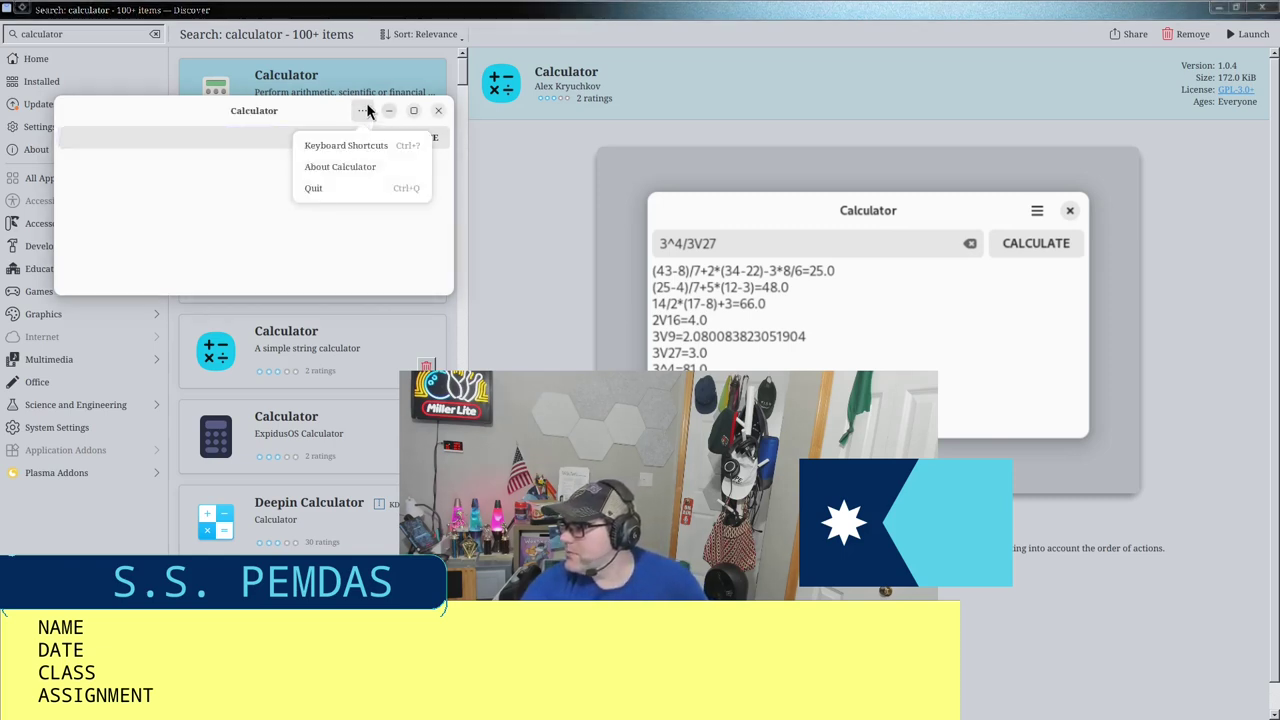
pyautogui.click(366, 106)
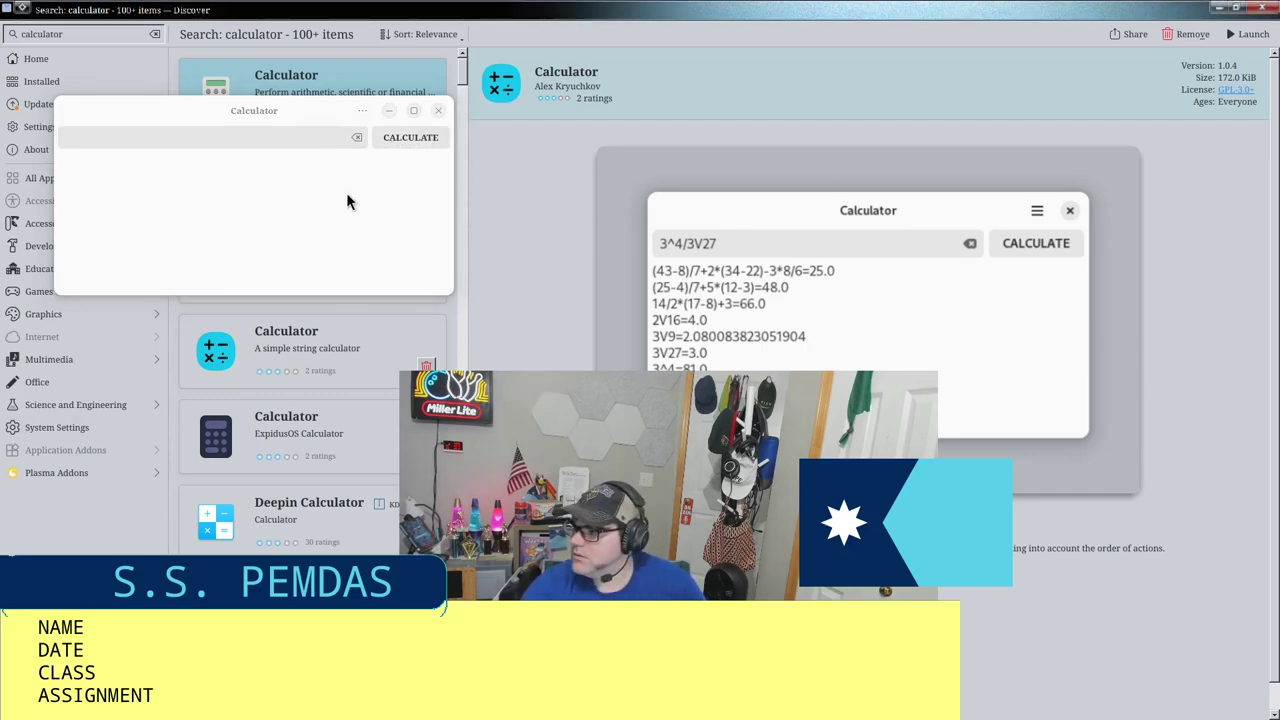
pyautogui.click(304, 186)
pyautogui.click(257, 137)
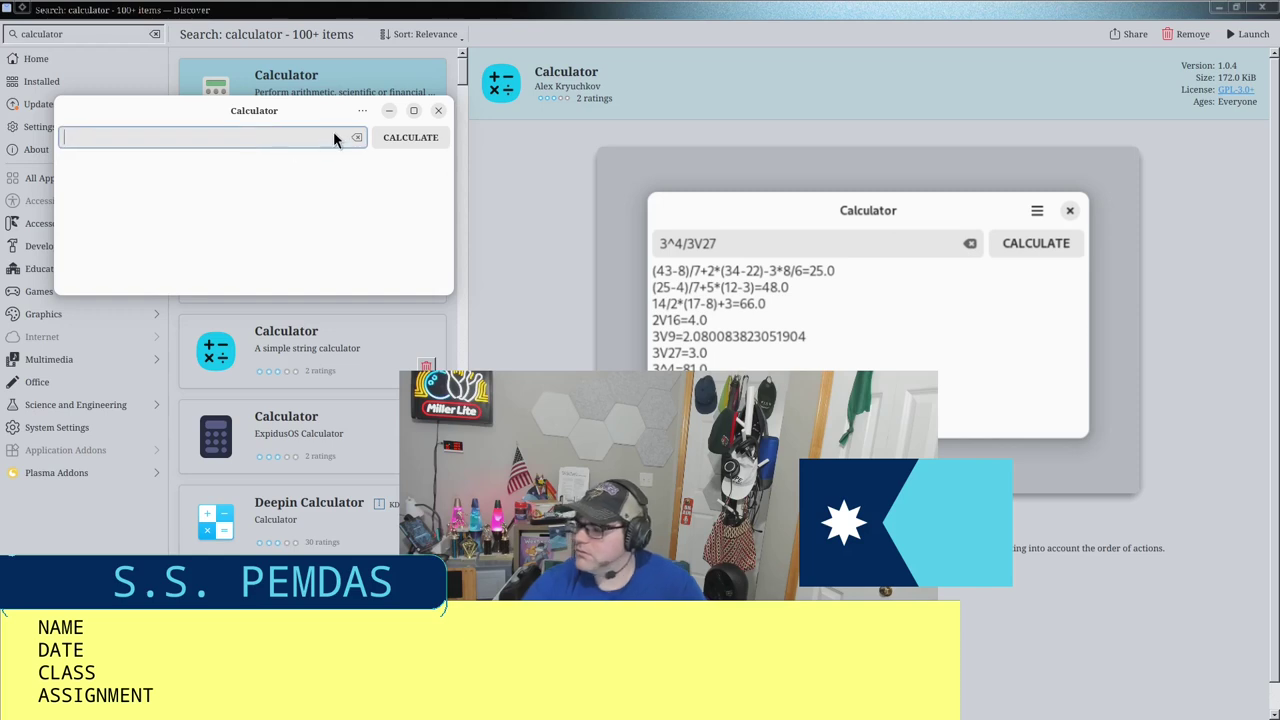
# Step: Calculate 2+2 = 4.0 and 300+3 = 303.0 in the string Calculator
pyautogui.write('2+2')
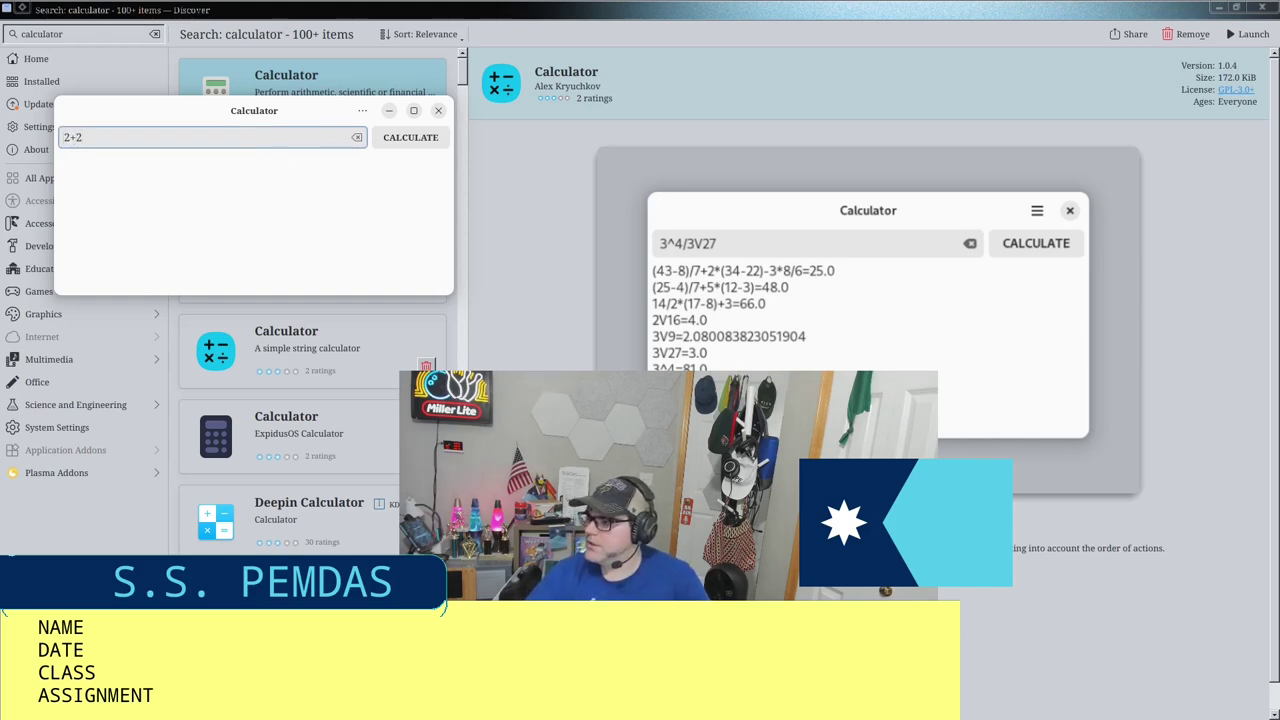
pyautogui.press('Return')
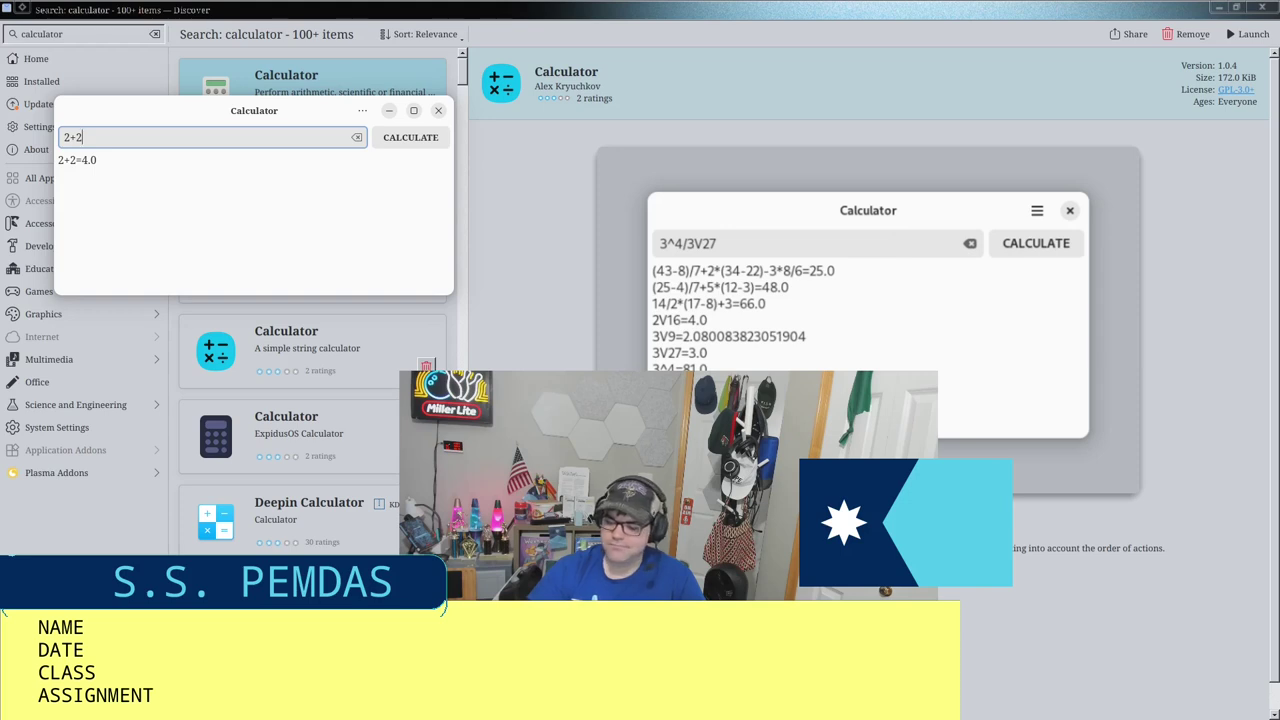
pyautogui.write('0+')
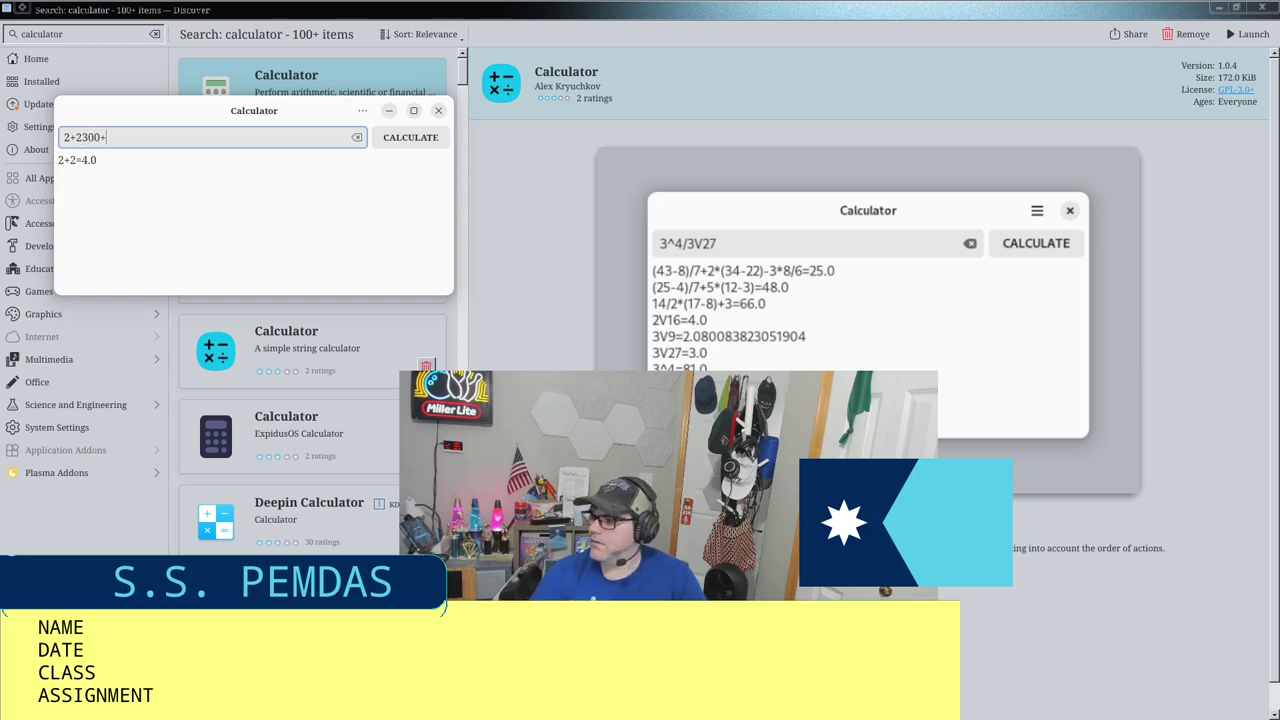
pyautogui.press('BackSpace')
pyautogui.press('BackSpace')
pyautogui.press('BackSpace')
pyautogui.press('BackSpace')
pyautogui.press('BackSpace')
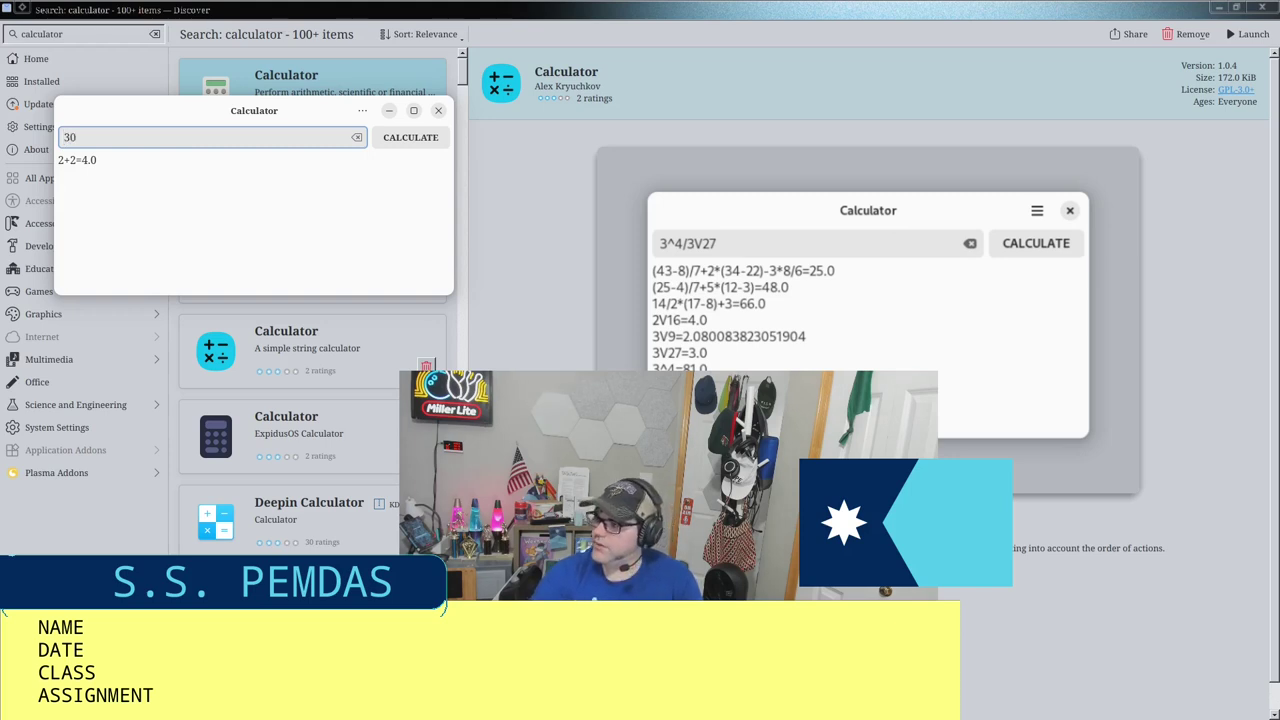
pyautogui.press('Return')
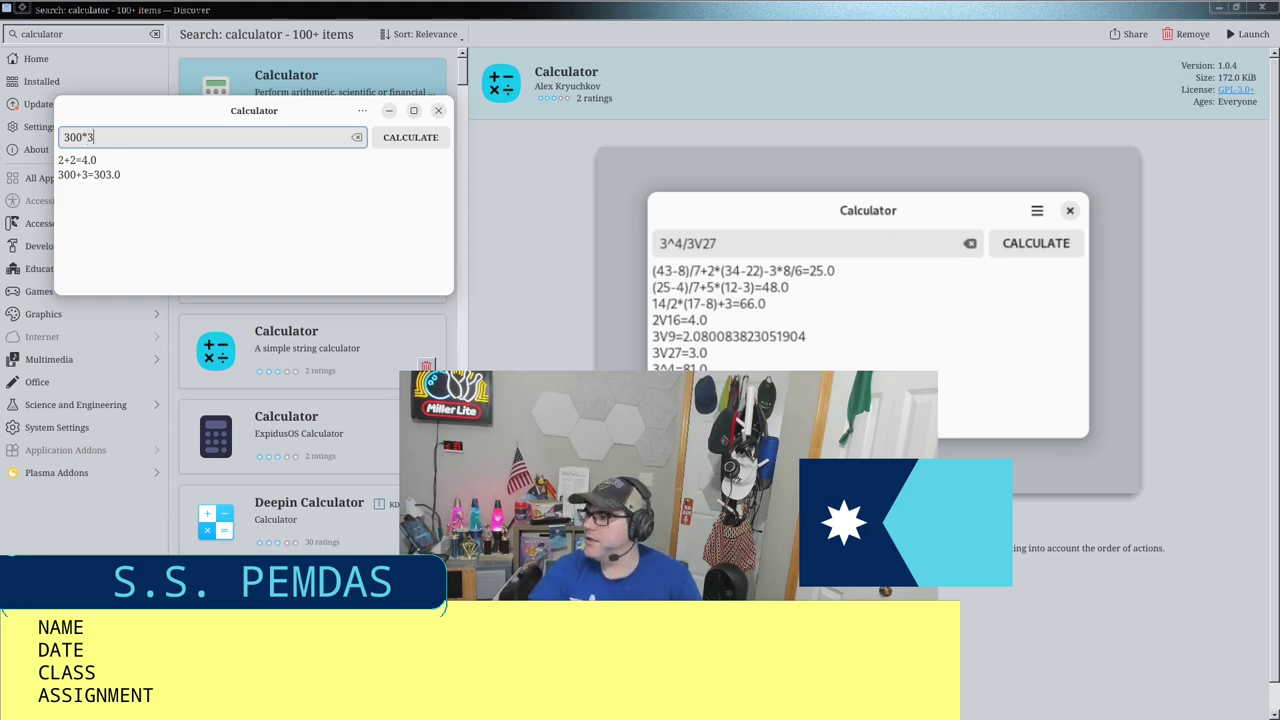
# Step: Calculate 300*3 = 900.0 and 300*3+300 = 1200.0, then trim the entry
pyautogui.write('*3')
pyautogui.press('Return')
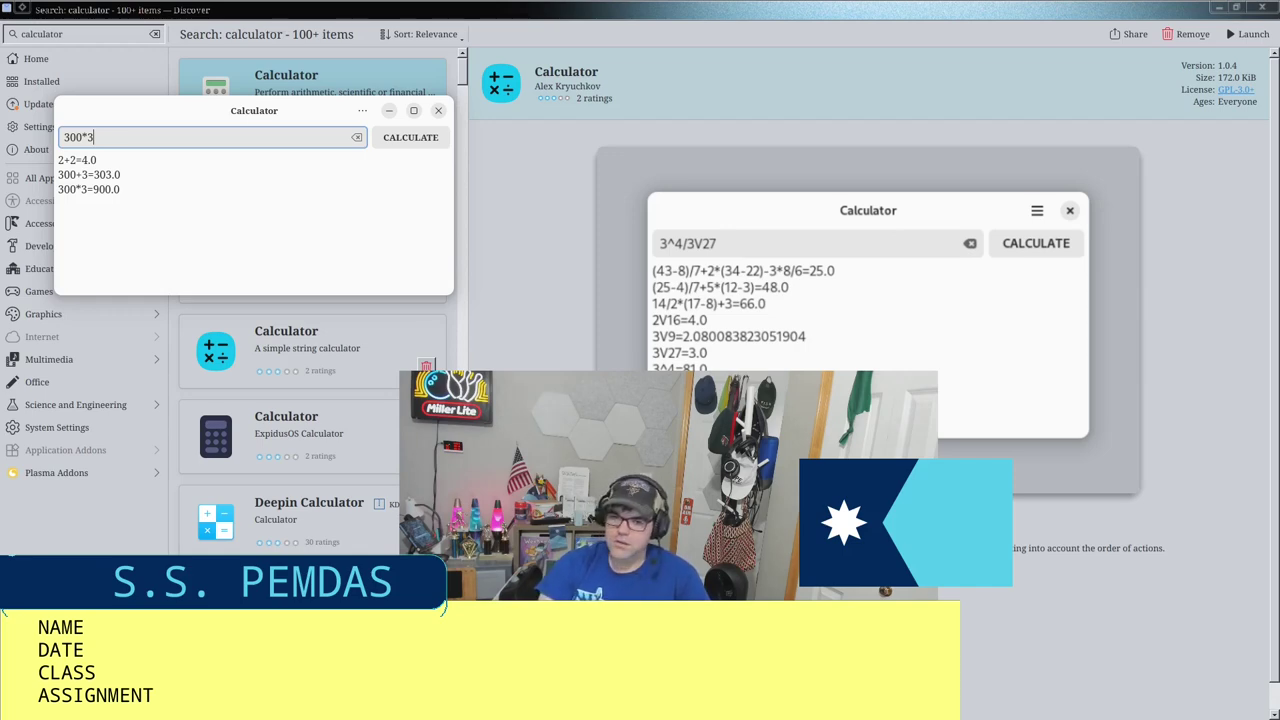
pyautogui.write('+300')
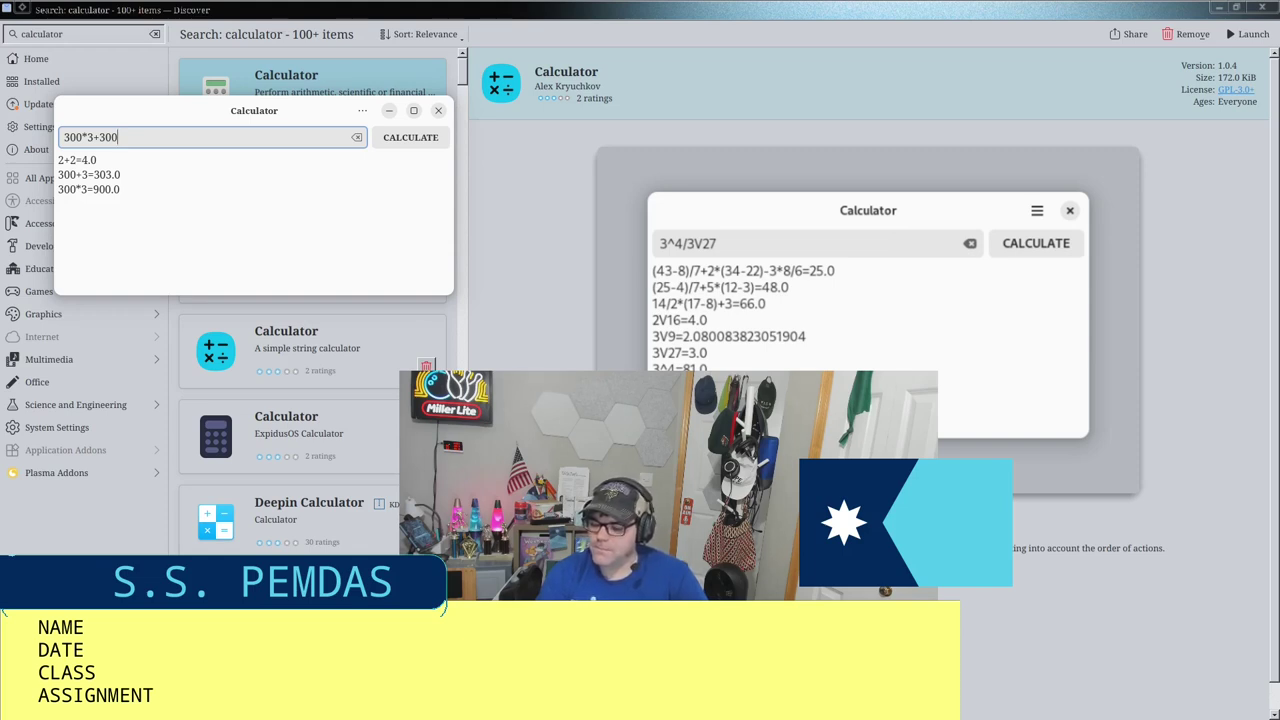
pyautogui.press('Return')
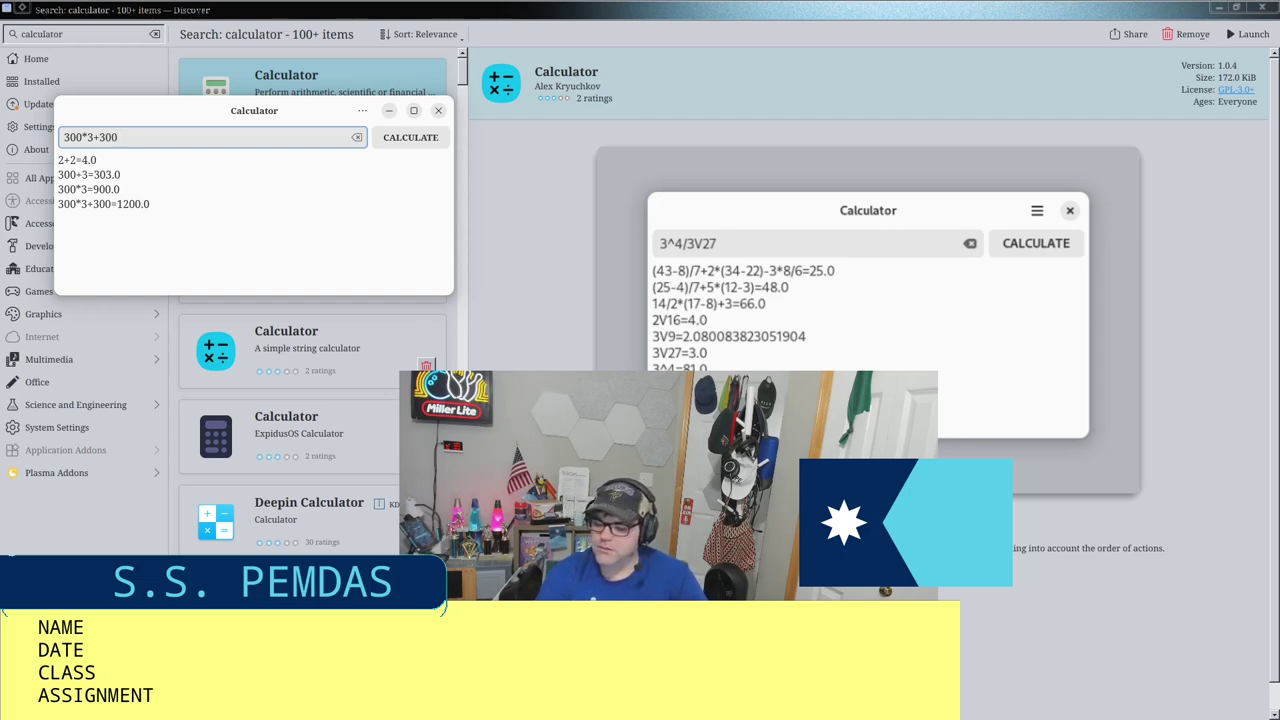
pyautogui.press('BackSpace')
pyautogui.press('BackSpace')
pyautogui.press('BackSpace')
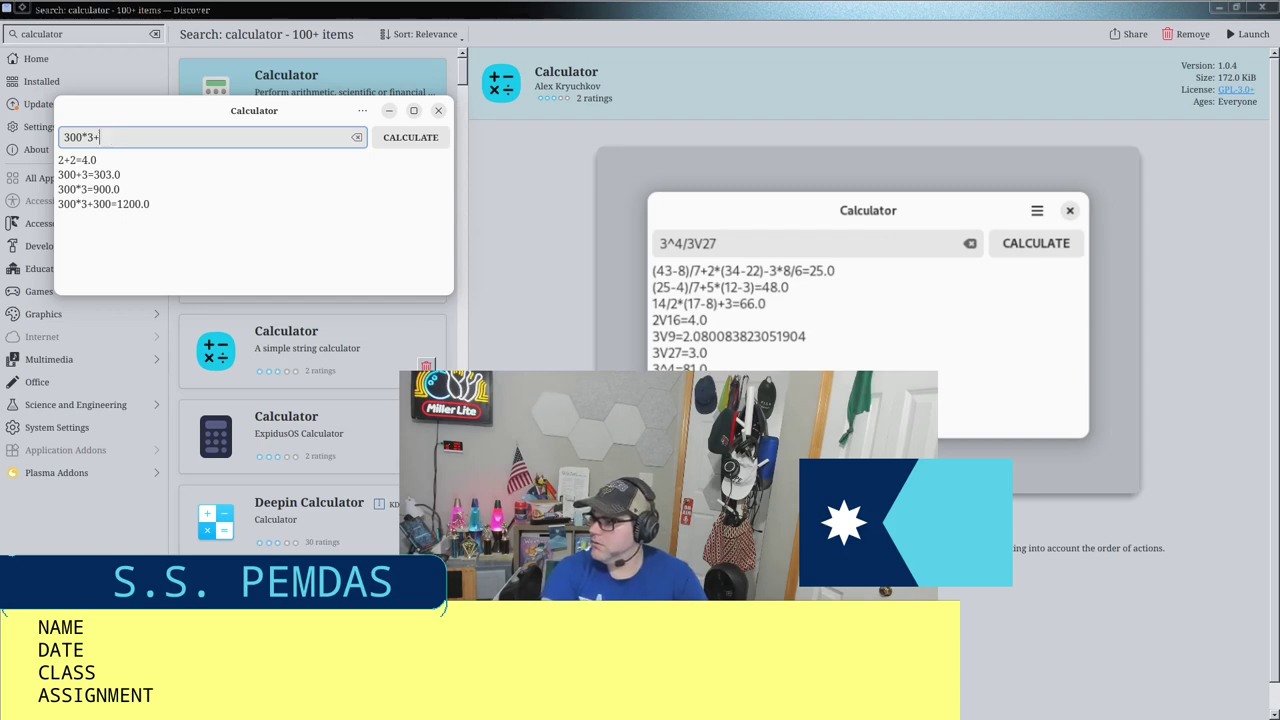
# Step: Edit the expression to 300*6 and evaluate it to 1800.0
pyautogui.press('BackSpace')
pyautogui.press('BackSpace')
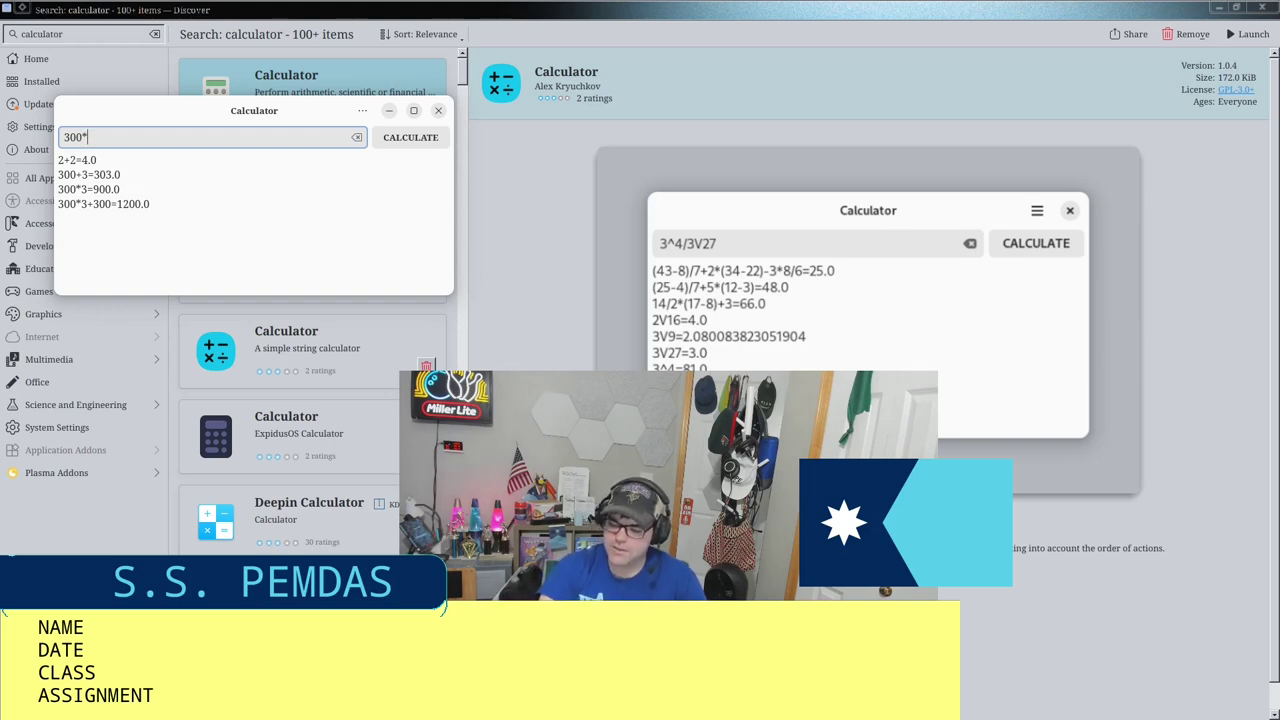
pyautogui.write('6')
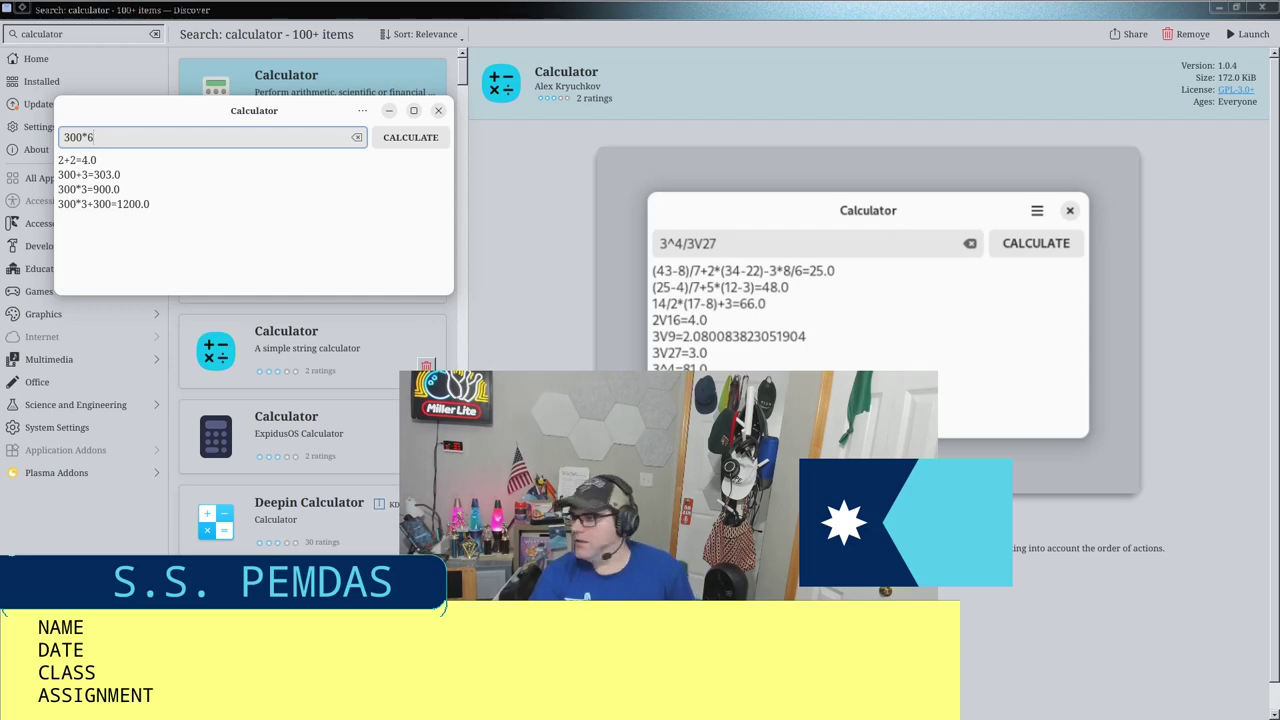
pyautogui.press('Return')
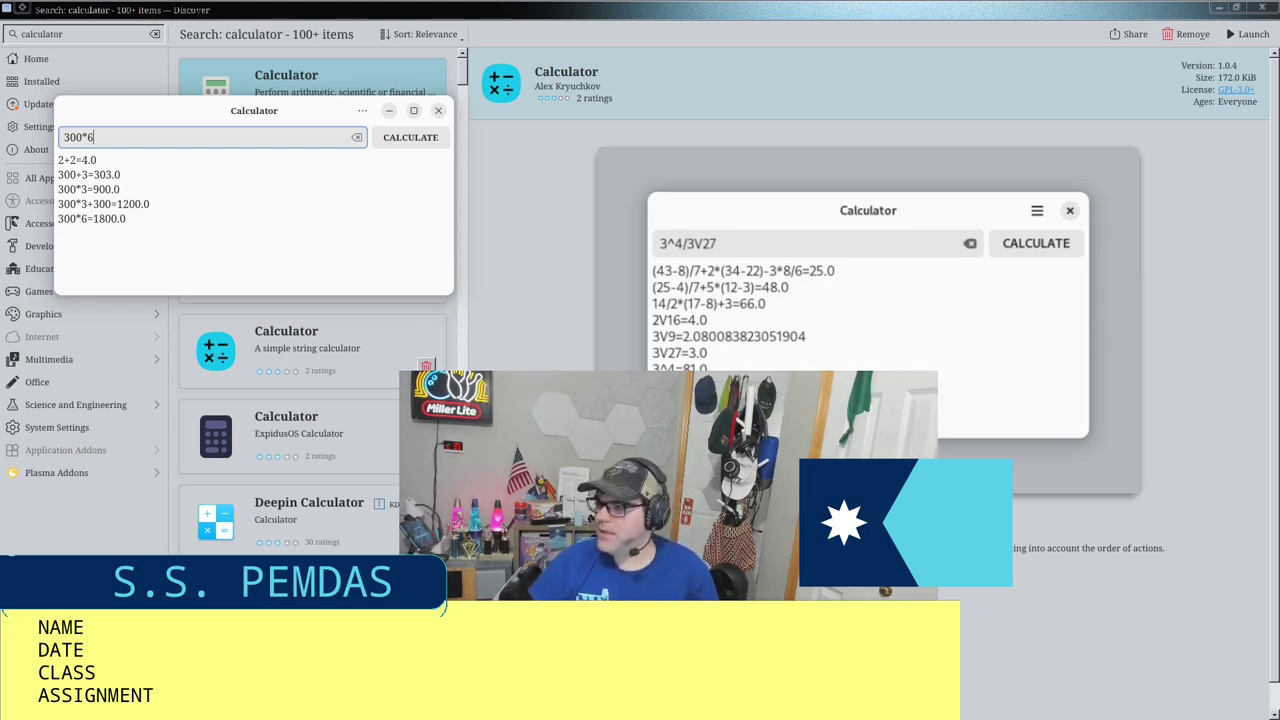
# Step: Evaluate 0+47, 0*47 and 0*47*3, then clear the expression
pyautogui.press('BackSpace')
pyautogui.press('BackSpace')
pyautogui.press('BackSpace')
pyautogui.press('BackSpace')
pyautogui.press('BackSpace')
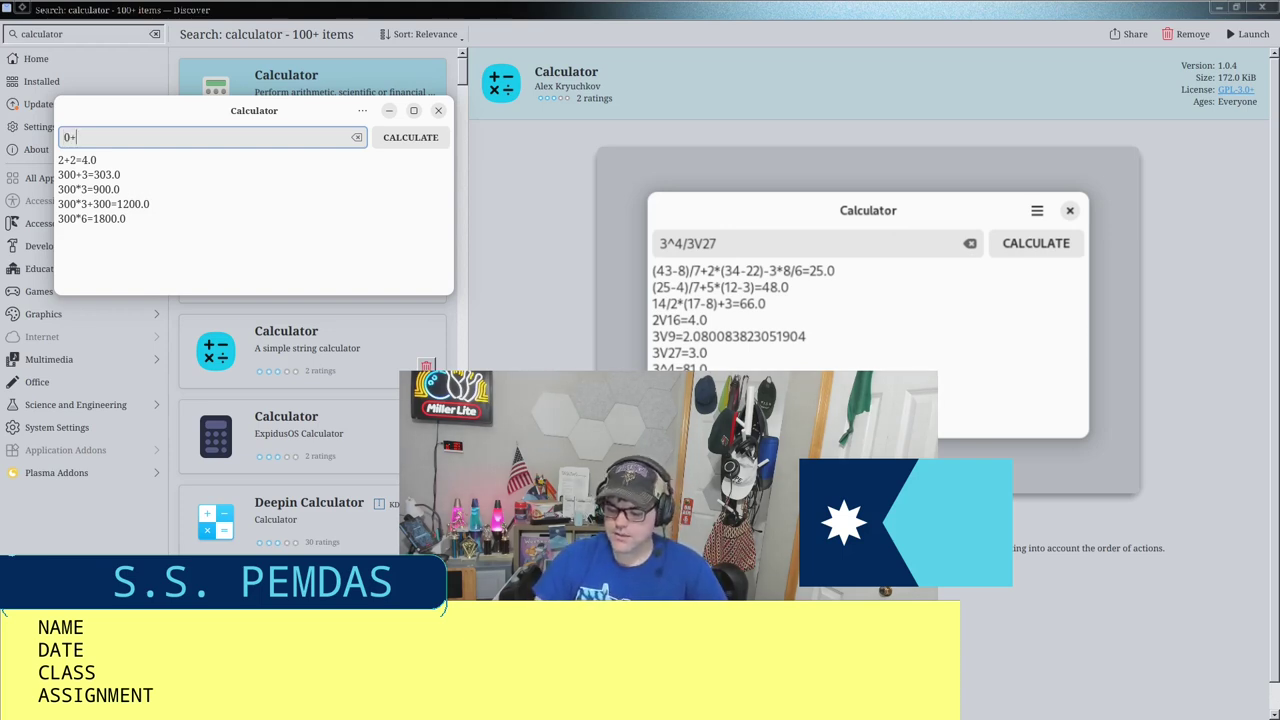
pyautogui.press('Return')
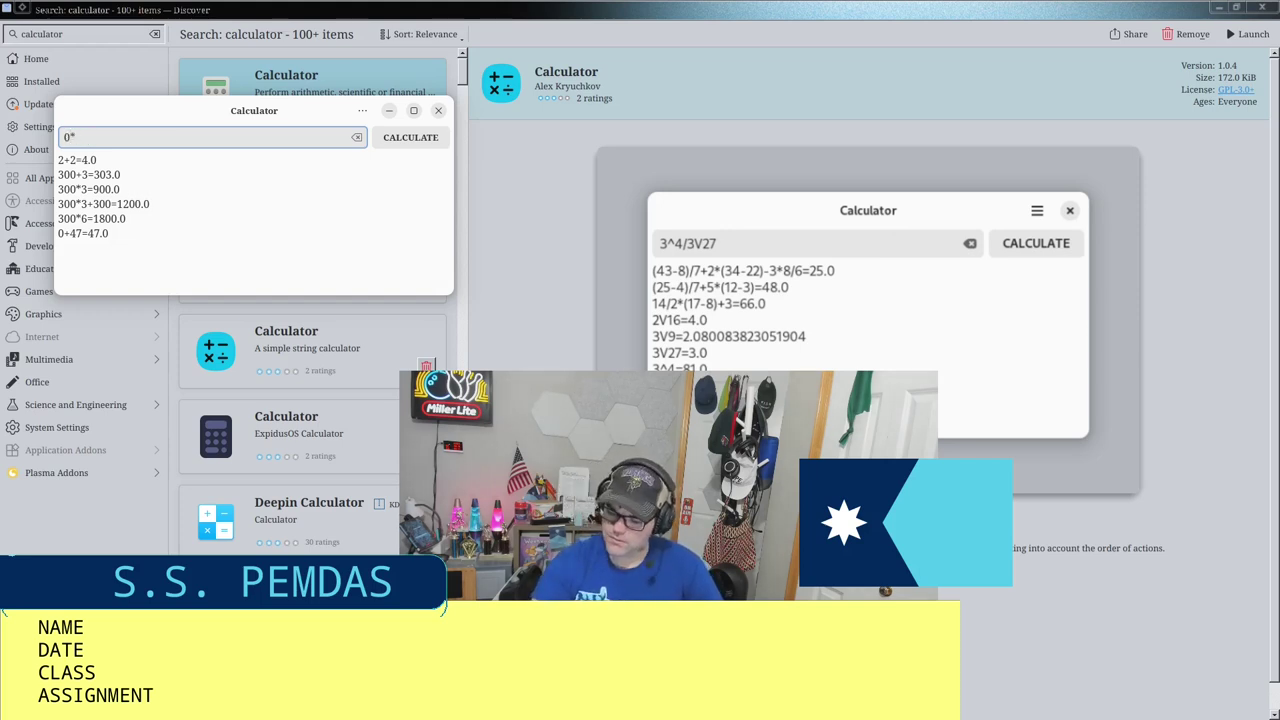
pyautogui.press('Return')
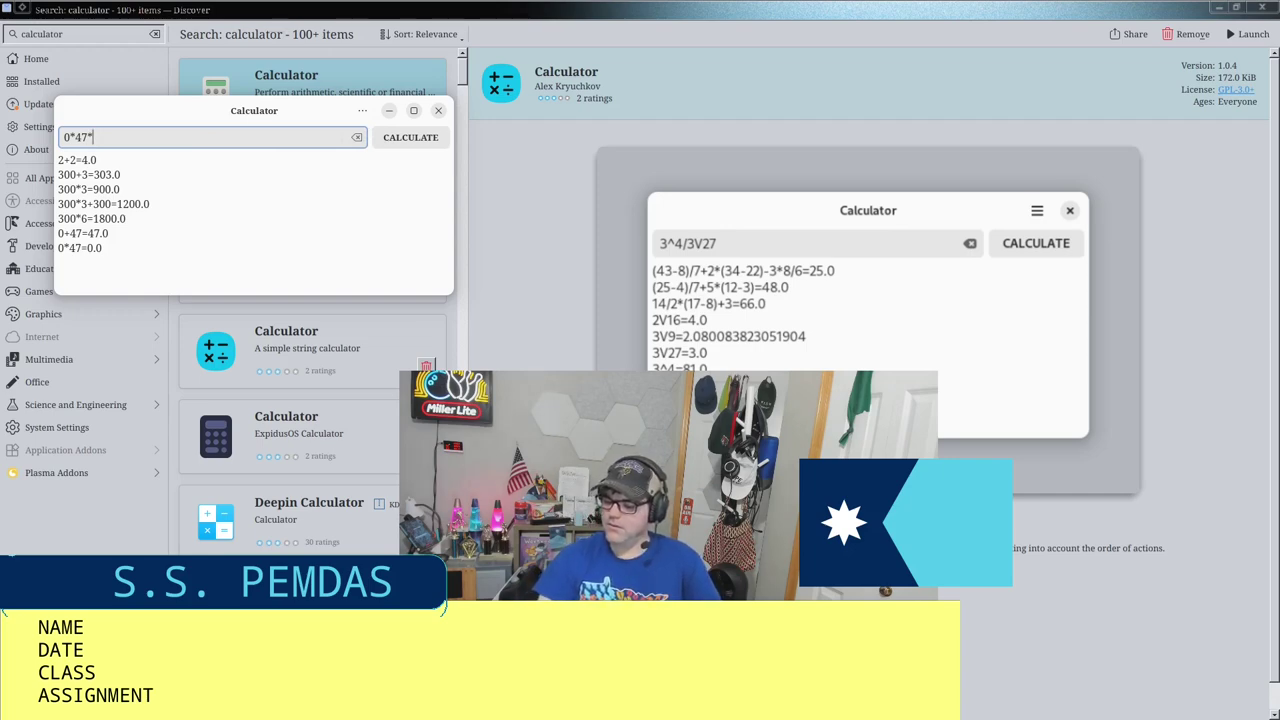
pyautogui.write('3')
pyautogui.press('Return')
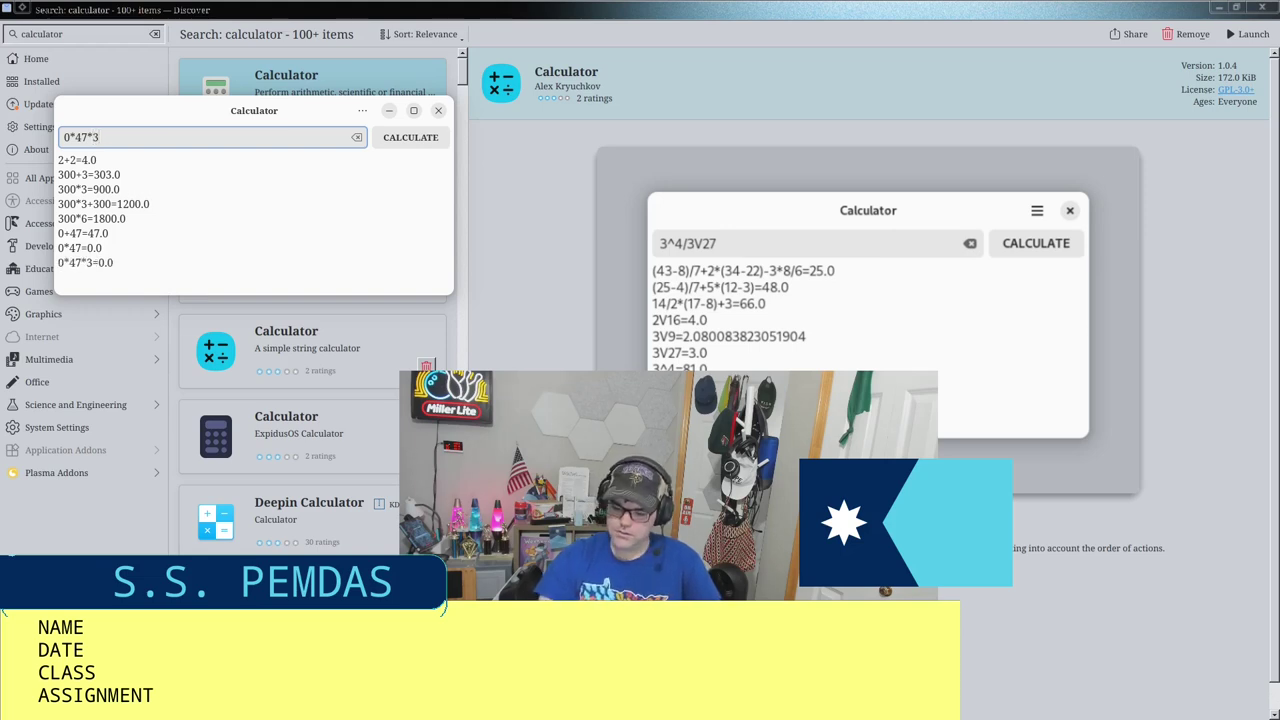
pyautogui.press('BackSpace')
pyautogui.press('BackSpace')
pyautogui.press('BackSpace')
pyautogui.press('BackSpace')
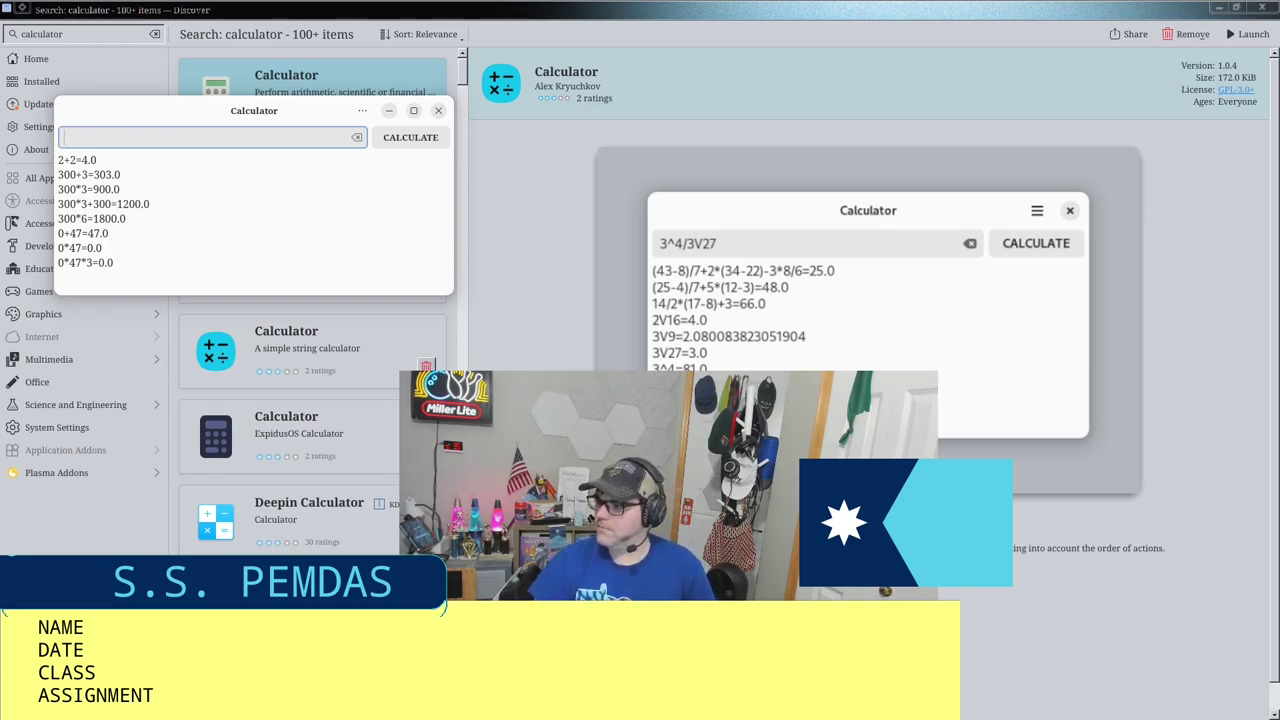
# Step: Calculate 60*60*24*366 = 31622400.0, then divide it by 12 to get 2635200.0
pyautogui.write('60*60*')
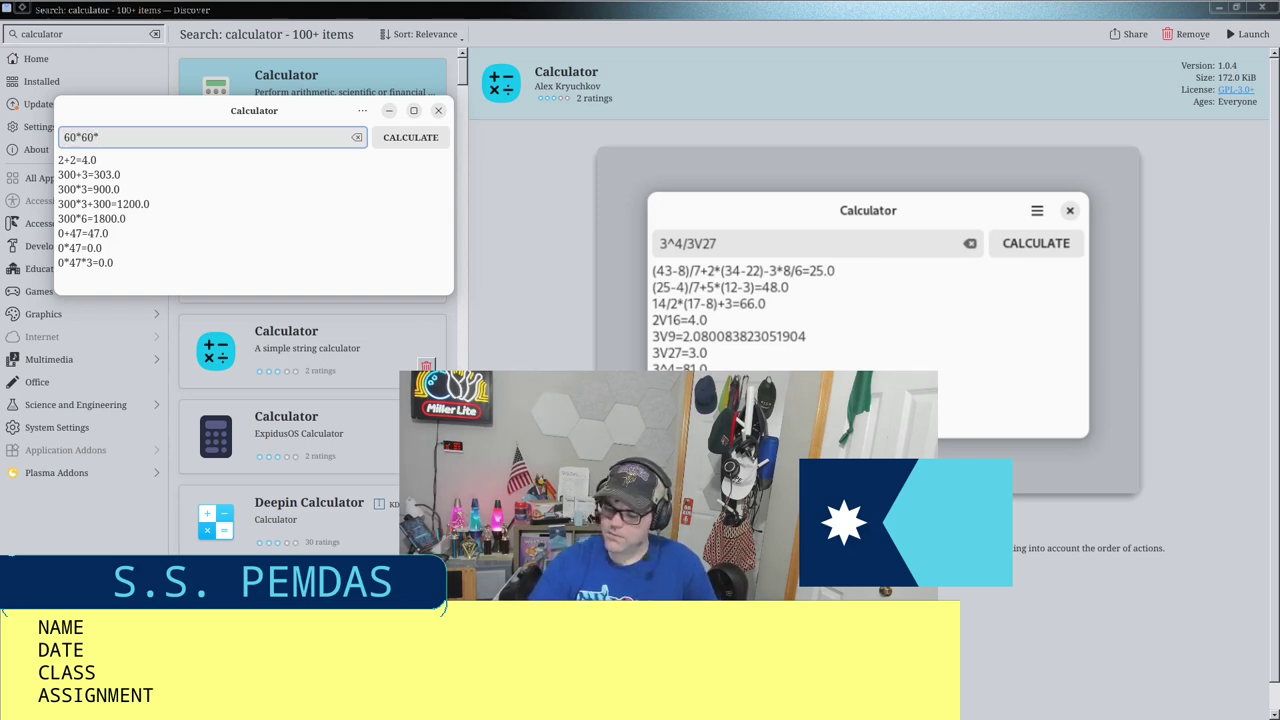
pyautogui.write('24*366')
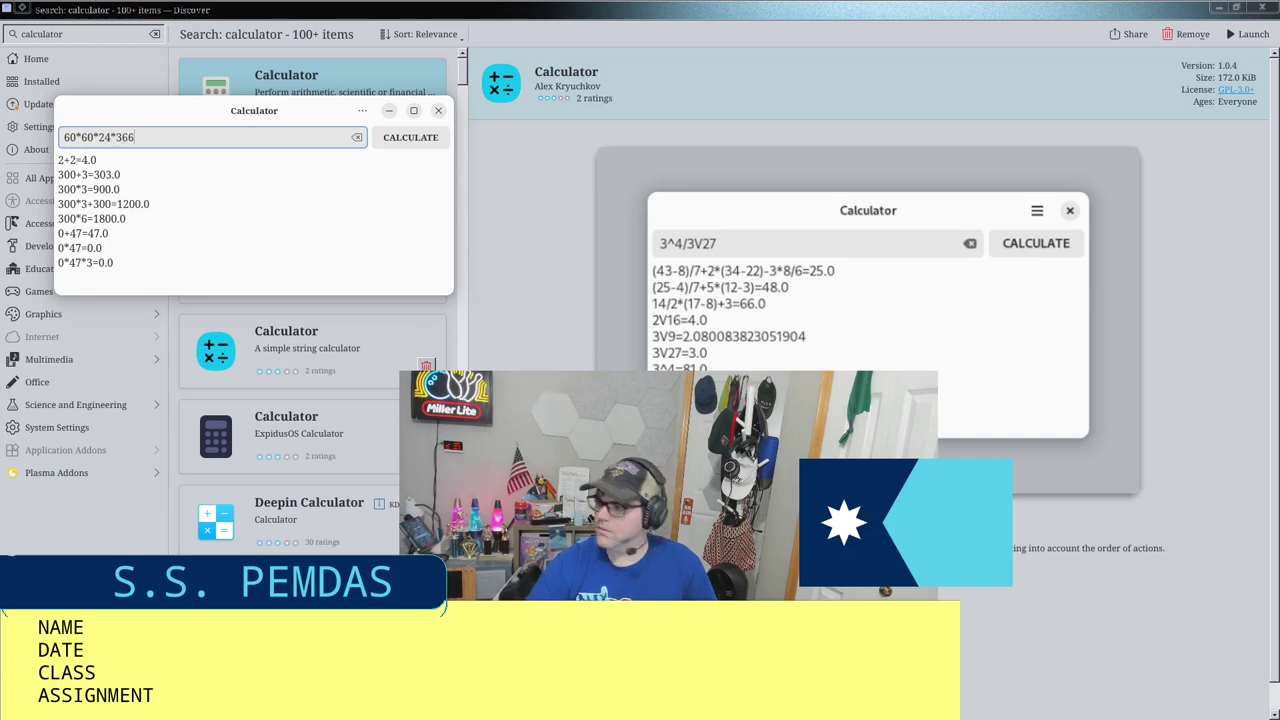
pyautogui.press('Return')
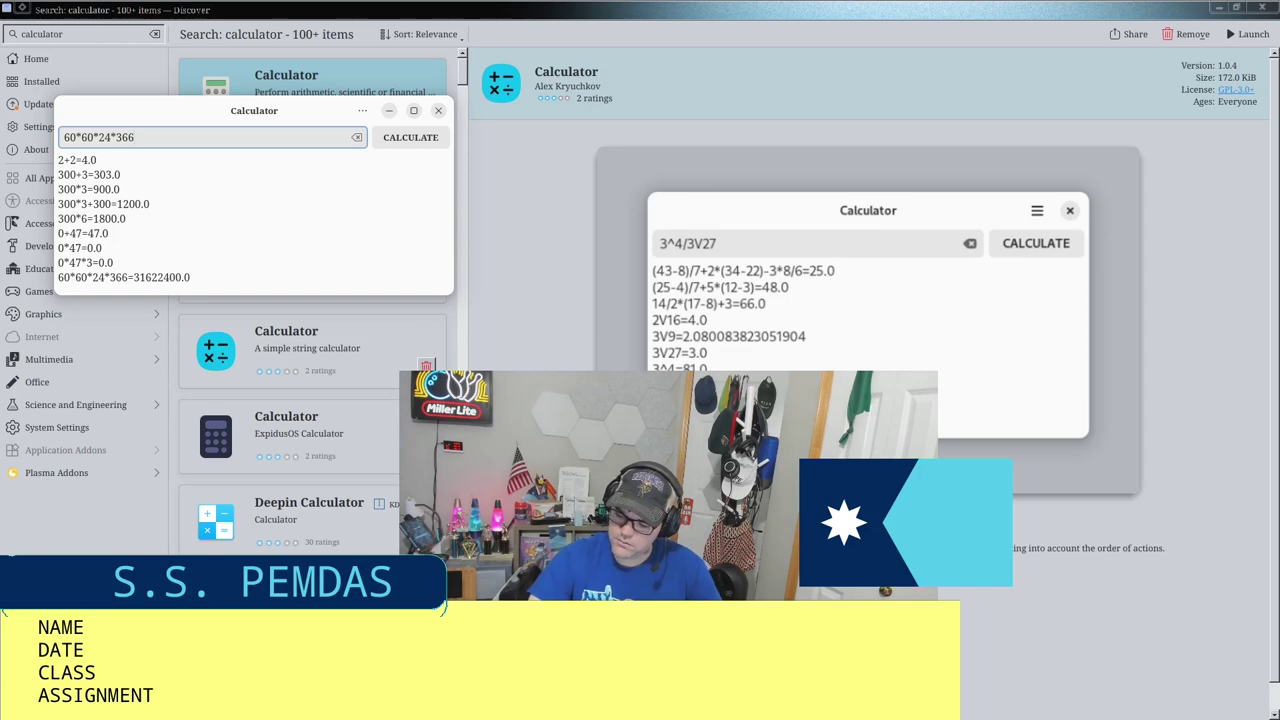
pyautogui.write('/12')
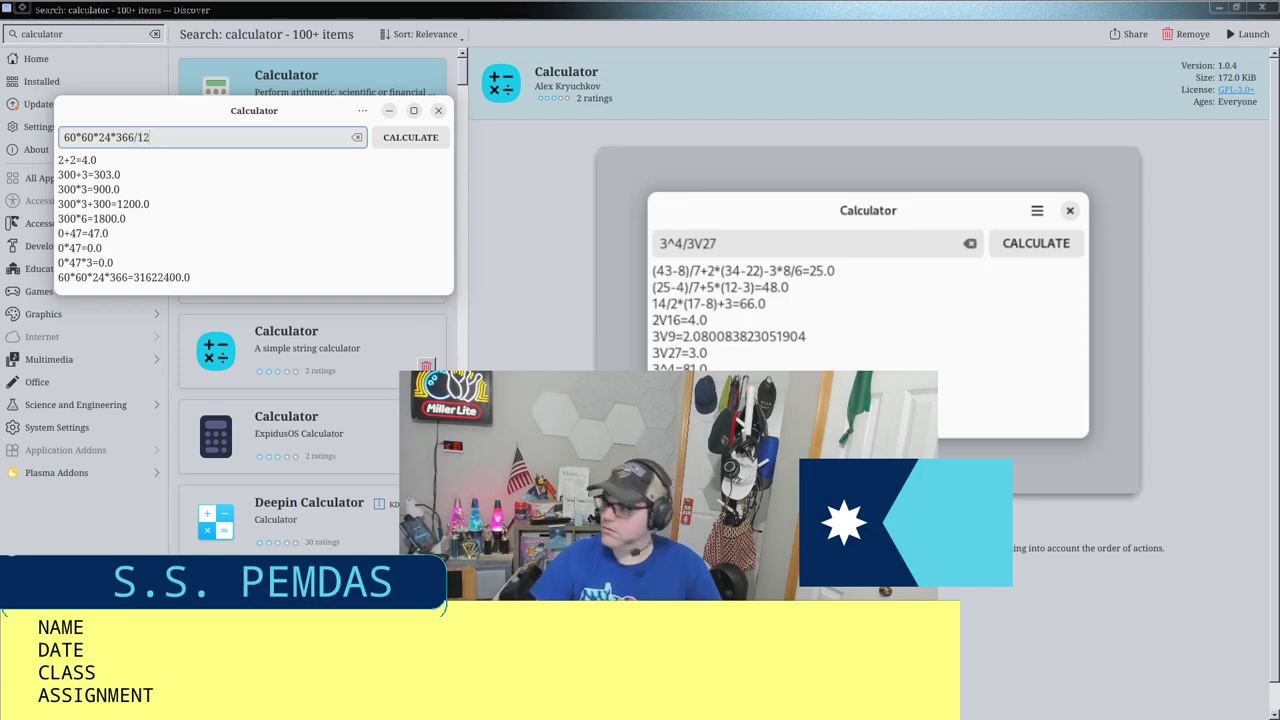
pyautogui.press('Return')
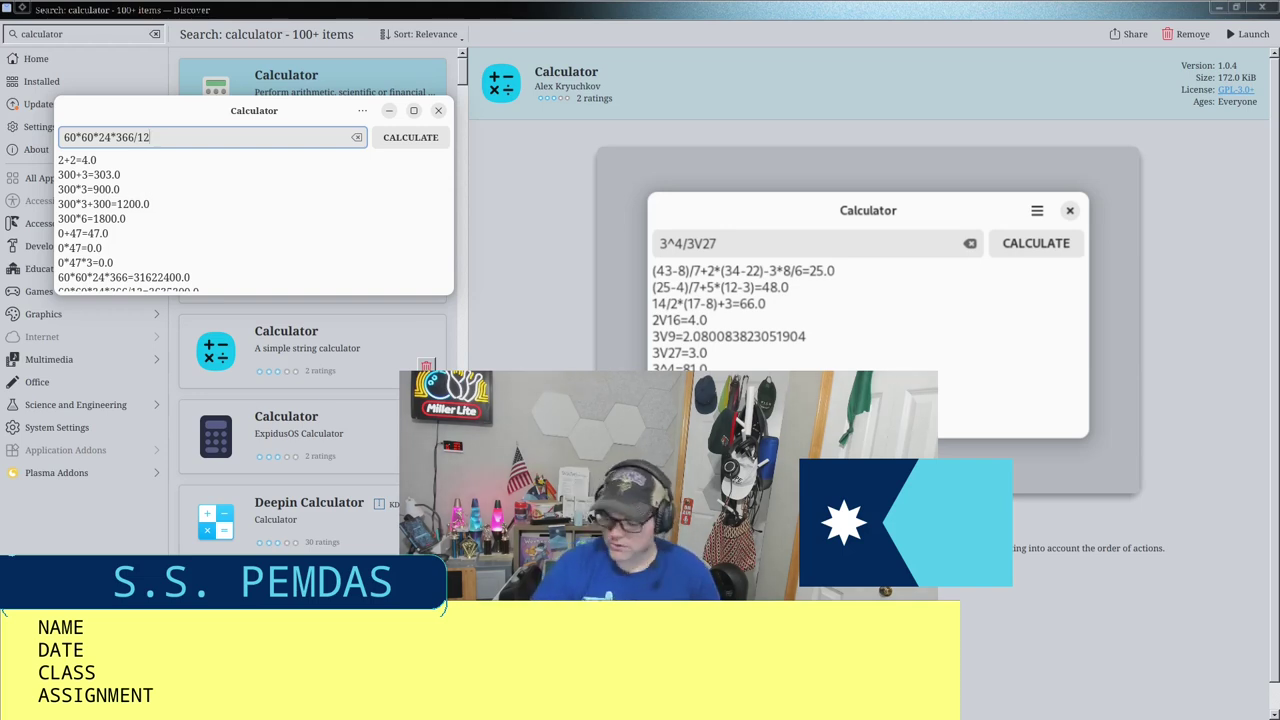
# Step: Check the calculator's extra options without choosing any, then return to Discover for a new search
pyautogui.scroll(-1, 294, 194)
pyautogui.scroll(1, 283, 203)
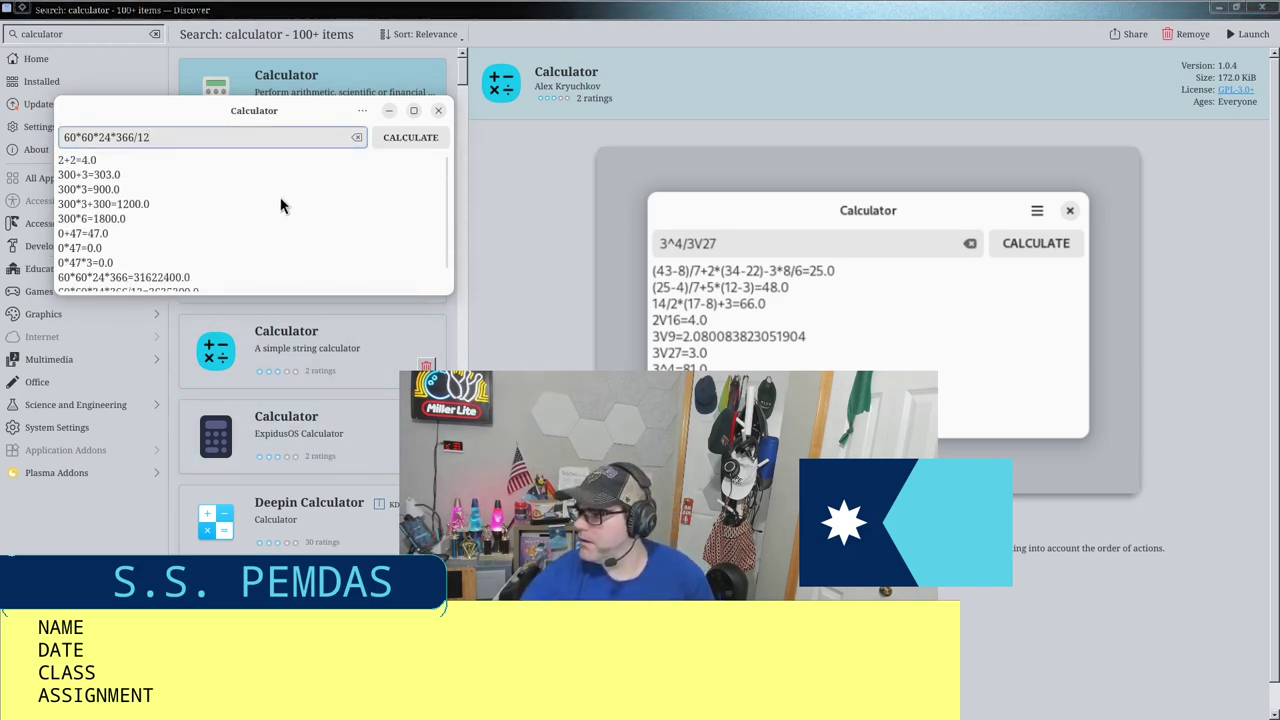
pyautogui.click(364, 112)
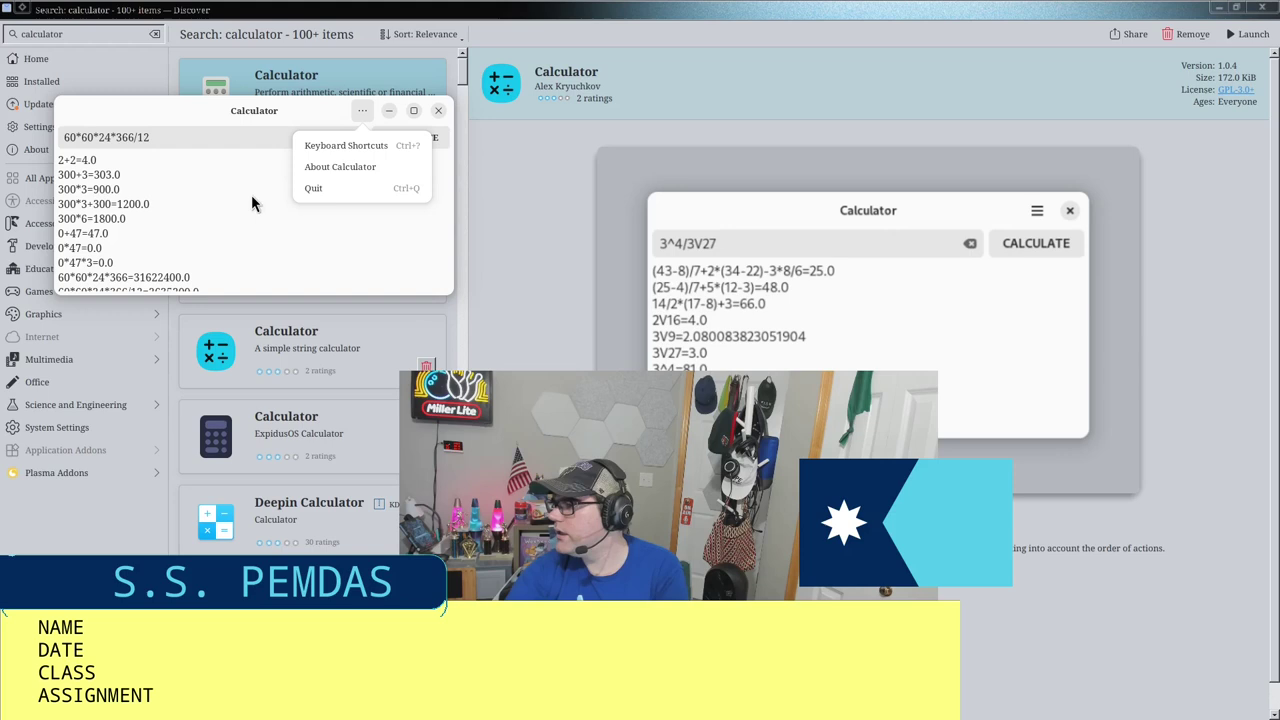
pyautogui.click(238, 140)
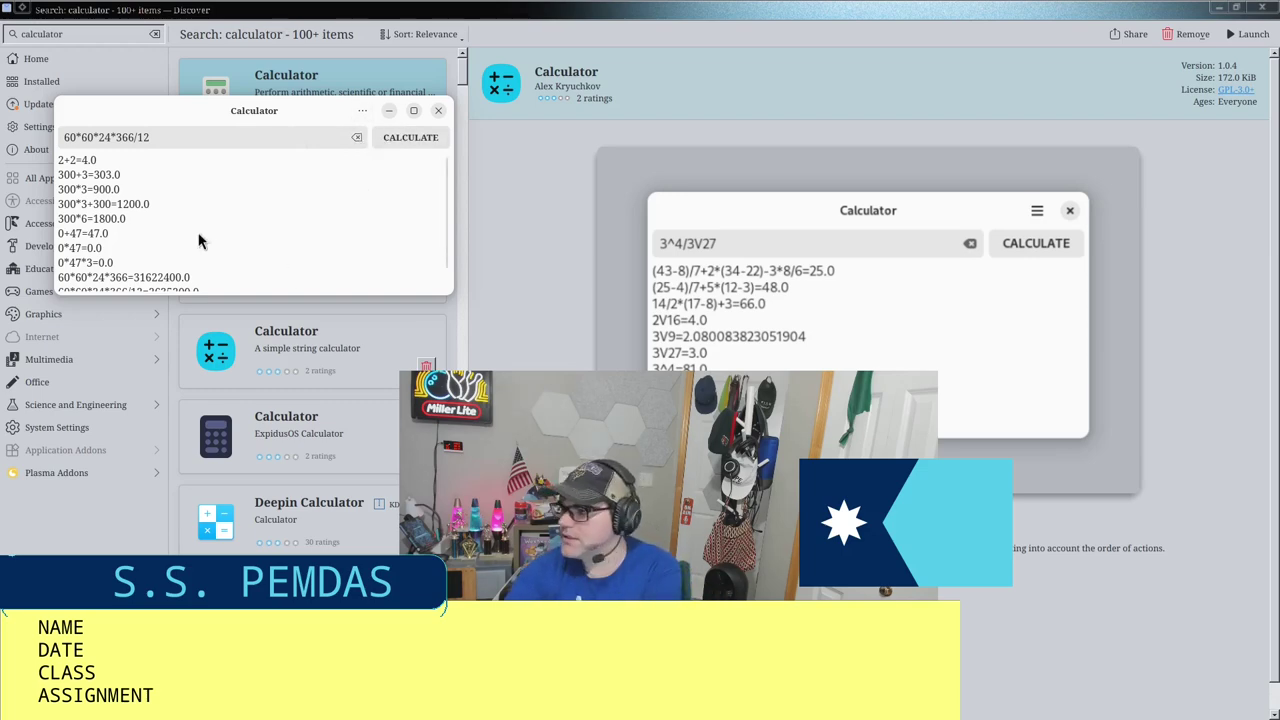
pyautogui.scroll(-1, 198, 240)
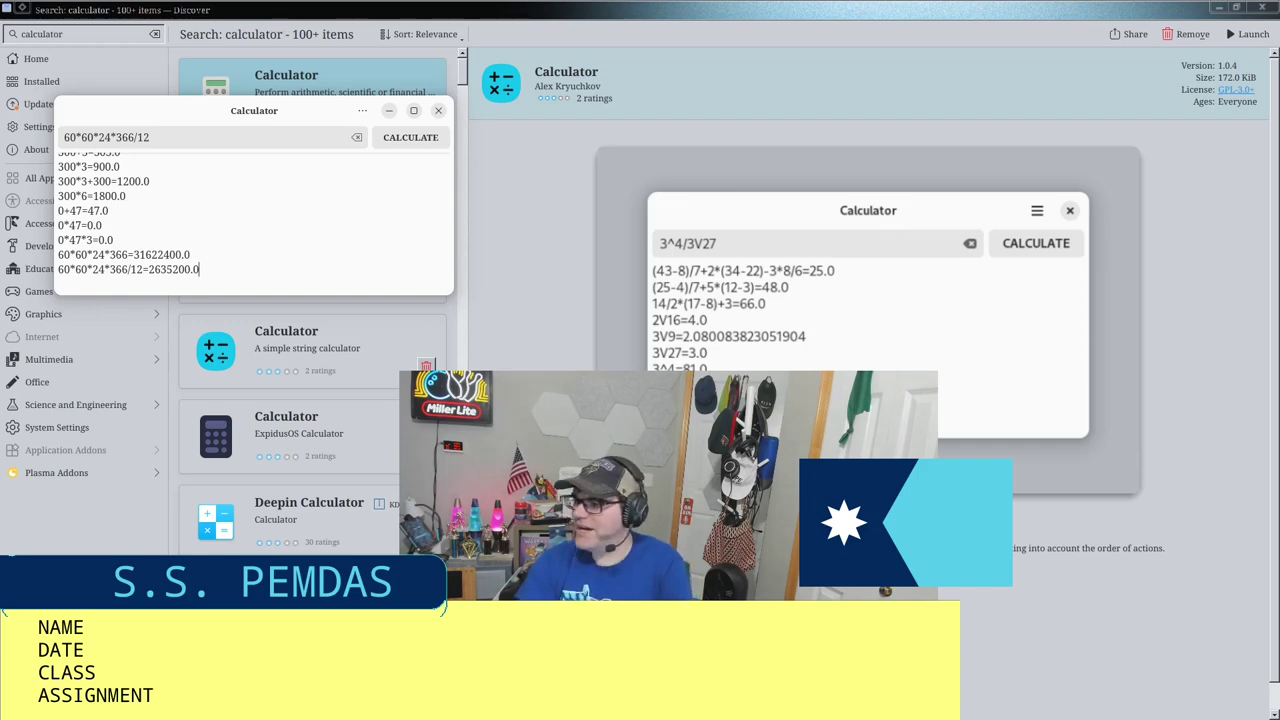
pyautogui.click(332, 64)
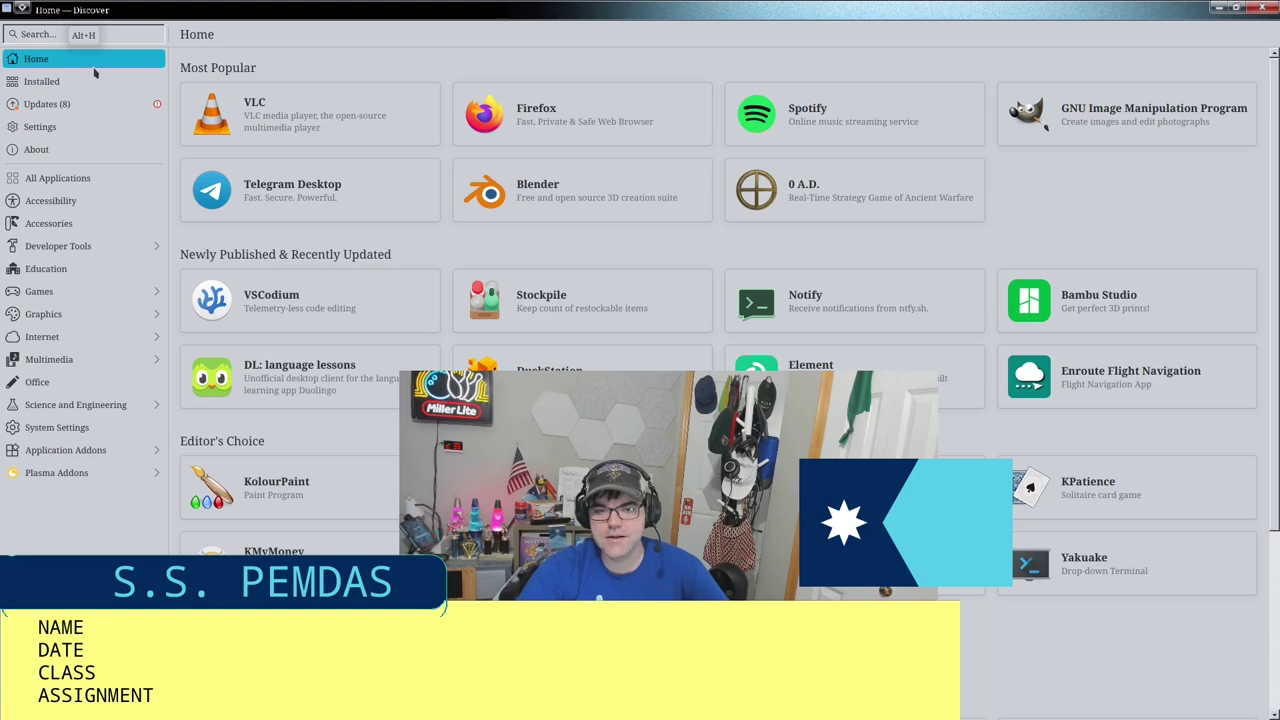
pyautogui.click(34, 36)
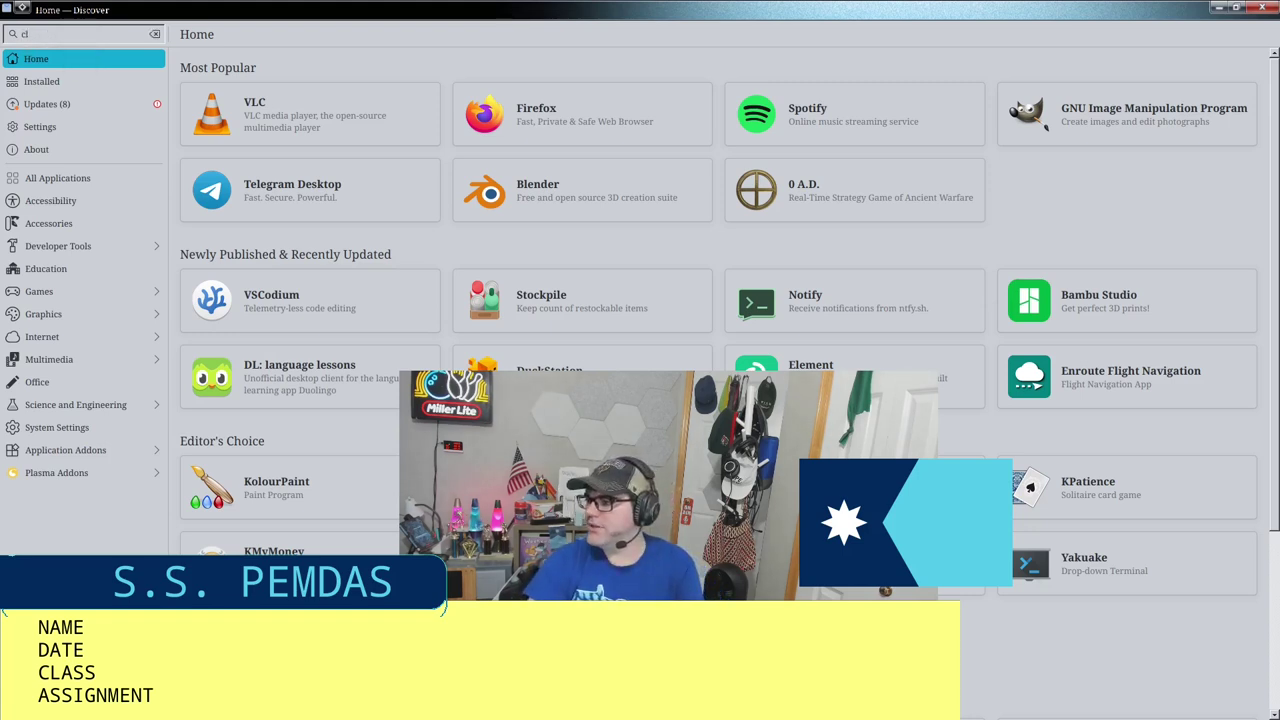
# Step: Search Discover for 'calculator' and open the simple string calculator's details
pyautogui.write('caluc')
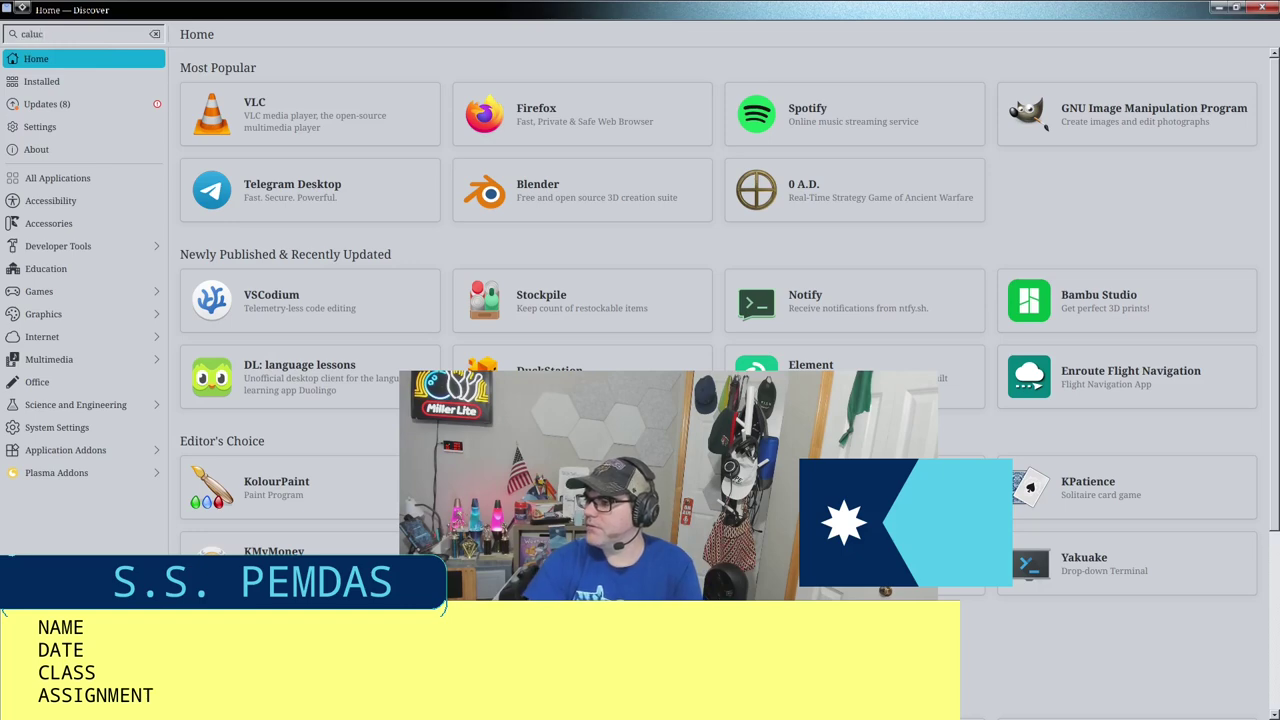
pyautogui.press('BackSpace')
pyautogui.press('BackSpace')
pyautogui.write('culator')
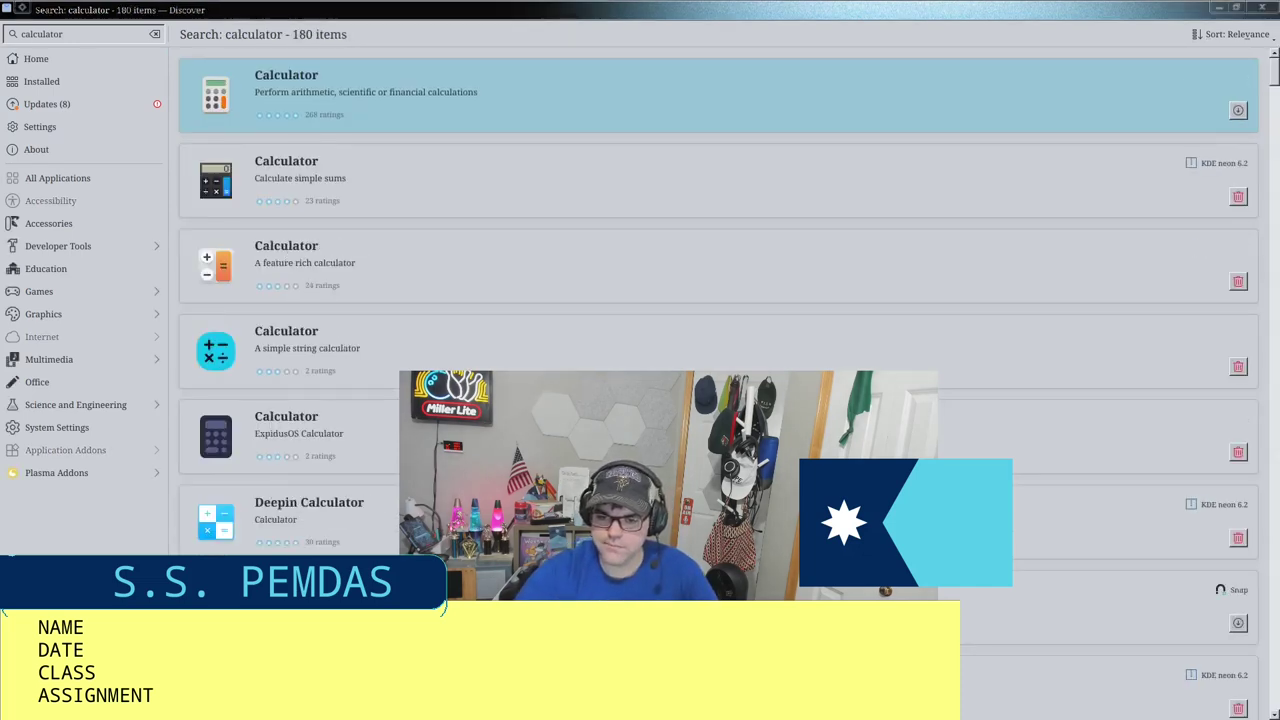
pyautogui.click(1031, 350)
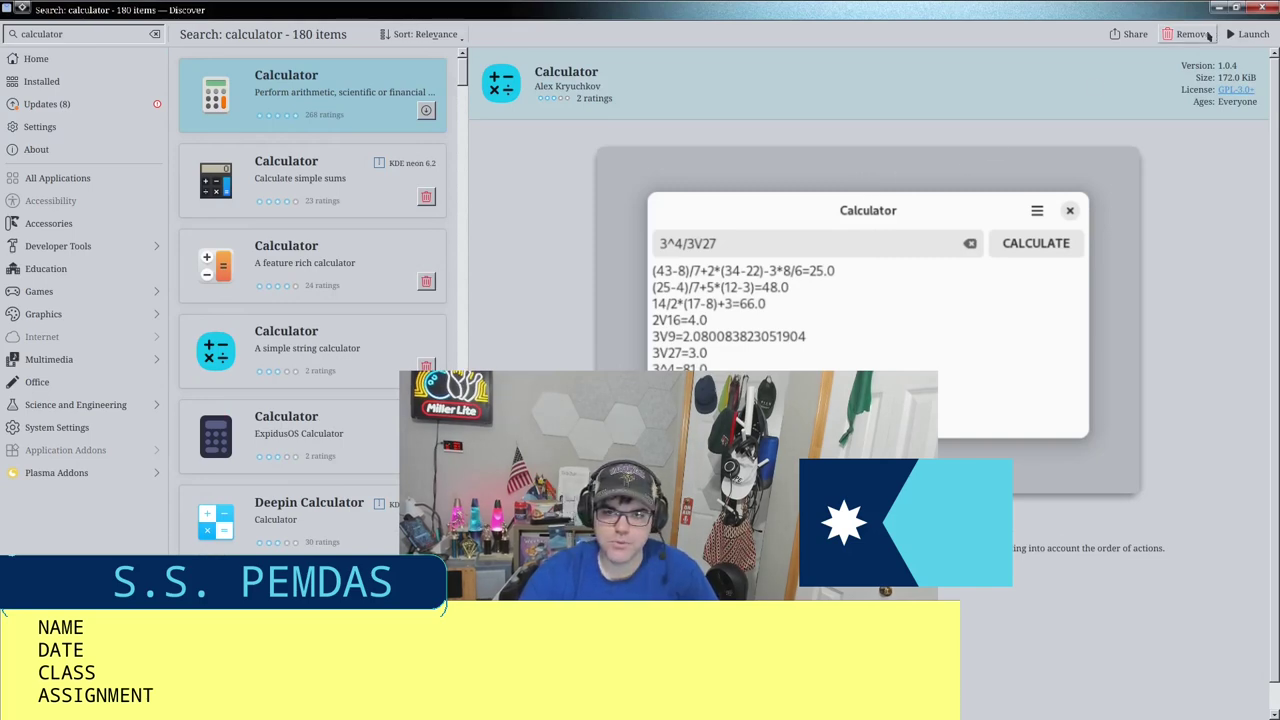
# Step: Uninstall the simple string calculator and delete its leftover settings and user data
pyautogui.click(1190, 34)
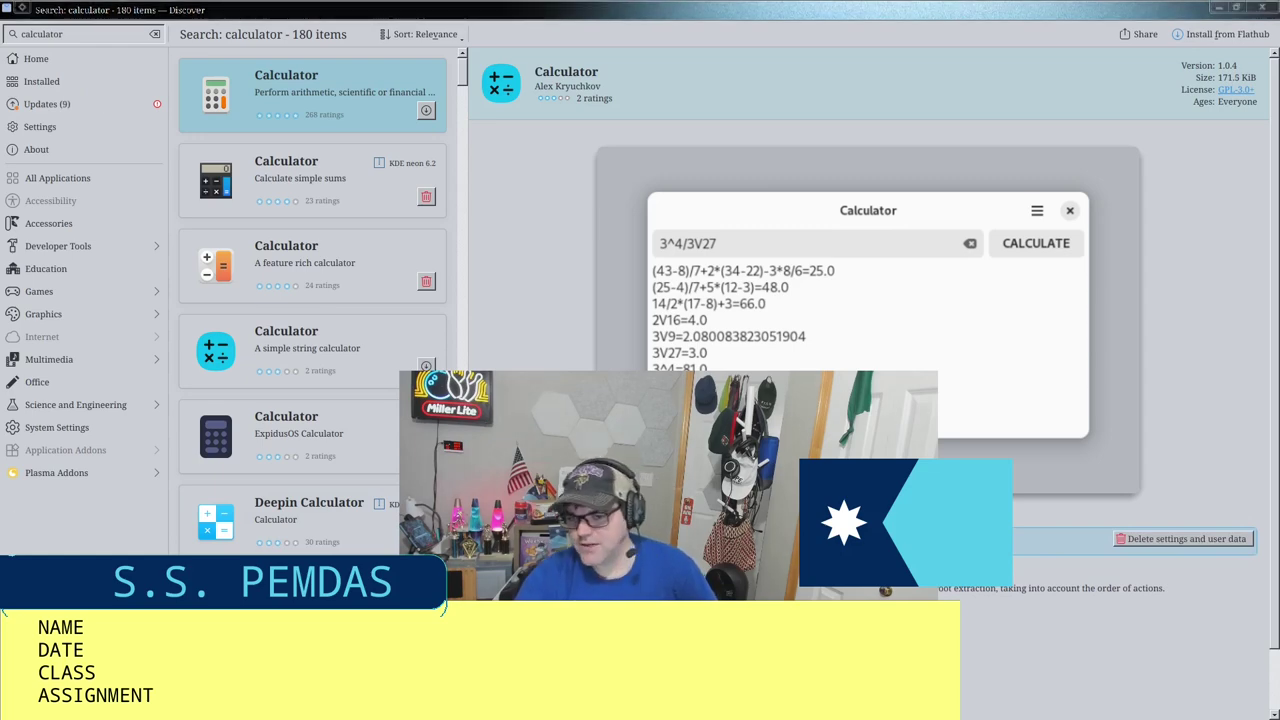
pyautogui.scroll(-1, 868, 300)
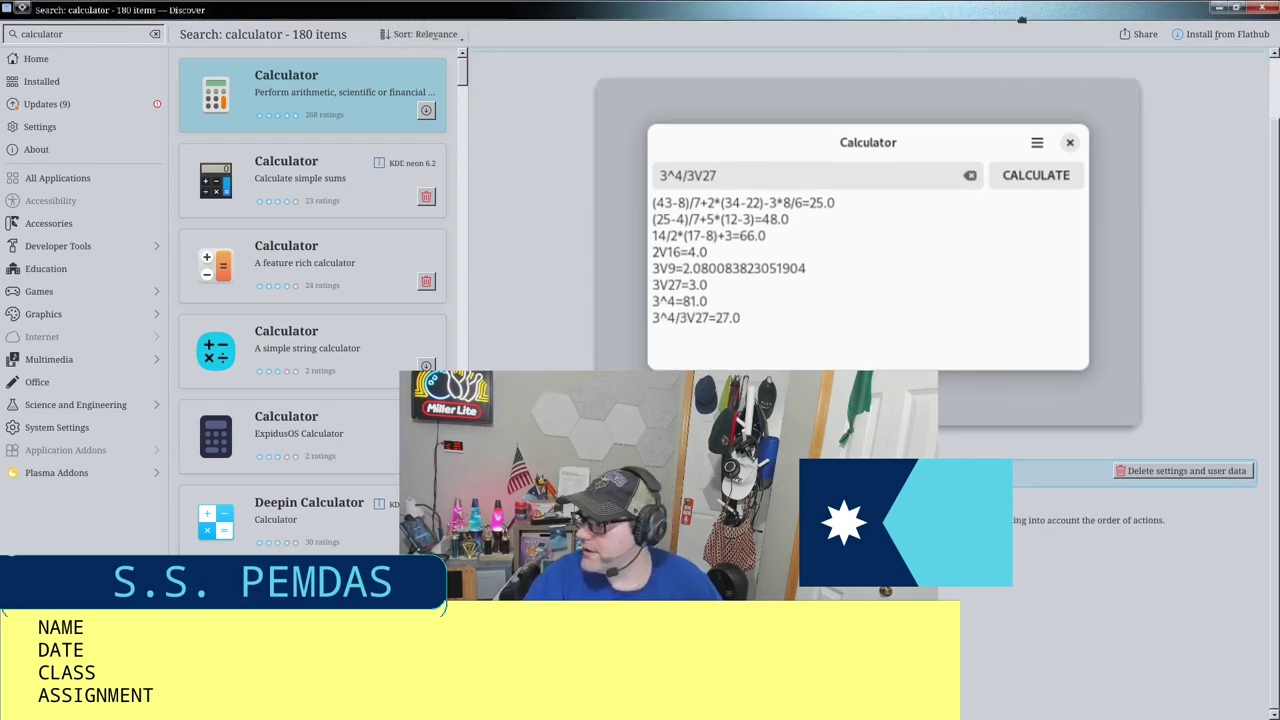
pyautogui.doubleClick(1021, 15)
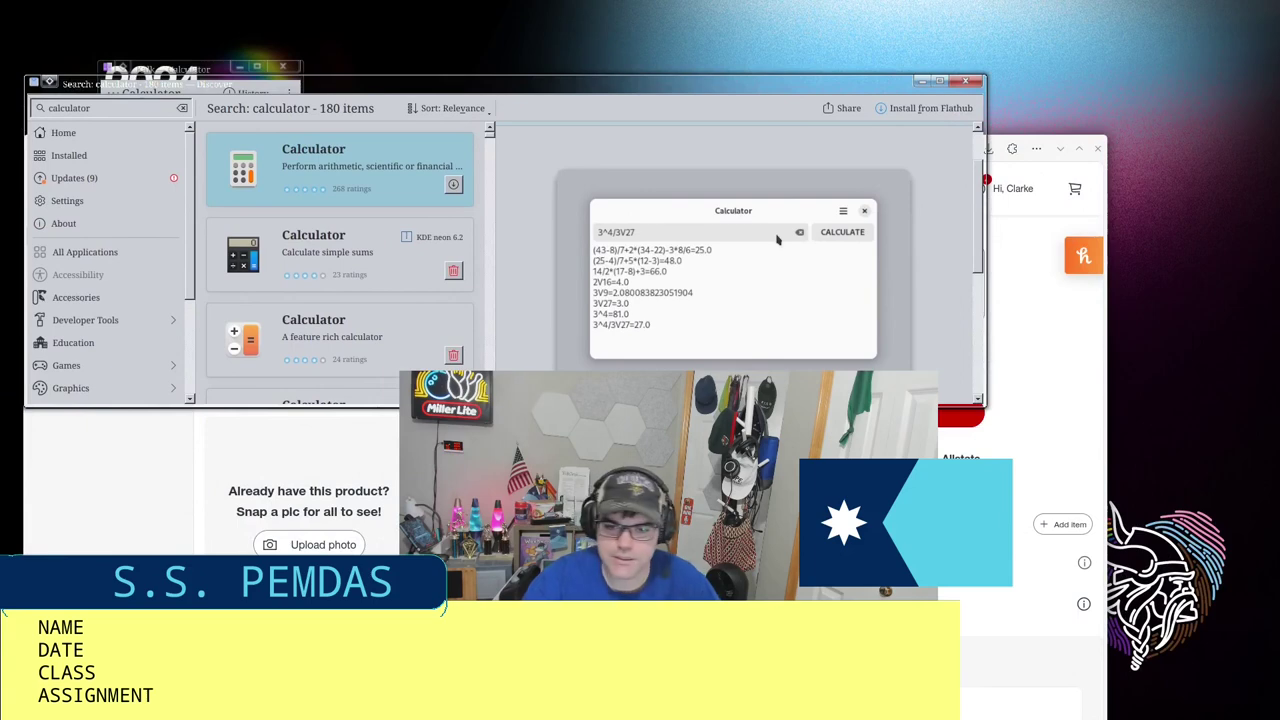
pyautogui.scroll(-2, 777, 239)
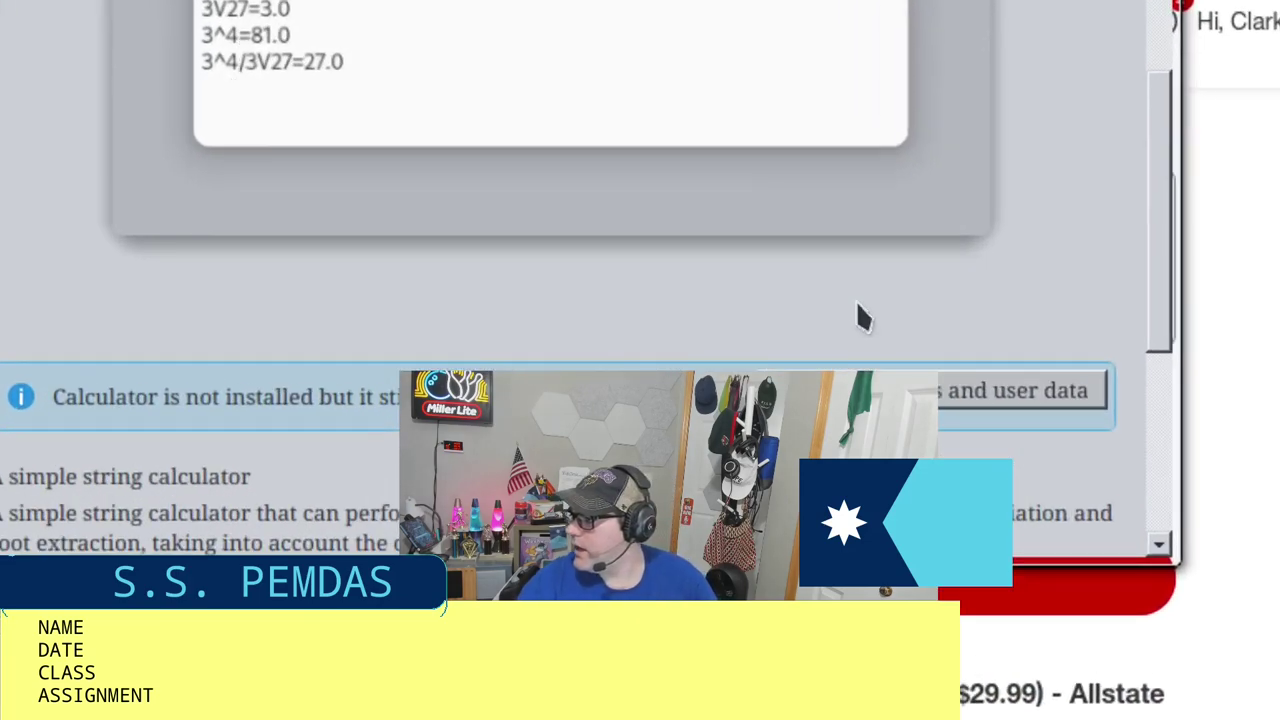
pyautogui.click(863, 382)
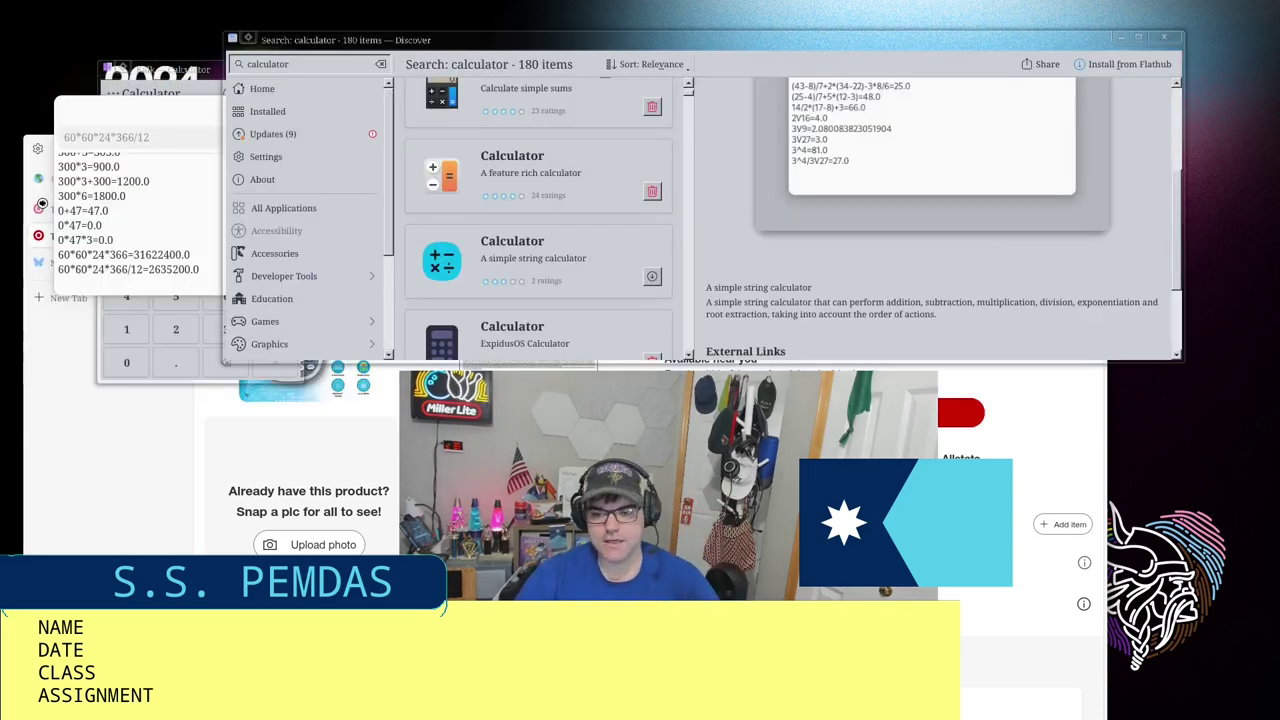
pyautogui.scroll(-1, 634, 317)
# Step: Open ExpidusOS Calculator's details full-screen and browse its Standard and Graphing screenshots
pyautogui.click(628, 285)
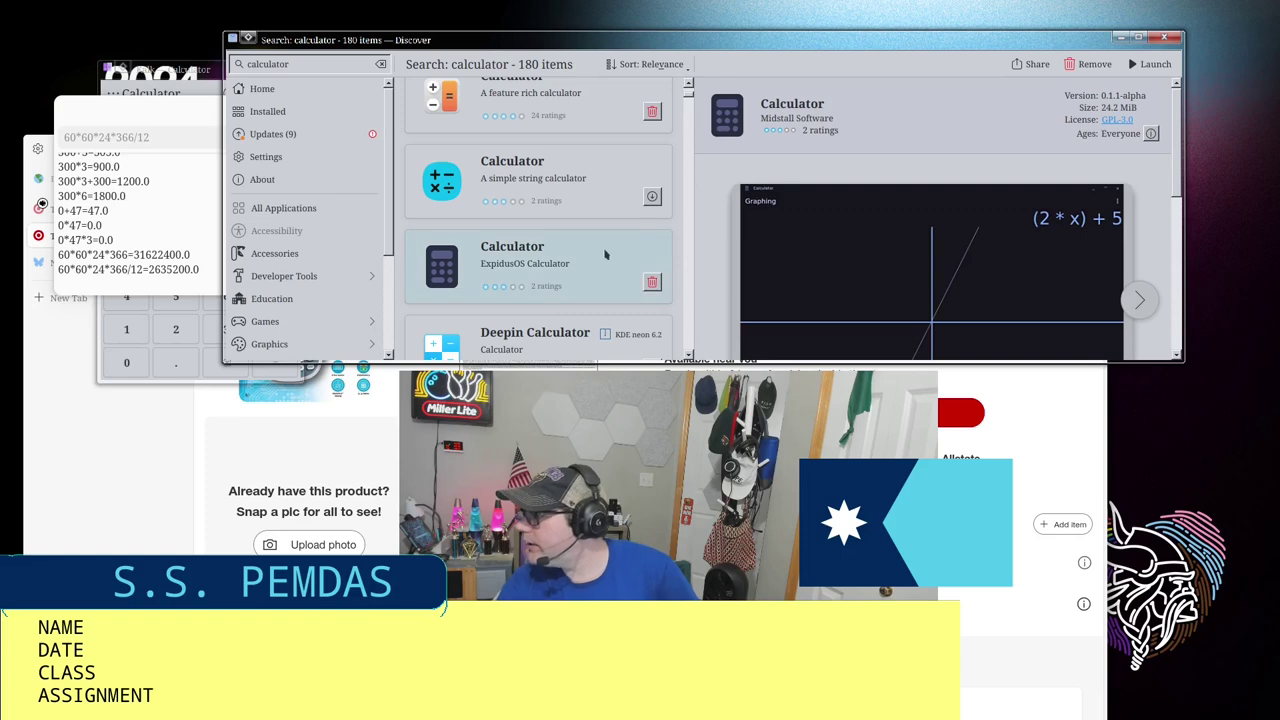
pyautogui.click(1141, 39)
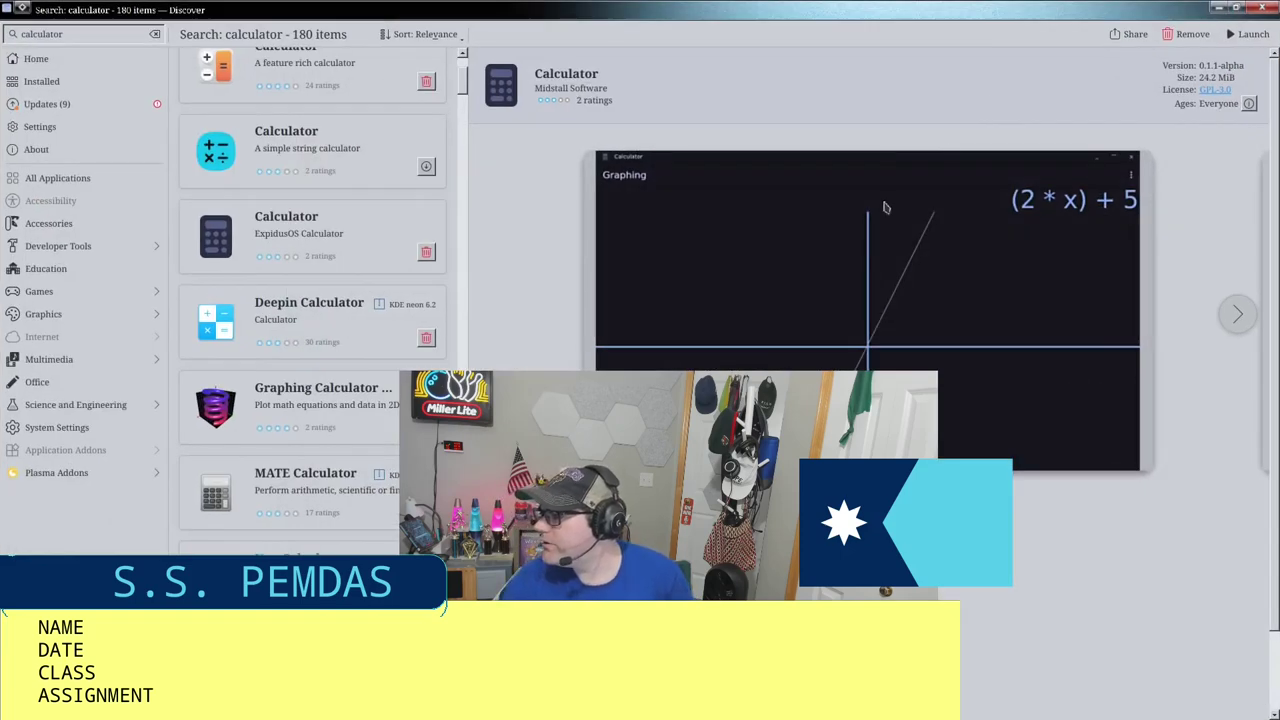
pyautogui.click(1237, 314)
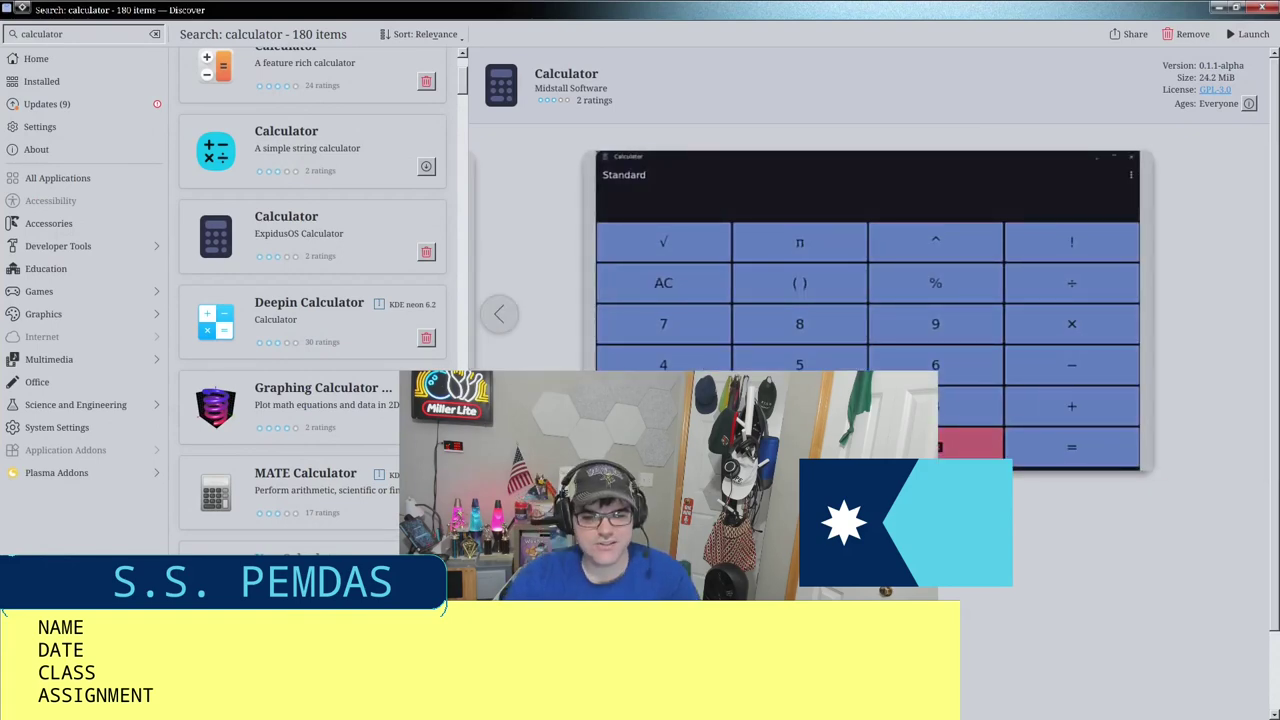
pyautogui.click(499, 314)
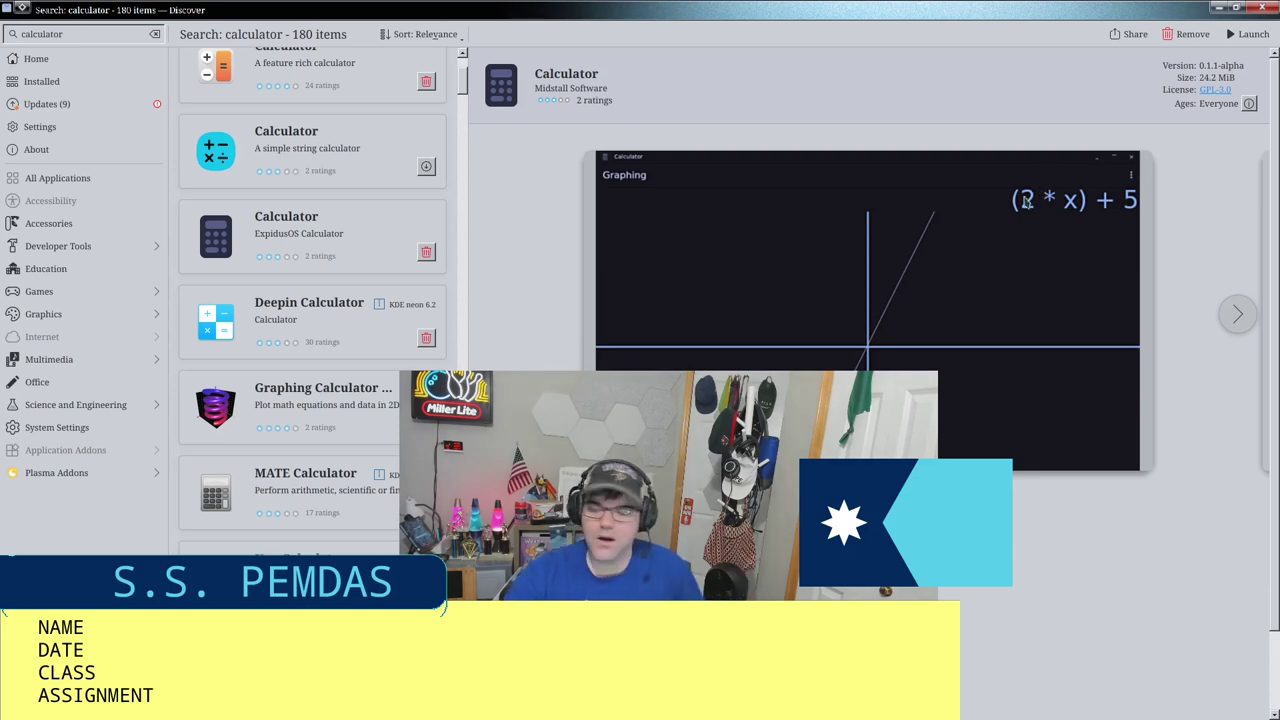
# Step: Launch ExpidusOS Calculator and reselect its listing in the search results
pyautogui.click(1248, 34)
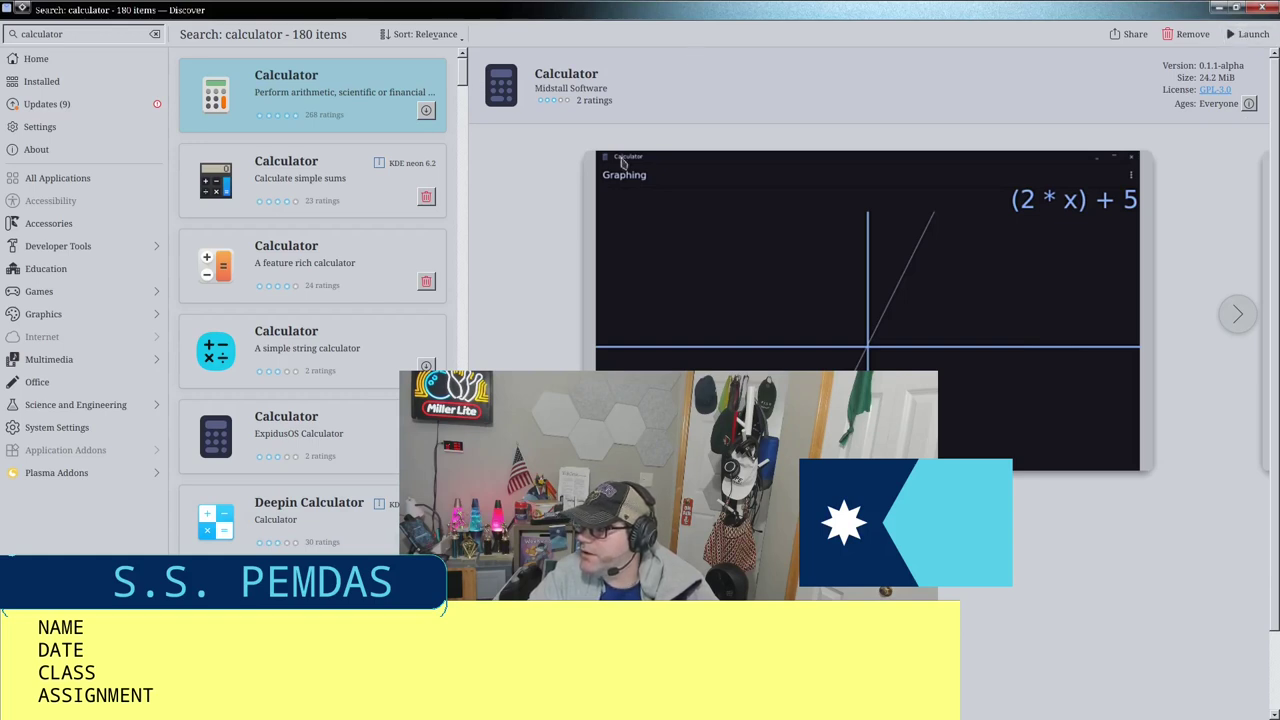
pyautogui.click(365, 420)
pyautogui.click(365, 420)
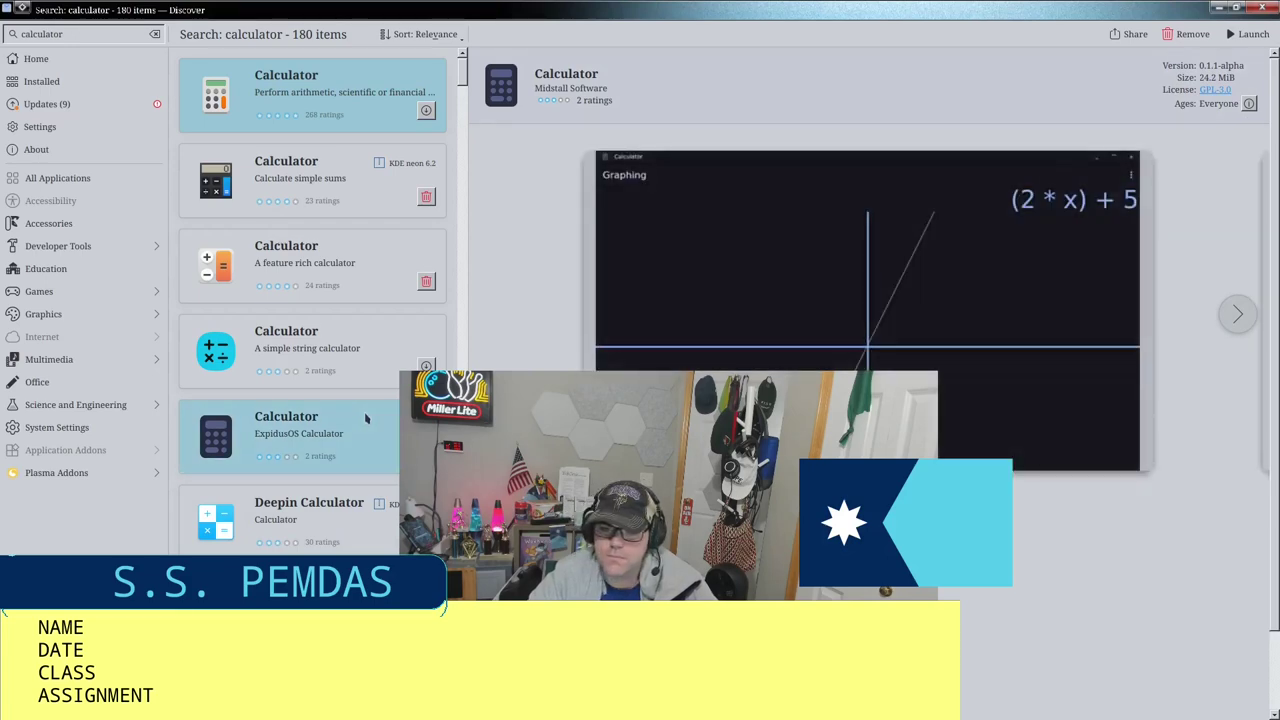
pyautogui.click(286, 200)
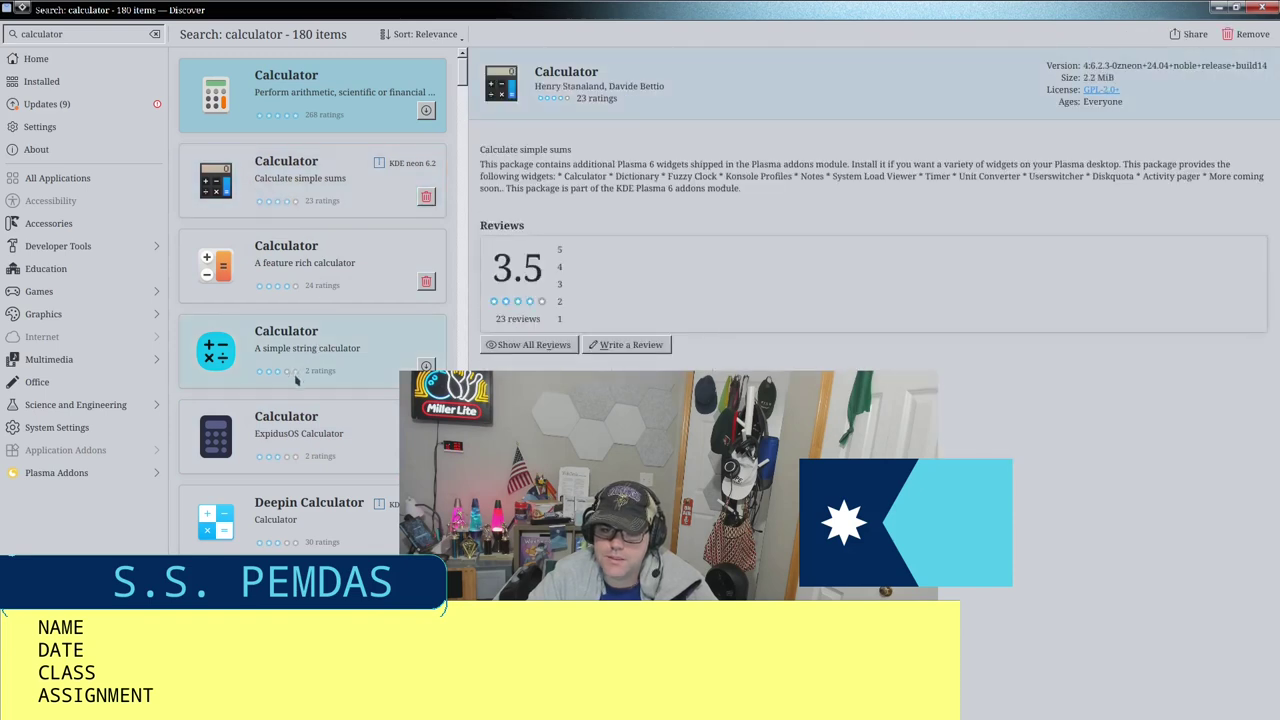
pyautogui.click(287, 421)
pyautogui.click(287, 421)
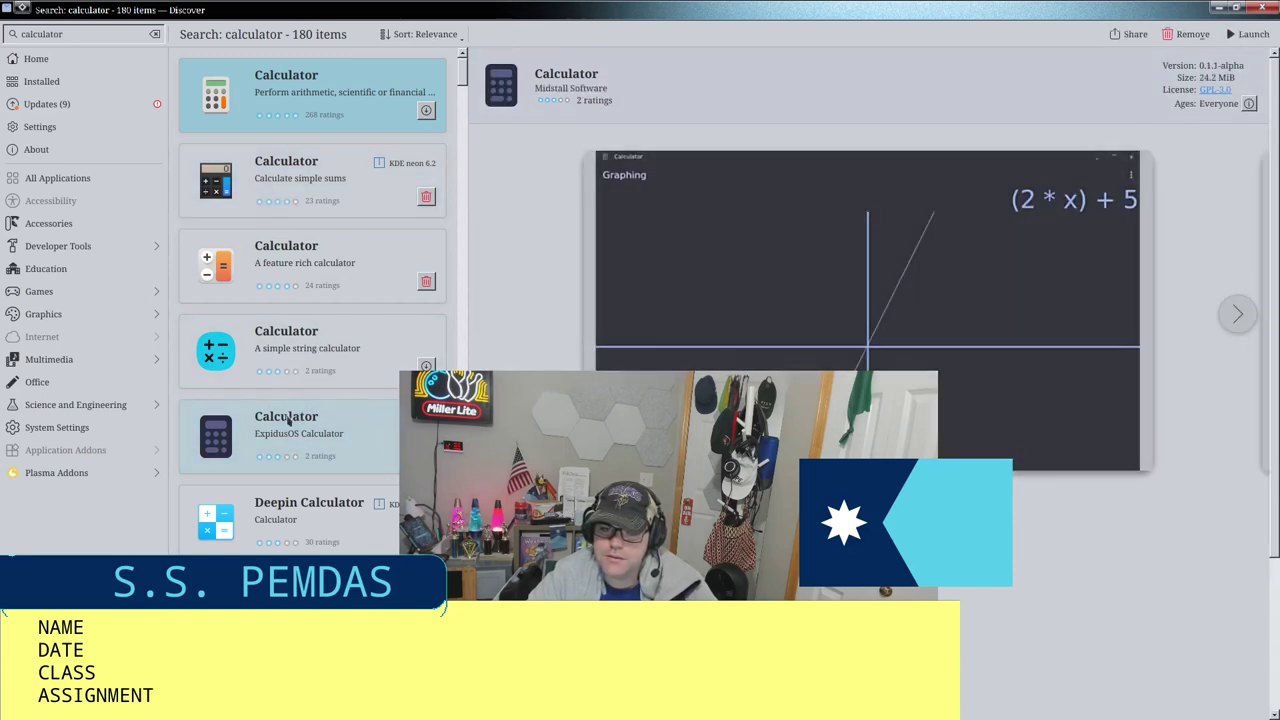
# Step: Launch ExpidusOS Calculator, move its window to the upper left, and switch to Graphing mode
pyautogui.click(1228, 36)
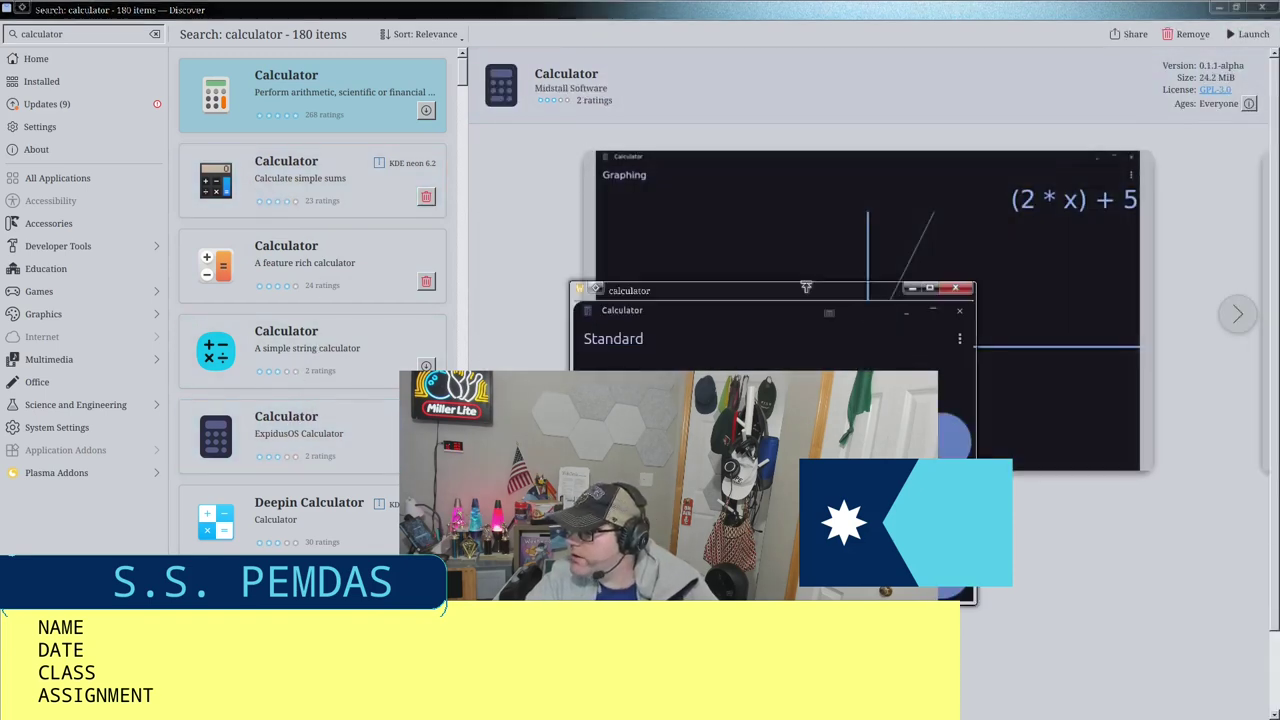
pyautogui.moveTo(750, 292); pyautogui.dragTo(3, 3)
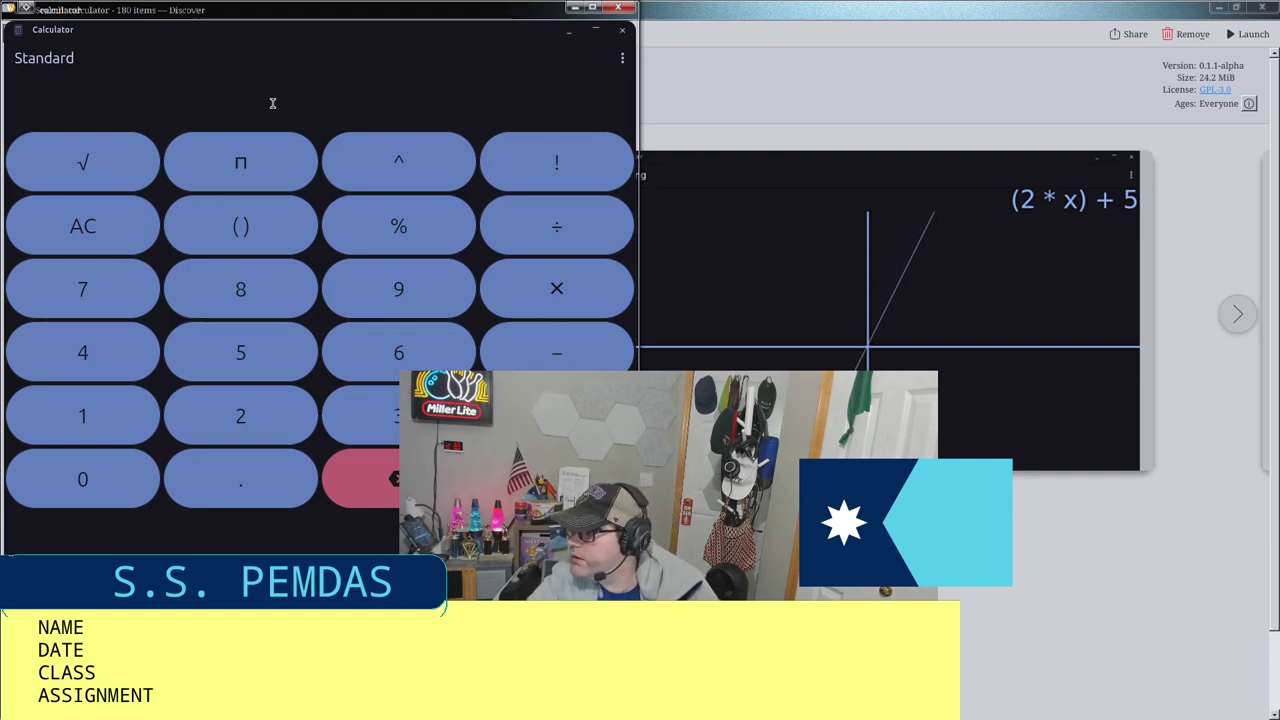
pyautogui.click(622, 58)
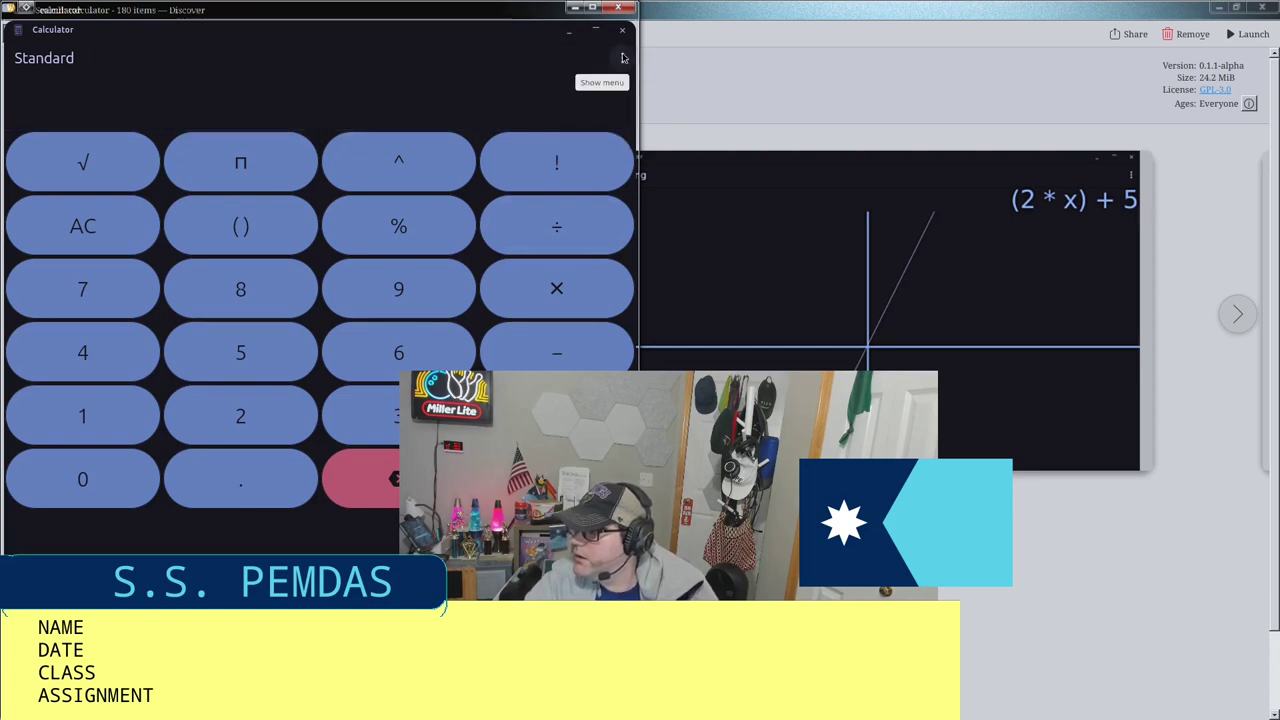
pyautogui.click(605, 100)
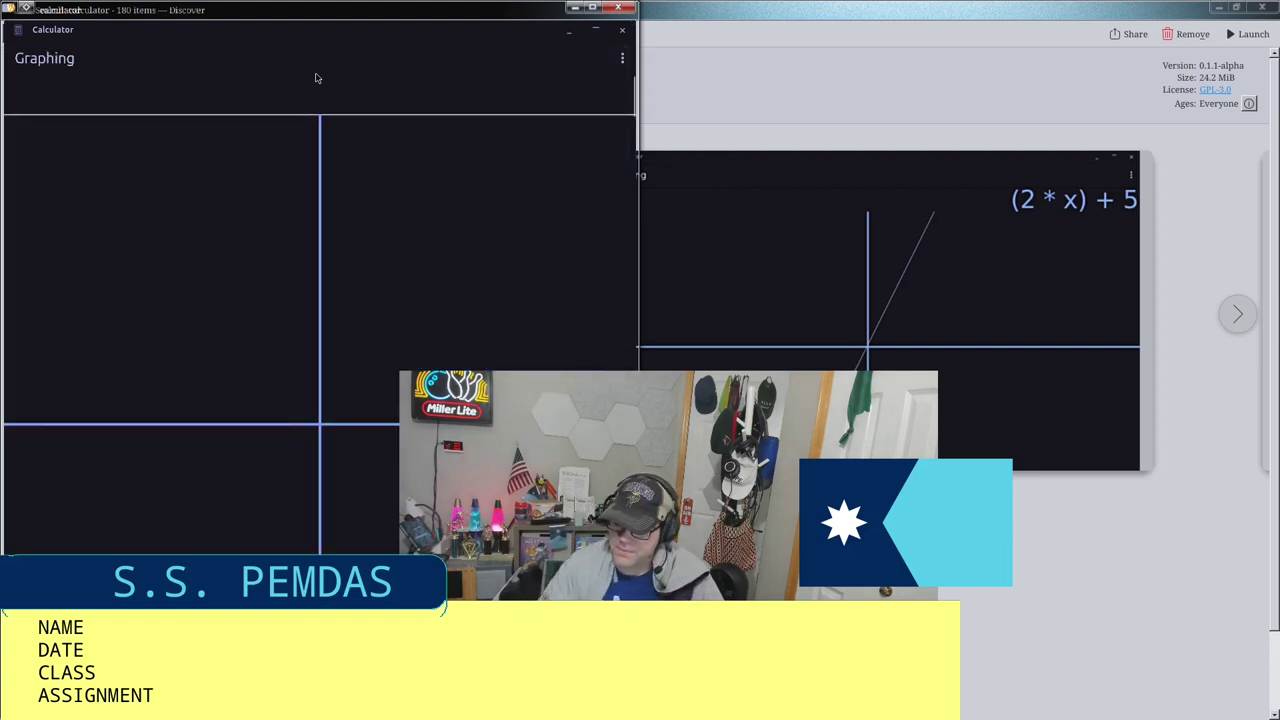
# Step: Enter the graphing expression x+1, then prefix it with 128 to plot 128x+1
pyautogui.write('x+')
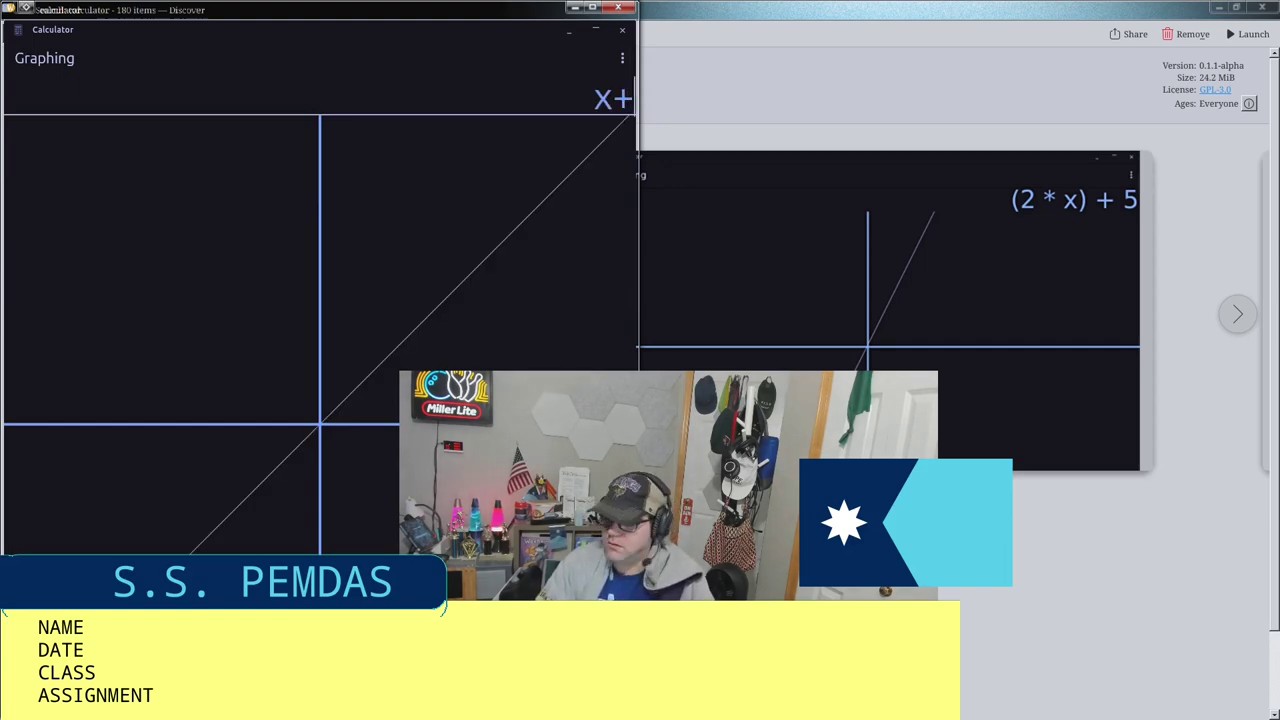
pyautogui.write('1')
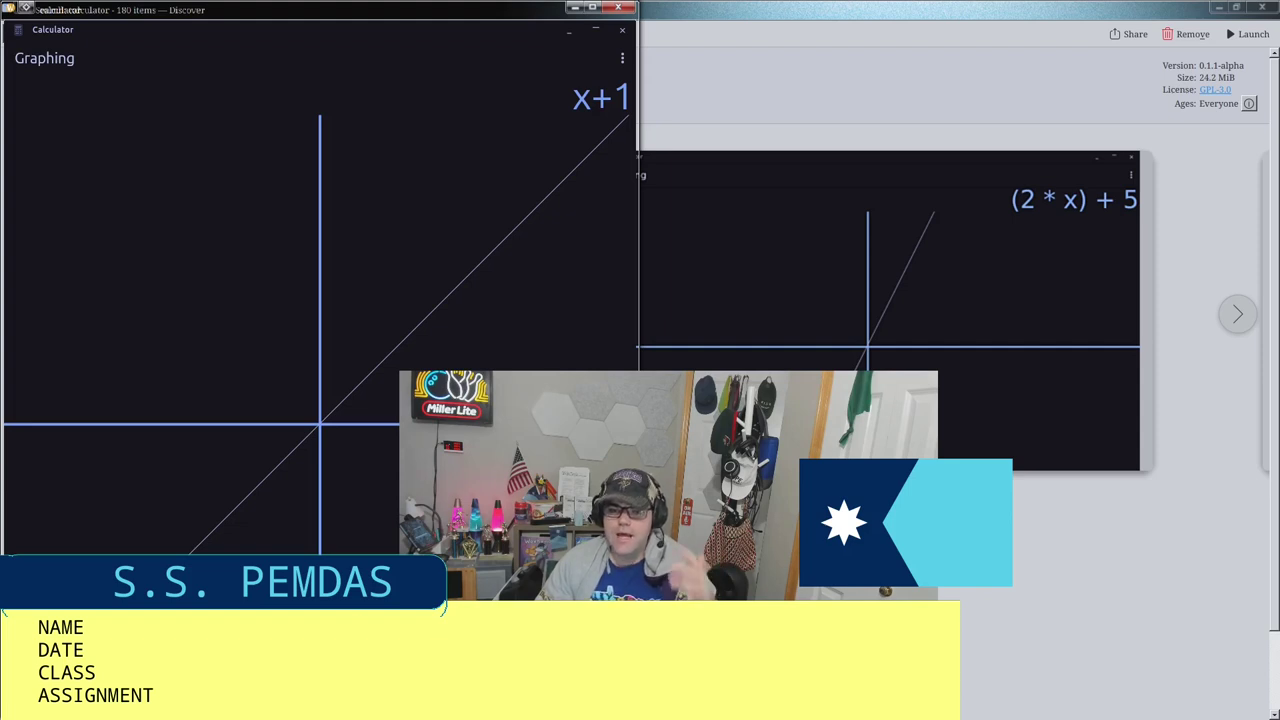
pyautogui.click(575, 95)
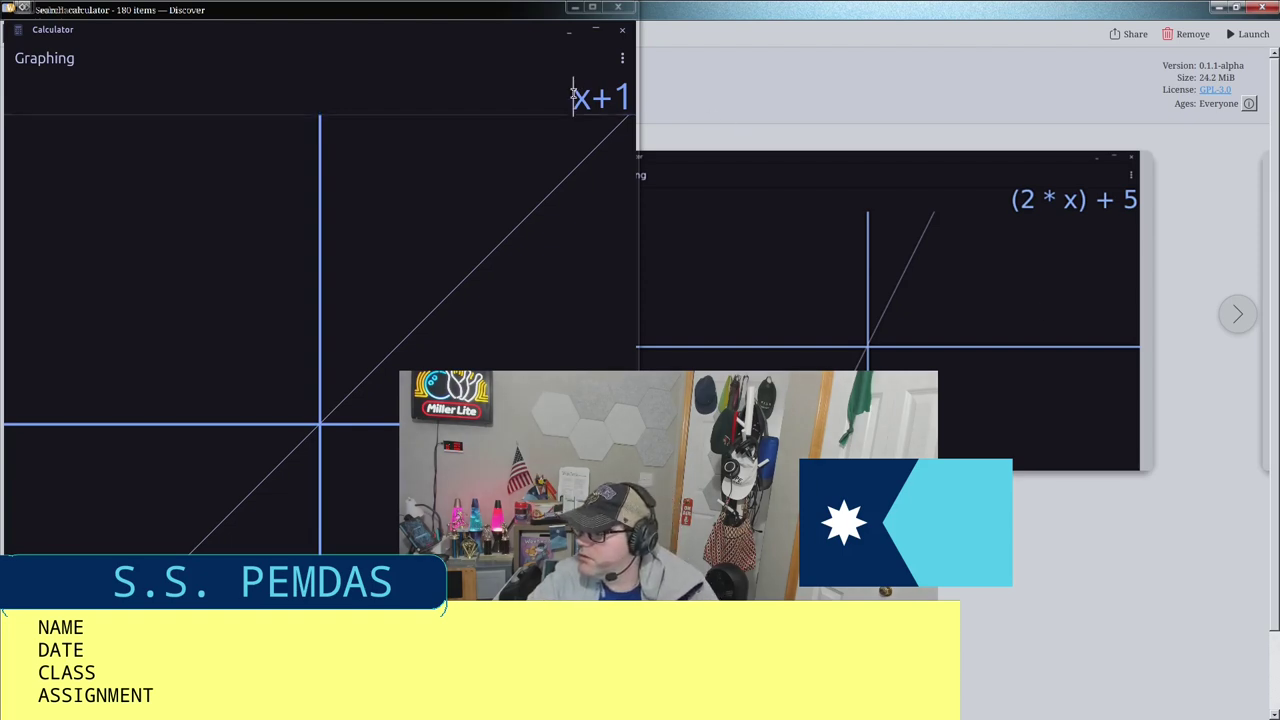
pyautogui.write('128')
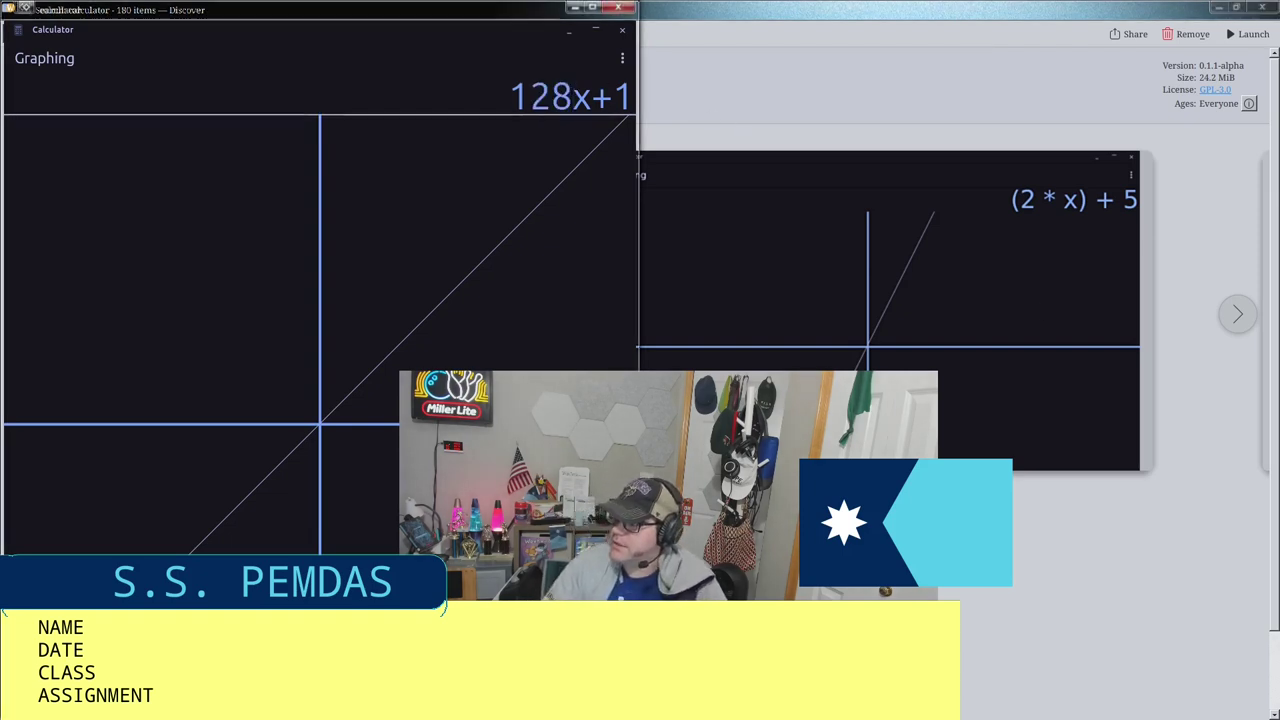
pyautogui.click(599, 76)
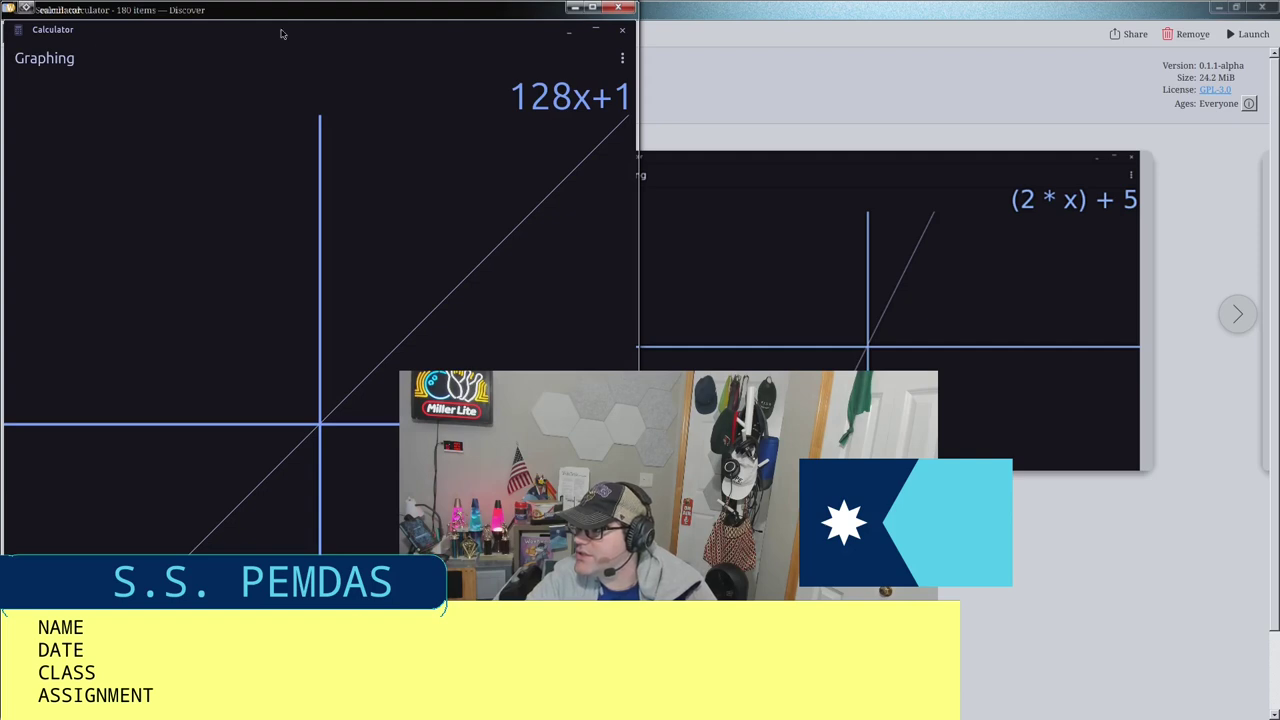
pyautogui.click(622, 58)
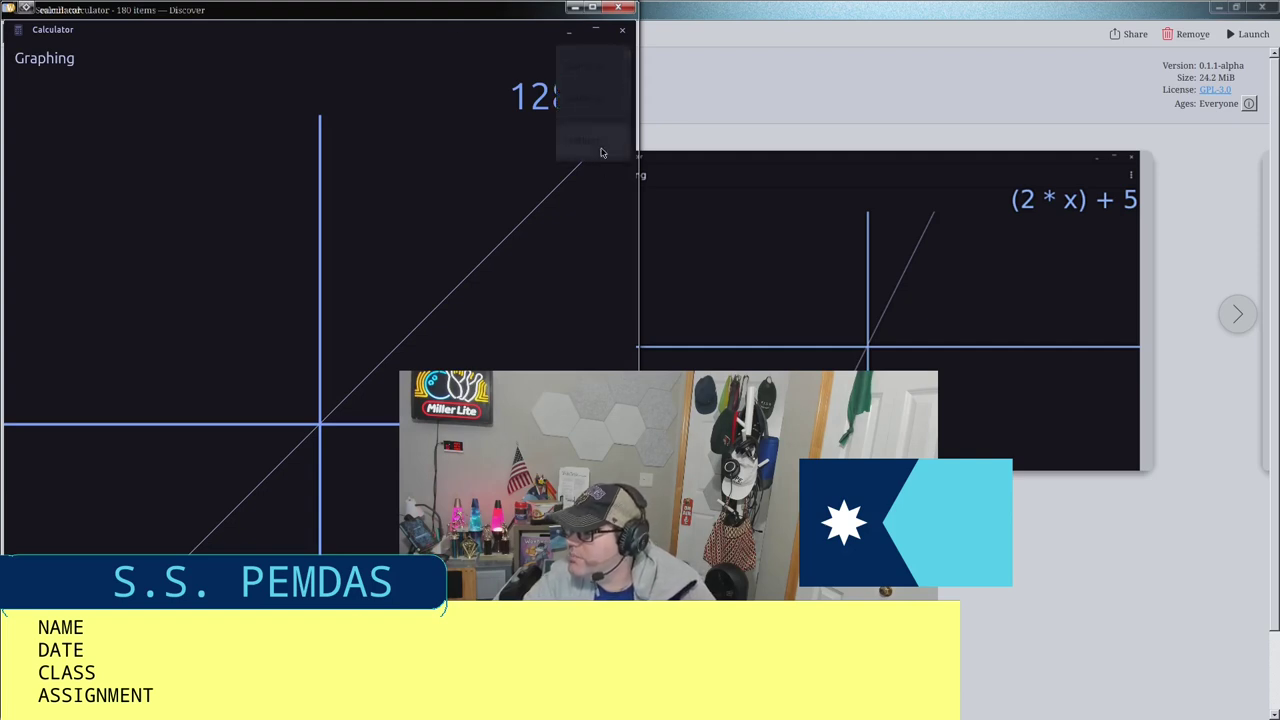
# Step: Open Settings, shorten the window, and read the Privacy Policy page
pyautogui.click(601, 150)
pyautogui.moveTo(247, 700); pyautogui.dragTo(247, 550)
pyautogui.click(234, 229)
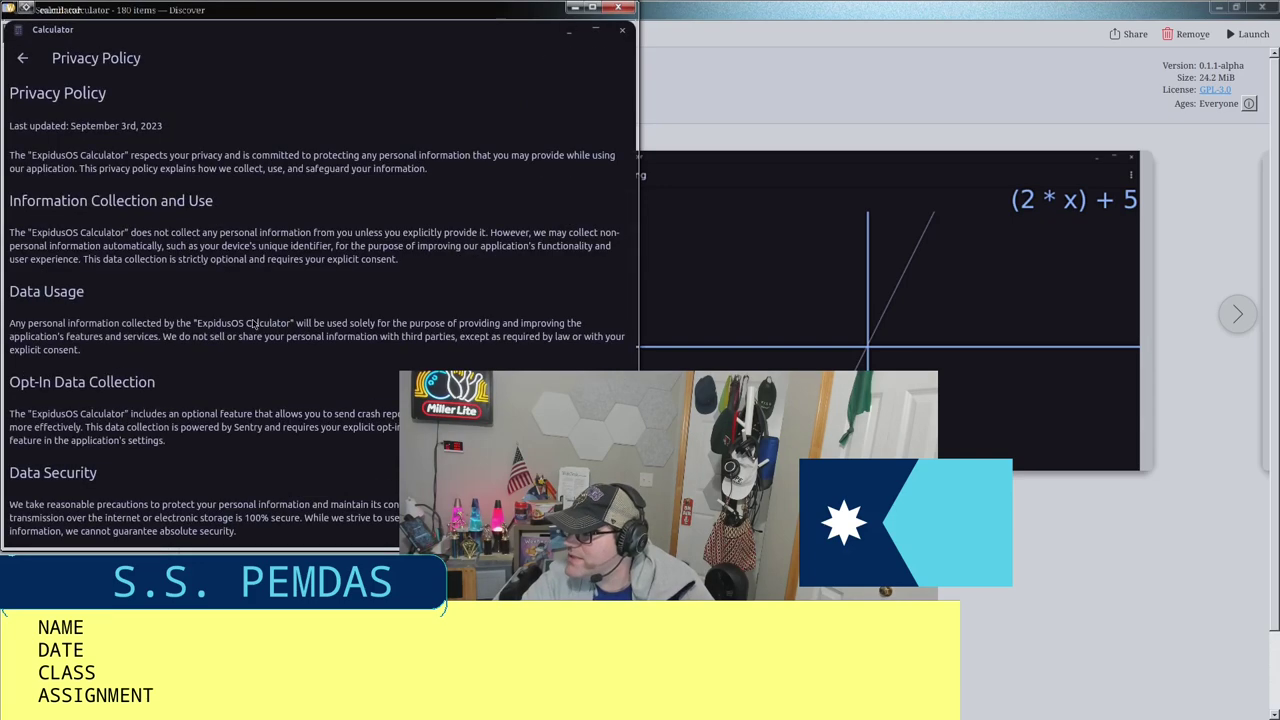
pyautogui.click(22, 58)
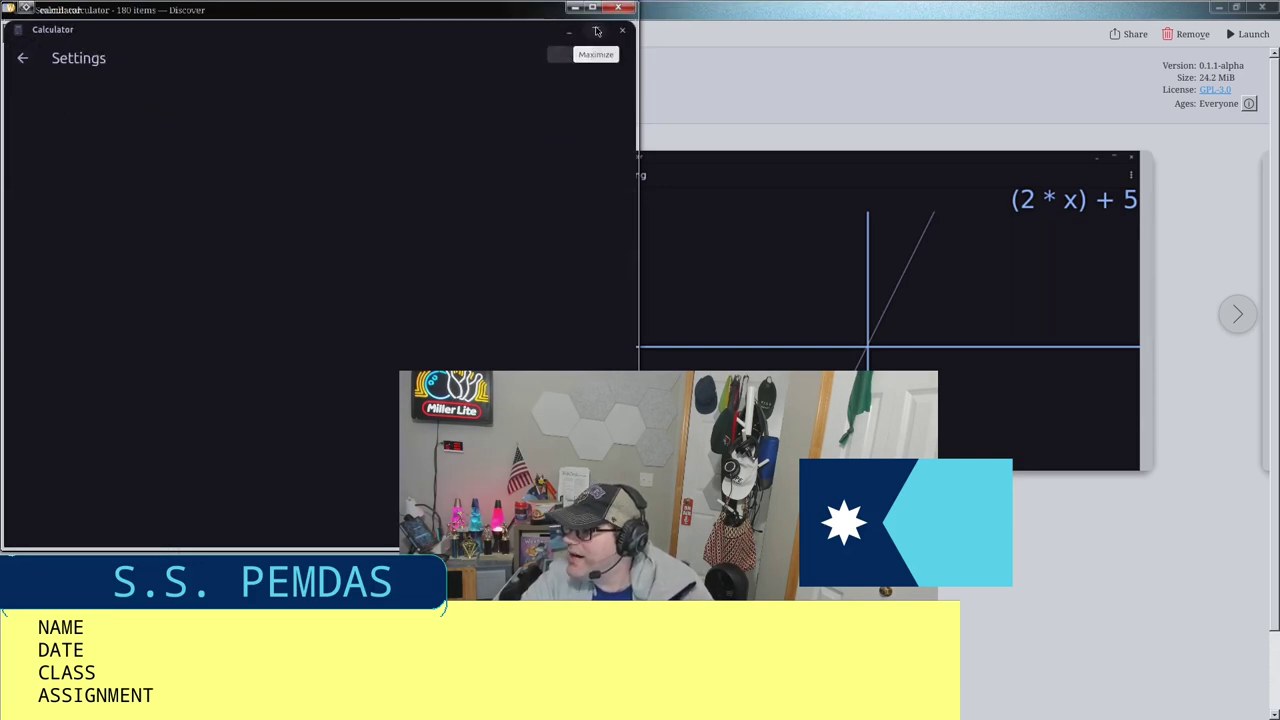
pyautogui.click(242, 219)
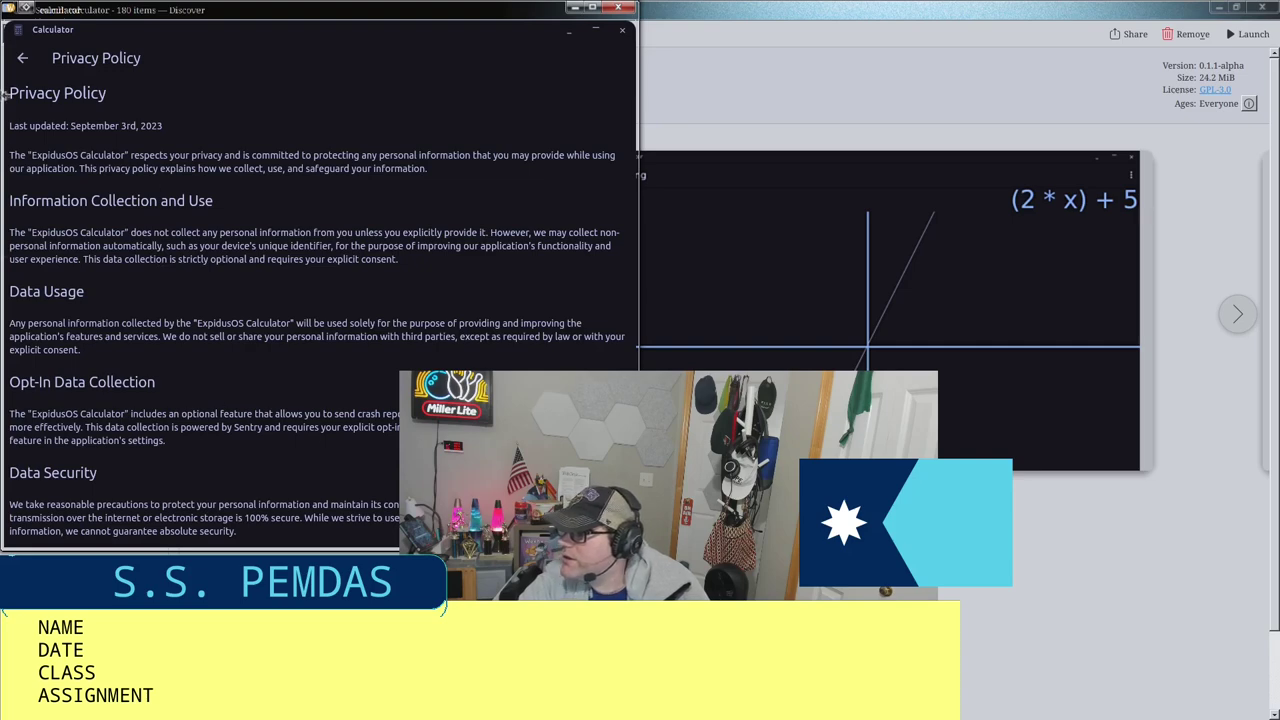
pyautogui.click(22, 58)
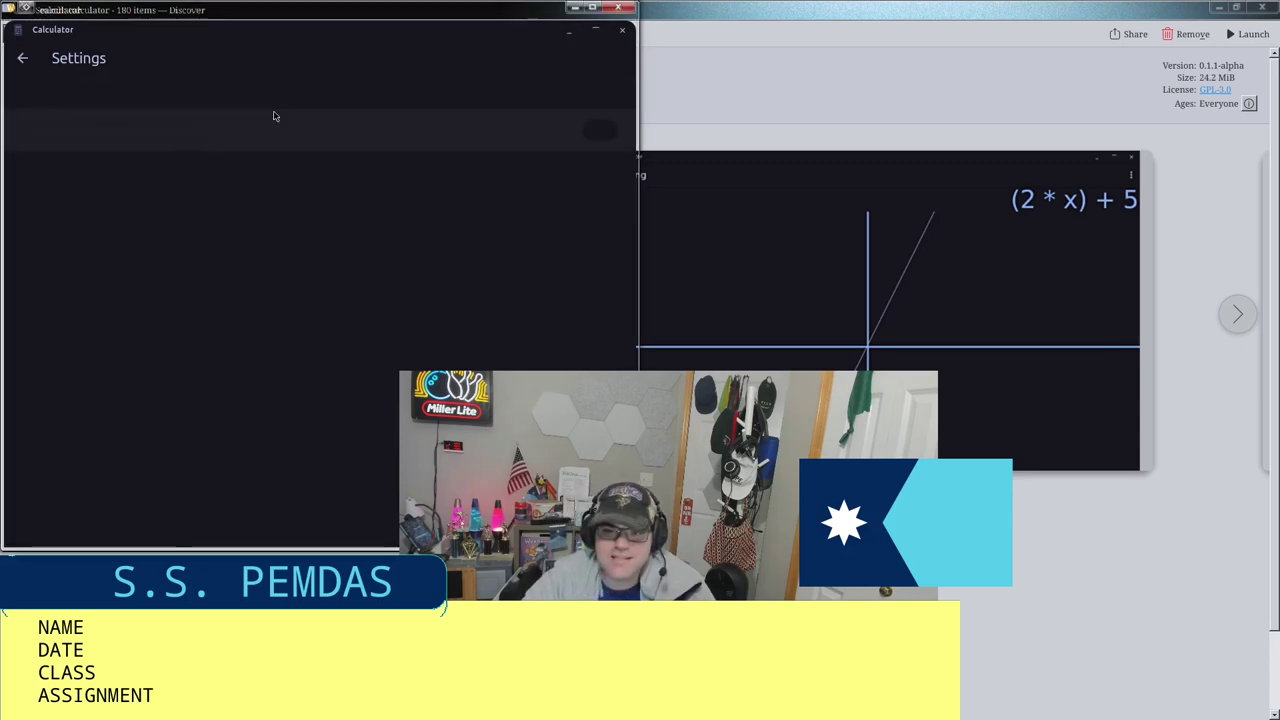
# Step: Toggle the Sentry error-reporting option and return to the Graphing view
pyautogui.click(592, 128)
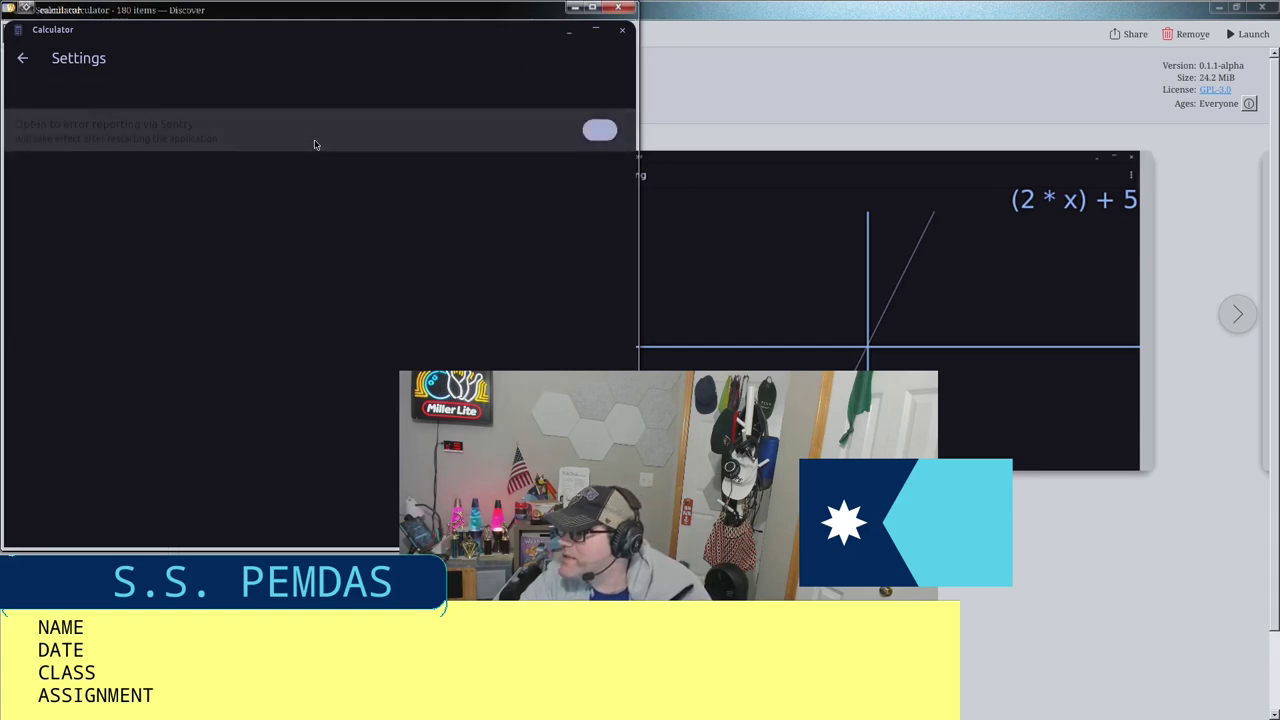
pyautogui.click(22, 58)
pyautogui.click(622, 58)
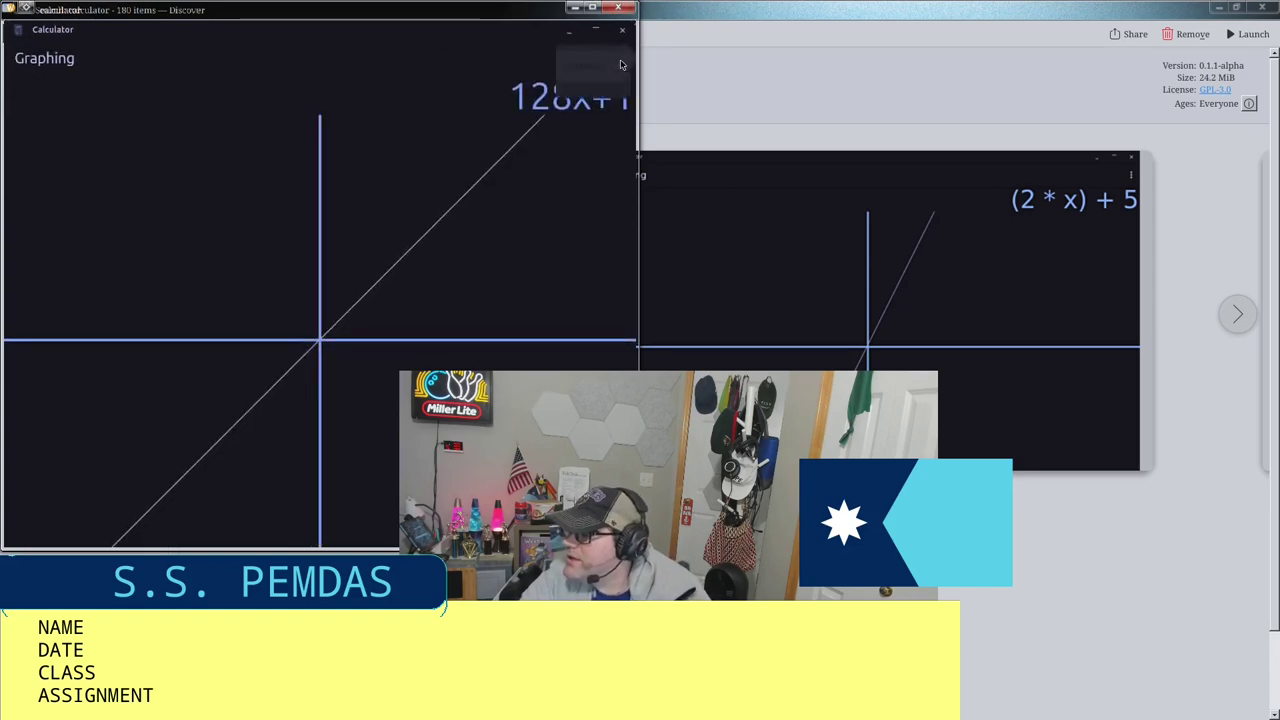
pyautogui.click(614, 150)
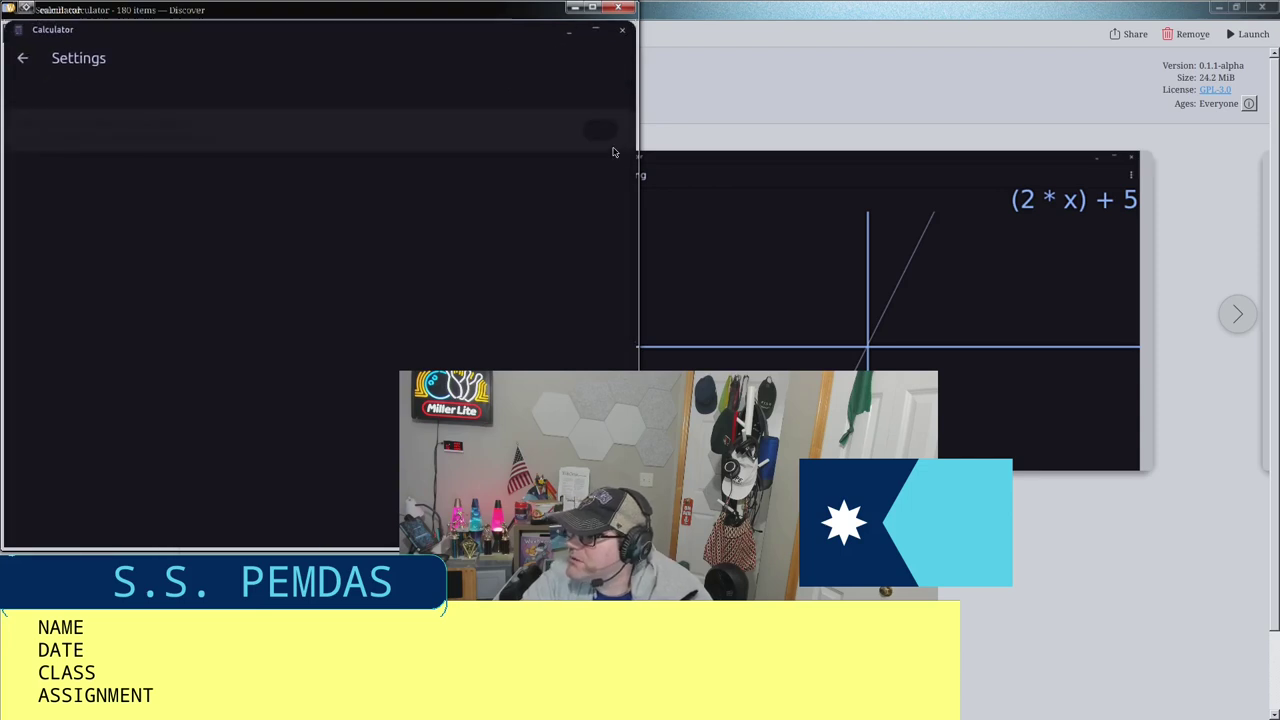
pyautogui.click(22, 58)
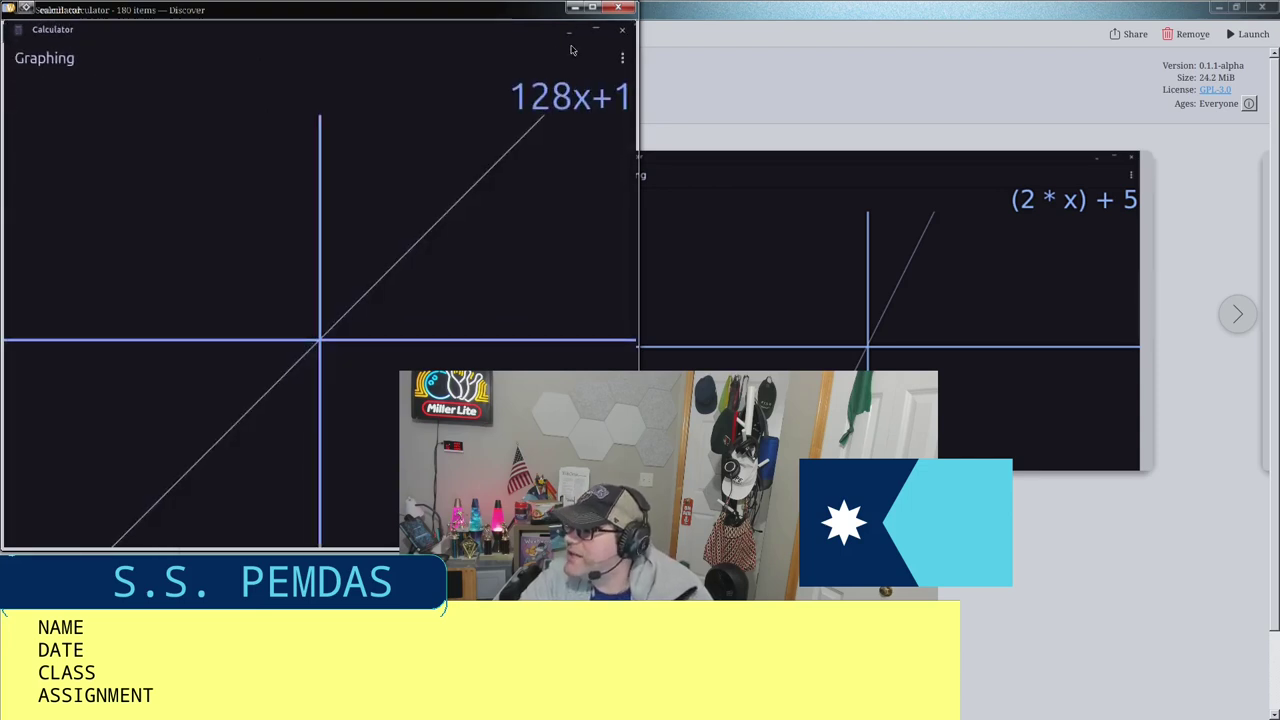
# Step: Switch ExpidusOS Calculator back to Standard mode
pyautogui.click(612, 58)
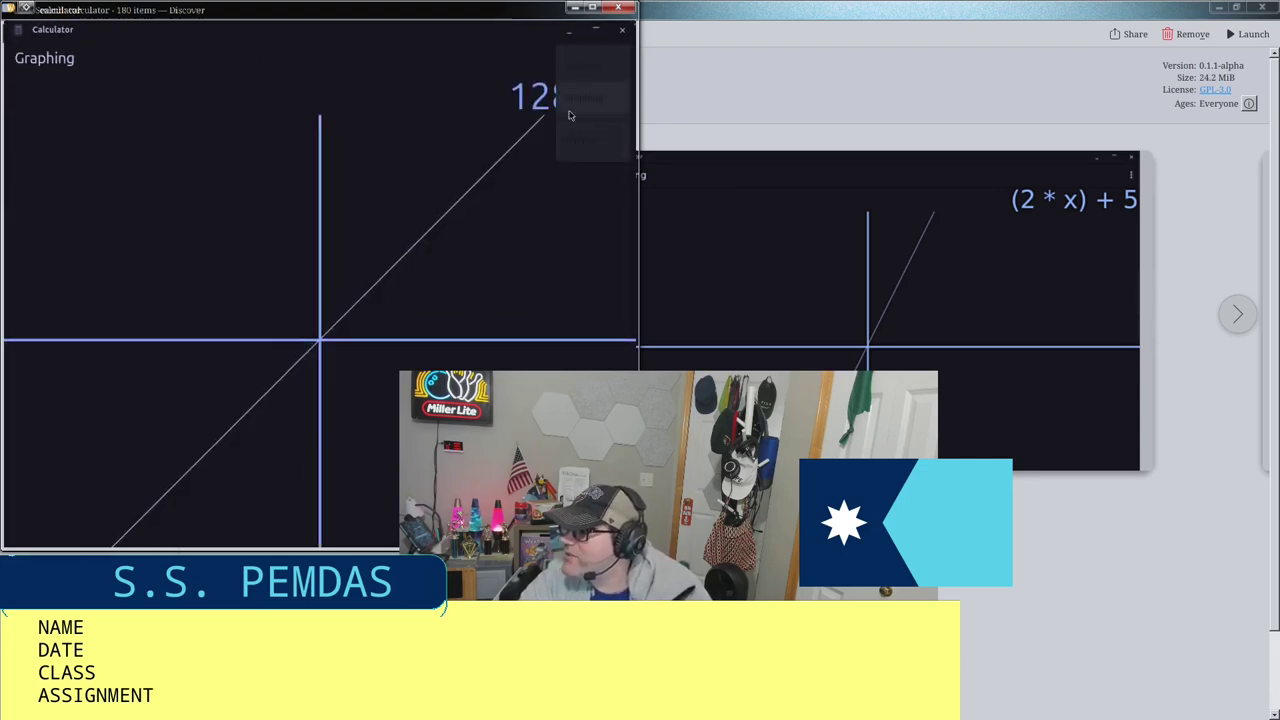
pyautogui.click(601, 73)
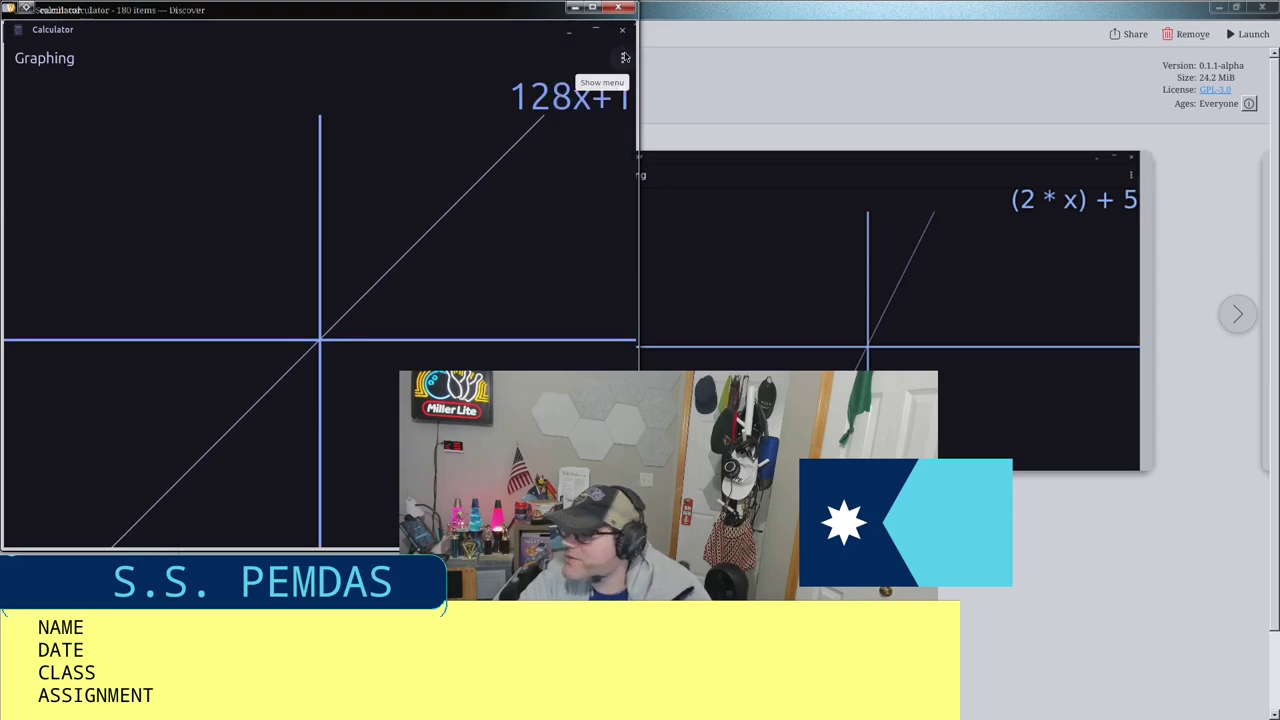
pyautogui.click(614, 56)
pyautogui.click(598, 67)
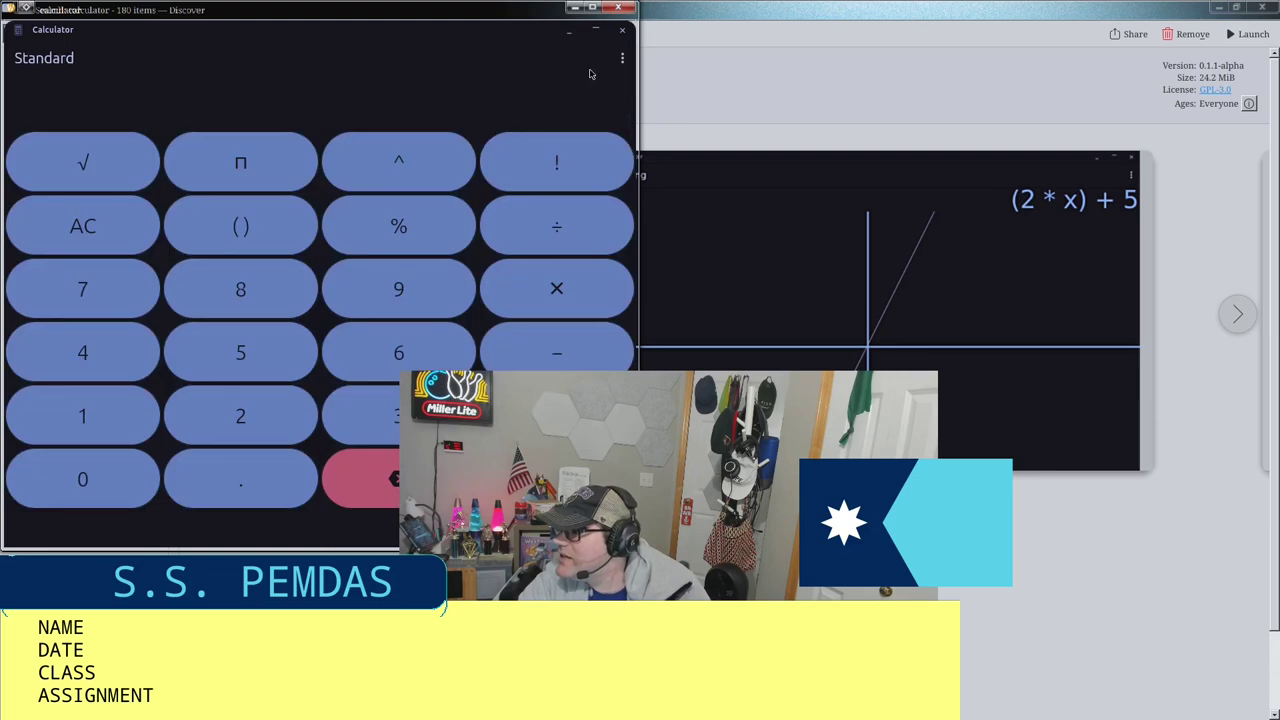
# Step: Close and uninstall ExpidusOS Calculator with its data, then open the KDE neon Calculator details
pyautogui.click(619, 10)
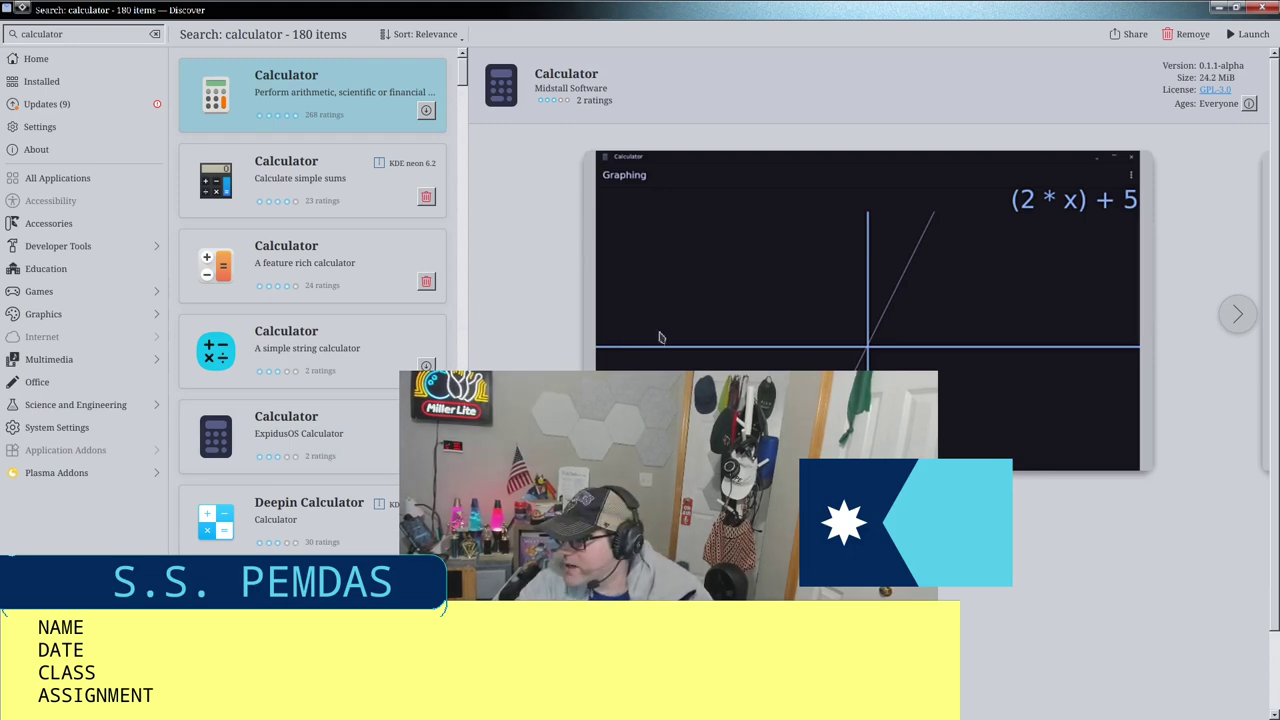
pyautogui.click(1170, 35)
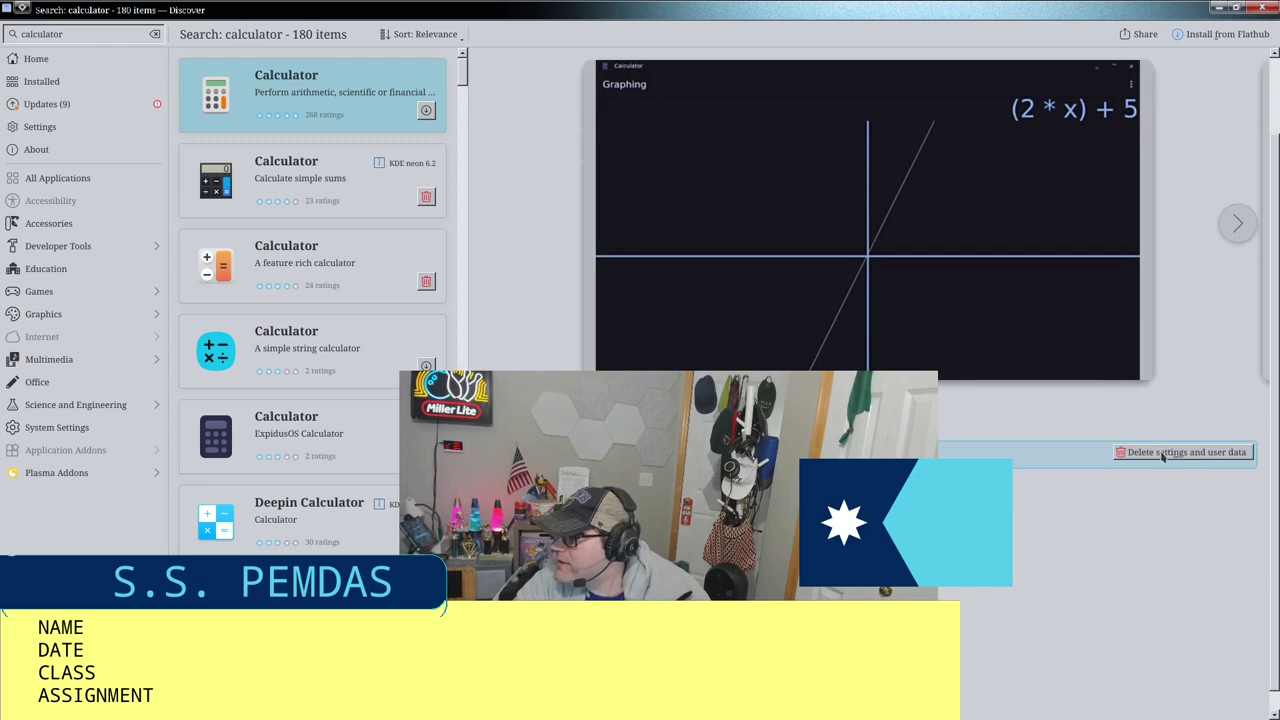
pyautogui.click(1163, 452)
pyautogui.click(234, 172)
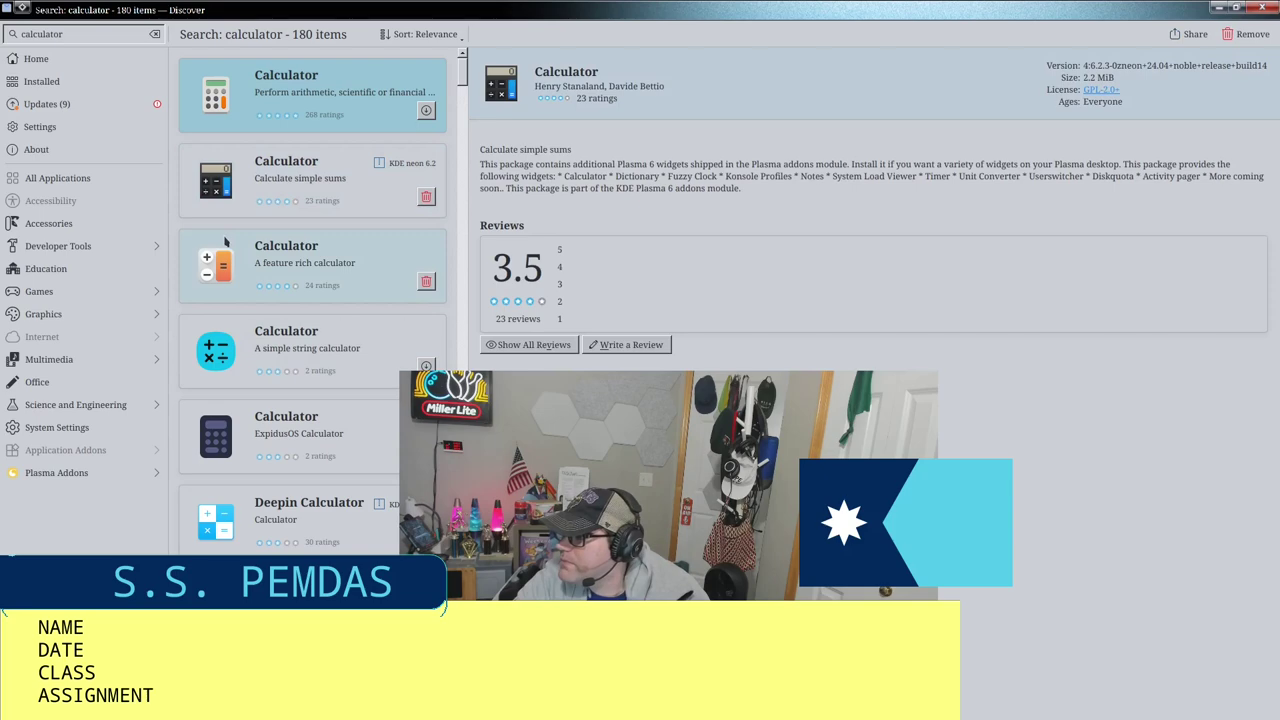
# Step: Uninstall the KDE neon Calculator package along with kdeplasma-addons, then launch Deepin Calculator
pyautogui.click(290, 502)
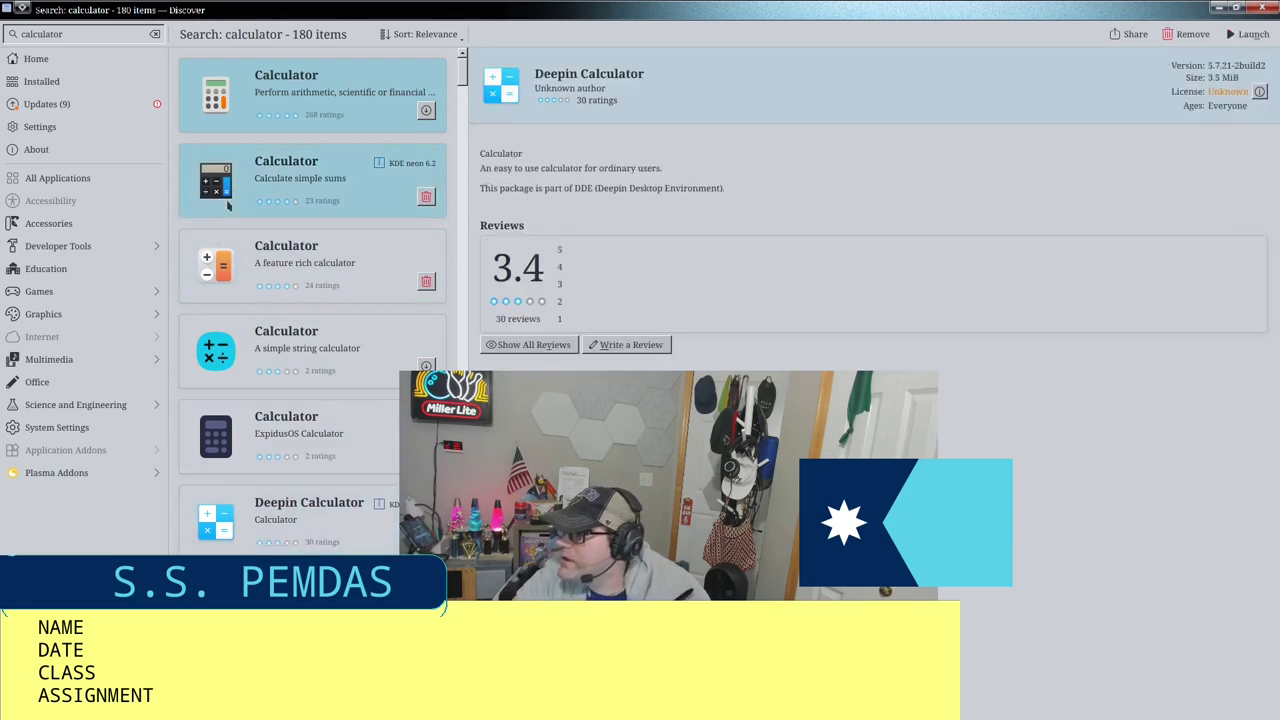
pyautogui.click(230, 200)
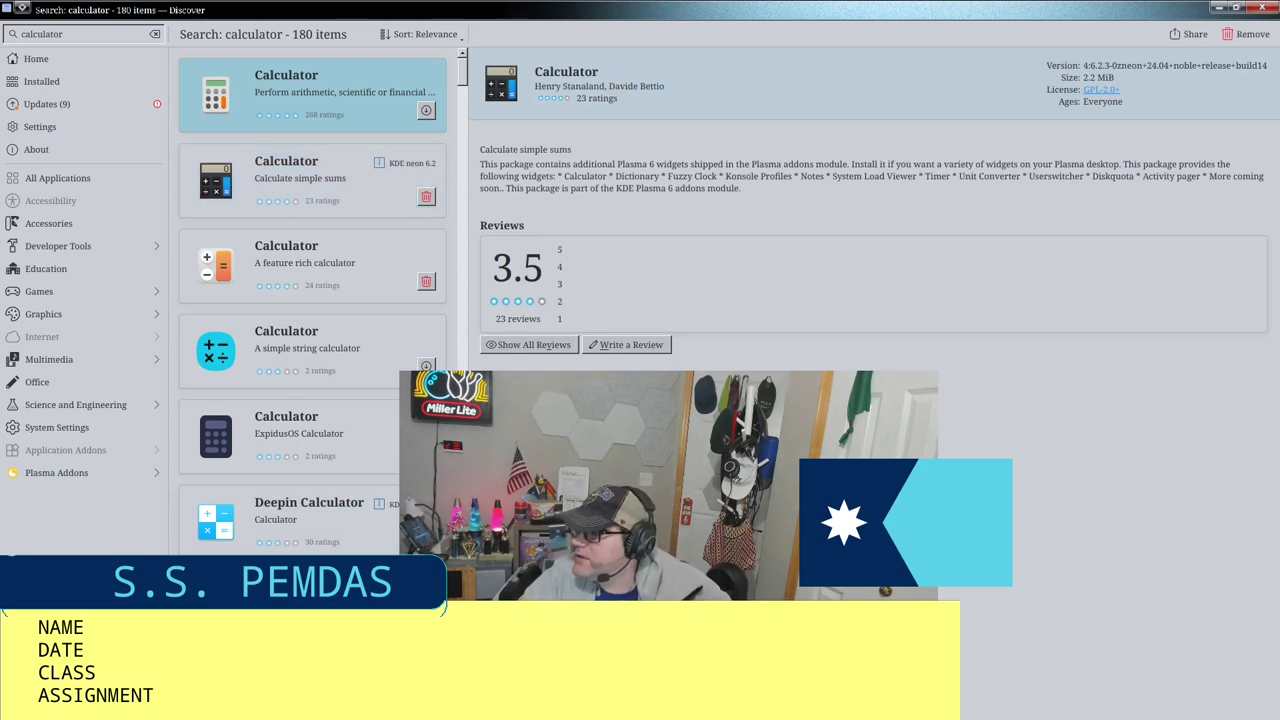
pyautogui.click(1245, 34)
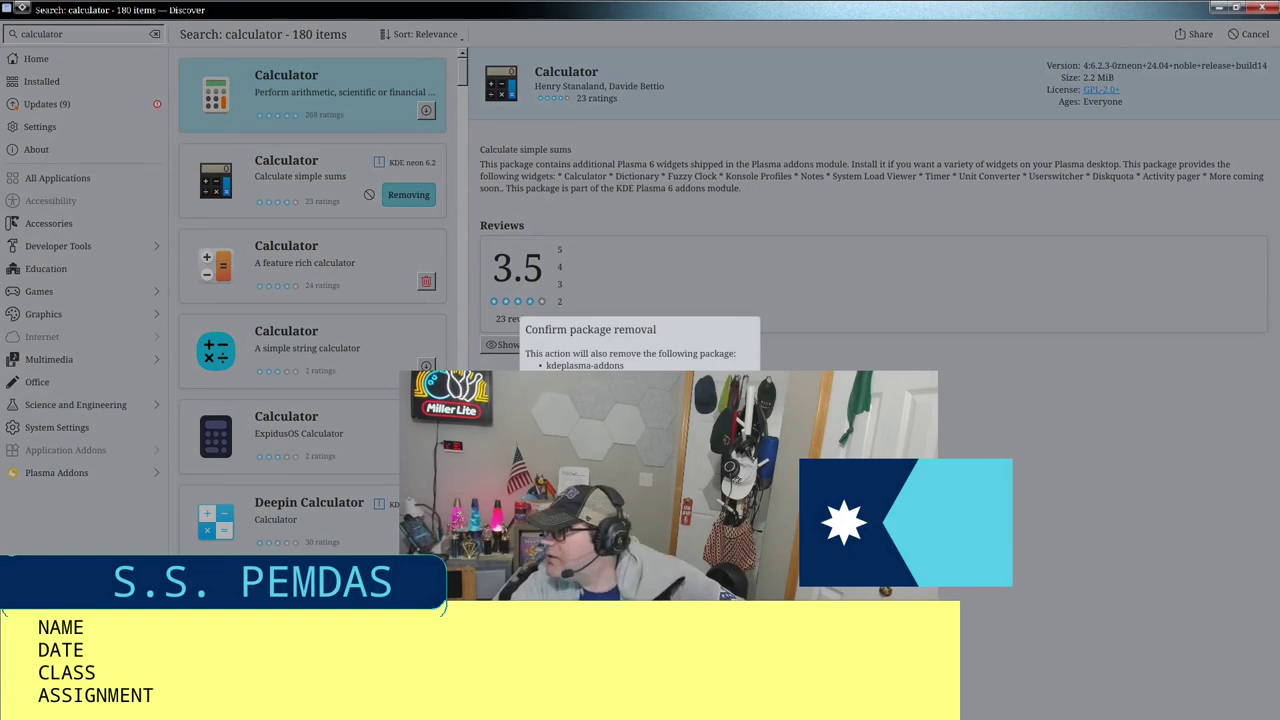
pyautogui.press('Return')
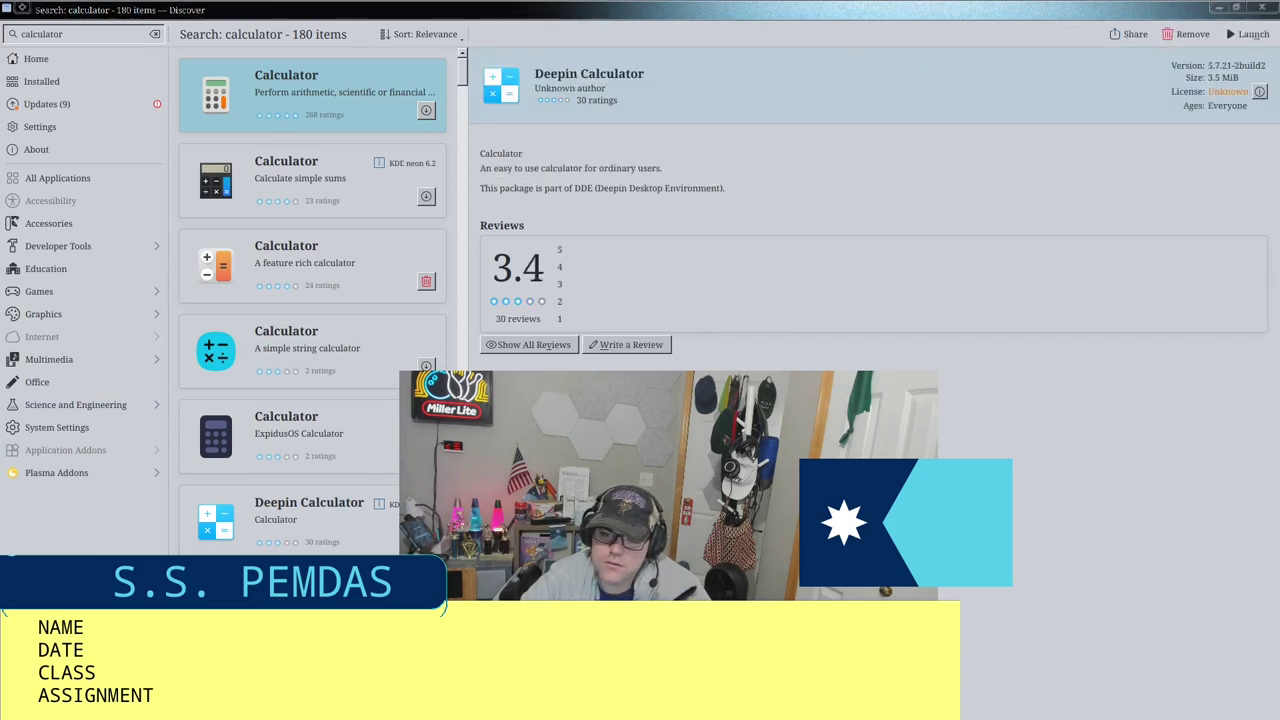
pyautogui.click(1245, 35)
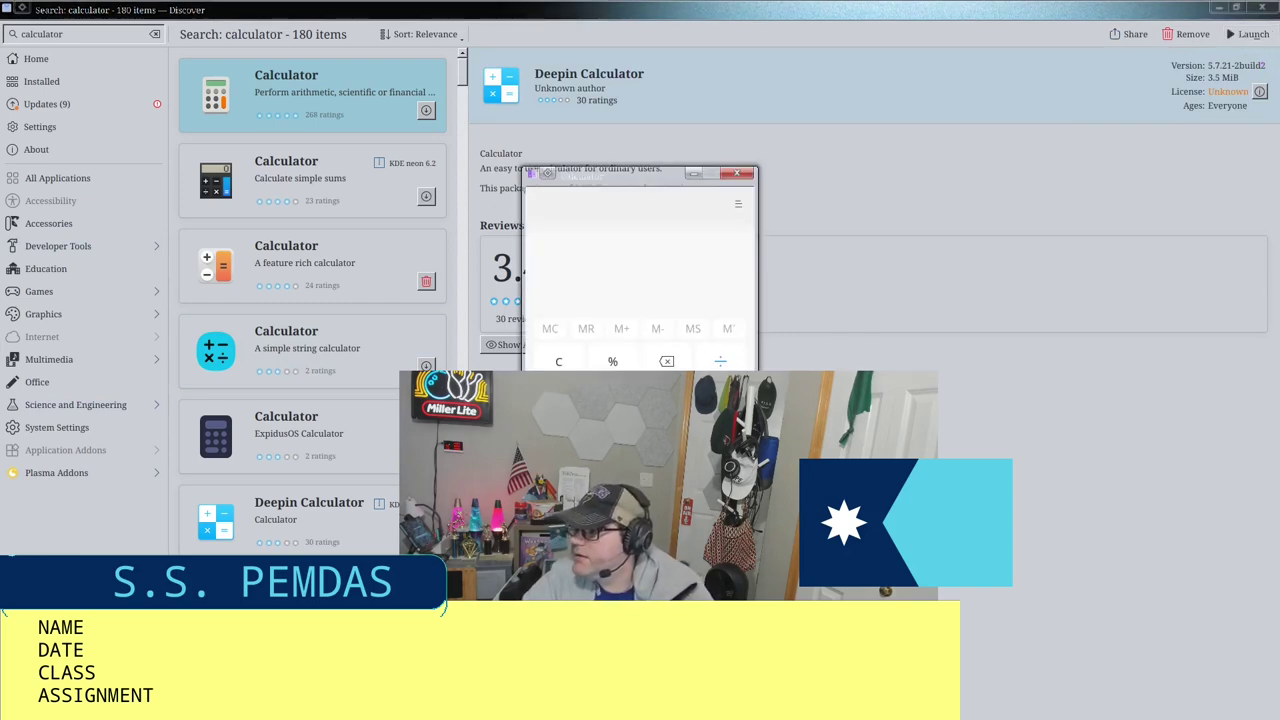
# Step: Switch Deepin Calculator to Scientific mode, then to Programmer mode
pyautogui.click(734, 206)
pyautogui.moveTo(755, 238)
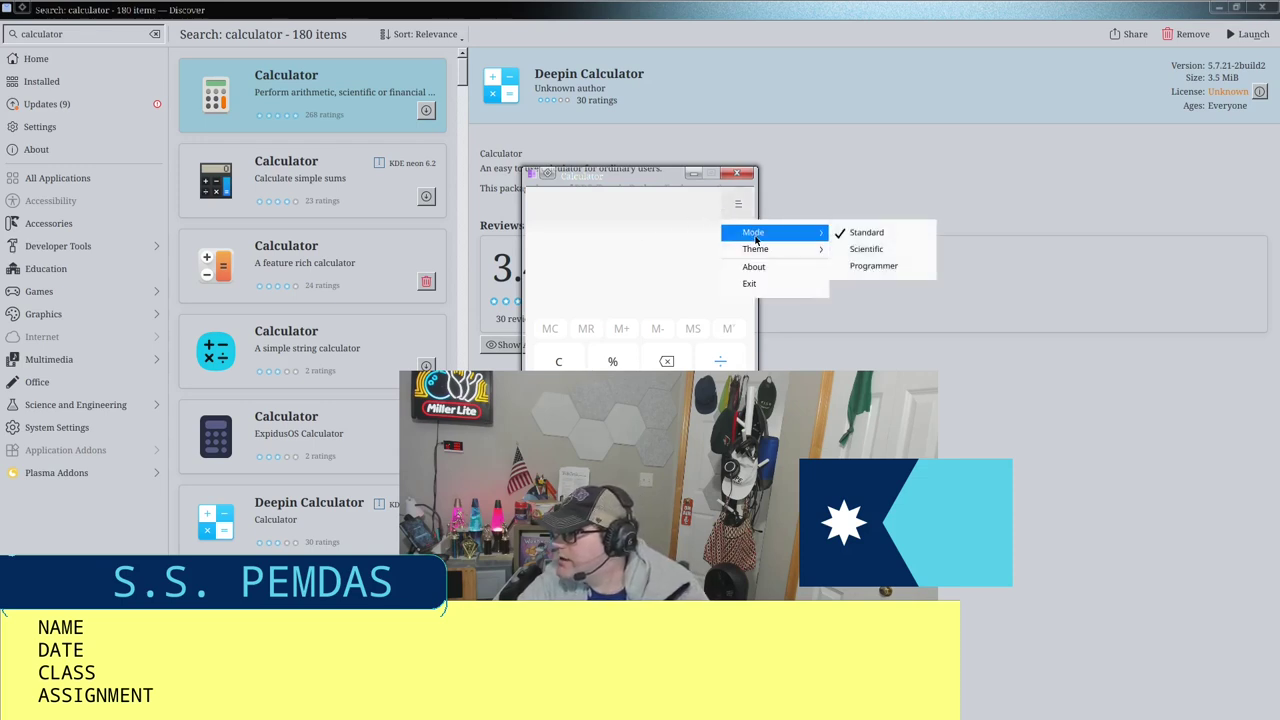
pyautogui.click(866, 249)
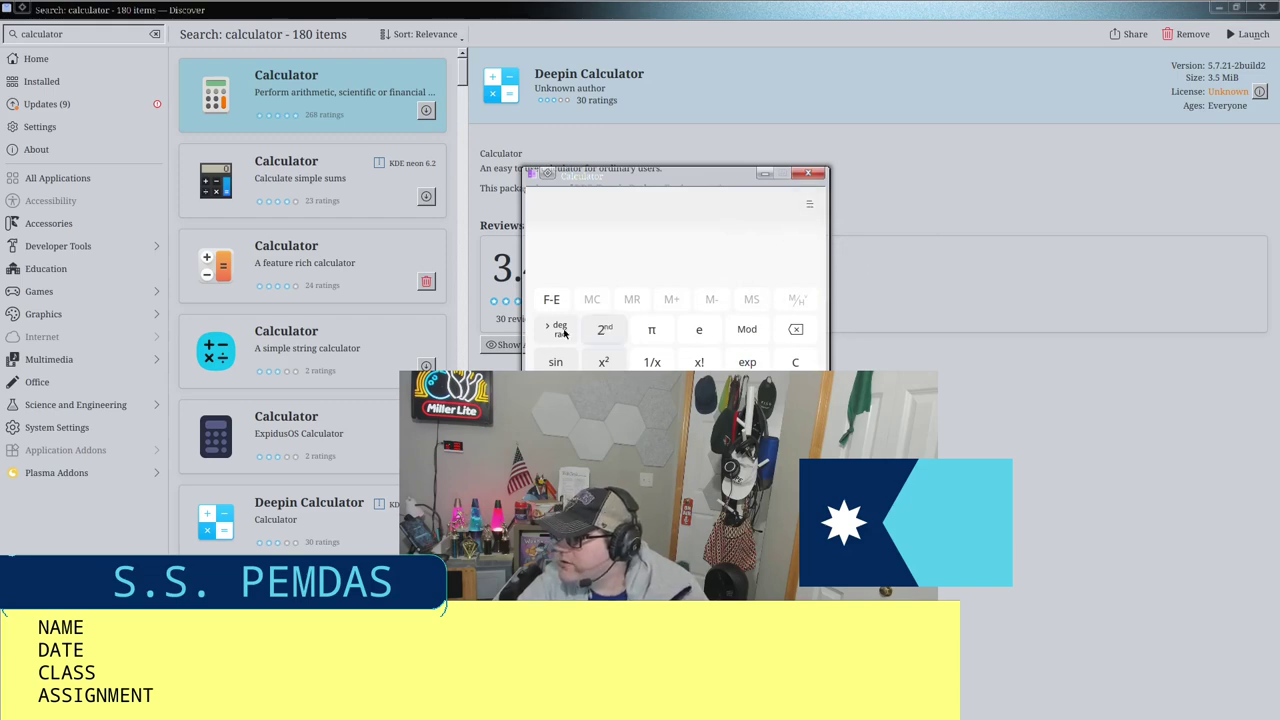
pyautogui.click(809, 203)
pyautogui.moveTo(870, 232)
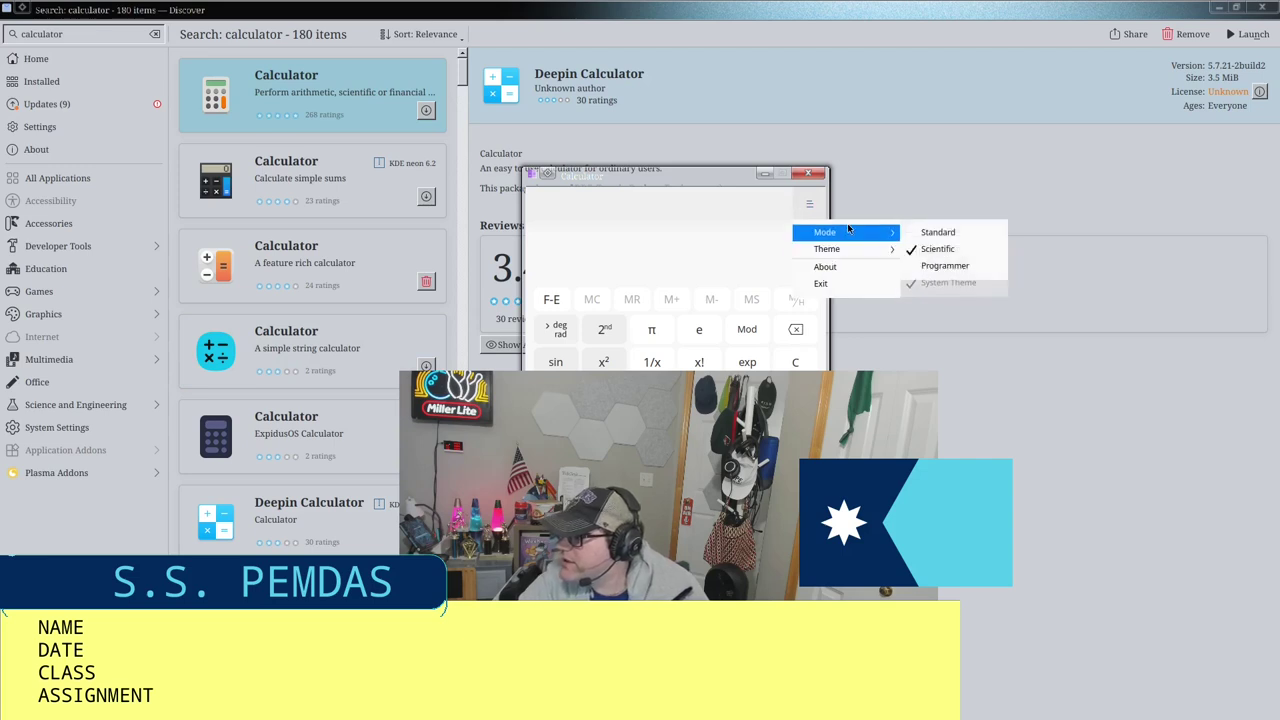
pyautogui.click(908, 266)
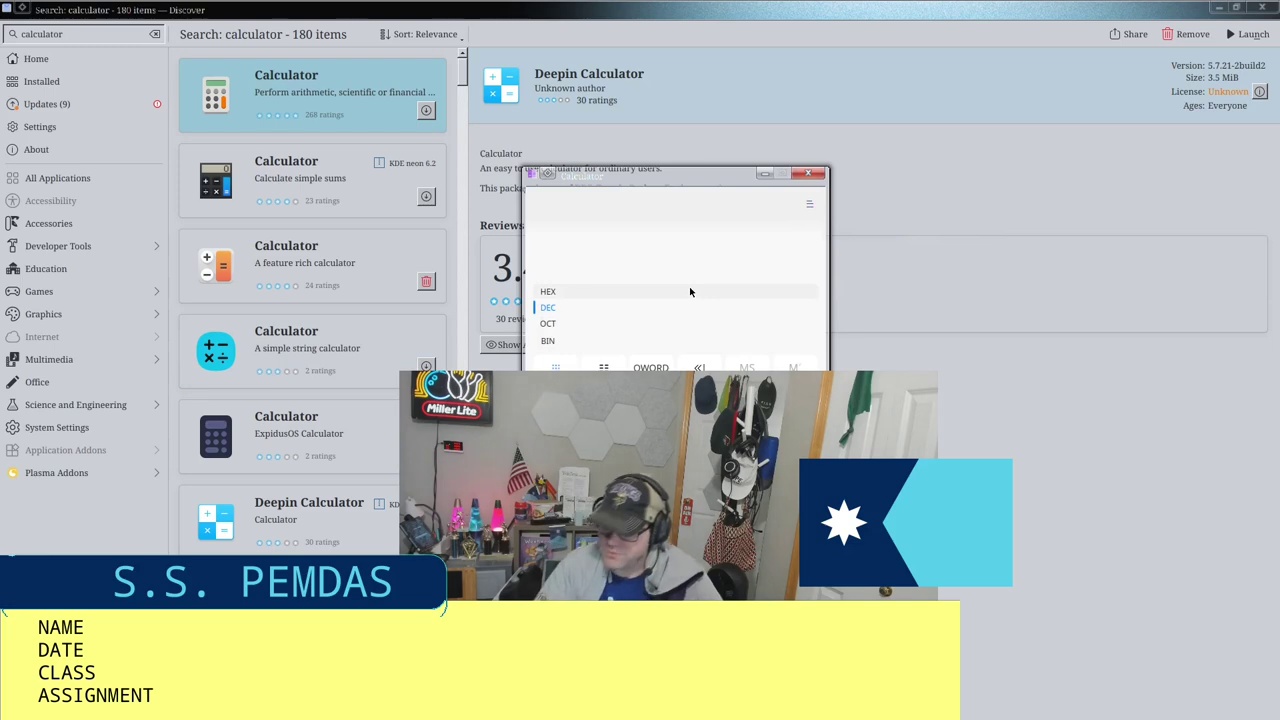
# Step: Evaluate 3+12 = 15, then multiply by 24 to get 360
pyautogui.write('3')
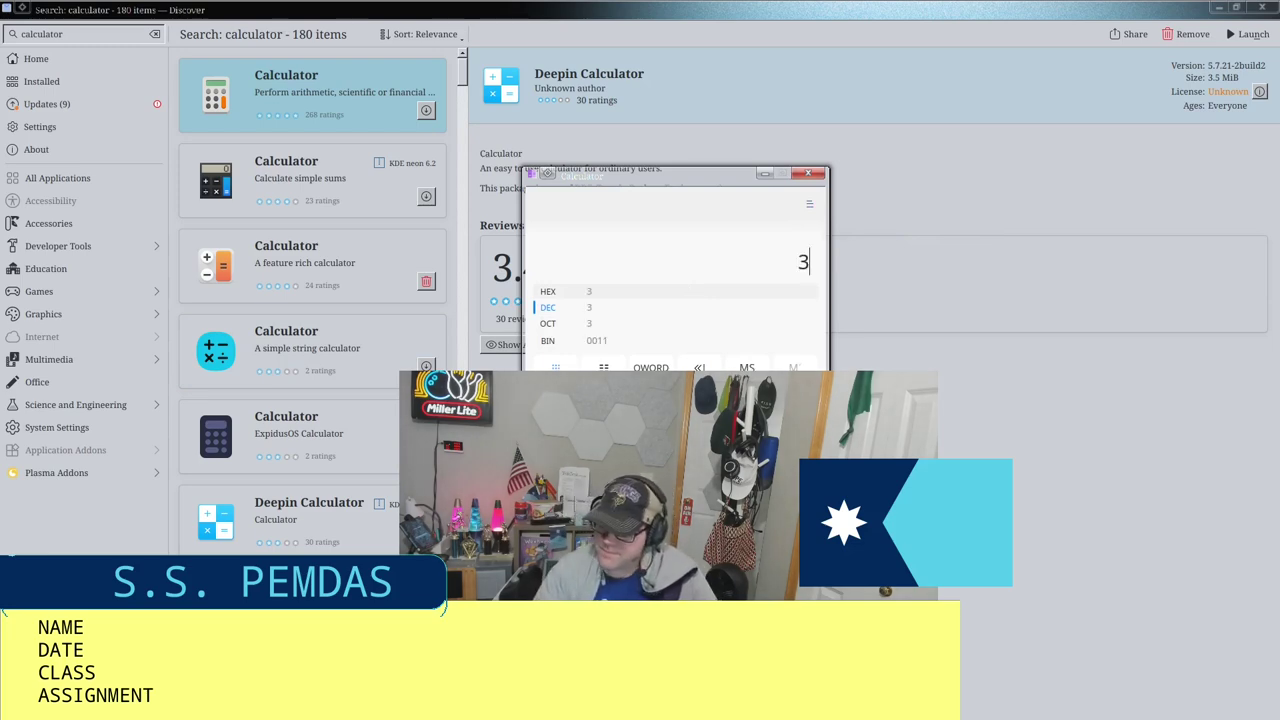
pyautogui.write('+12')
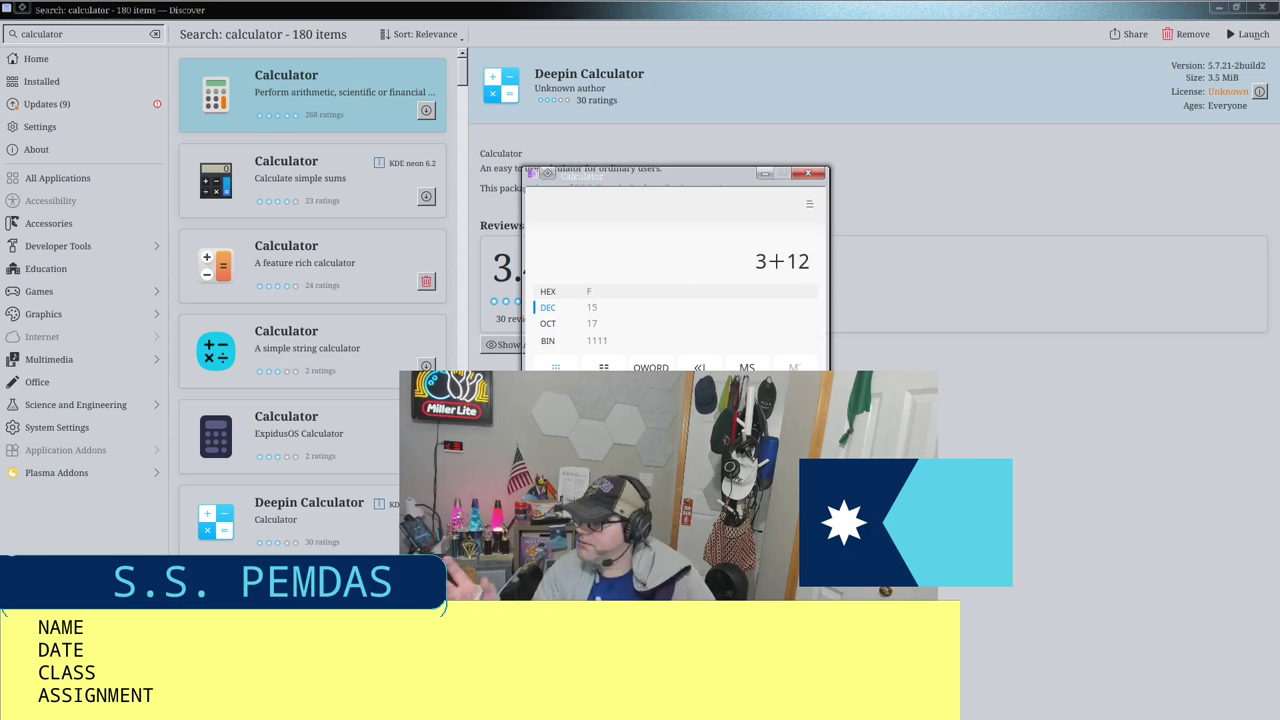
pyautogui.press('Return')
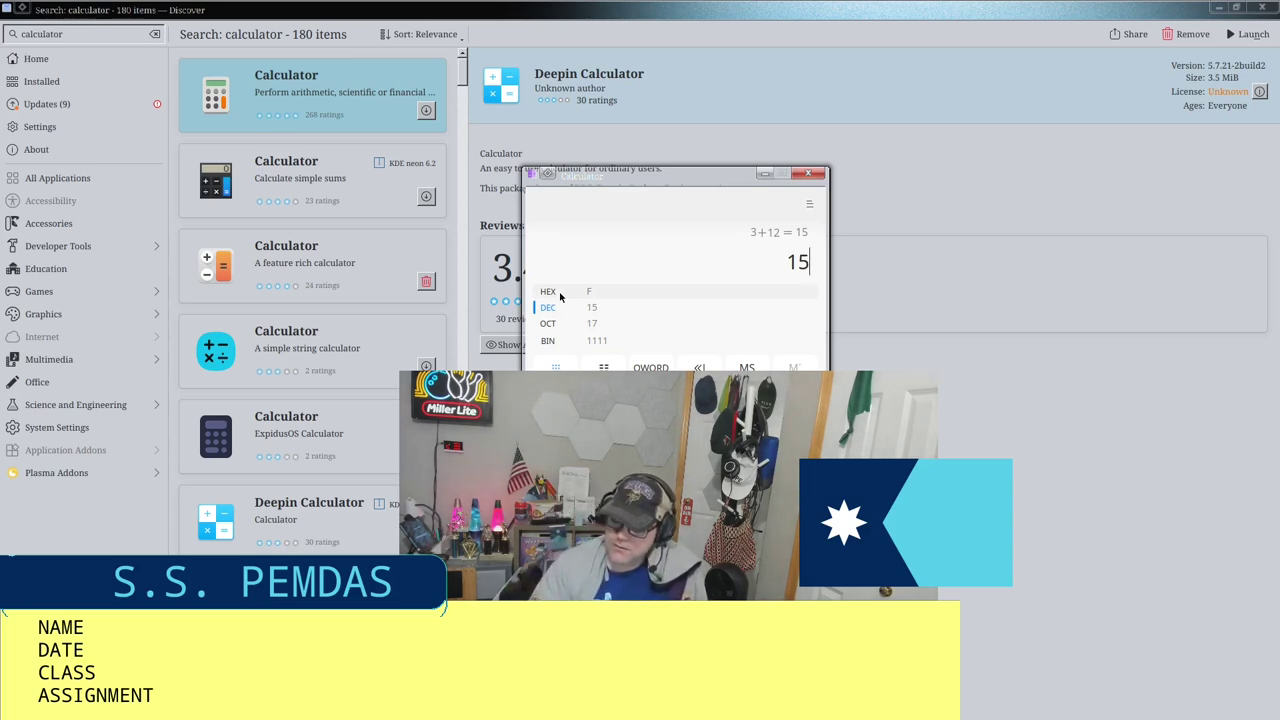
pyautogui.write('*24')
pyautogui.press('Return')
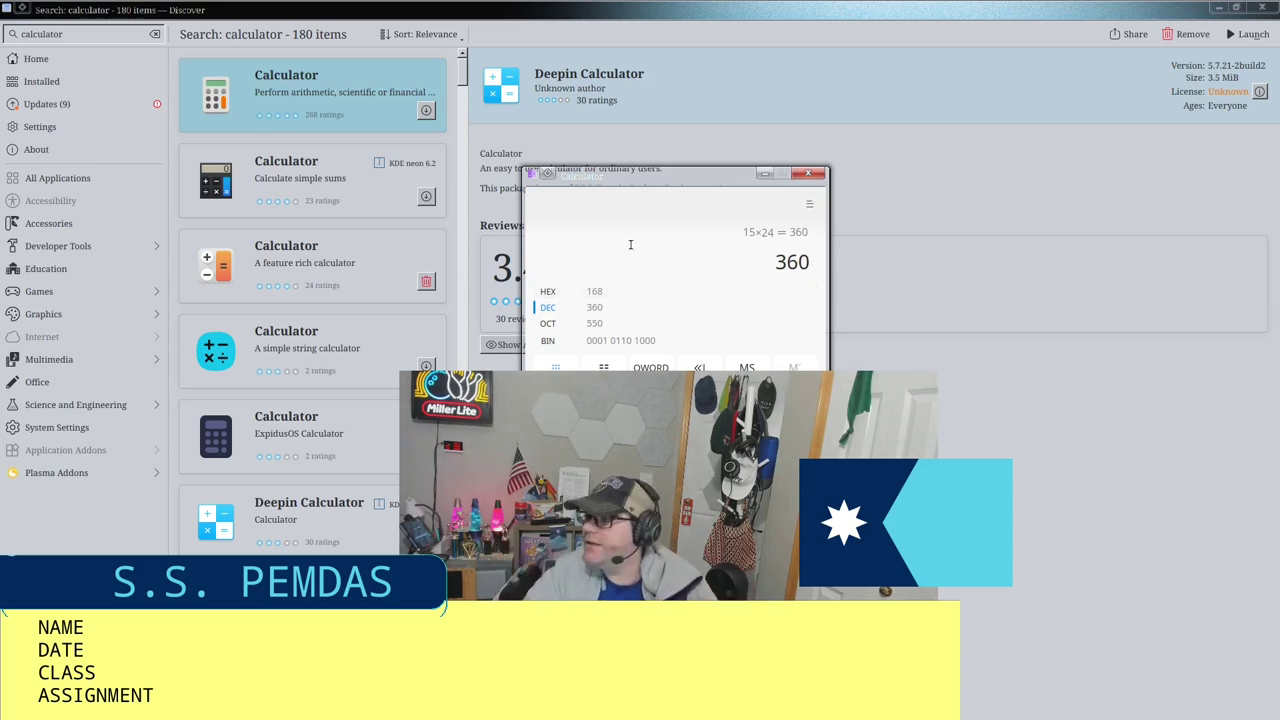
# Step: Switch Deepin Calculator back to Standard mode
pyautogui.click(809, 203)
pyautogui.moveTo(826, 233)
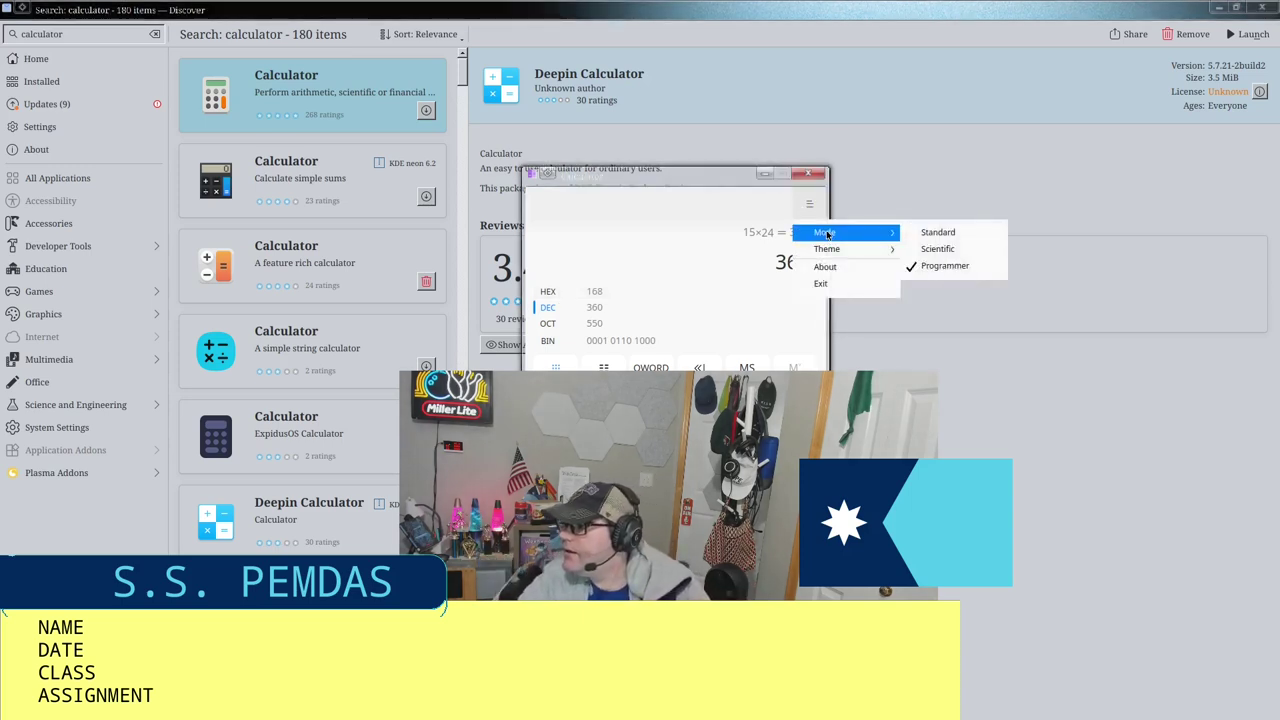
pyautogui.click(936, 232)
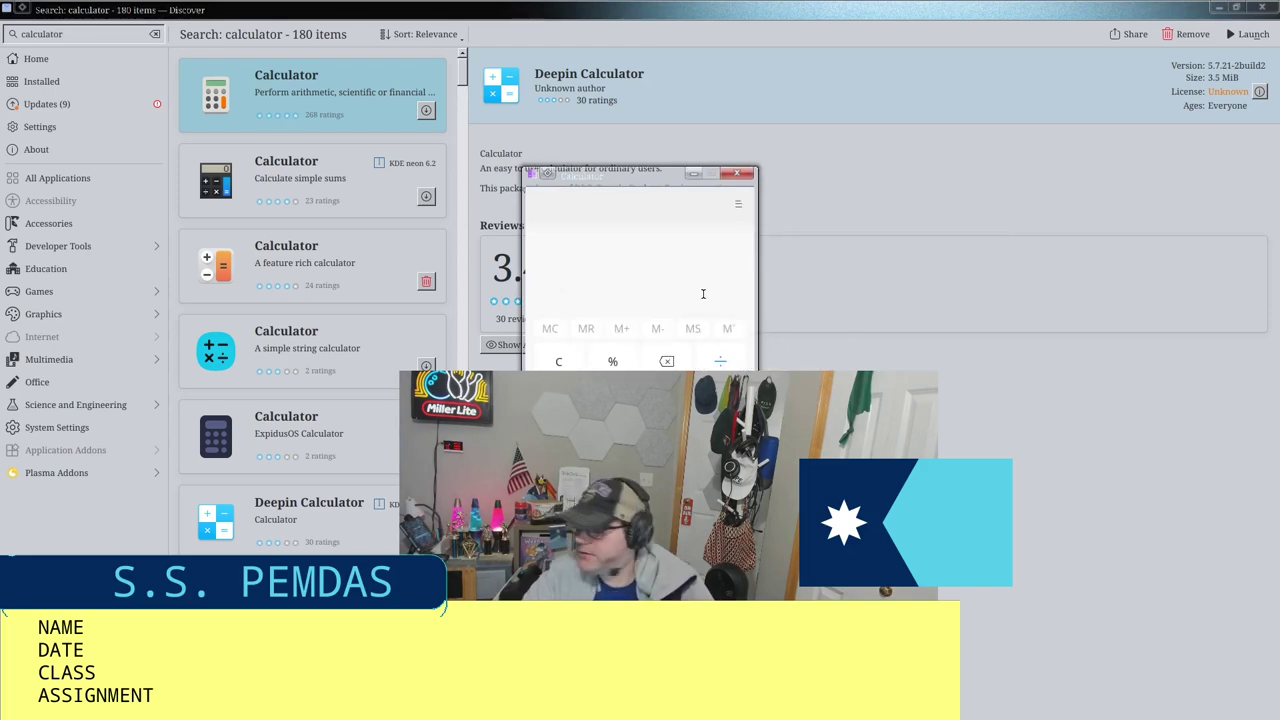
# Step: Evaluate 60+60 = 120, then erase the result and clear the display with AC
pyautogui.write('60+60')
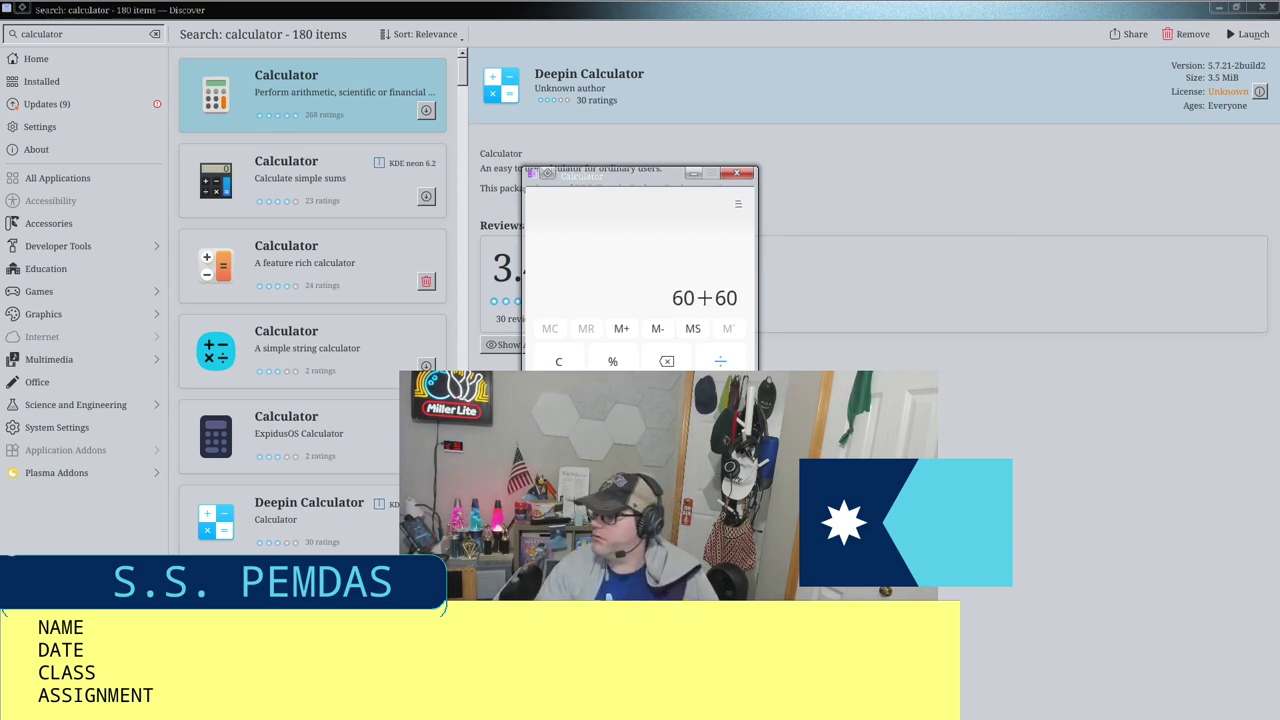
pyautogui.press('Return')
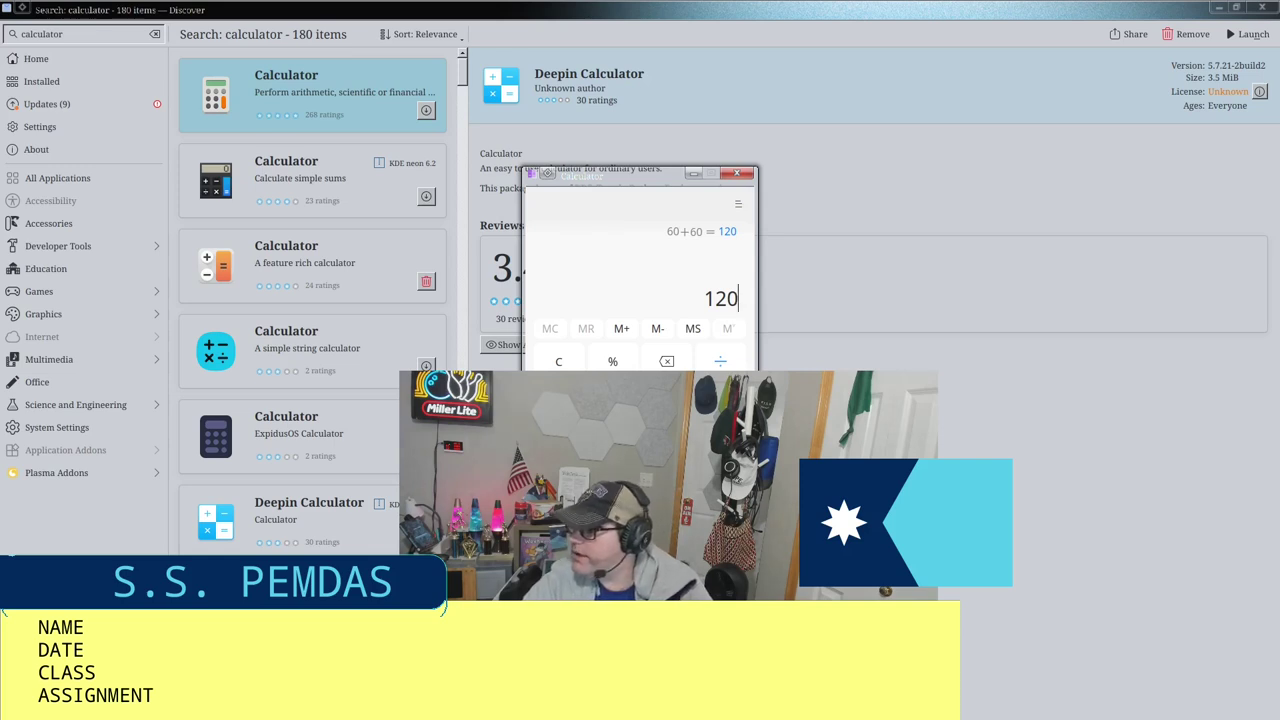
pyautogui.press('BackSpace')
pyautogui.press('BackSpace')
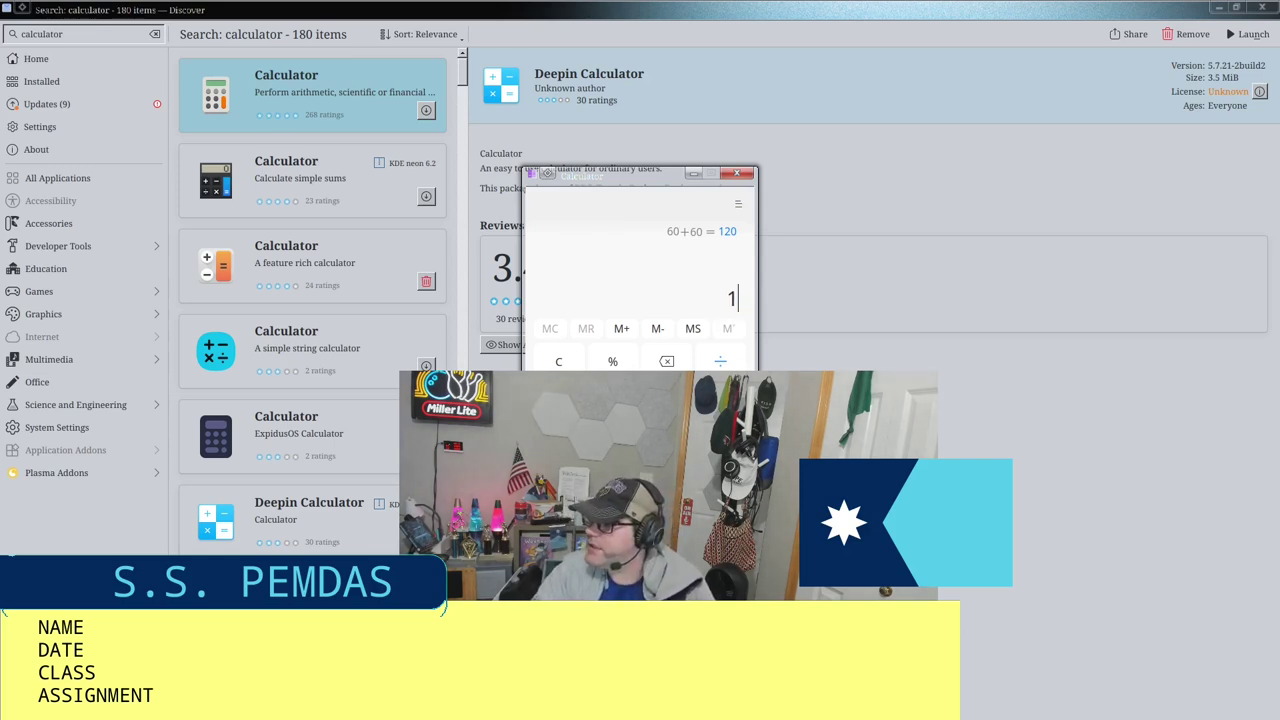
pyautogui.press('BackSpace')
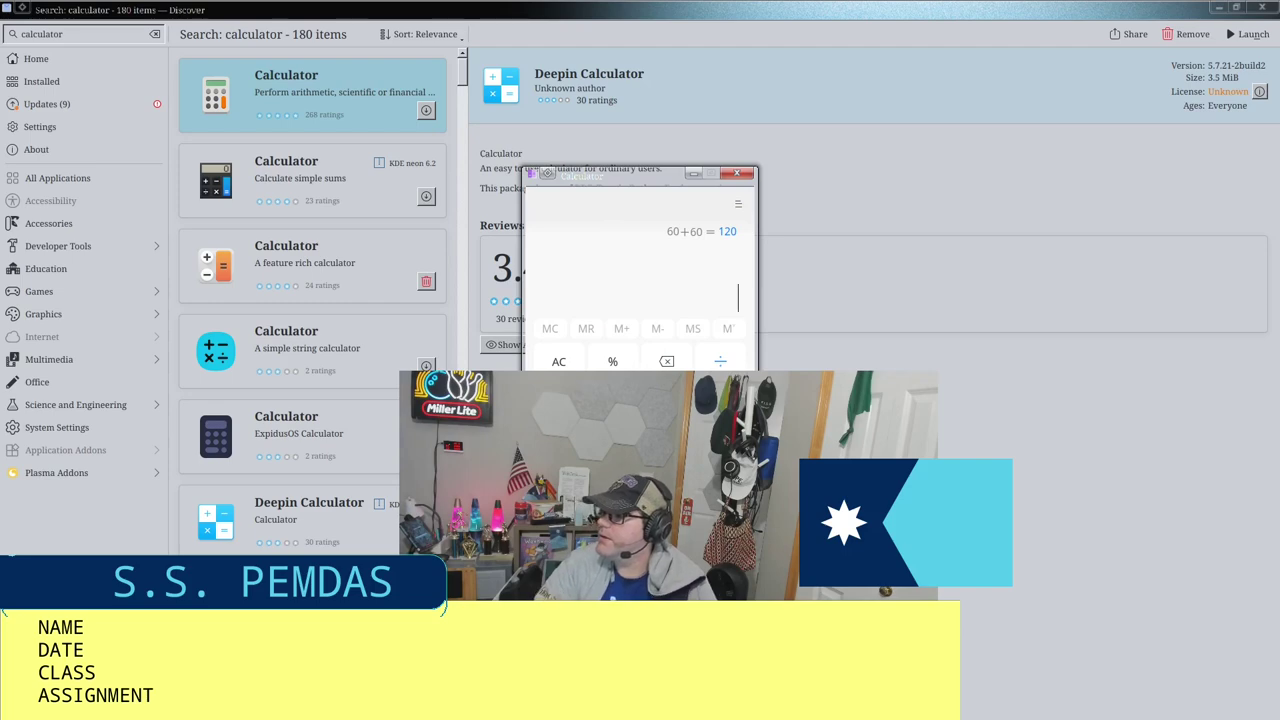
pyautogui.click(571, 366)
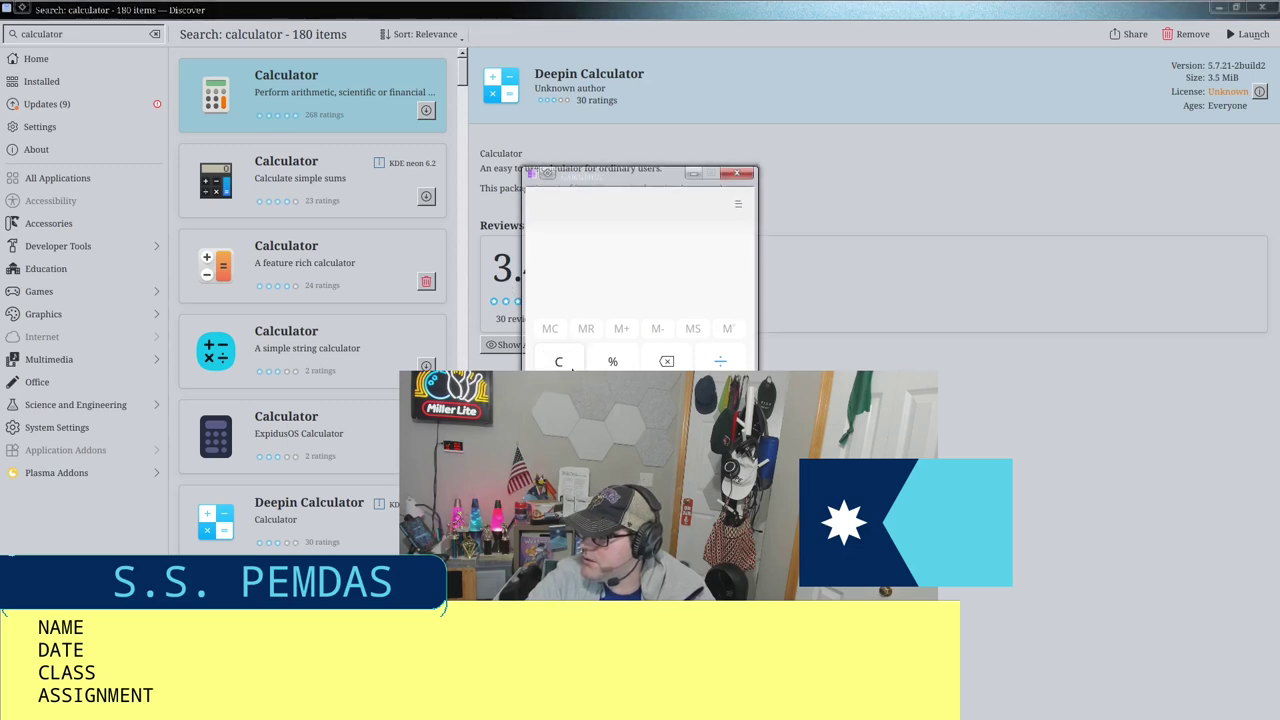
pyautogui.click(728, 201)
# Step: Switch Deepin Calculator to the Dark theme, then compute 12+12 = 24 and 24÷3 = 8
pyautogui.moveTo(754, 236)
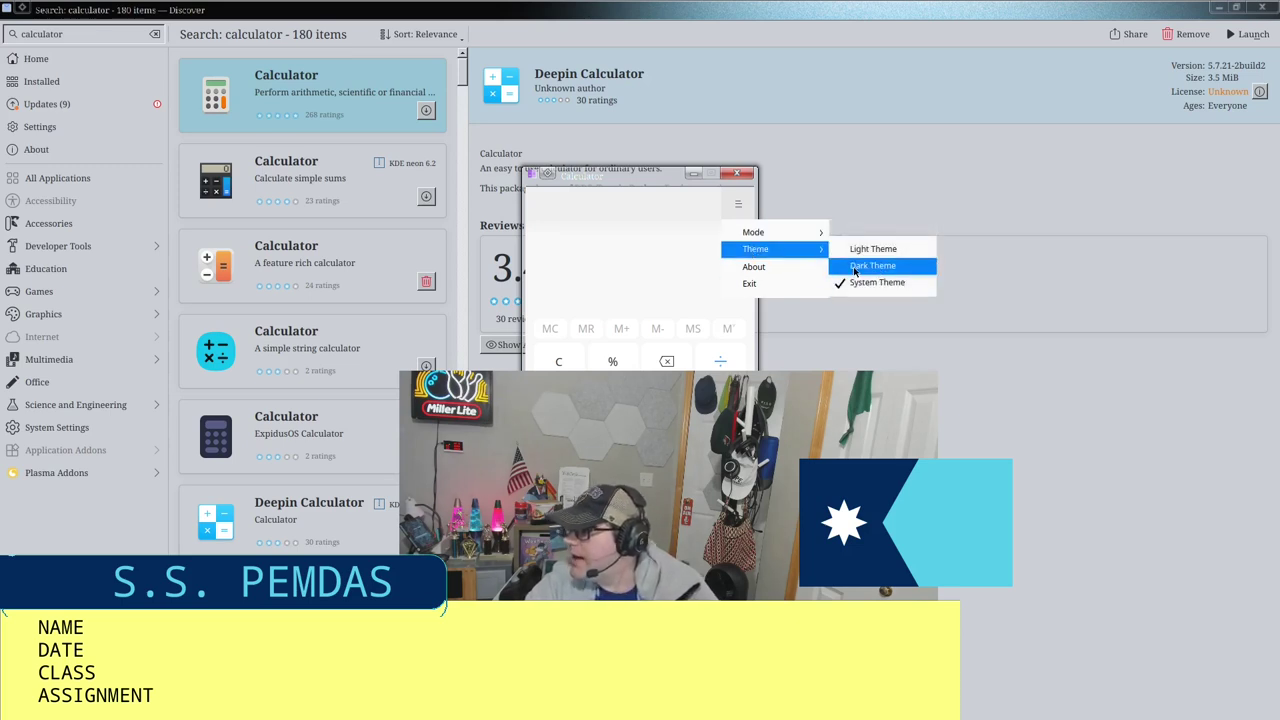
pyautogui.click(854, 267)
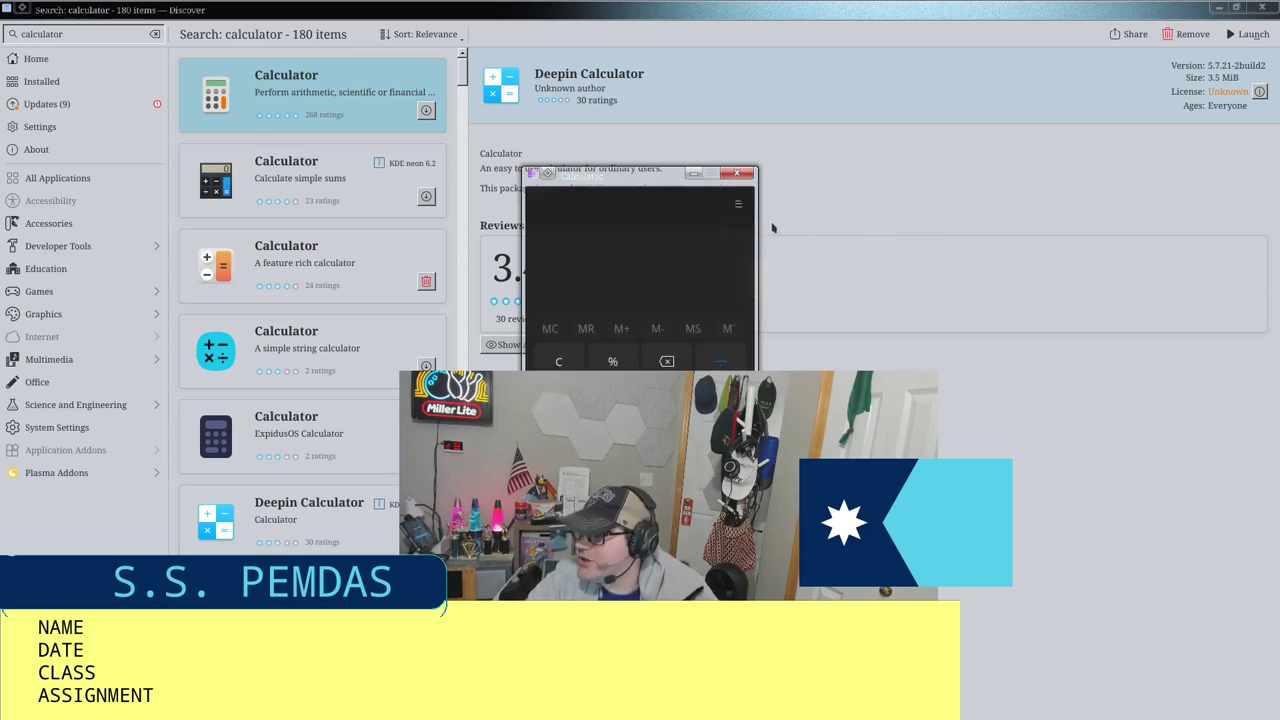
pyautogui.write('12')
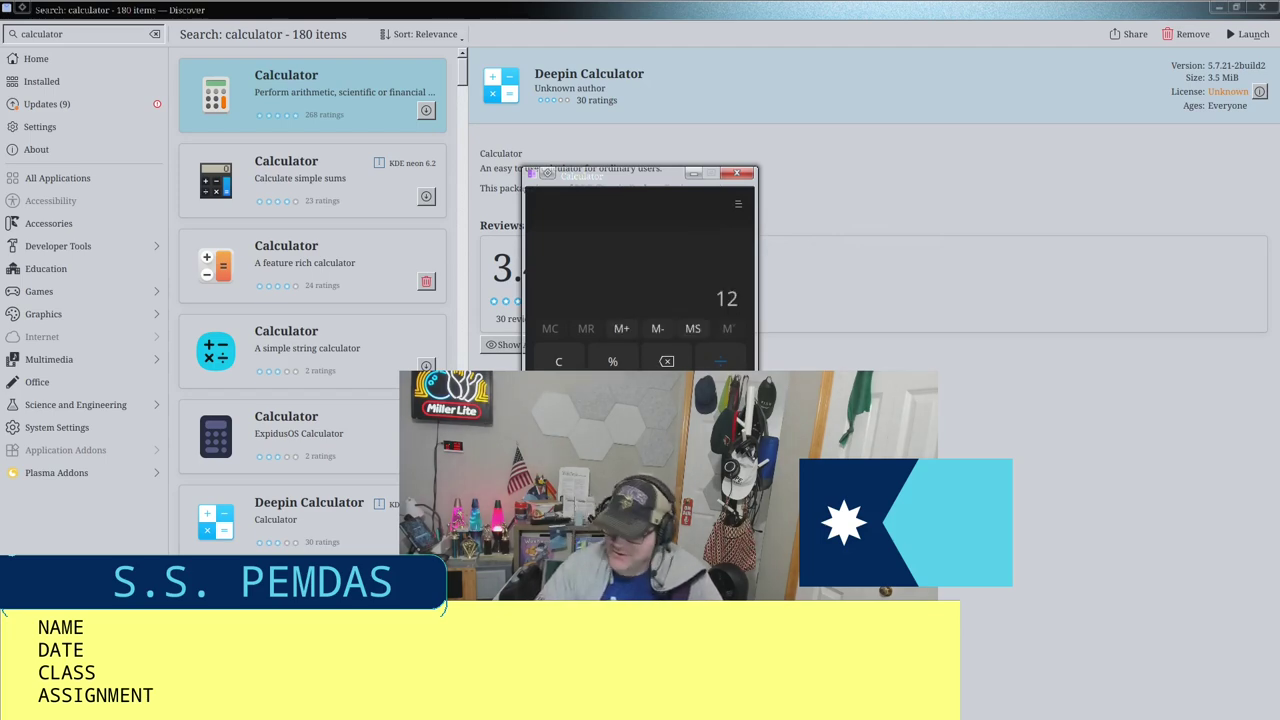
pyautogui.write('+12')
pyautogui.press('Return')
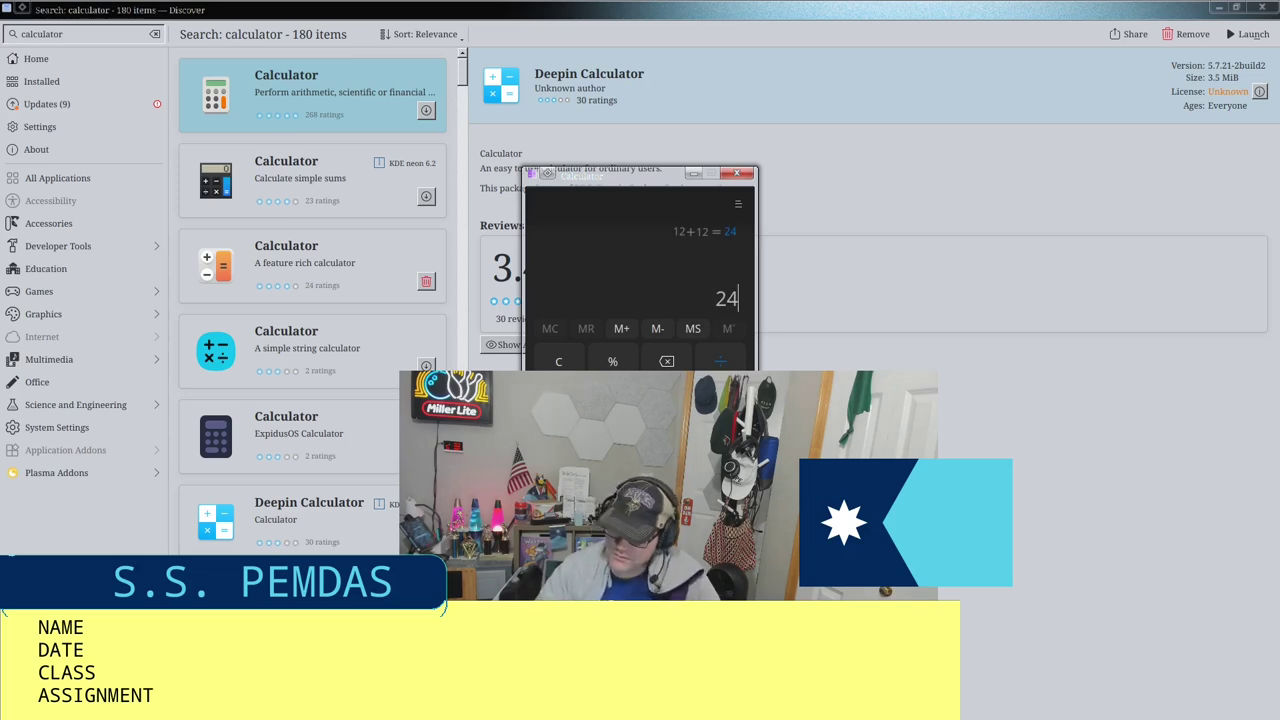
pyautogui.write('/')
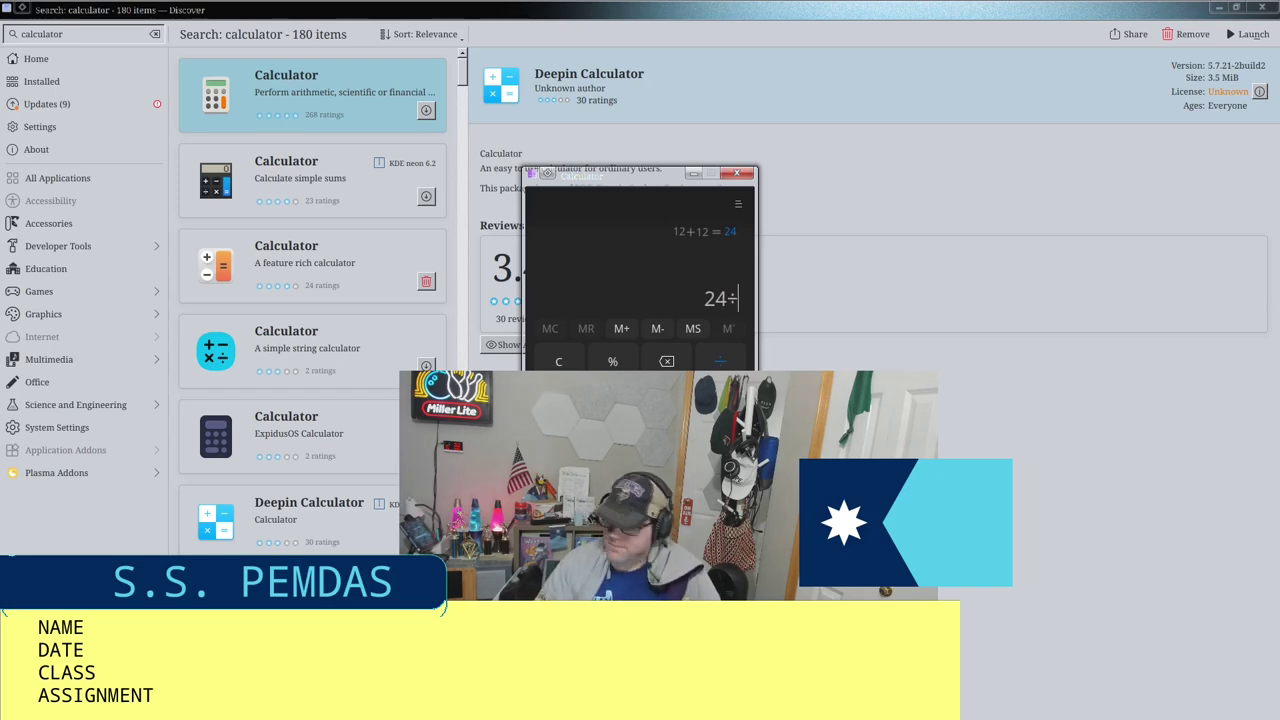
pyautogui.write('3')
pyautogui.press('Return')
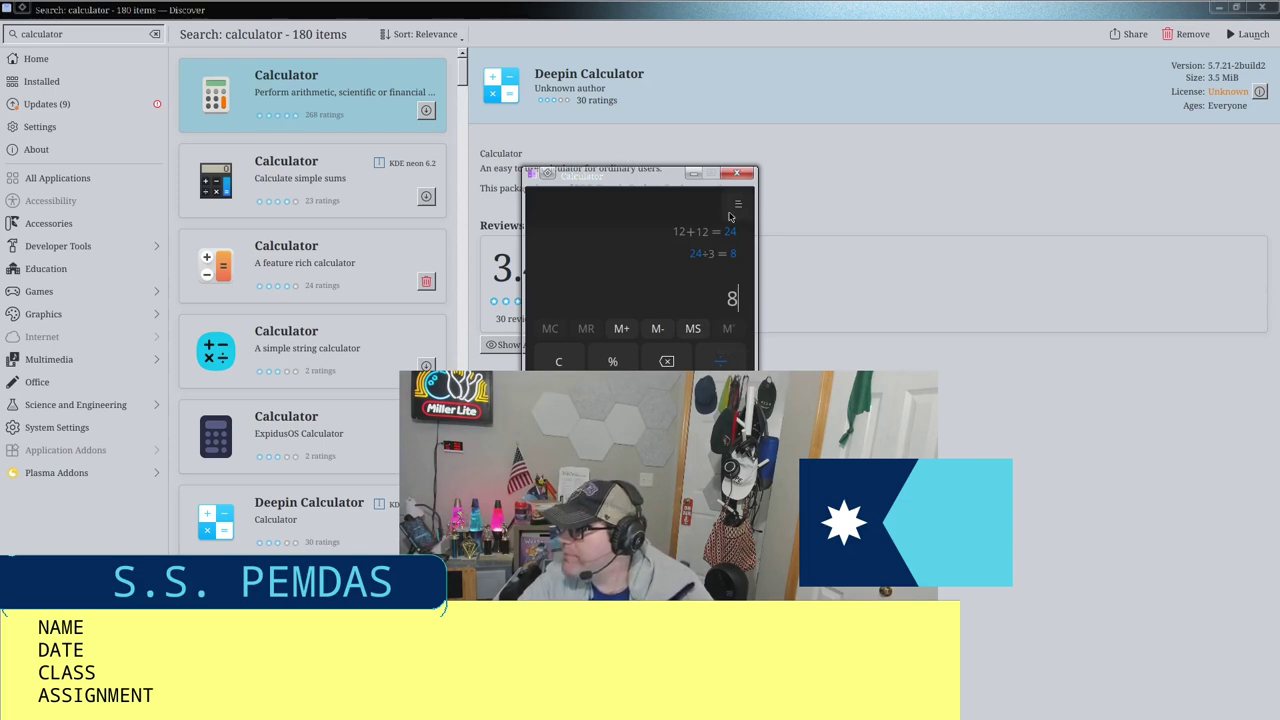
# Step: Return the calculator's theme to System and reopen its options menu
pyautogui.click(737, 205)
pyautogui.moveTo(765, 257)
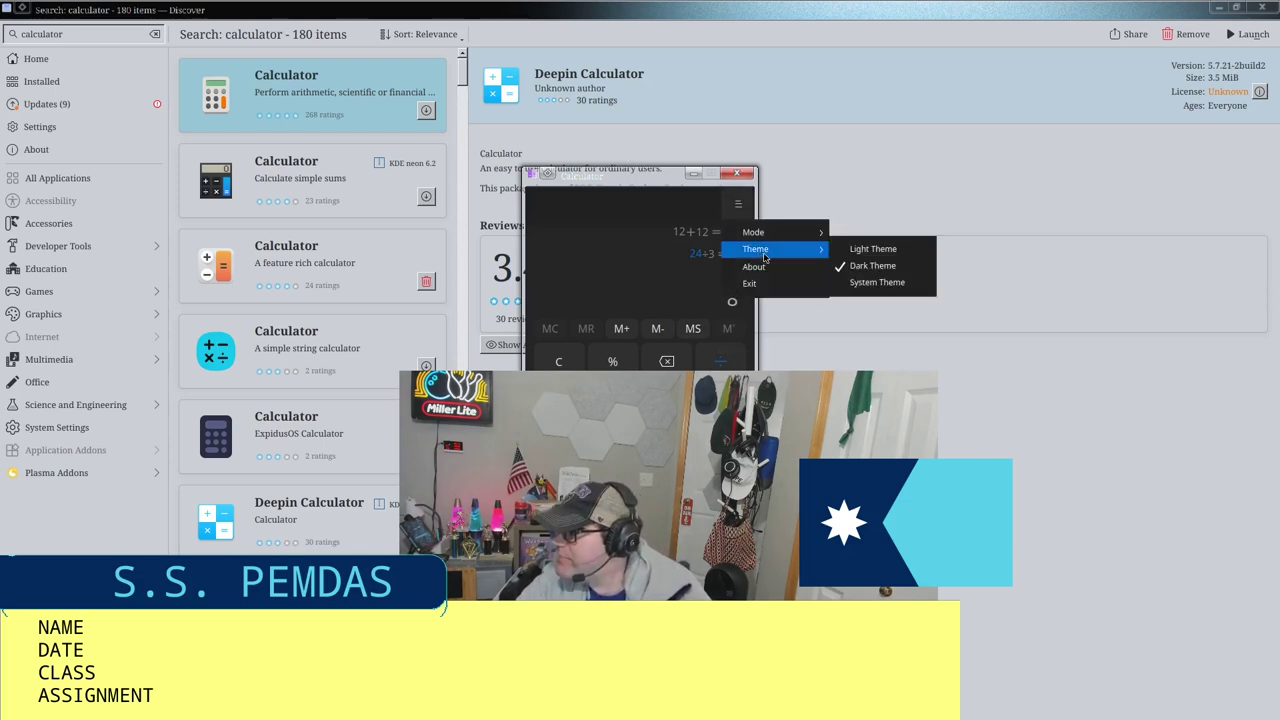
pyautogui.click(866, 284)
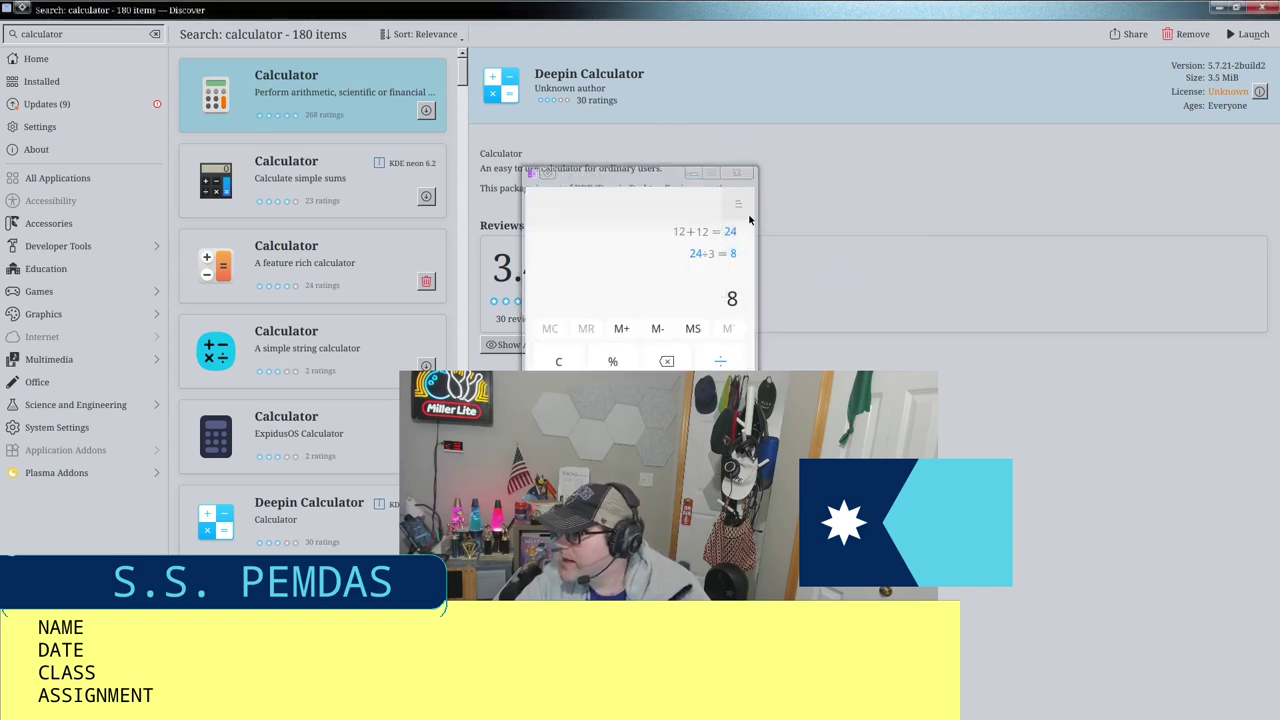
pyautogui.click(737, 204)
pyautogui.moveTo(797, 241)
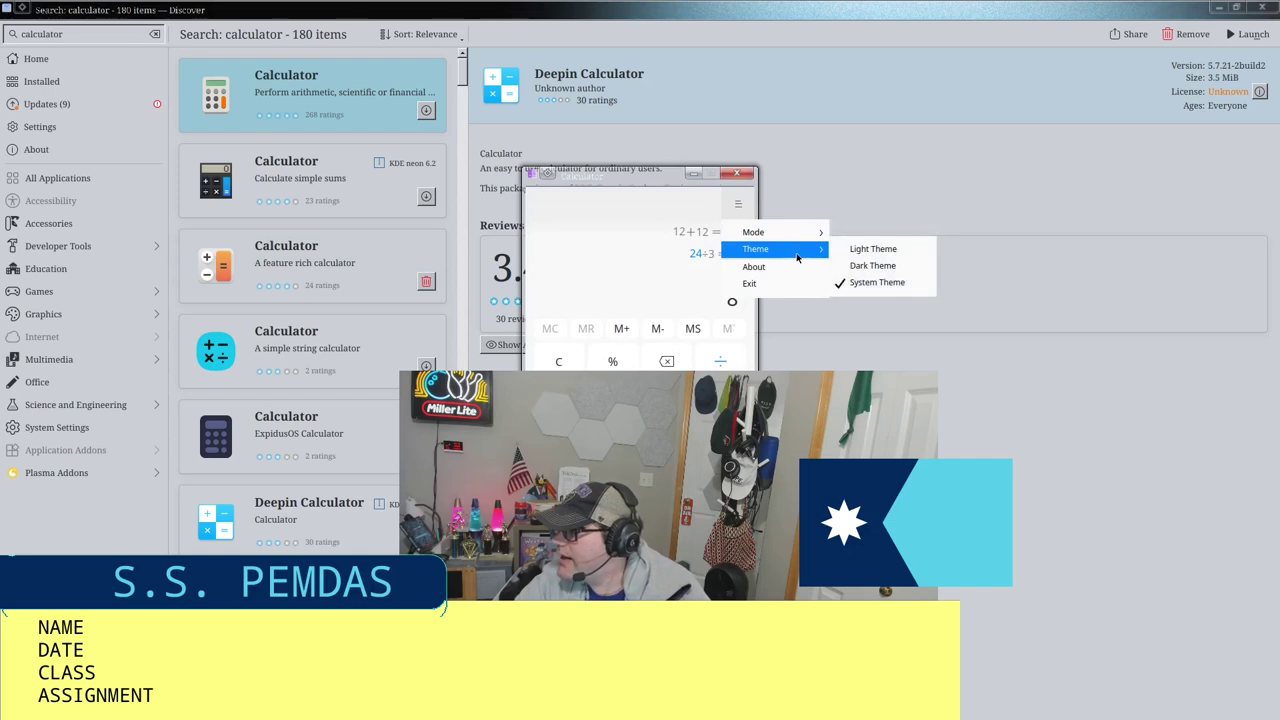
pyautogui.click(860, 249)
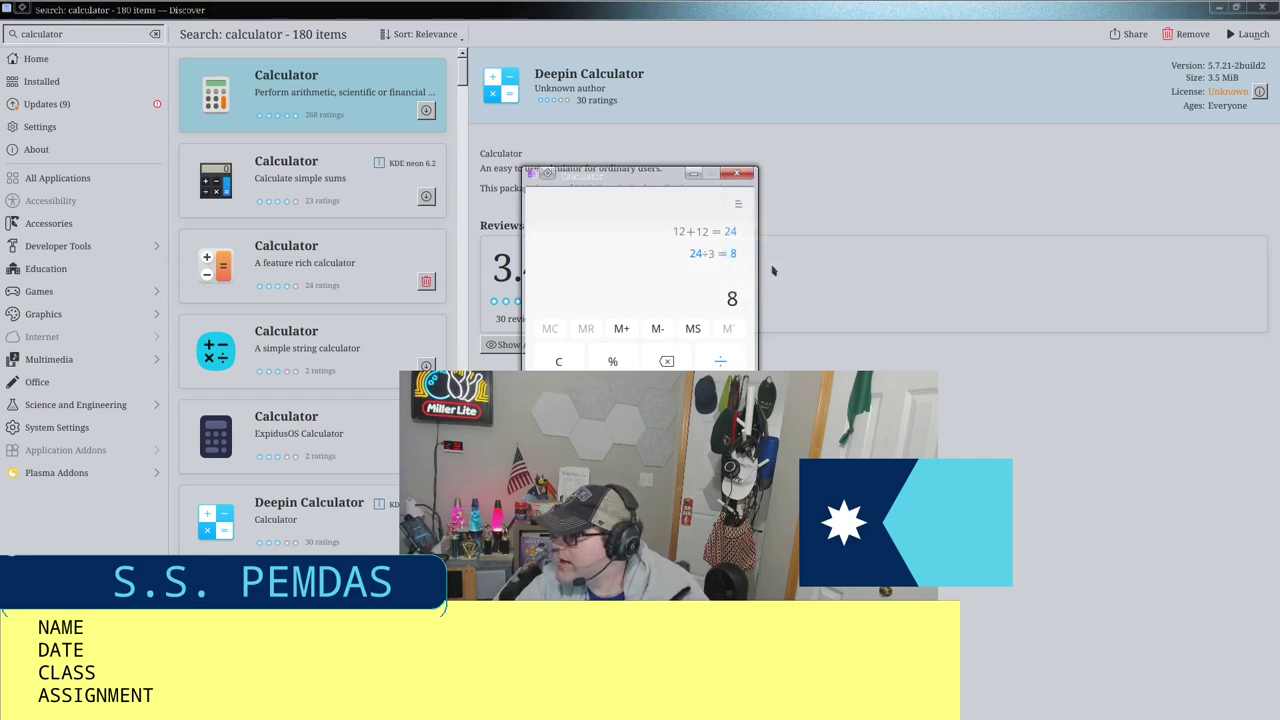
pyautogui.click(740, 203)
pyautogui.click(742, 204)
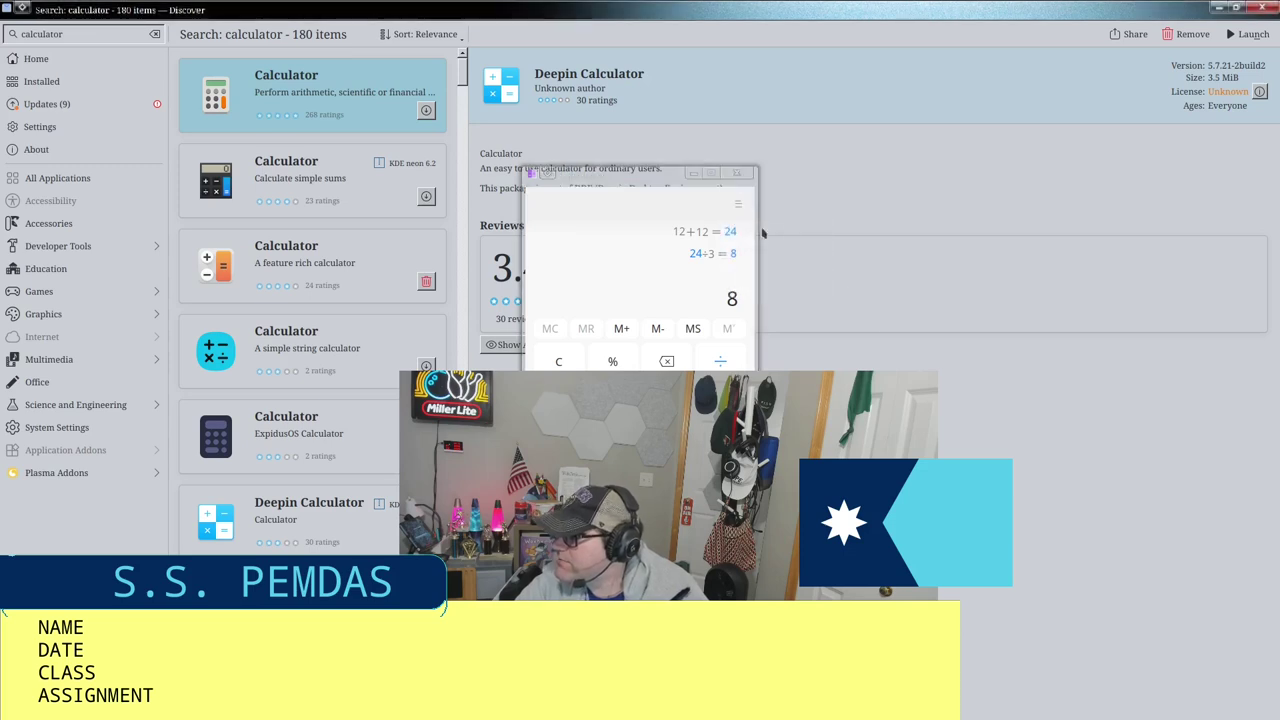
pyautogui.click(745, 205)
pyautogui.moveTo(810, 249)
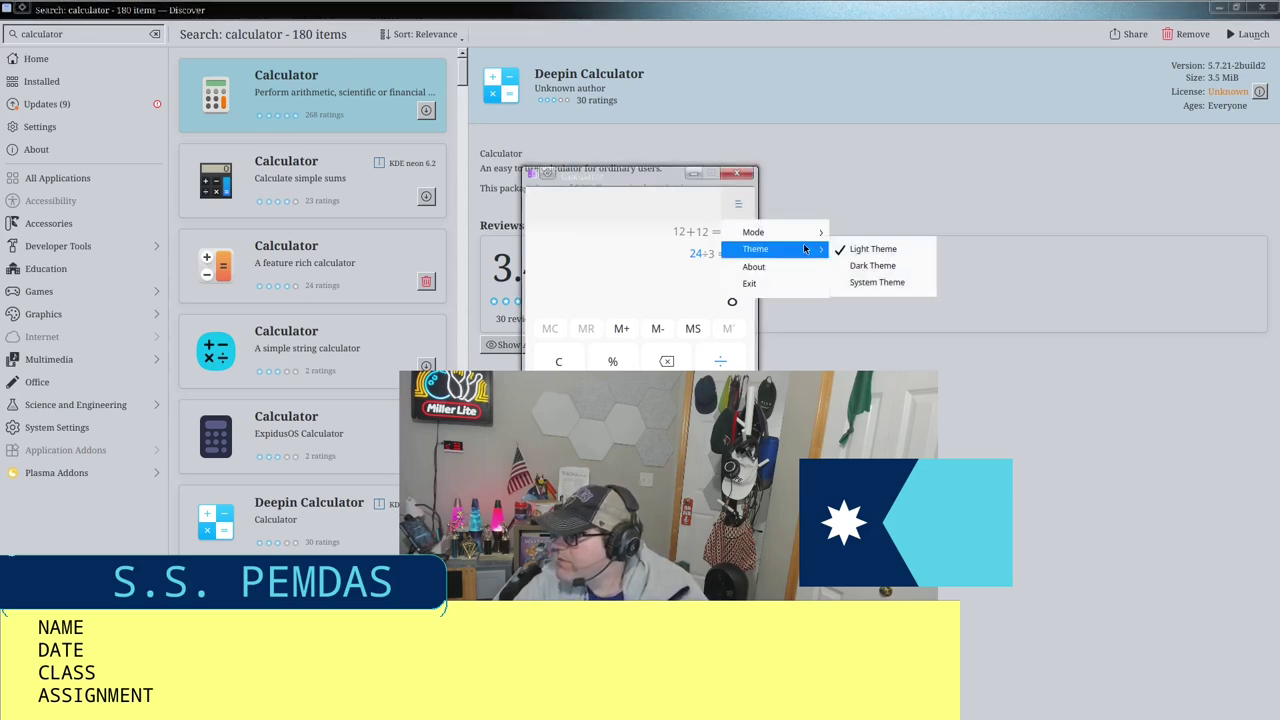
pyautogui.click(877, 290)
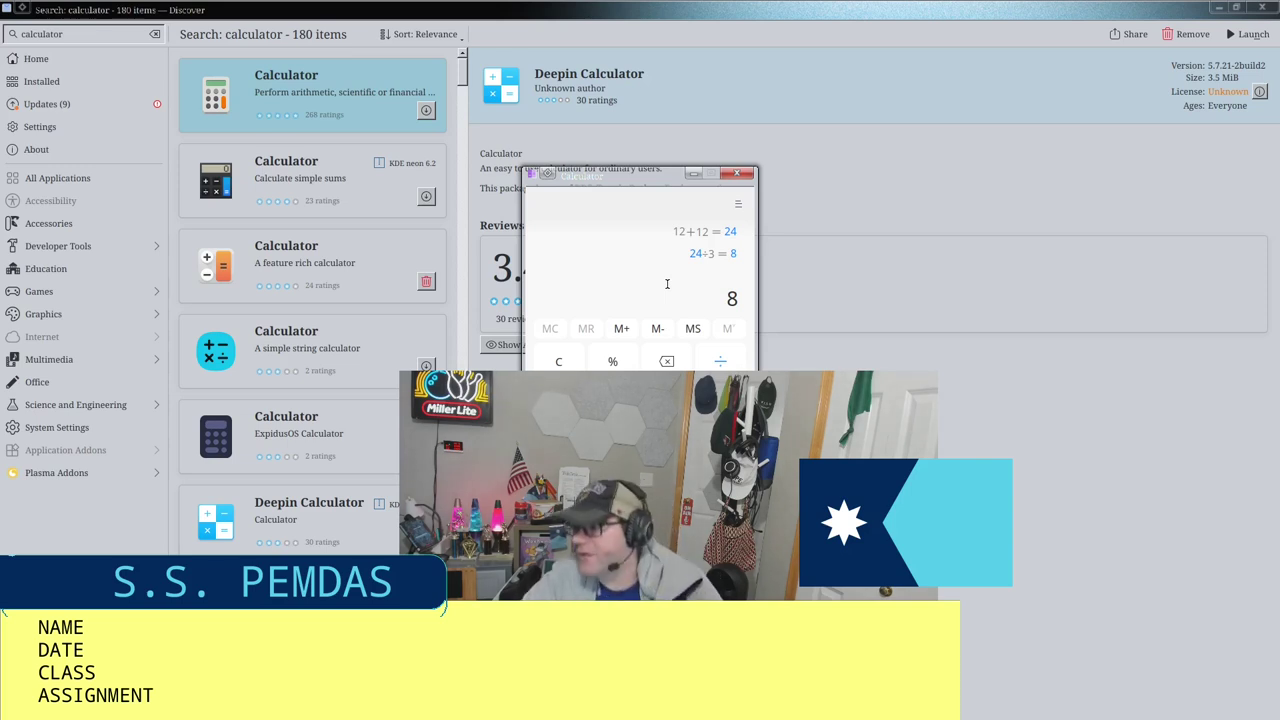
pyautogui.hotkey('alt', 'F4')
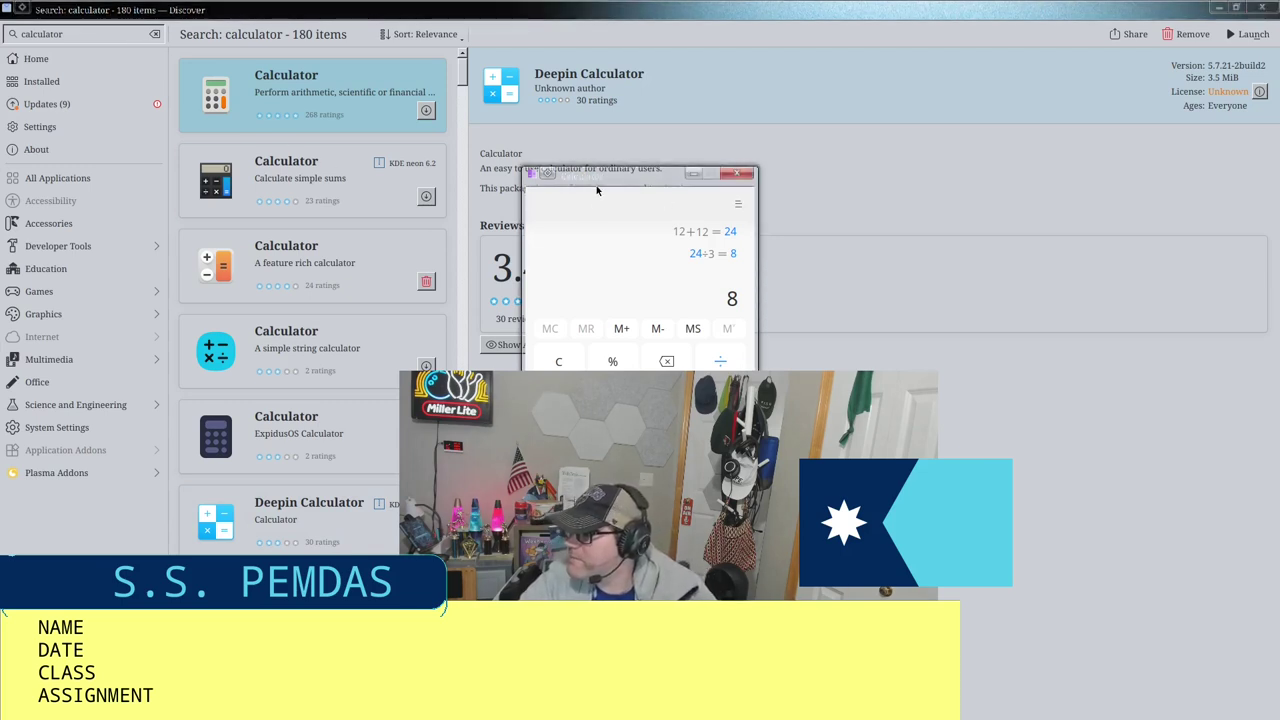
pyautogui.moveTo(597, 190); pyautogui.dragTo(213, 116)
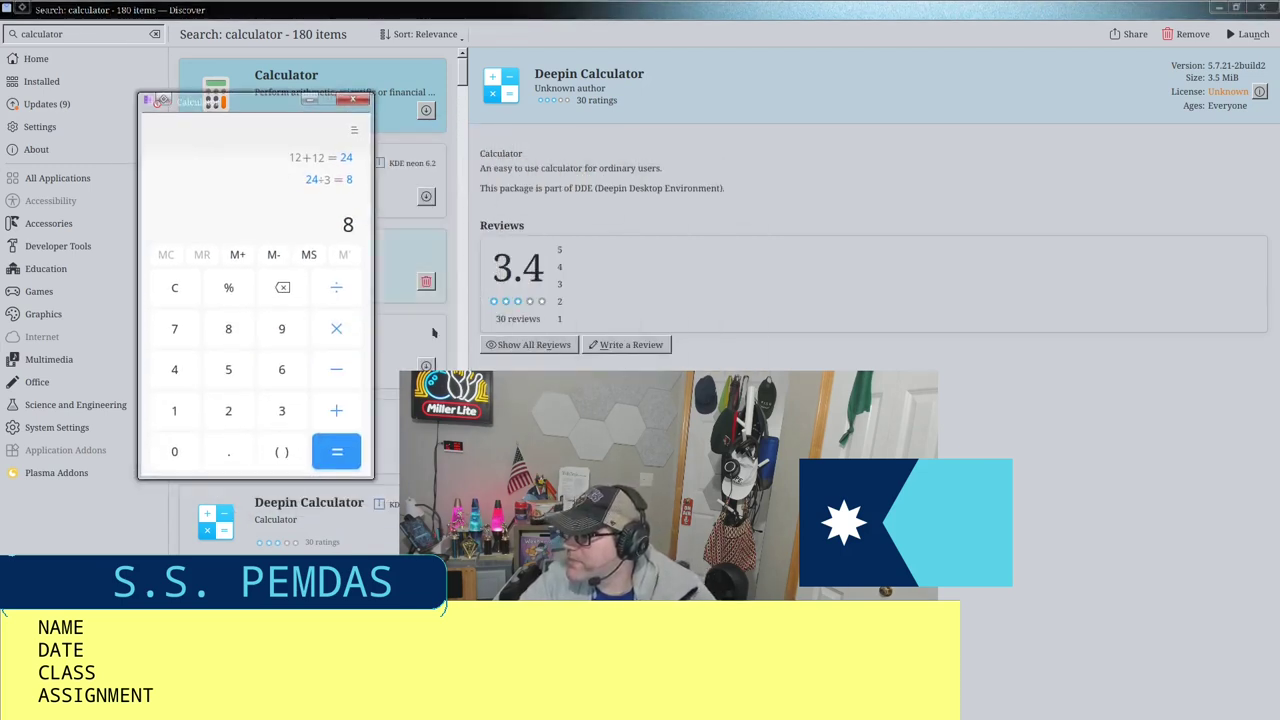
# Step: Compute 8(25) = 200, multiply by 3 for 600, and add 600 to memory with M+
pyautogui.click(289, 457)
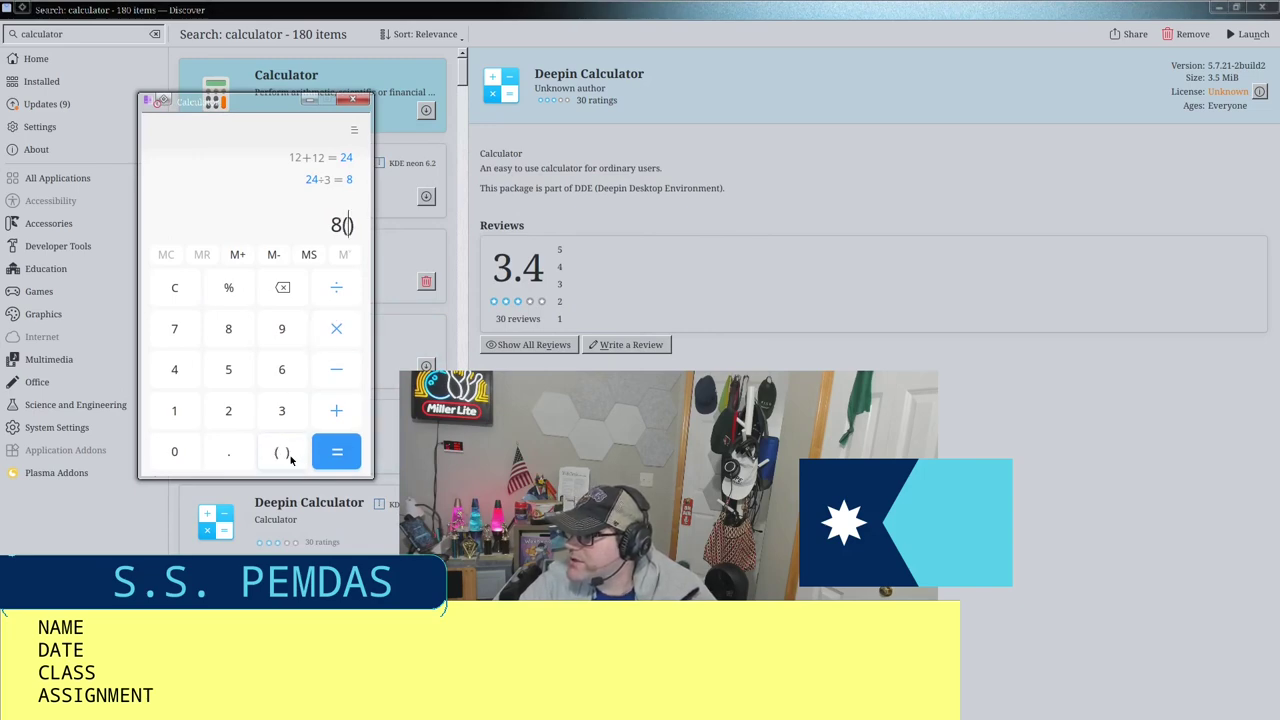
pyautogui.click(228, 410)
pyautogui.click(228, 369)
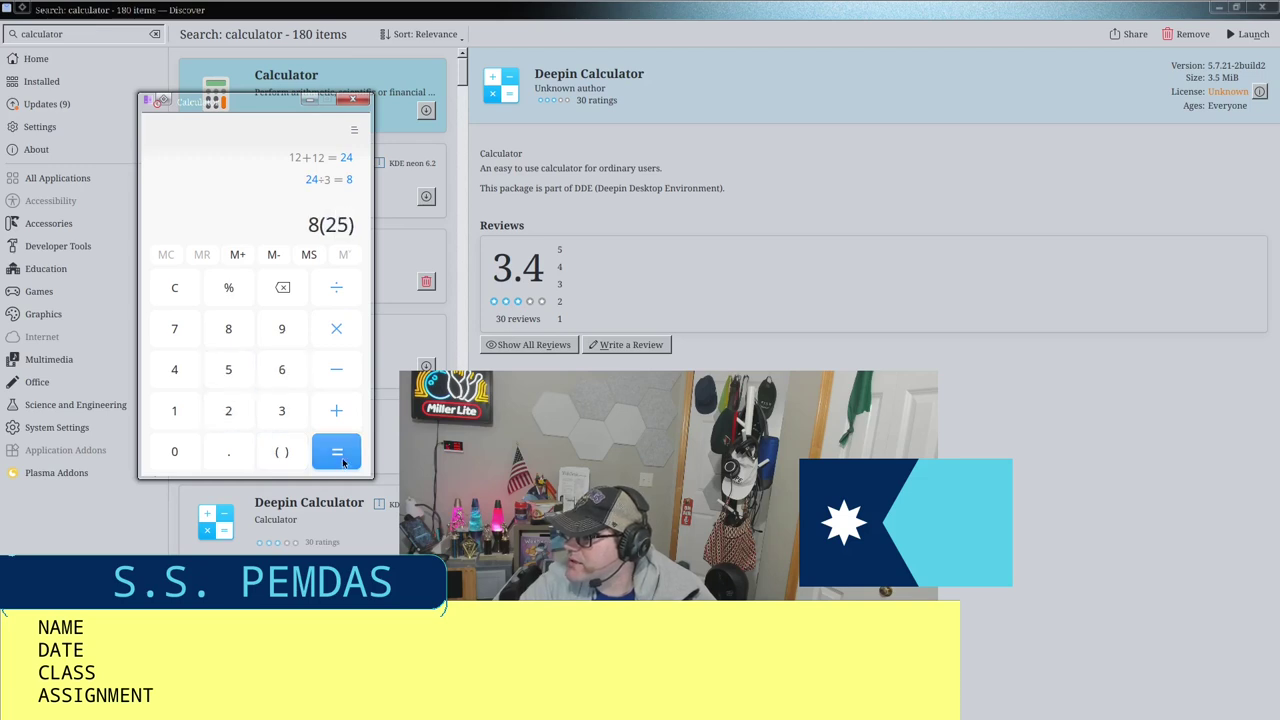
pyautogui.click(343, 460)
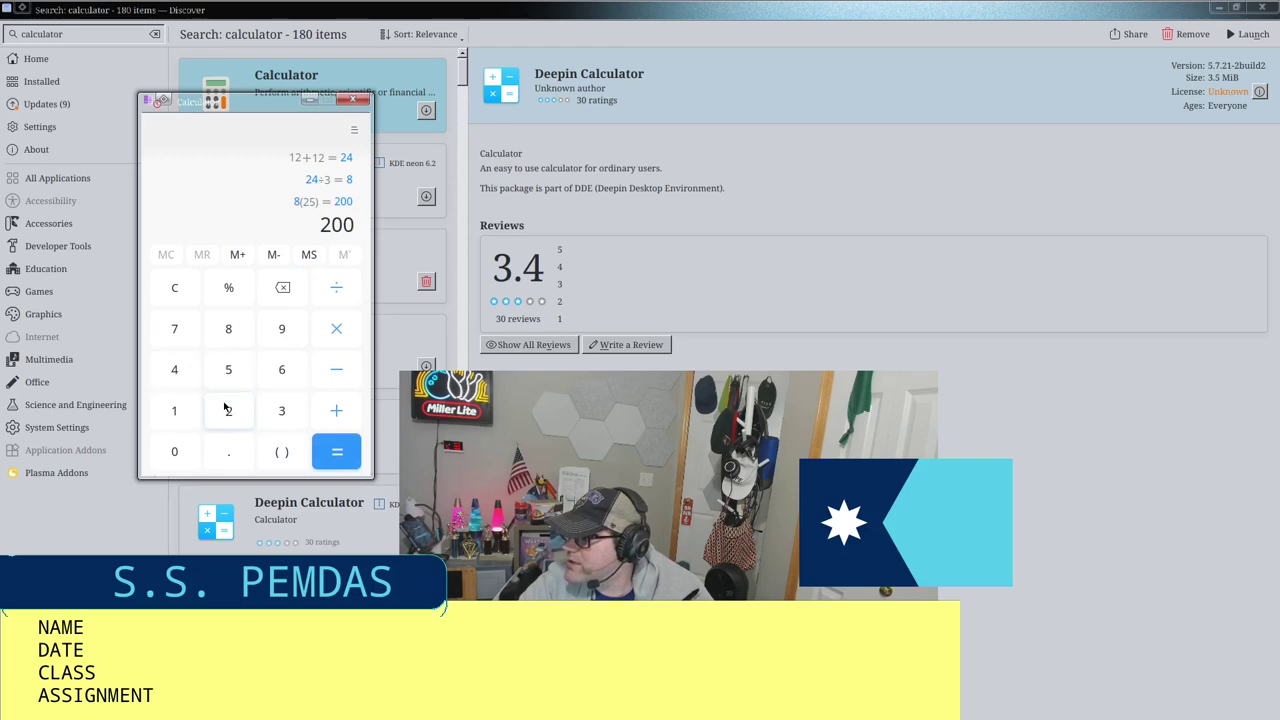
pyautogui.click(331, 342)
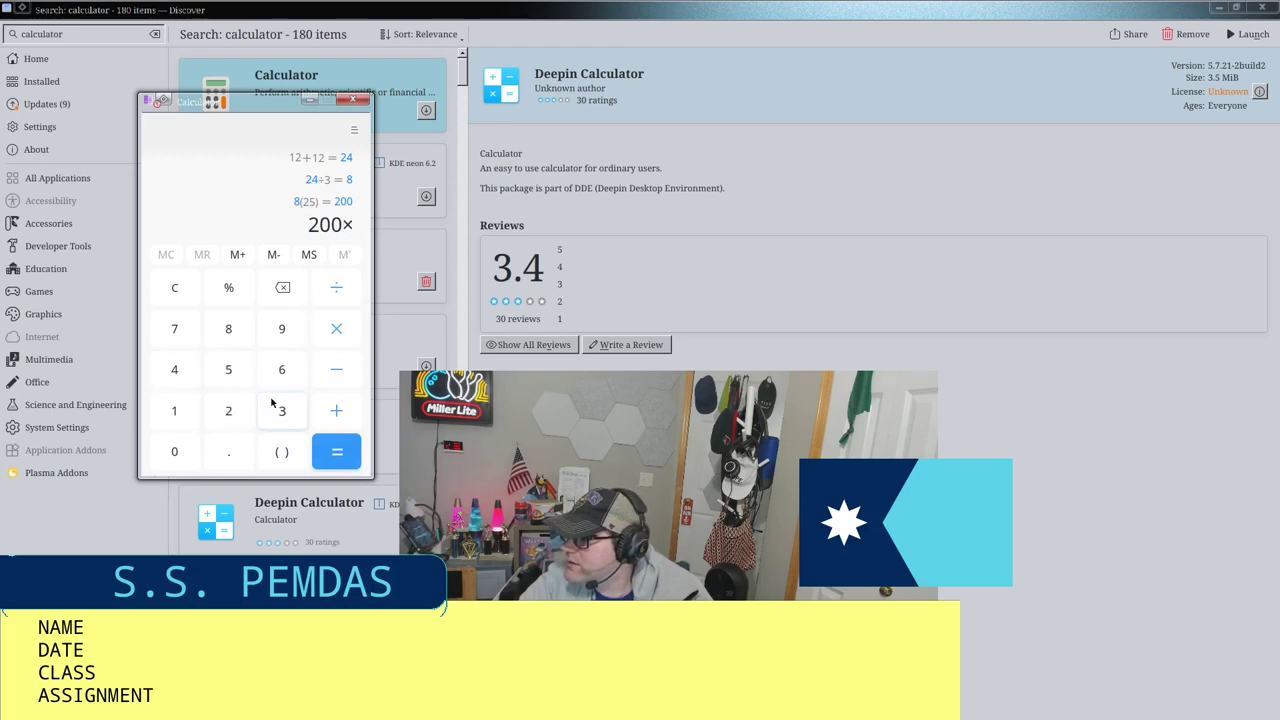
pyautogui.click(271, 403)
pyautogui.click(336, 451)
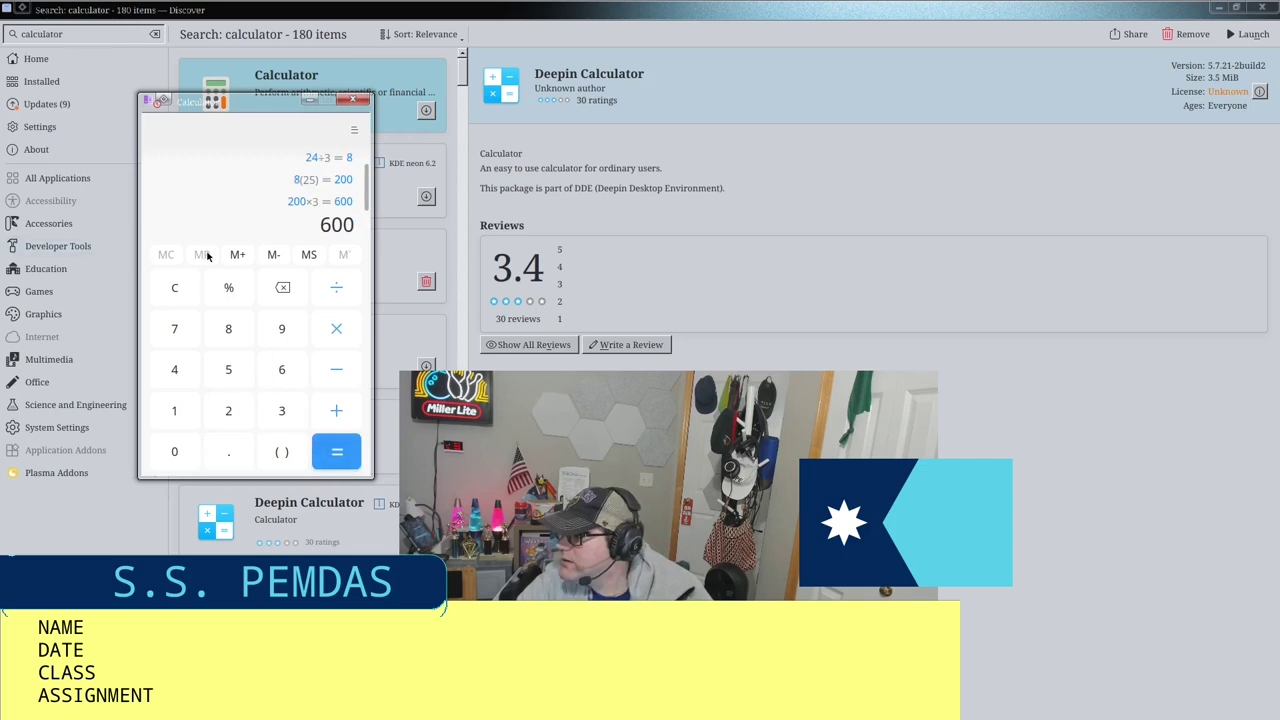
pyautogui.click(237, 254)
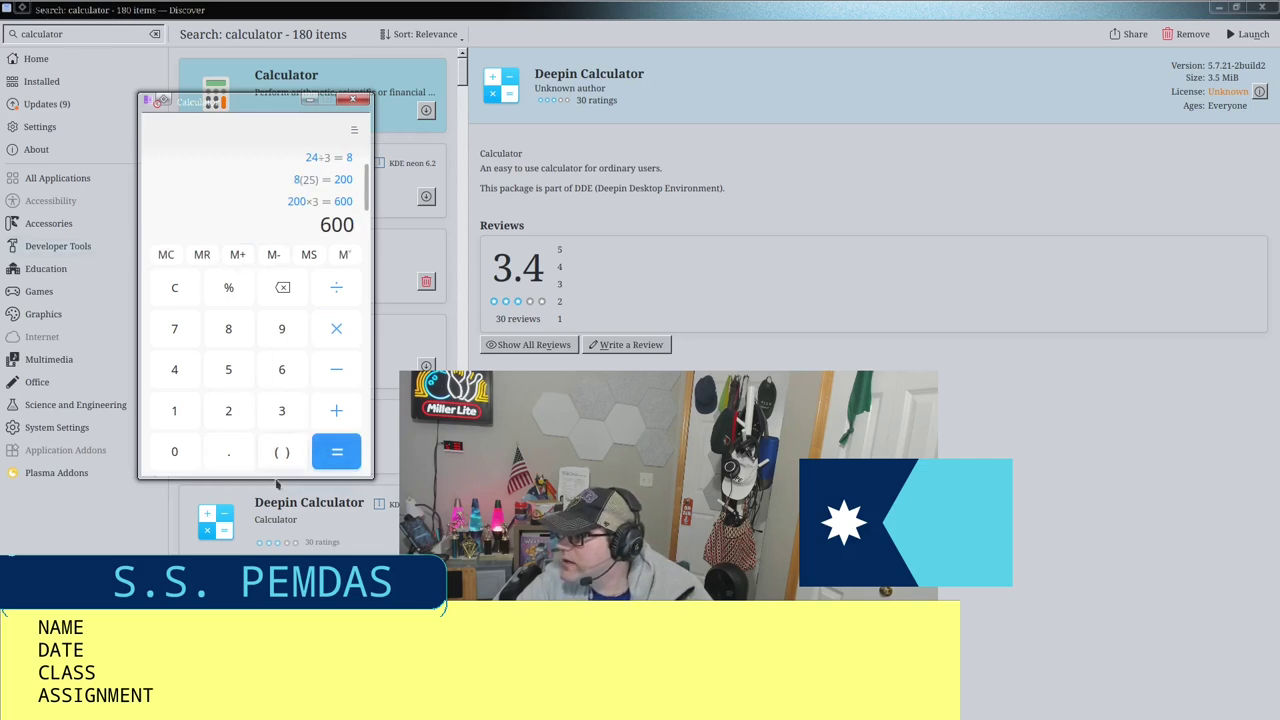
# Step: Compute 362−32 = 330, recall 600 with MR, then clear memory with MC
pyautogui.click(363, 443)
pyautogui.write('362')
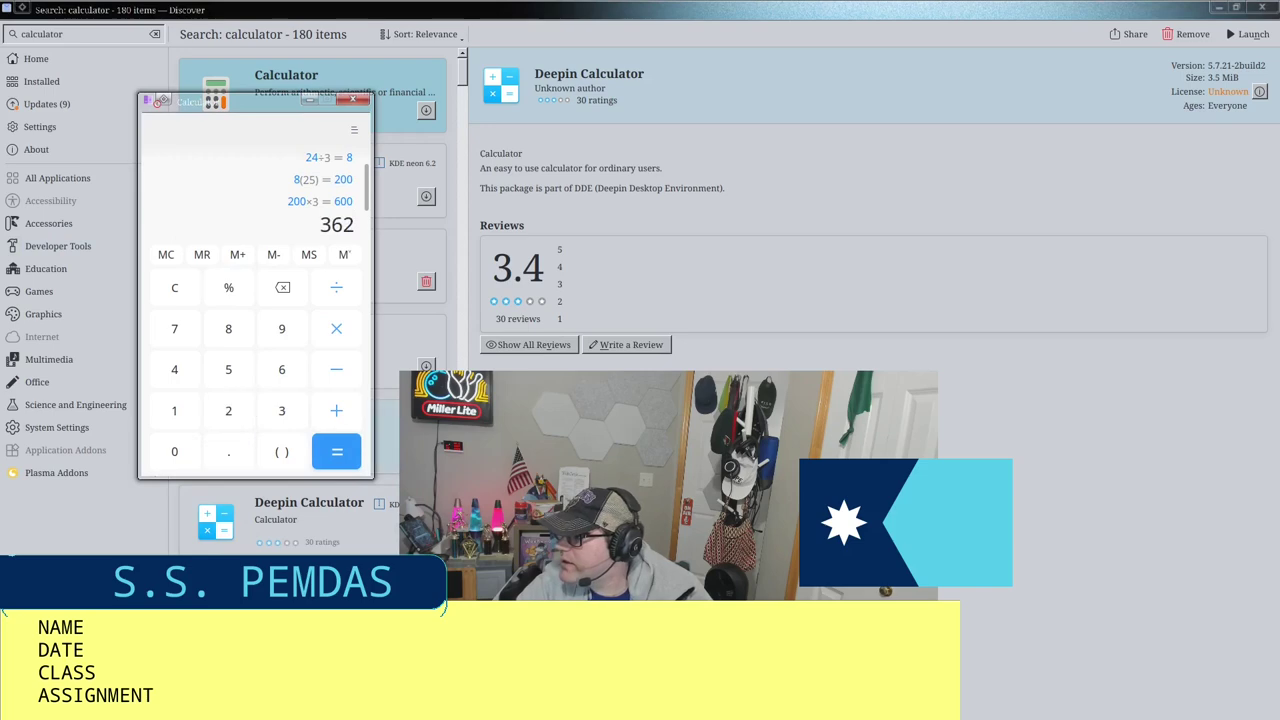
pyautogui.press('-')
pyautogui.click(281, 410)
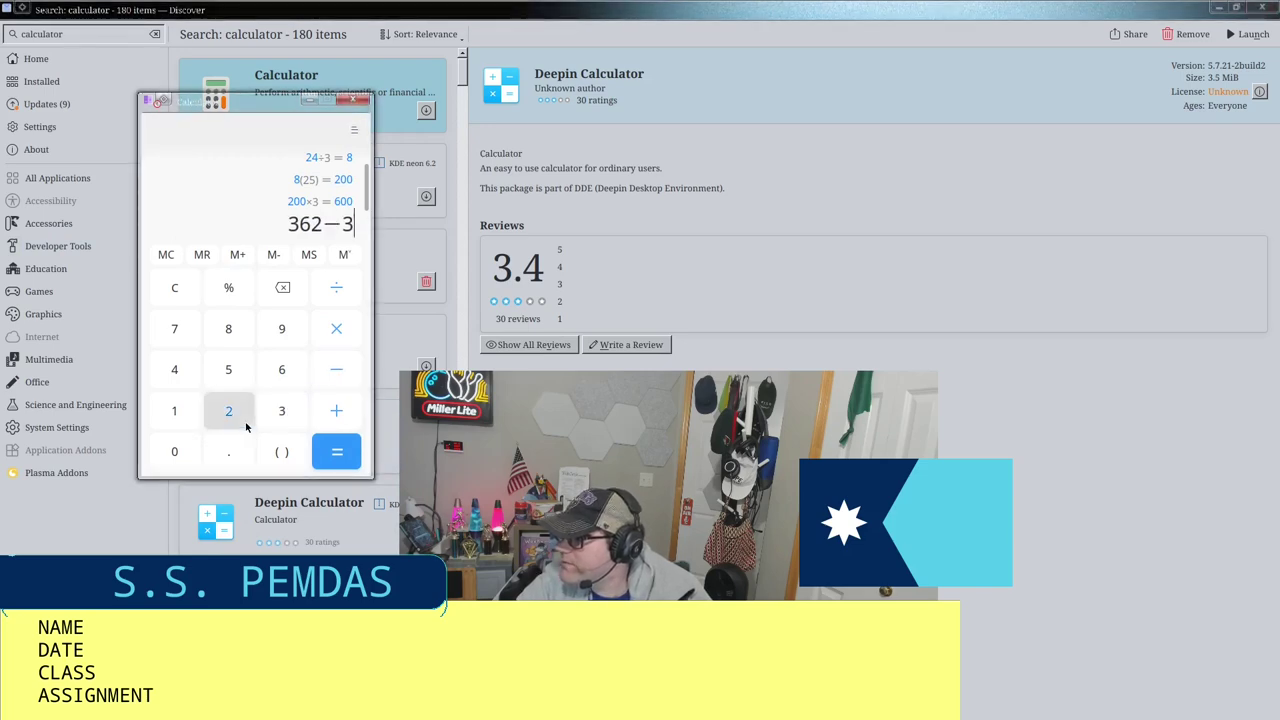
pyautogui.click(246, 427)
pyautogui.click(326, 455)
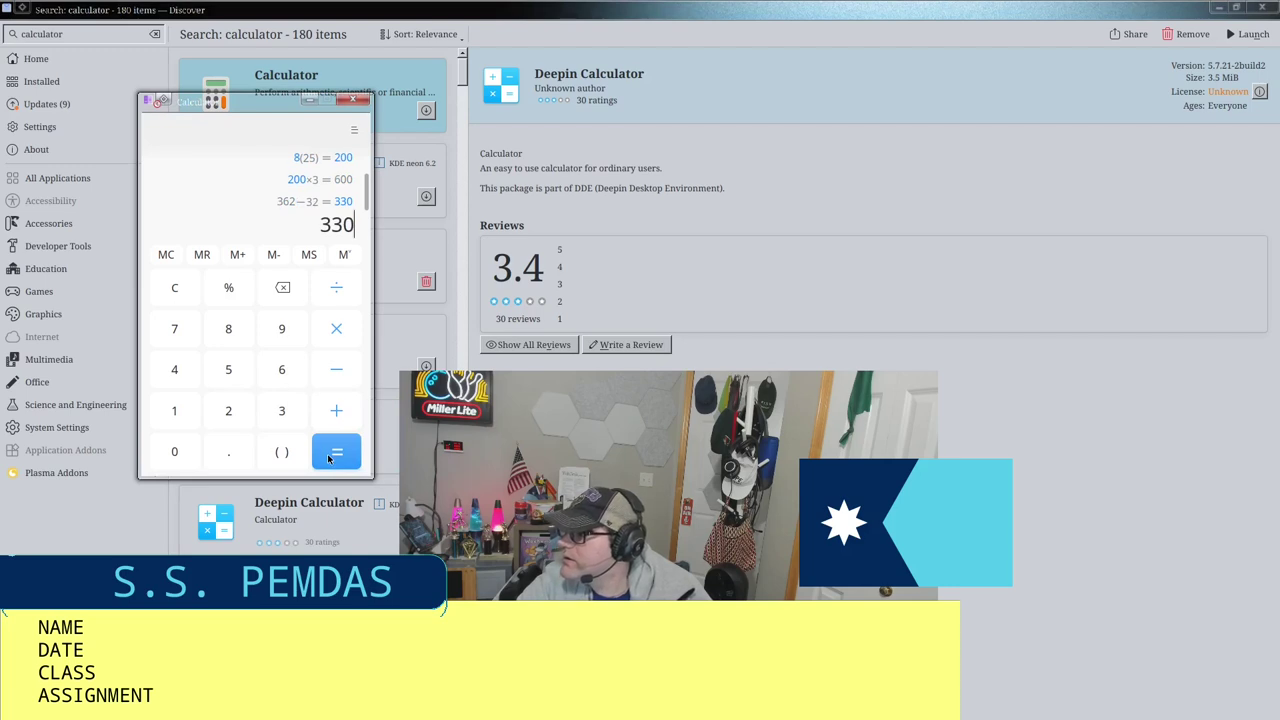
pyautogui.click(200, 256)
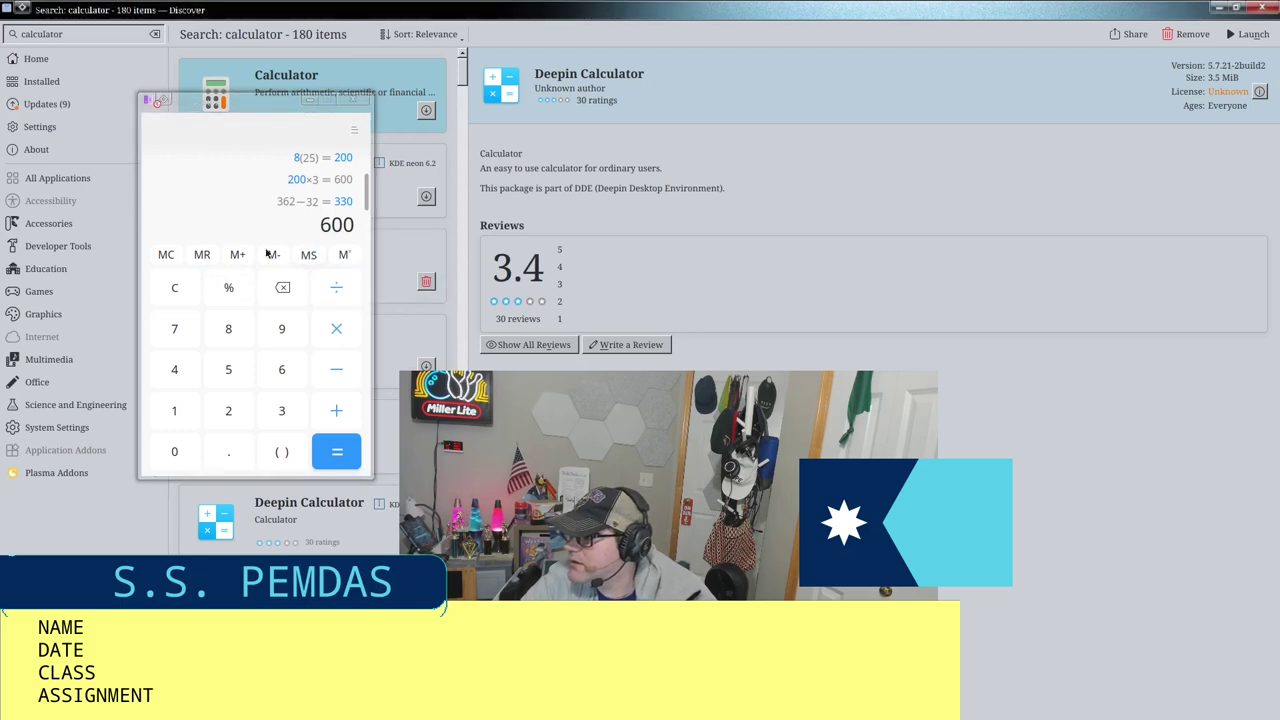
pyautogui.click(166, 254)
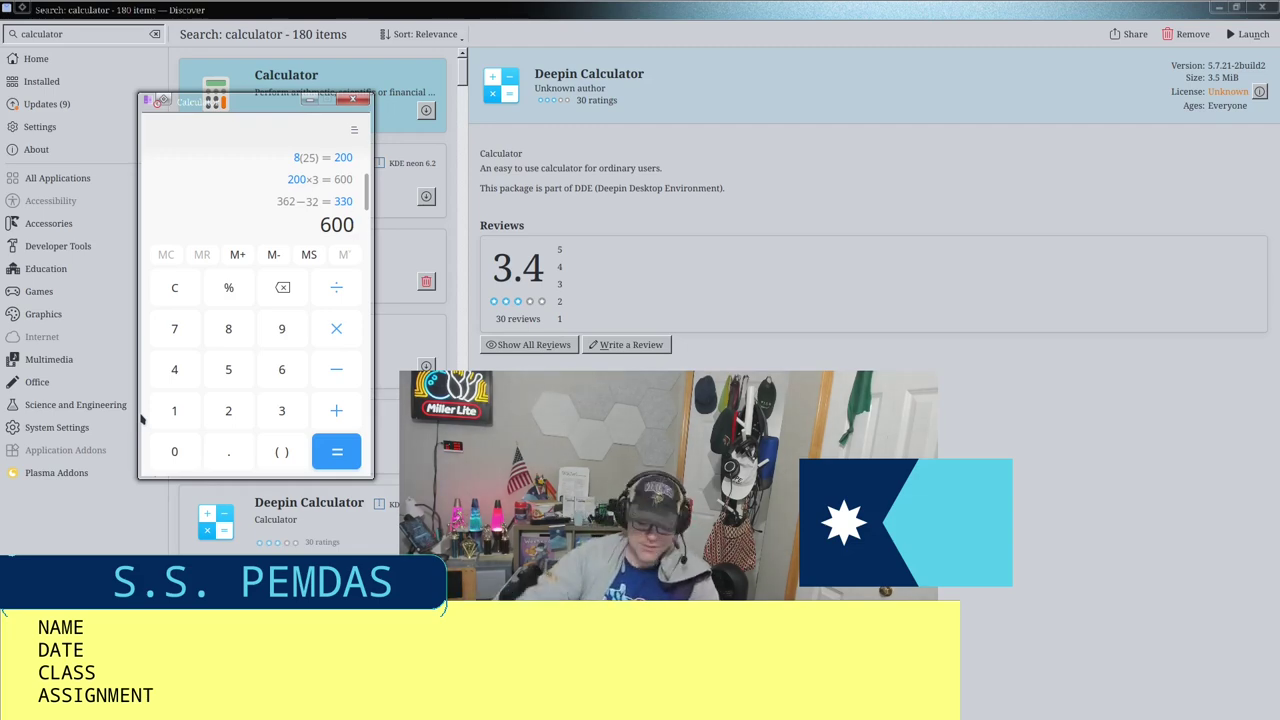
# Step: Recall 362−32 from the history, then close the Deepin Calculator window with Alt+F4
pyautogui.press('super')
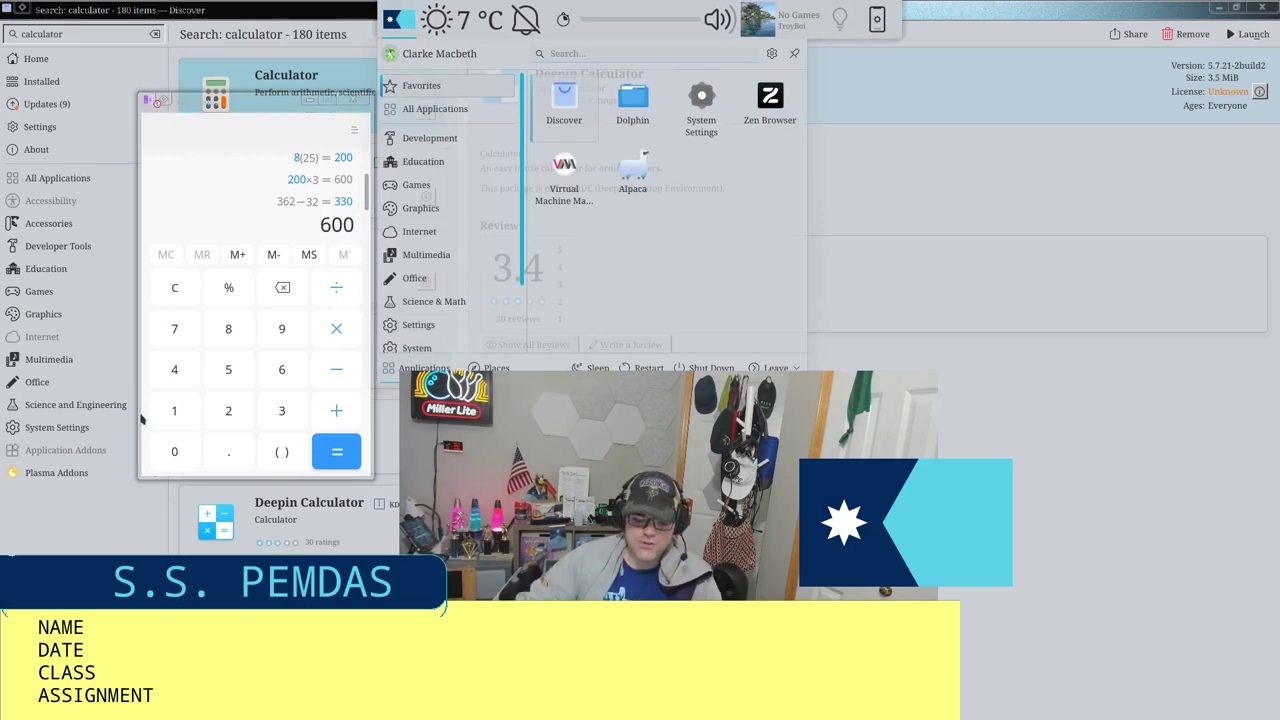
pyautogui.press('super')
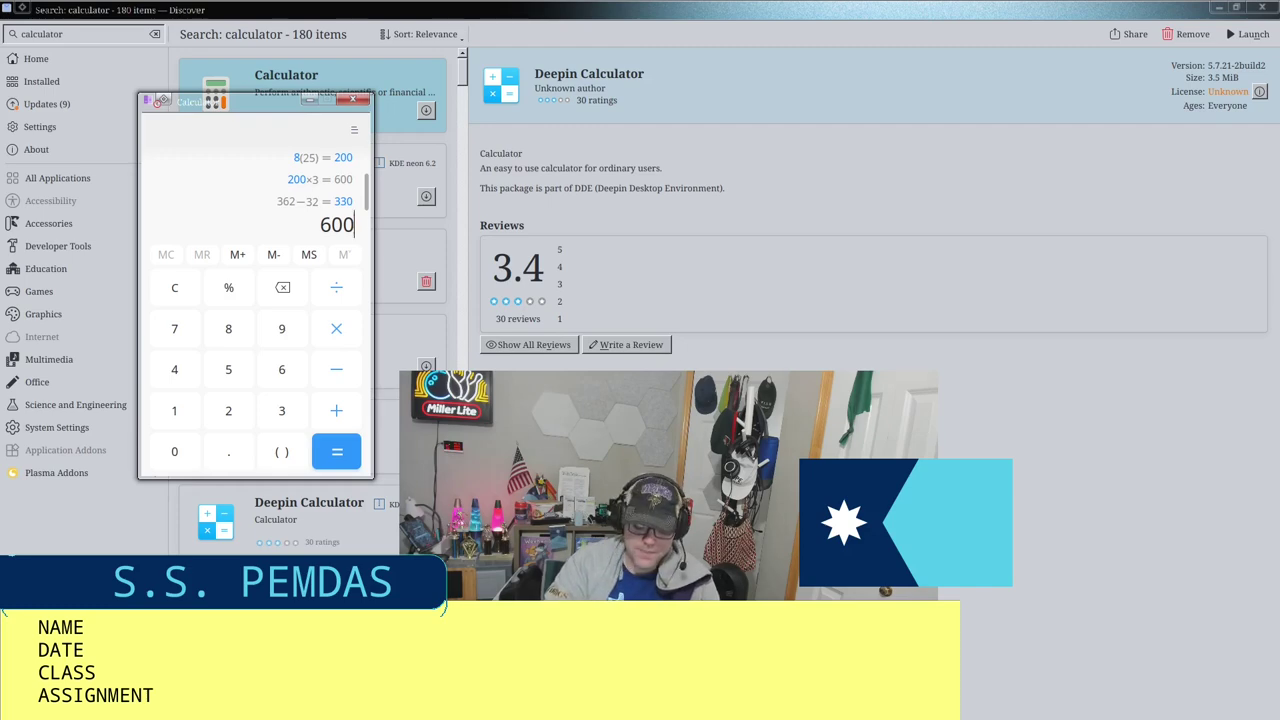
pyautogui.click(169, 200)
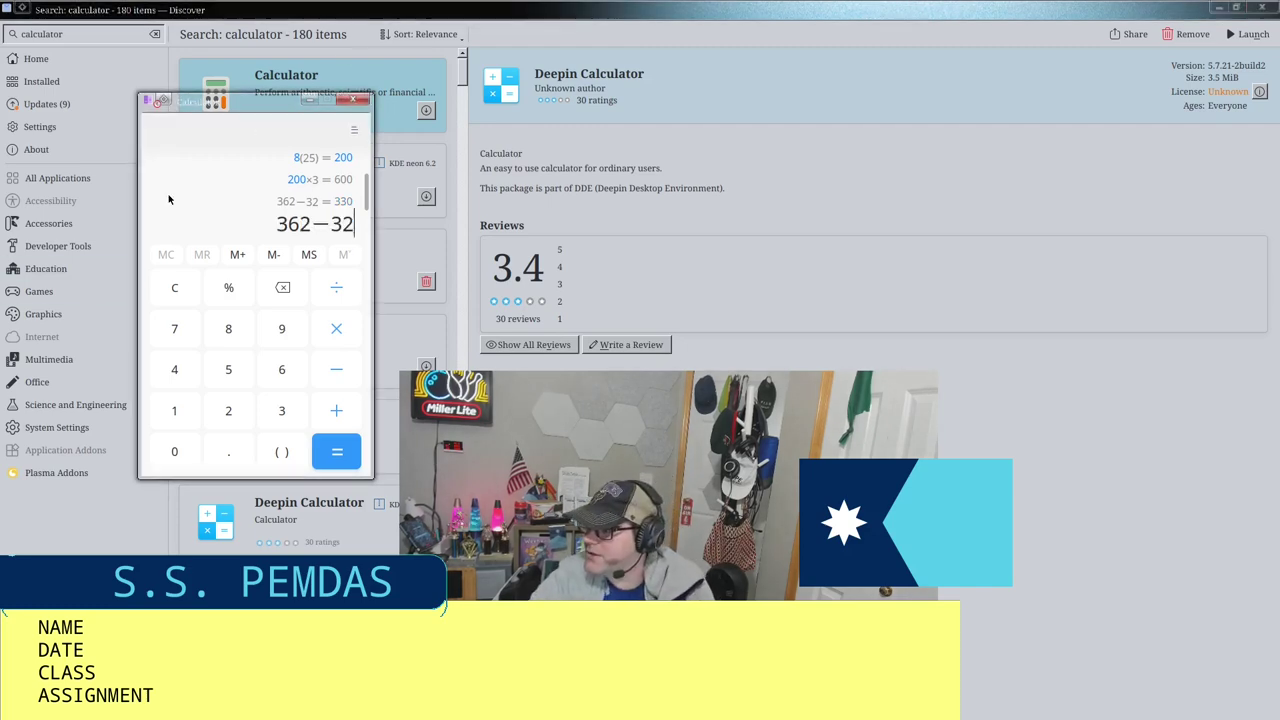
pyautogui.hotkey('alt', 'F4')
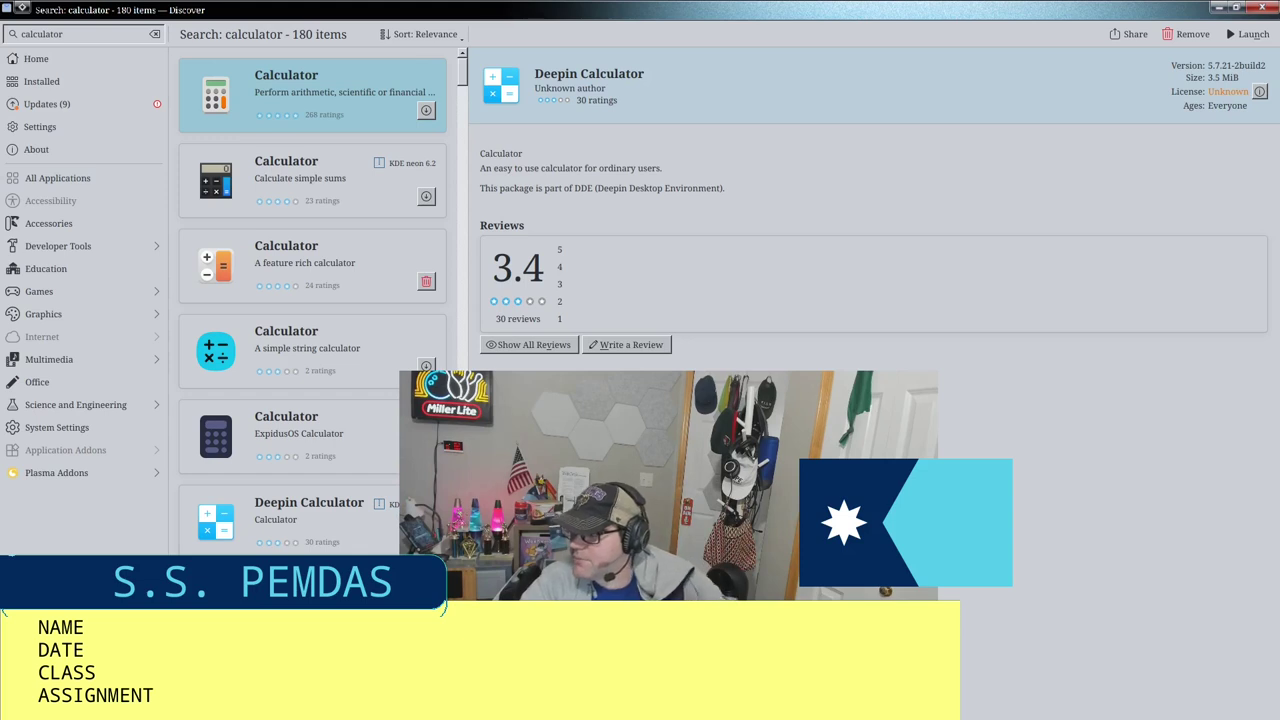
pyautogui.scroll(-1, 344, 525)
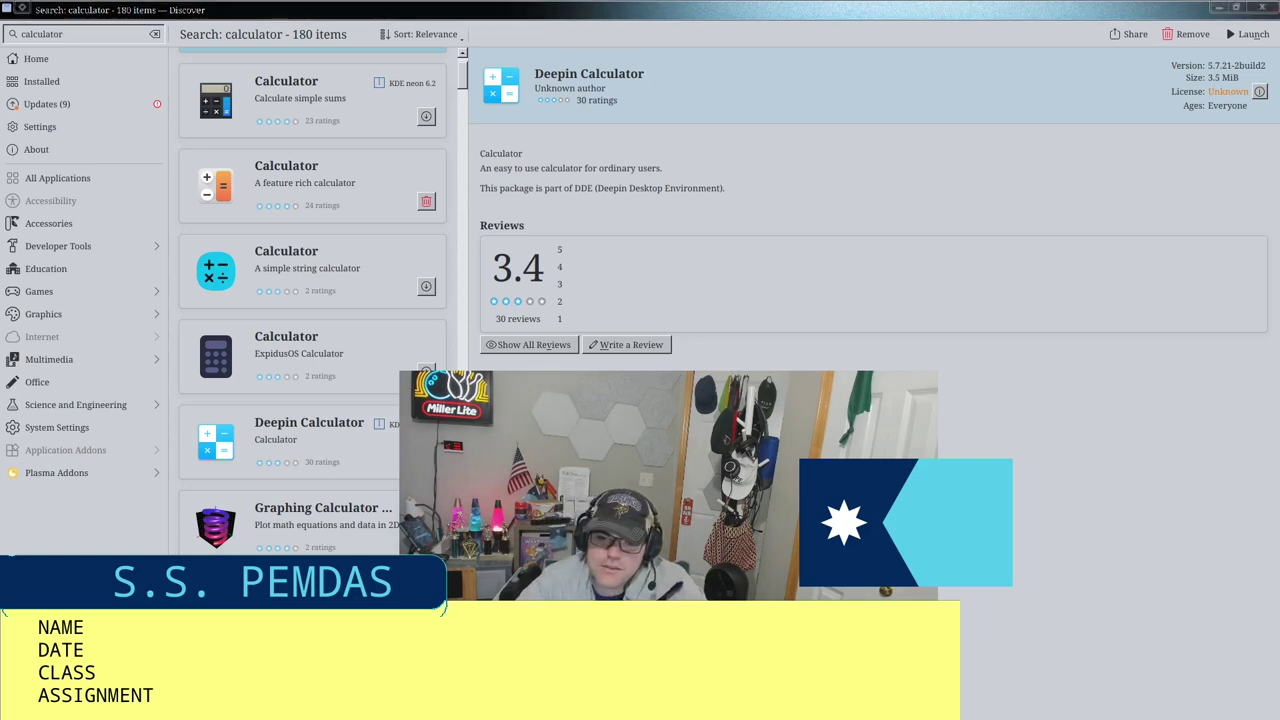
# Step: Browse past Graphing Calculator 3D to the MATE Calculator 1.26.0 page and launch it
pyautogui.scroll(-1, 312, 300)
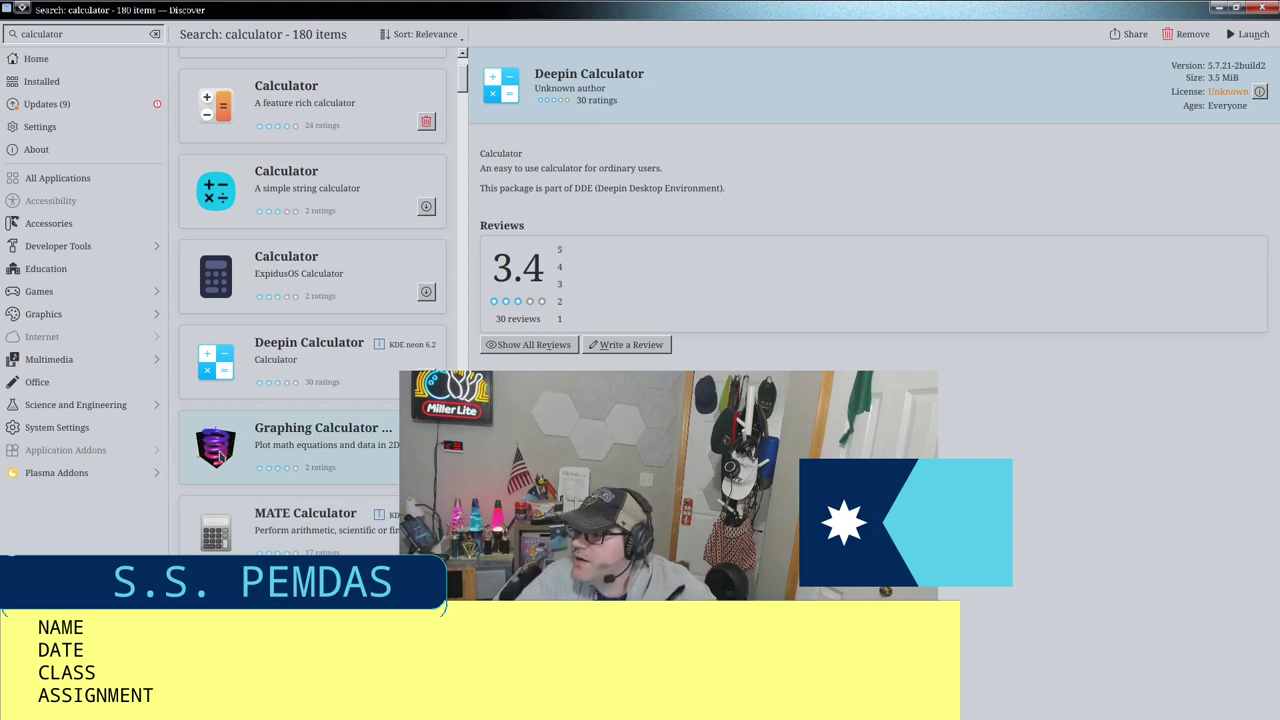
pyautogui.click(215, 458)
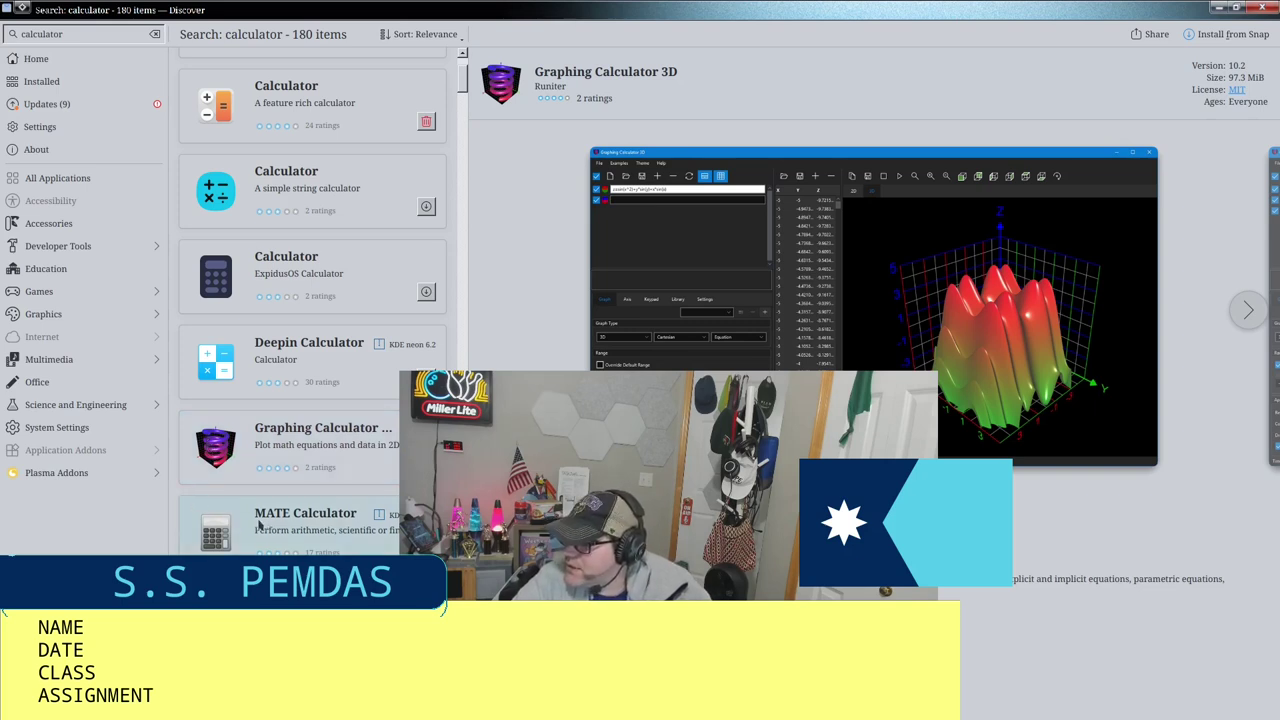
pyautogui.click(258, 525)
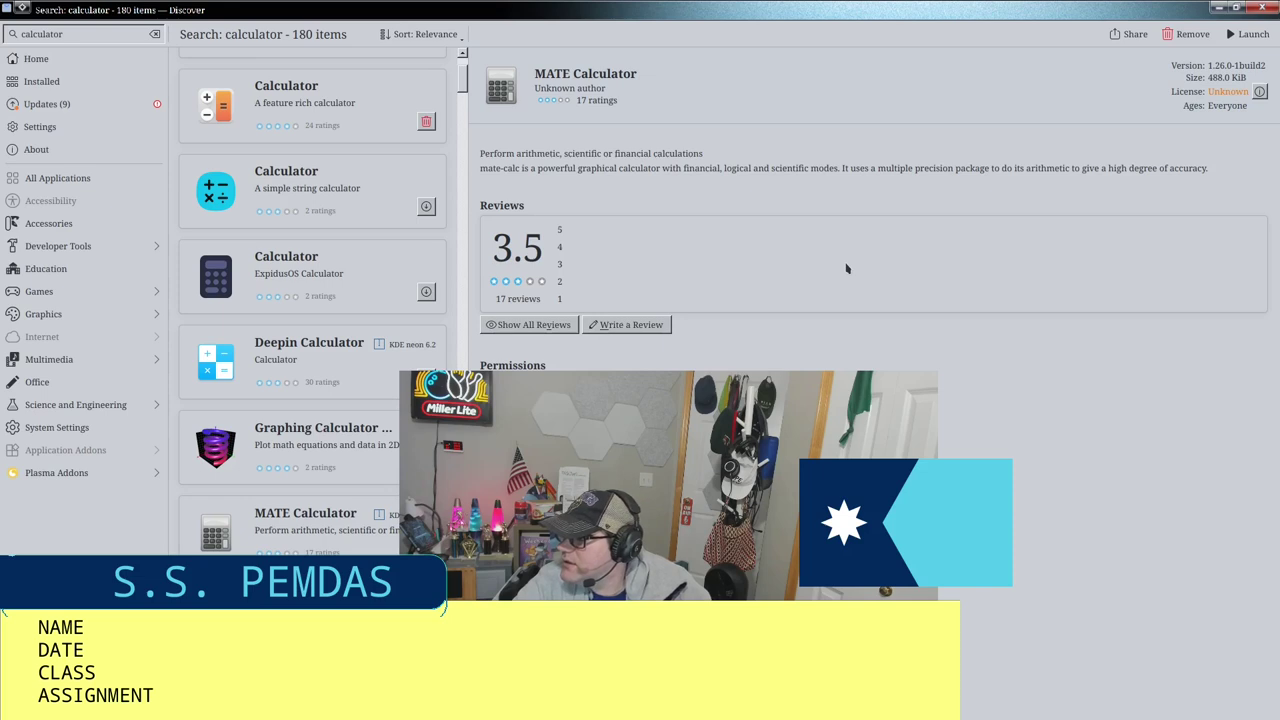
pyautogui.click(1247, 34)
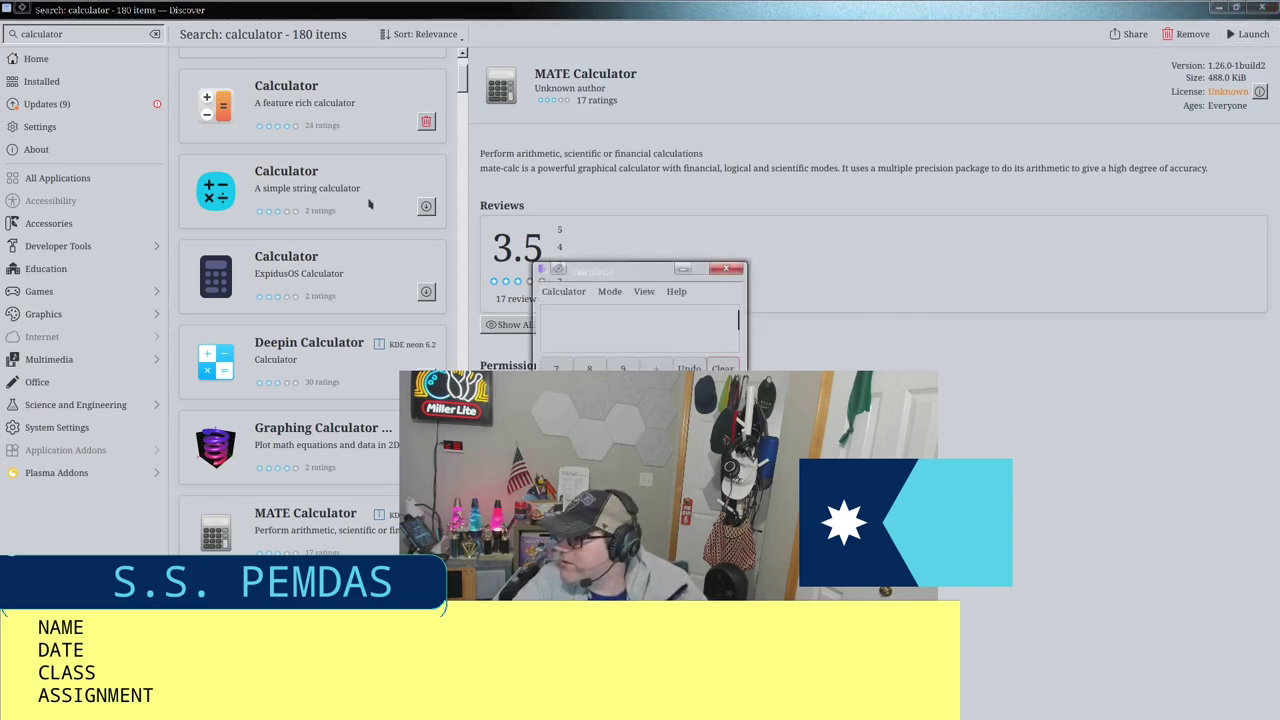
# Step: Move the MATE Calculator window to the upper left and bring Discover back in front
pyautogui.moveTo(650, 284); pyautogui.dragTo(214, 120)
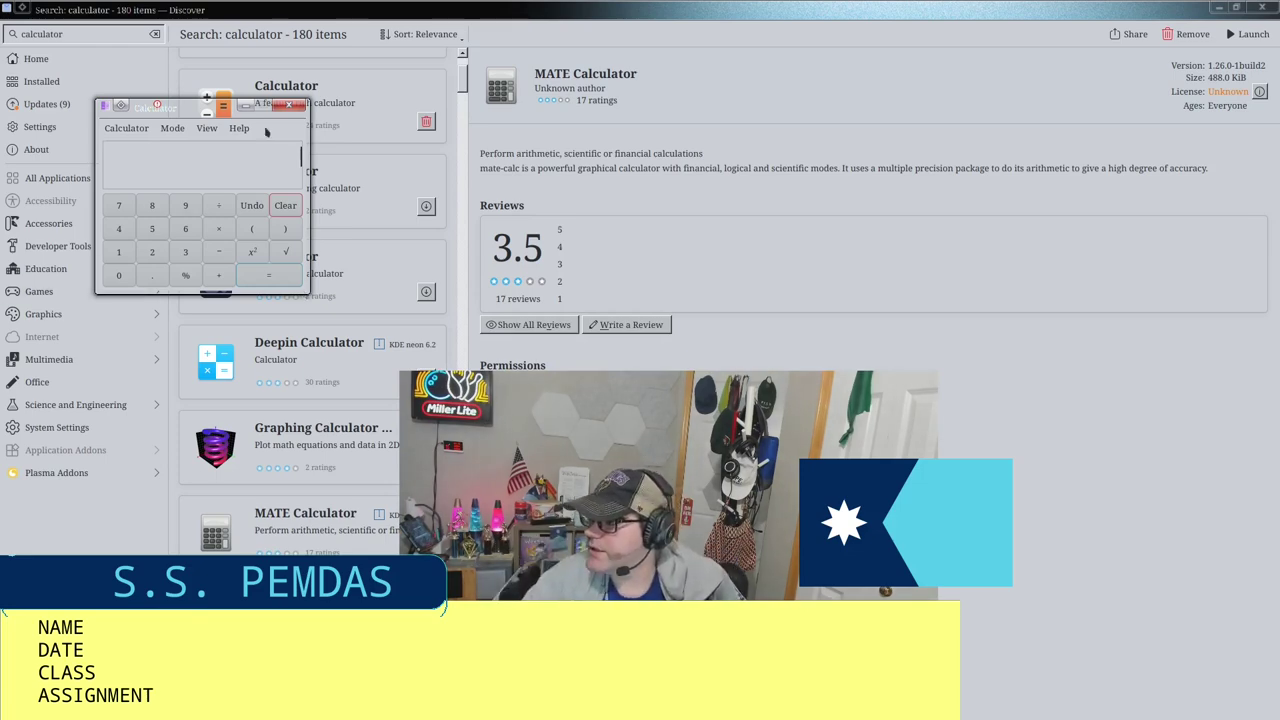
pyautogui.click(156, 103)
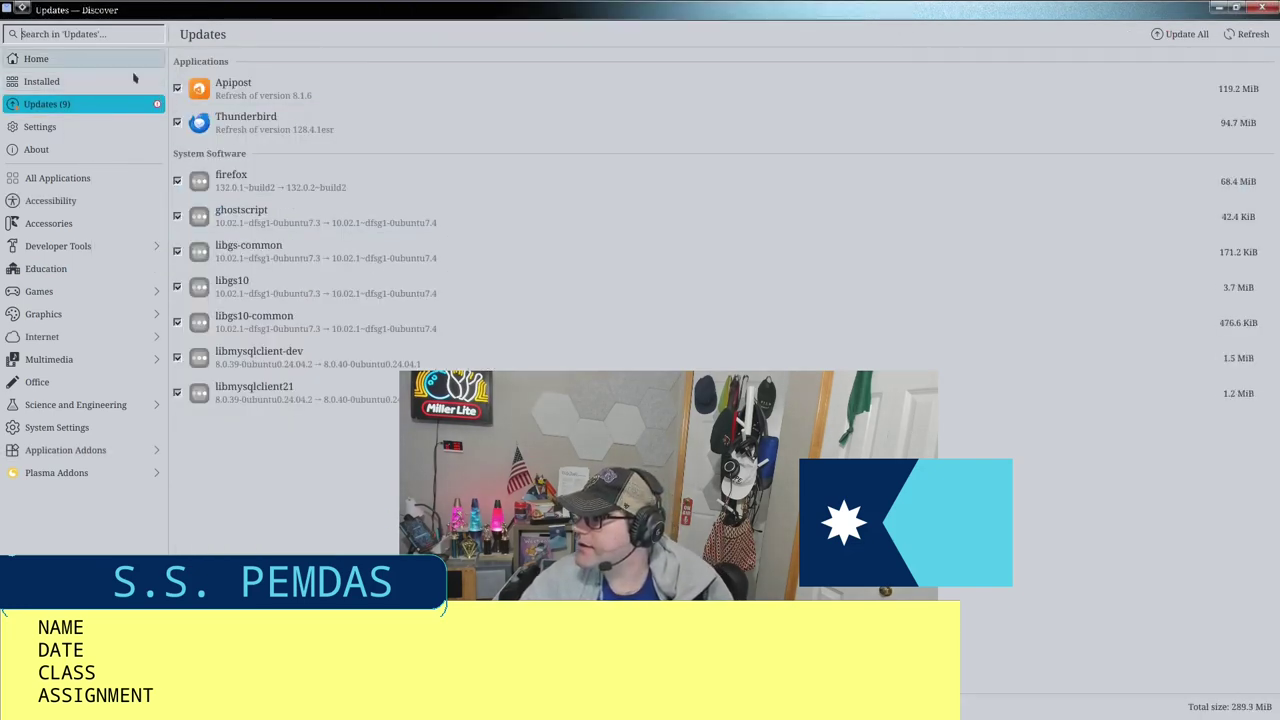
# Step: Check Discover's Updates and Installed pages, then return Home and search for 'calculator'
pyautogui.click(94, 60)
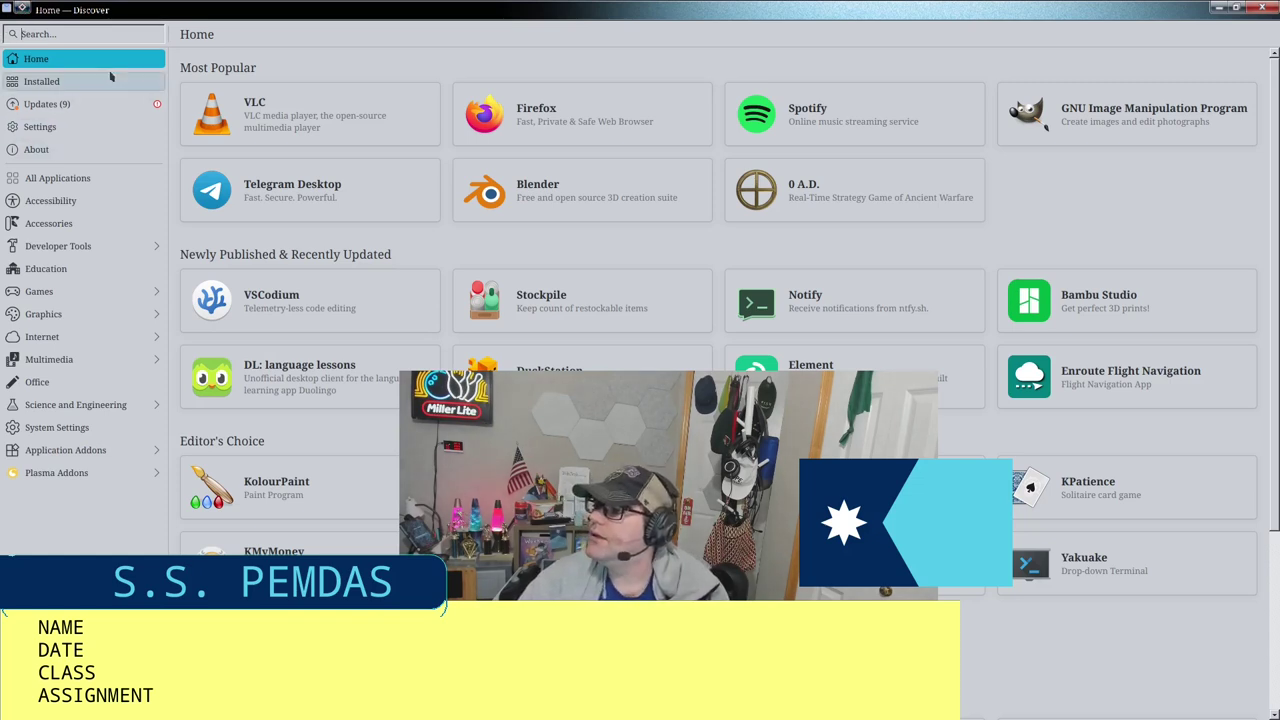
pyautogui.hotkey('ctrl', 'f')
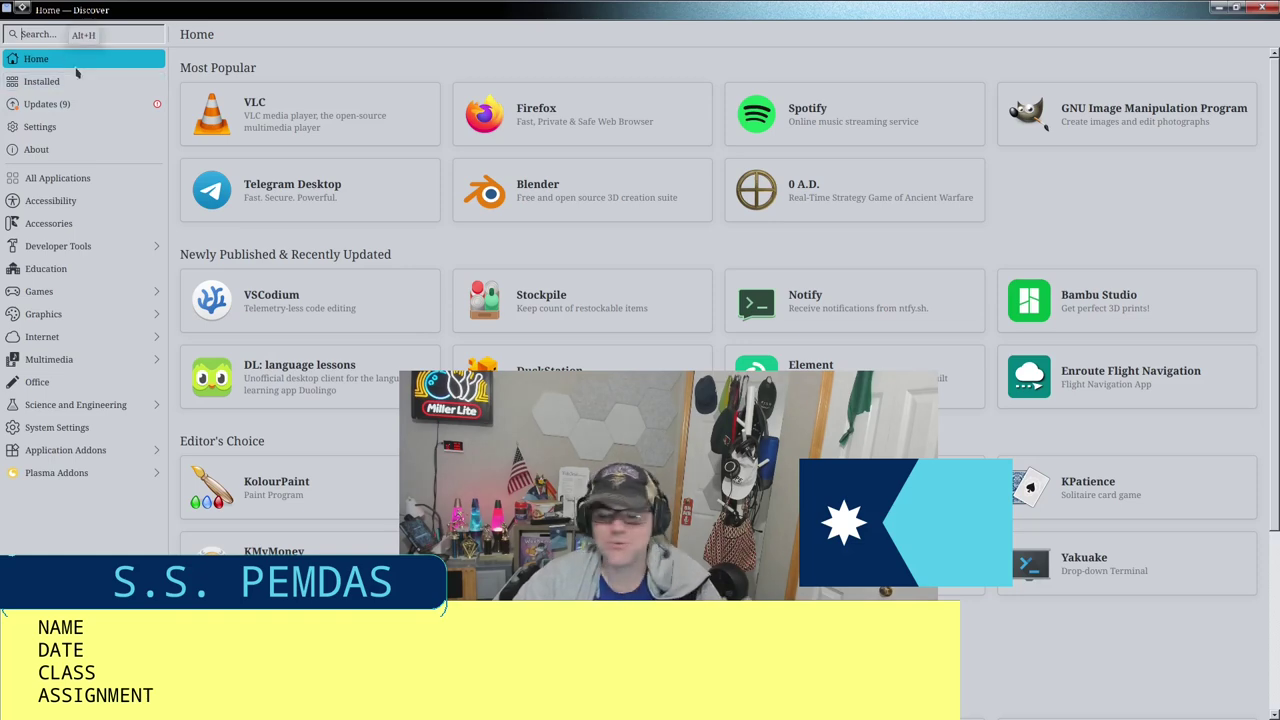
pyautogui.click(85, 104)
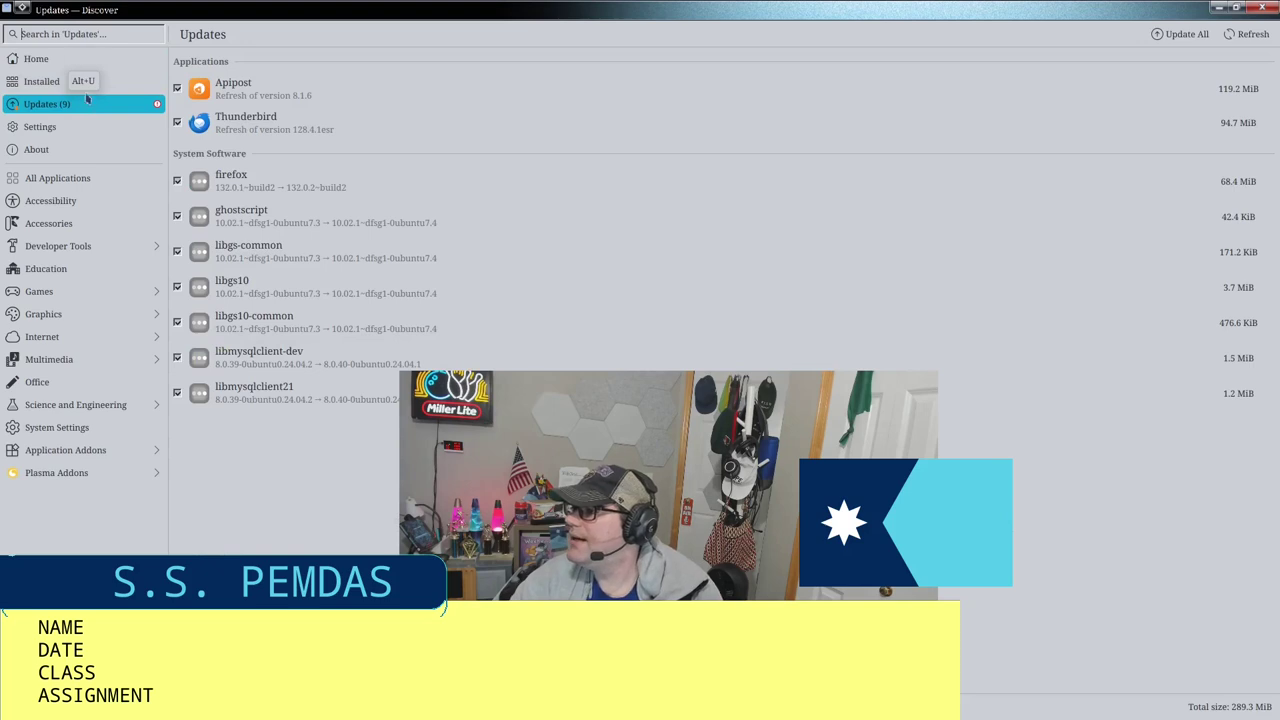
pyautogui.click(85, 83)
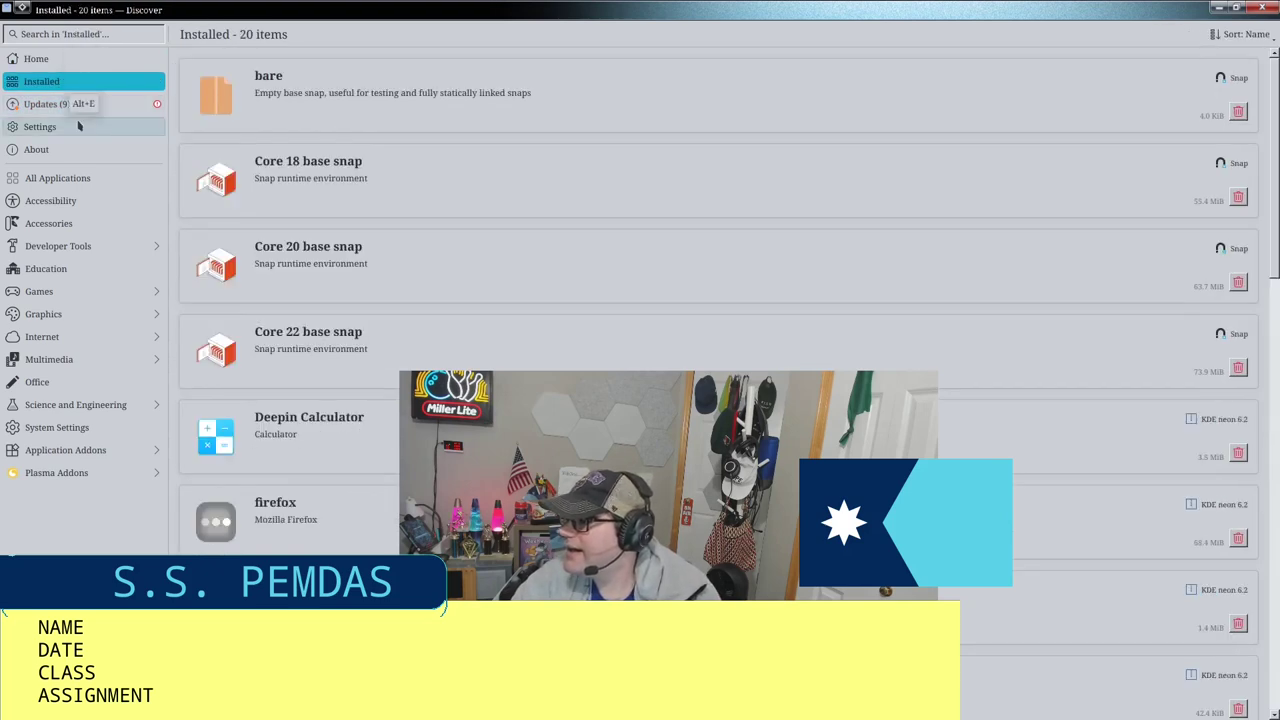
pyautogui.click(56, 62)
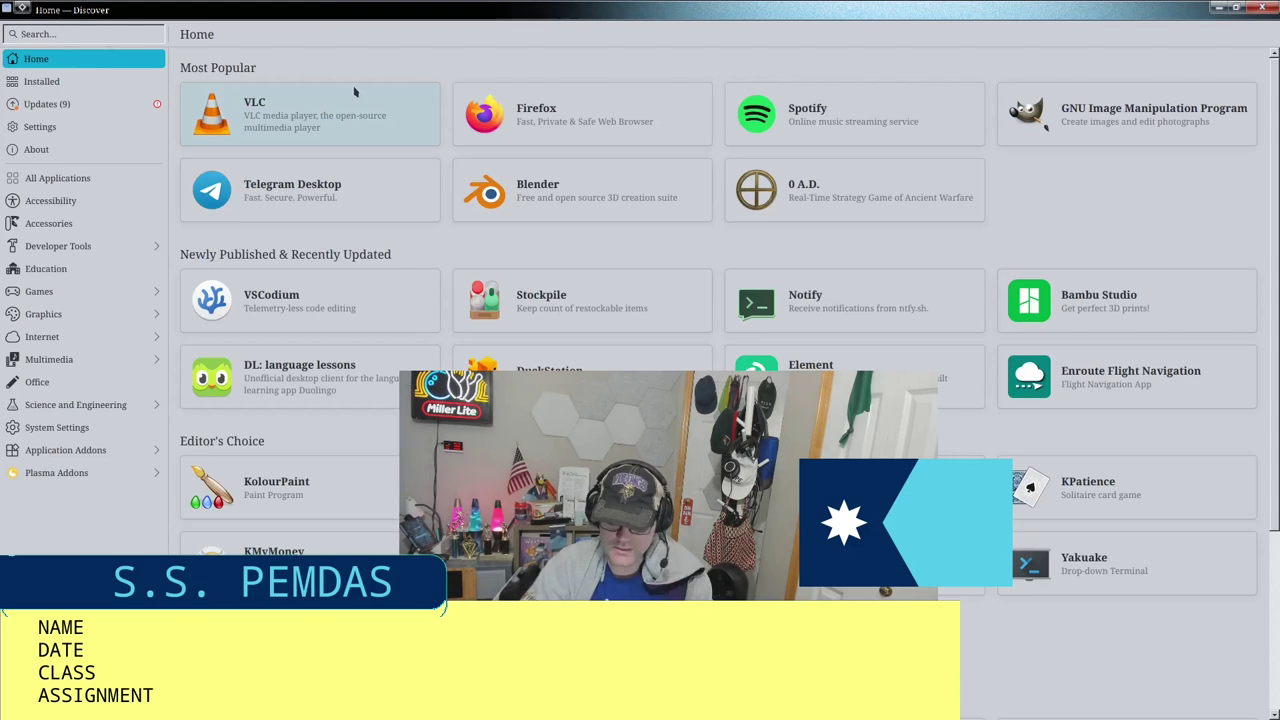
pyautogui.write('cal')
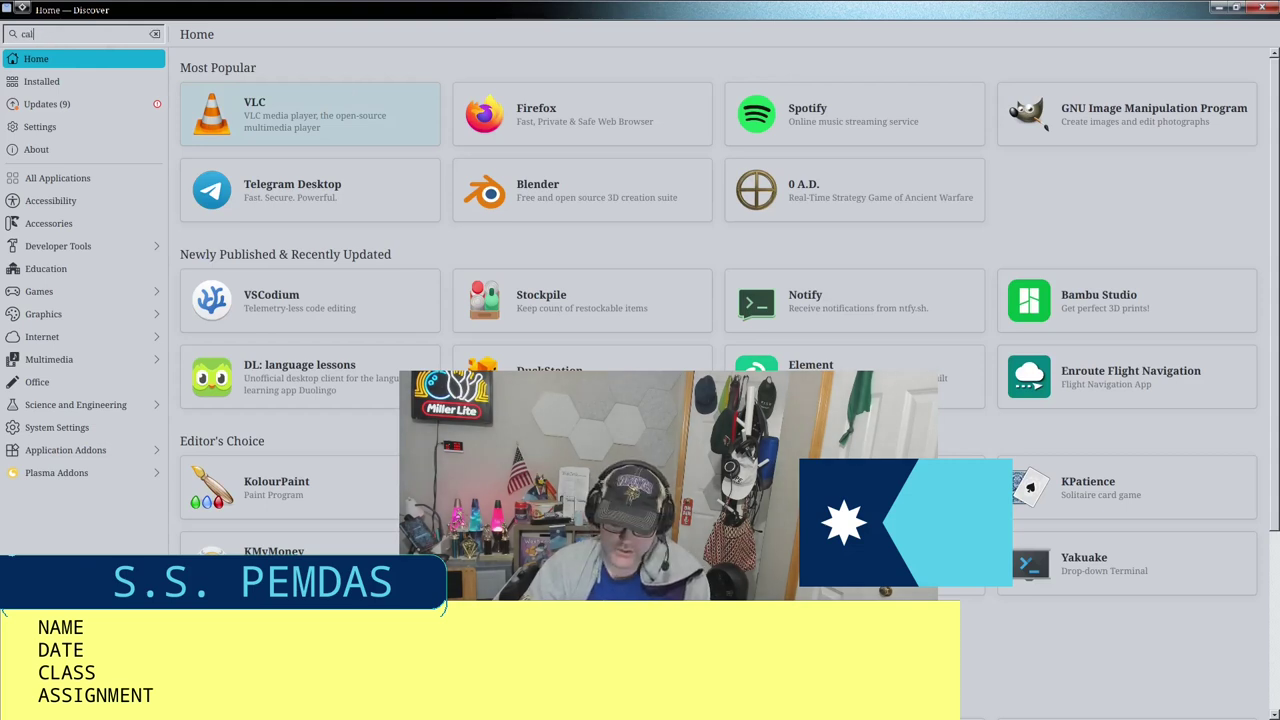
pyautogui.write('culator')
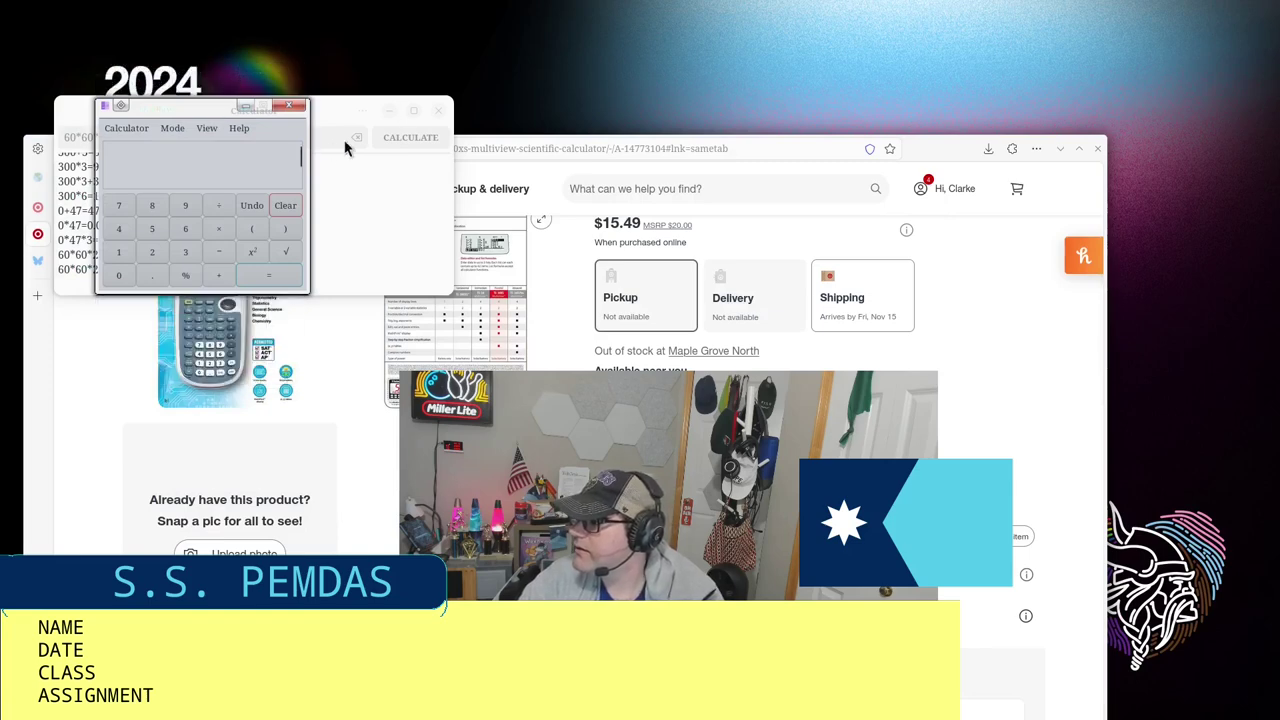
# Step: Close the small MATE Calculator window
pyautogui.click(394, 109)
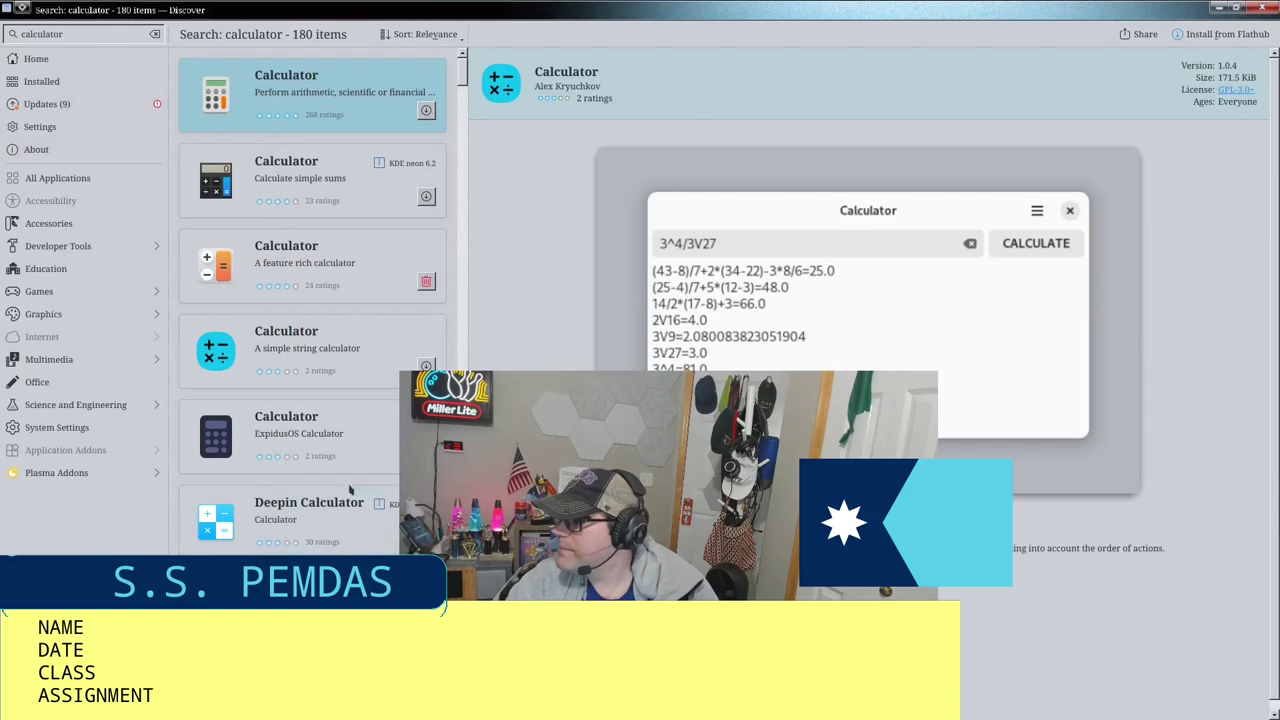
# Step: View the simple string calculator's details and scroll through the calculator results
pyautogui.click(304, 343)
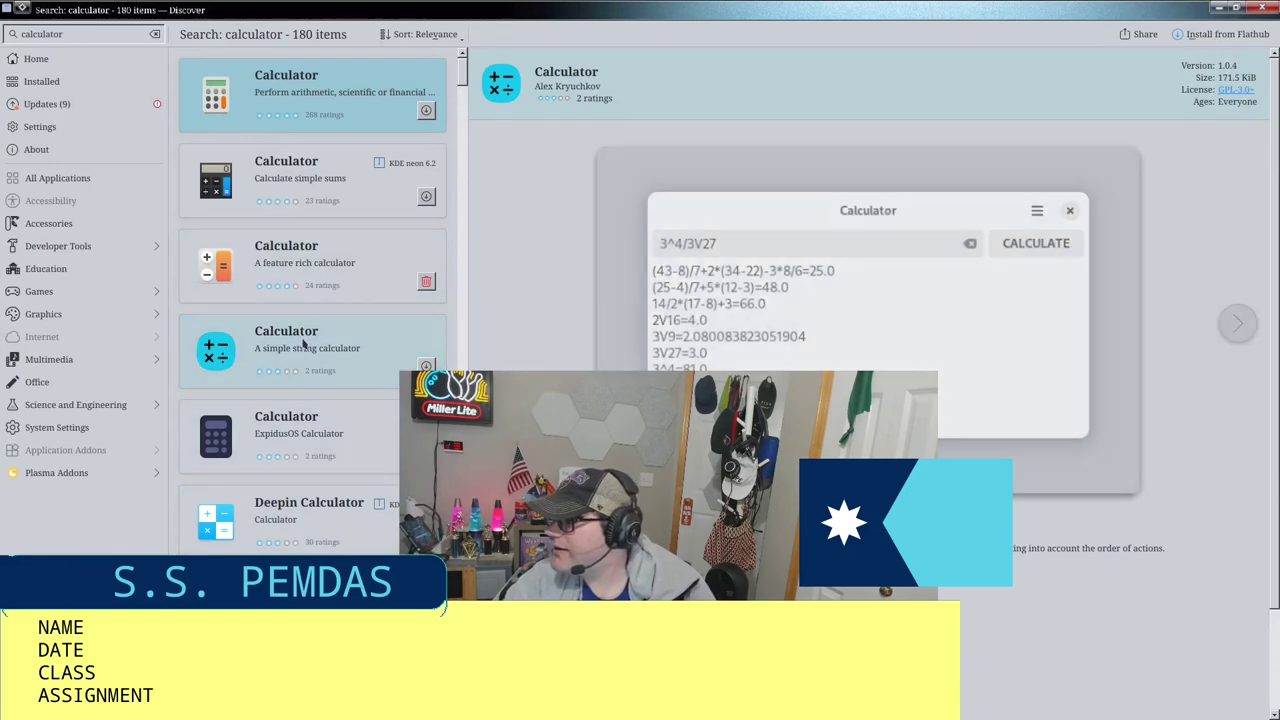
pyautogui.scroll(-1, 309, 440)
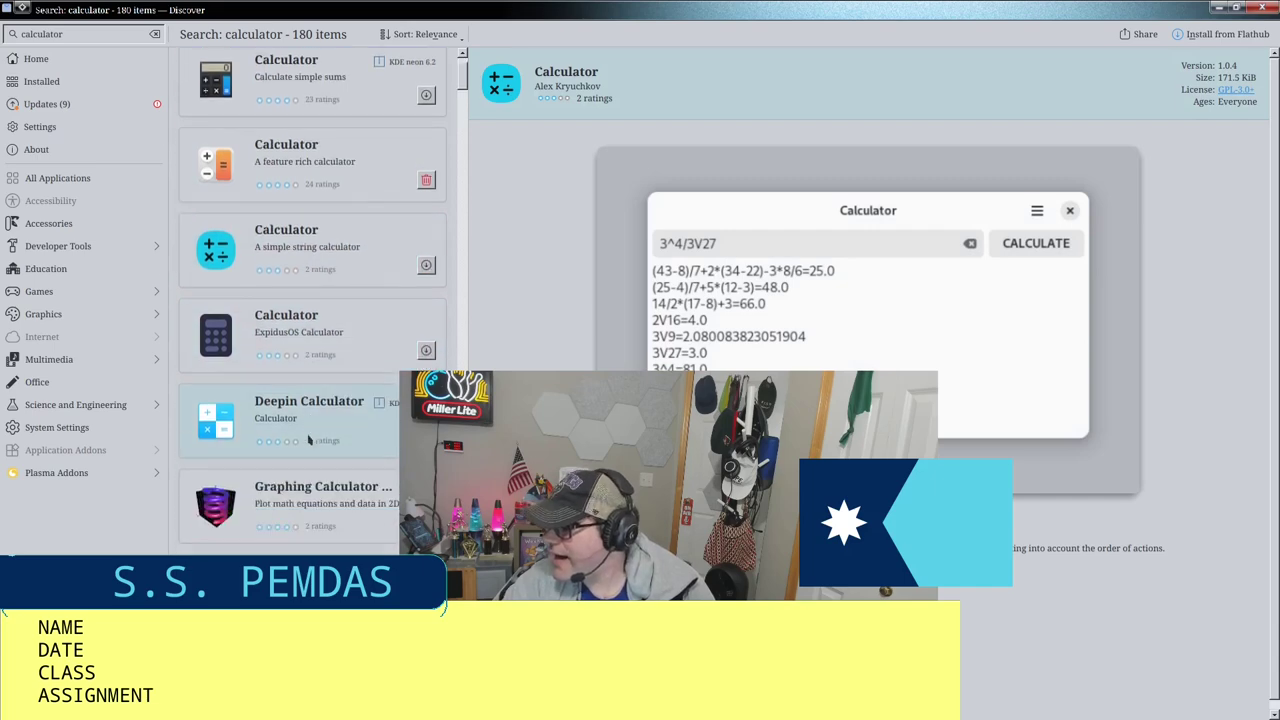
pyautogui.scroll(-1, 309, 440)
pyautogui.scroll(-3, 305, 445)
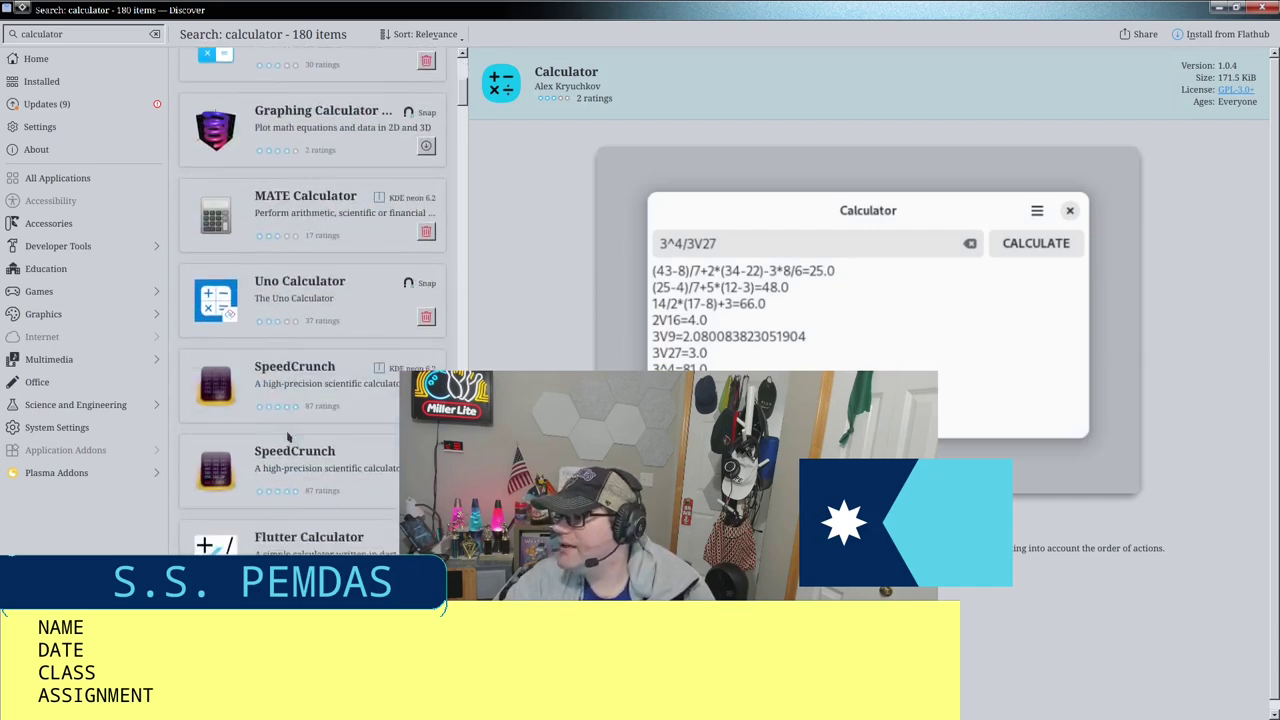
pyautogui.scroll(6, 341, 428)
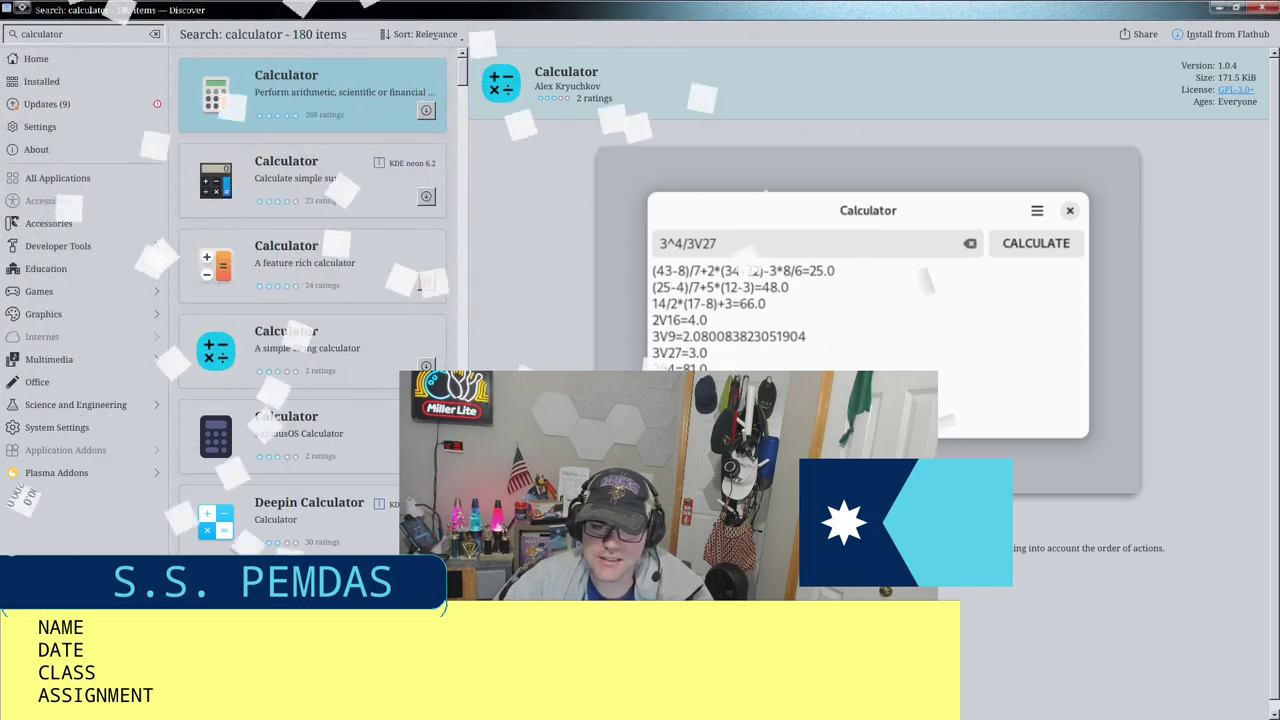
pyautogui.scroll(-1, 868, 300)
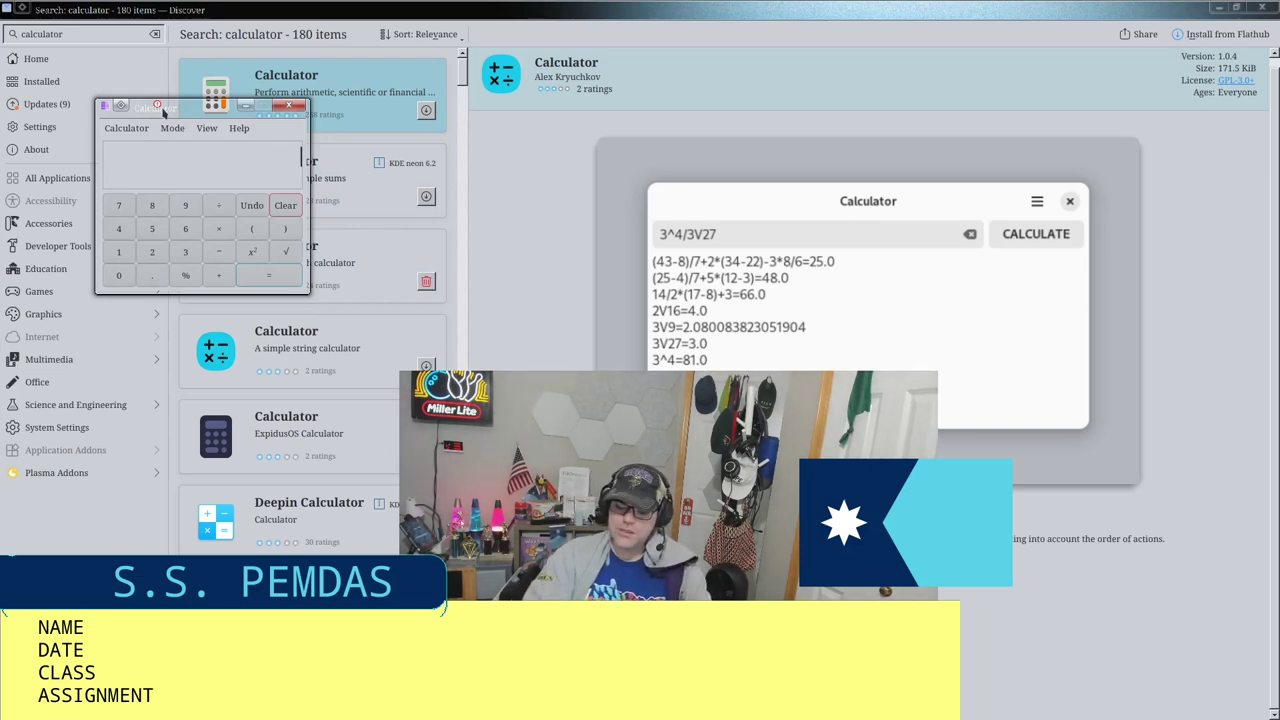
pyautogui.press('super')
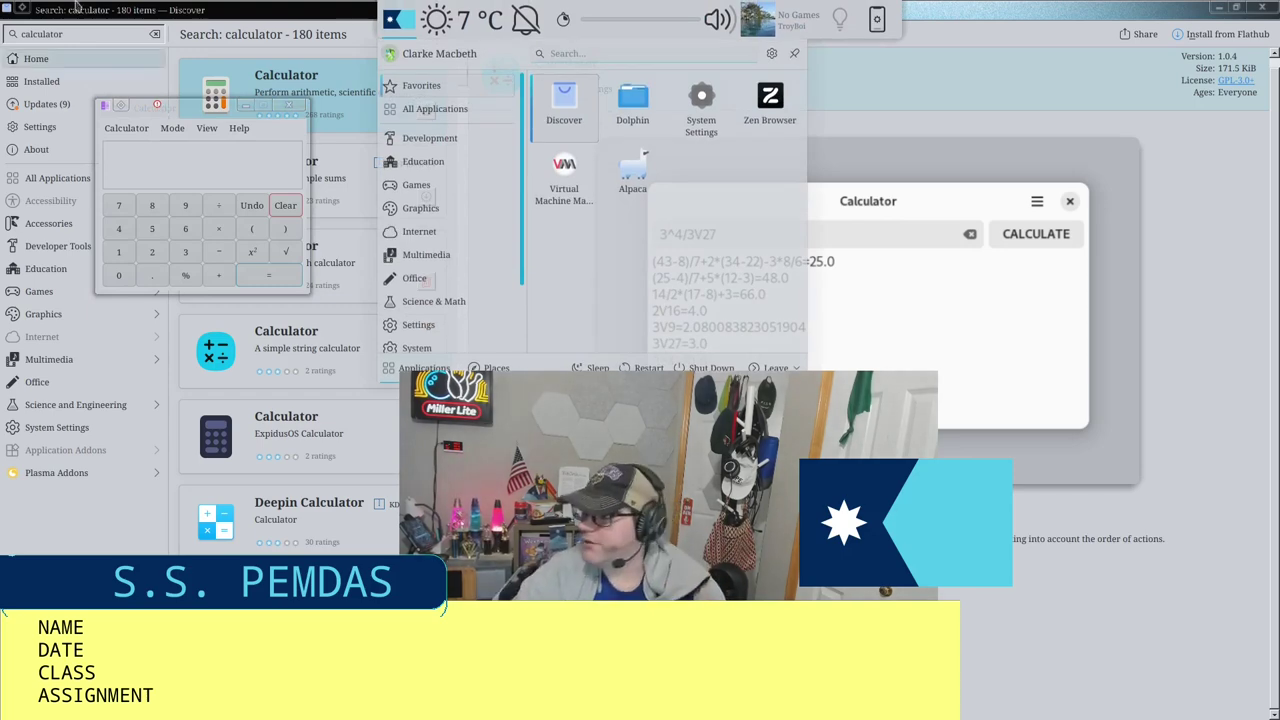
# Step: Dismiss the launcher and minimize Discover and the browser, leaving only MATE Calculator
pyautogui.click(226, 95)
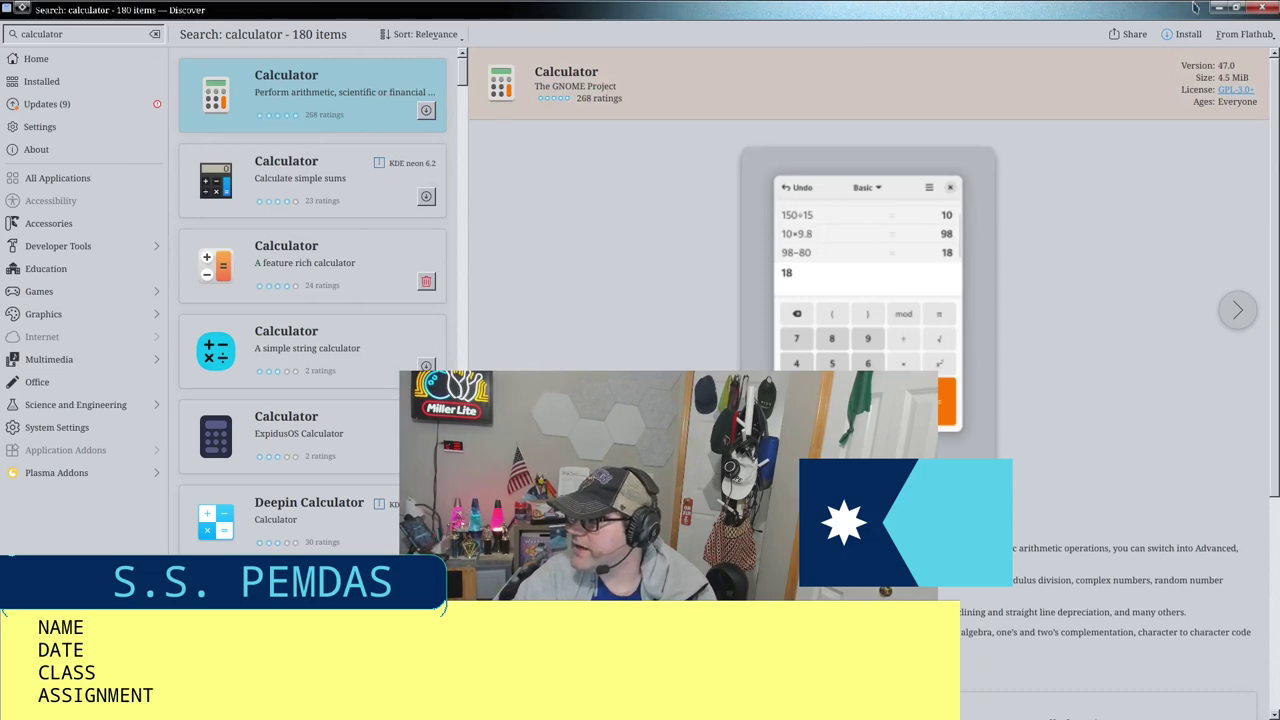
pyautogui.click(1217, 8)
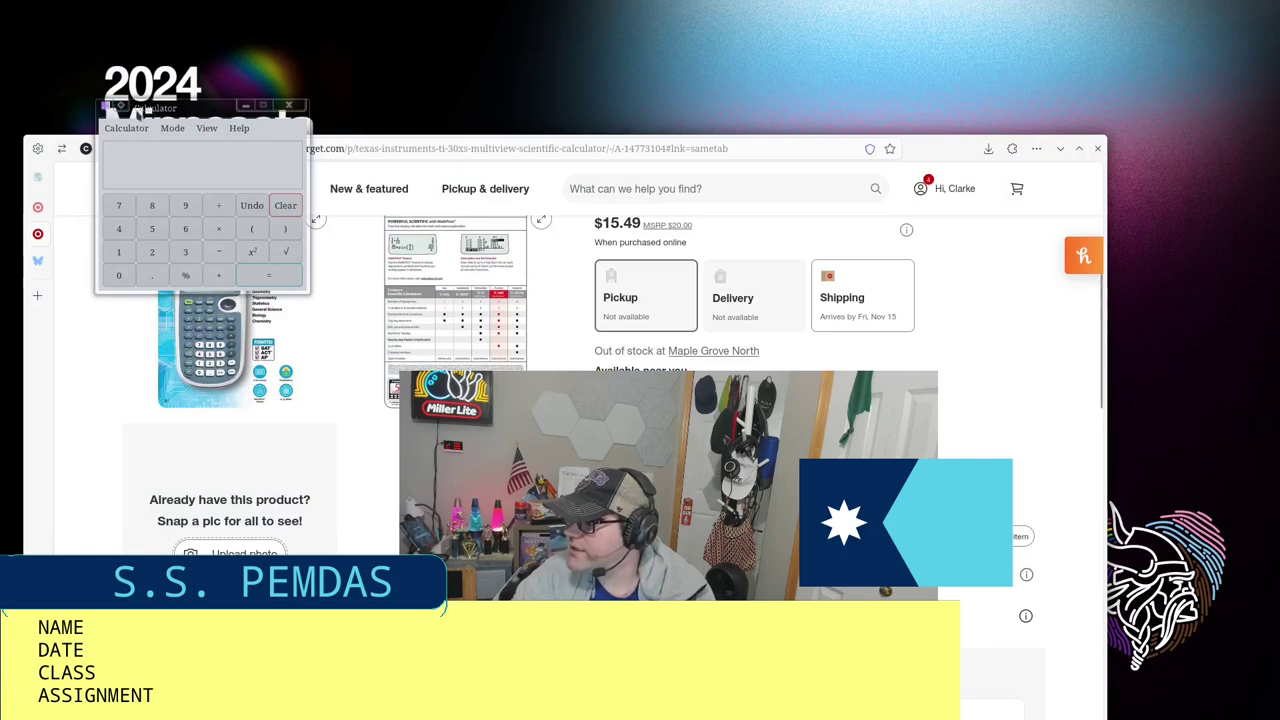
pyautogui.click(1054, 150)
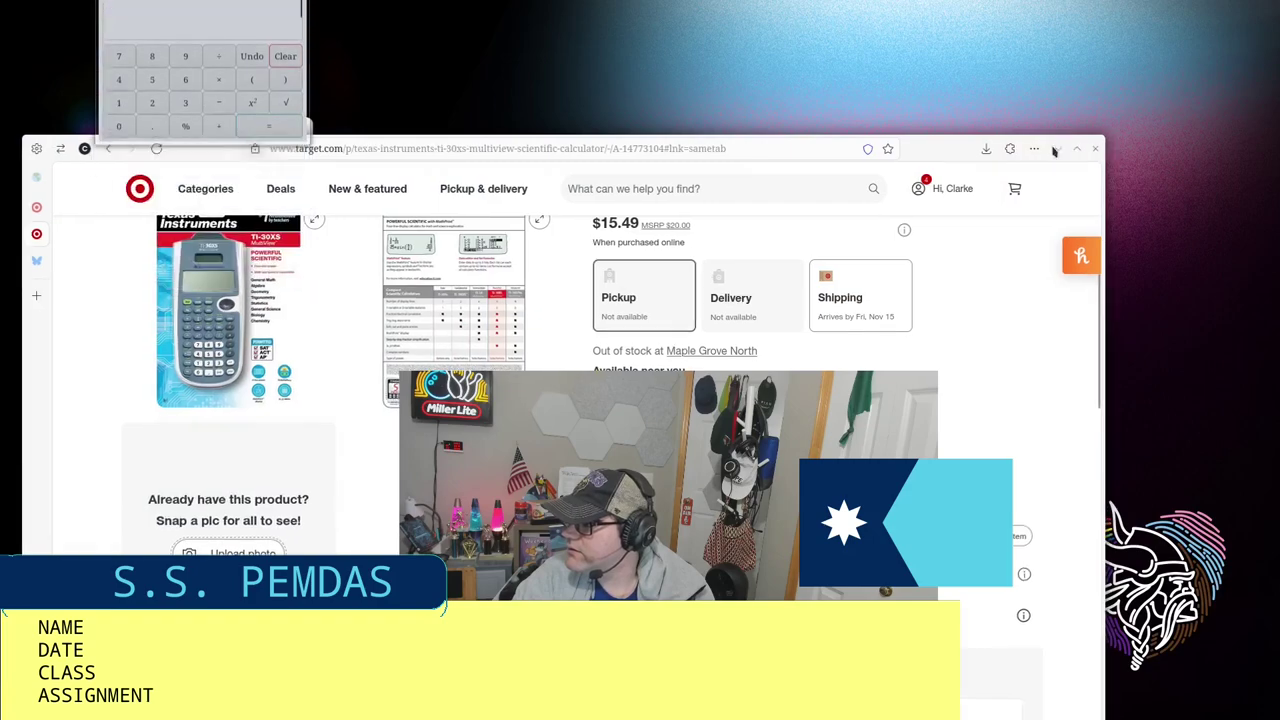
pyautogui.click(1055, 149)
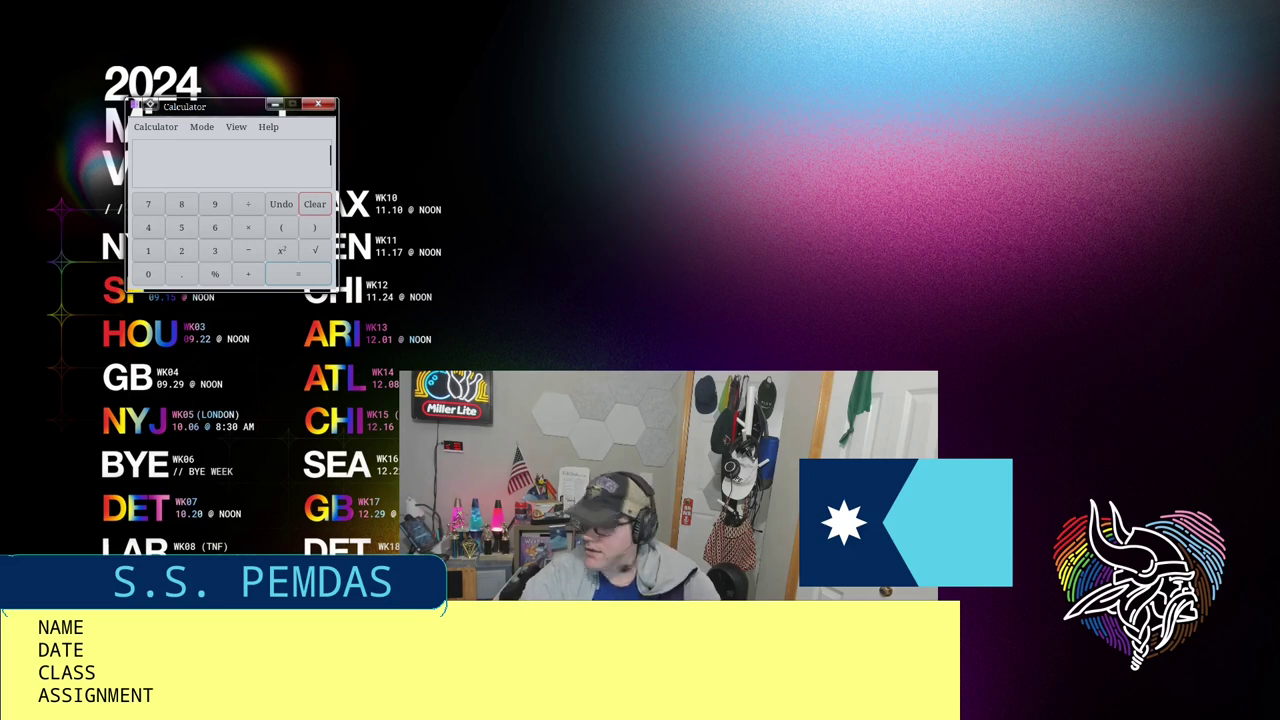
# Step: Search the launcher for 'calli' and launch Calligra Sheets from the results
pyautogui.press('super')
pyautogui.write('klock')
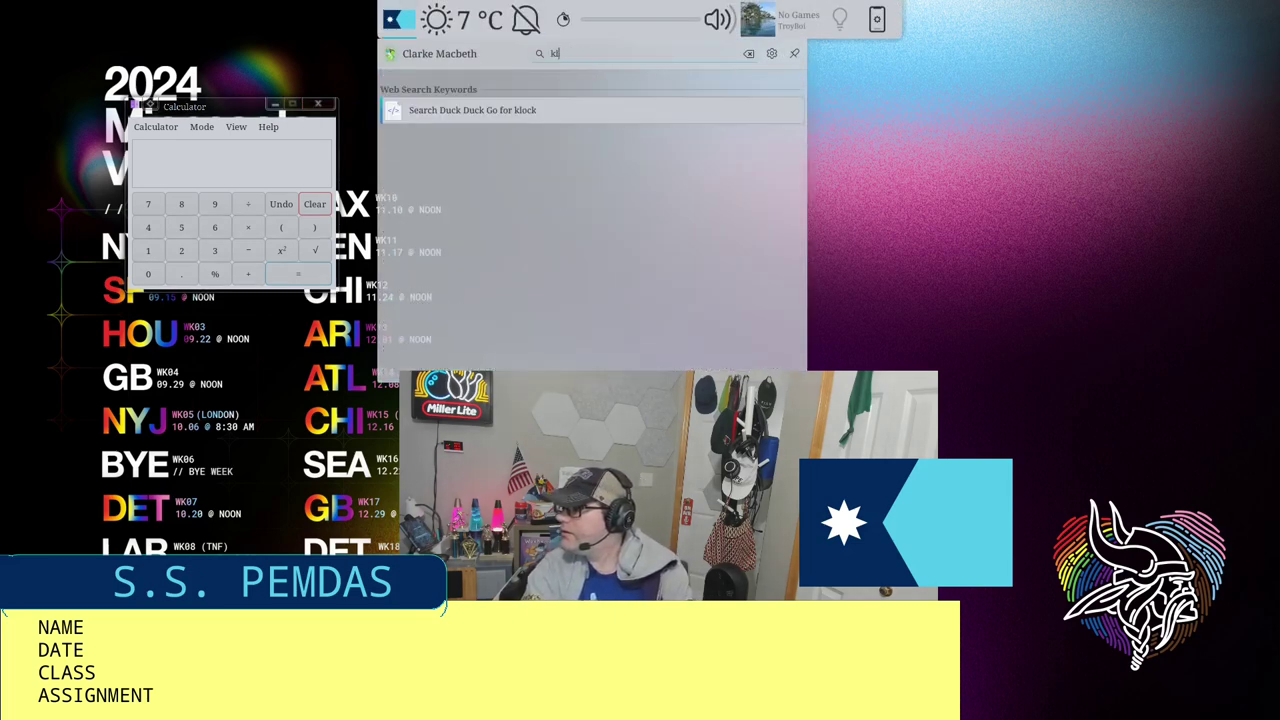
pyautogui.press('BackSpace')
pyautogui.press('BackSpace')
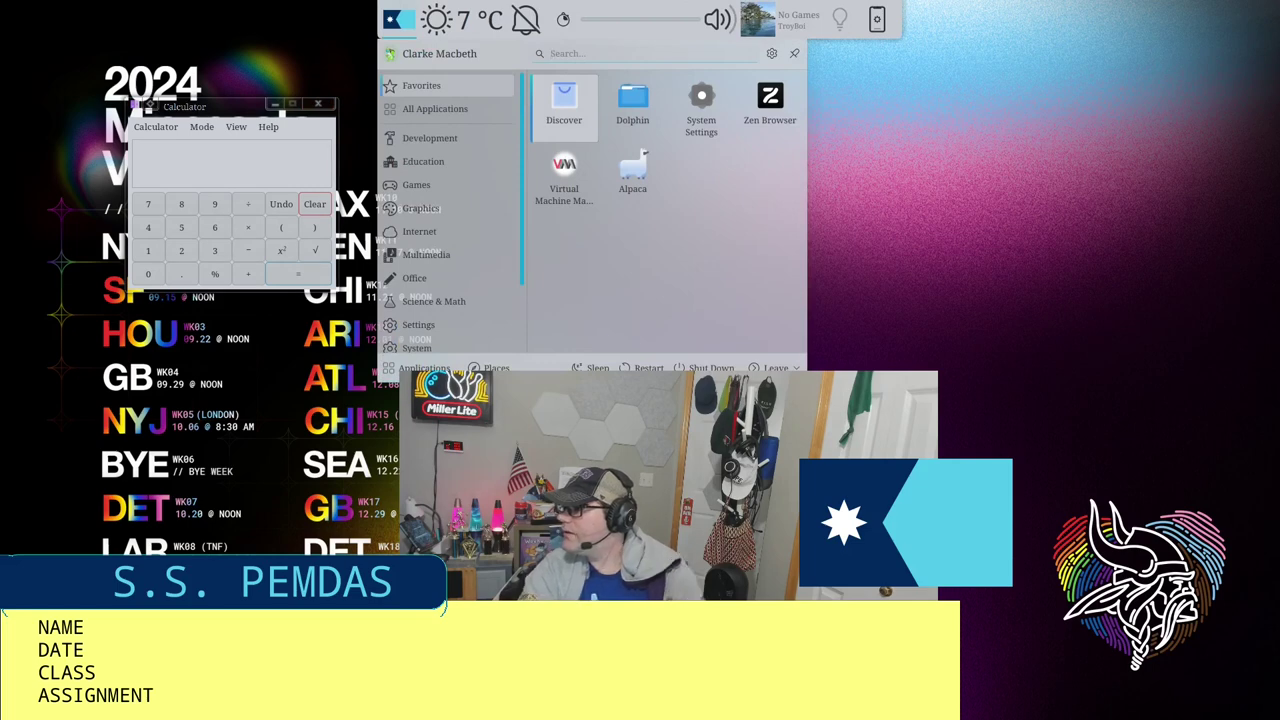
pyautogui.click(423, 161)
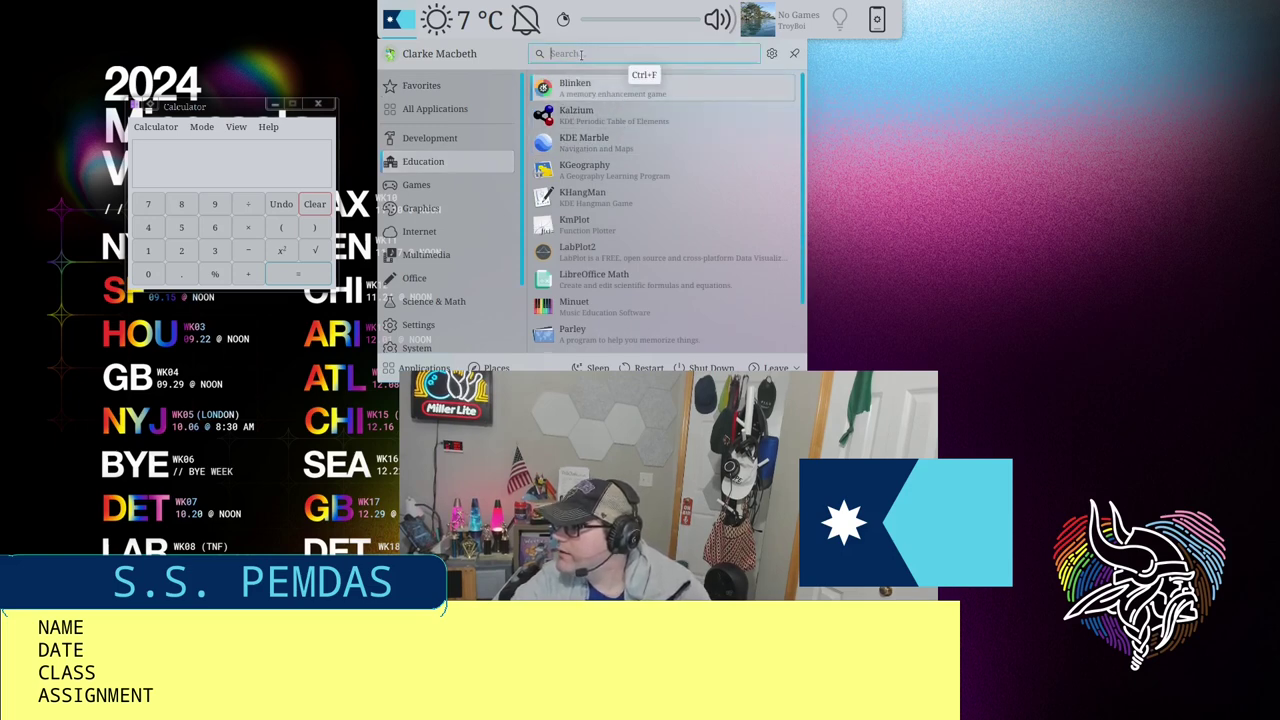
pyautogui.write('k')
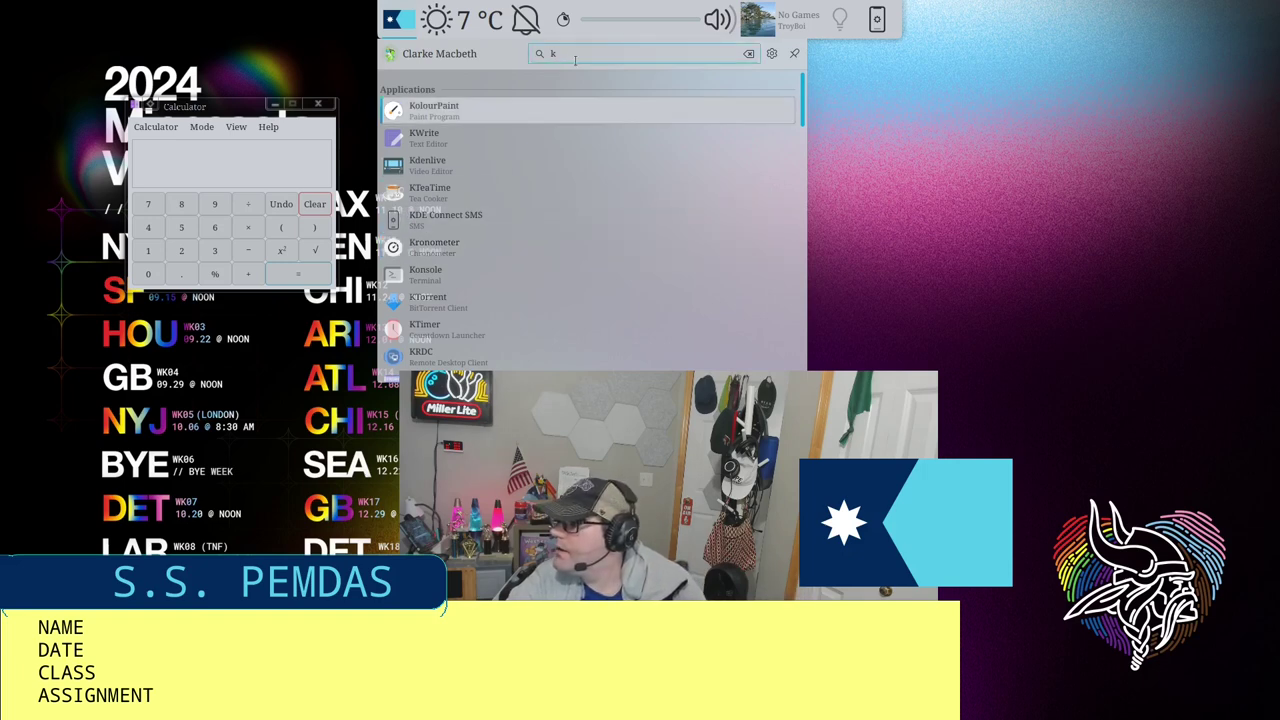
pyautogui.press('BackSpace')
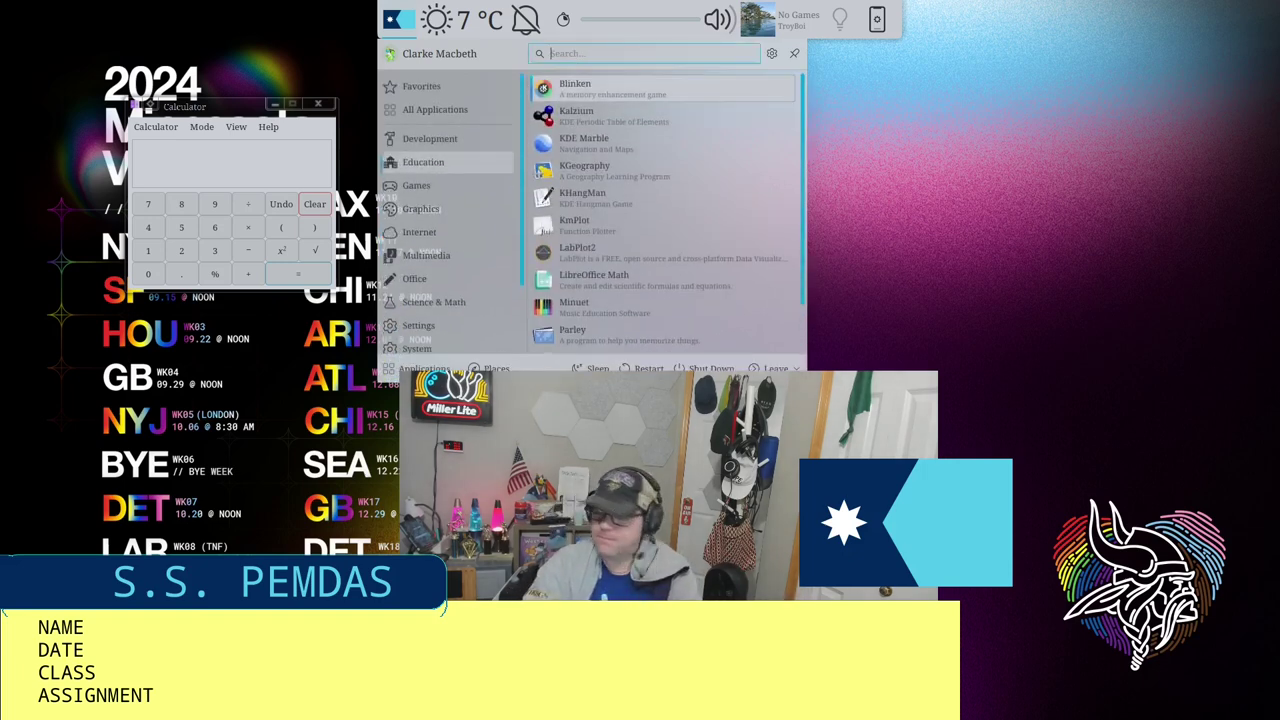
pyautogui.write('calli')
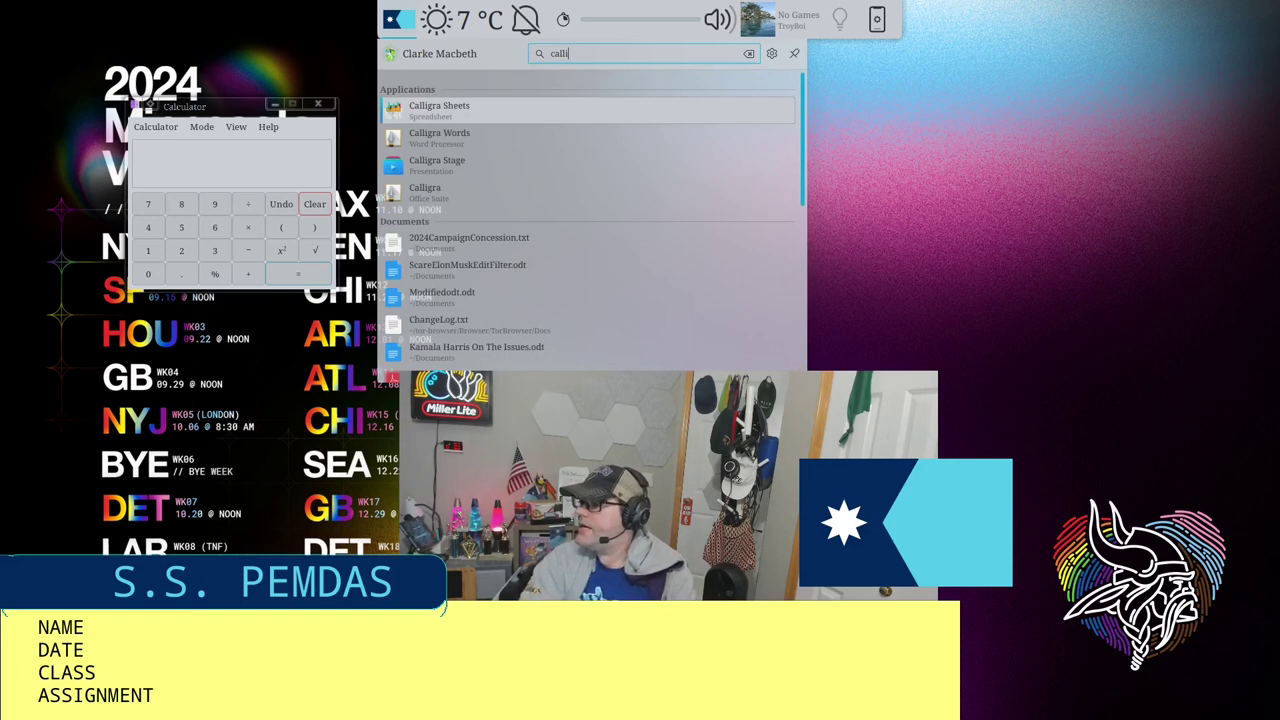
pyautogui.press('Down')
pyautogui.press('Down')
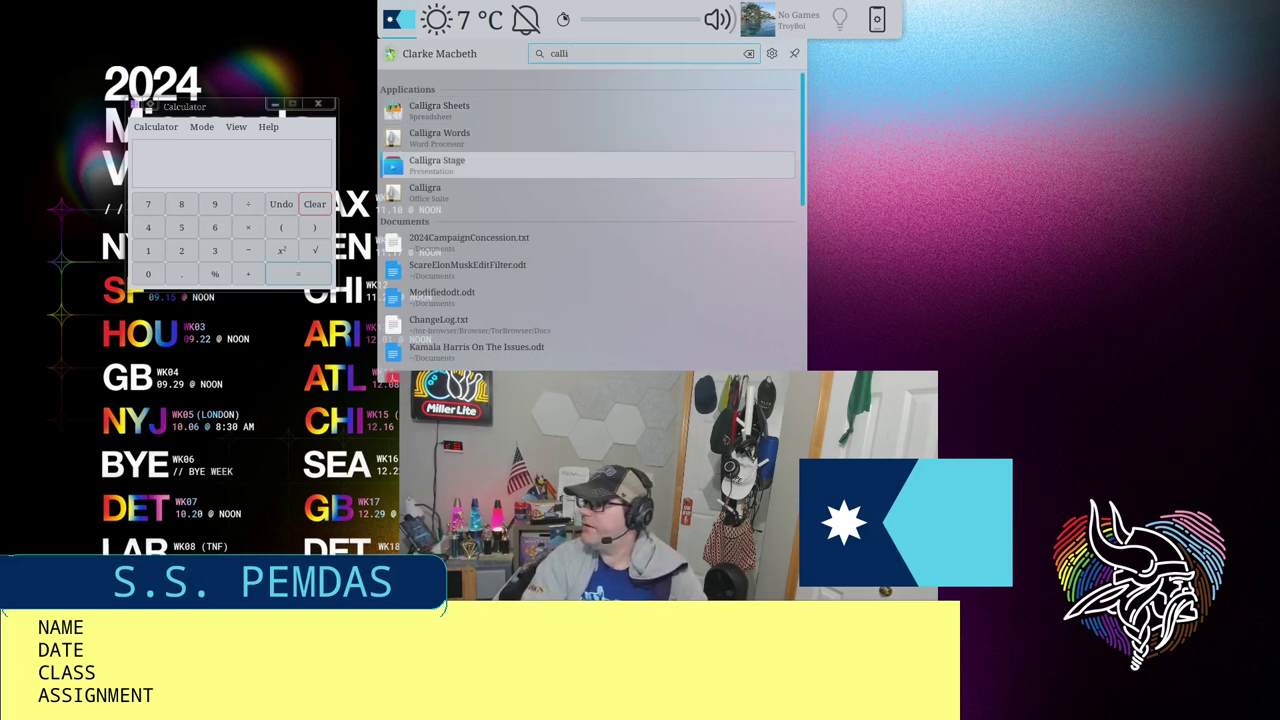
pyautogui.press('Up')
pyautogui.press('Up')
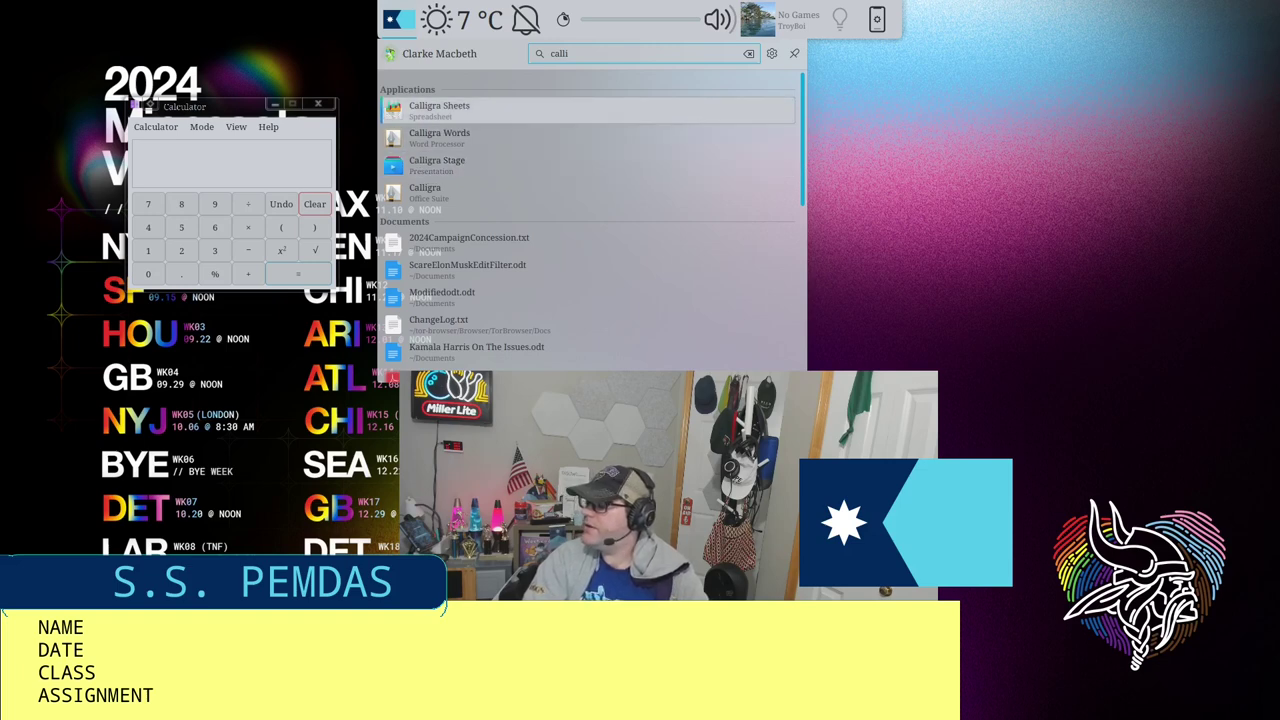
pyautogui.press('Return')
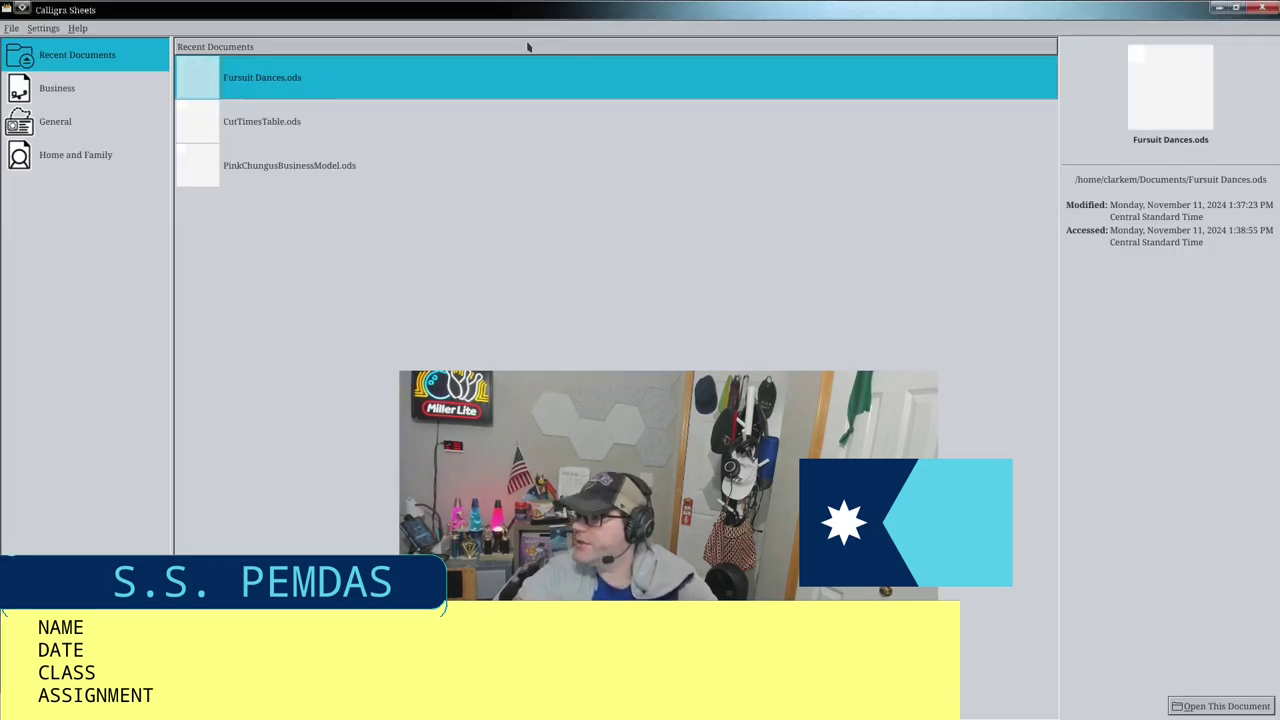
# Step: Open Fursuit Dances.ods from the recent documents list, then briefly show and dismiss the application launcher
pyautogui.click(83, 154)
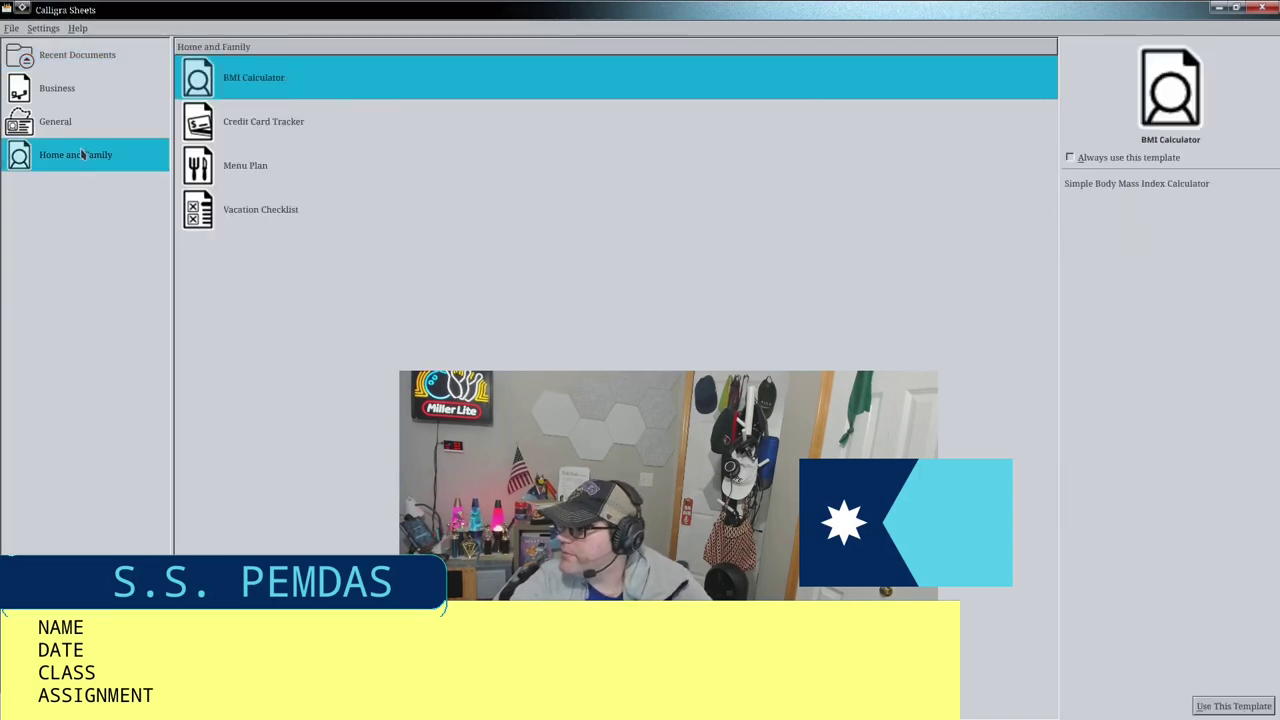
pyautogui.click(72, 56)
pyautogui.doubleClick(318, 88)
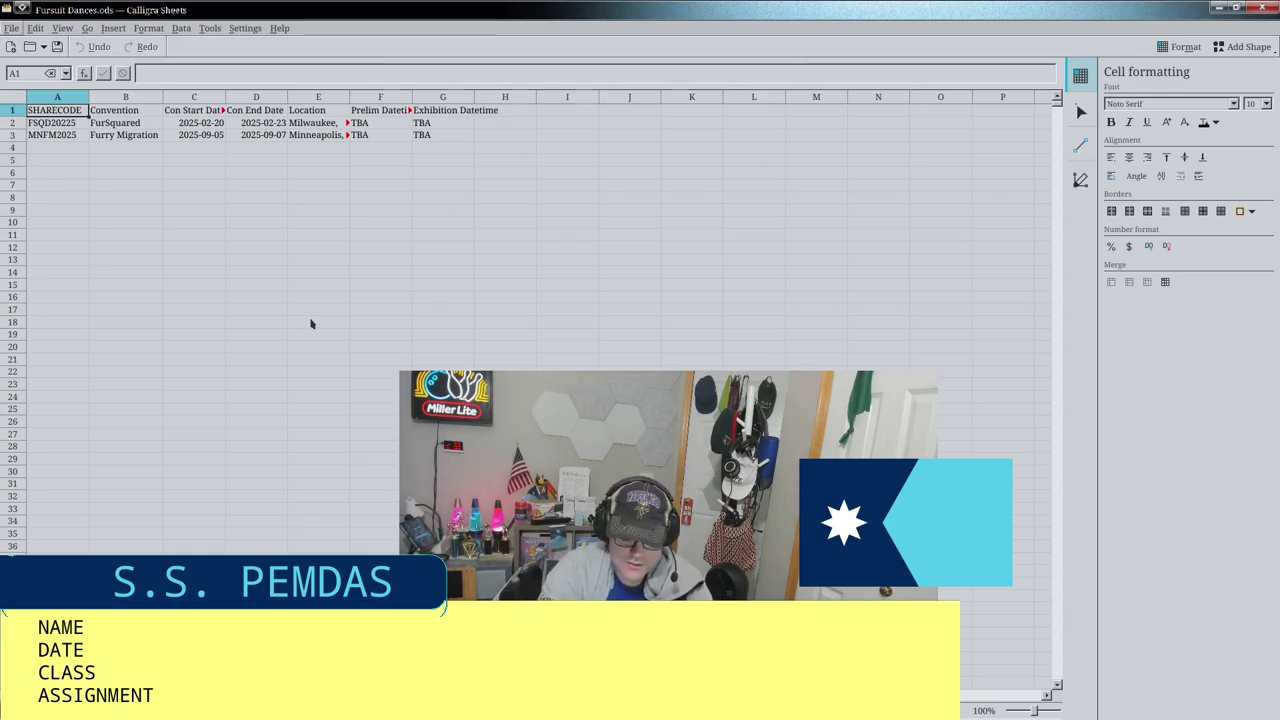
pyautogui.press('super')
pyautogui.press('super')
pyautogui.press('super')
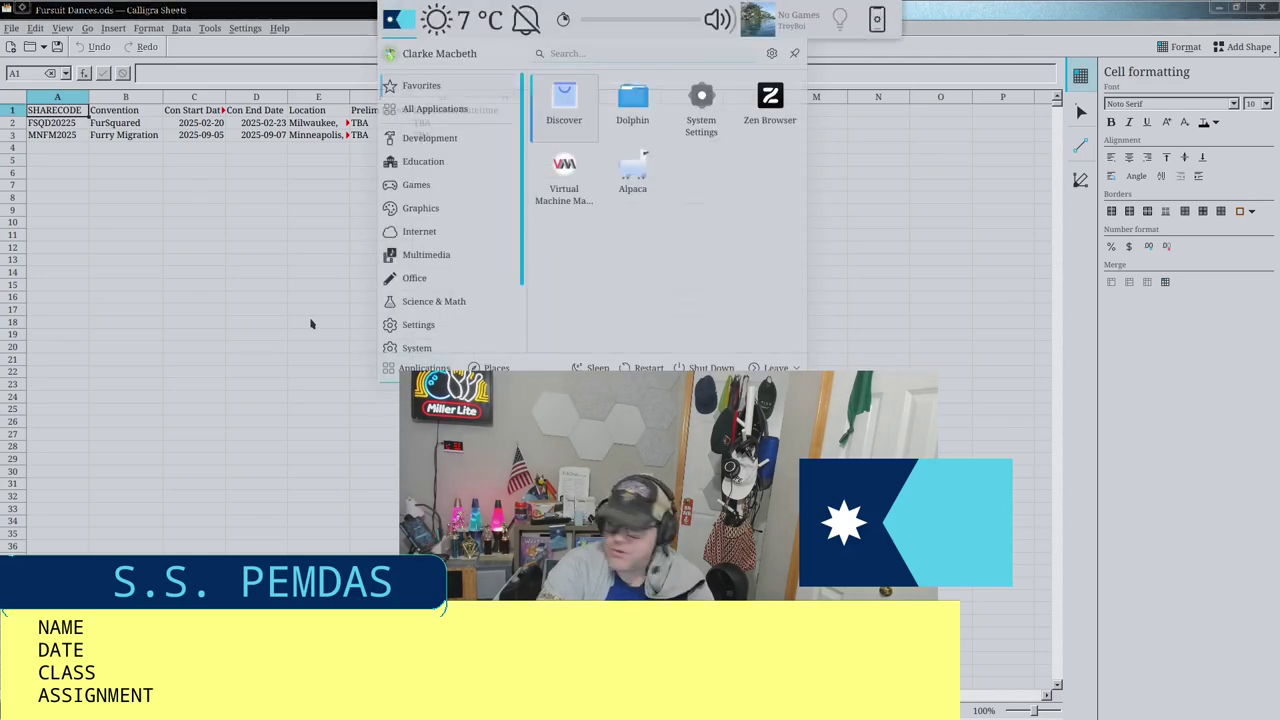
pyautogui.click(171, 9)
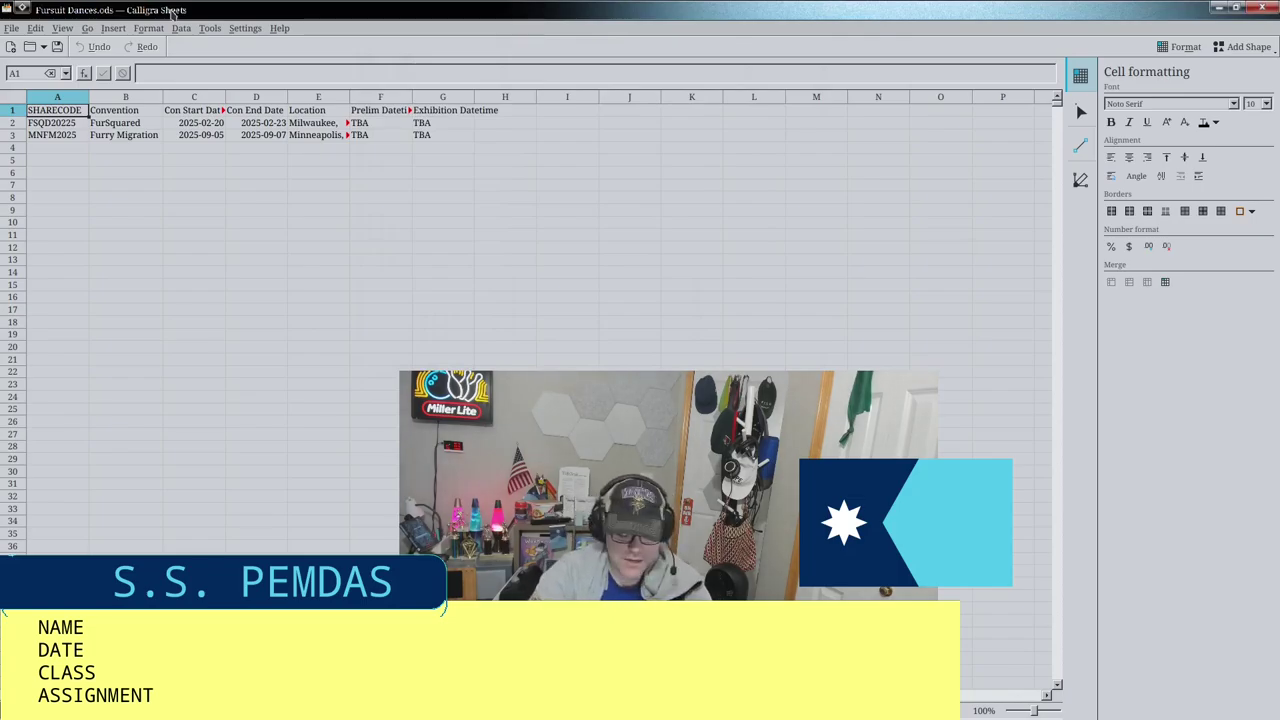
# Step: Close the Fursuit Dances spreadsheet and switch the calculator to Financial mode
pyautogui.click(1262, 7)
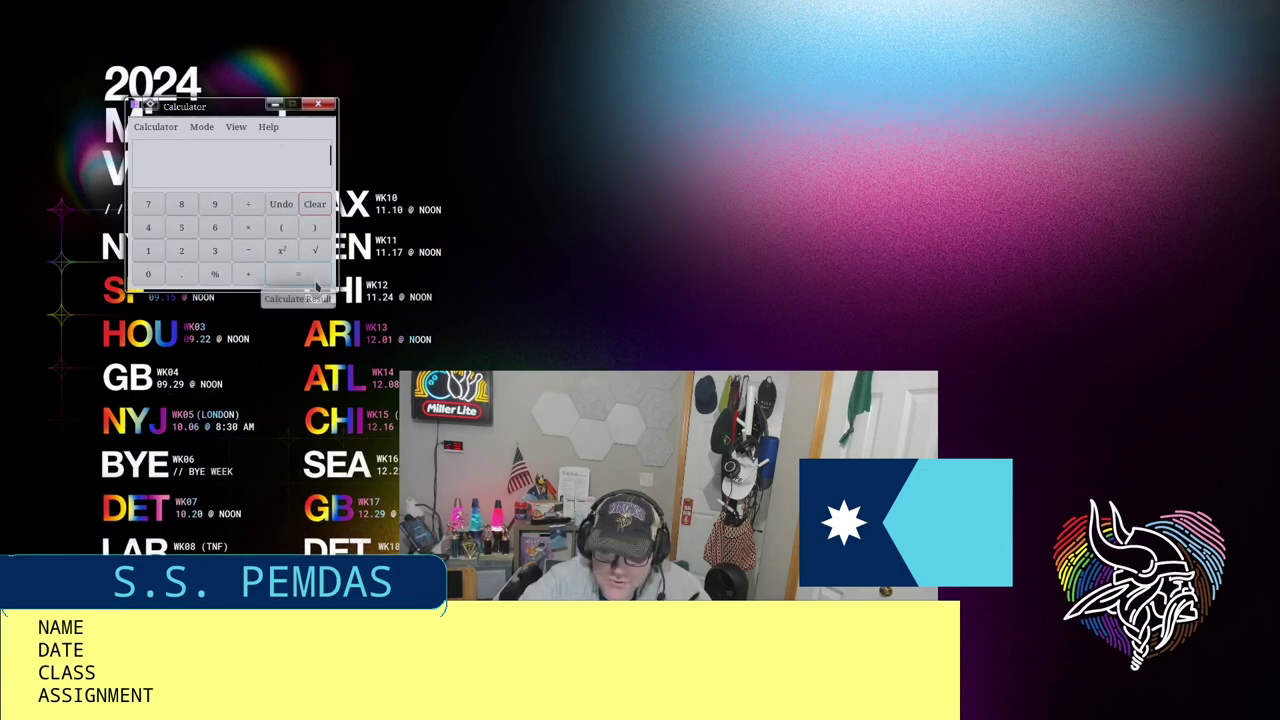
pyautogui.click(166, 128)
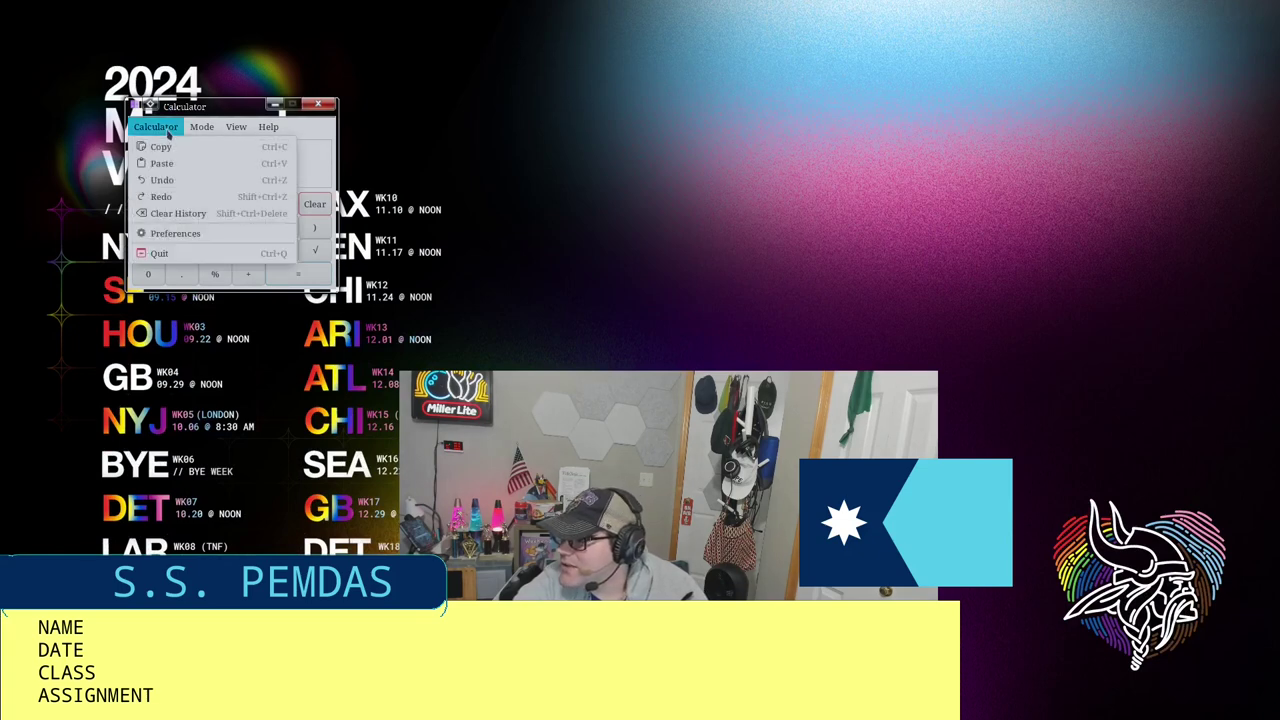
pyautogui.click(166, 128)
pyautogui.click(203, 128)
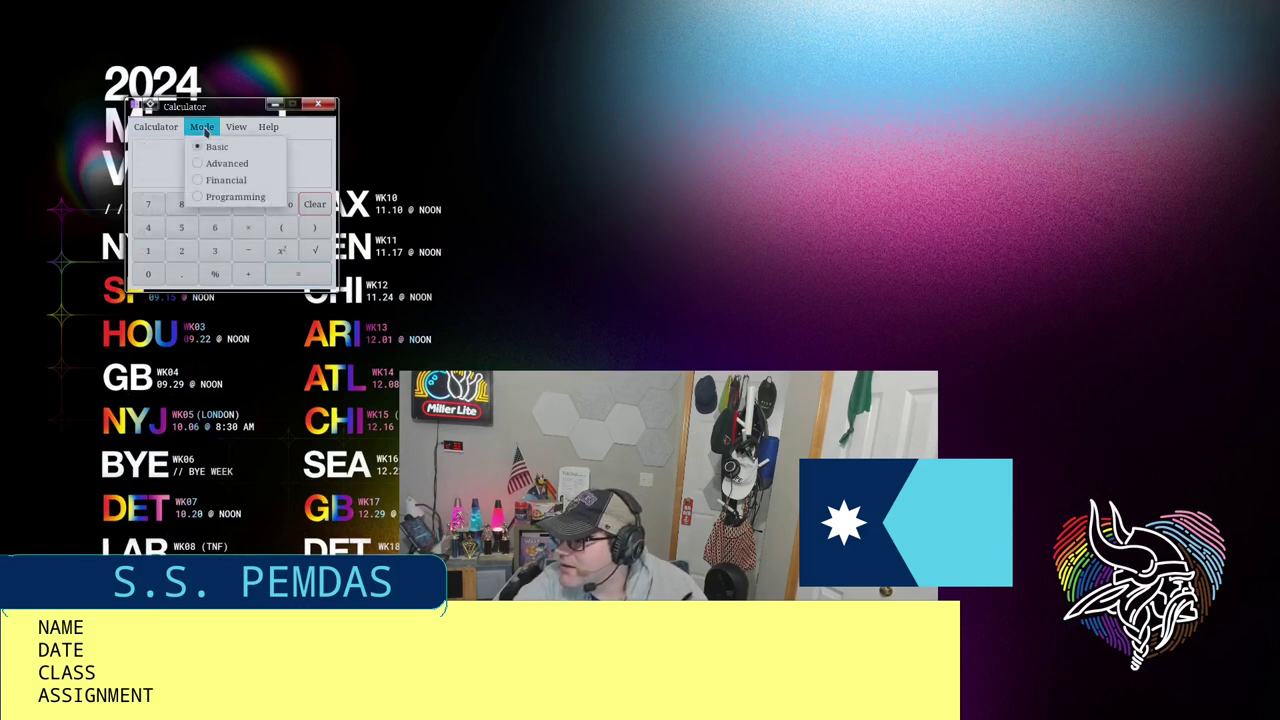
pyautogui.click(214, 180)
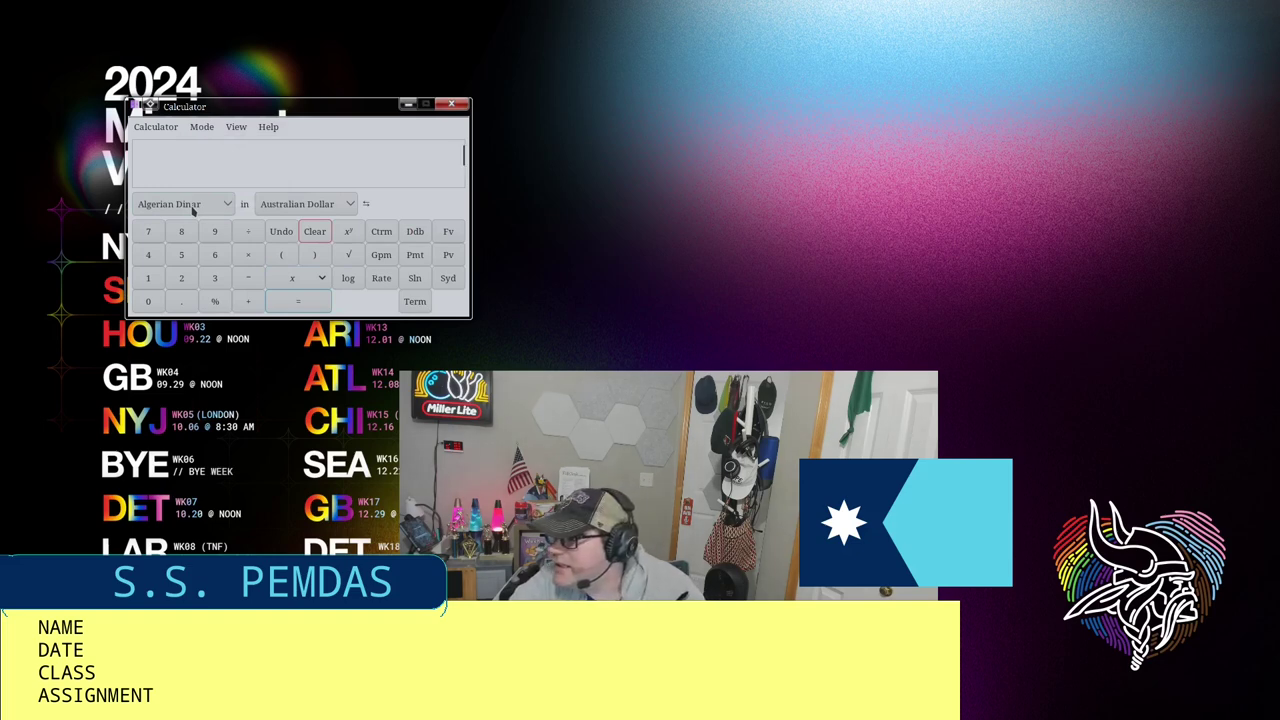
# Step: Try Advanced and Basic modes, then settle on Programming mode
pyautogui.click(201, 126)
pyautogui.click(206, 163)
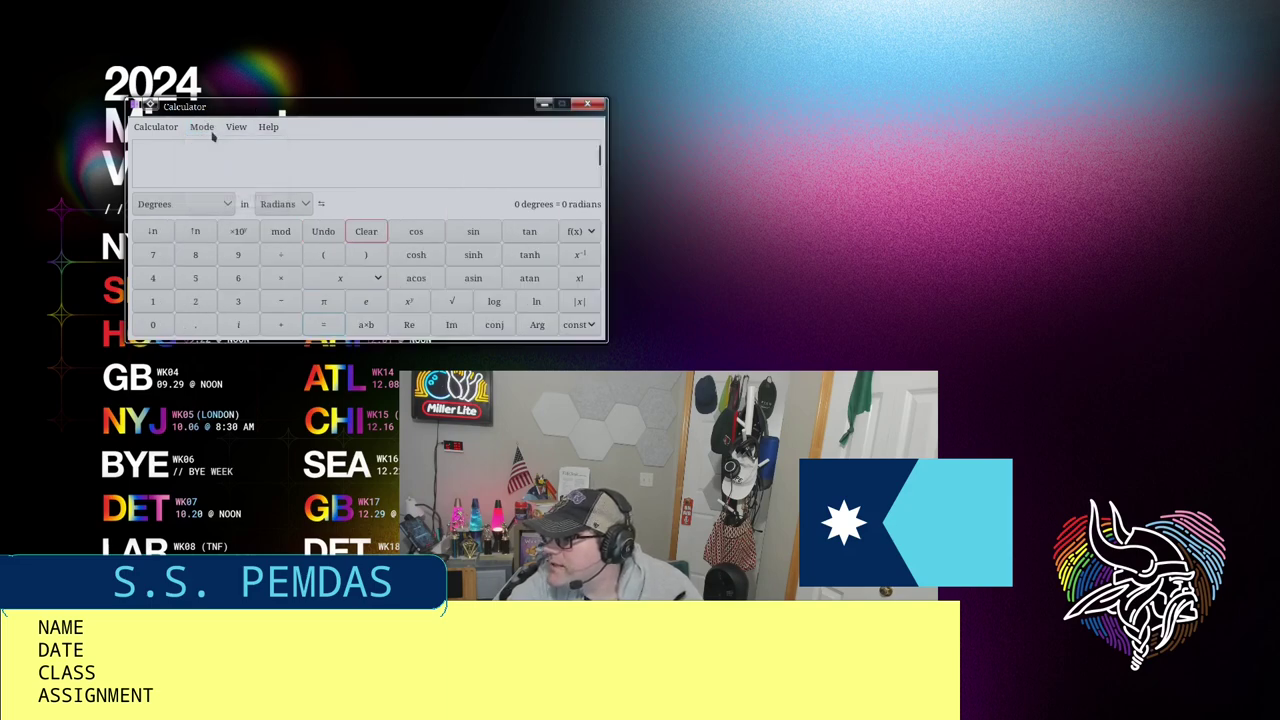
pyautogui.click(211, 131)
pyautogui.click(210, 147)
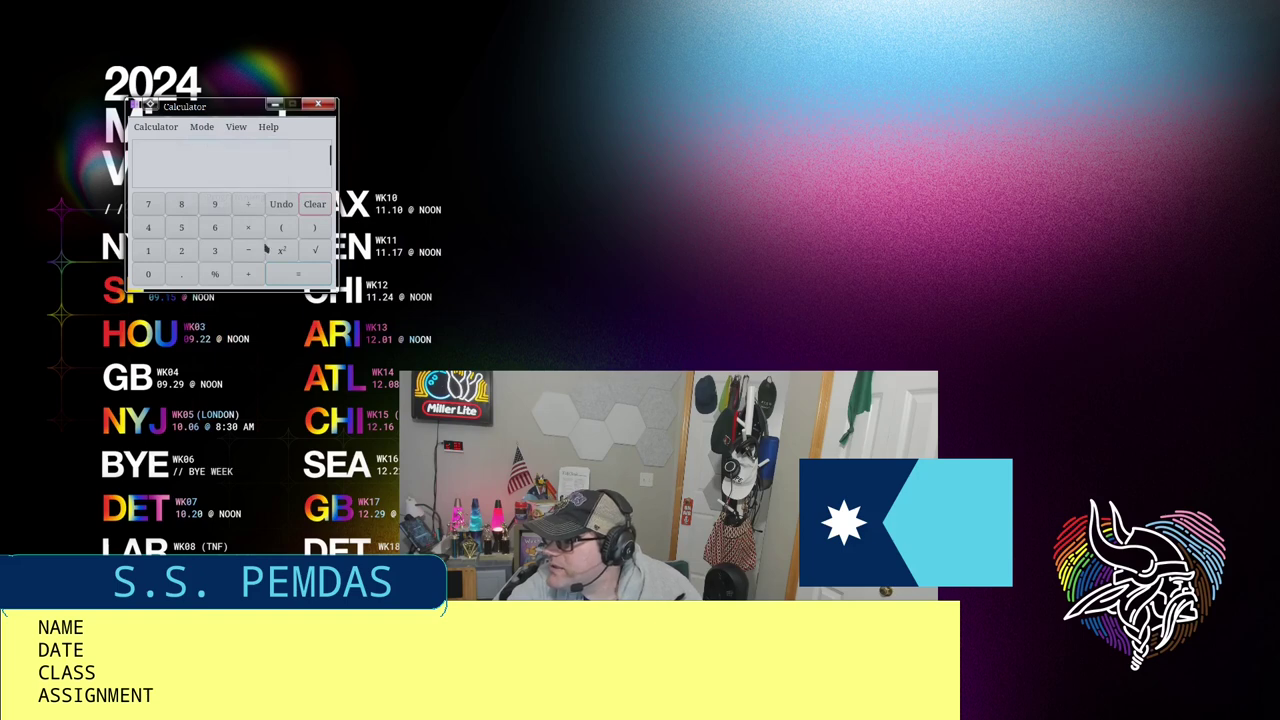
pyautogui.click(178, 130)
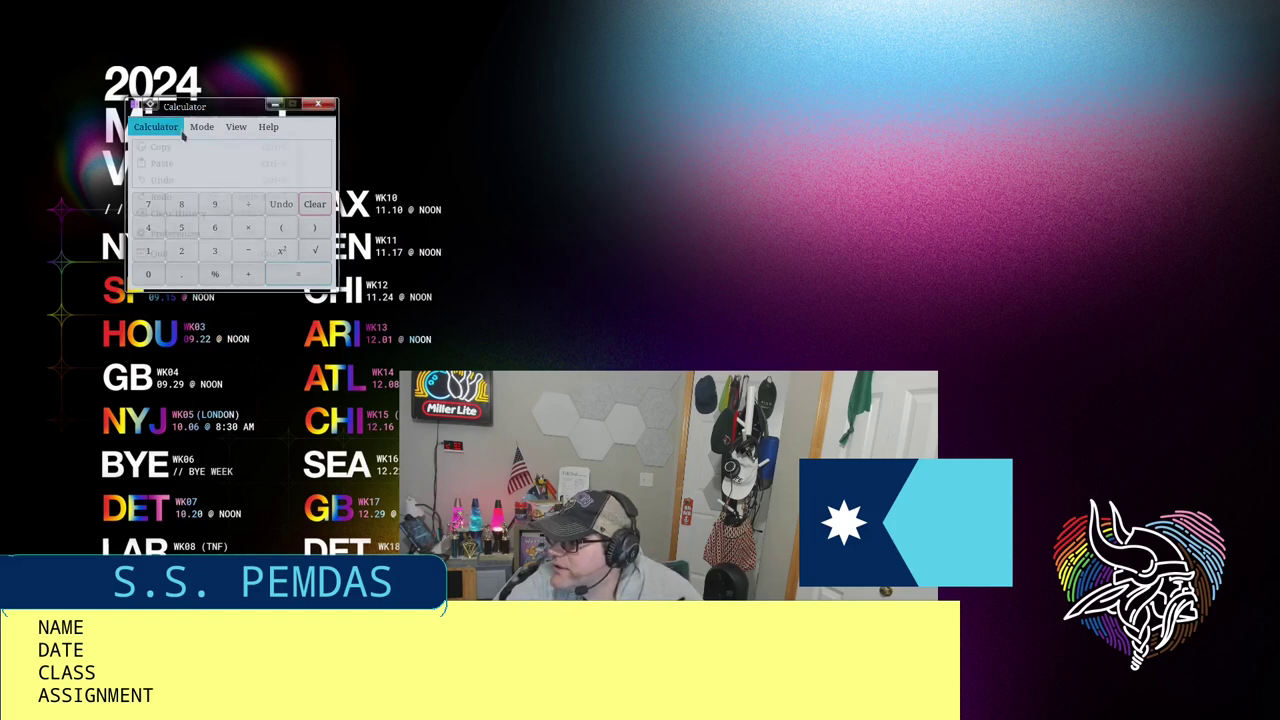
pyautogui.moveTo(201, 128)
pyautogui.click(208, 197)
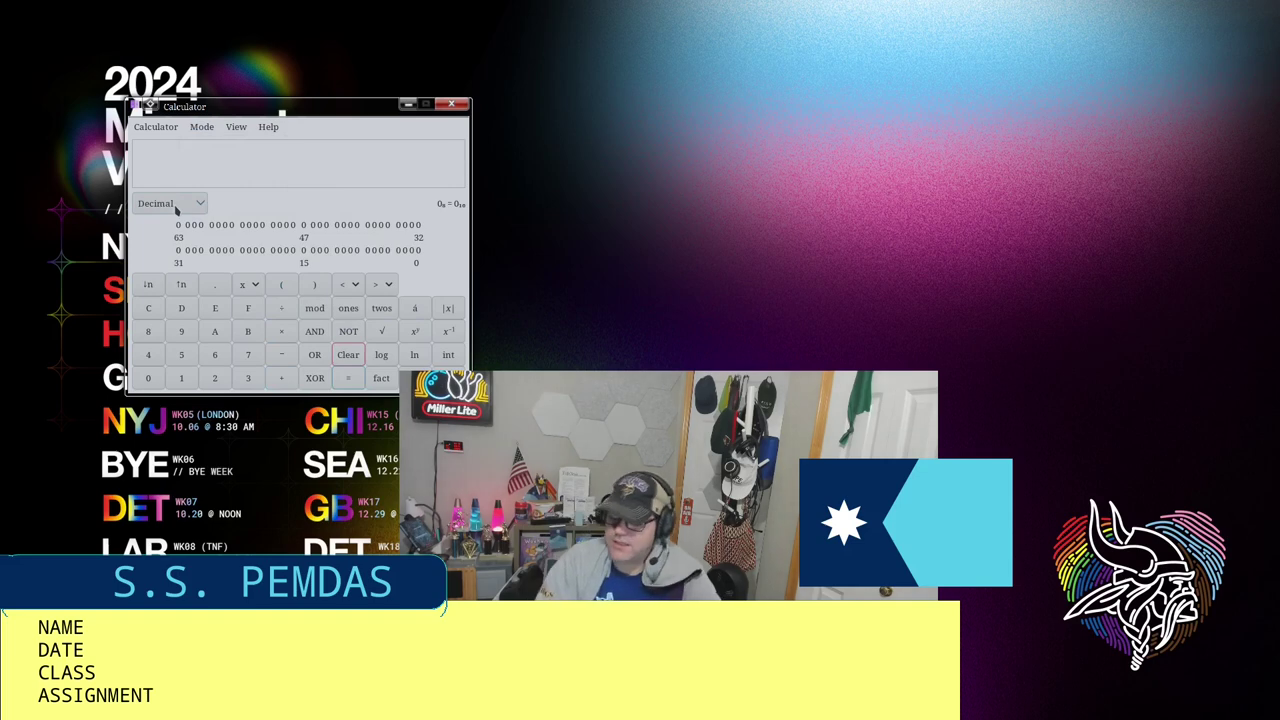
# Step: Enter 16, dismiss a stray desktop menu, and set the number base to Hexadecimal
pyautogui.write('16')
pyautogui.rightClick(75, 3)
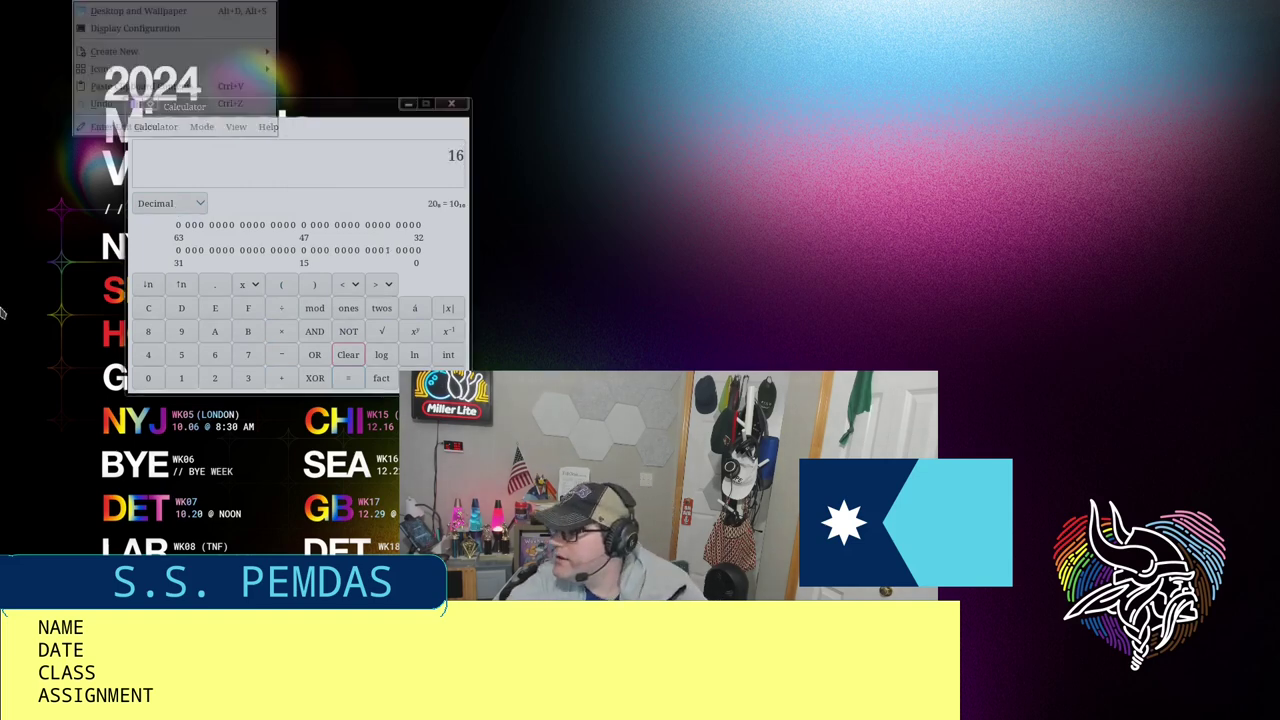
pyautogui.press('Escape')
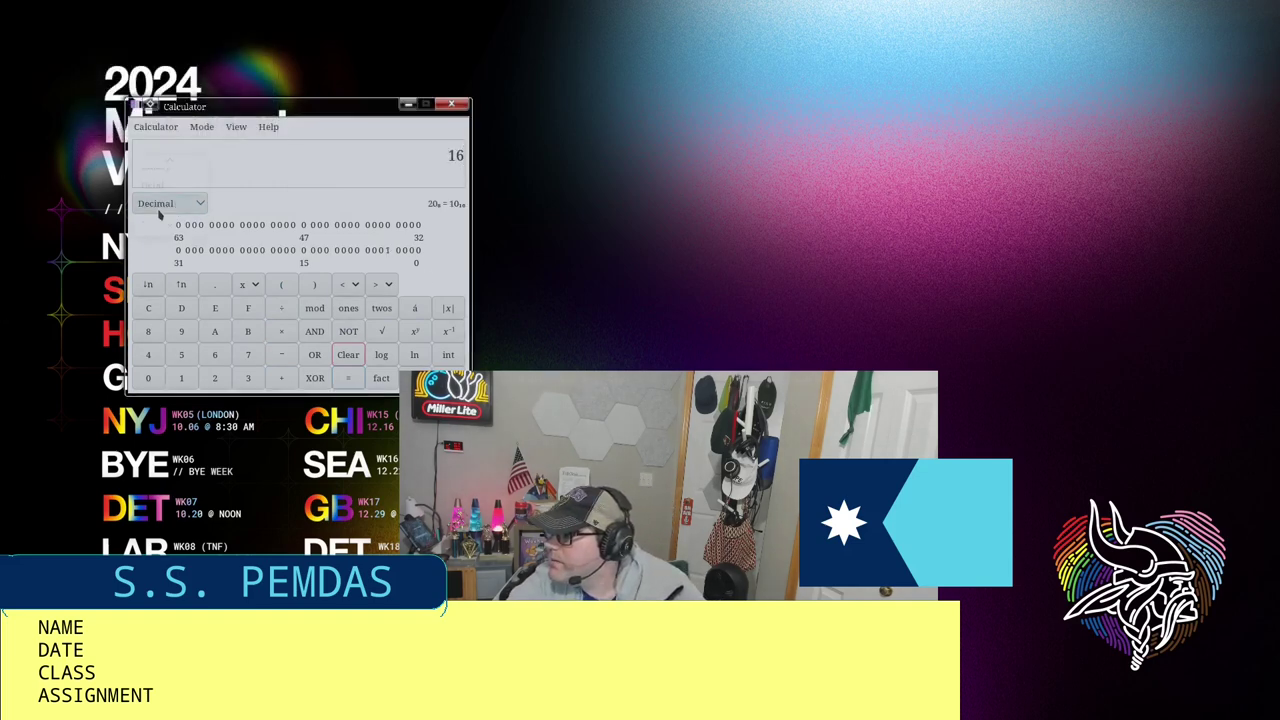
pyautogui.click(160, 205)
pyautogui.scroll(-1, 160, 215)
pyautogui.click(168, 213)
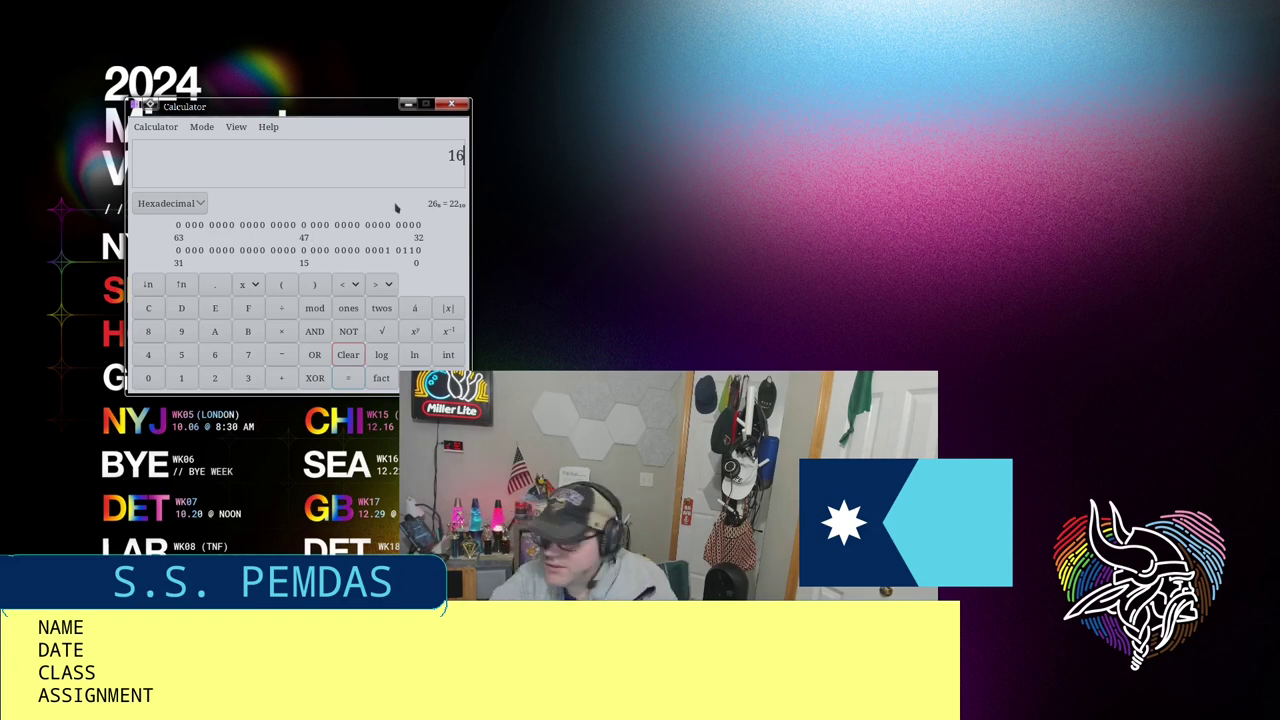
# Step: Clear the display and edit the entry down to 9
pyautogui.press('Escape')
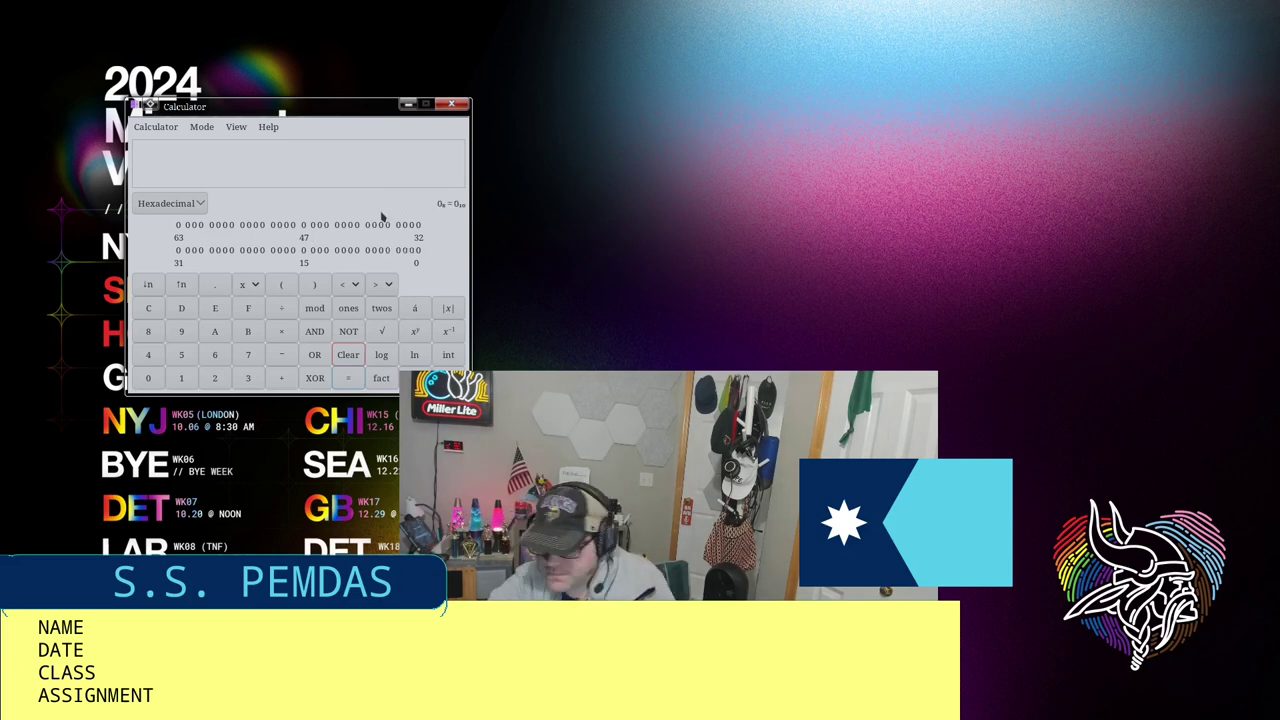
pyautogui.write('16')
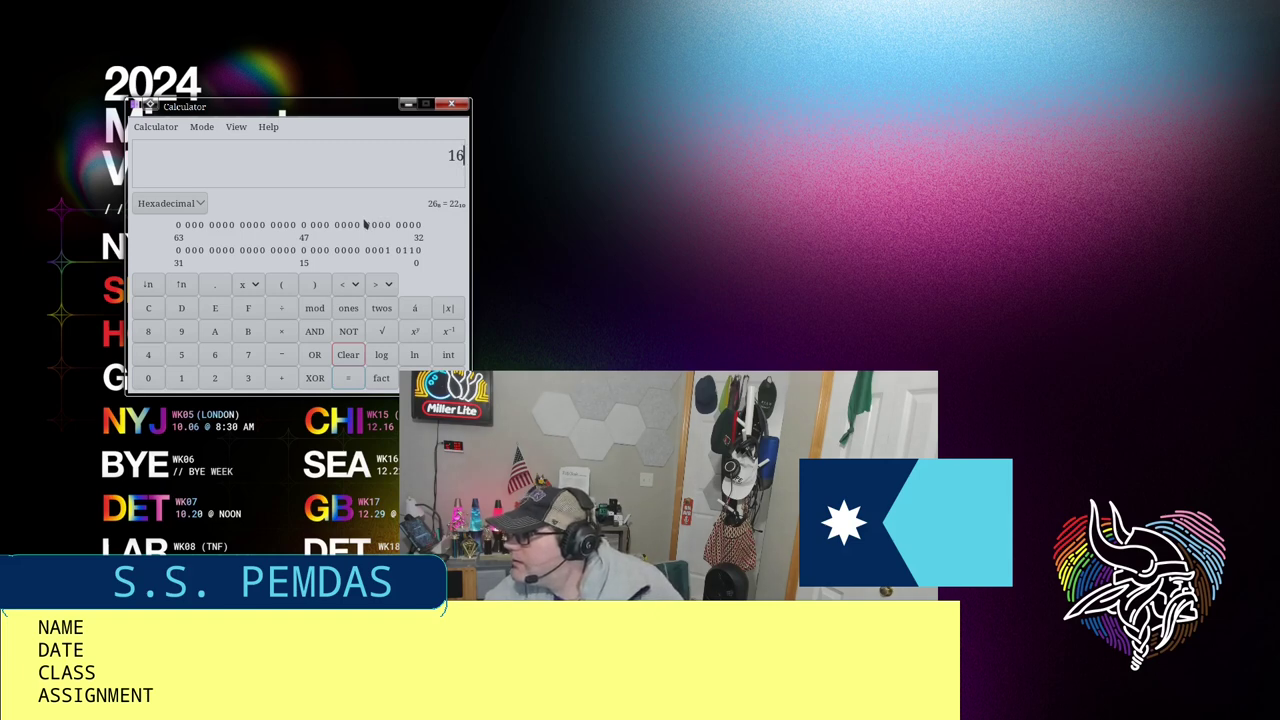
pyautogui.press('BackSpace')
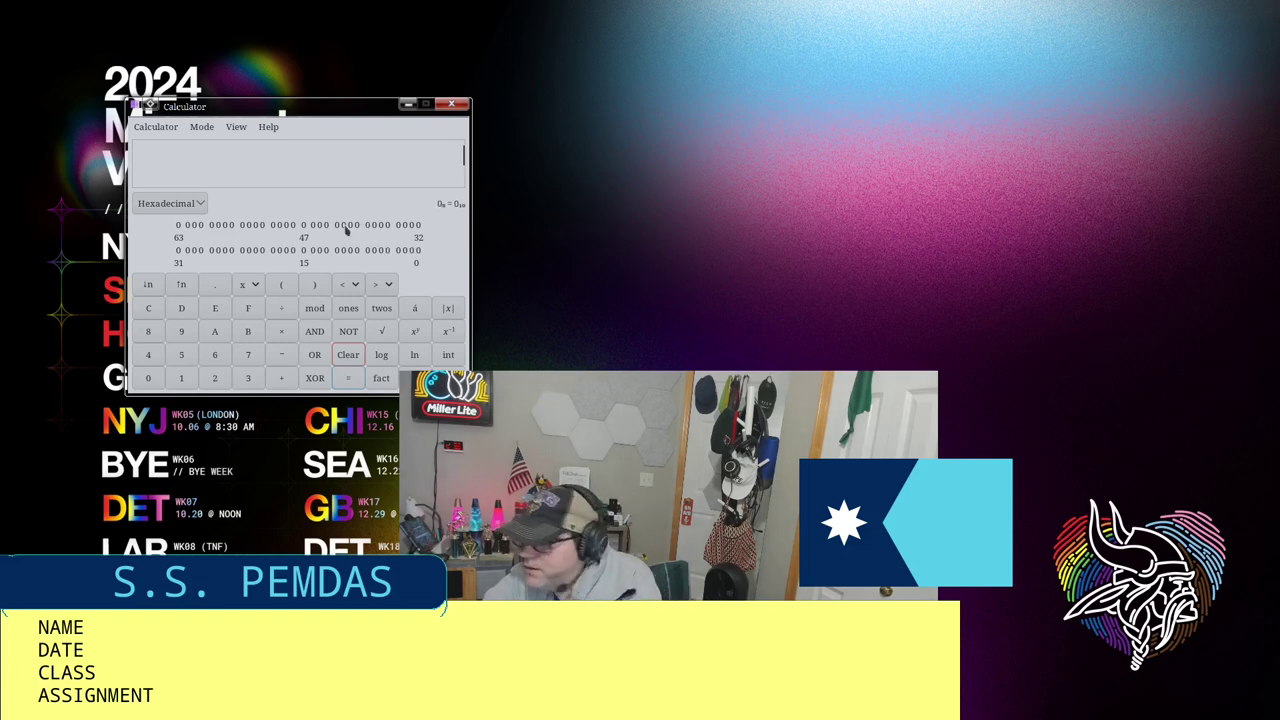
pyautogui.write('6')
pyautogui.press('BackSpace')
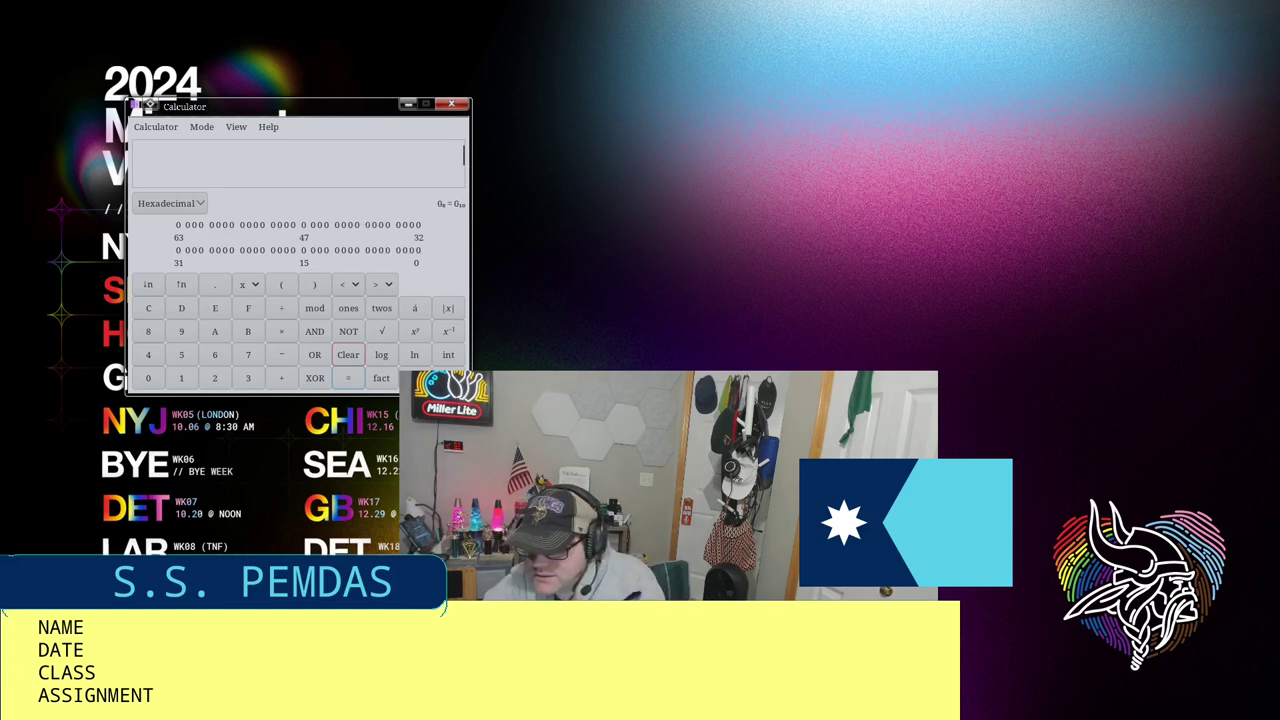
pyautogui.write('9')
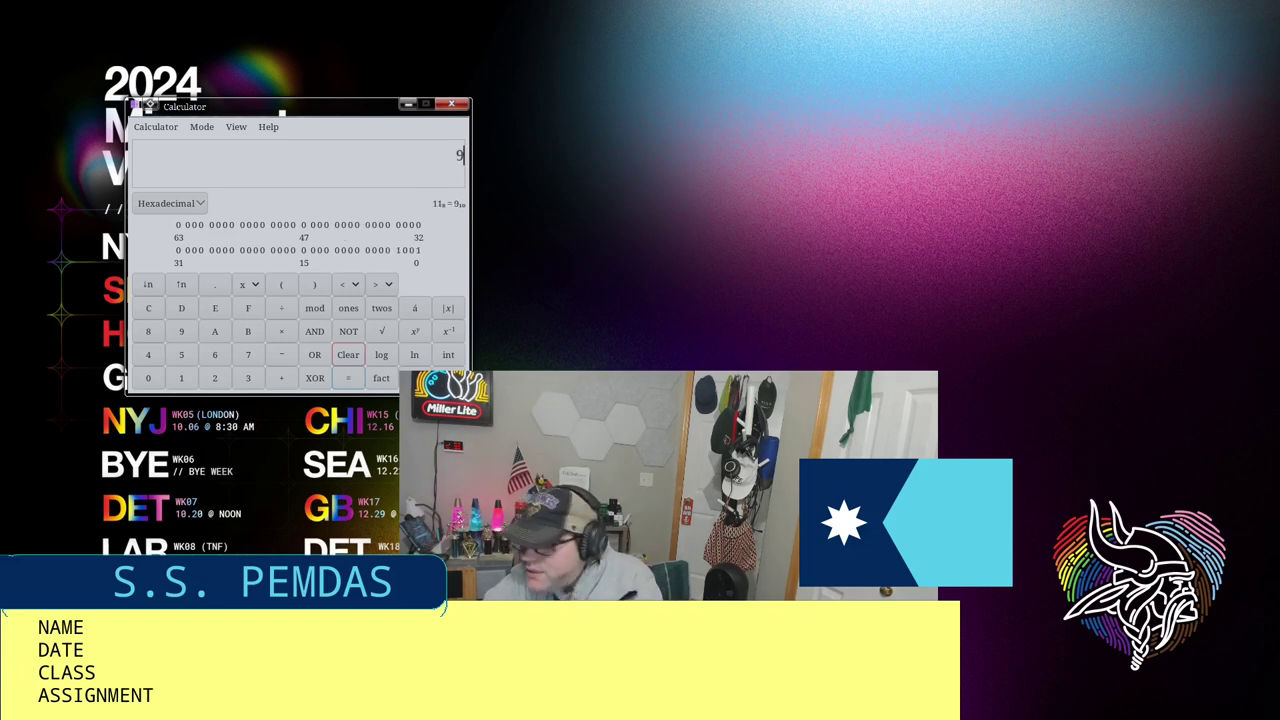
# Step: View 9 in Decimal, Hexadecimal and Binary bases, then return to Basic mode
pyautogui.click(185, 210)
pyautogui.click(174, 178)
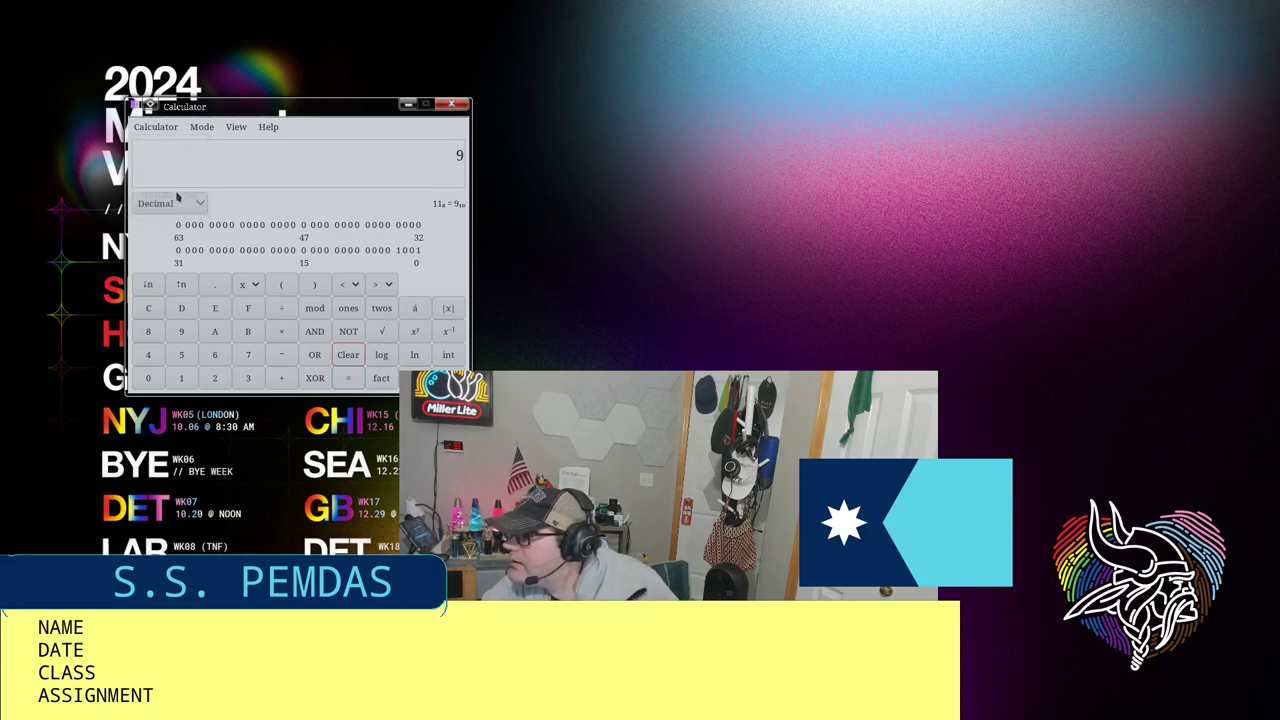
pyautogui.click(174, 203)
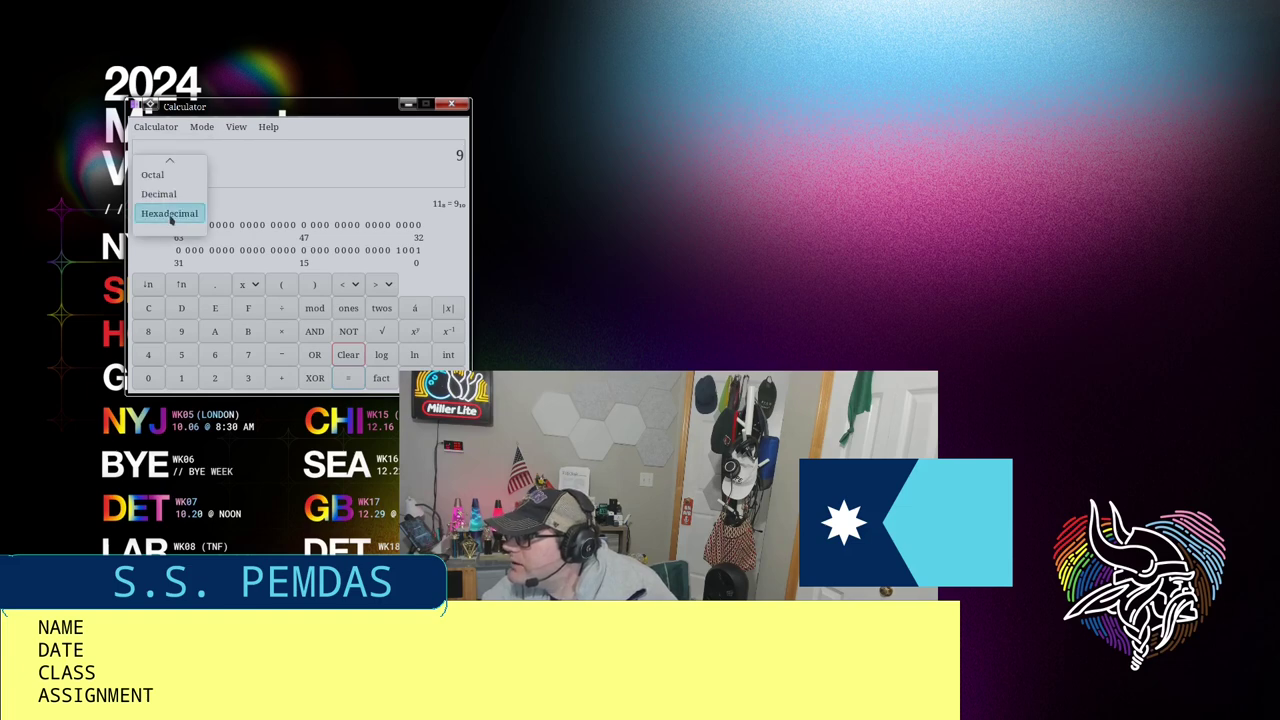
pyautogui.click(169, 213)
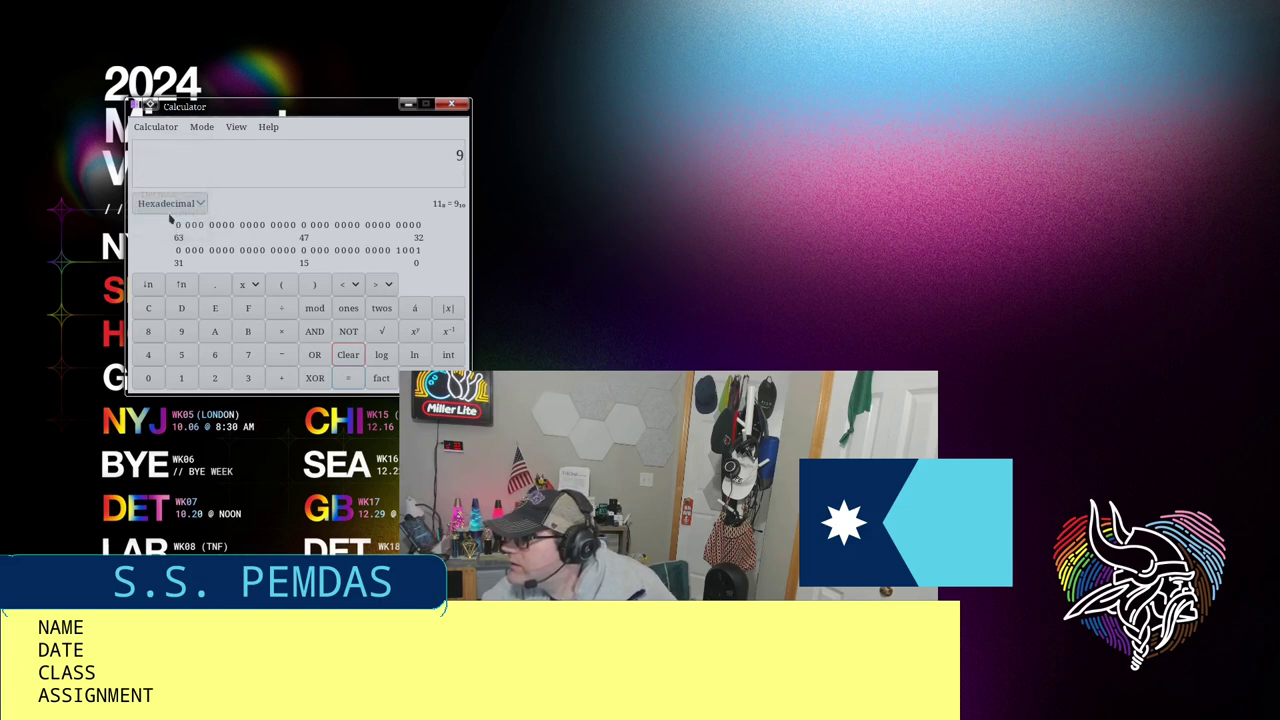
pyautogui.click(167, 205)
pyautogui.click(170, 151)
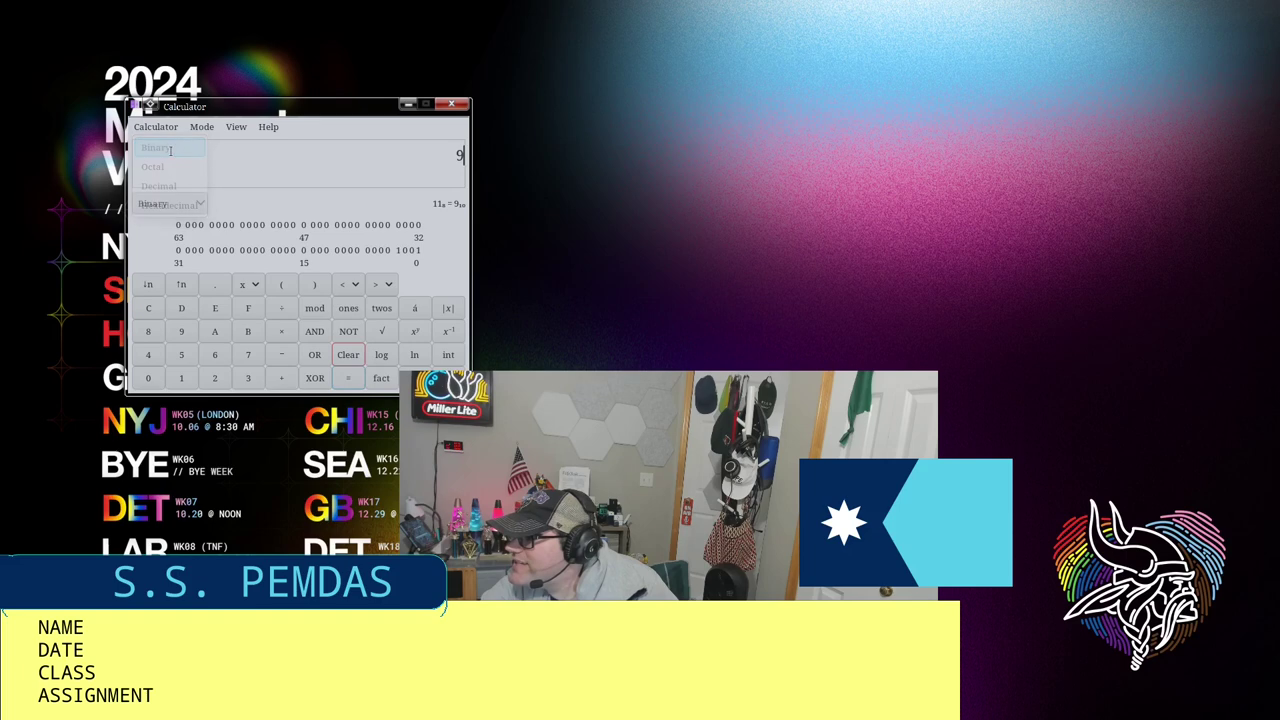
pyautogui.click(164, 203)
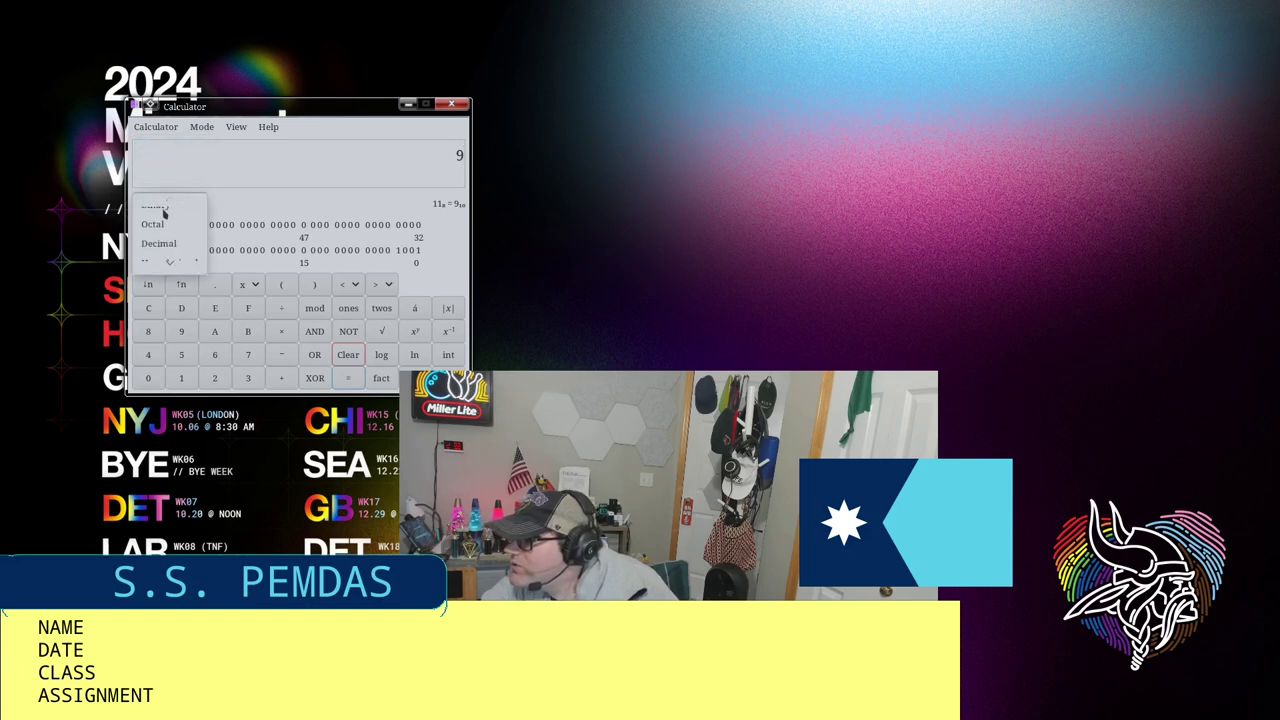
pyautogui.click(169, 262)
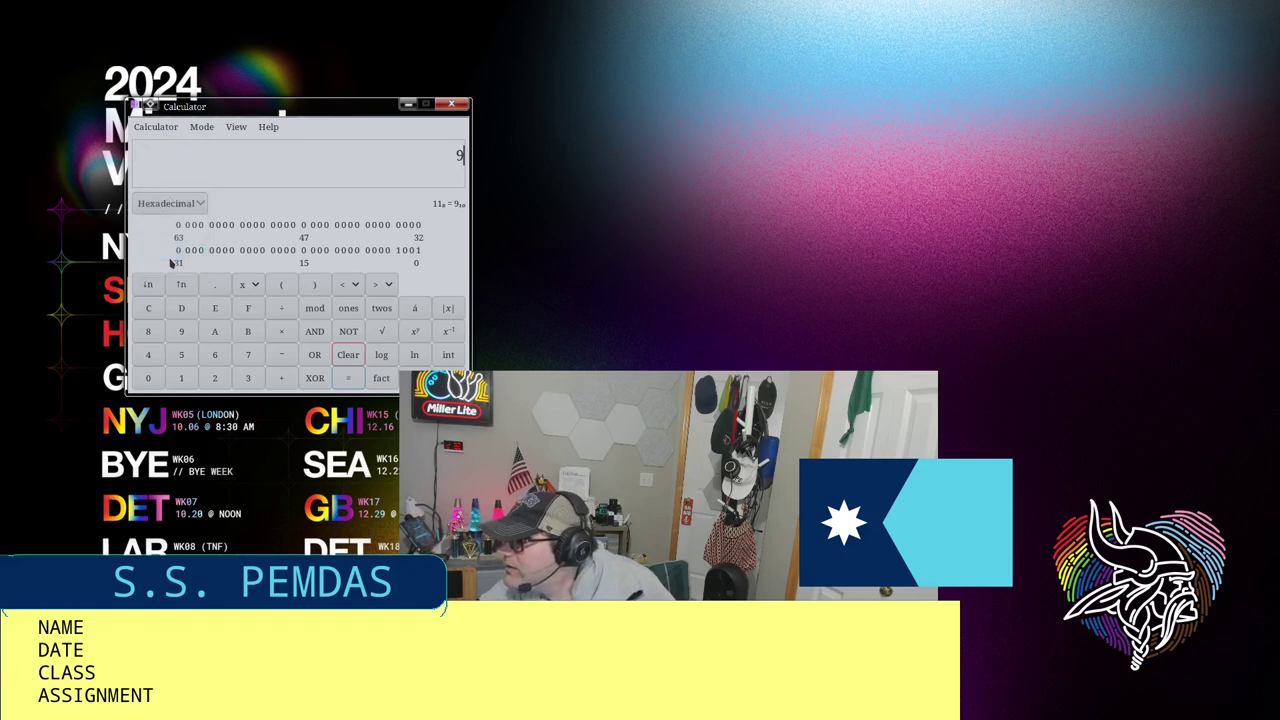
pyautogui.click(203, 127)
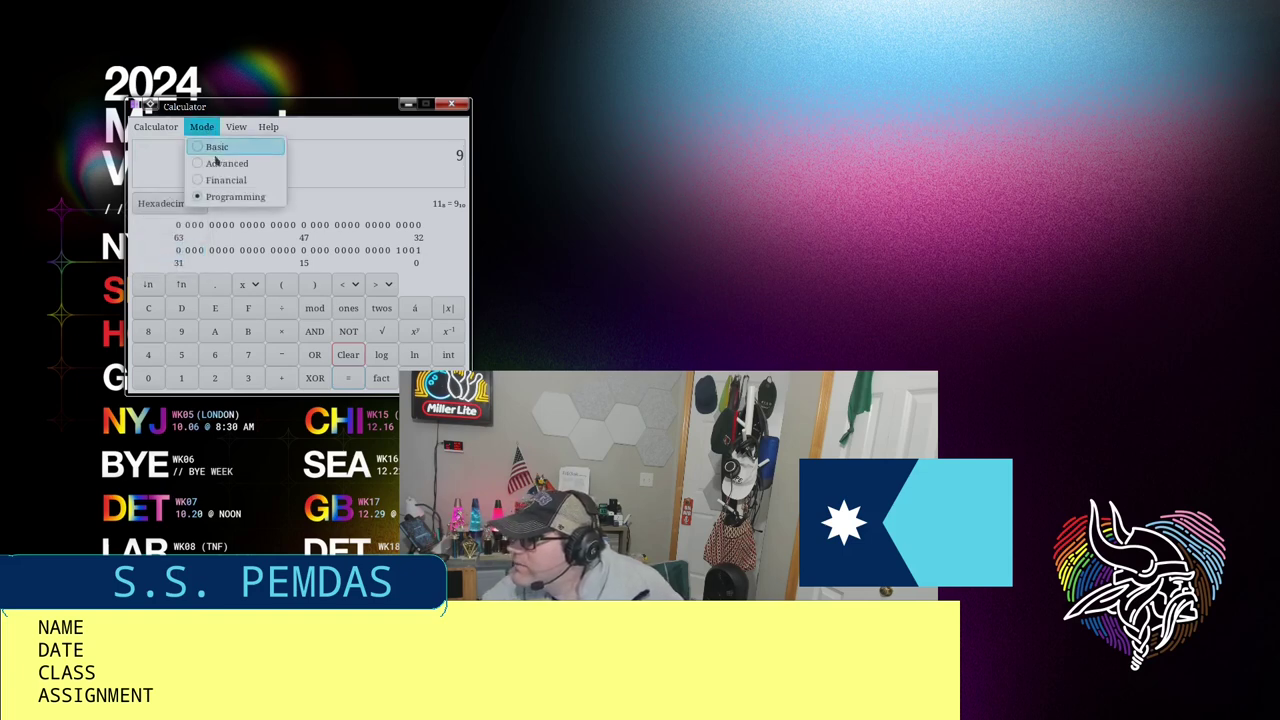
pyautogui.click(212, 147)
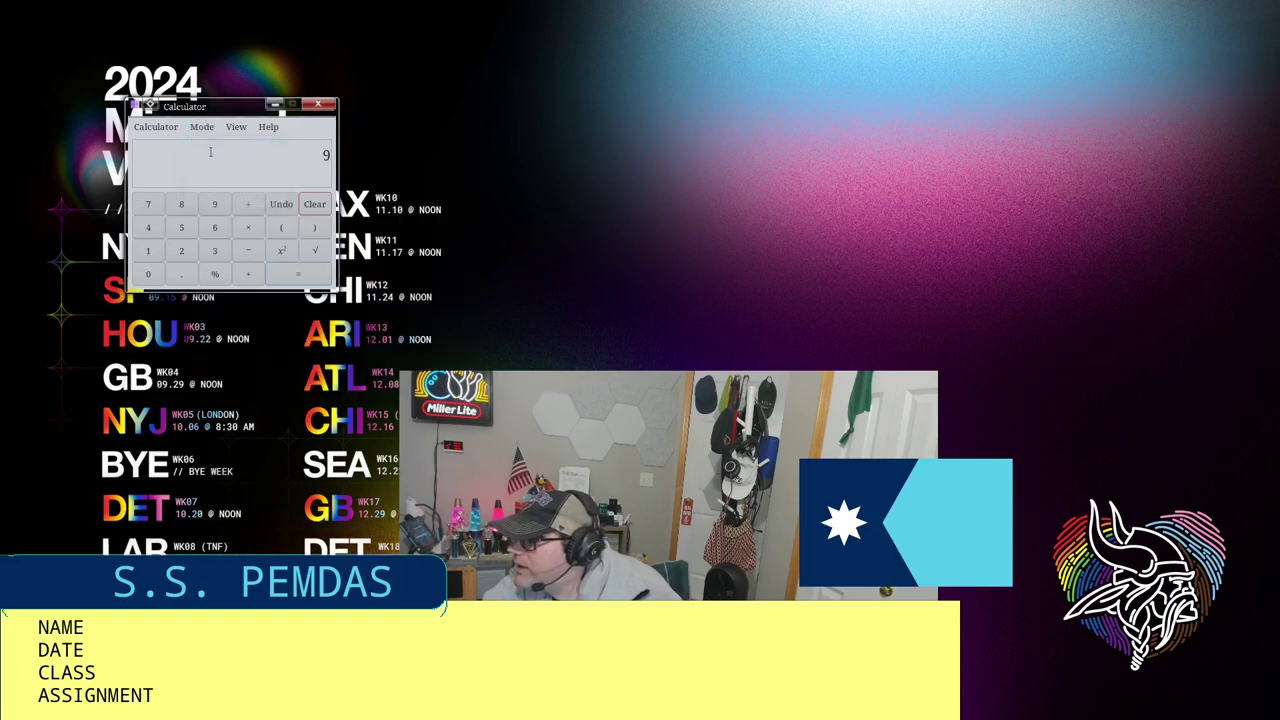
# Step: Calculate 9+3 = 12 and switch to Programming mode
pyautogui.click(248, 273)
pyautogui.click(214, 251)
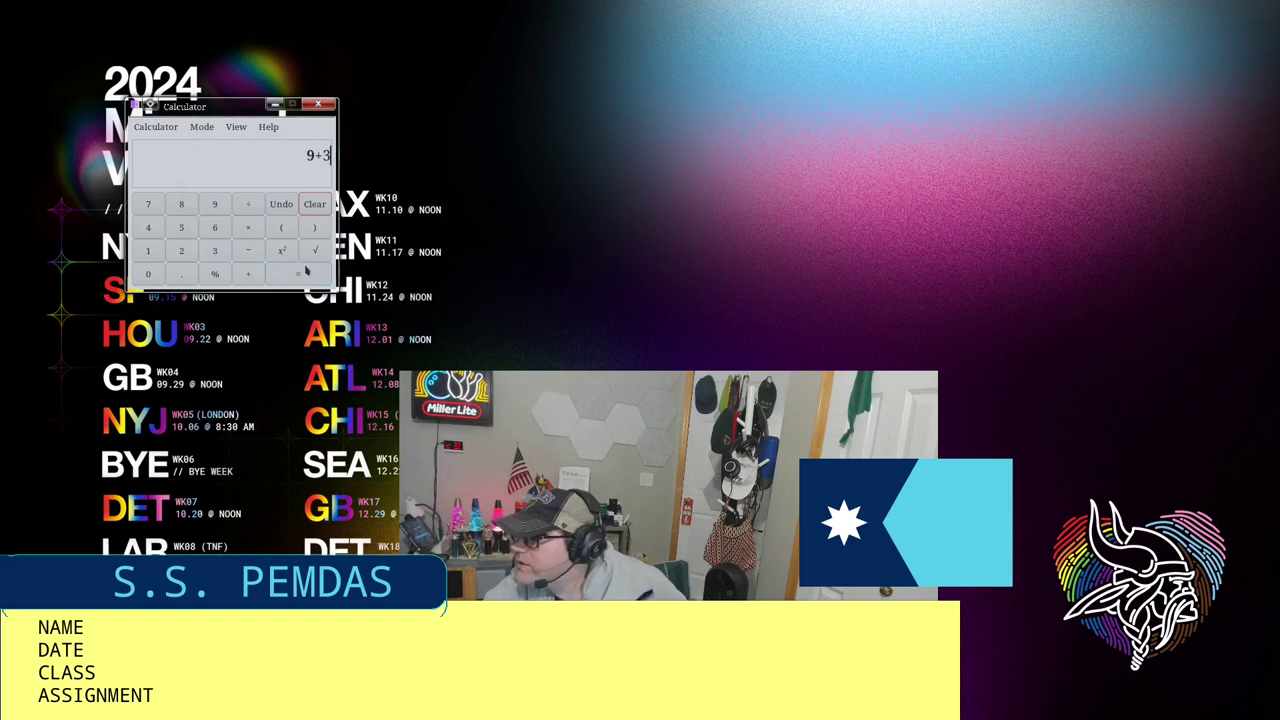
pyautogui.click(305, 273)
pyautogui.click(201, 127)
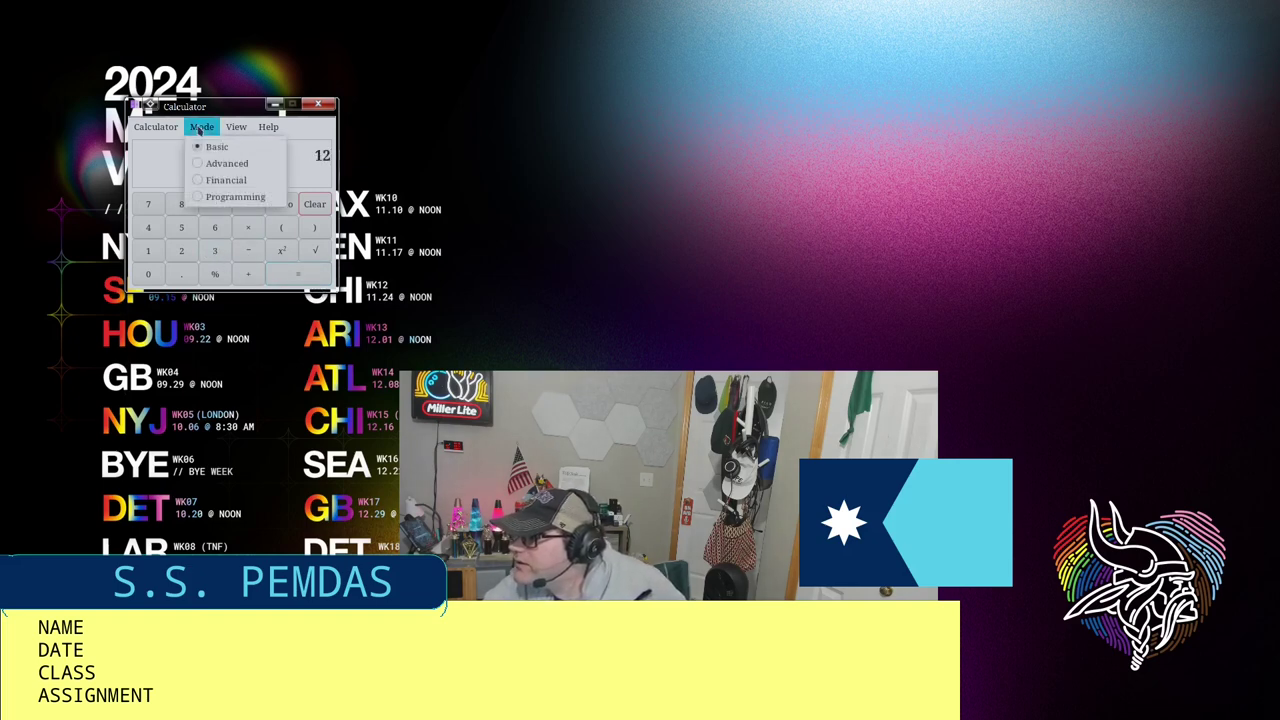
pyautogui.click(256, 197)
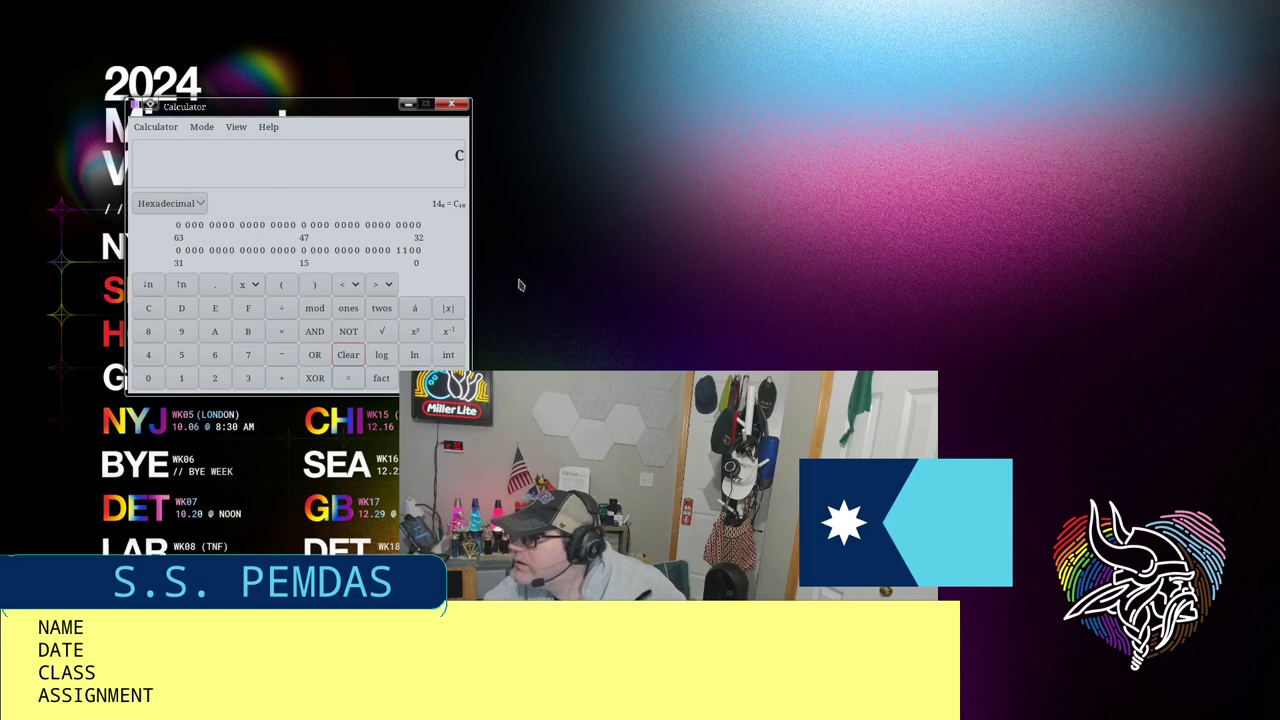
# Step: Show 12 in hexadecimal, decimal, octal and binary, ending on hexadecimal C
pyautogui.click(175, 204)
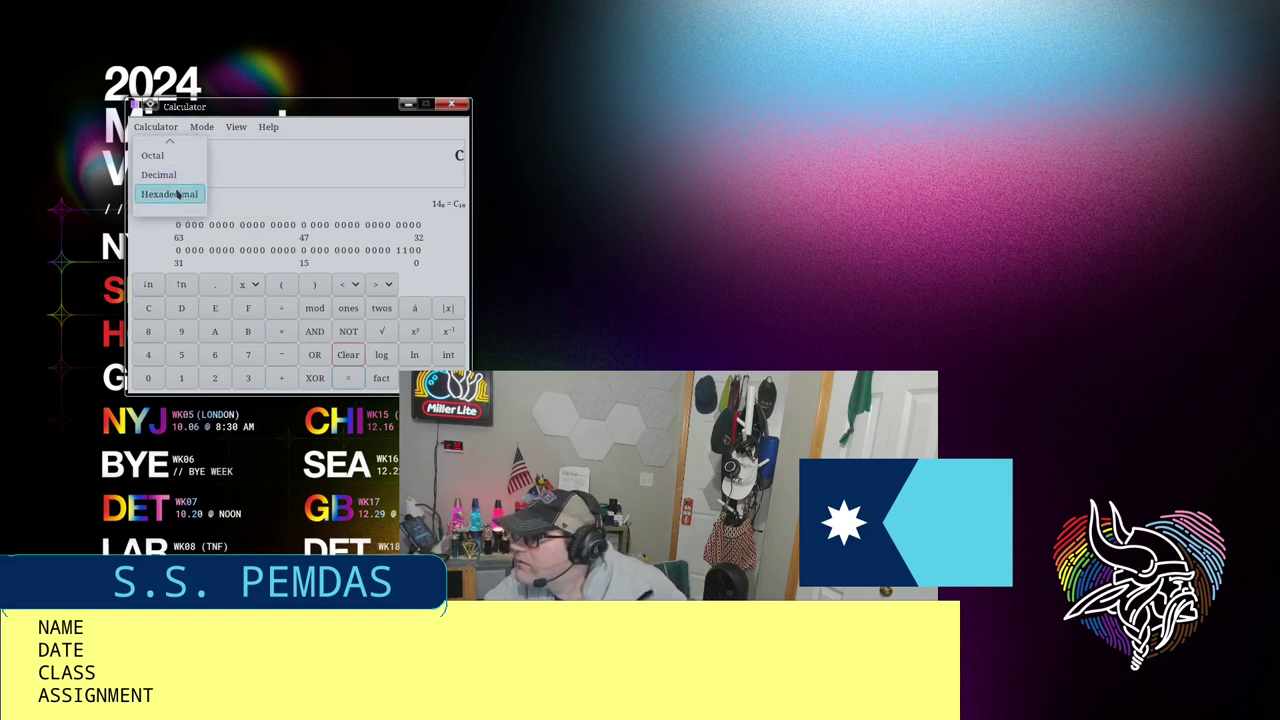
pyautogui.click(177, 194)
pyautogui.click(175, 203)
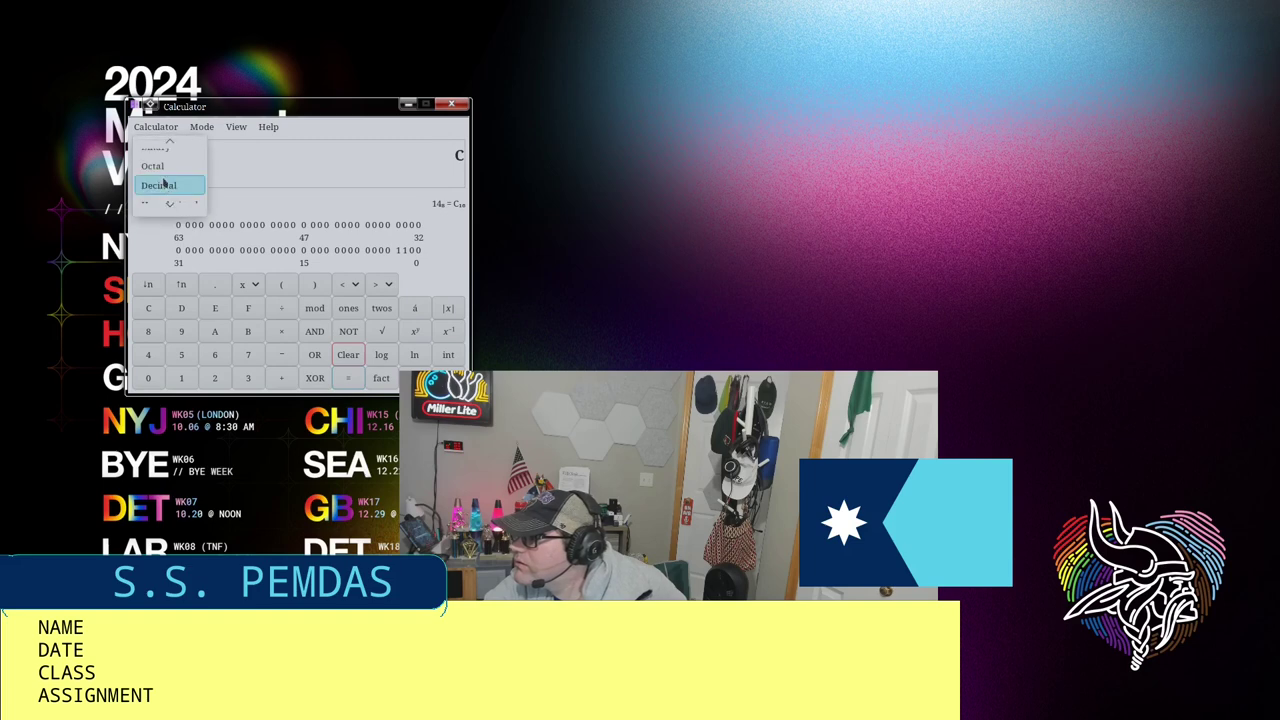
pyautogui.click(164, 185)
pyautogui.click(175, 203)
pyautogui.click(166, 185)
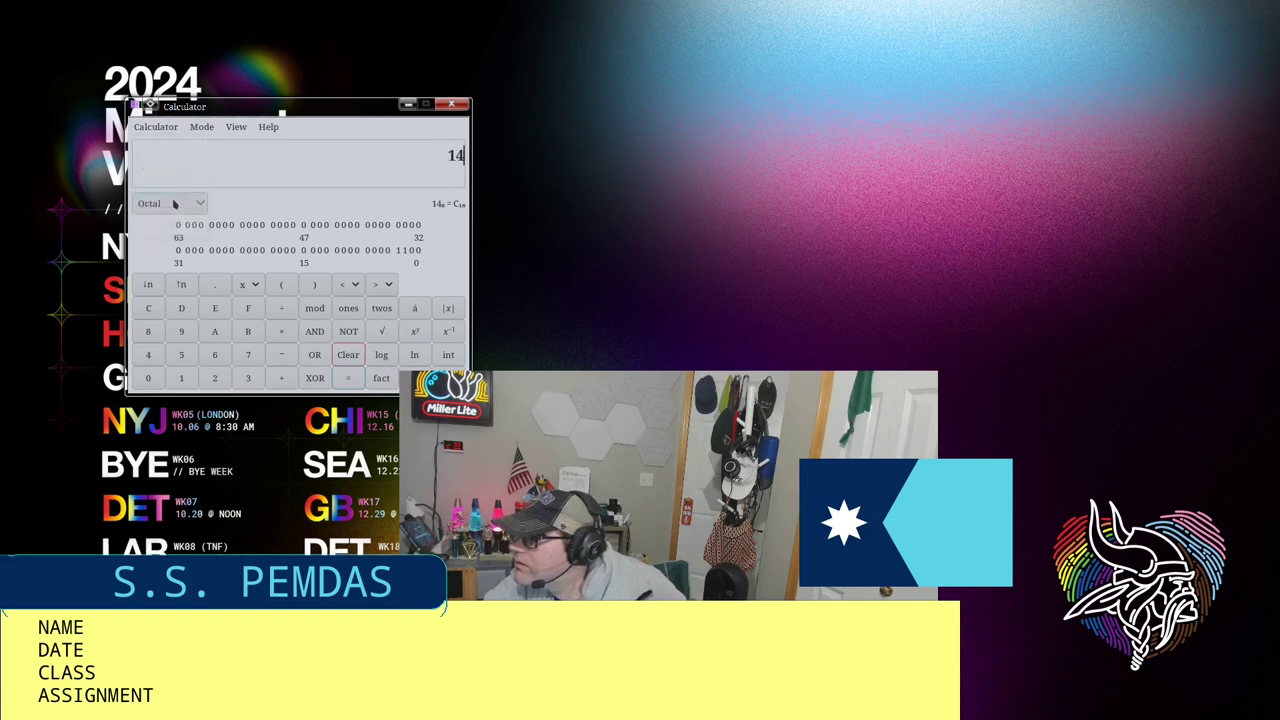
pyautogui.click(175, 205)
pyautogui.click(167, 189)
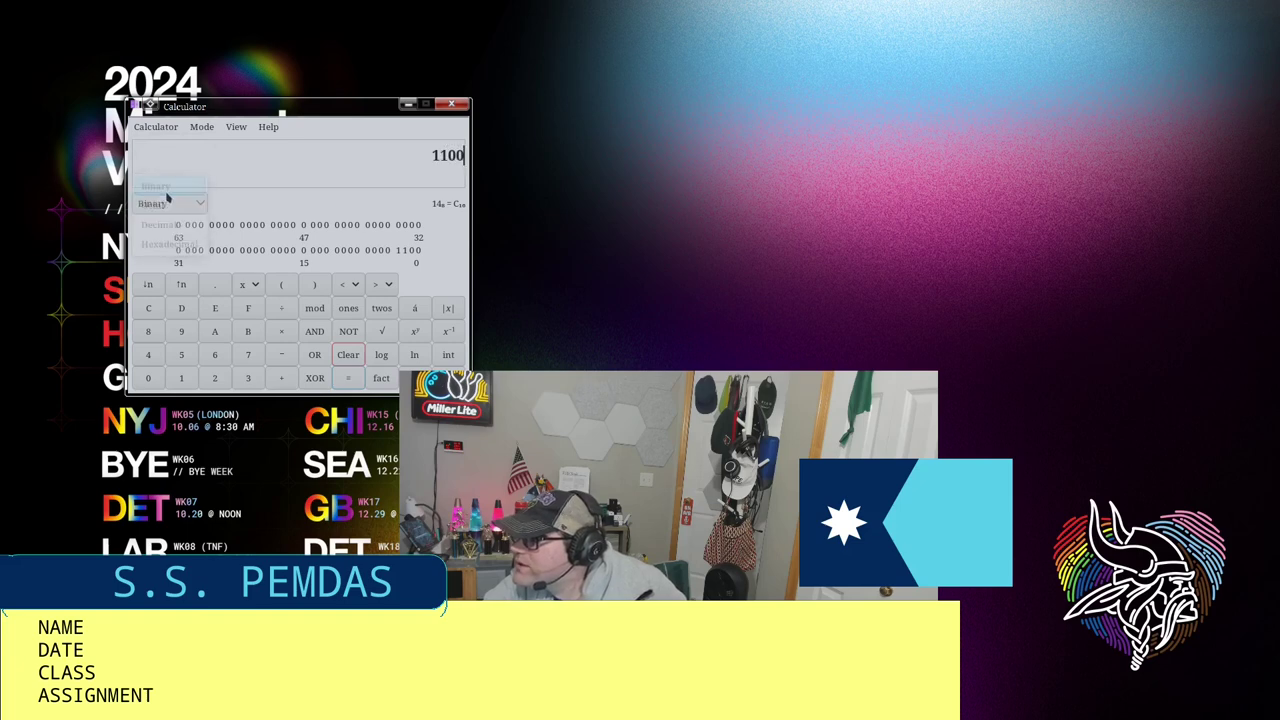
pyautogui.click(175, 203)
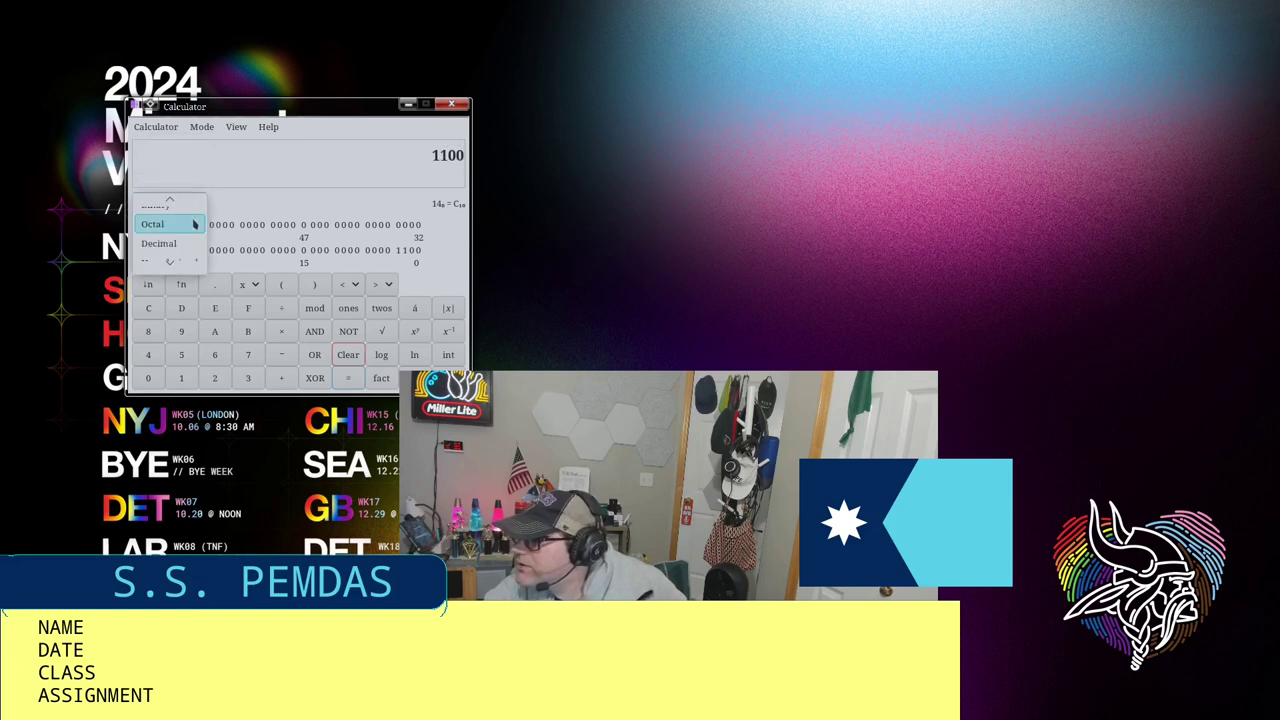
pyautogui.click(177, 243)
pyautogui.click(194, 205)
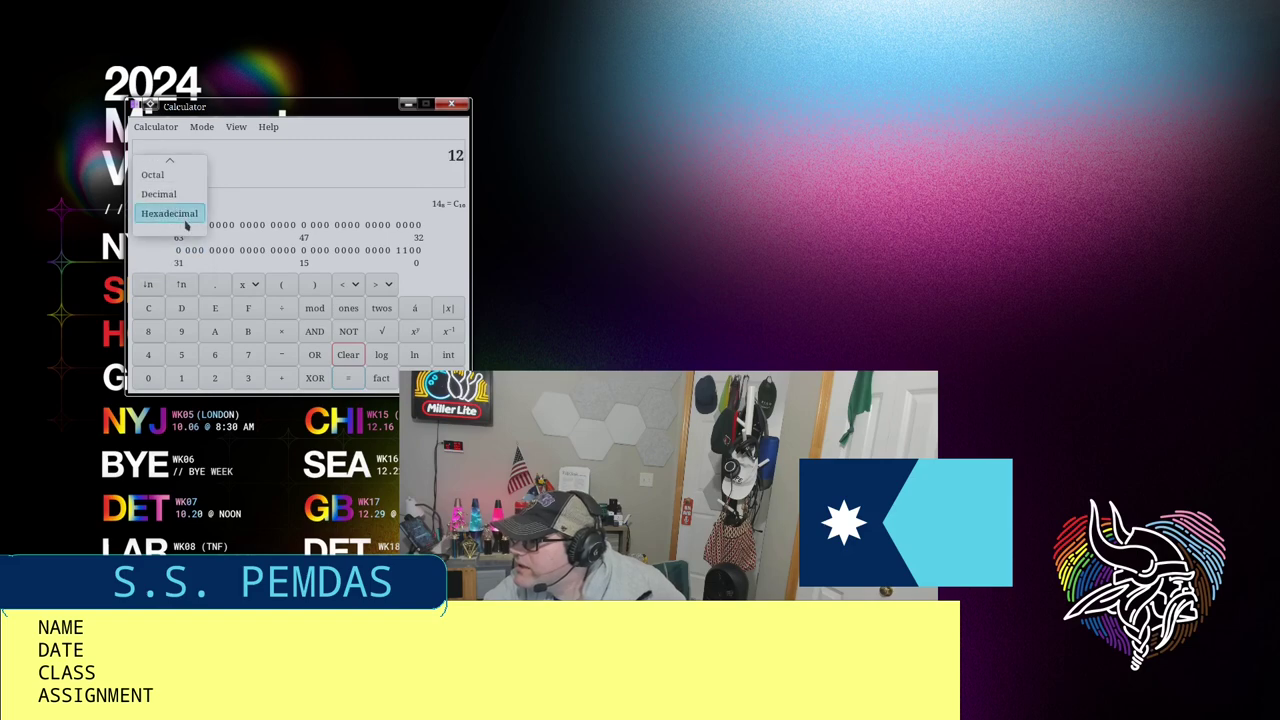
pyautogui.click(184, 221)
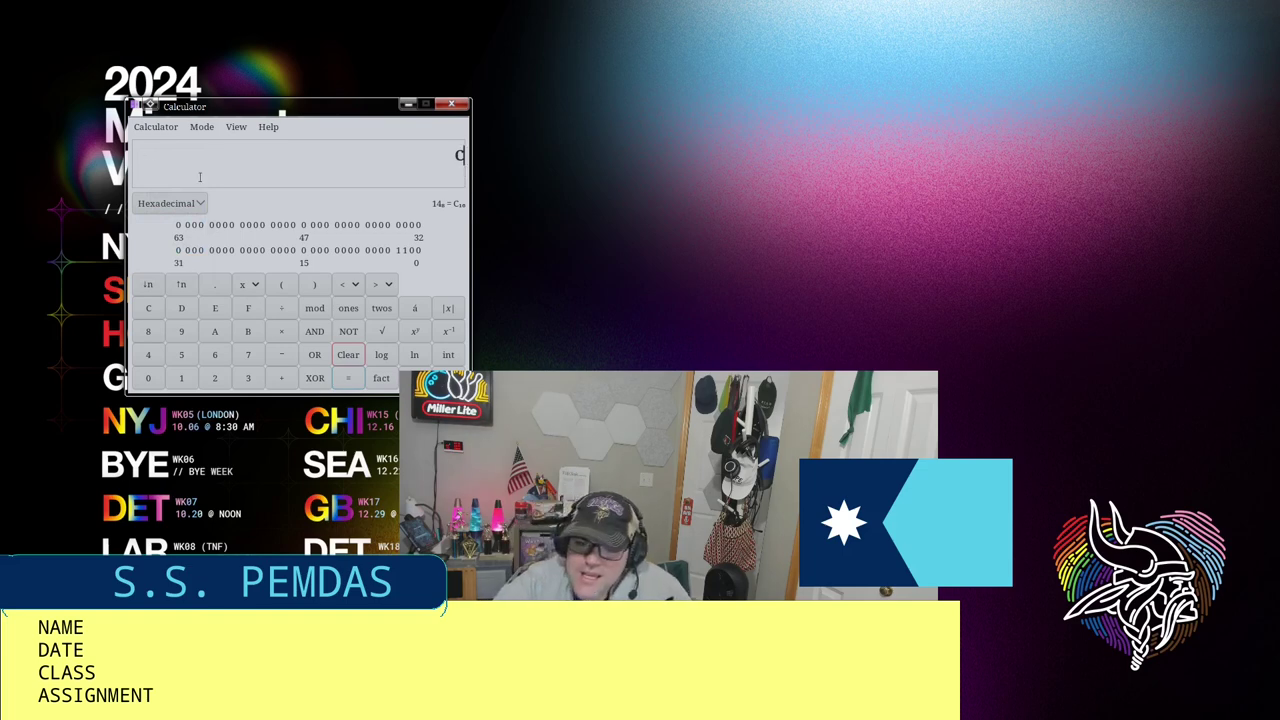
# Step: Return to Basic mode and clear the display
pyautogui.click(201, 127)
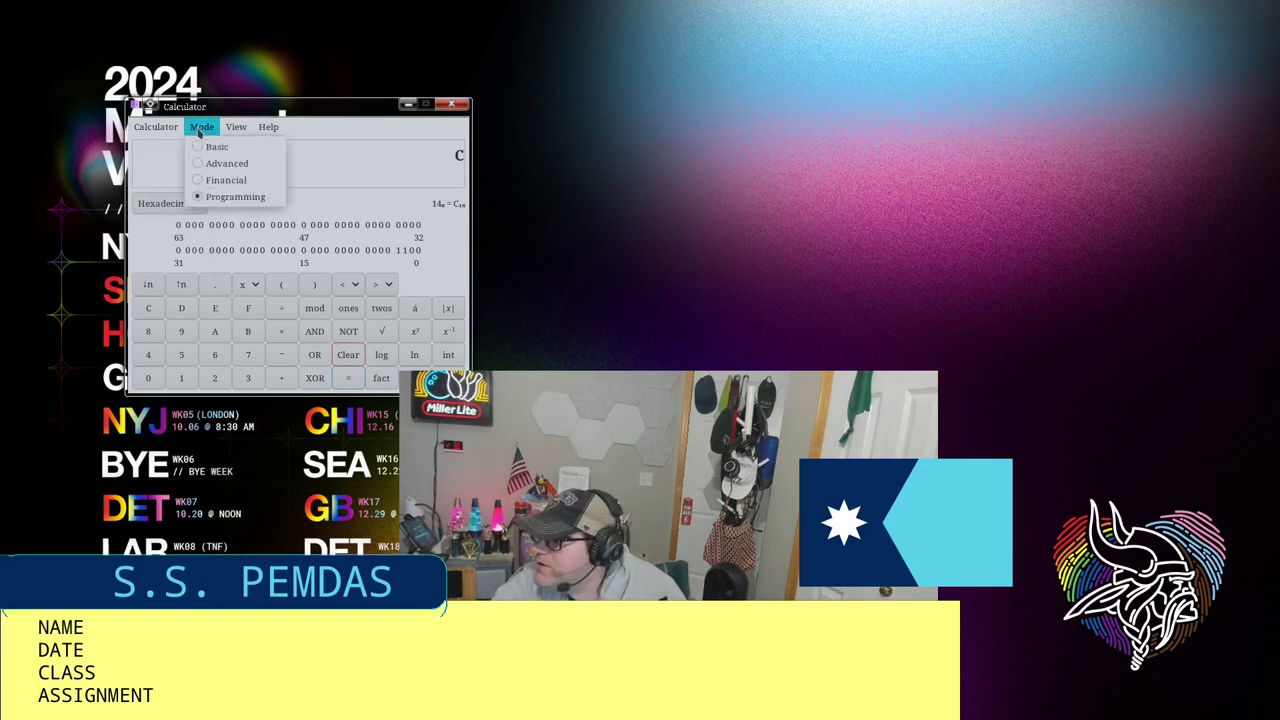
pyautogui.click(216, 147)
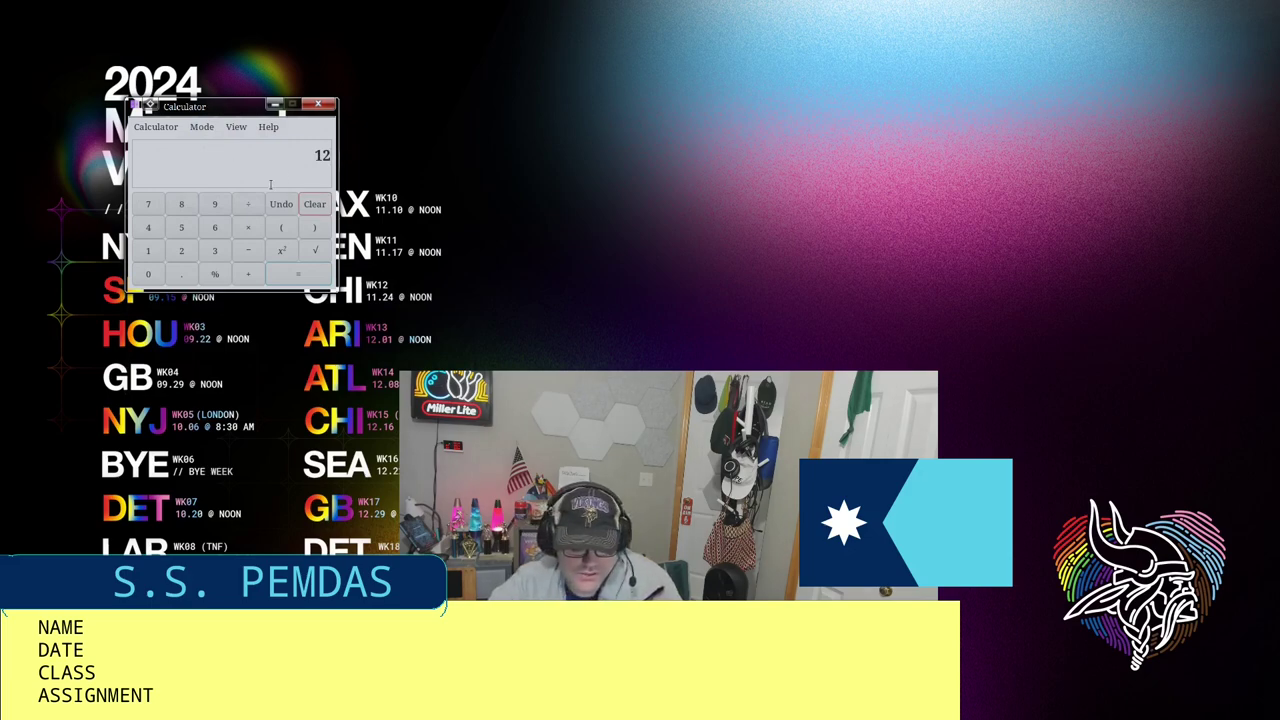
pyautogui.press('BackSpace')
pyautogui.press('BackSpace')
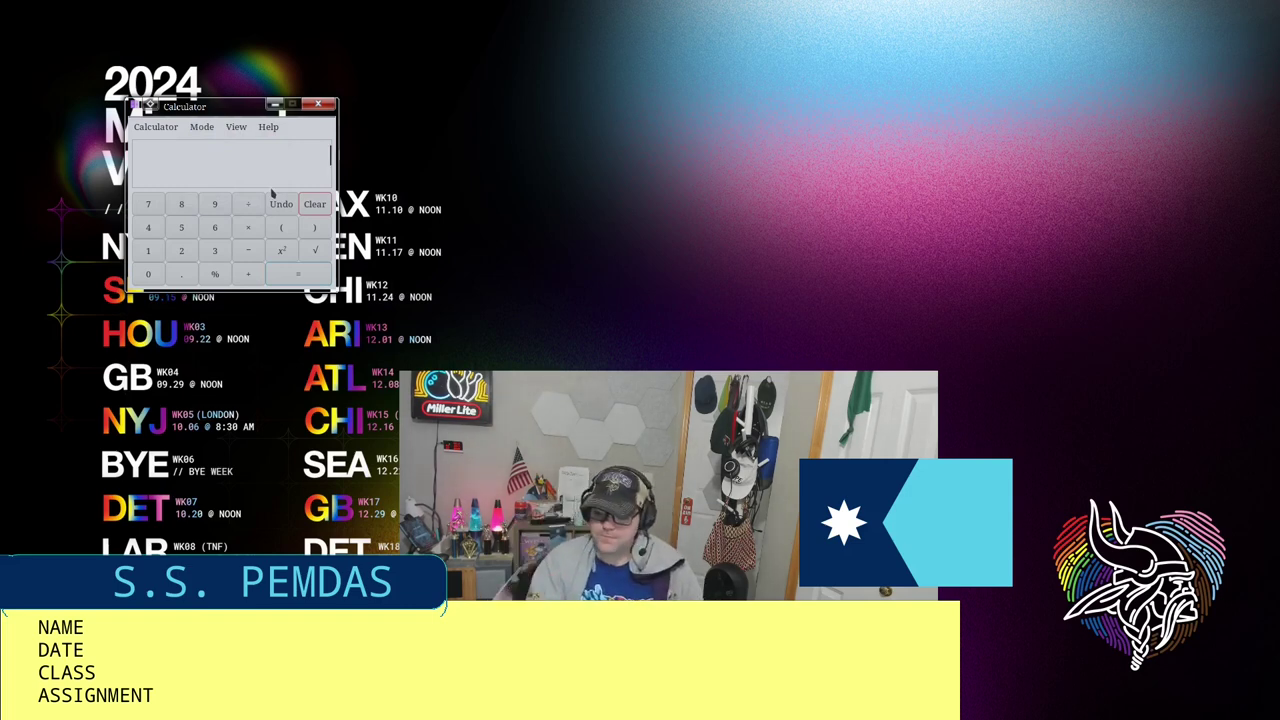
# Step: Compute 12+12 = 24, then multiply by 365 to get 8760
pyautogui.write('12+')
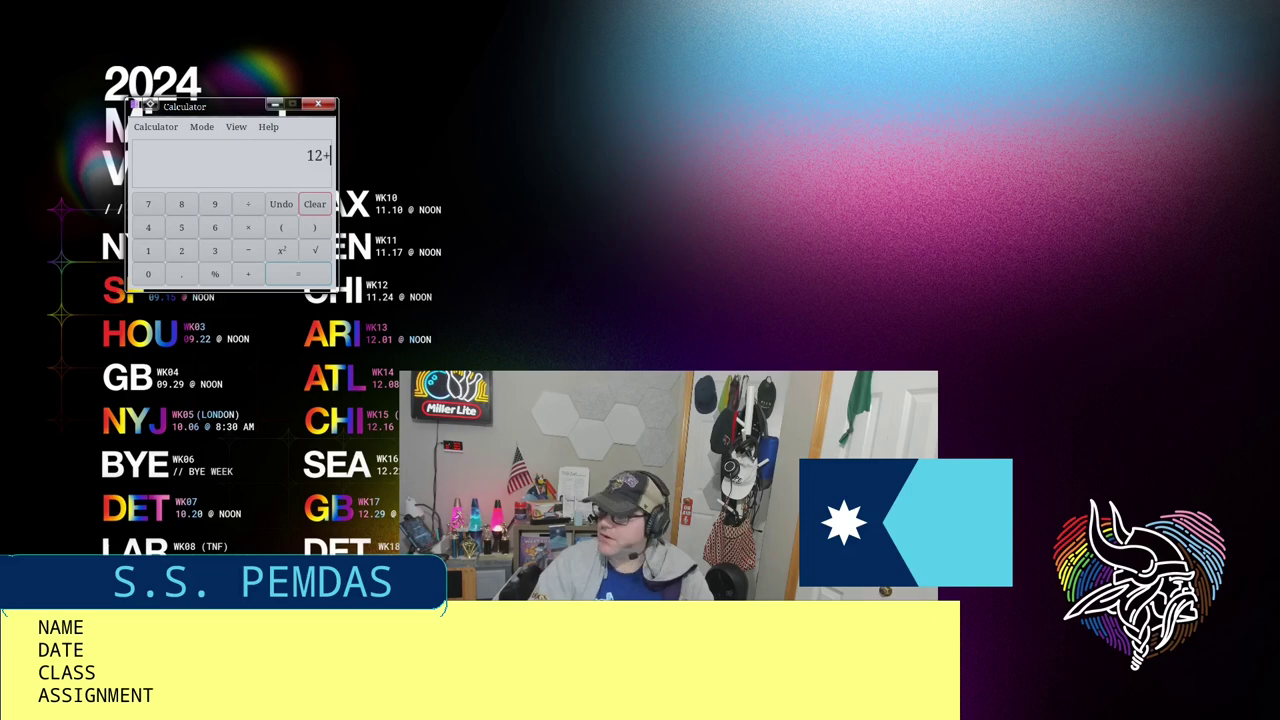
pyautogui.write('12')
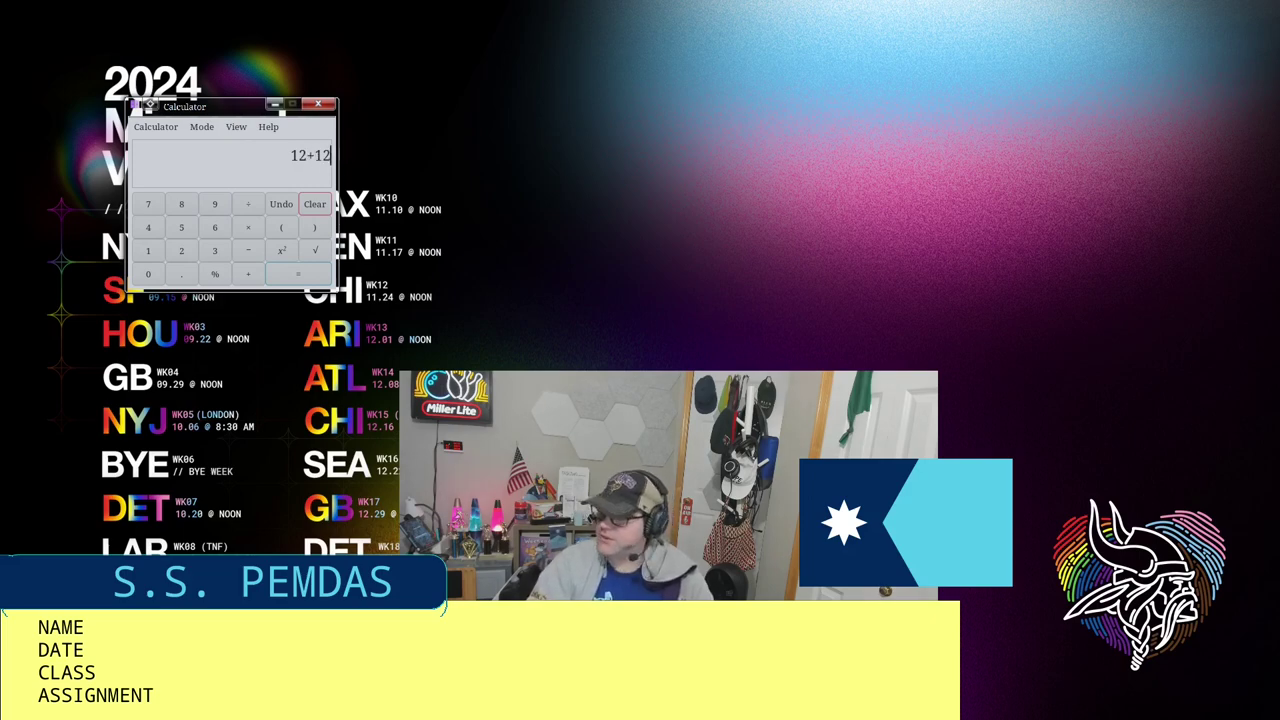
pyautogui.press('Return')
pyautogui.write('*365')
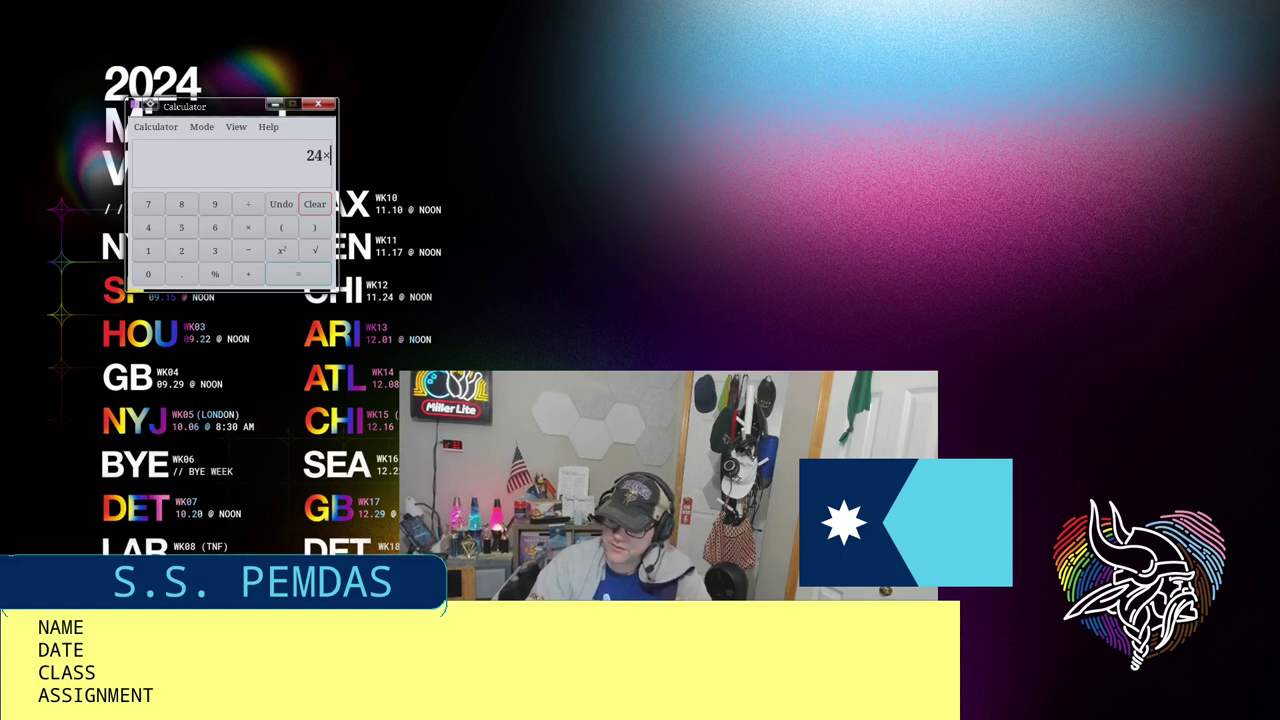
pyautogui.press('Return')
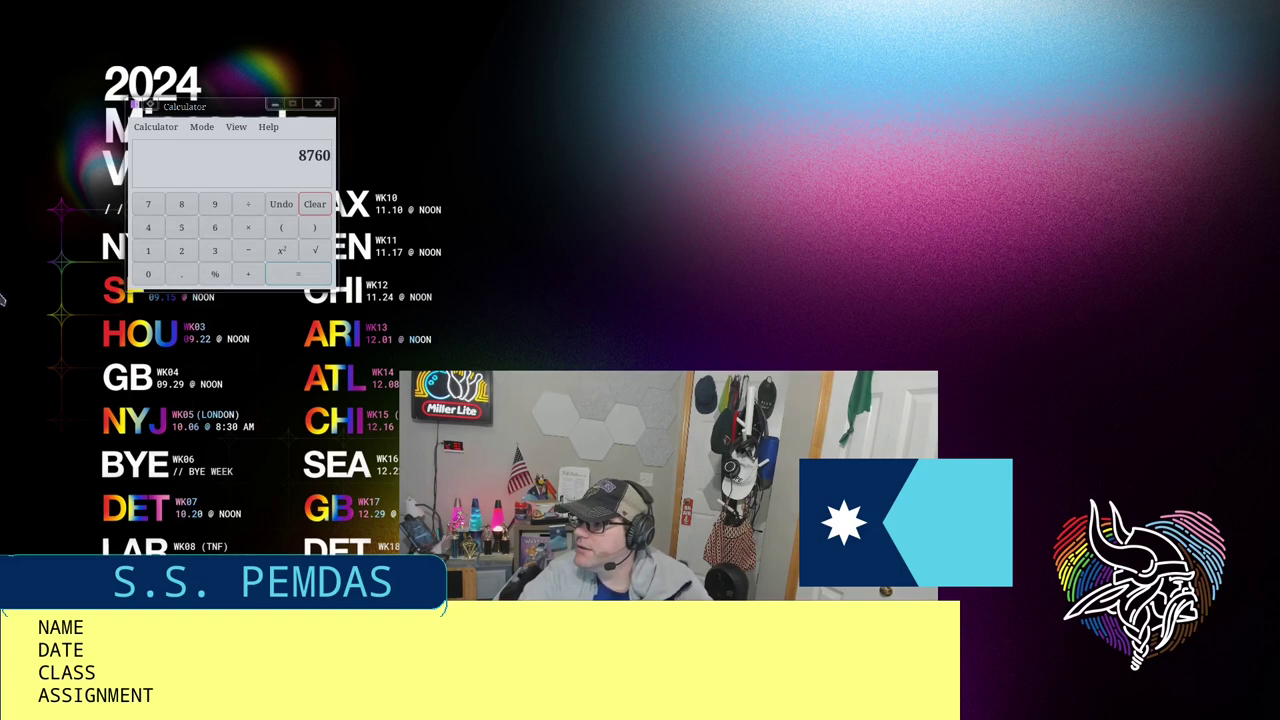
# Step: Square 8760 to get 76737600, try a square root, and undo it
pyautogui.click(328, 278)
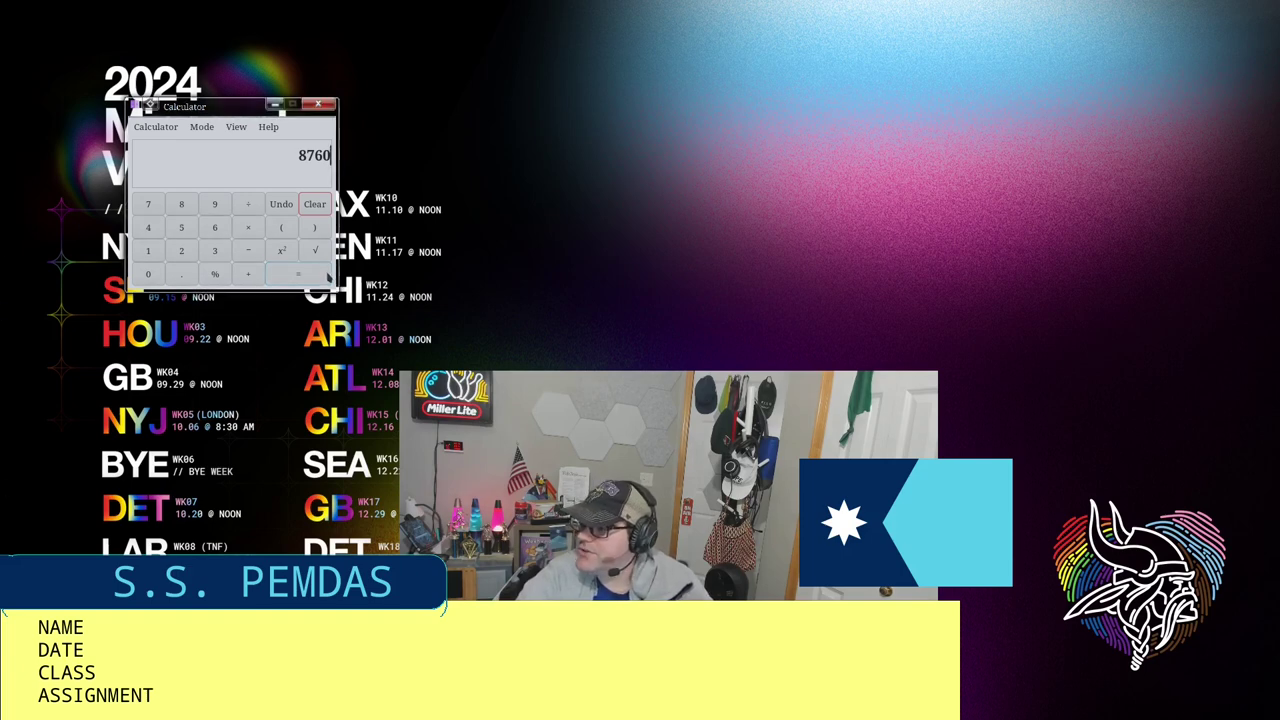
pyautogui.click(282, 250)
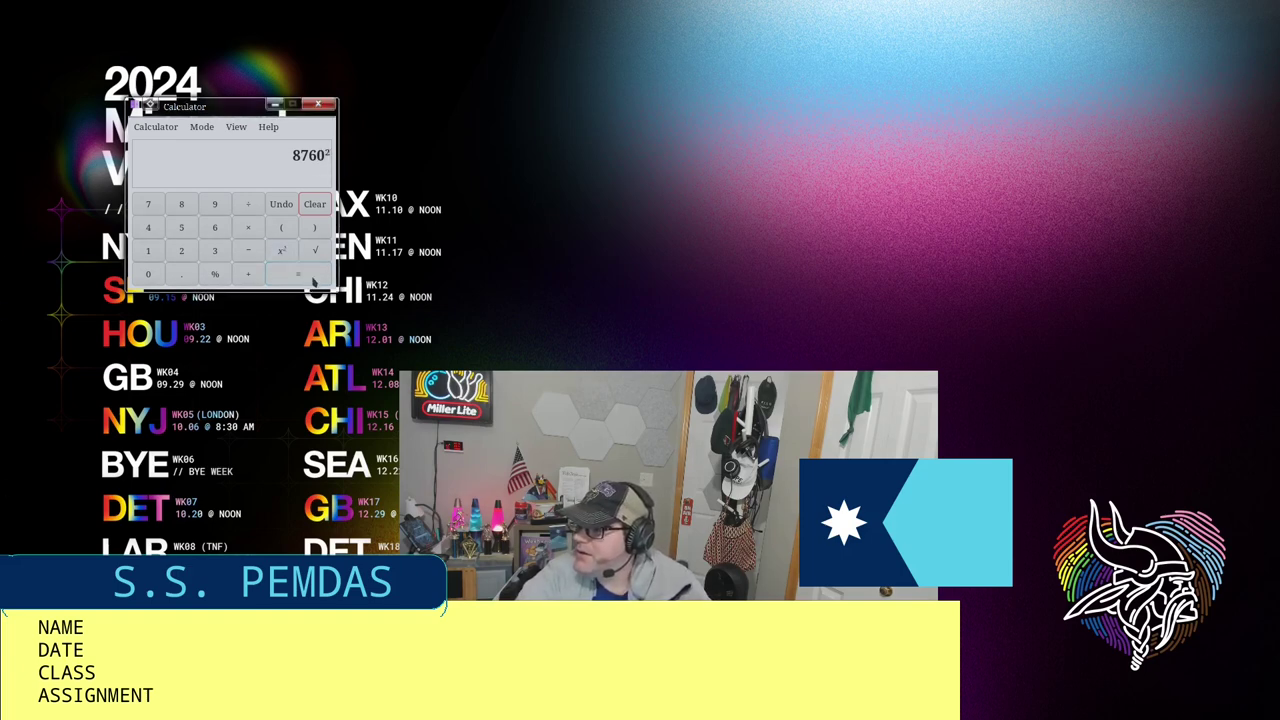
pyautogui.click(298, 275)
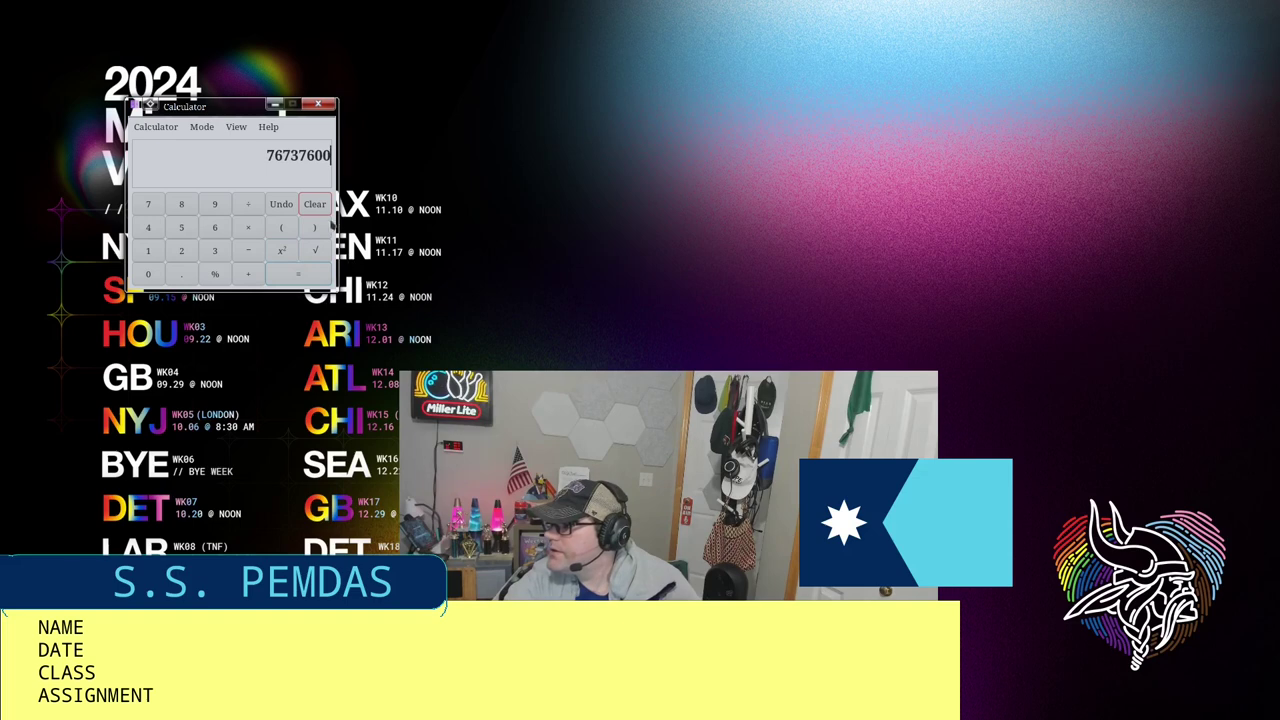
pyautogui.click(317, 251)
pyautogui.press('Return')
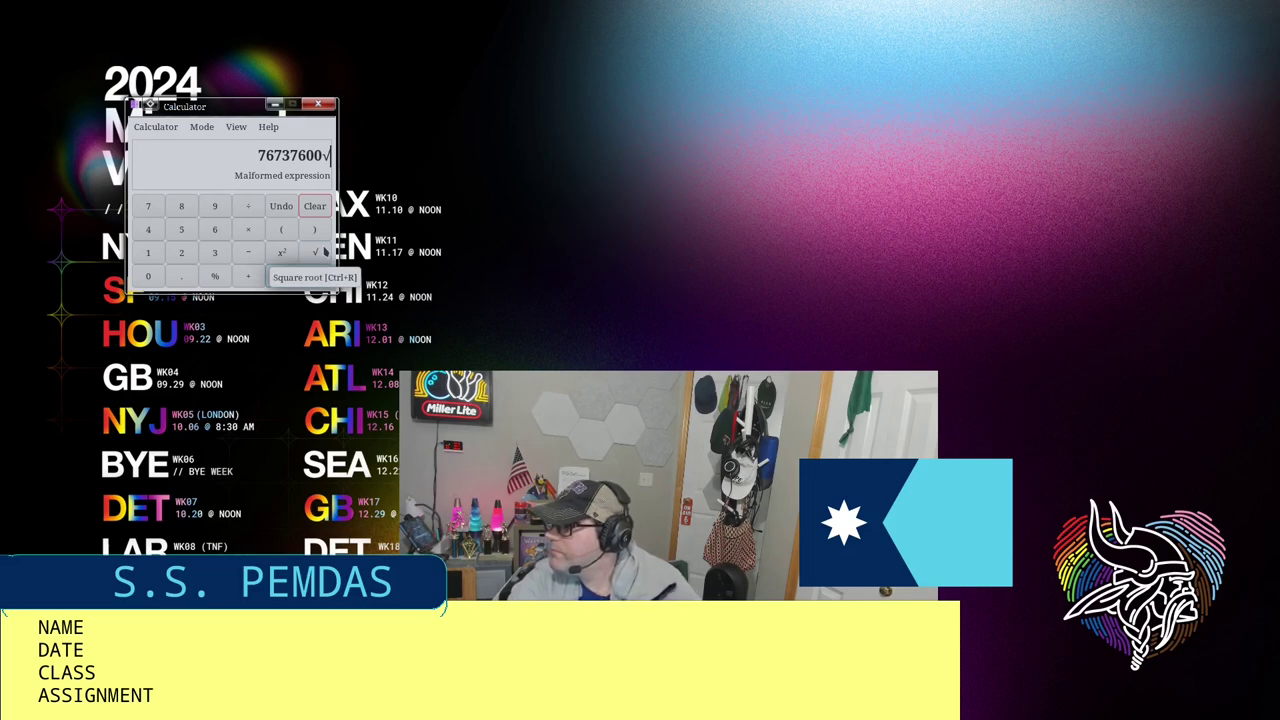
pyautogui.click(284, 205)
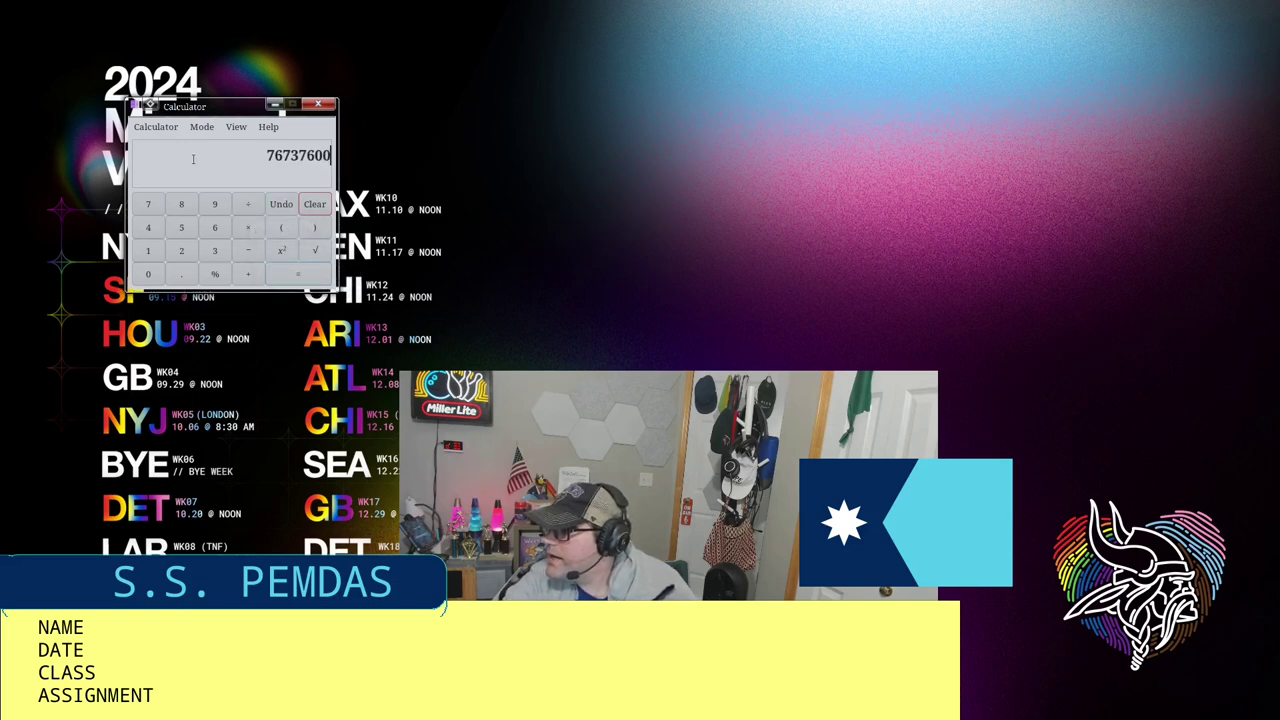
# Step: Show the History panel and scroll through earlier calculations like 9+3 = 12
pyautogui.click(252, 147)
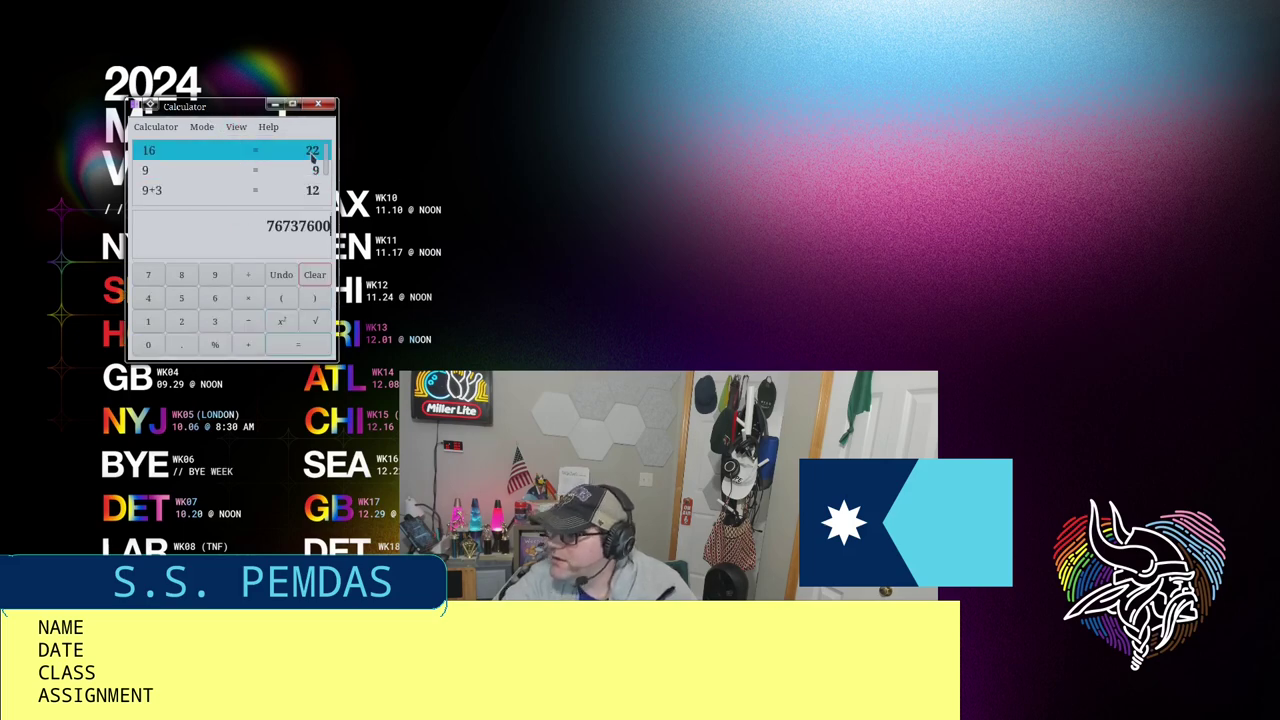
pyautogui.scroll(-3, 312, 152)
pyautogui.scroll(3, 312, 152)
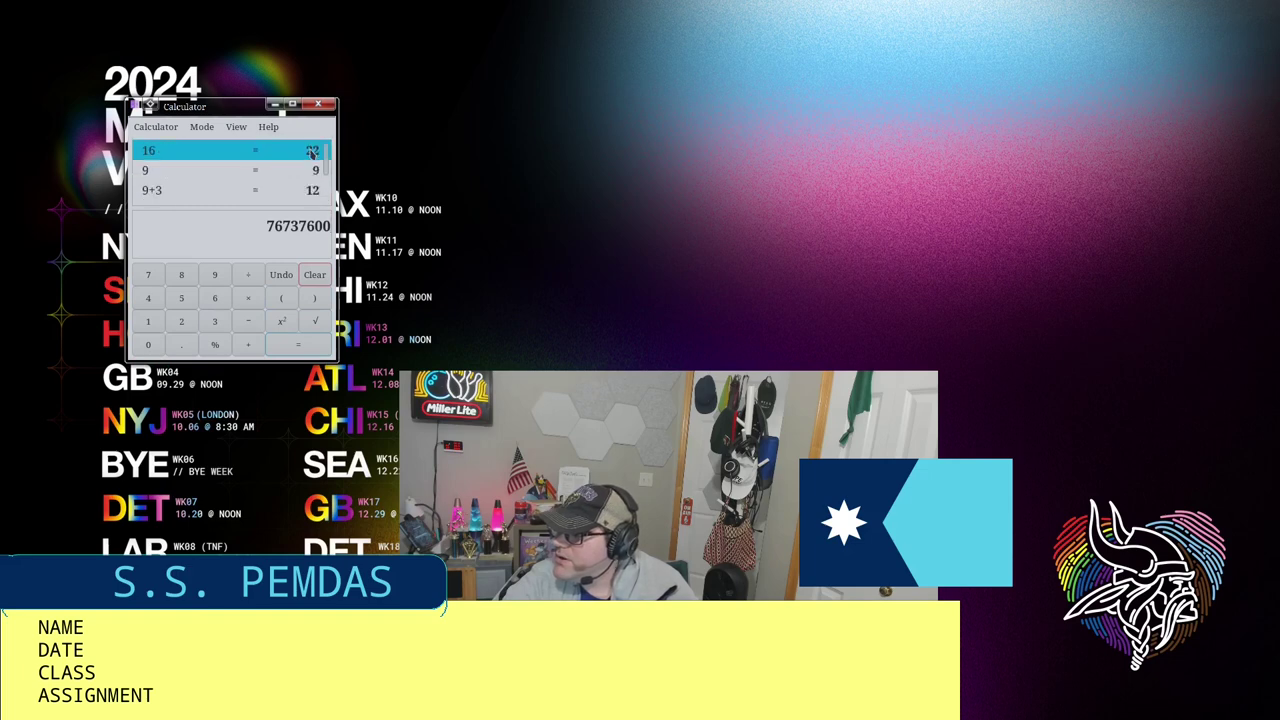
pyautogui.click(238, 127)
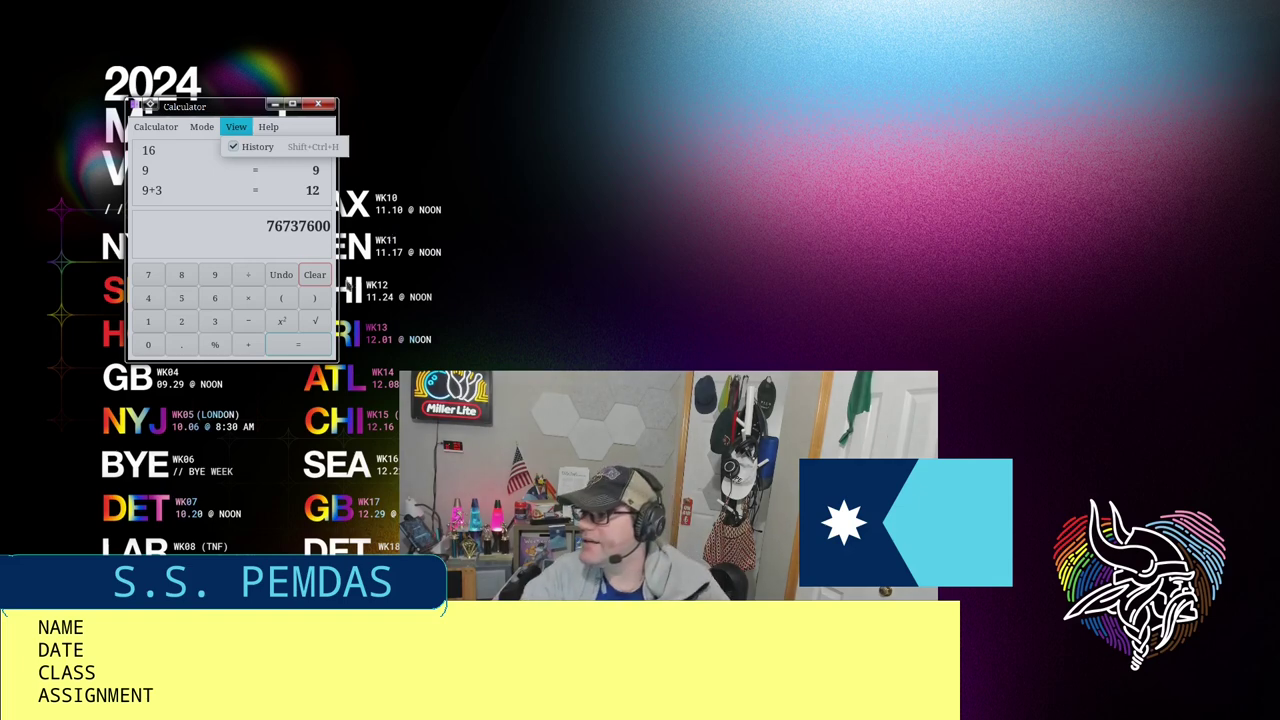
# Step: Switch the calculator to Advanced mode
pyautogui.moveTo(201, 126)
pyautogui.click(203, 167)
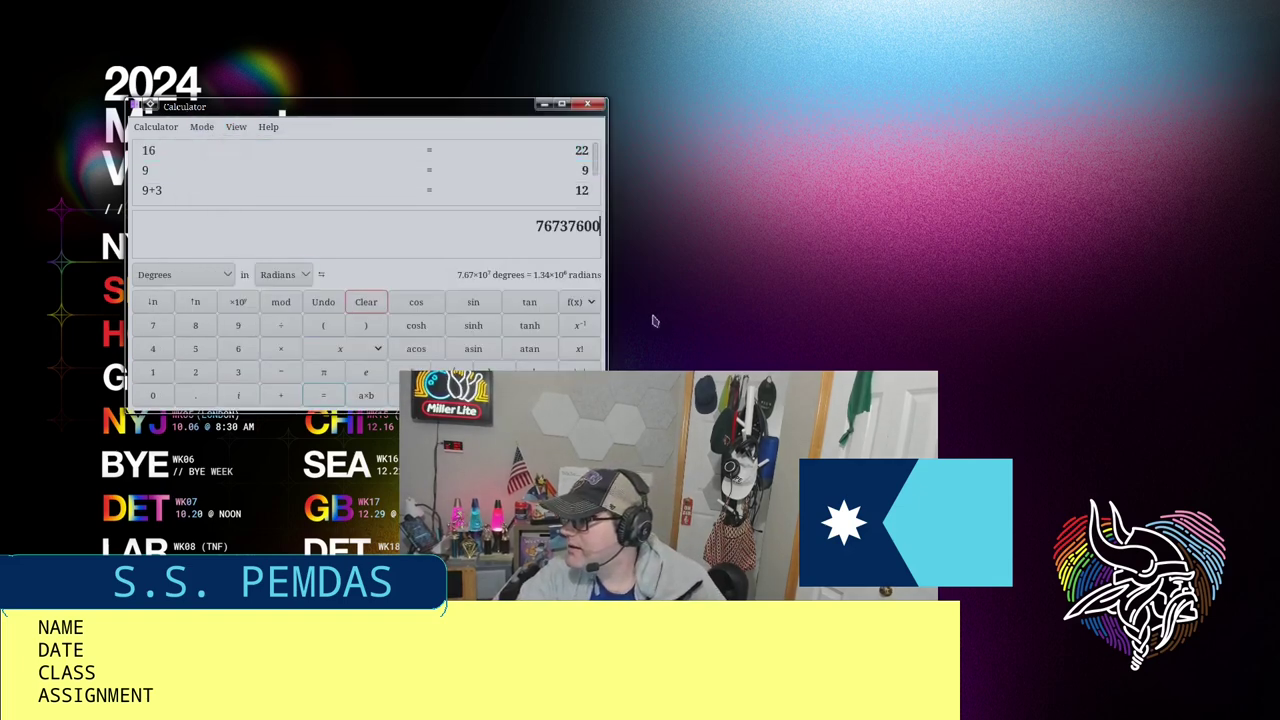
pyautogui.click(236, 127)
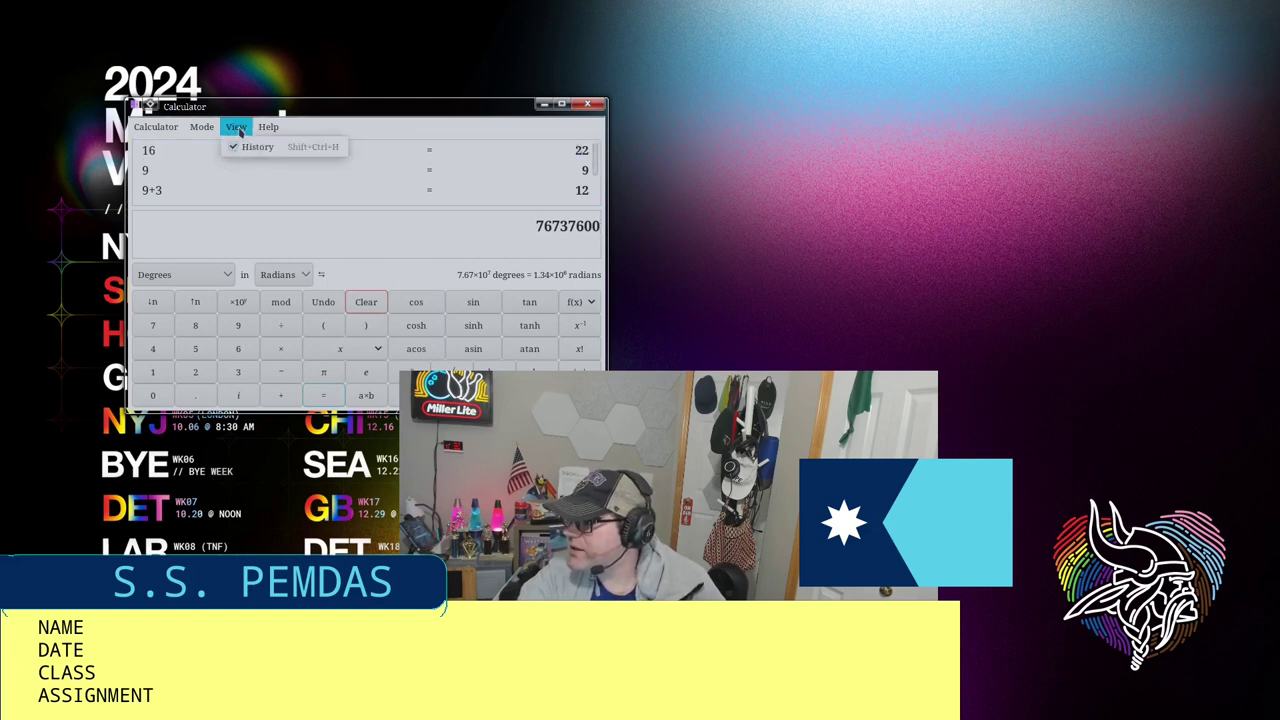
pyautogui.click(240, 132)
# Step: Try 'log 12' and '36log', clearing the resulting errors and malformed expression
pyautogui.write('log')
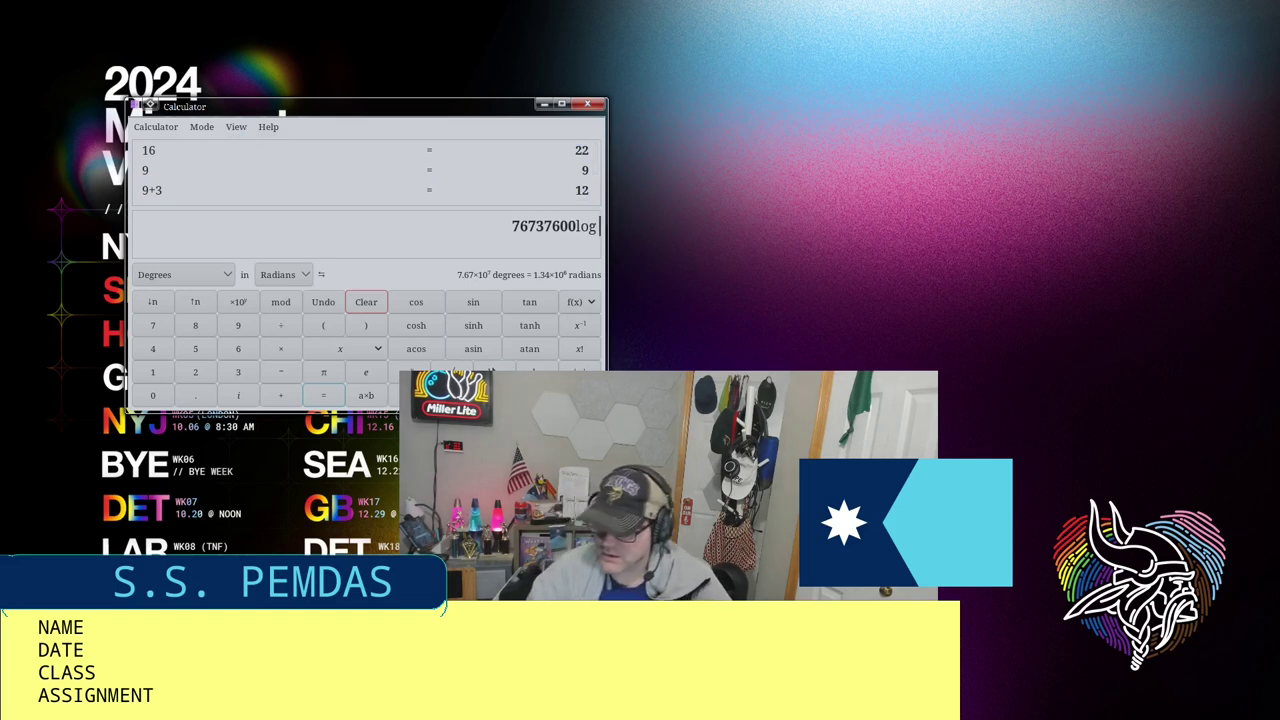
pyautogui.write(' 12')
pyautogui.press('Return')
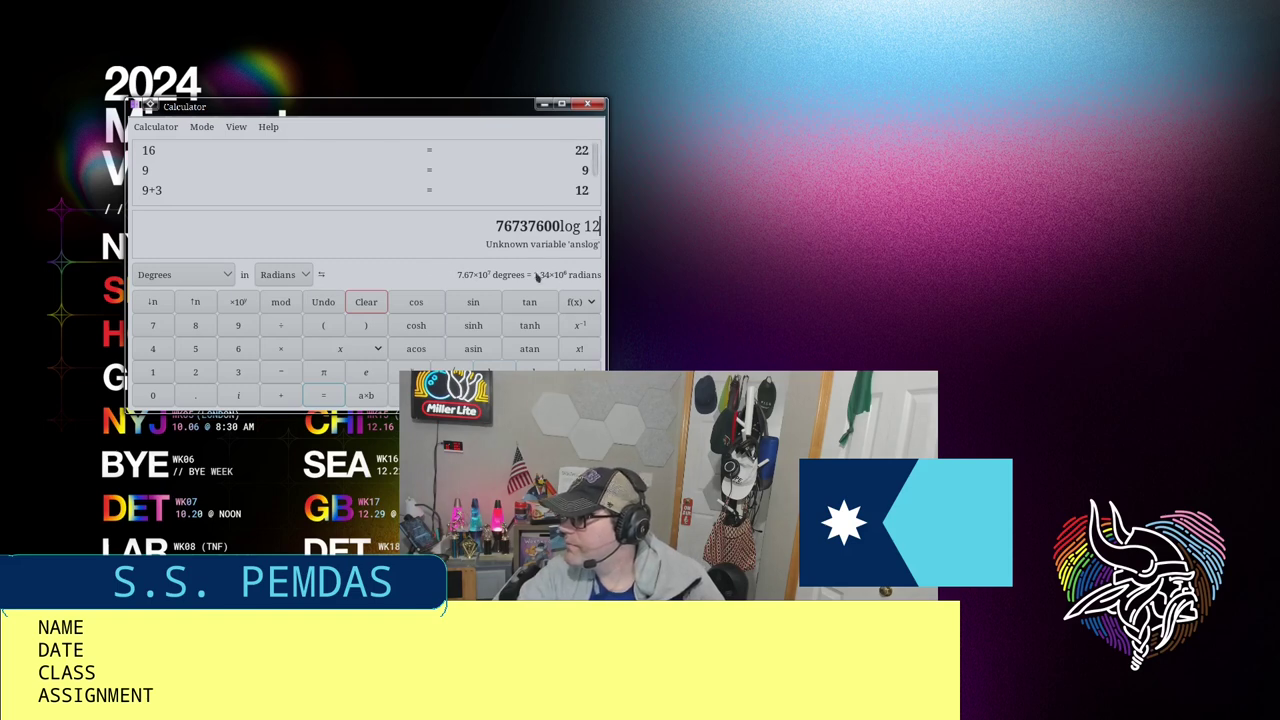
pyautogui.click(368, 302)
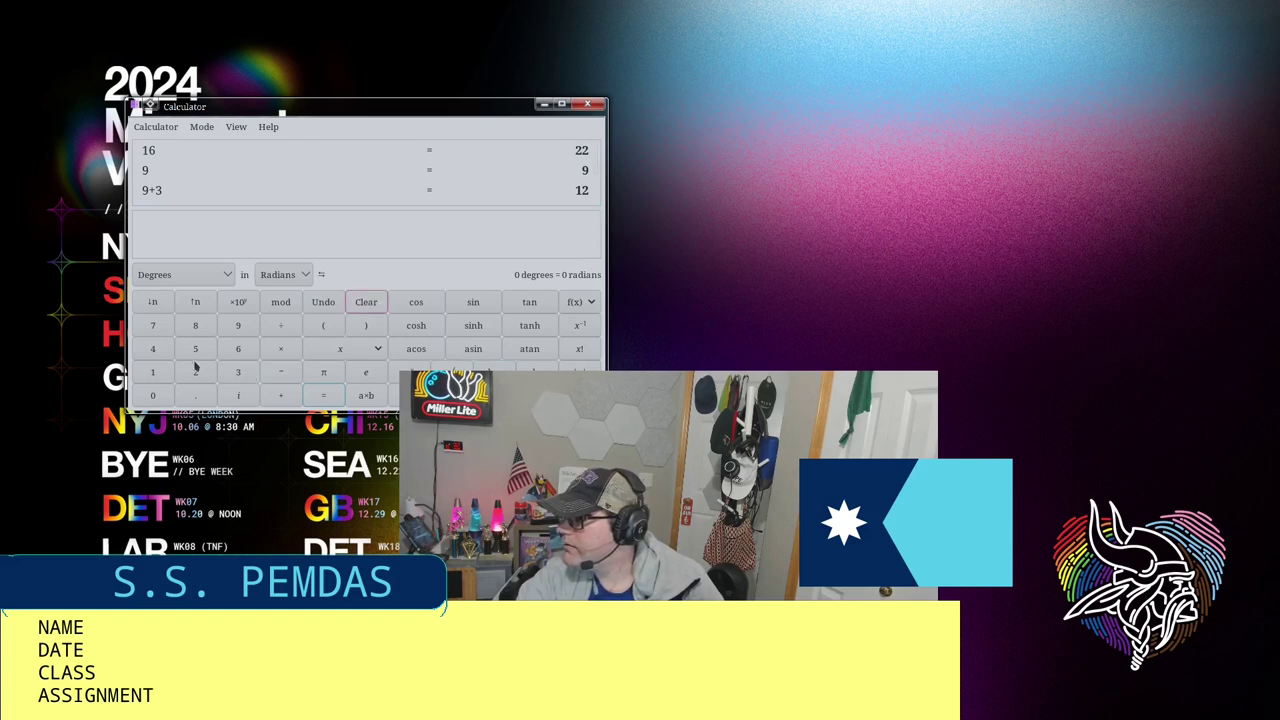
pyautogui.click(243, 369)
pyautogui.click(235, 348)
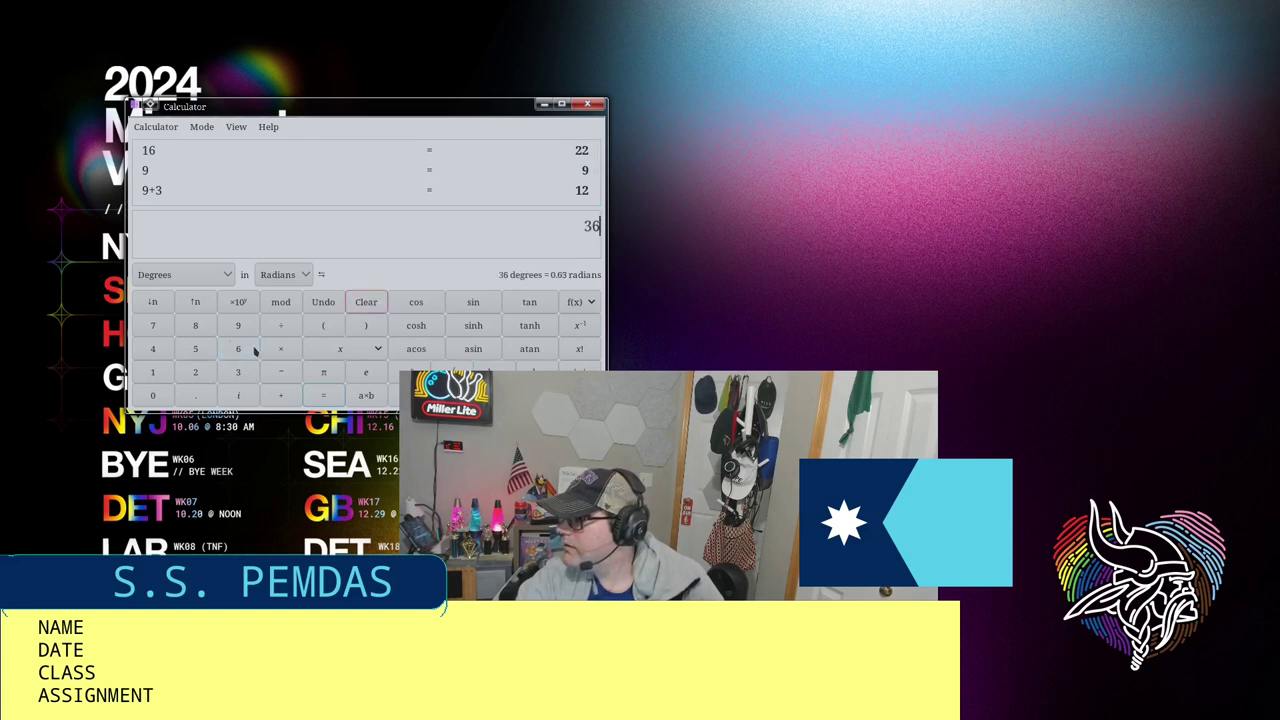
pyautogui.write('log')
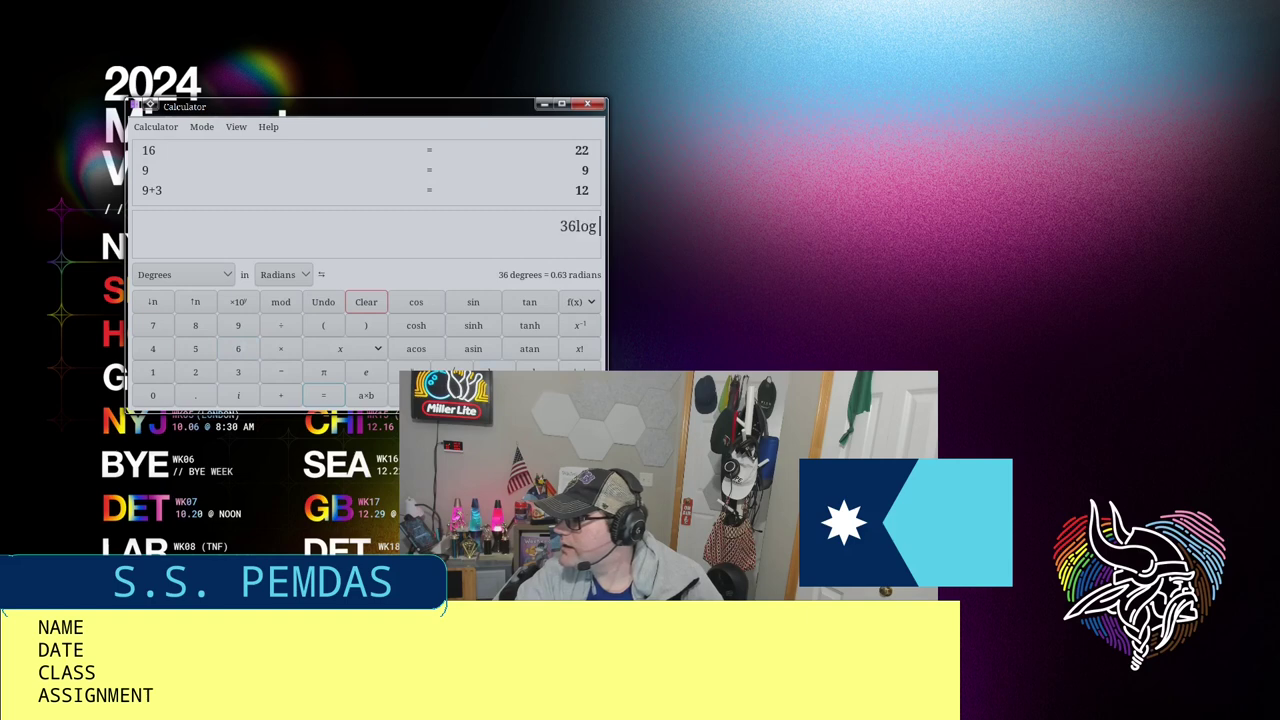
pyautogui.press('Return')
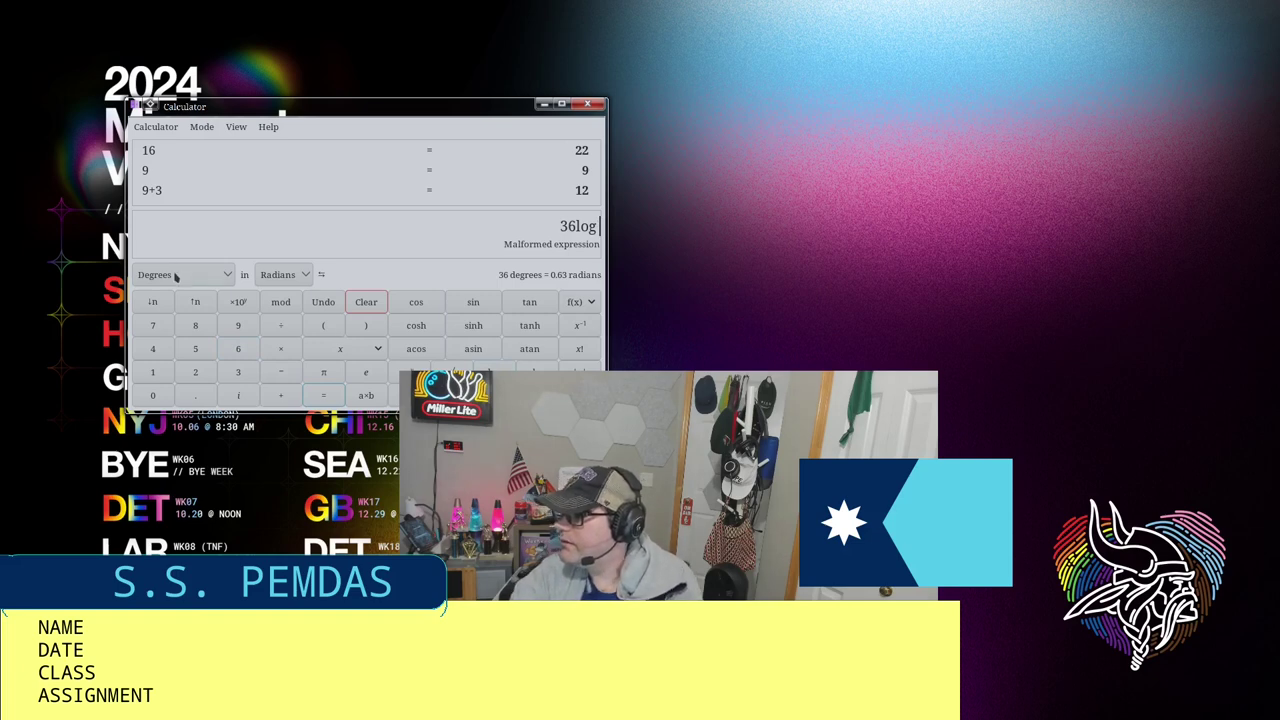
pyautogui.press('BackSpace')
pyautogui.press('BackSpace')
pyautogui.press('BackSpace')
pyautogui.press('BackSpace')
pyautogui.press('BackSpace')
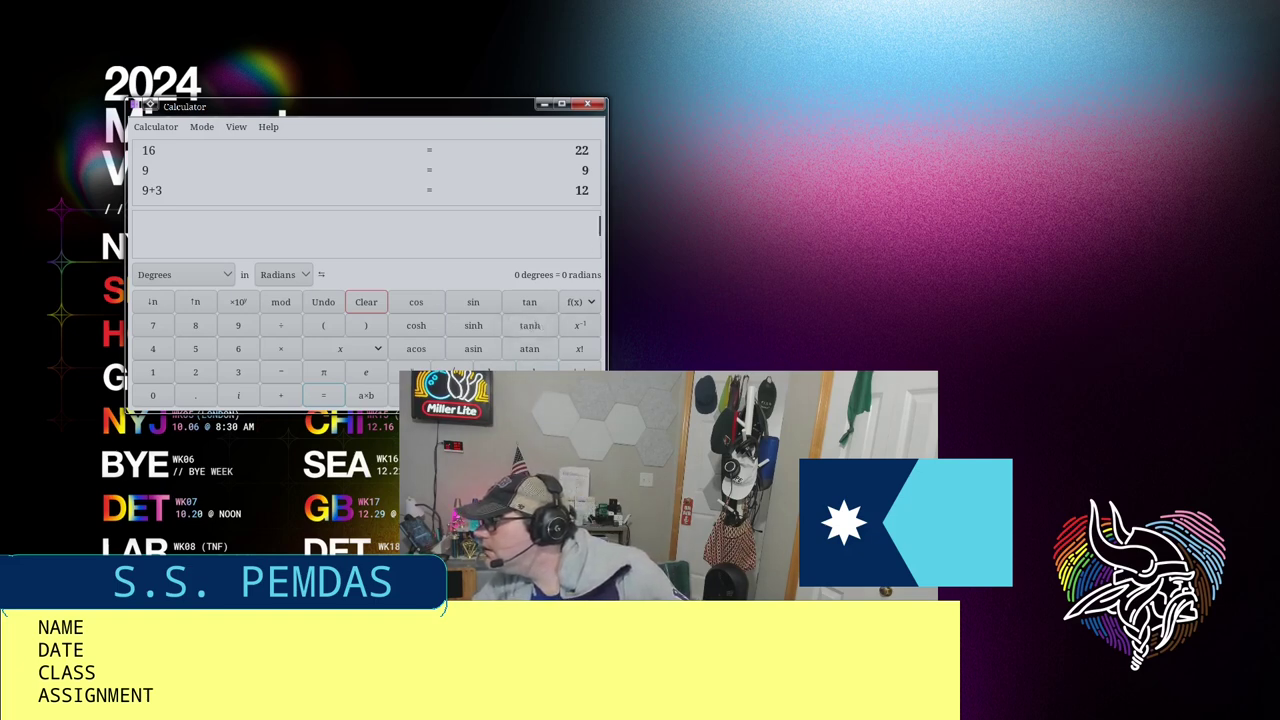
# Step: Evaluate log 36, giving 1.556302501
pyautogui.write('log')
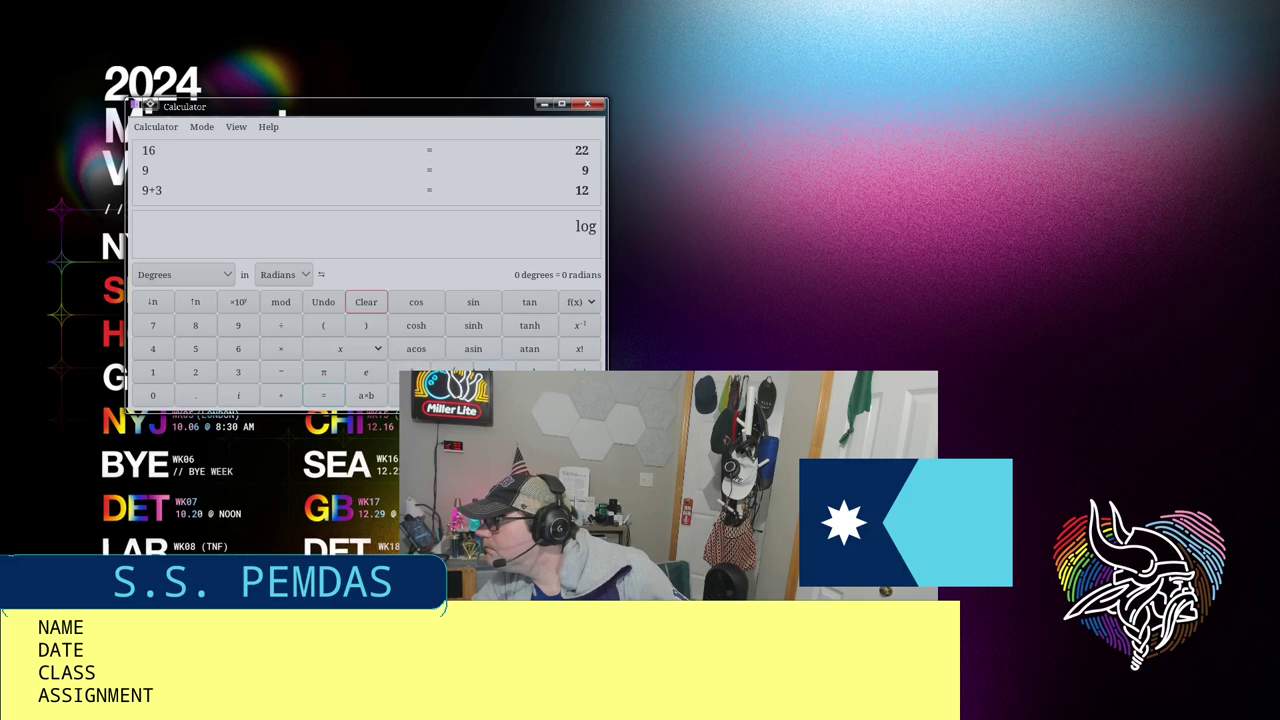
pyautogui.click(249, 367)
pyautogui.click(241, 349)
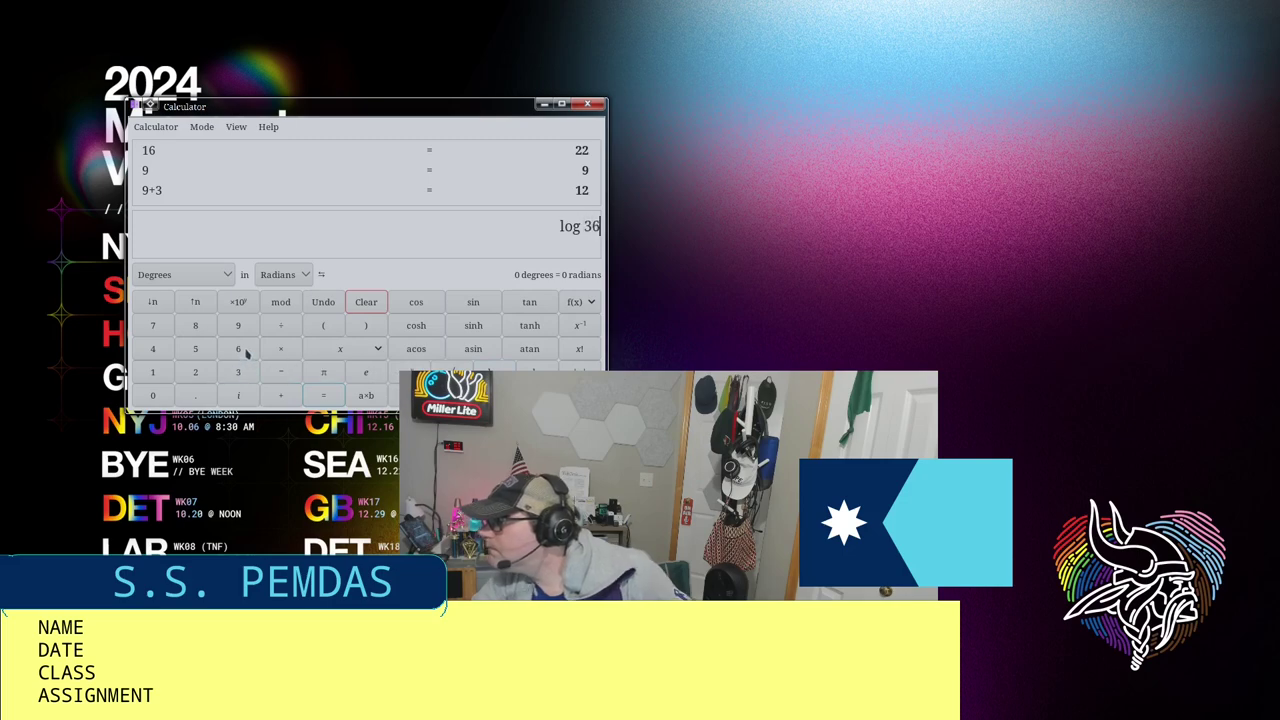
pyautogui.press('Return')
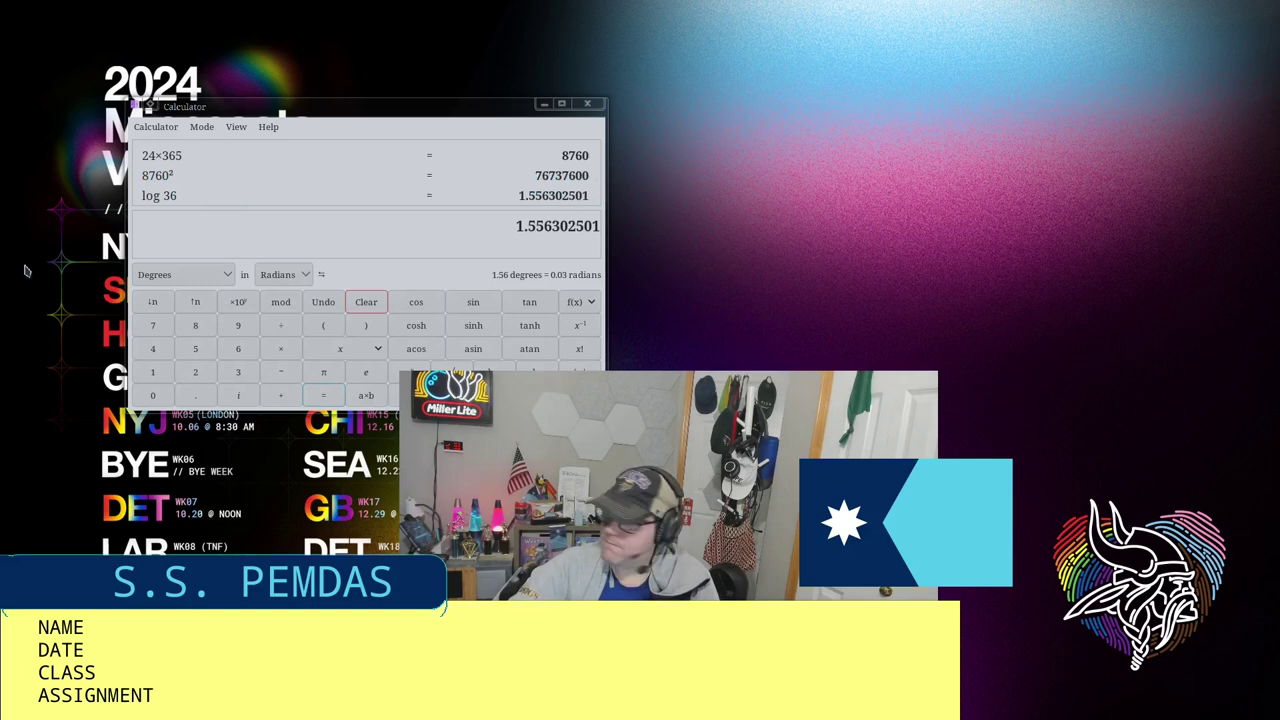
# Step: Hide the calculator's History panel via the View menu
pyautogui.click(228, 320)
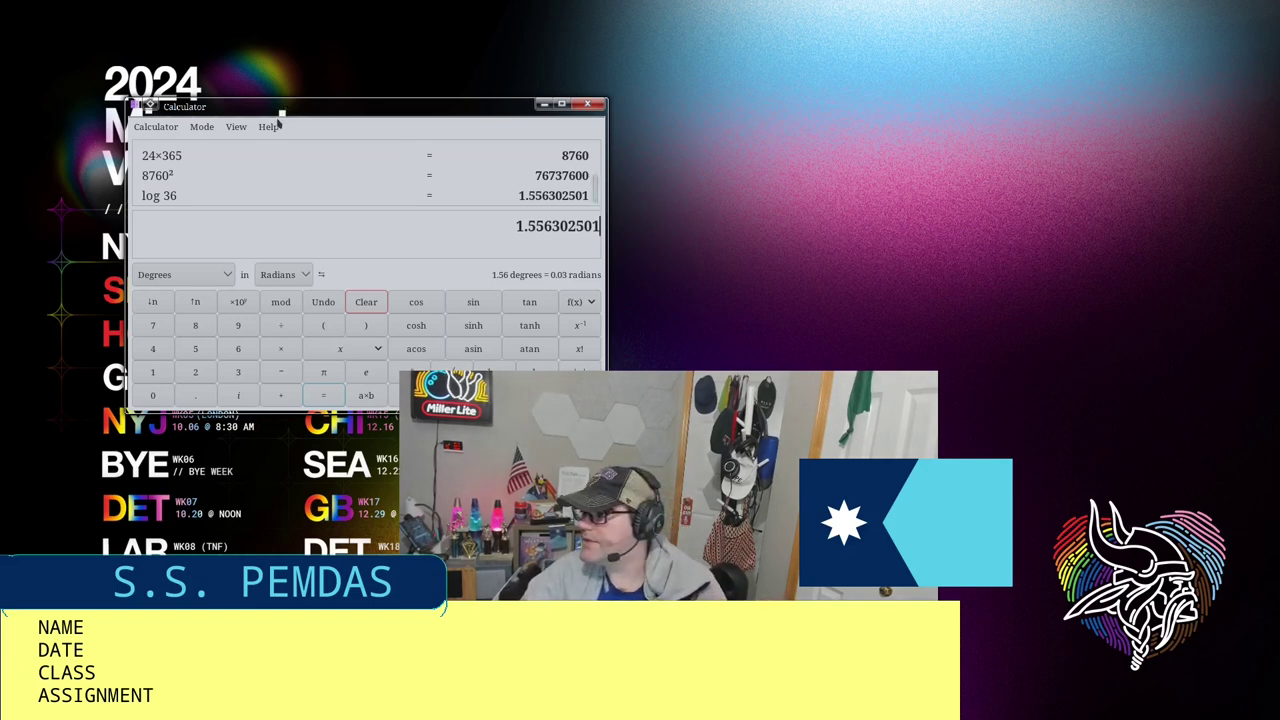
pyautogui.click(208, 128)
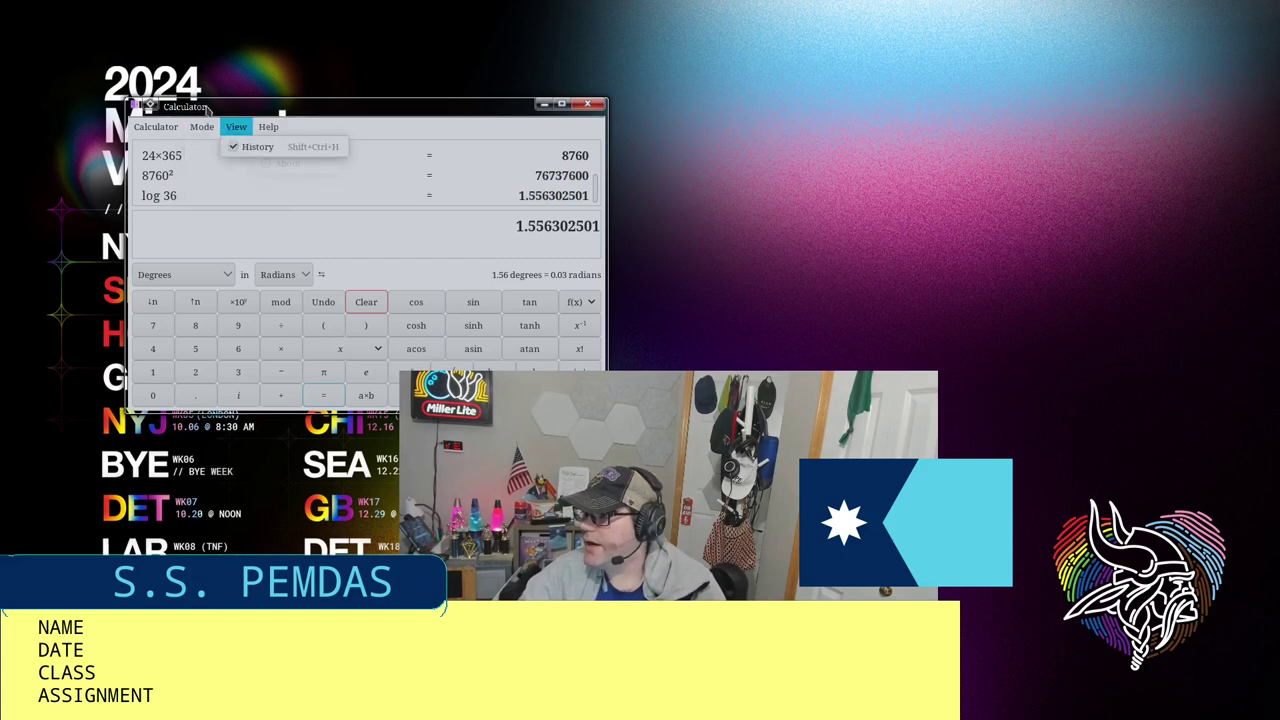
pyautogui.moveTo(212, 126)
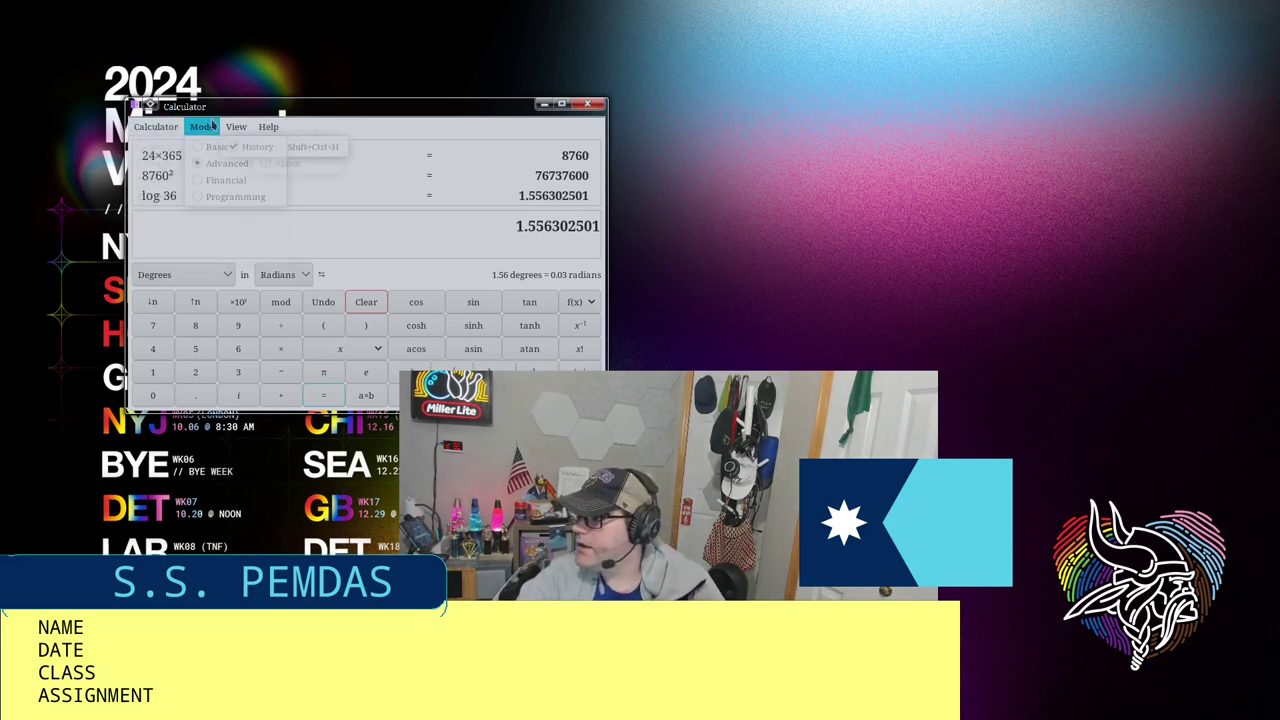
pyautogui.moveTo(268, 130)
pyautogui.click(285, 147)
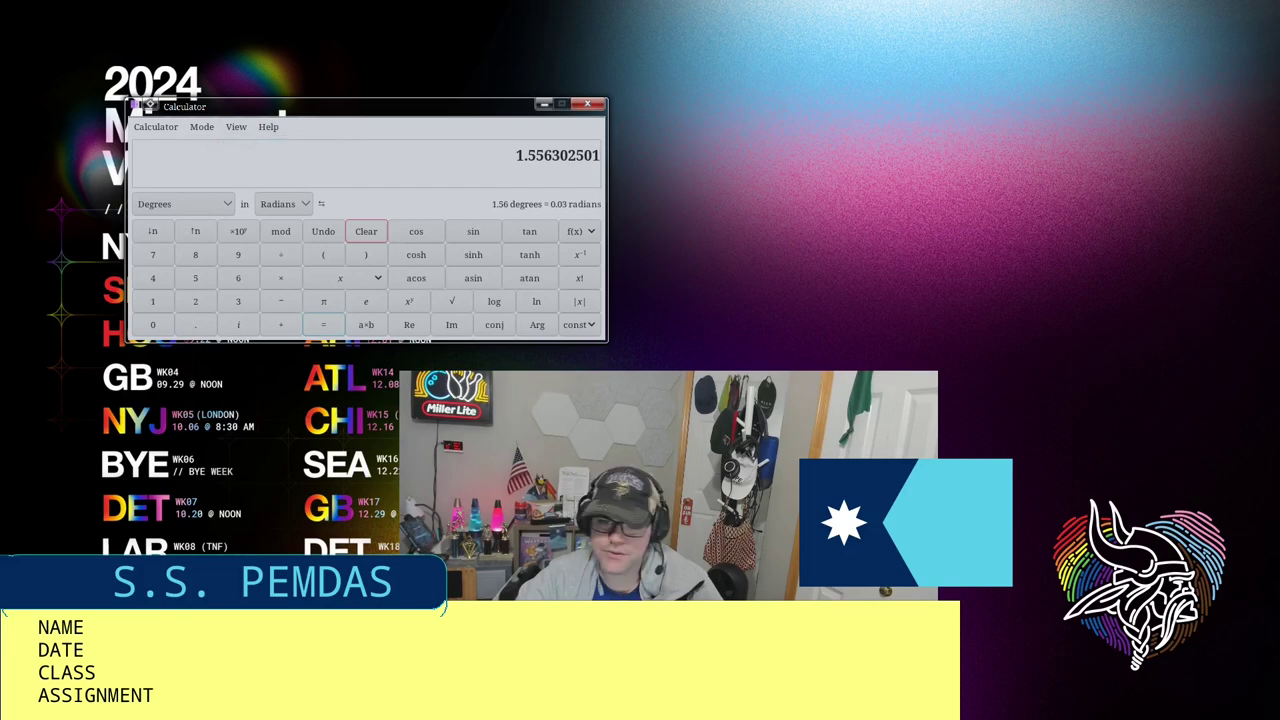
# Step: In Discover, open MATE Calculator's details page and start removing it
pyautogui.hotkey('alt', 'Tab')
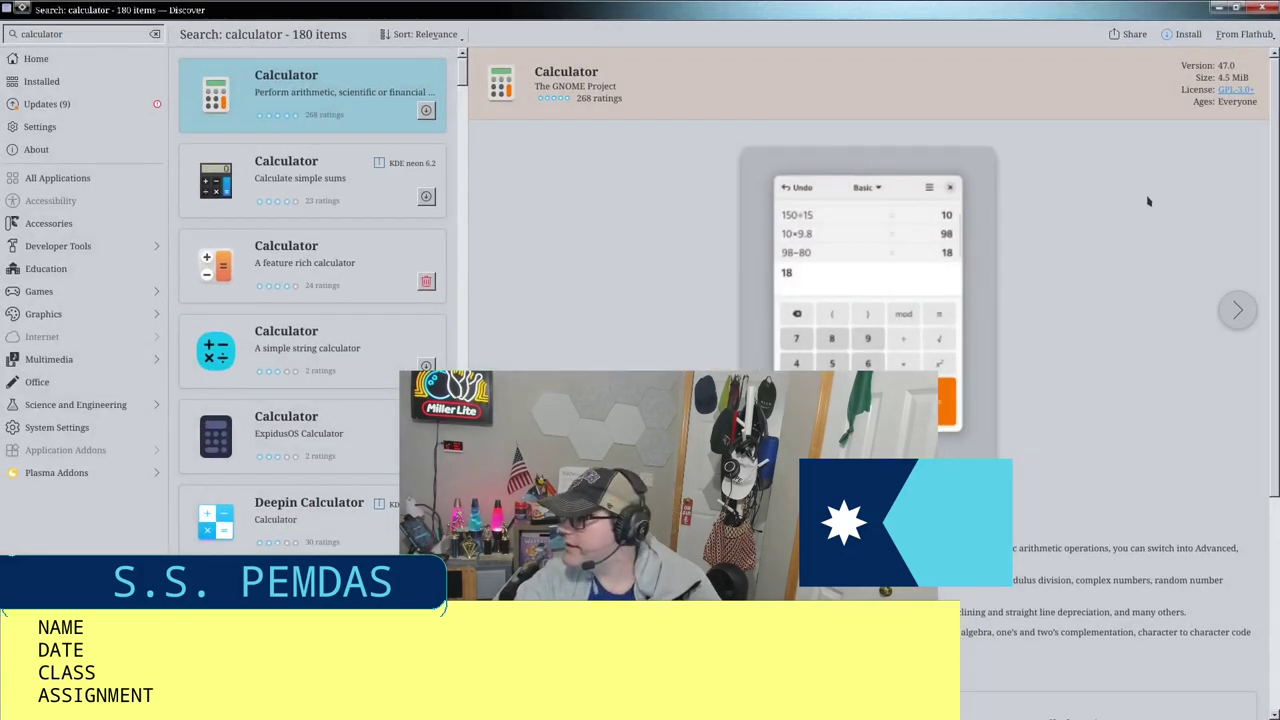
pyautogui.scroll(-1, 345, 498)
pyautogui.scroll(-2, 345, 498)
pyautogui.click(300, 550)
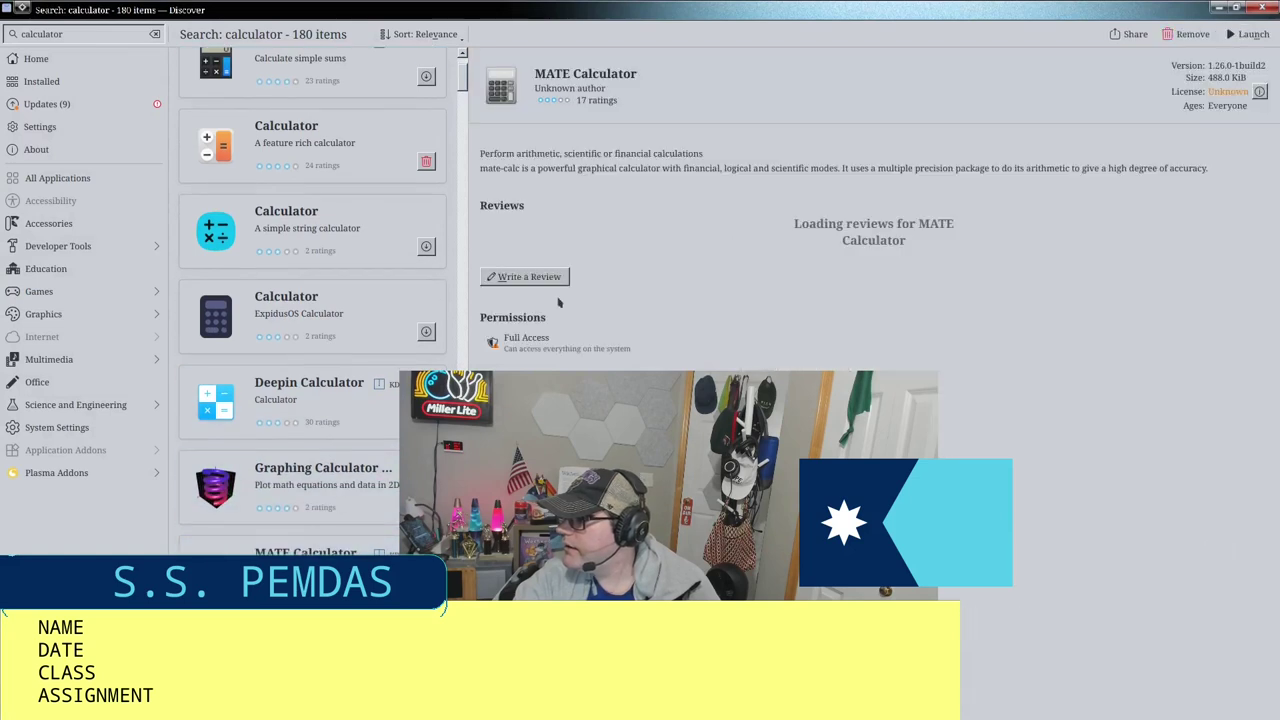
pyautogui.click(1180, 35)
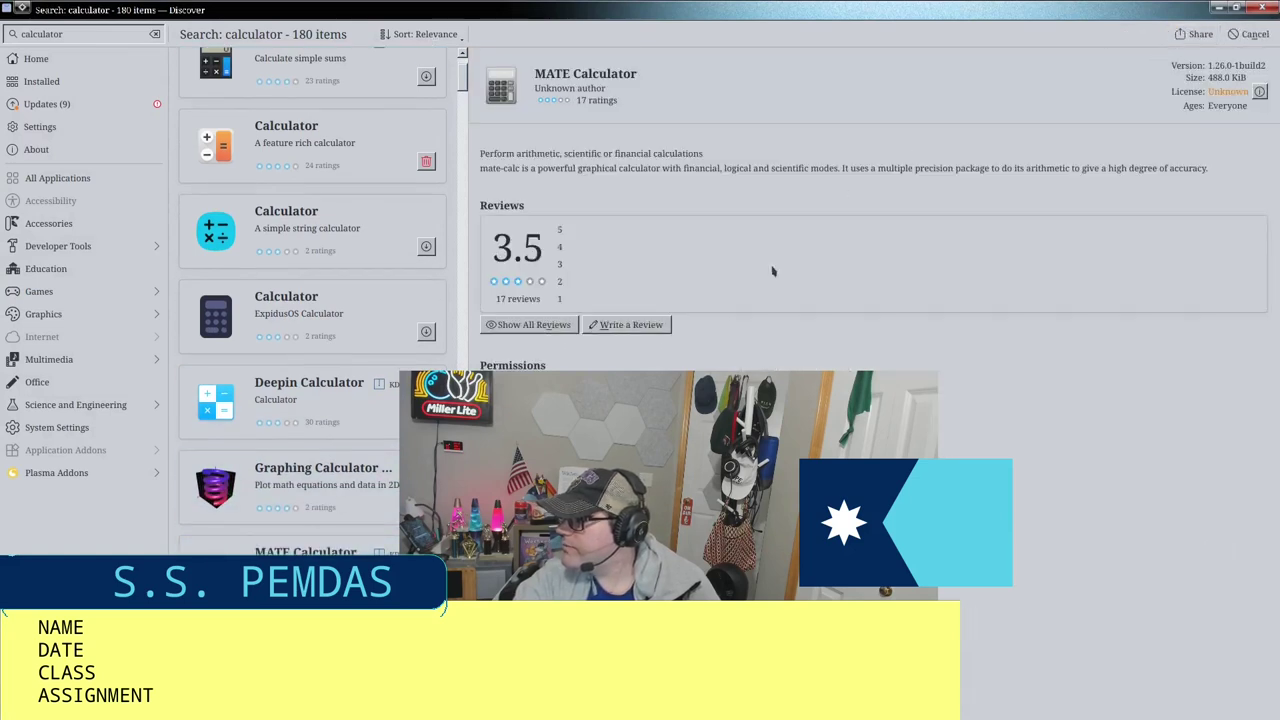